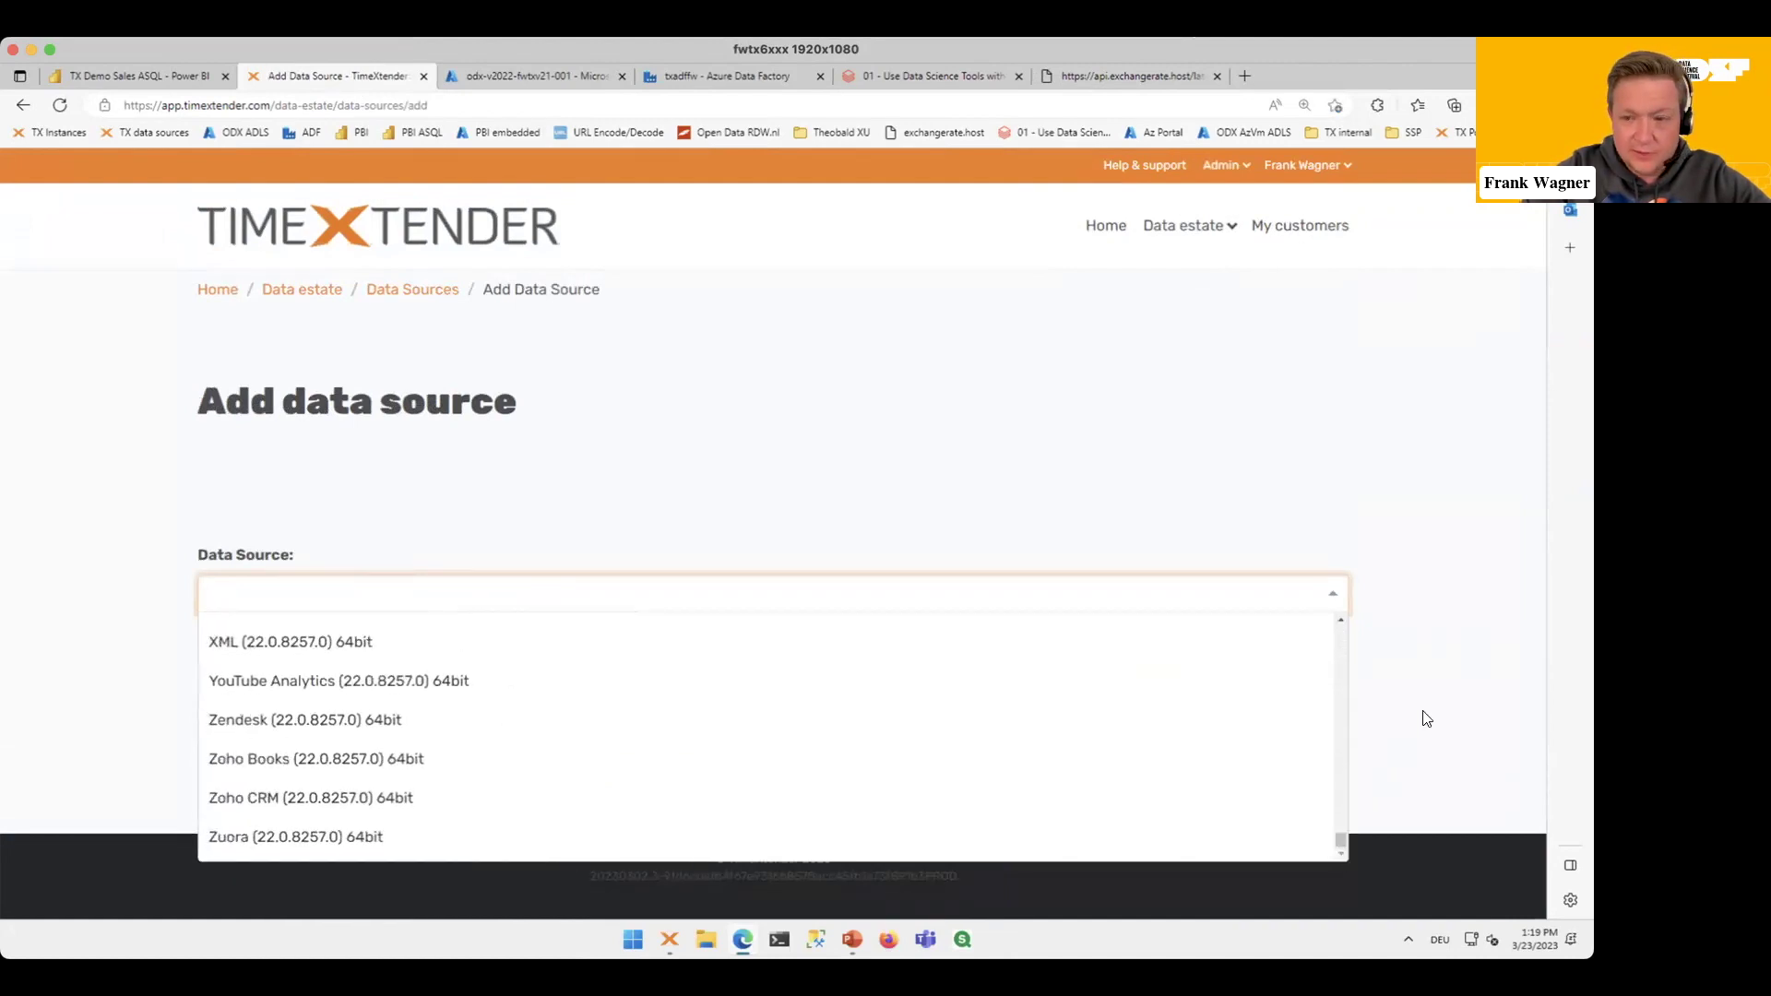
# Step: Leave the new data source form for the Data sources overview and switch to the TimeXtender desktop application with the MDW ASQL project
pyautogui.click(678, 499)
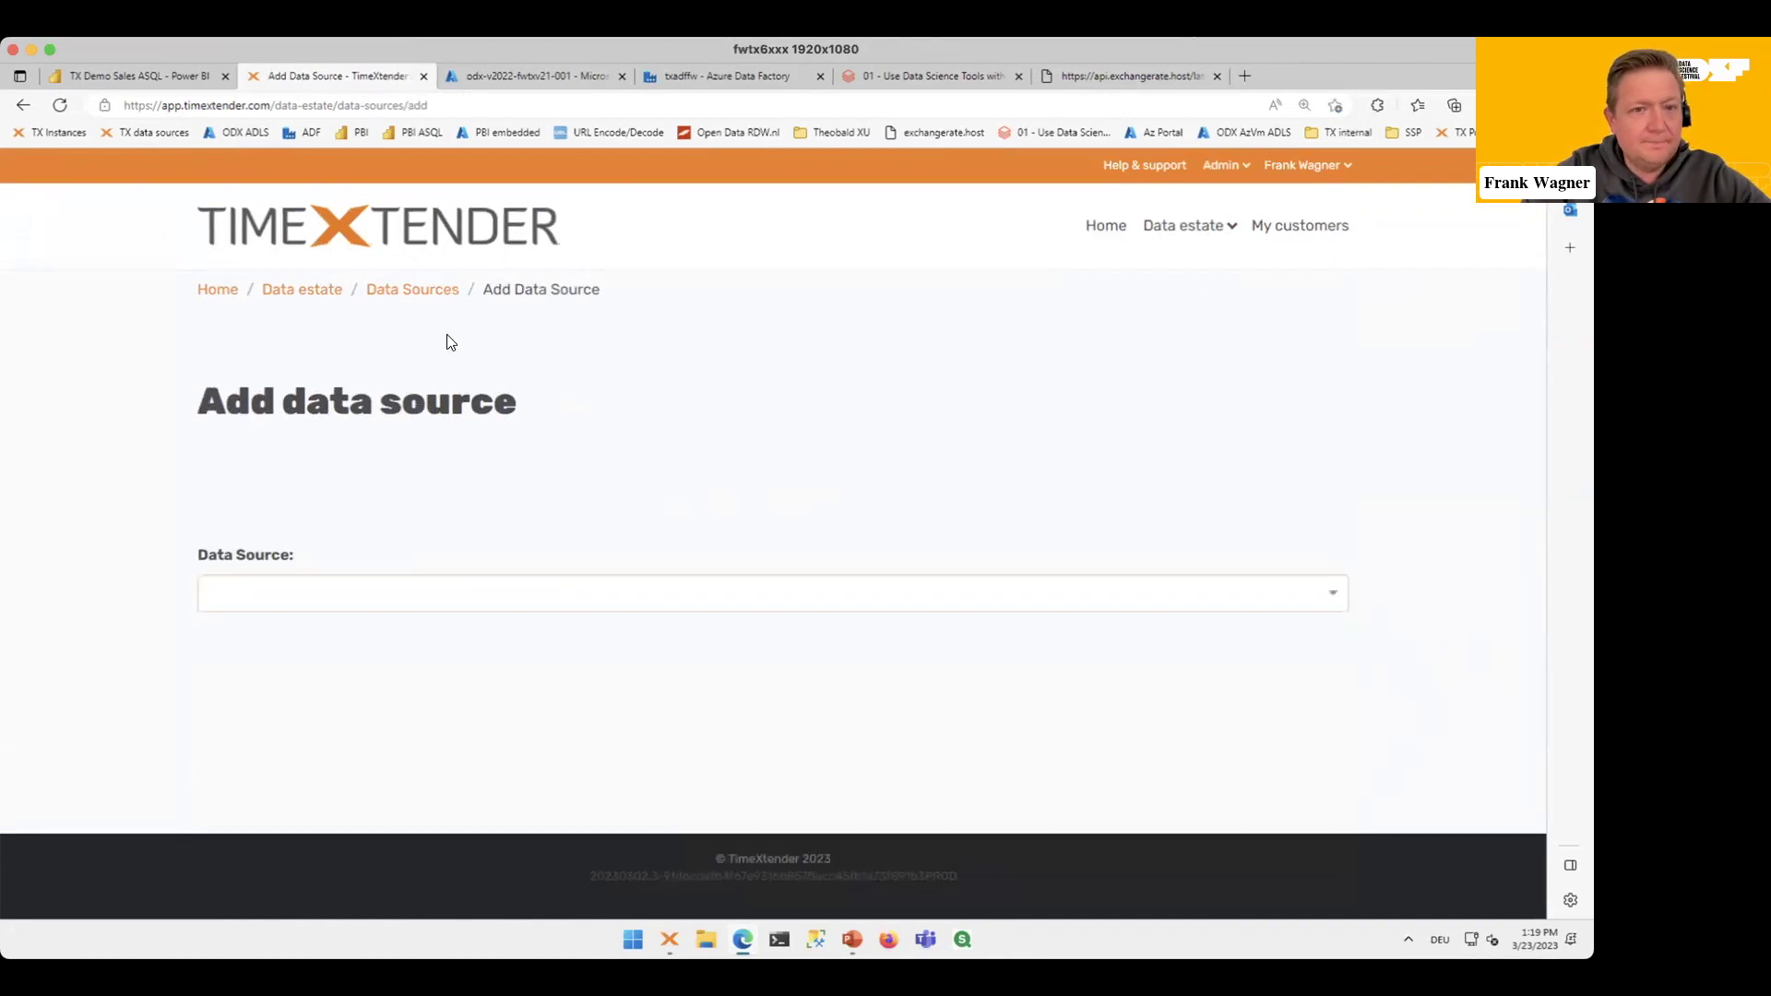
pyautogui.click(415, 291)
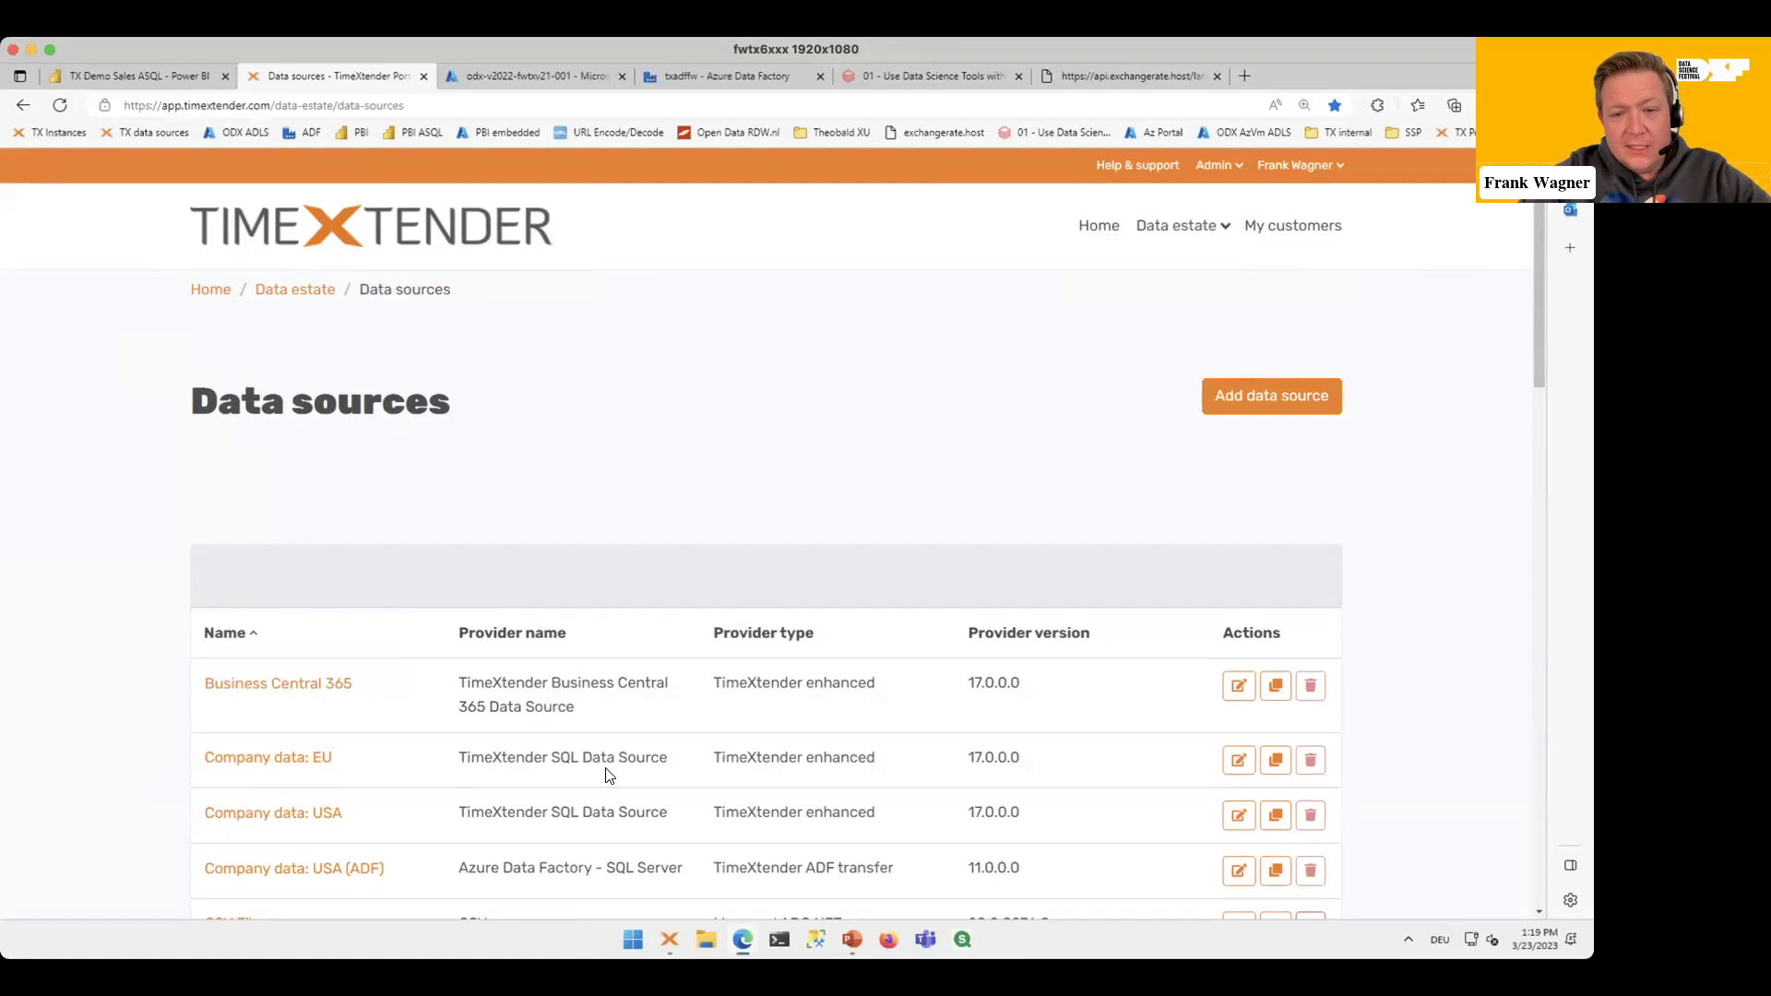
pyautogui.moveTo(670, 939)
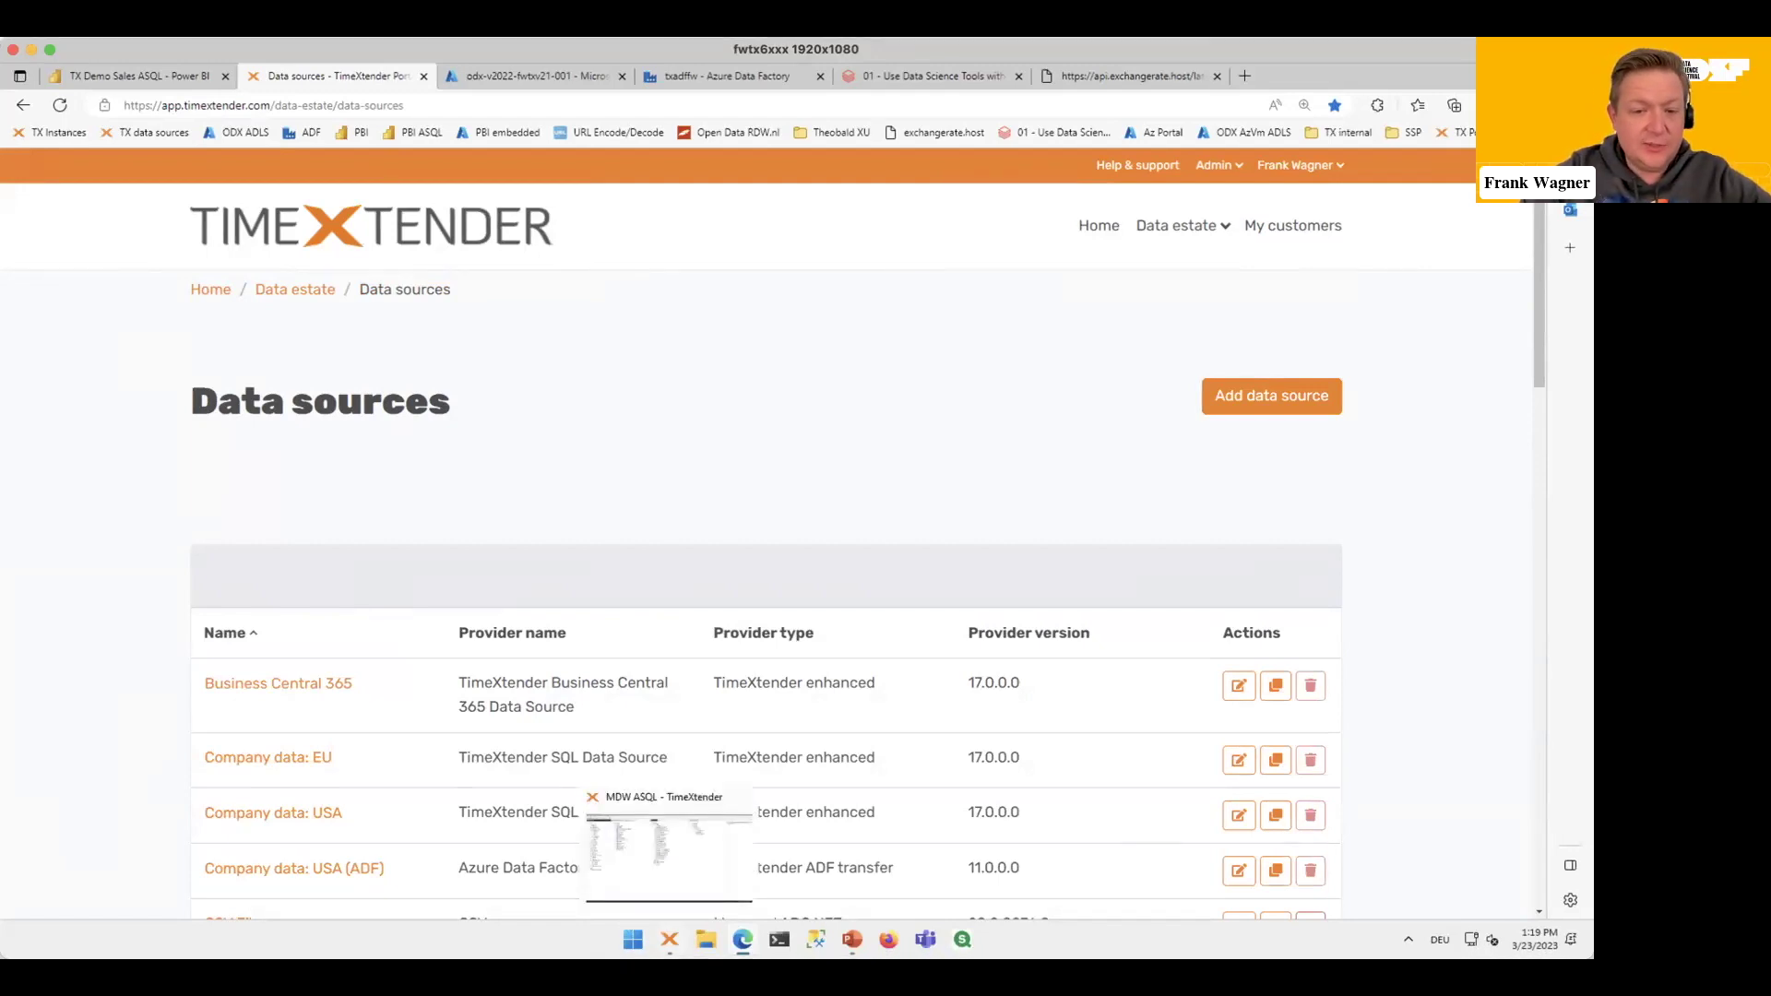
pyautogui.click(669, 844)
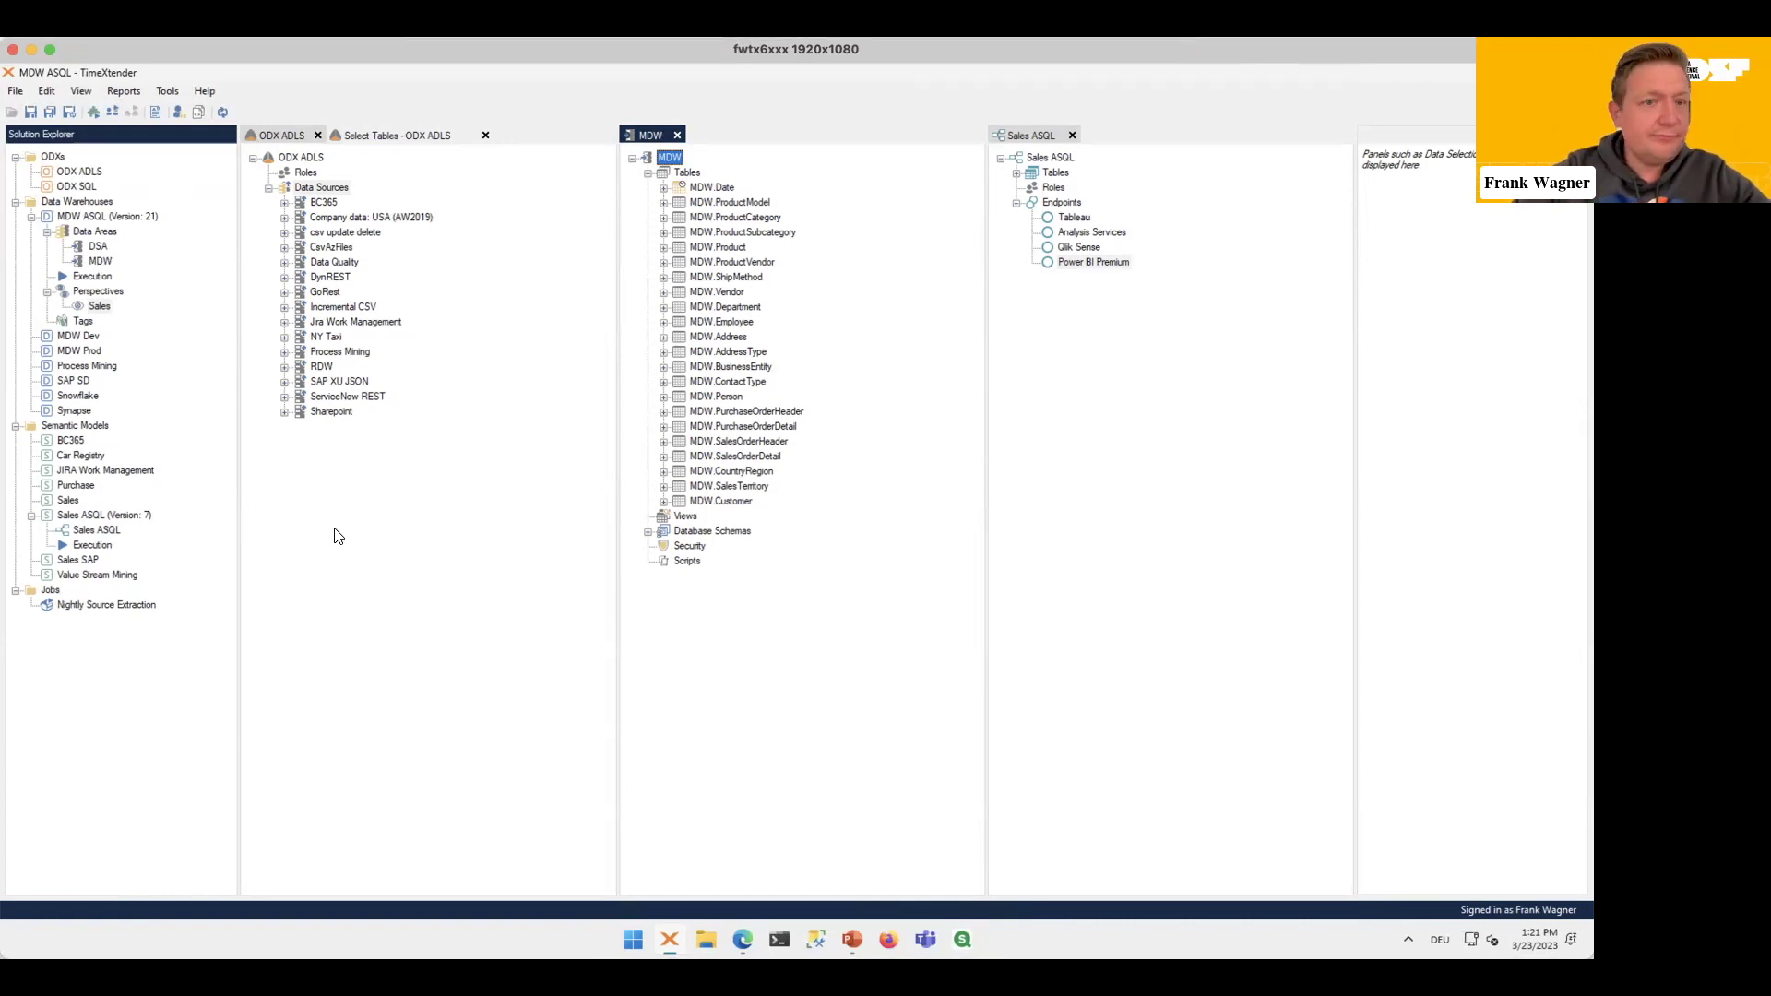
# Step: Start a new ODX ADLS data source named AW2022 that uses the Company data: EU connection
pyautogui.rightClick(339, 191)
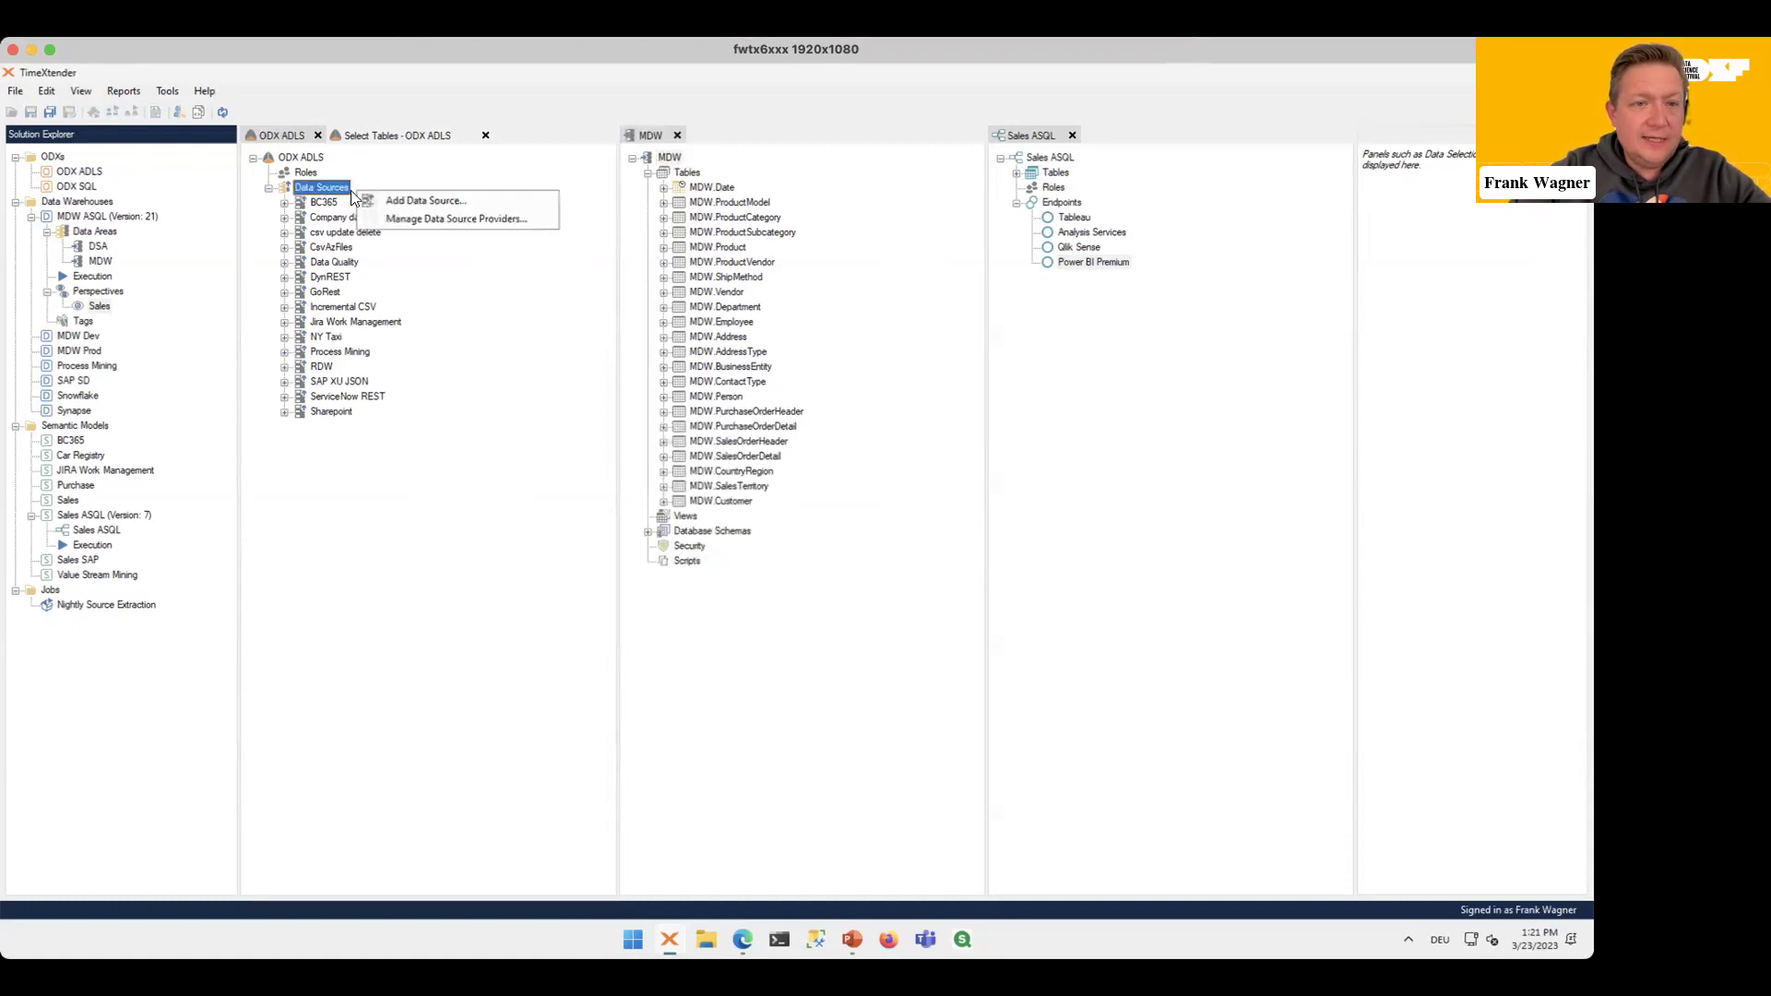
pyautogui.click(422, 203)
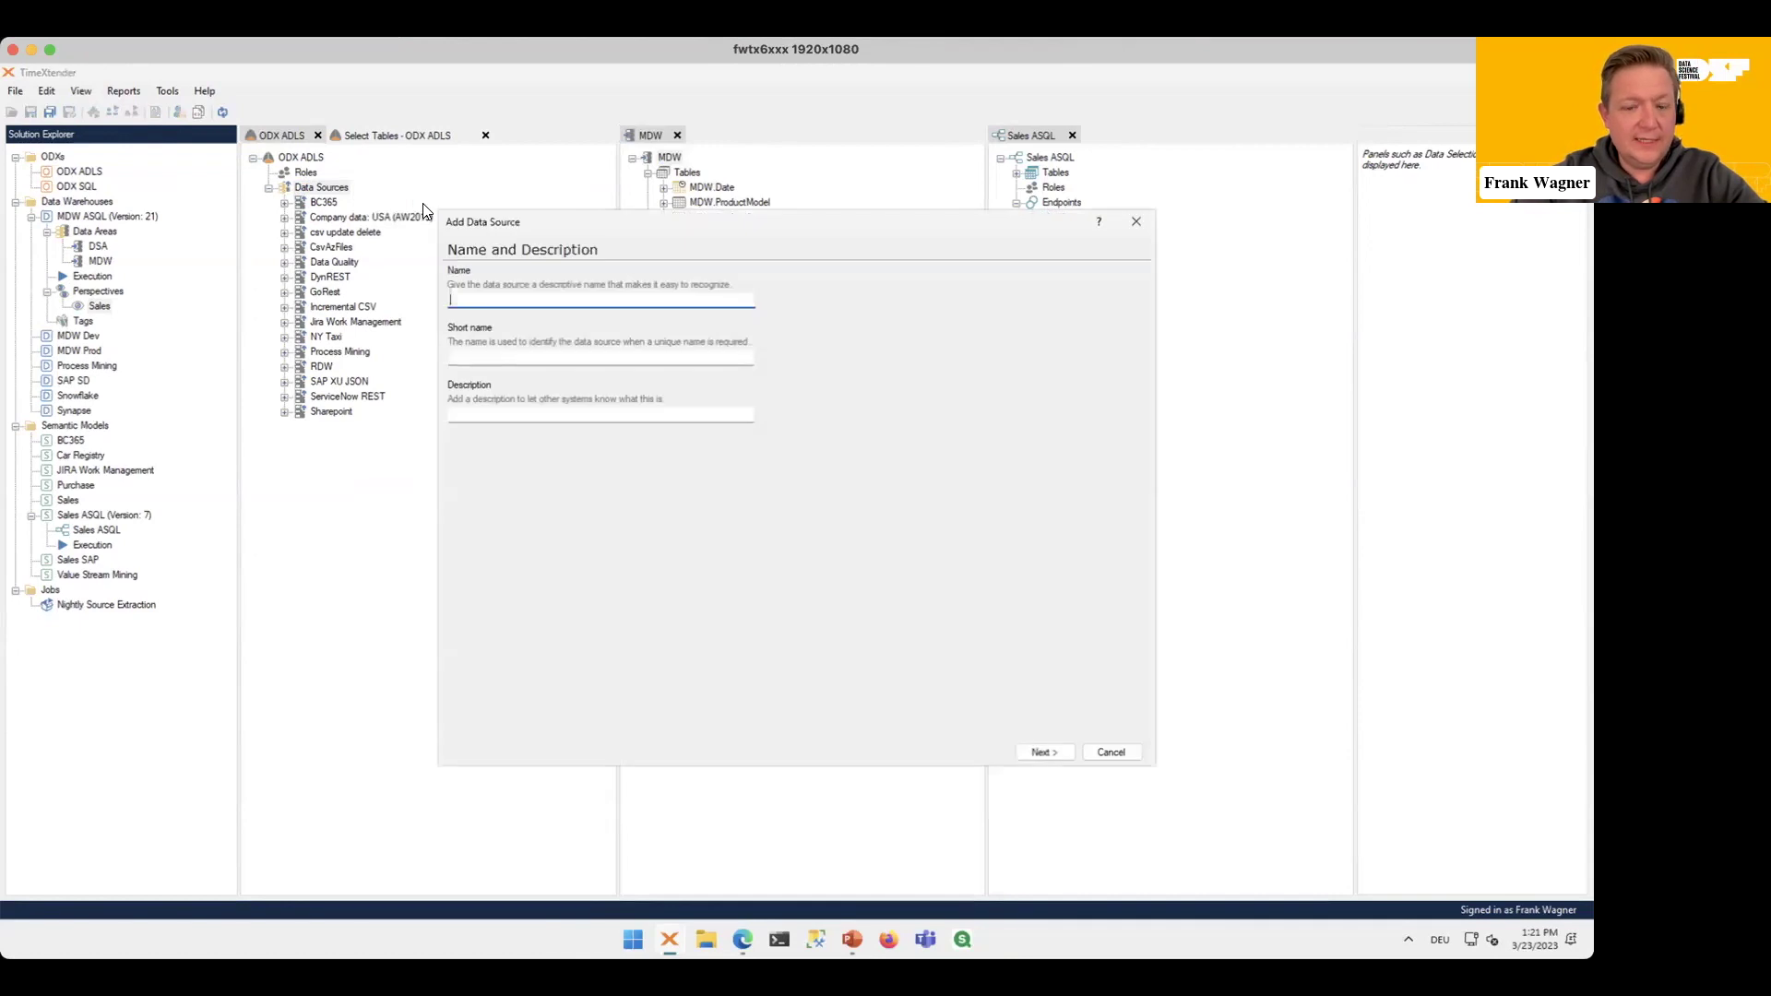
pyautogui.write('AW2022')
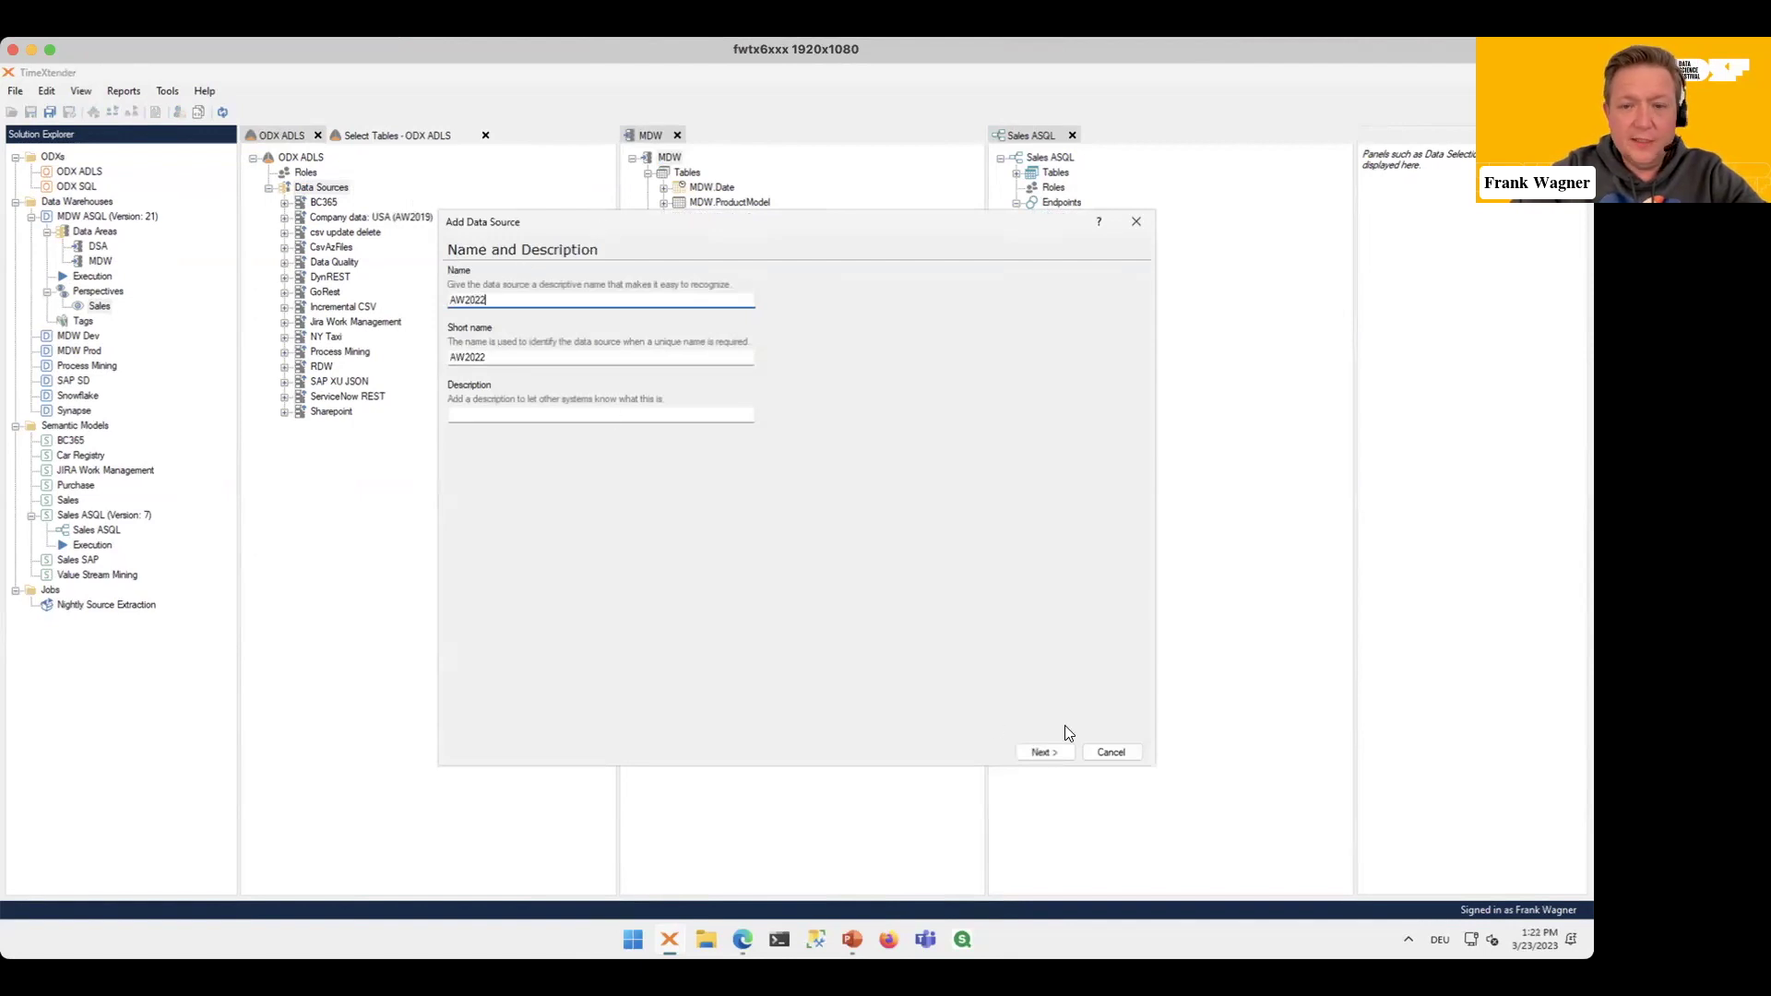
pyautogui.click(1060, 754)
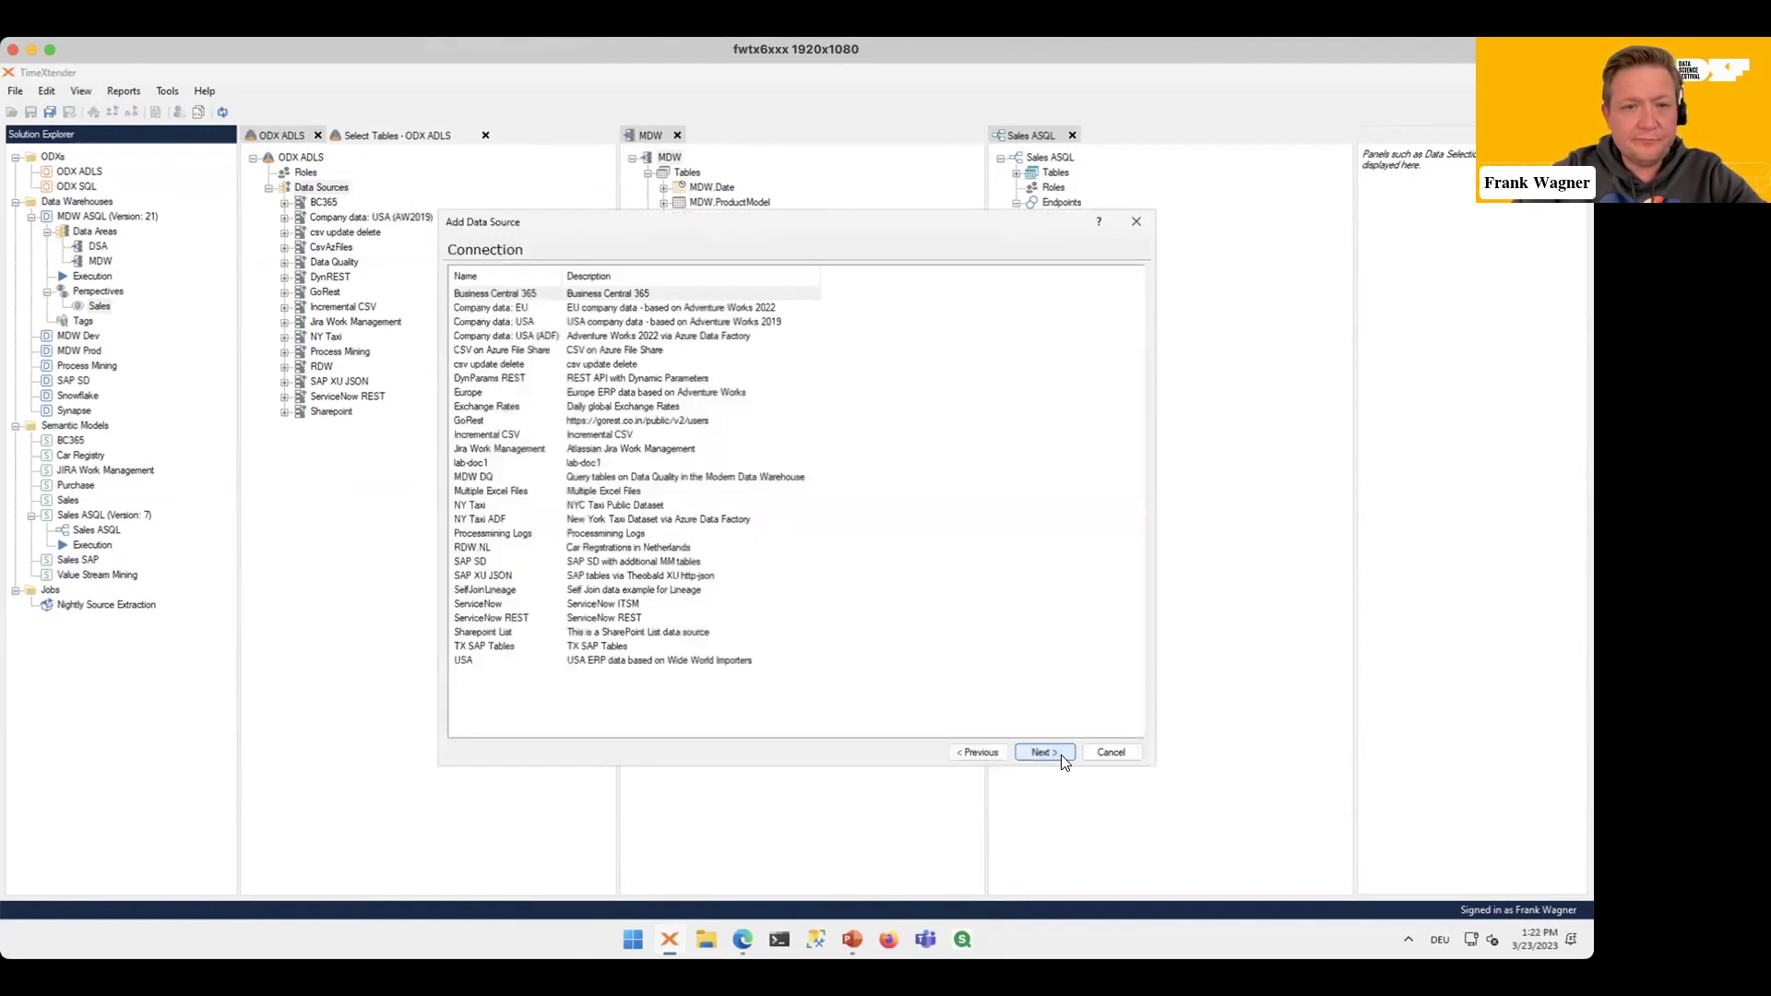
pyautogui.click(639, 311)
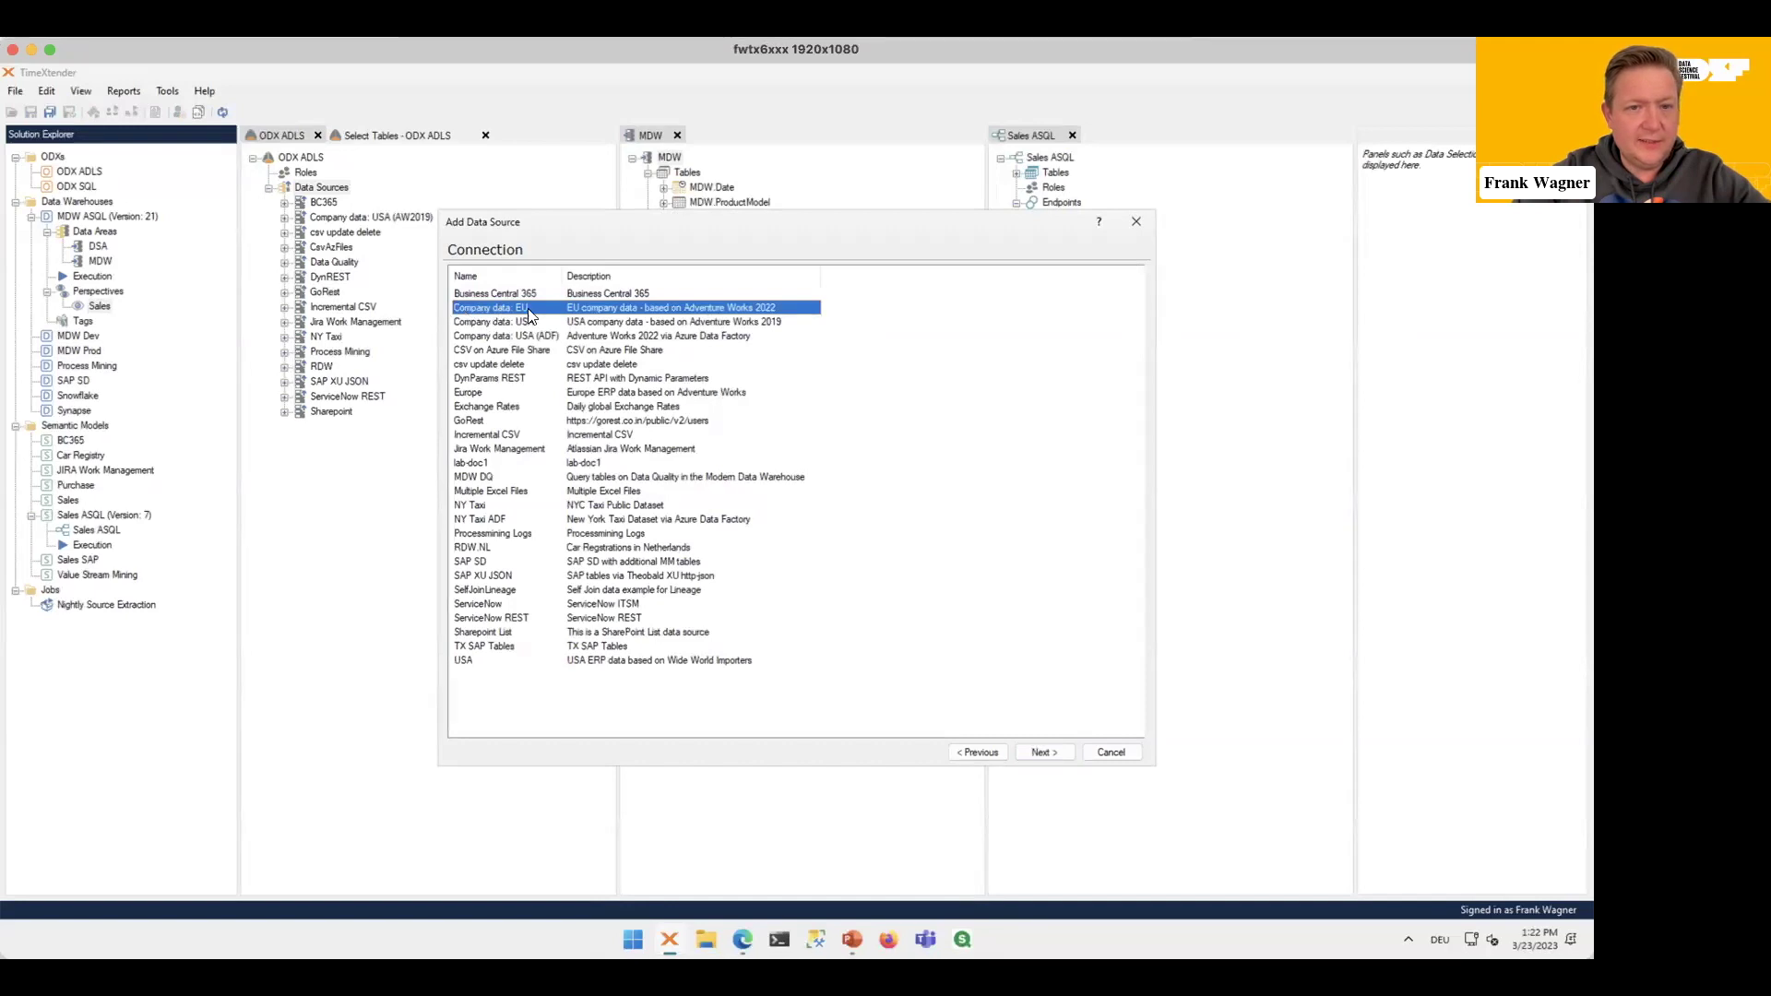
pyautogui.click(1052, 750)
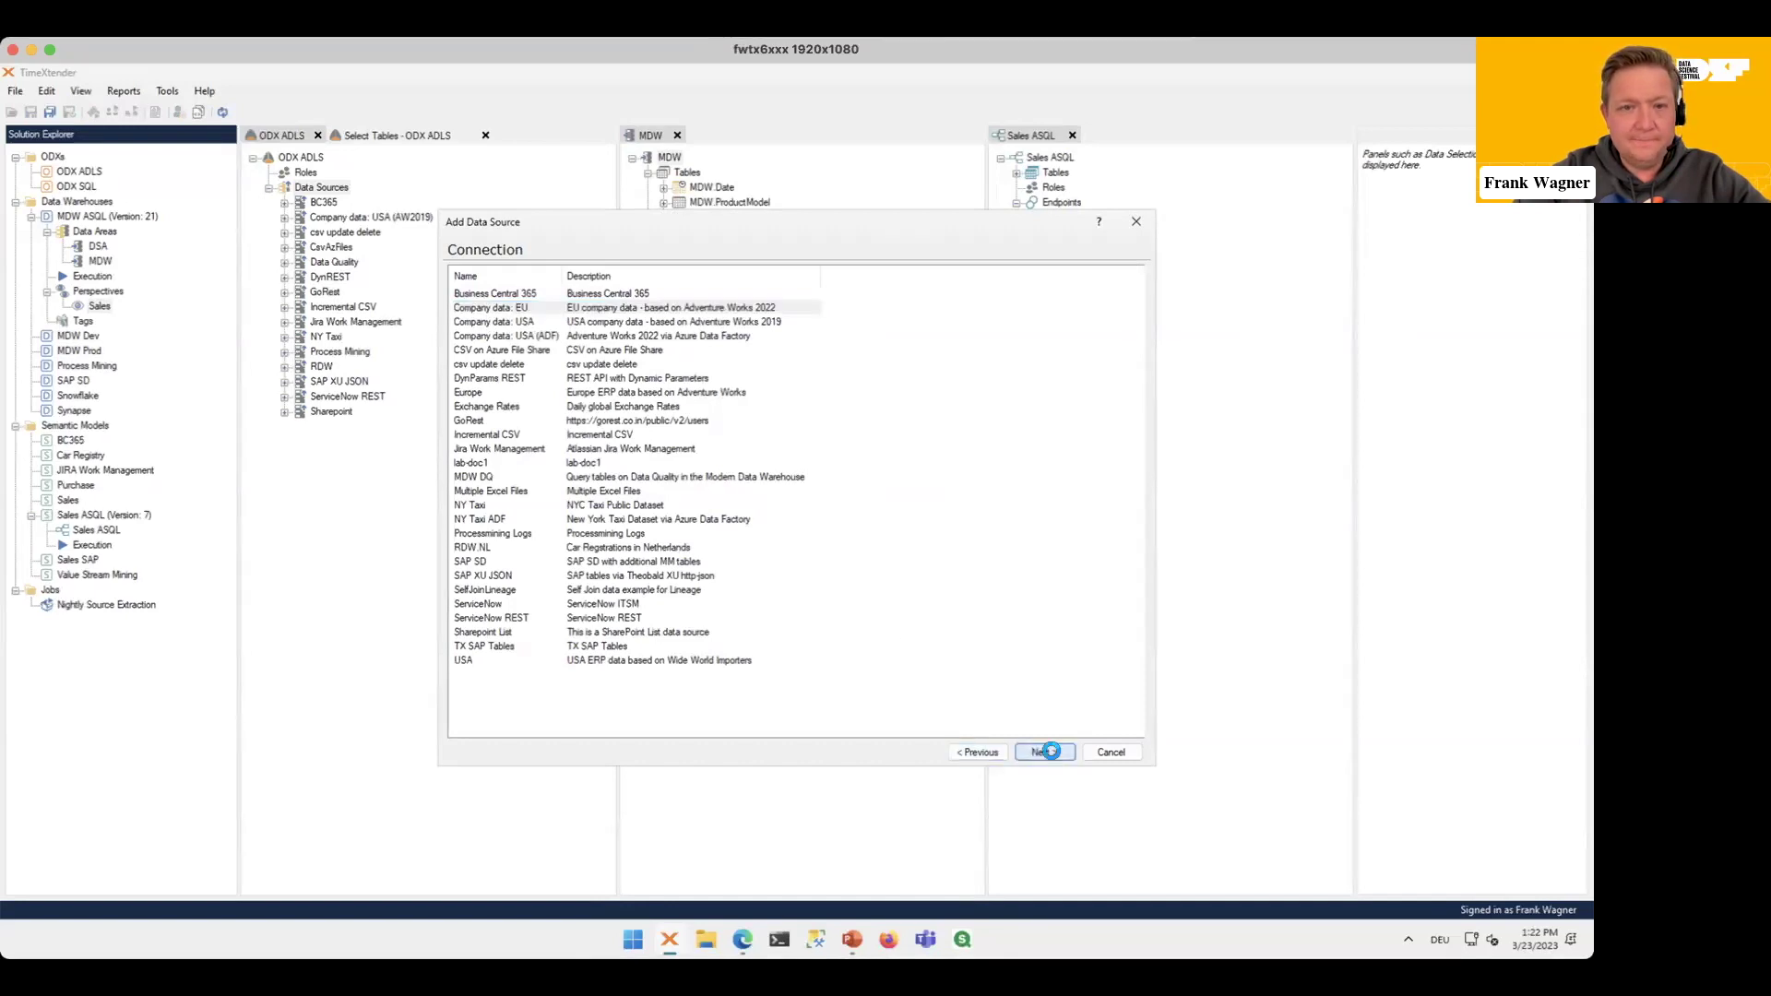
# Step: Limit the data source to hand-picked tables, adding Department, EmployeeDepartmentHistory, JobCandidate and Person Address to the selection
pyautogui.click(513, 330)
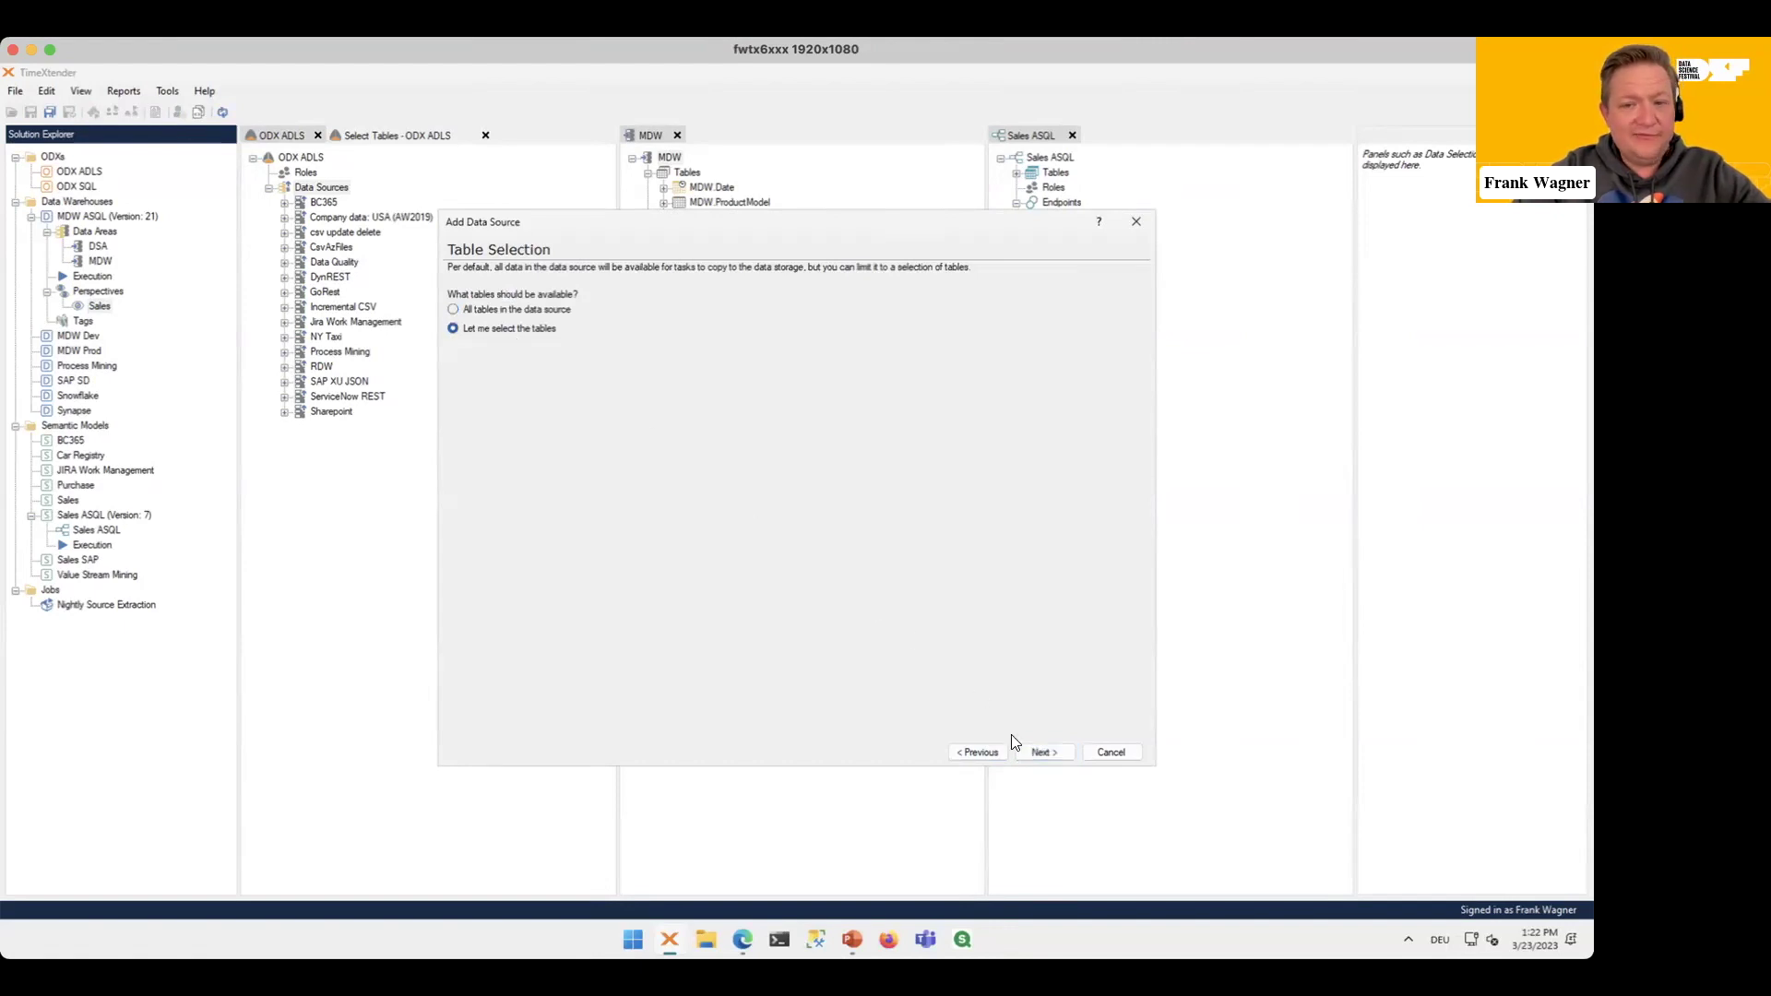
pyautogui.click(1059, 752)
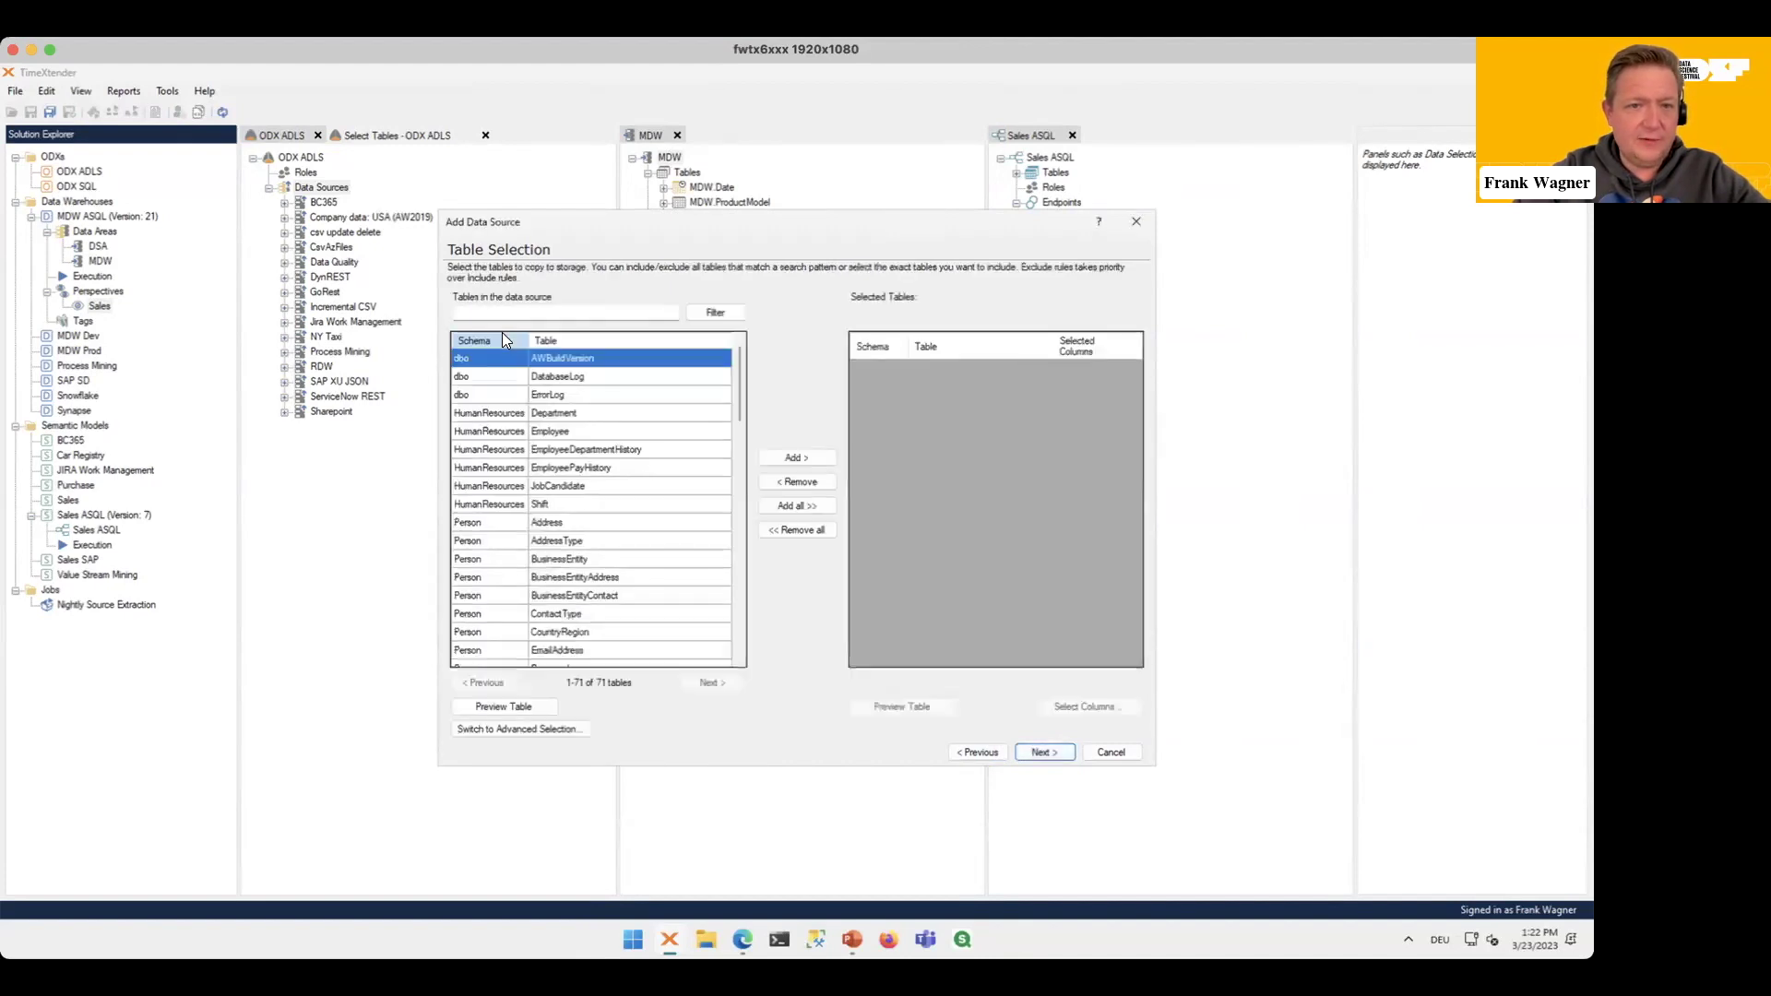
pyautogui.click(612, 413)
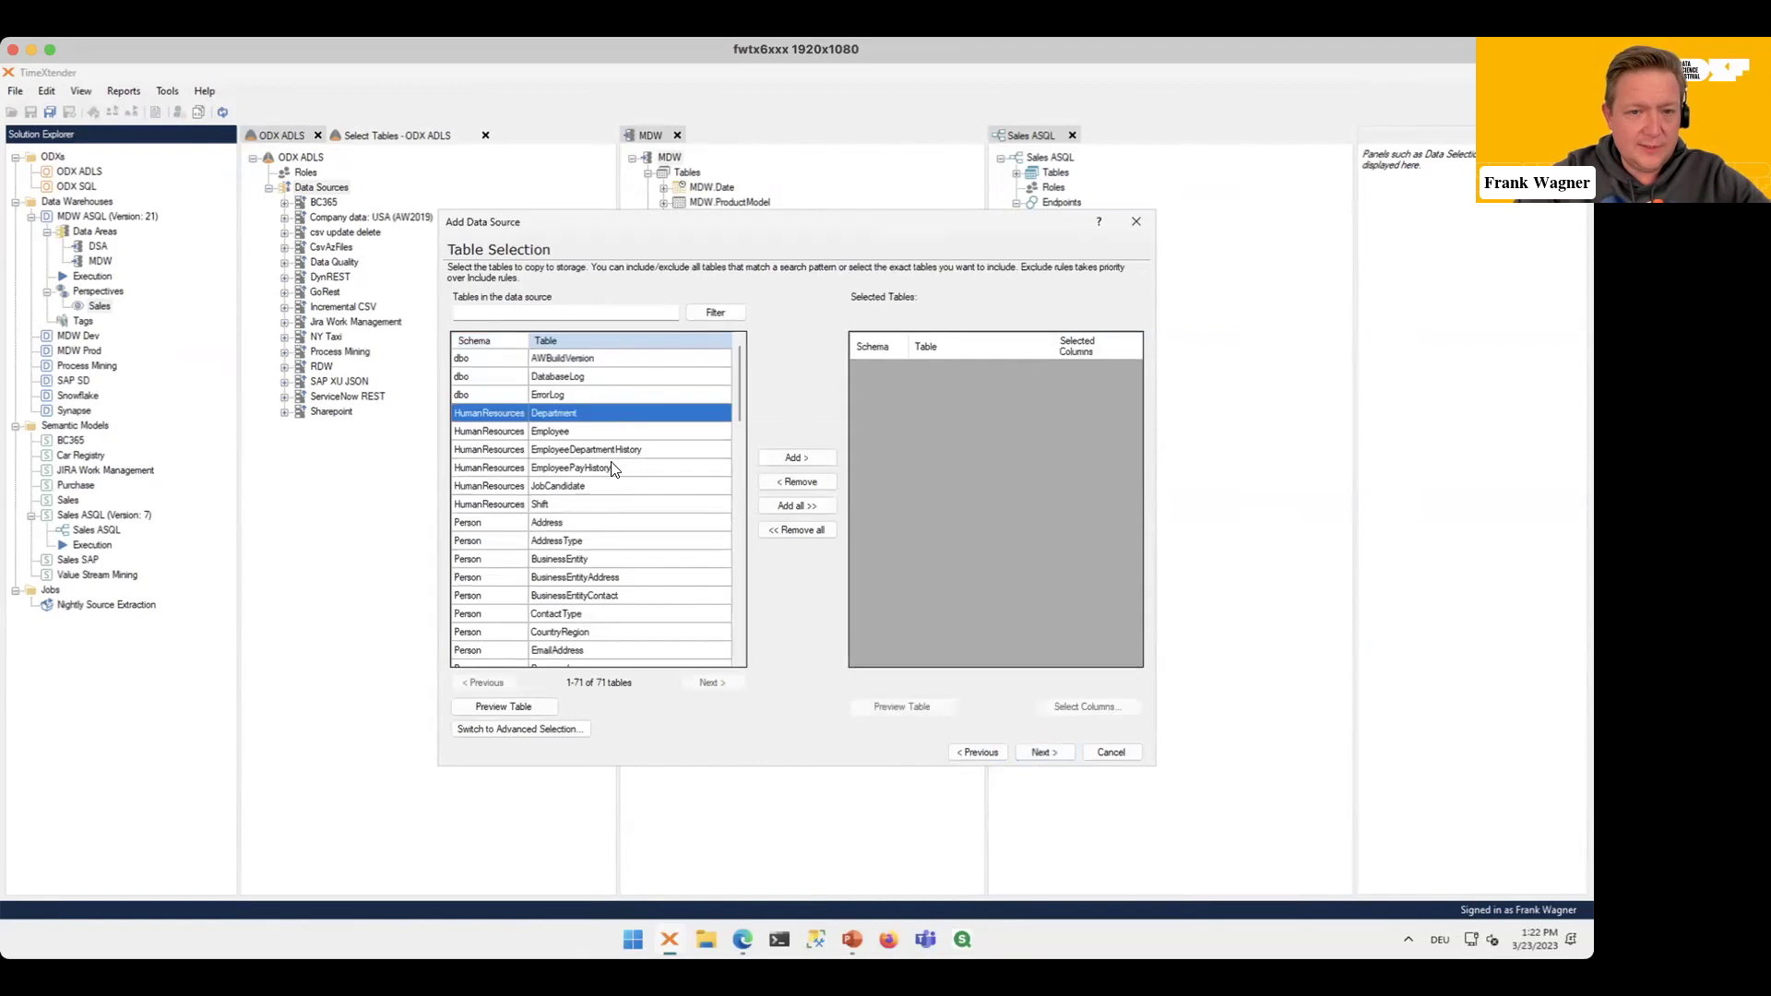
pyautogui.keyDown('ctrl'); pyautogui.click(612, 450); pyautogui.keyUp('ctrl')
pyautogui.keyDown('ctrl'); pyautogui.click(604, 486); pyautogui.keyUp('ctrl')
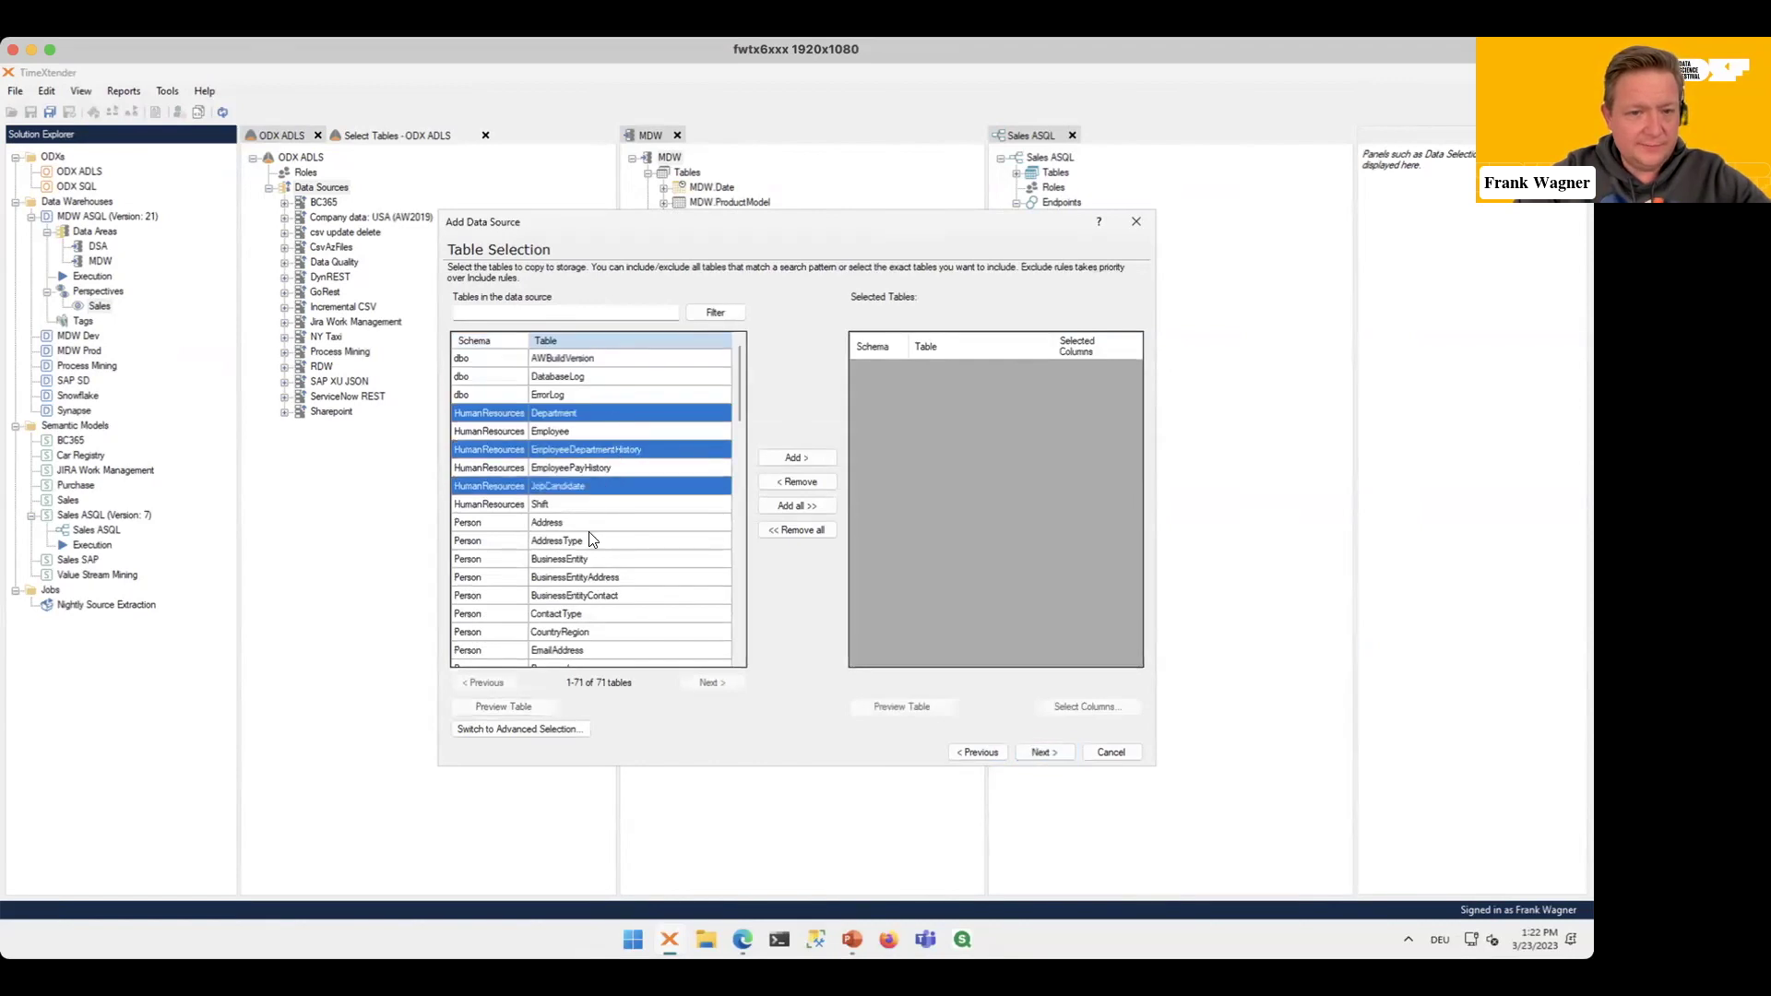
pyautogui.keyDown('ctrl'); pyautogui.click(591, 523); pyautogui.keyUp('ctrl')
pyautogui.click(780, 458)
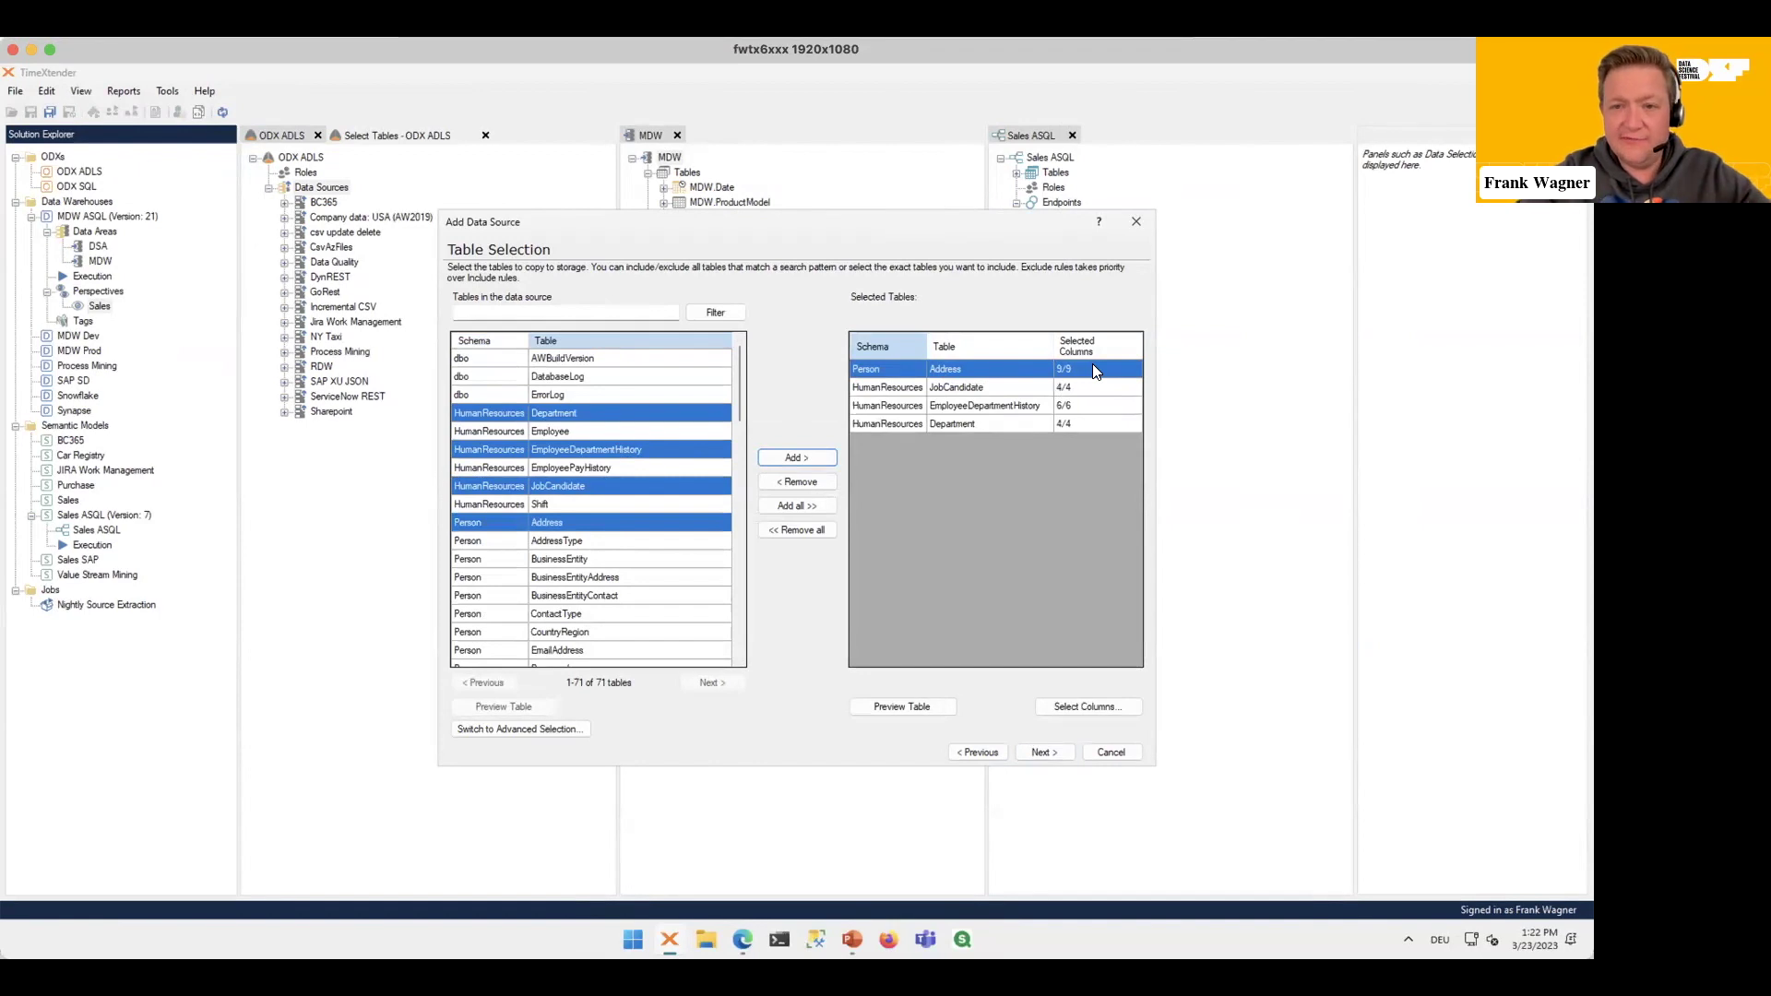
# Step: Preview the Person Address data and exclude the AddressLine1, PostalCode and SpatialLocation columns from the table
pyautogui.click(1136, 717)
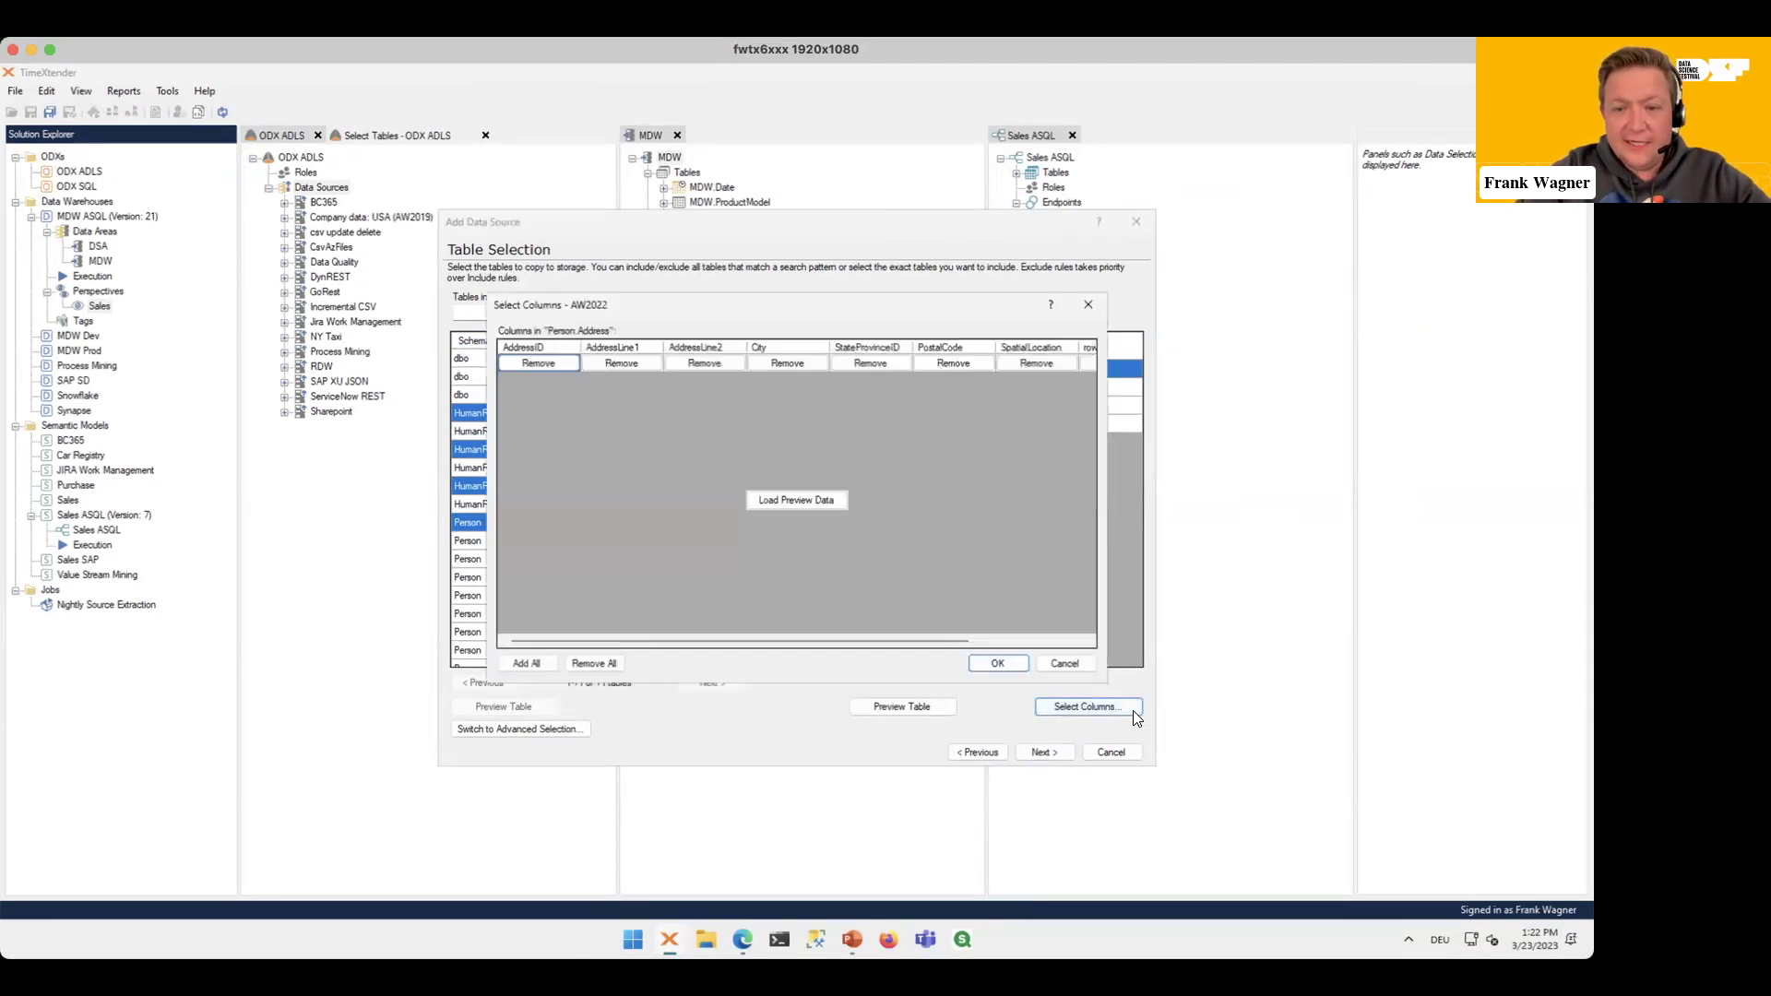
pyautogui.click(821, 498)
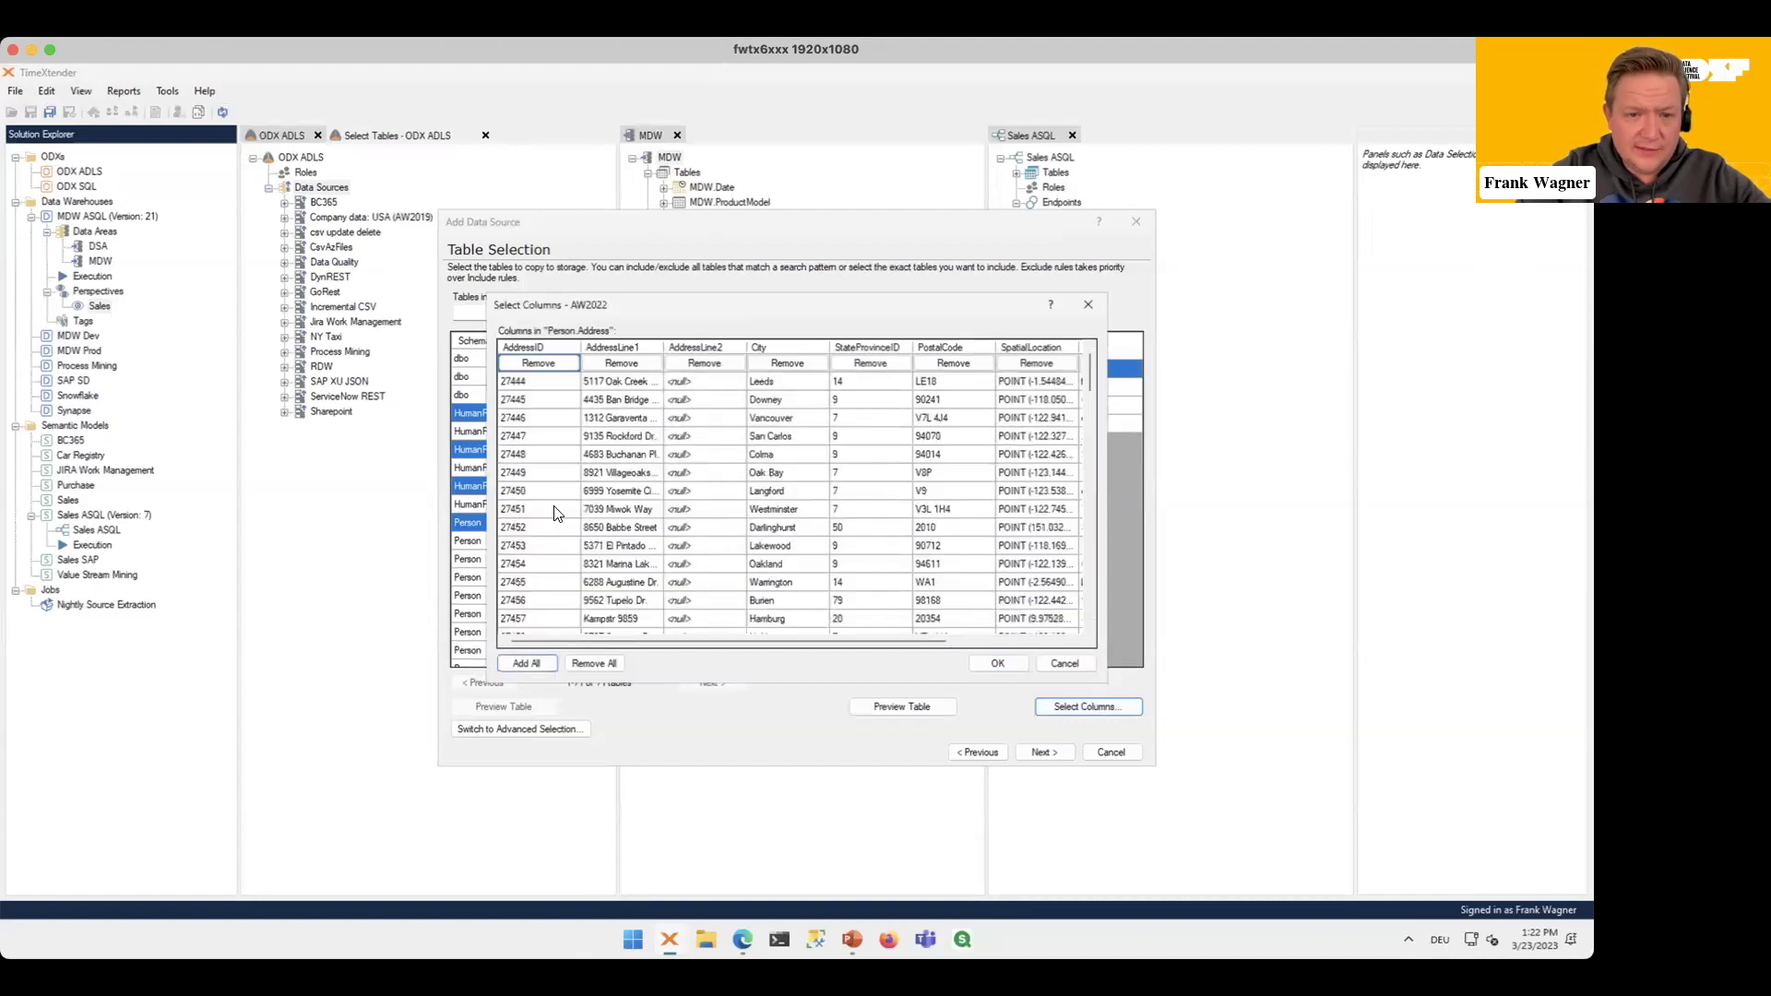
pyautogui.click(627, 365)
pyautogui.click(949, 364)
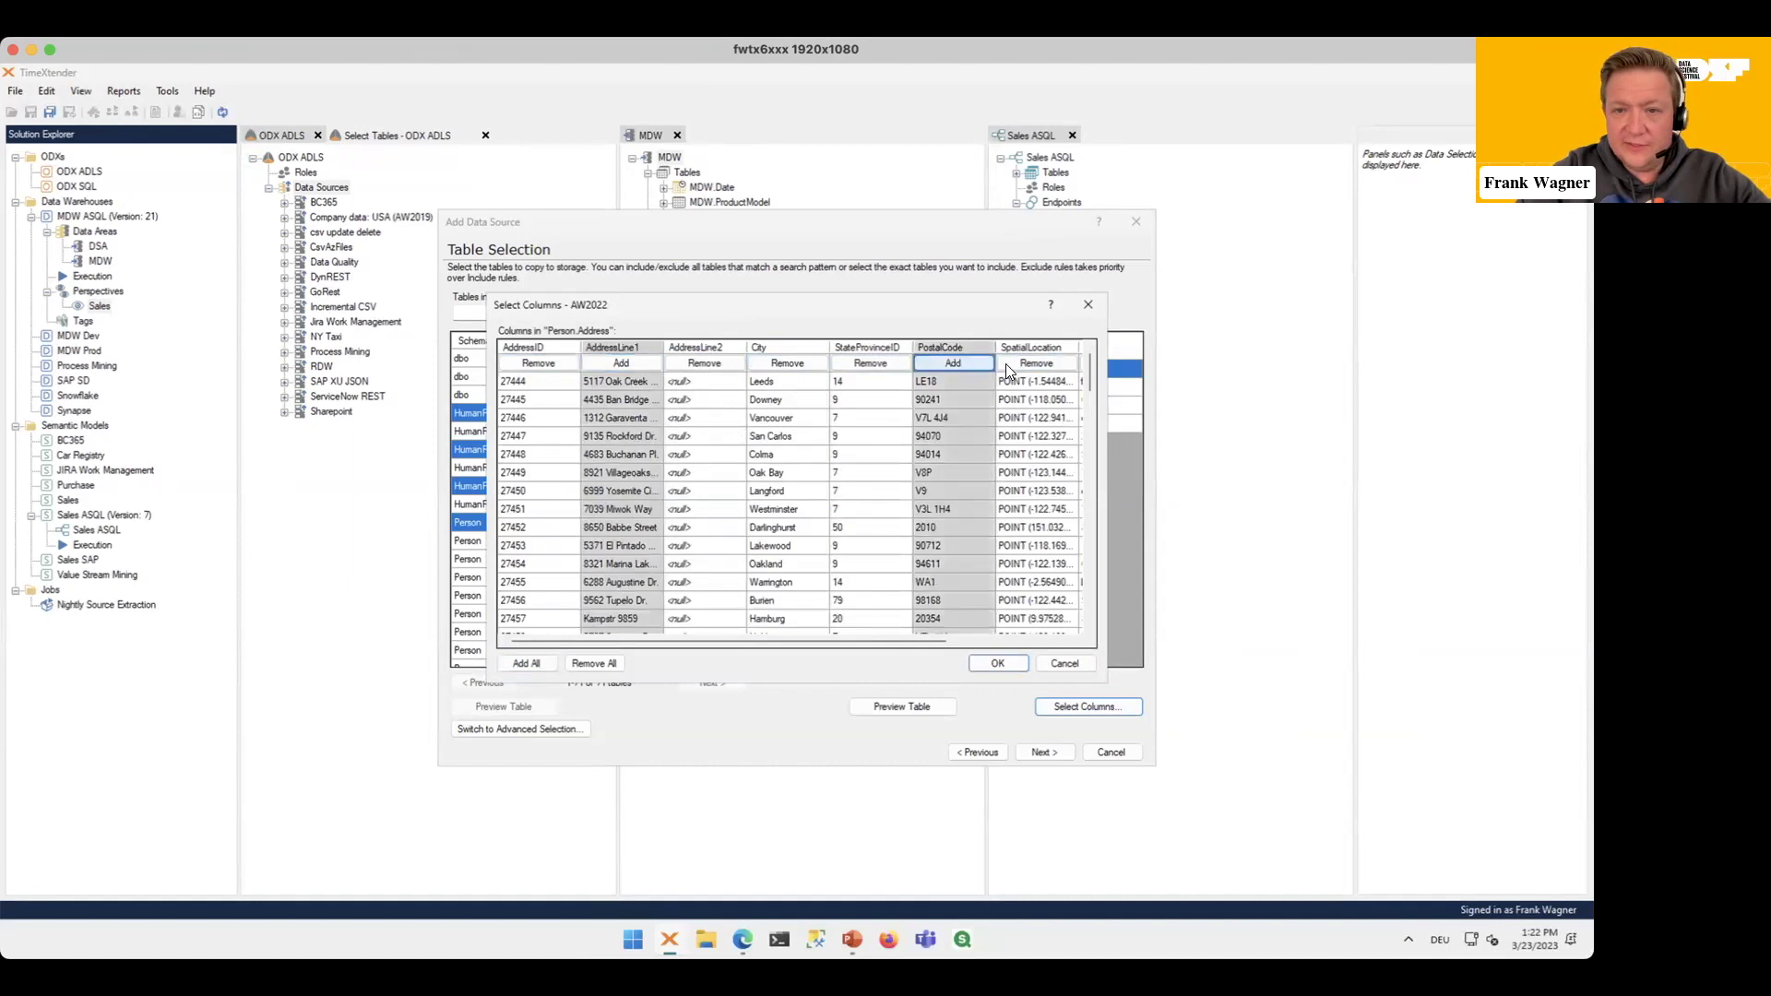
pyautogui.click(1020, 364)
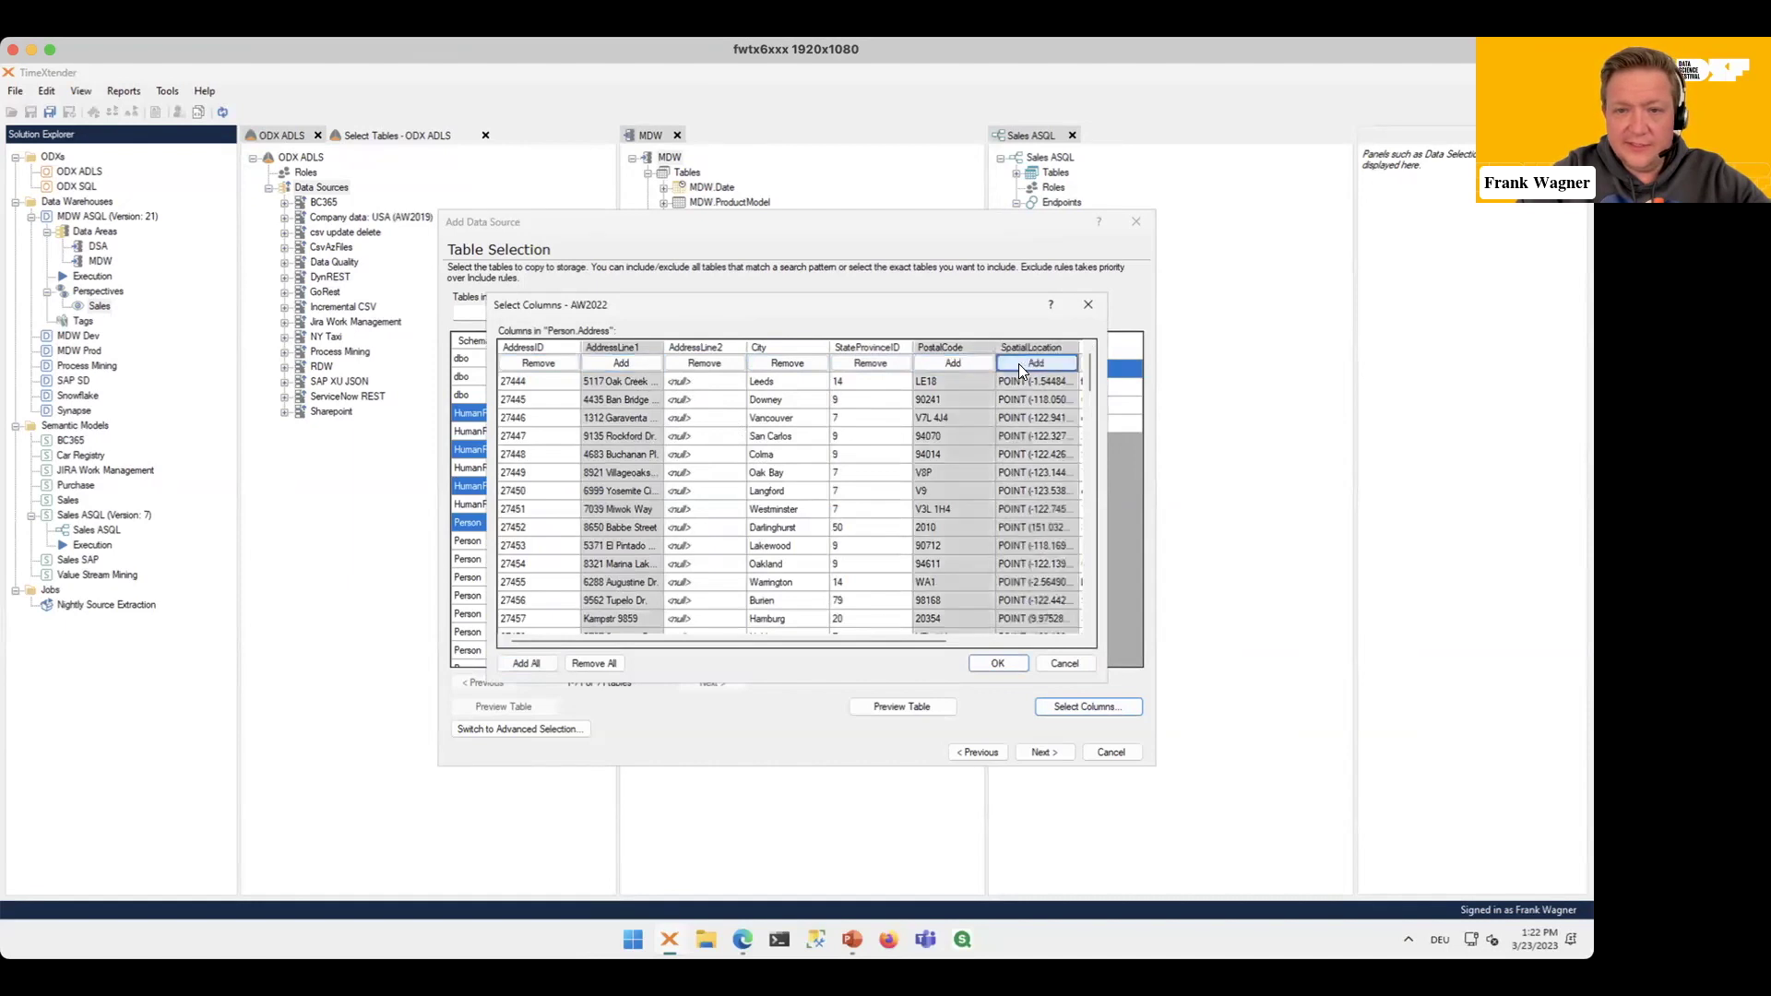
pyautogui.click(992, 663)
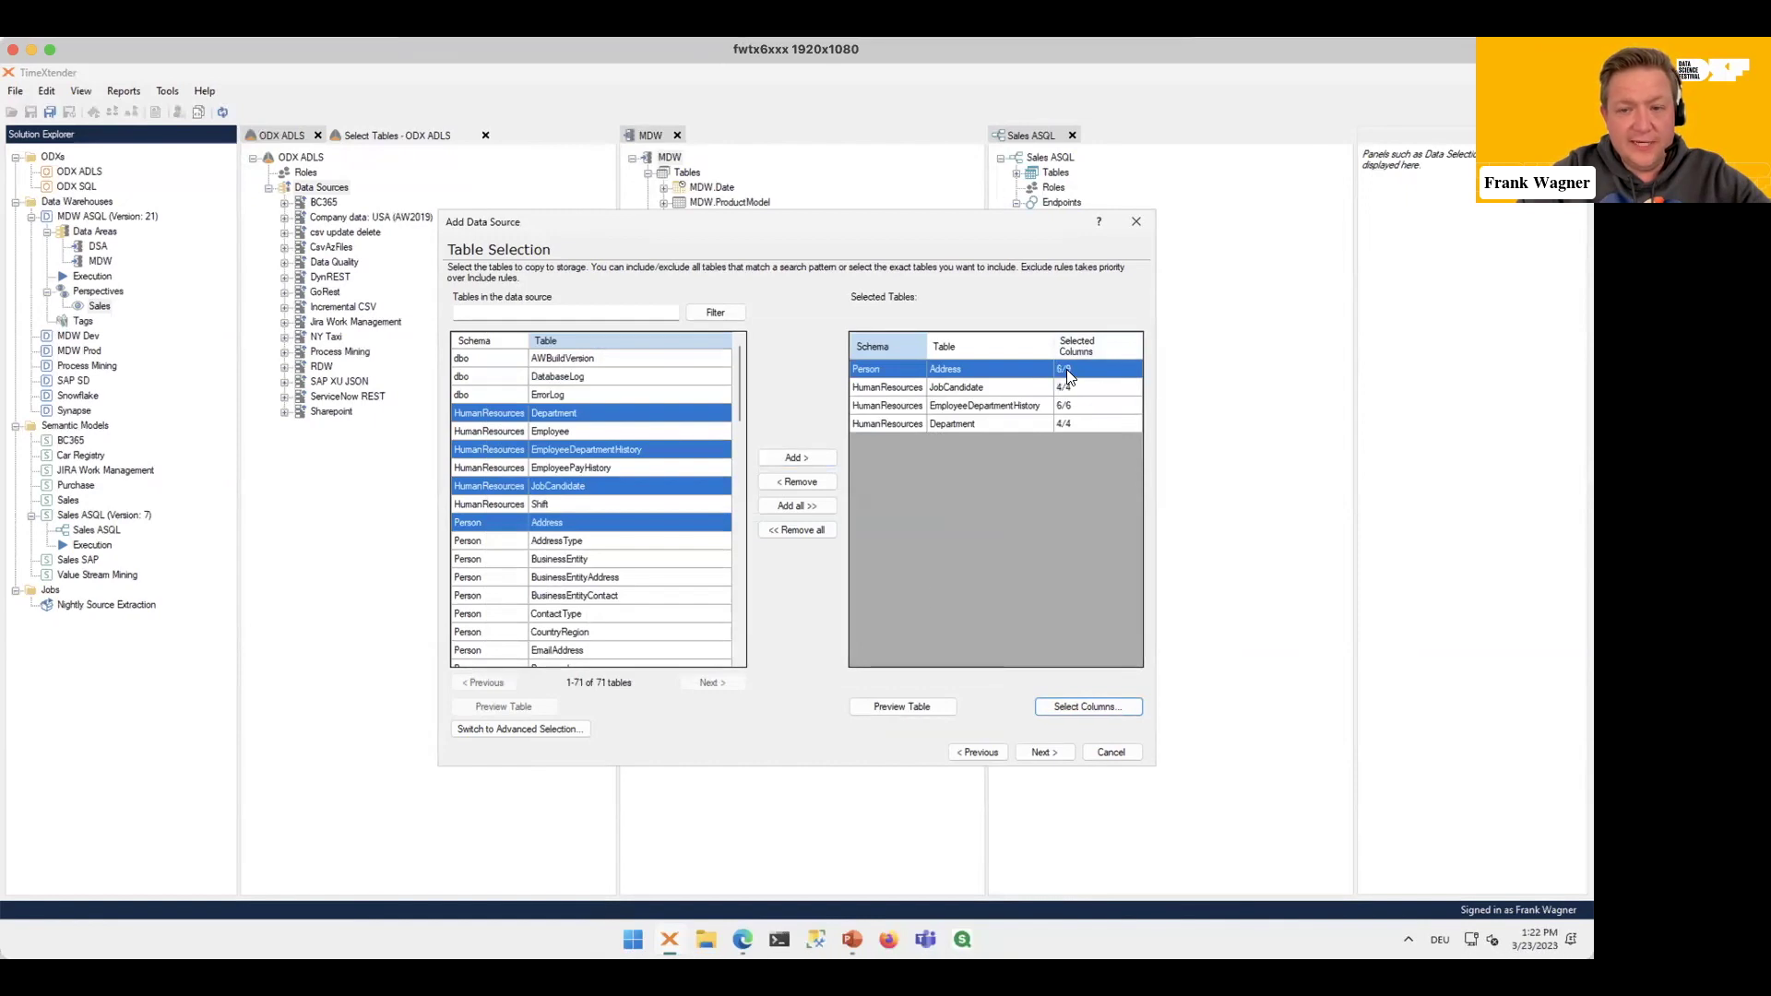
# Step: Make all tables in the data source available instead and finish the data source setup, continuing directly to a transfer task
pyautogui.click(976, 751)
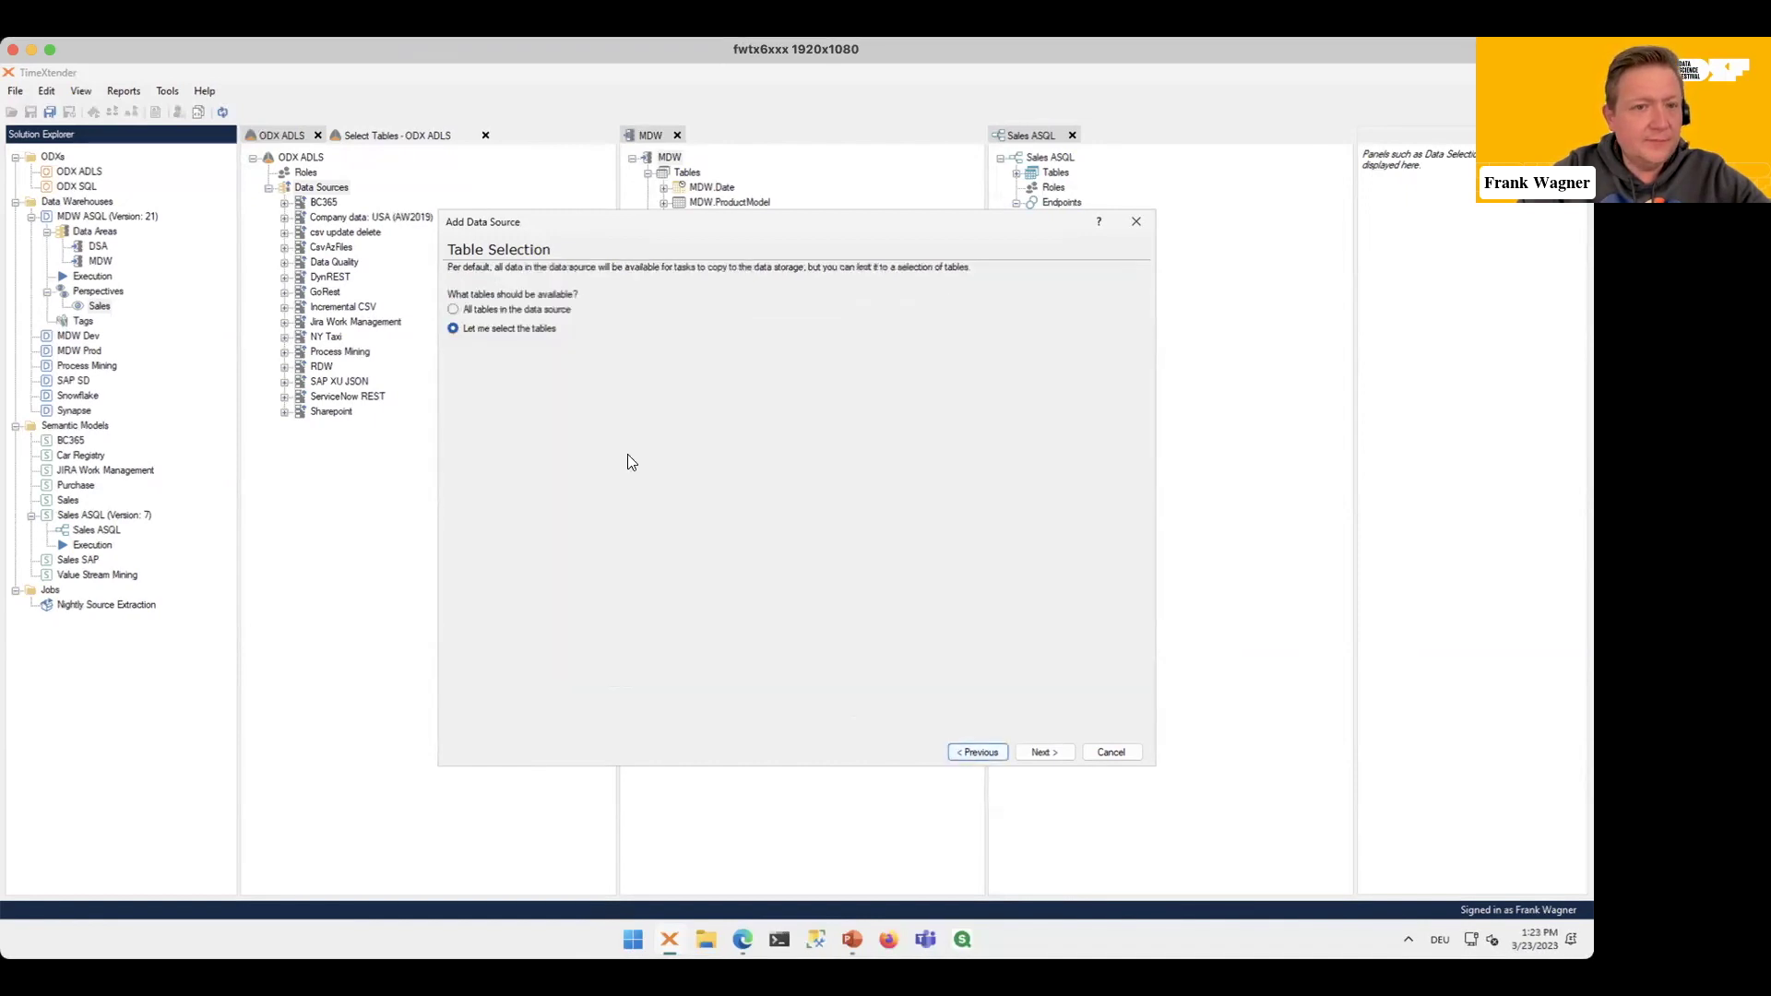
pyautogui.click(546, 310)
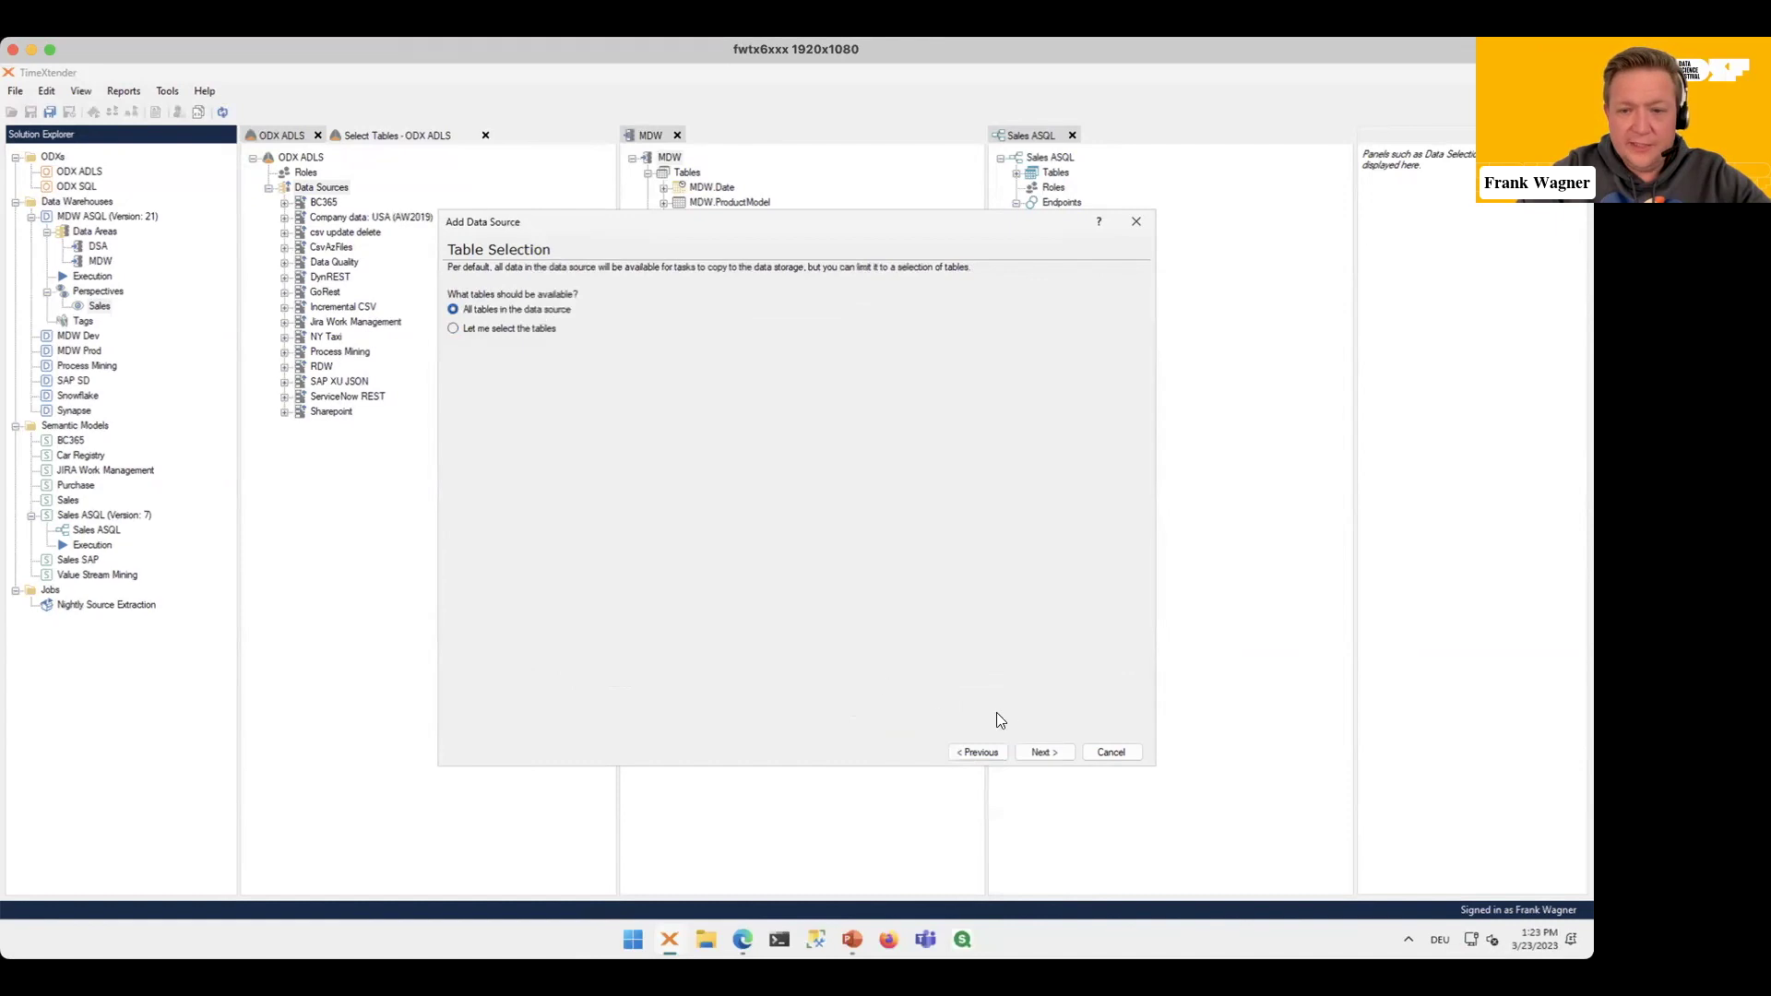
pyautogui.click(1043, 753)
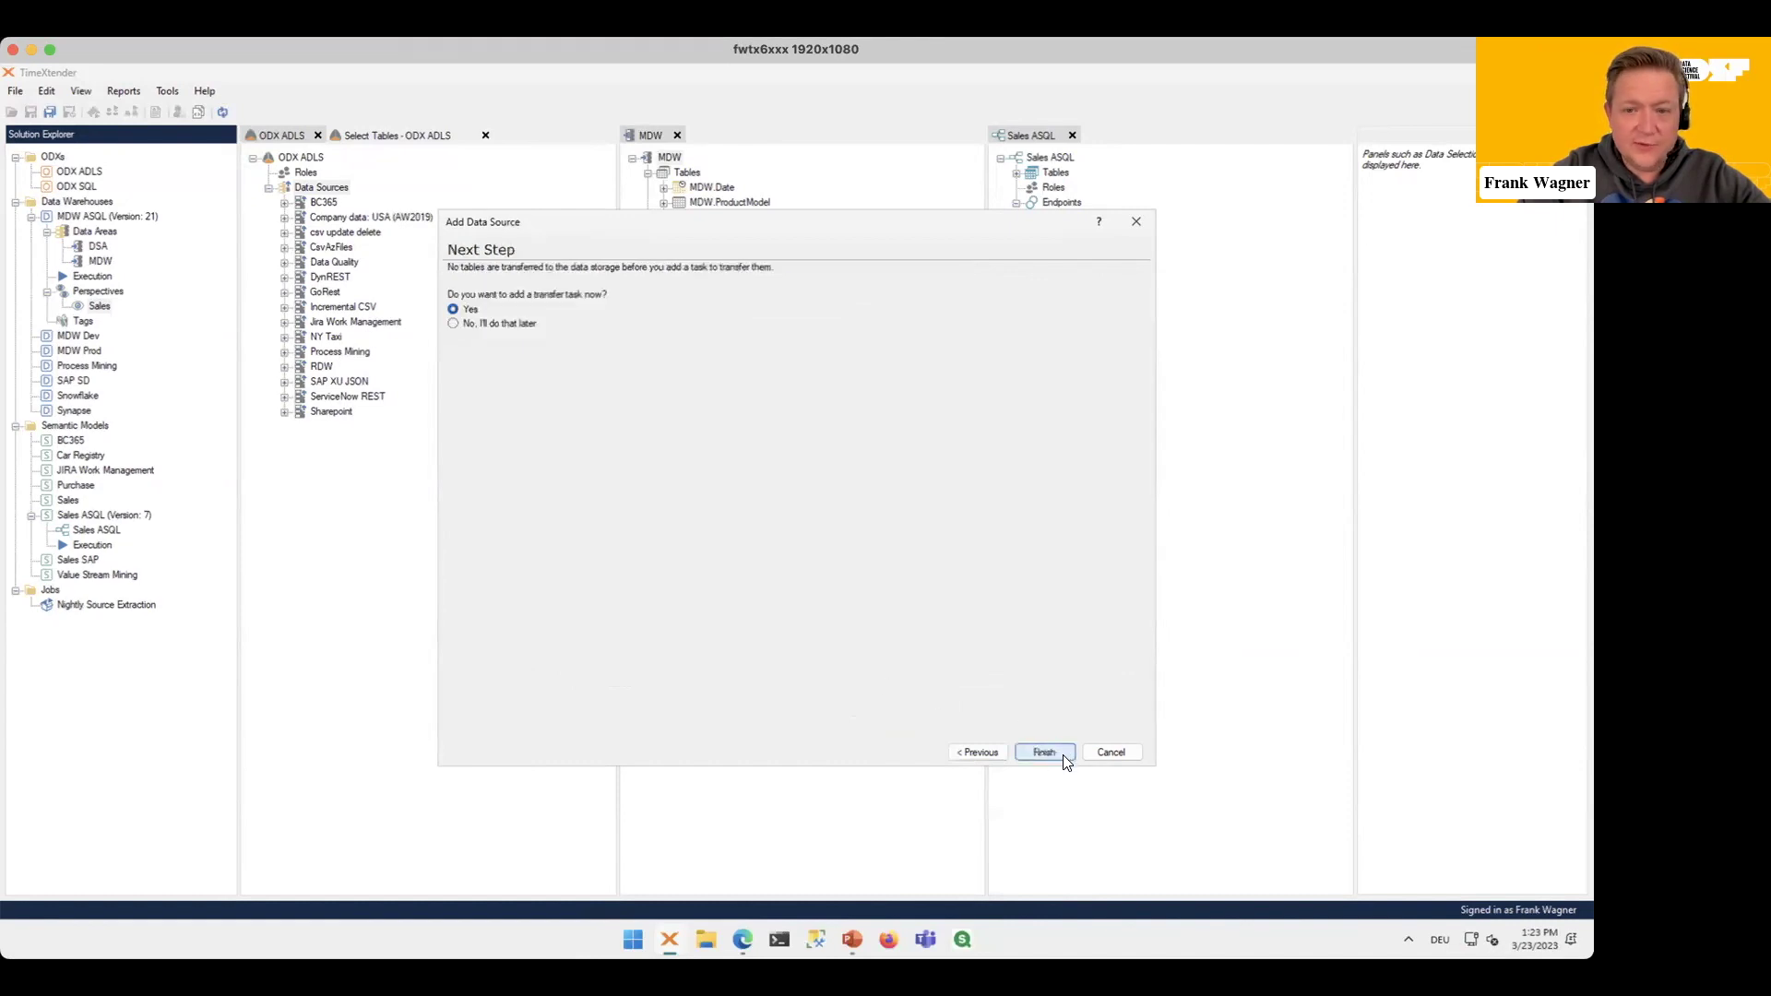
pyautogui.click(1044, 752)
# Step: Name the new transfer task Transfer and complete its setup for AW2022
pyautogui.write('Transfer')
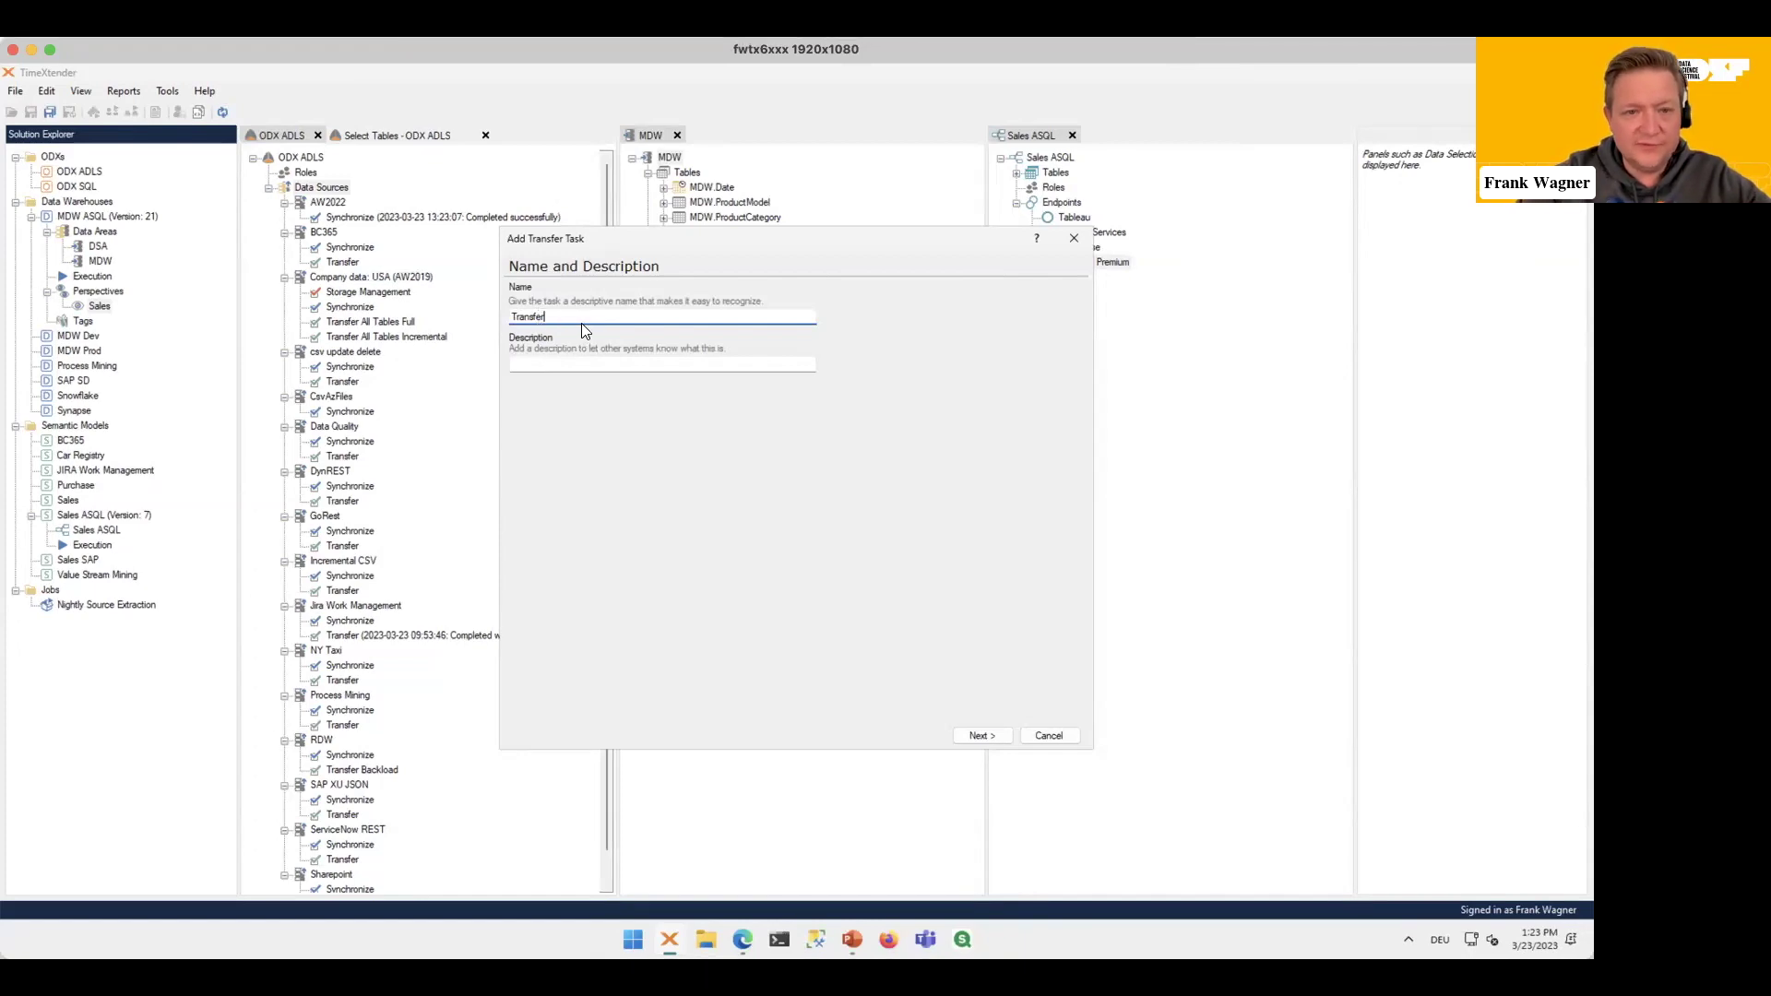
pyautogui.click(980, 735)
pyautogui.click(982, 735)
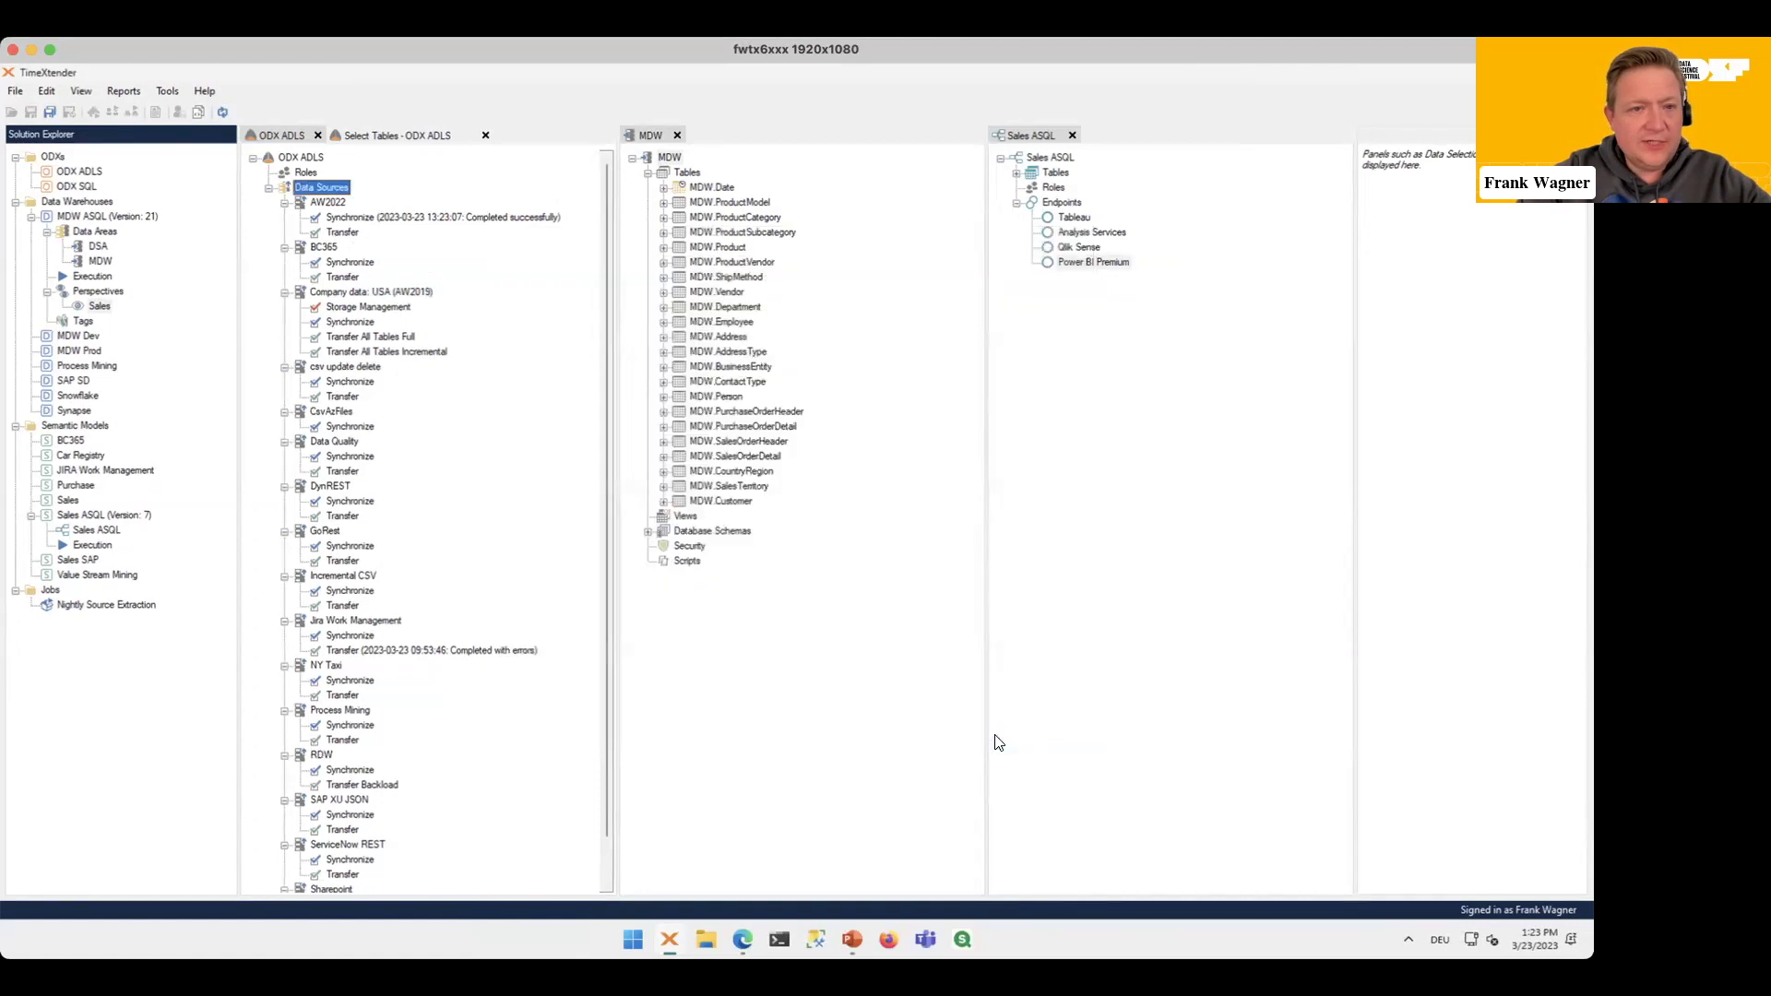
# Step: Add an incremental load rule to AW2022 for all schemas and tables where the column equals modifieddate, ignoring case
pyautogui.rightClick(329, 203)
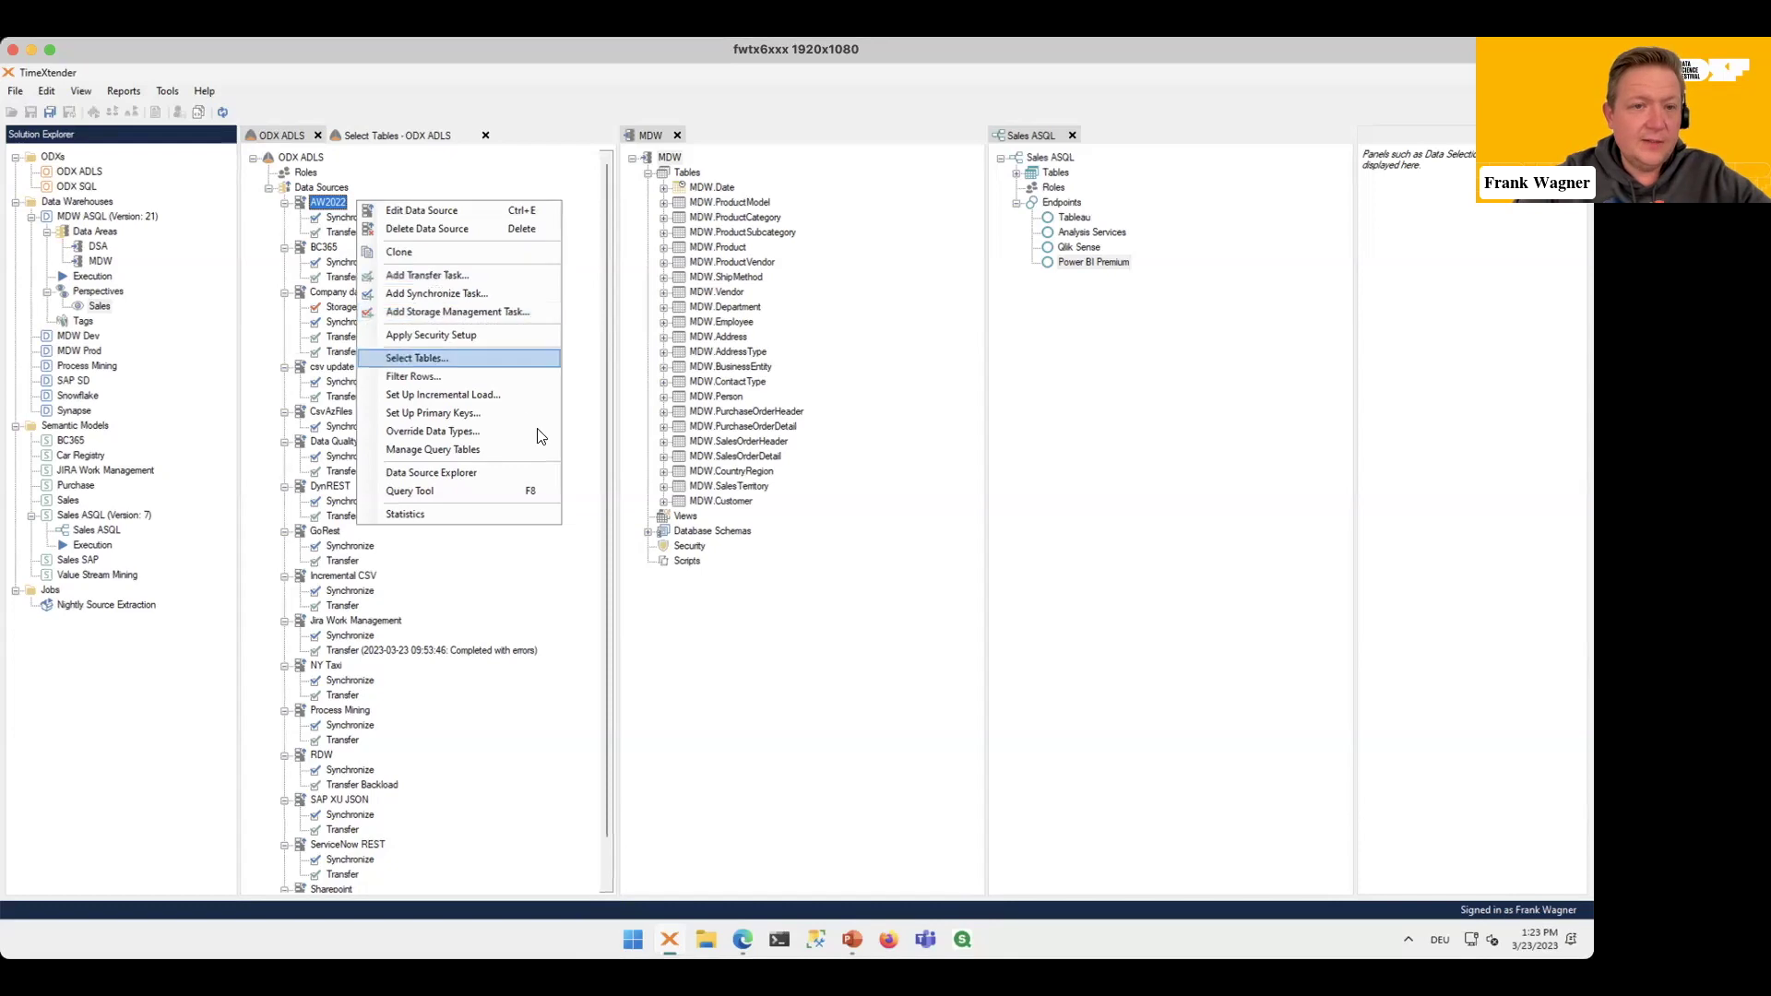
pyautogui.click(545, 397)
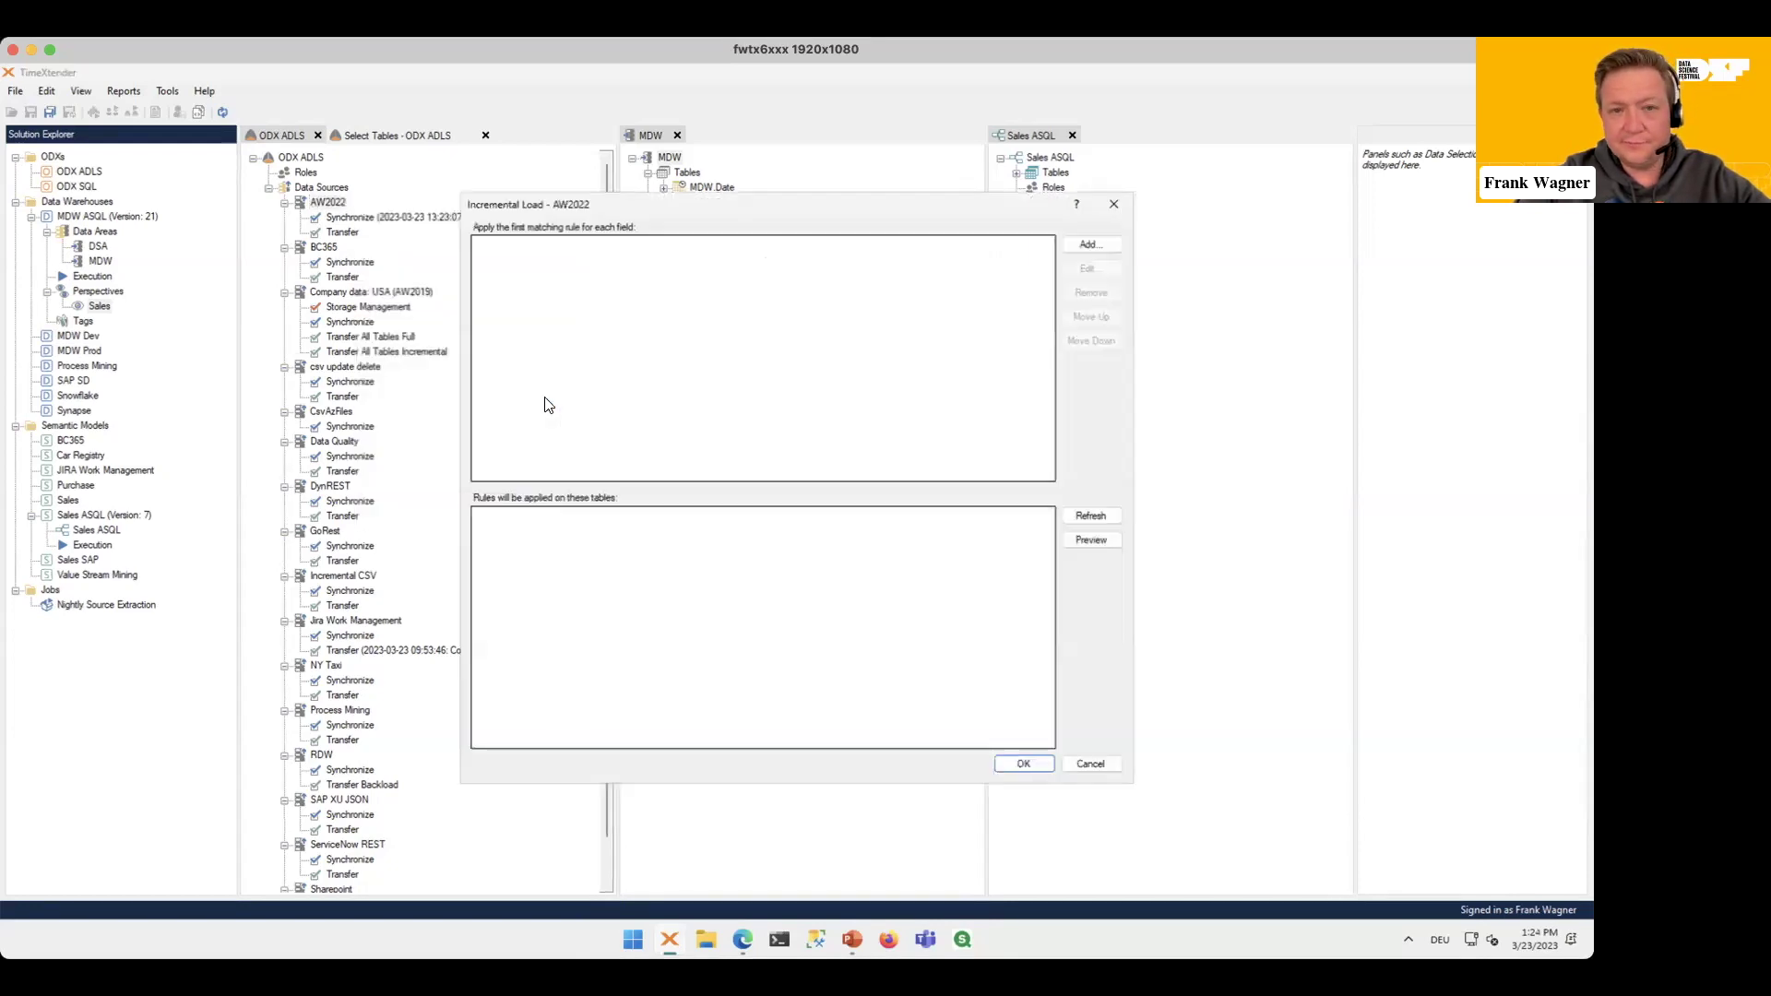
pyautogui.click(1093, 244)
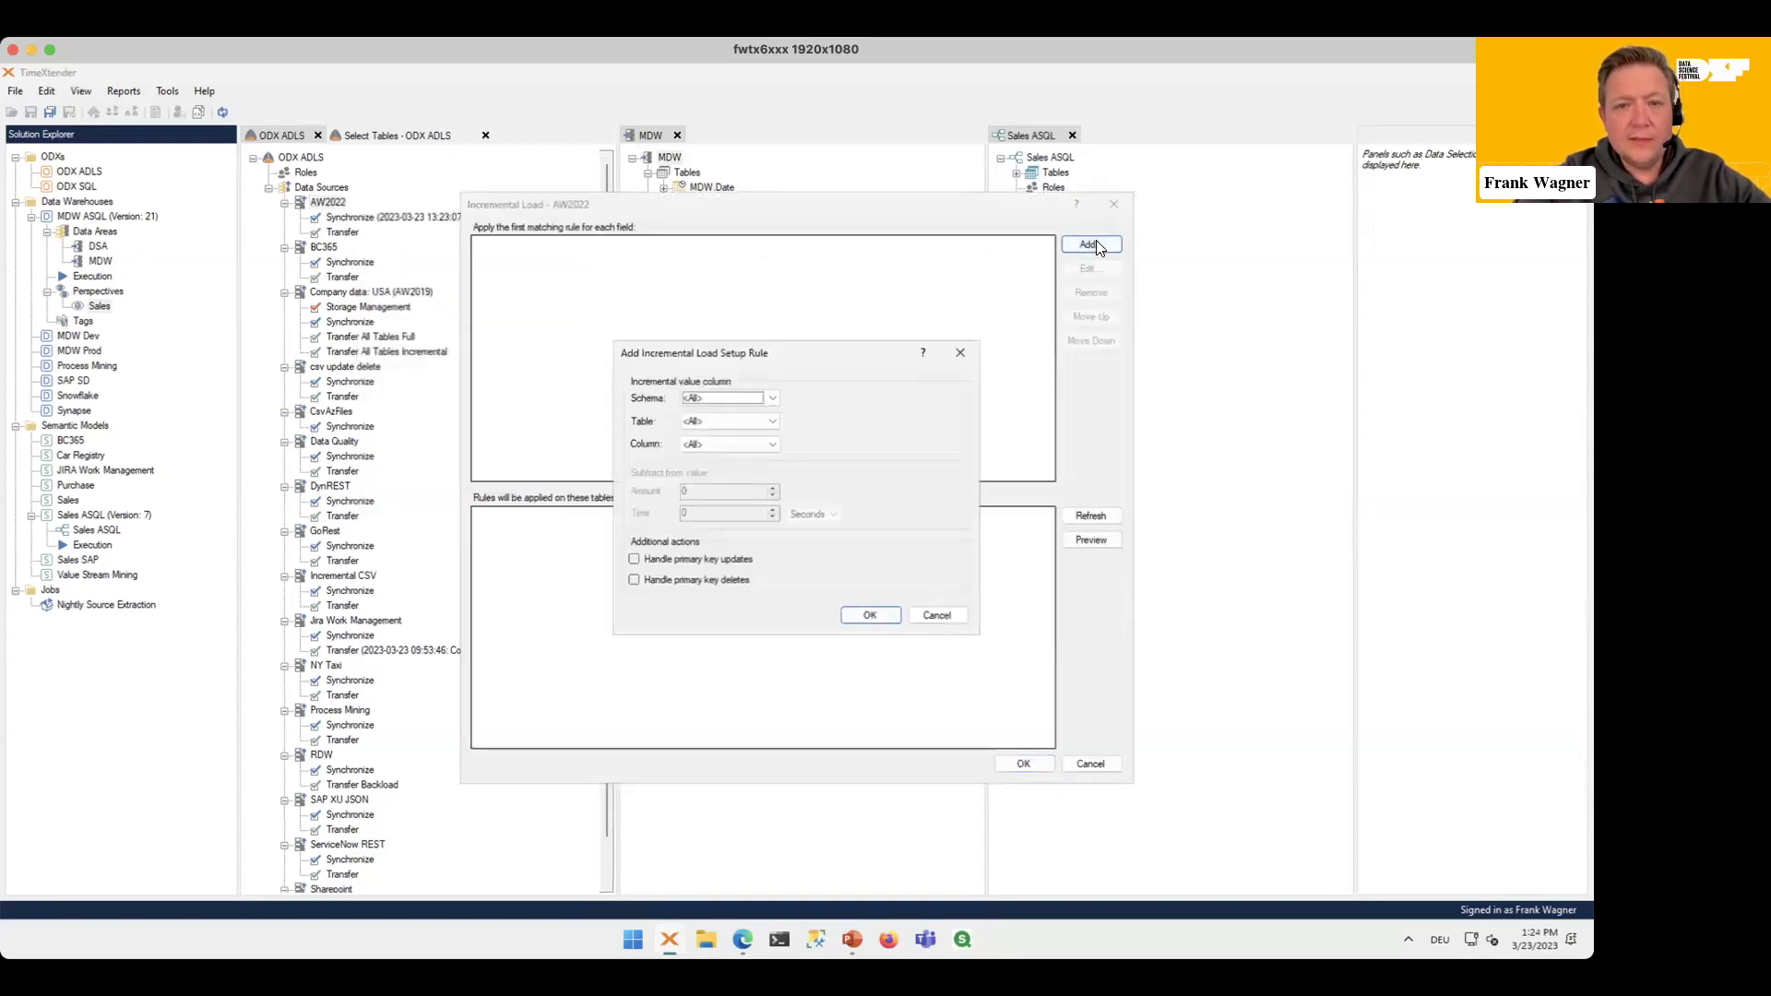
pyautogui.click(754, 446)
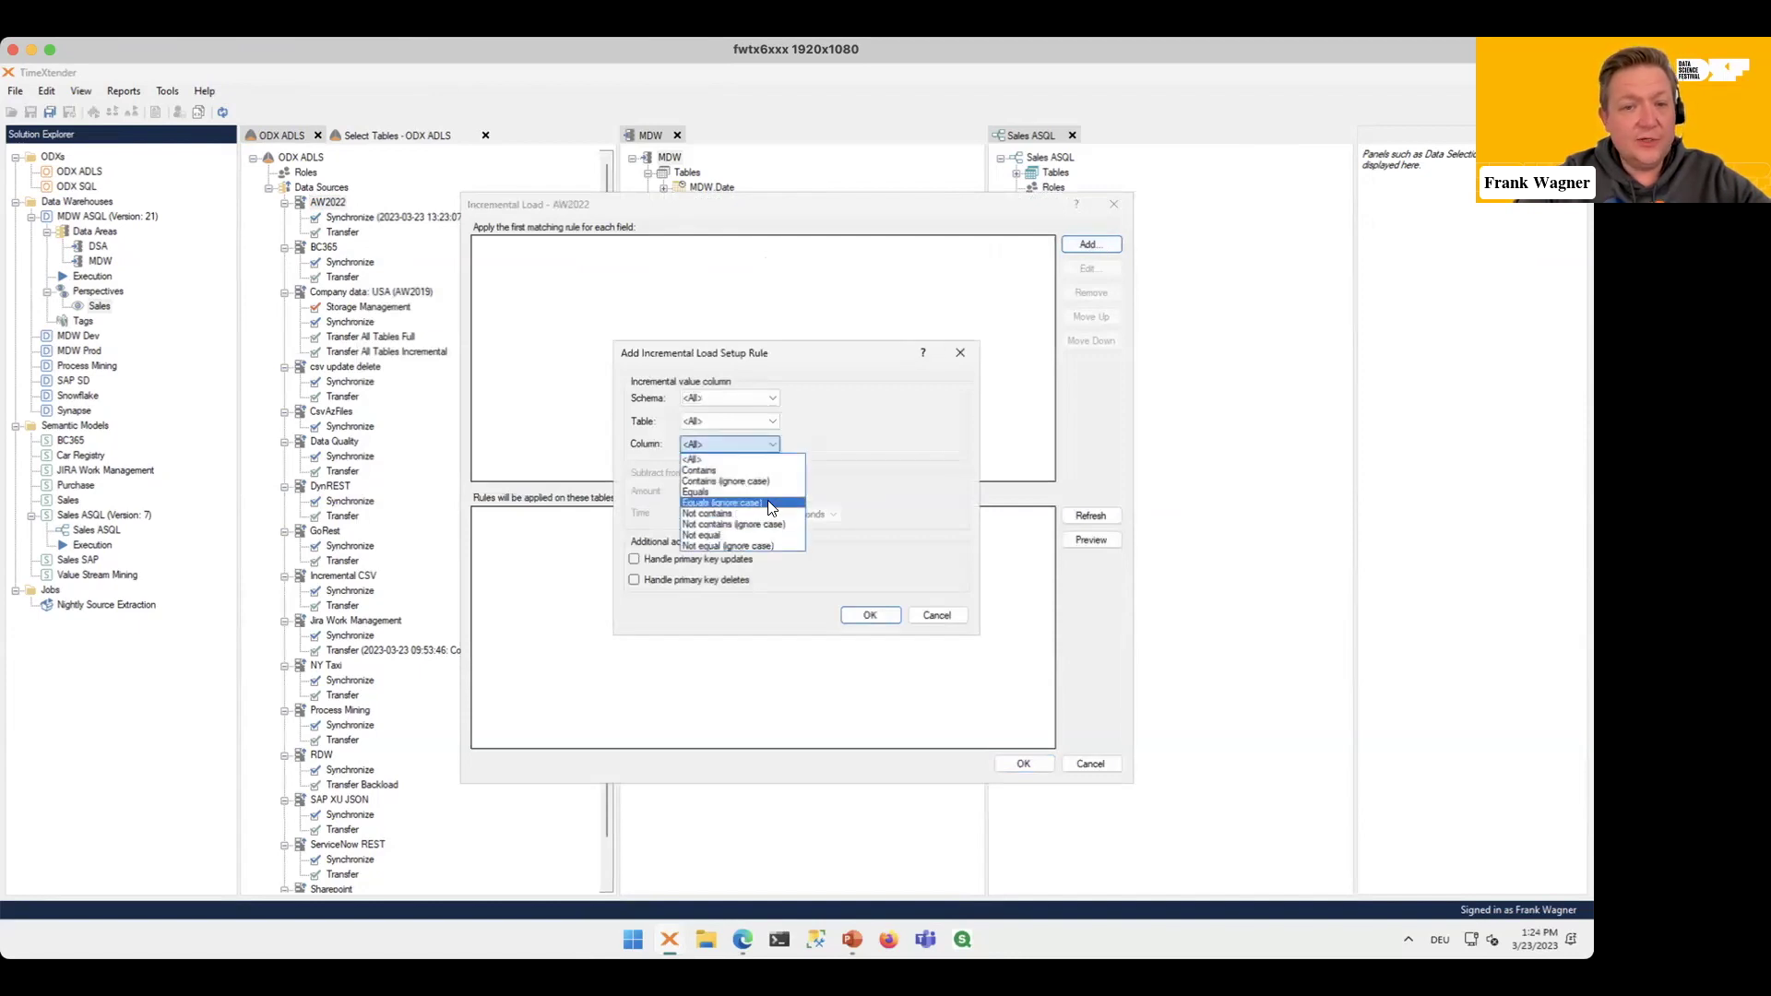
pyautogui.click(773, 503)
pyautogui.click(884, 444)
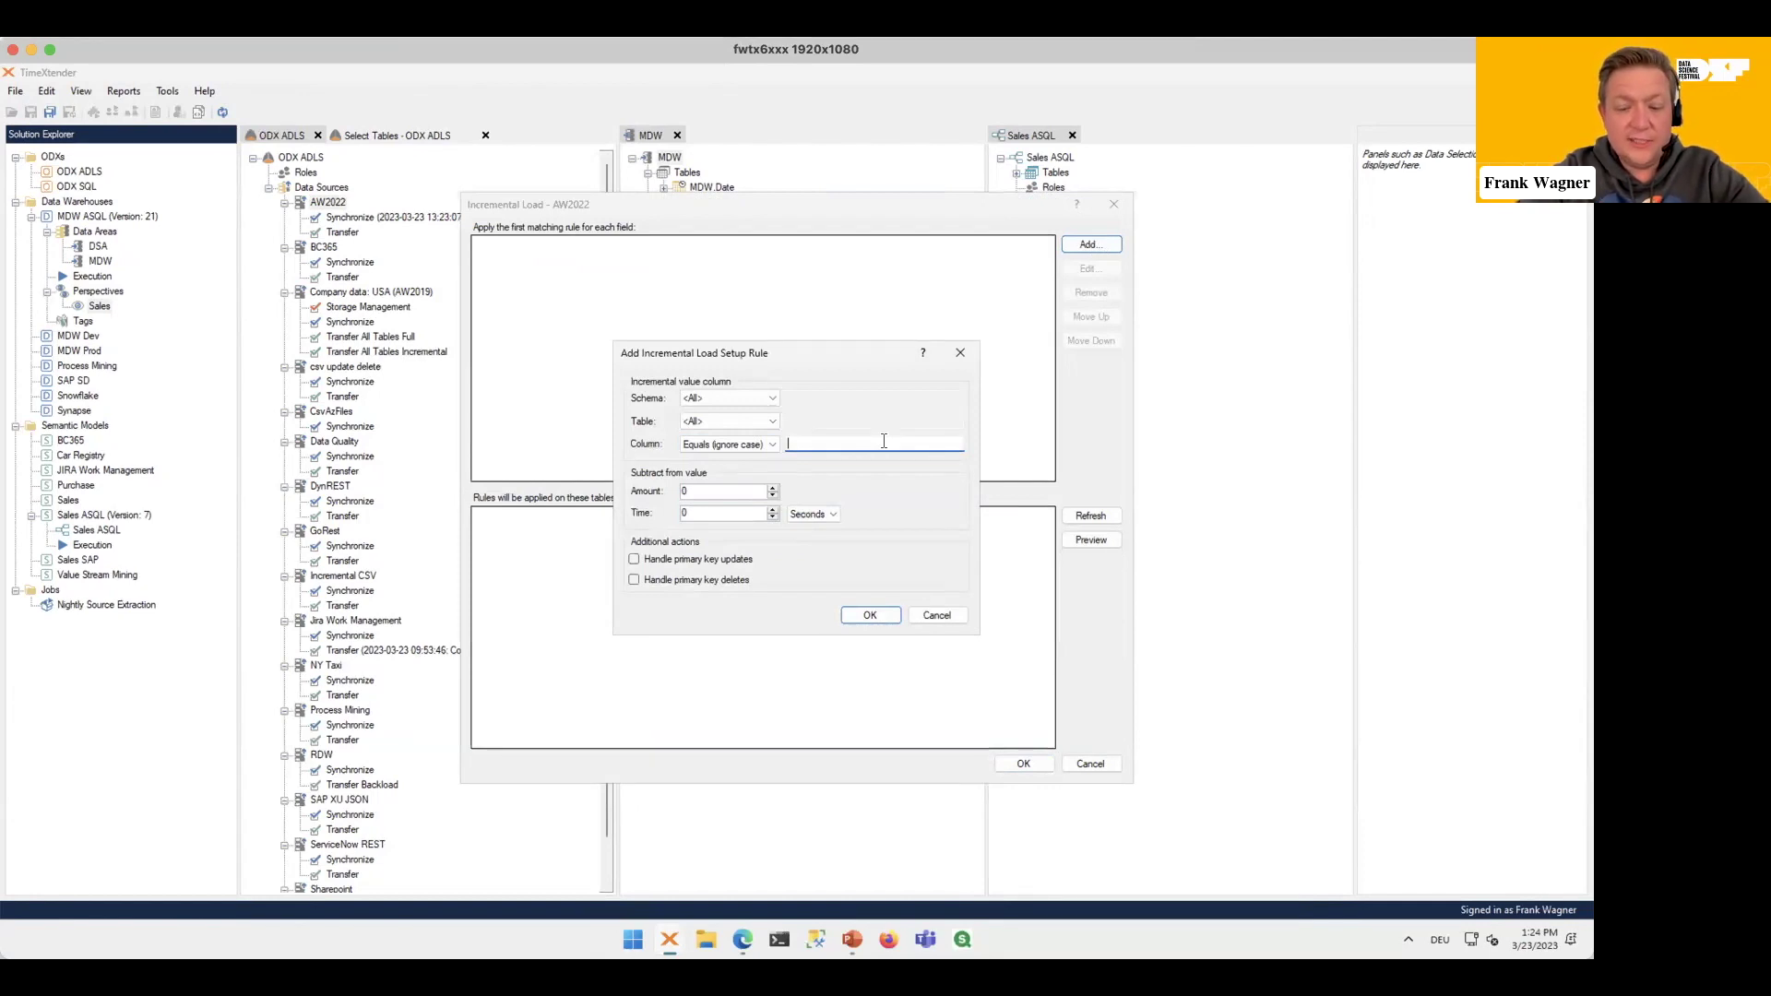
pyautogui.write('mo')
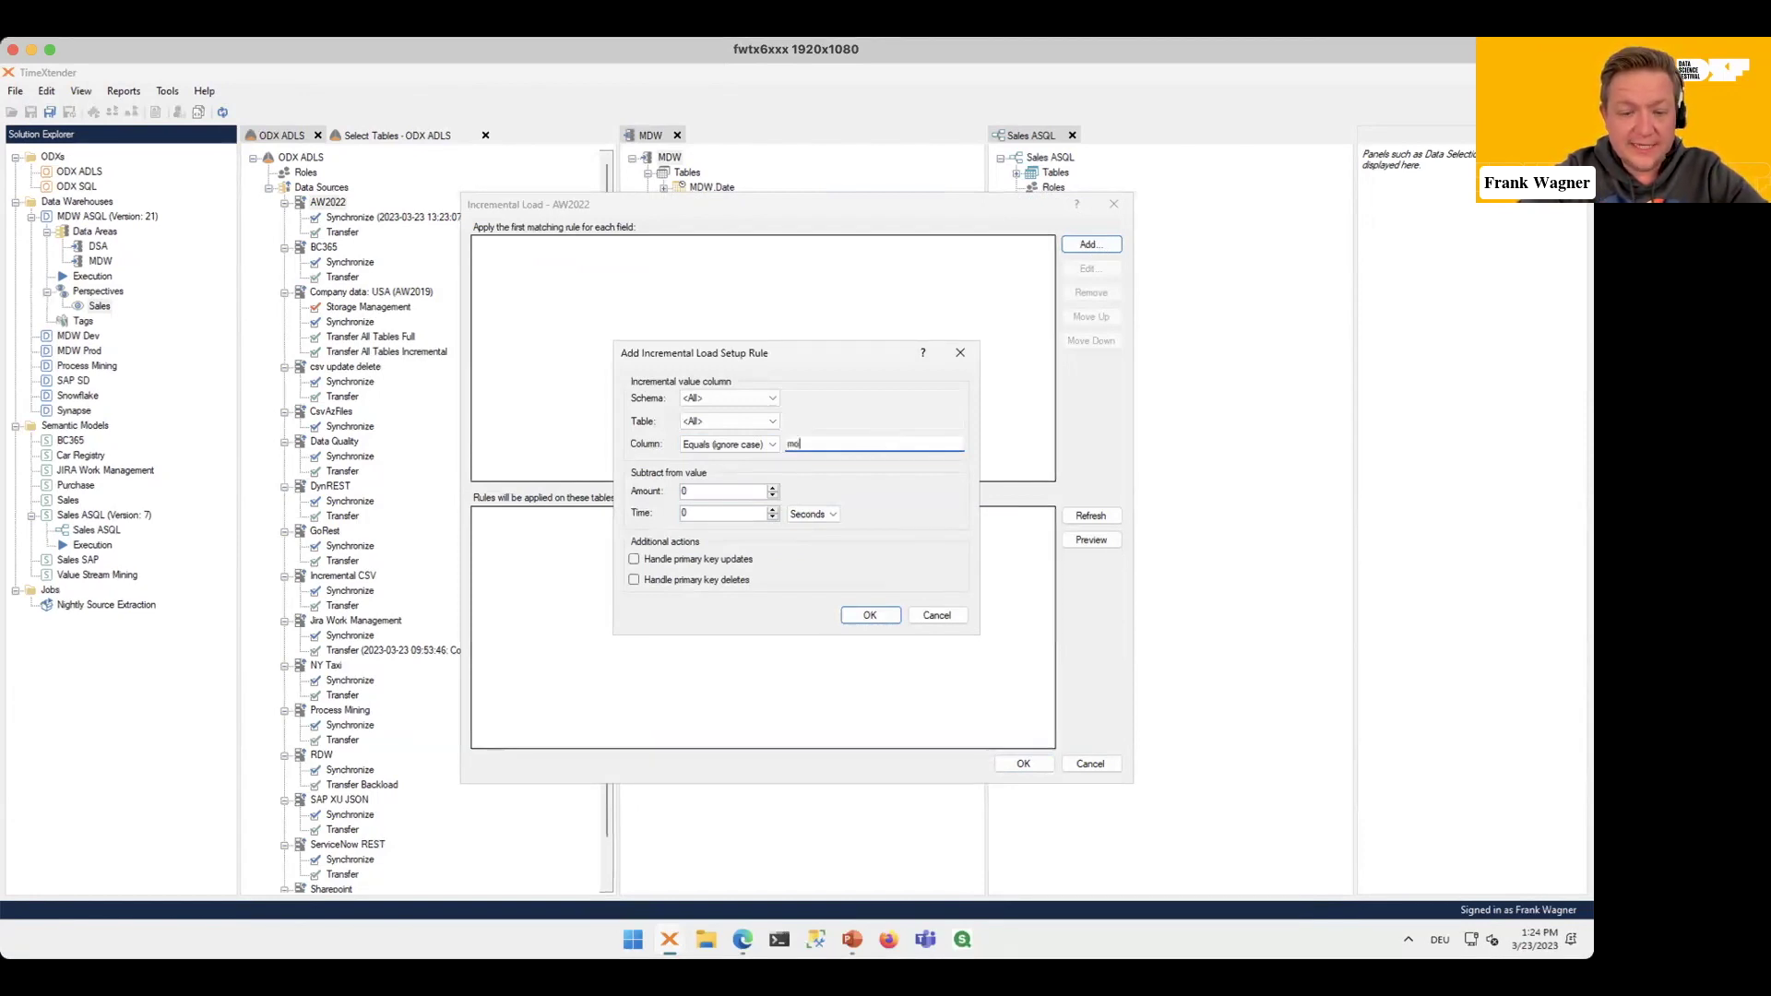
pyautogui.write('difieddate')
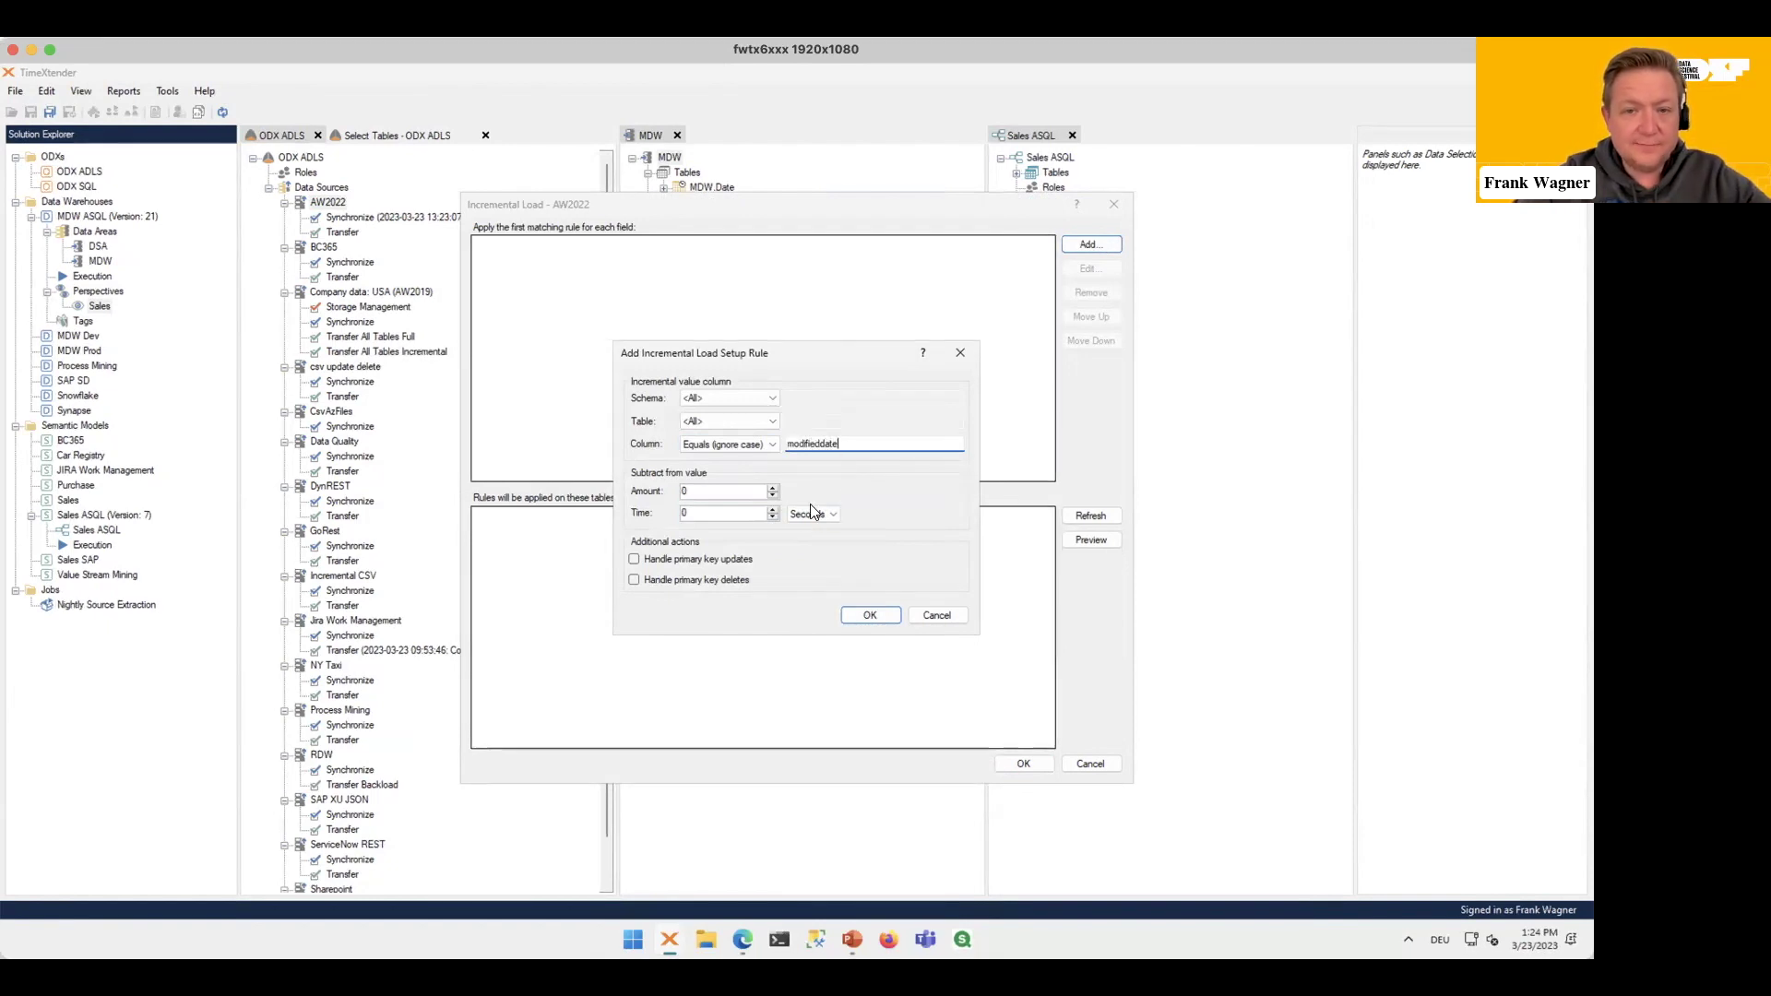
# Step: Subtract 24 hours from the incremental value in the modifieddate rule and add the rule to AW2022
pyautogui.click(743, 515)
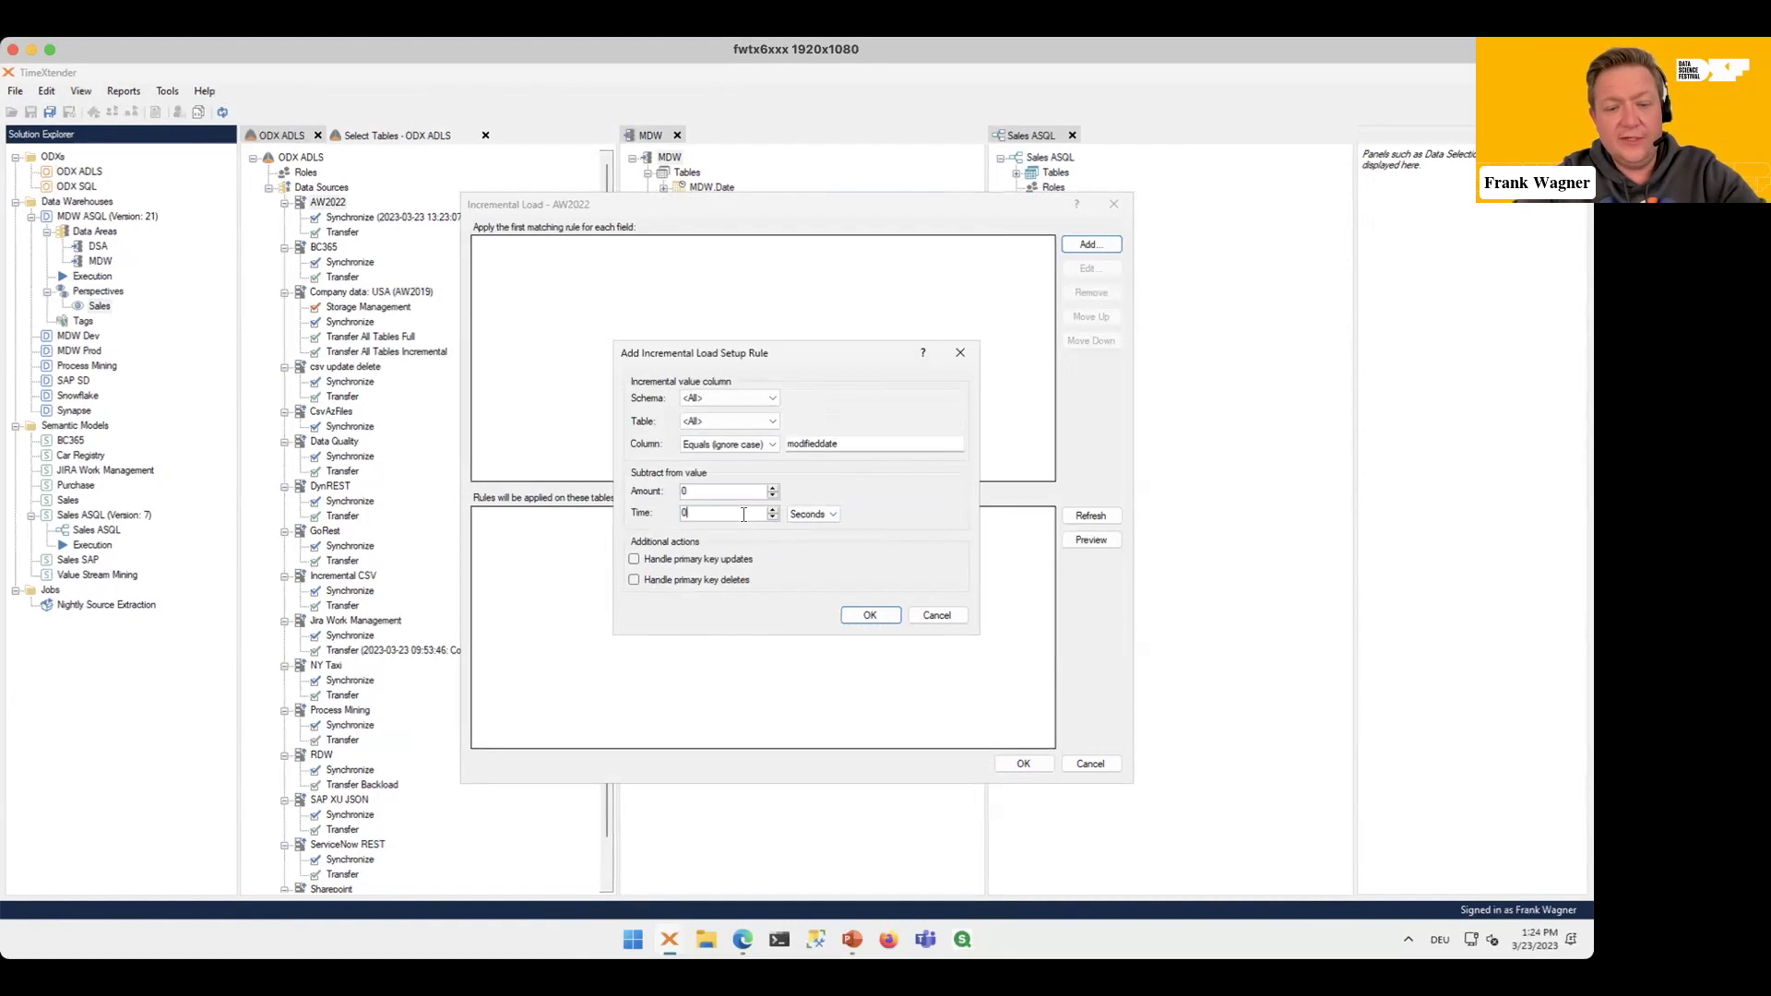
pyautogui.press('BackSpace')
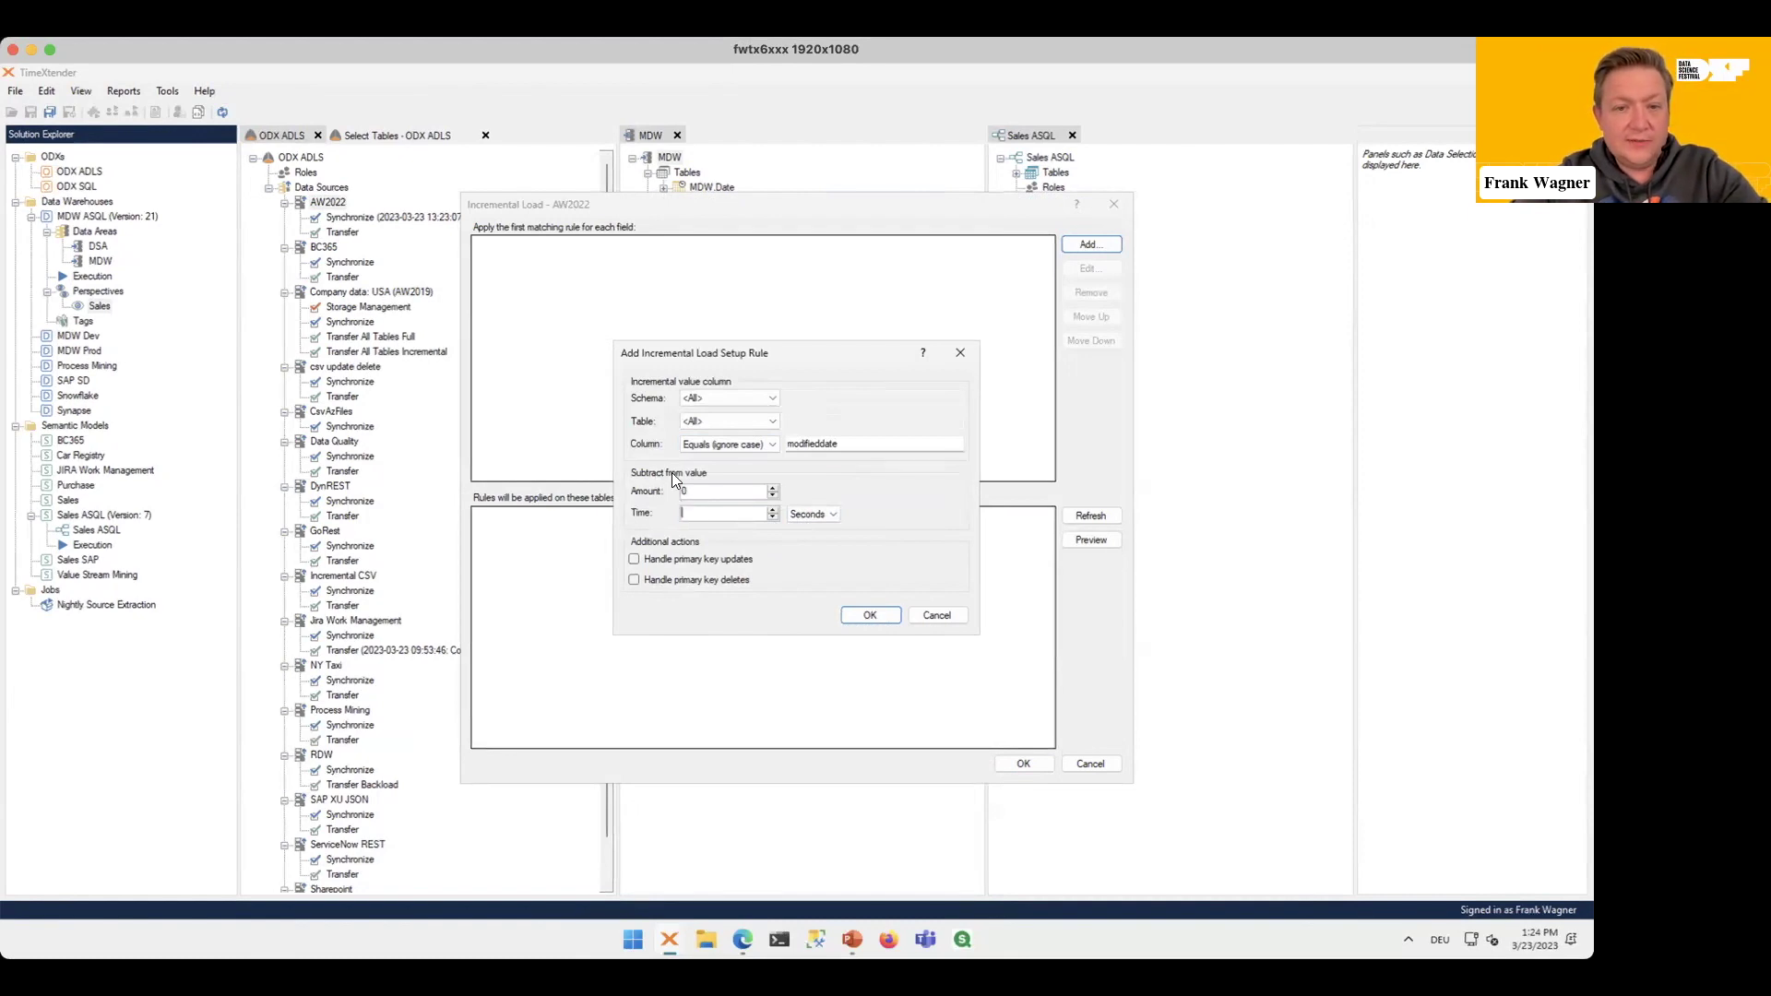
pyautogui.write('24')
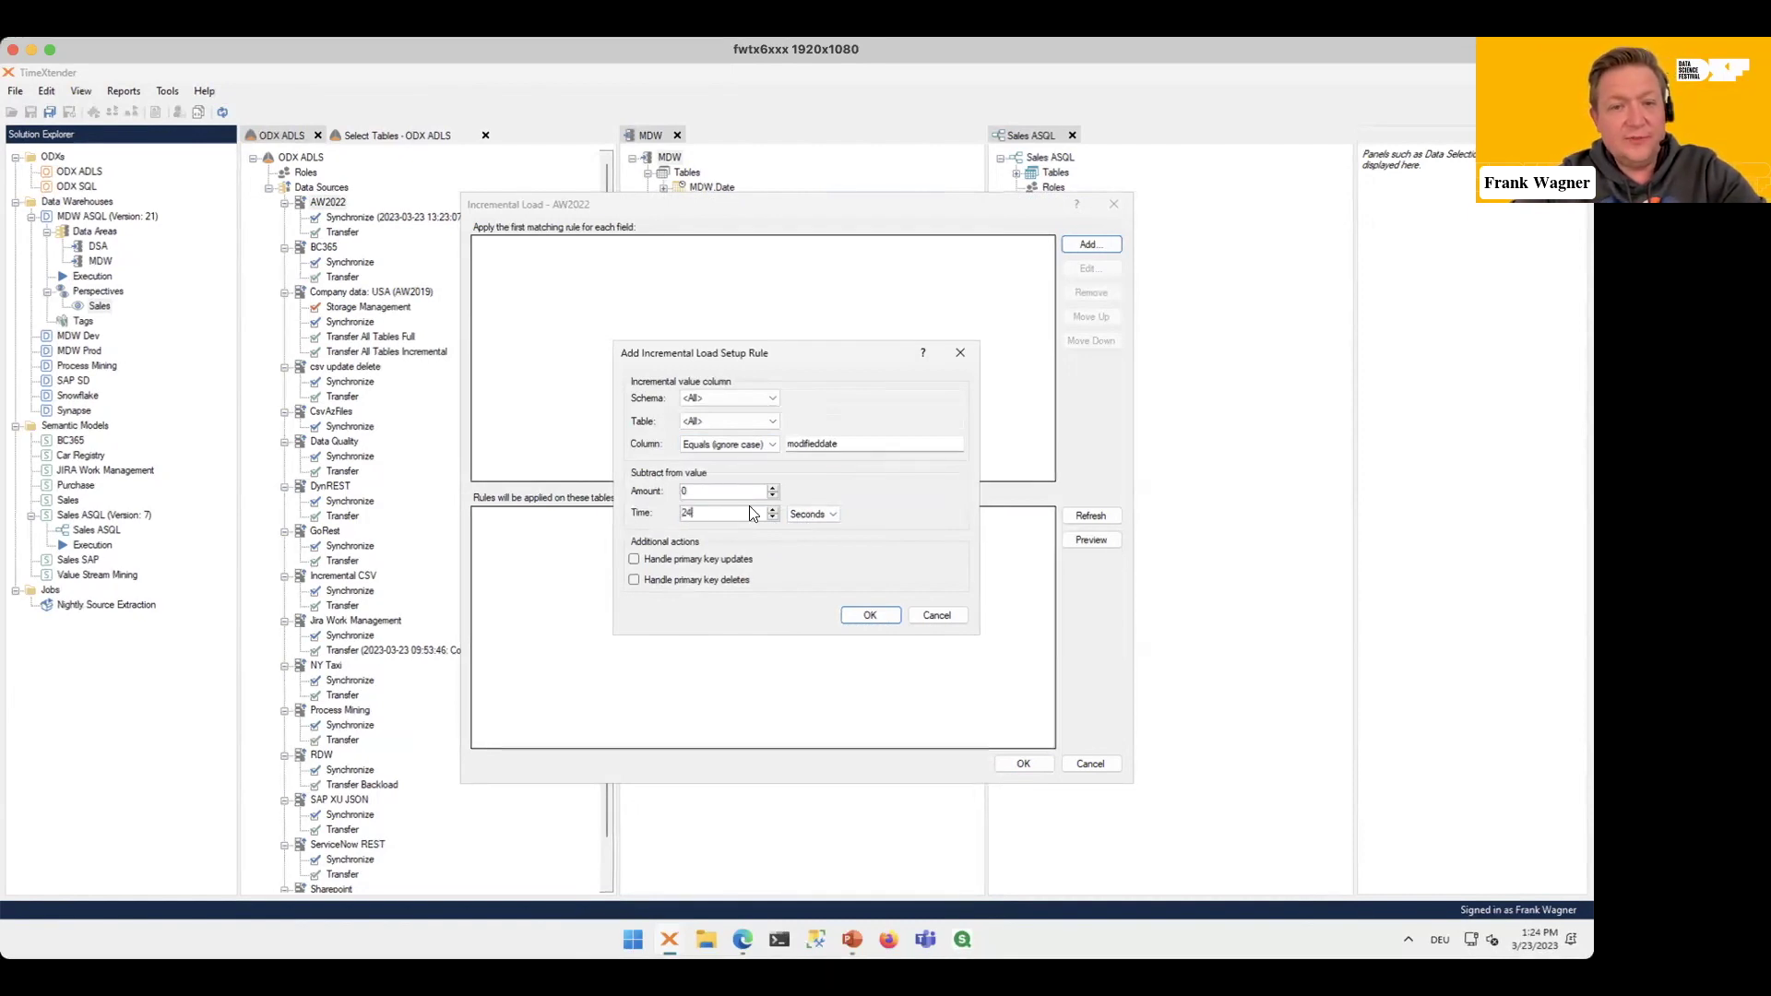
pyautogui.click(833, 515)
pyautogui.click(816, 551)
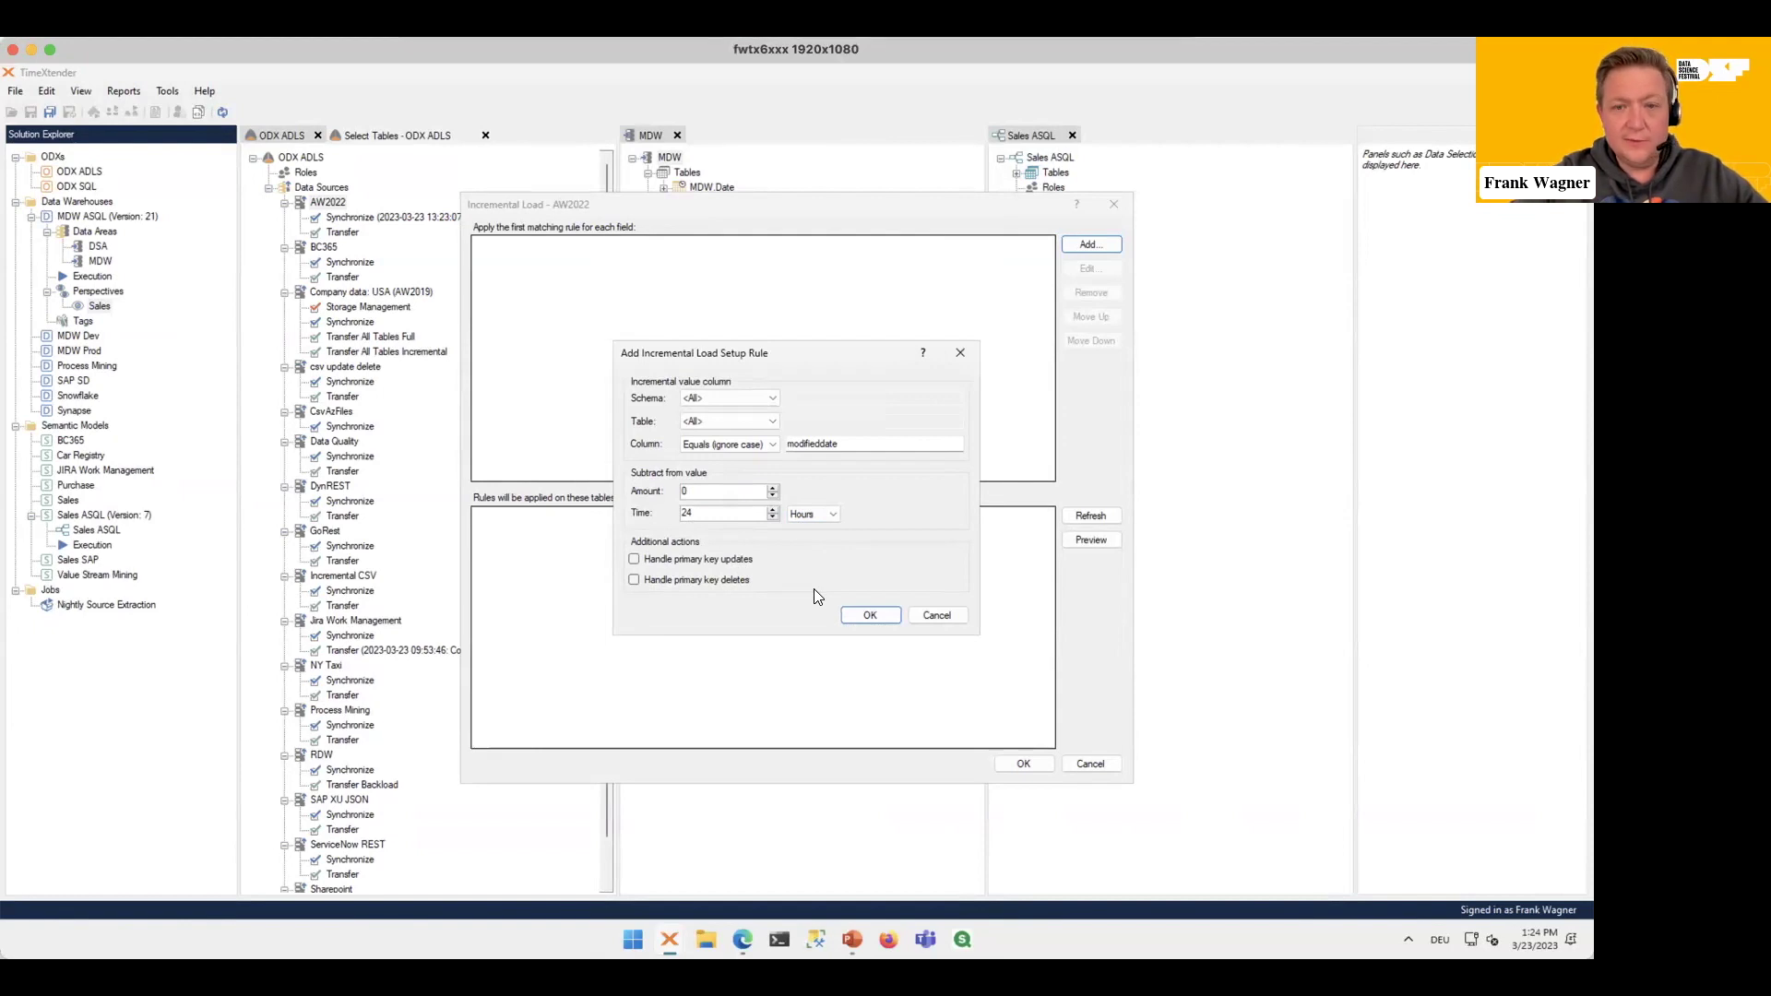
pyautogui.click(867, 615)
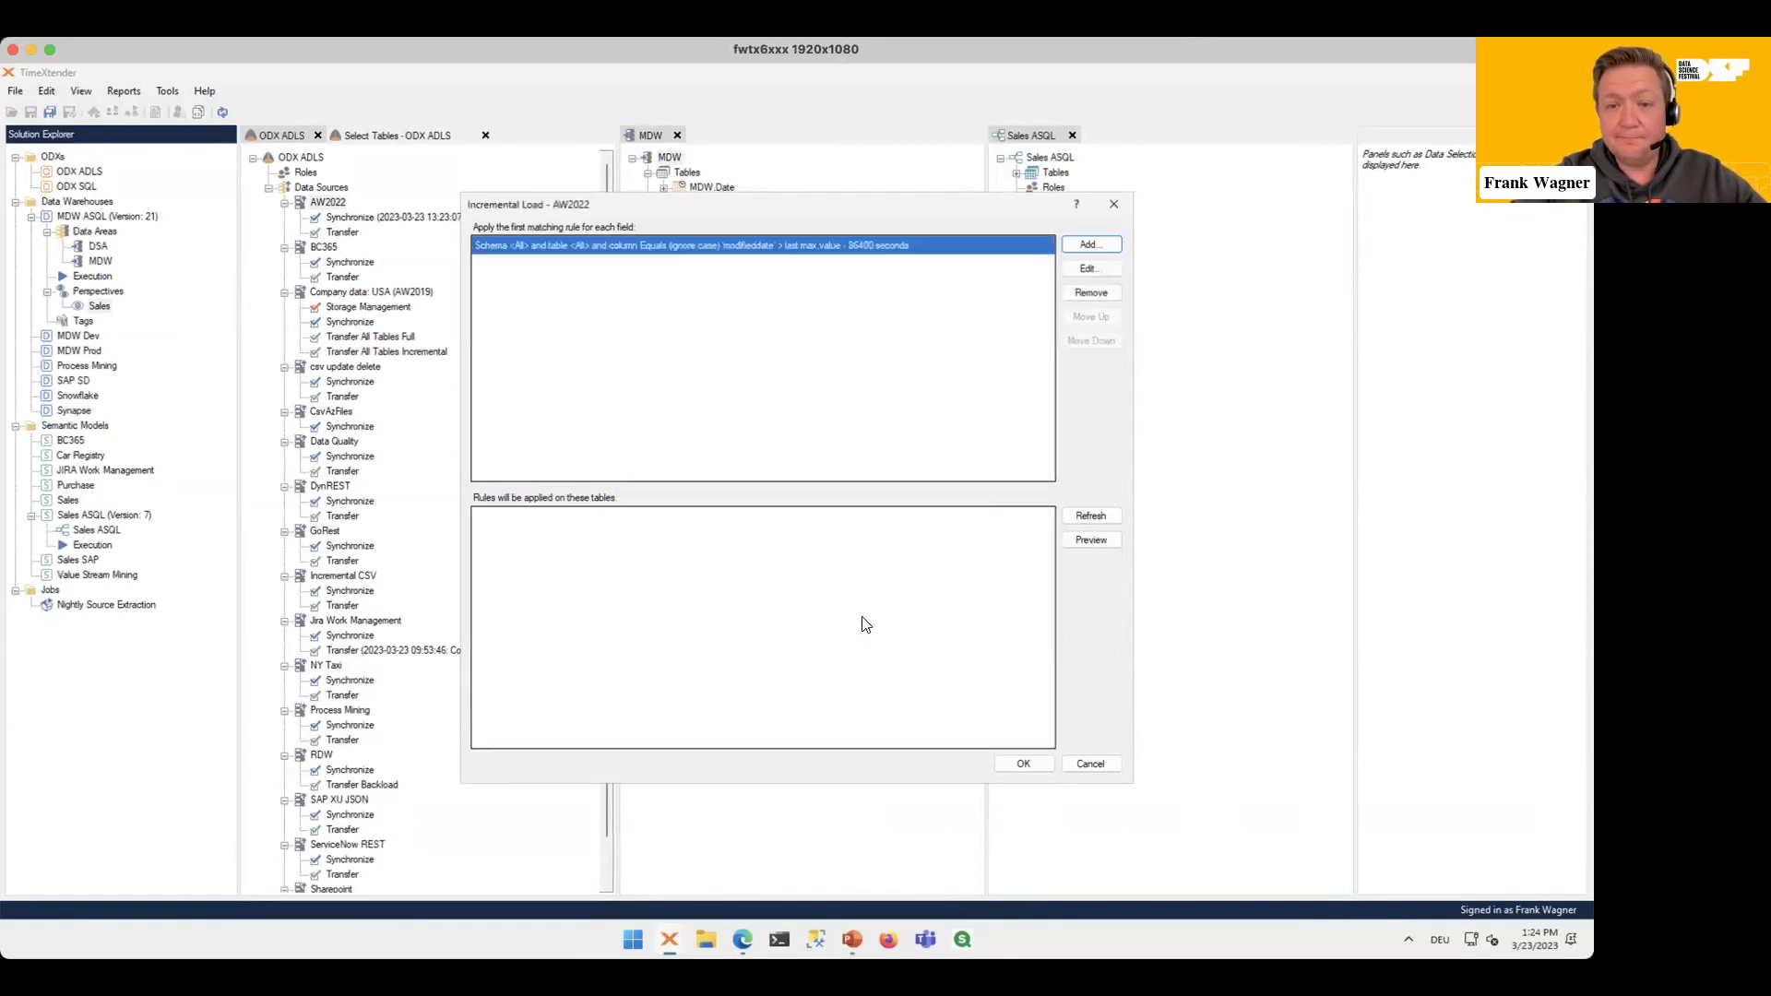
# Step: Refresh and accept the AW2022 incremental load setup, and execute the data source's Transfer task
pyautogui.click(1091, 516)
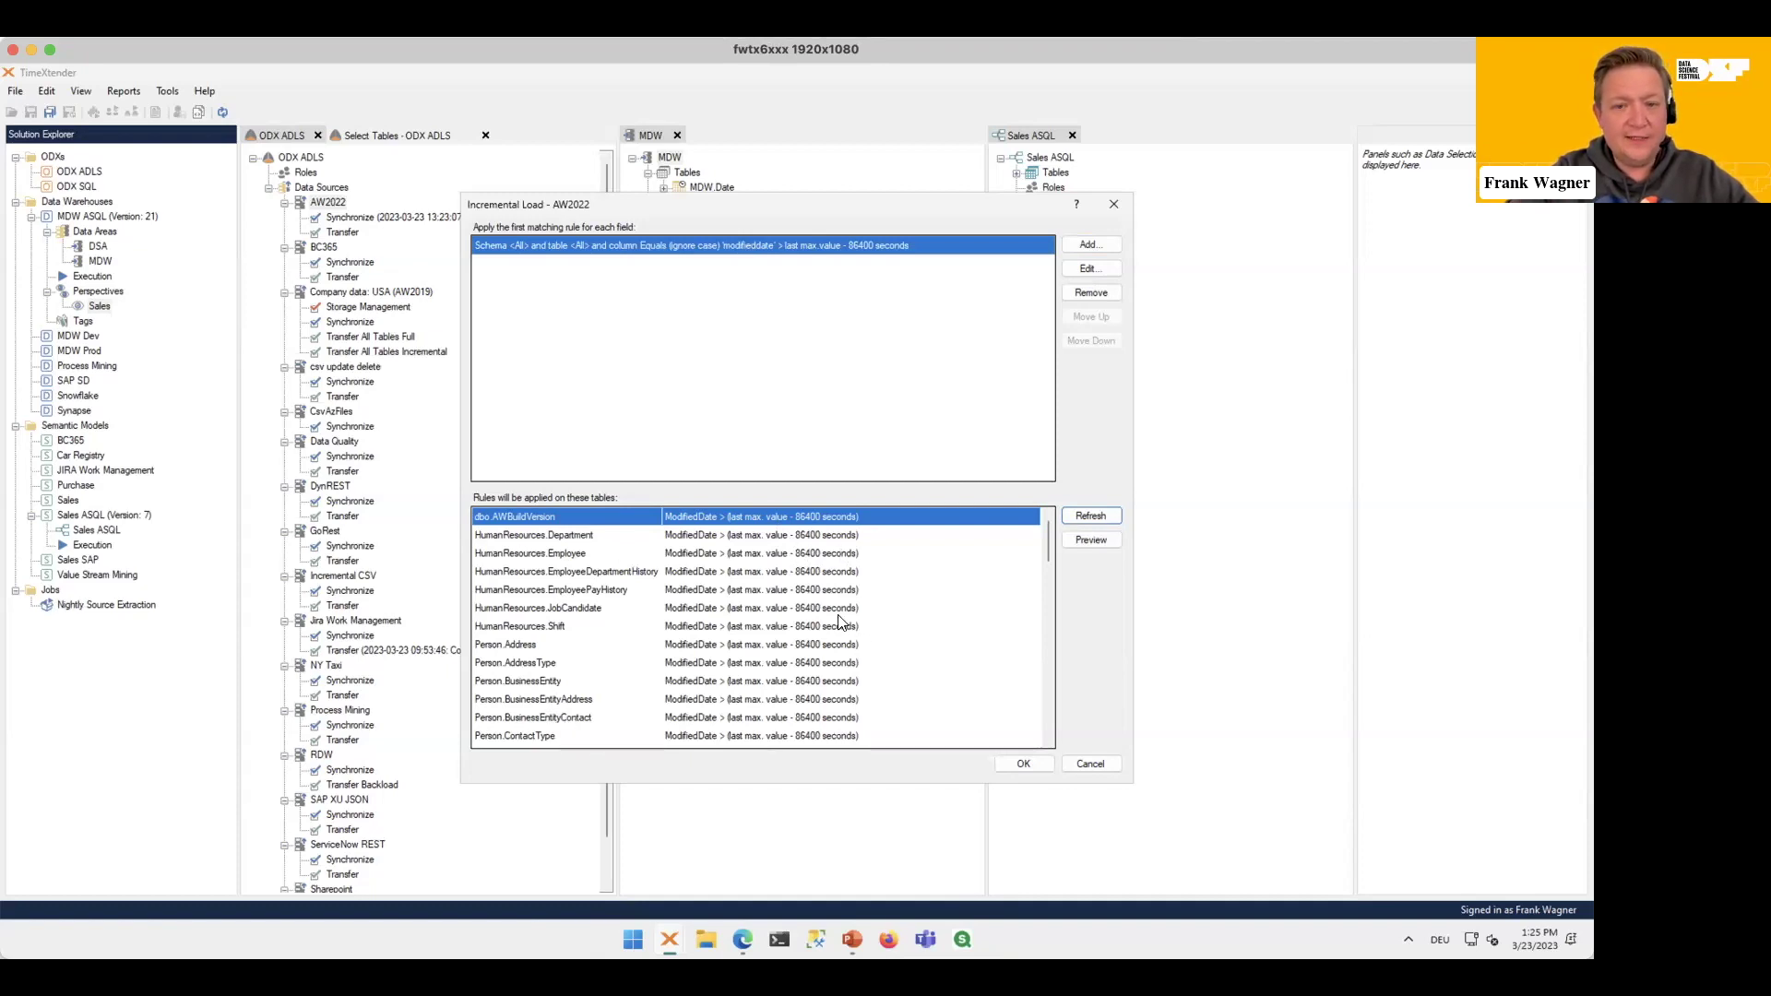
pyautogui.click(1052, 763)
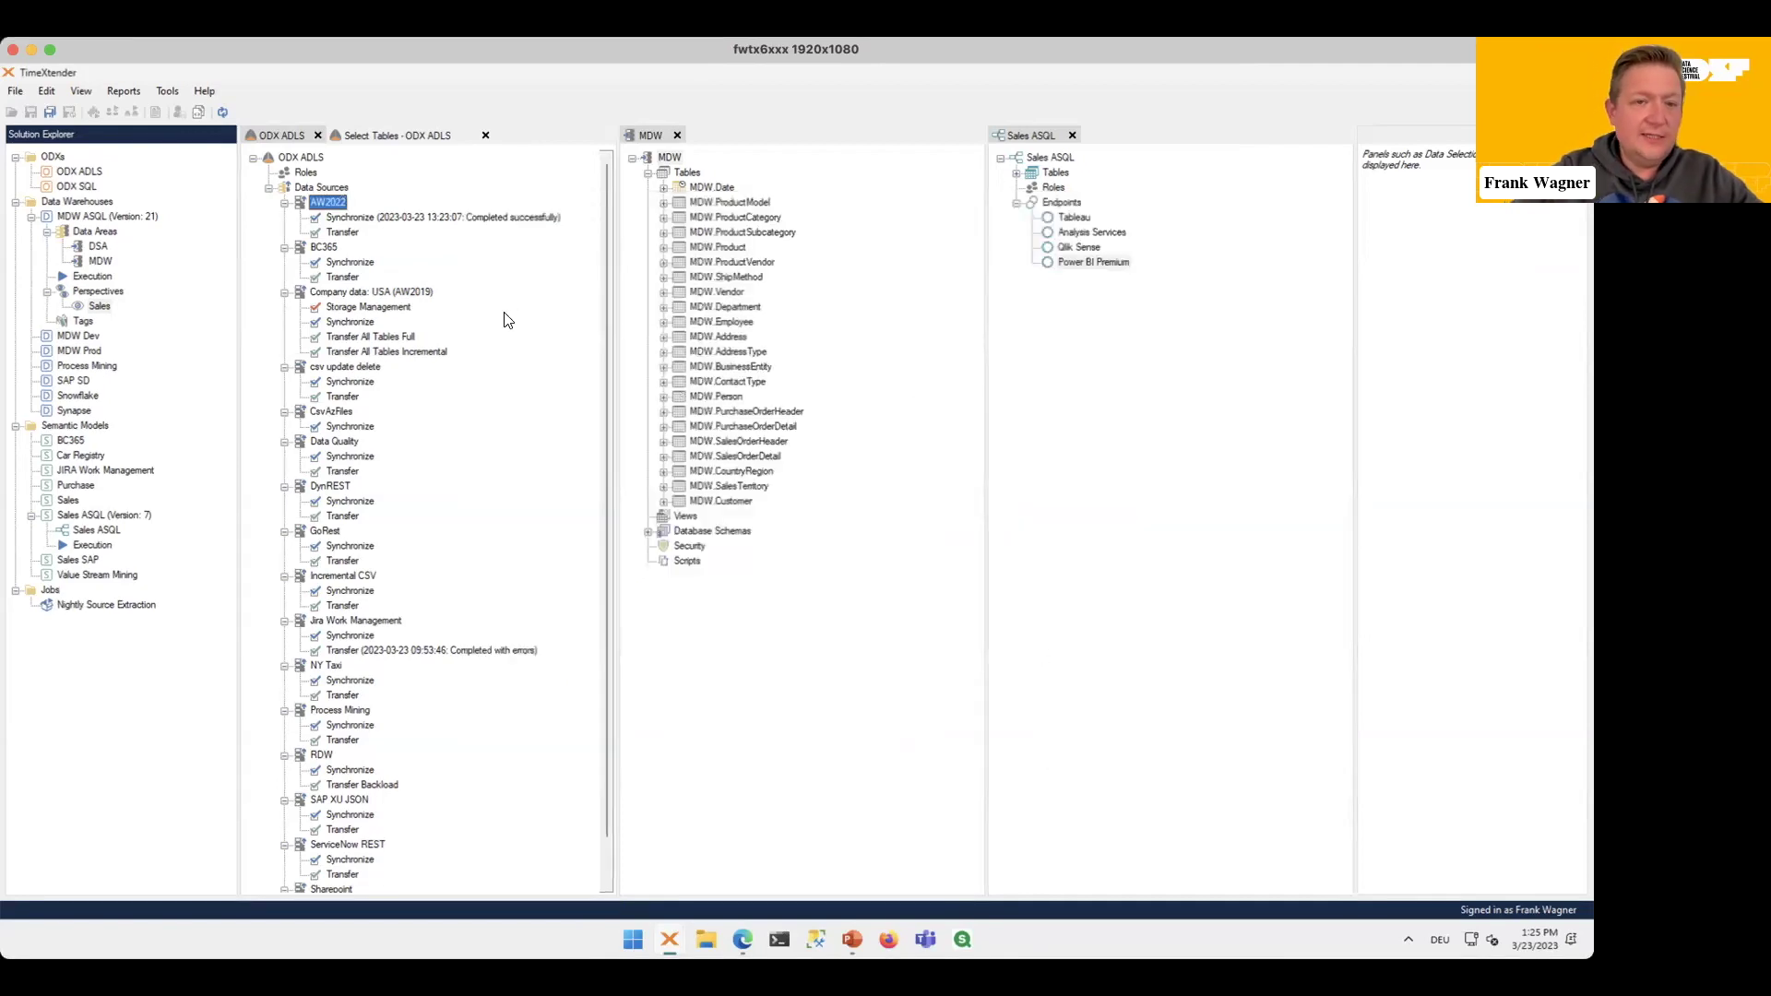
pyautogui.rightClick(343, 233)
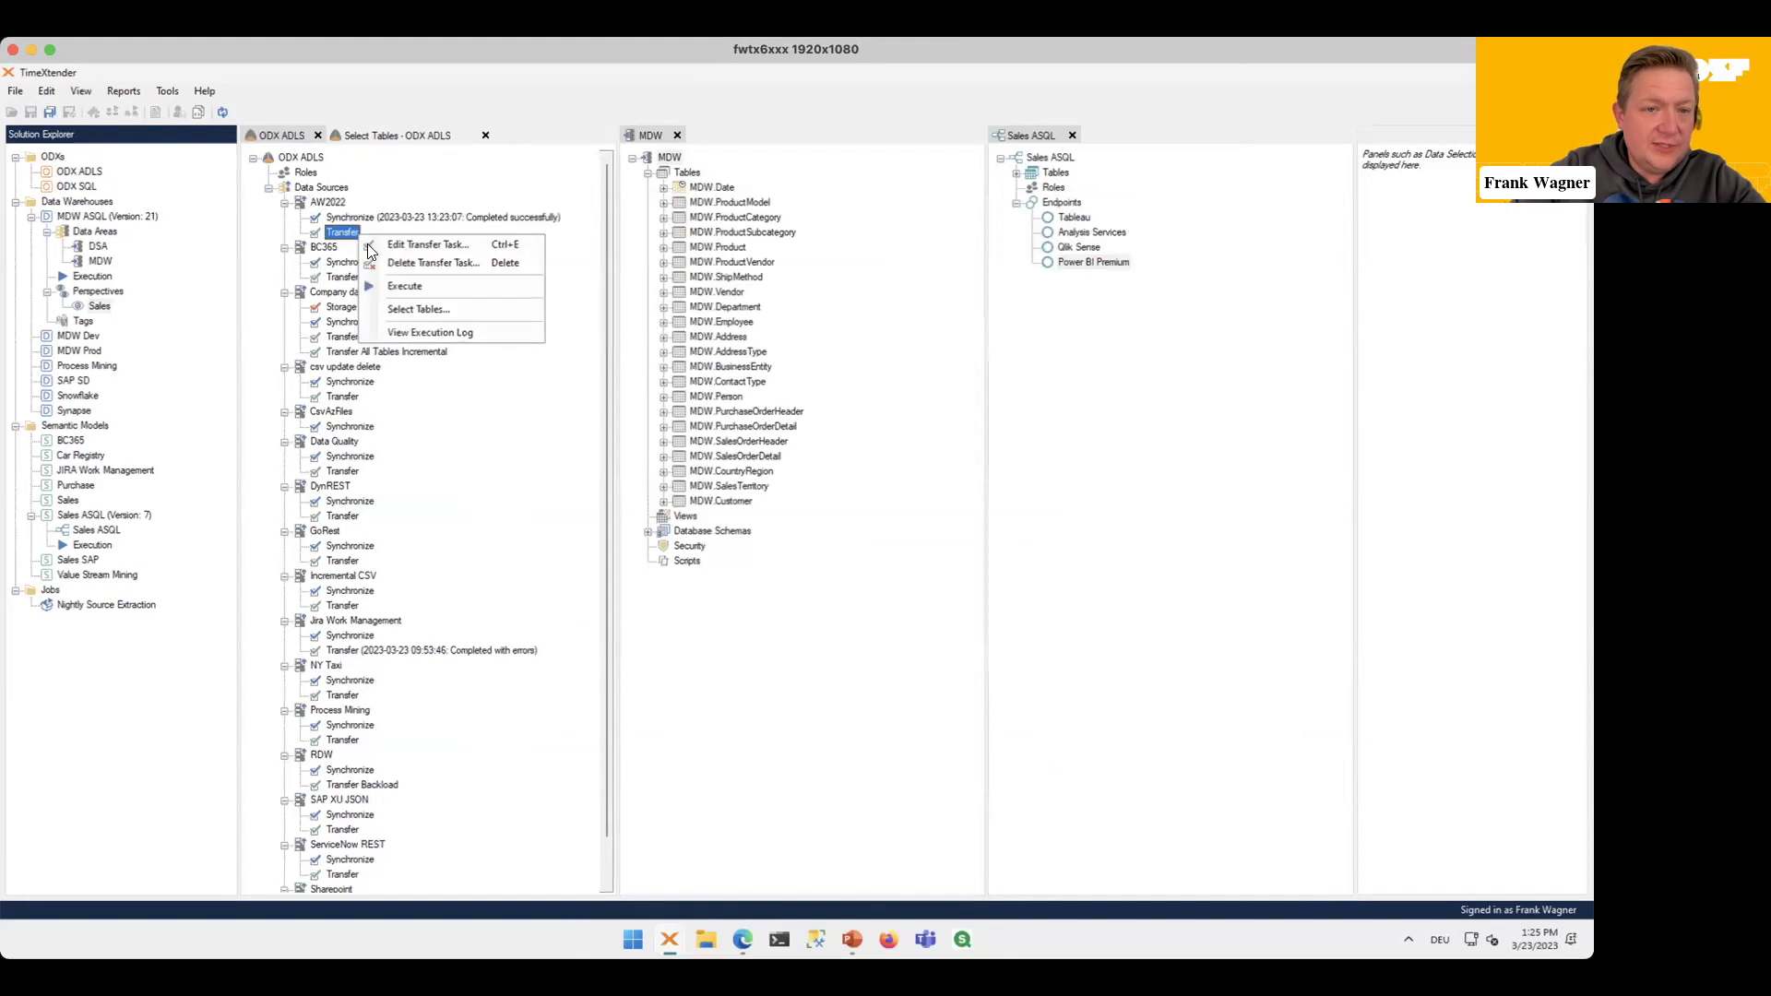
pyautogui.click(433, 285)
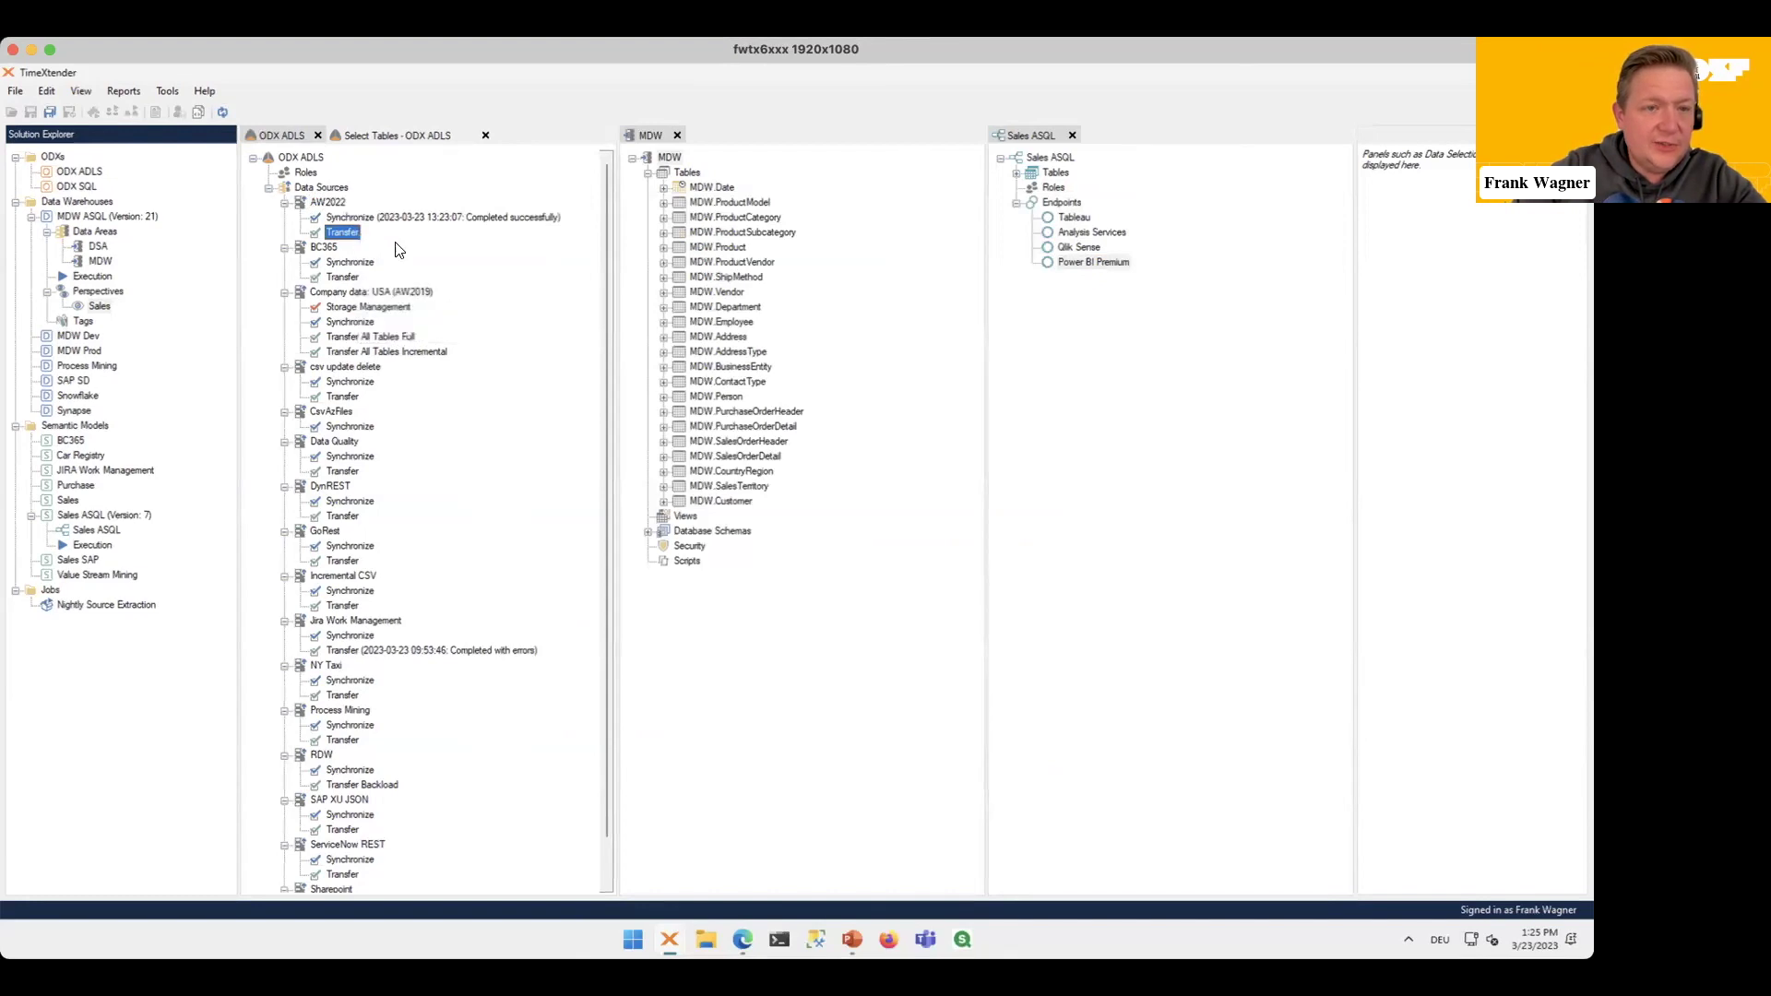
# Step: Start adding a data source named ExRates to the ODX, using the Exchange Rates connection
pyautogui.rightClick(334, 191)
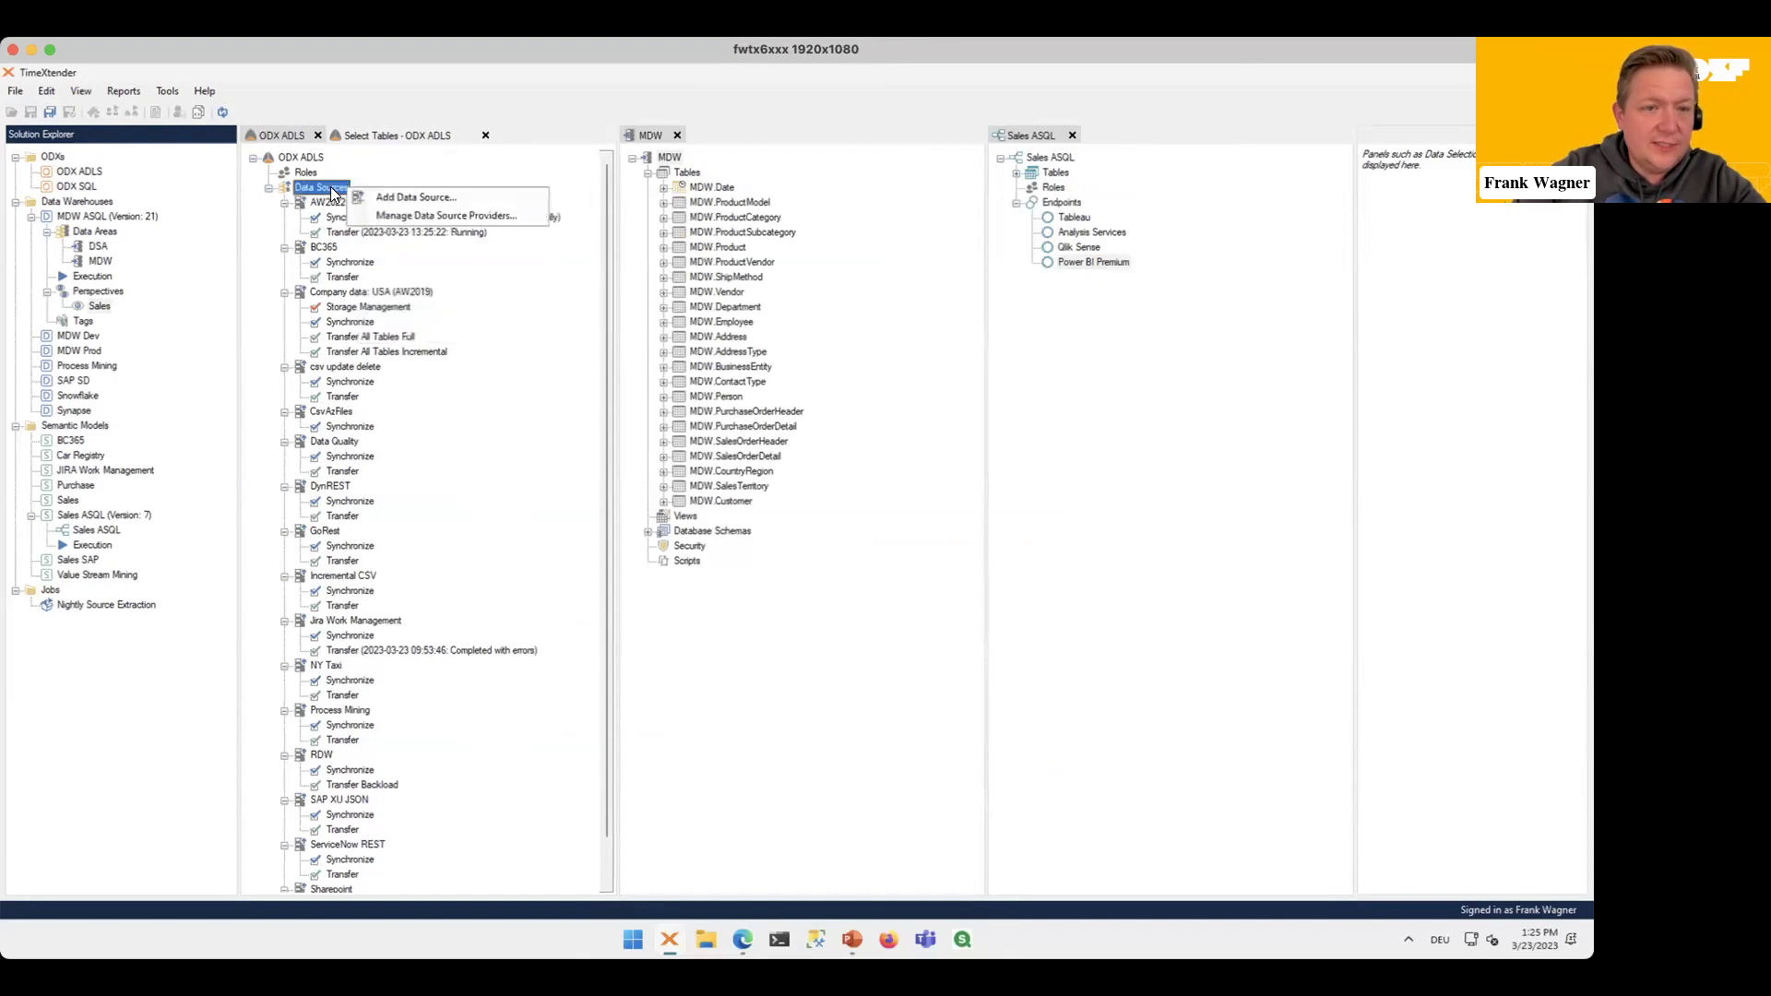
pyautogui.click(400, 197)
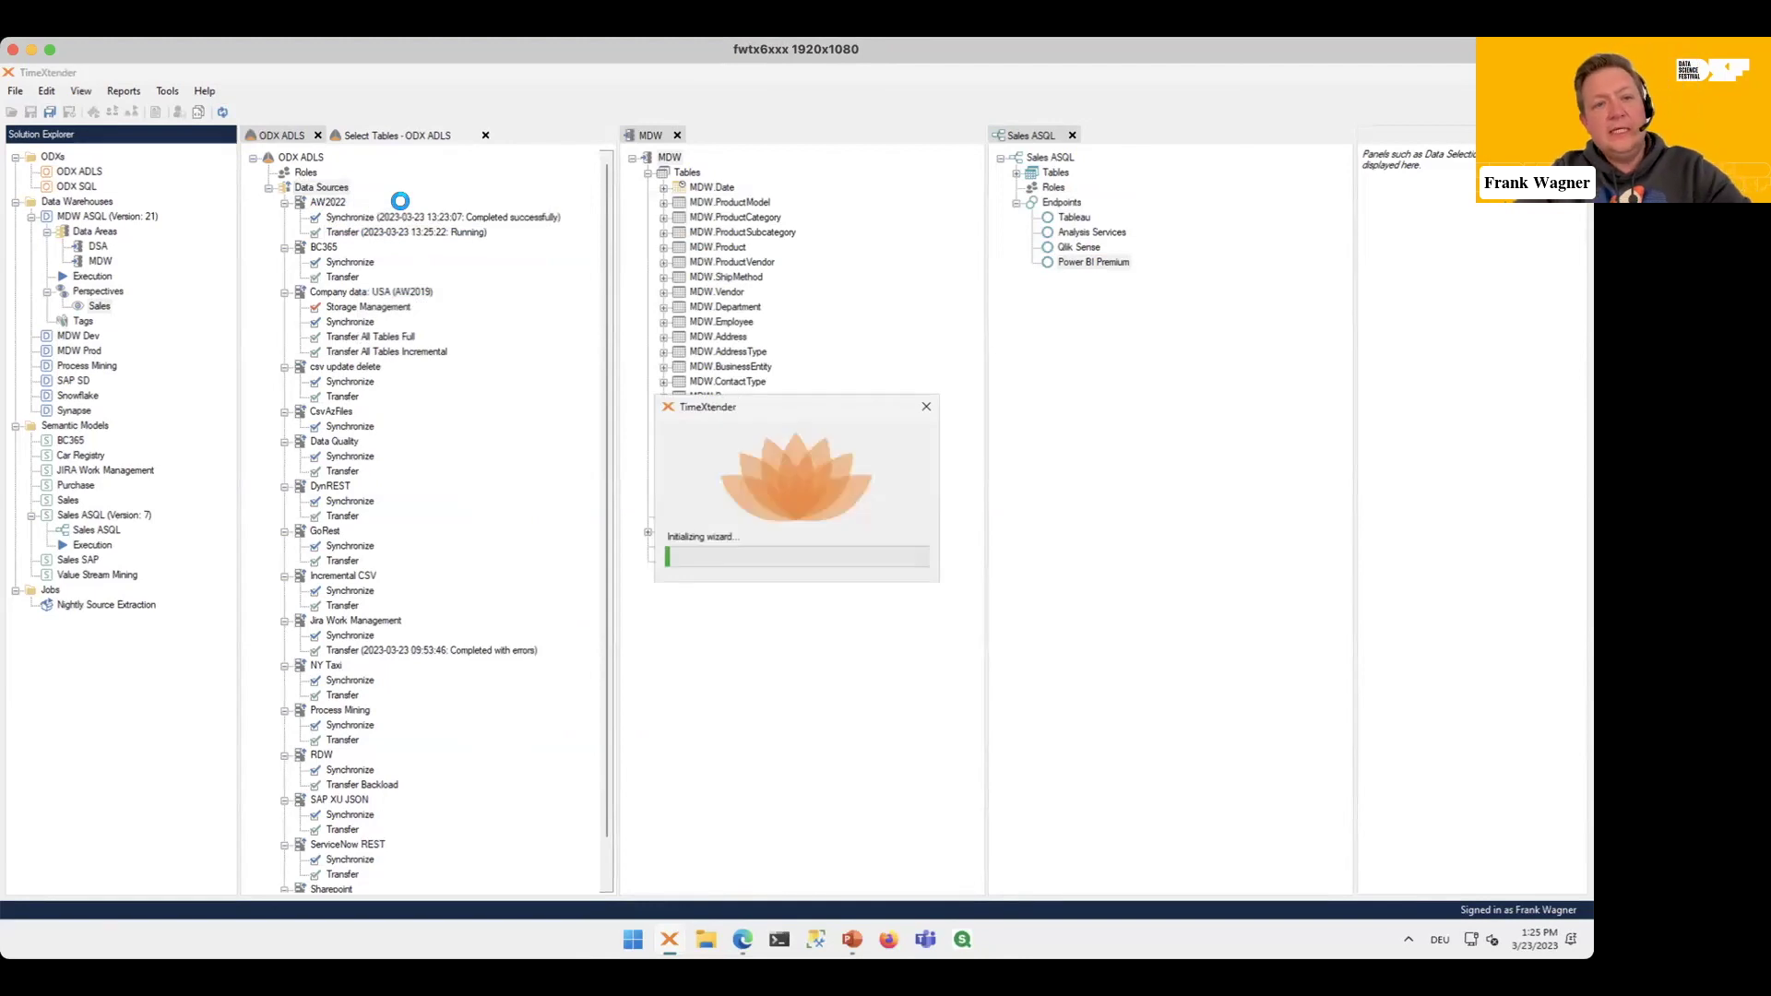
pyautogui.write('Ex')
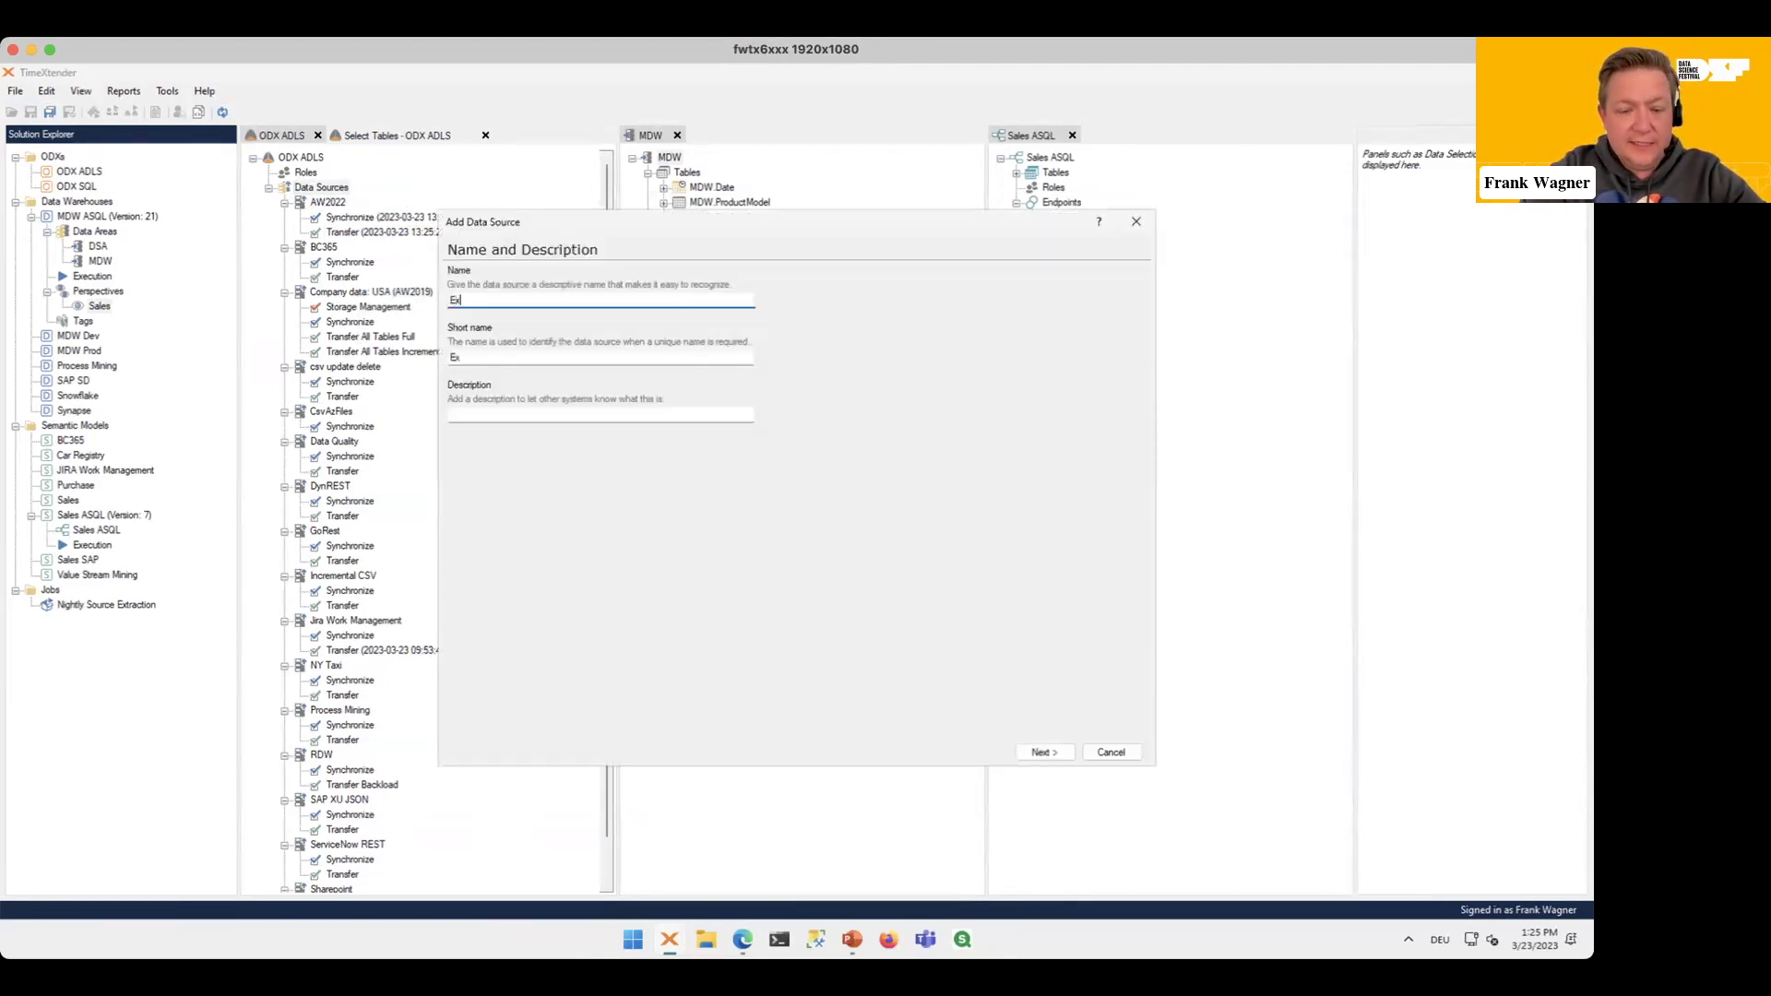
pyautogui.write('Rate')
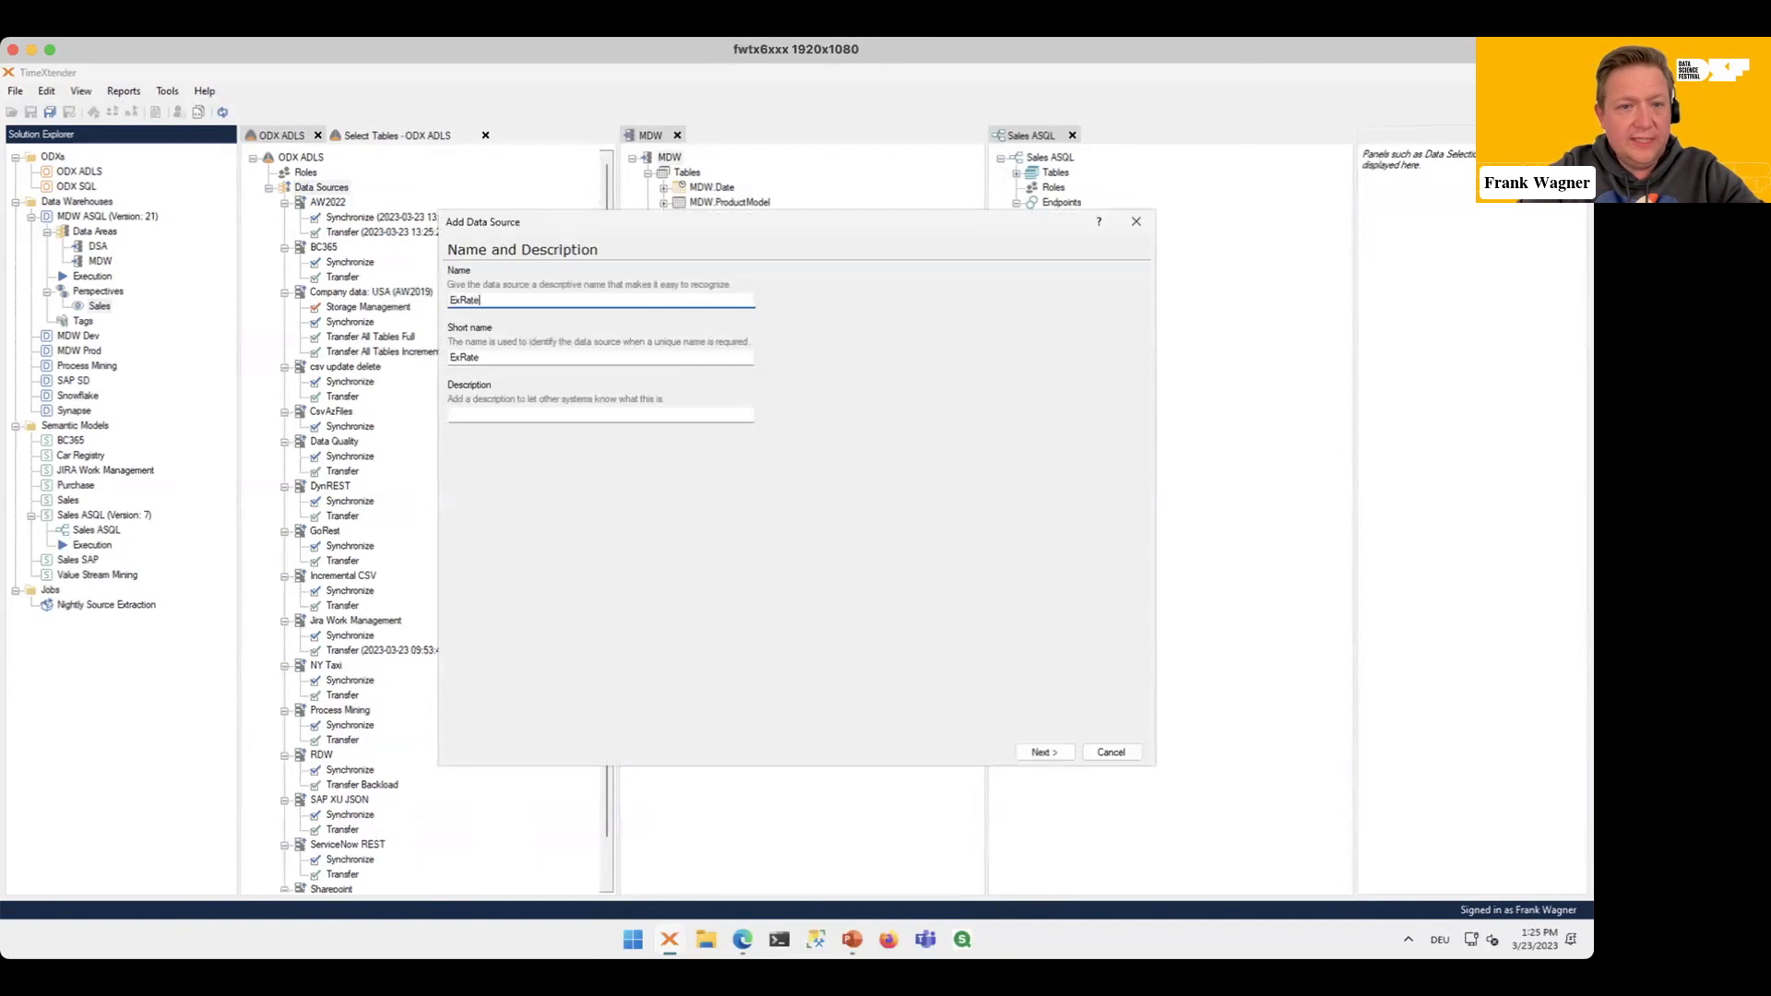
pyautogui.click(1045, 751)
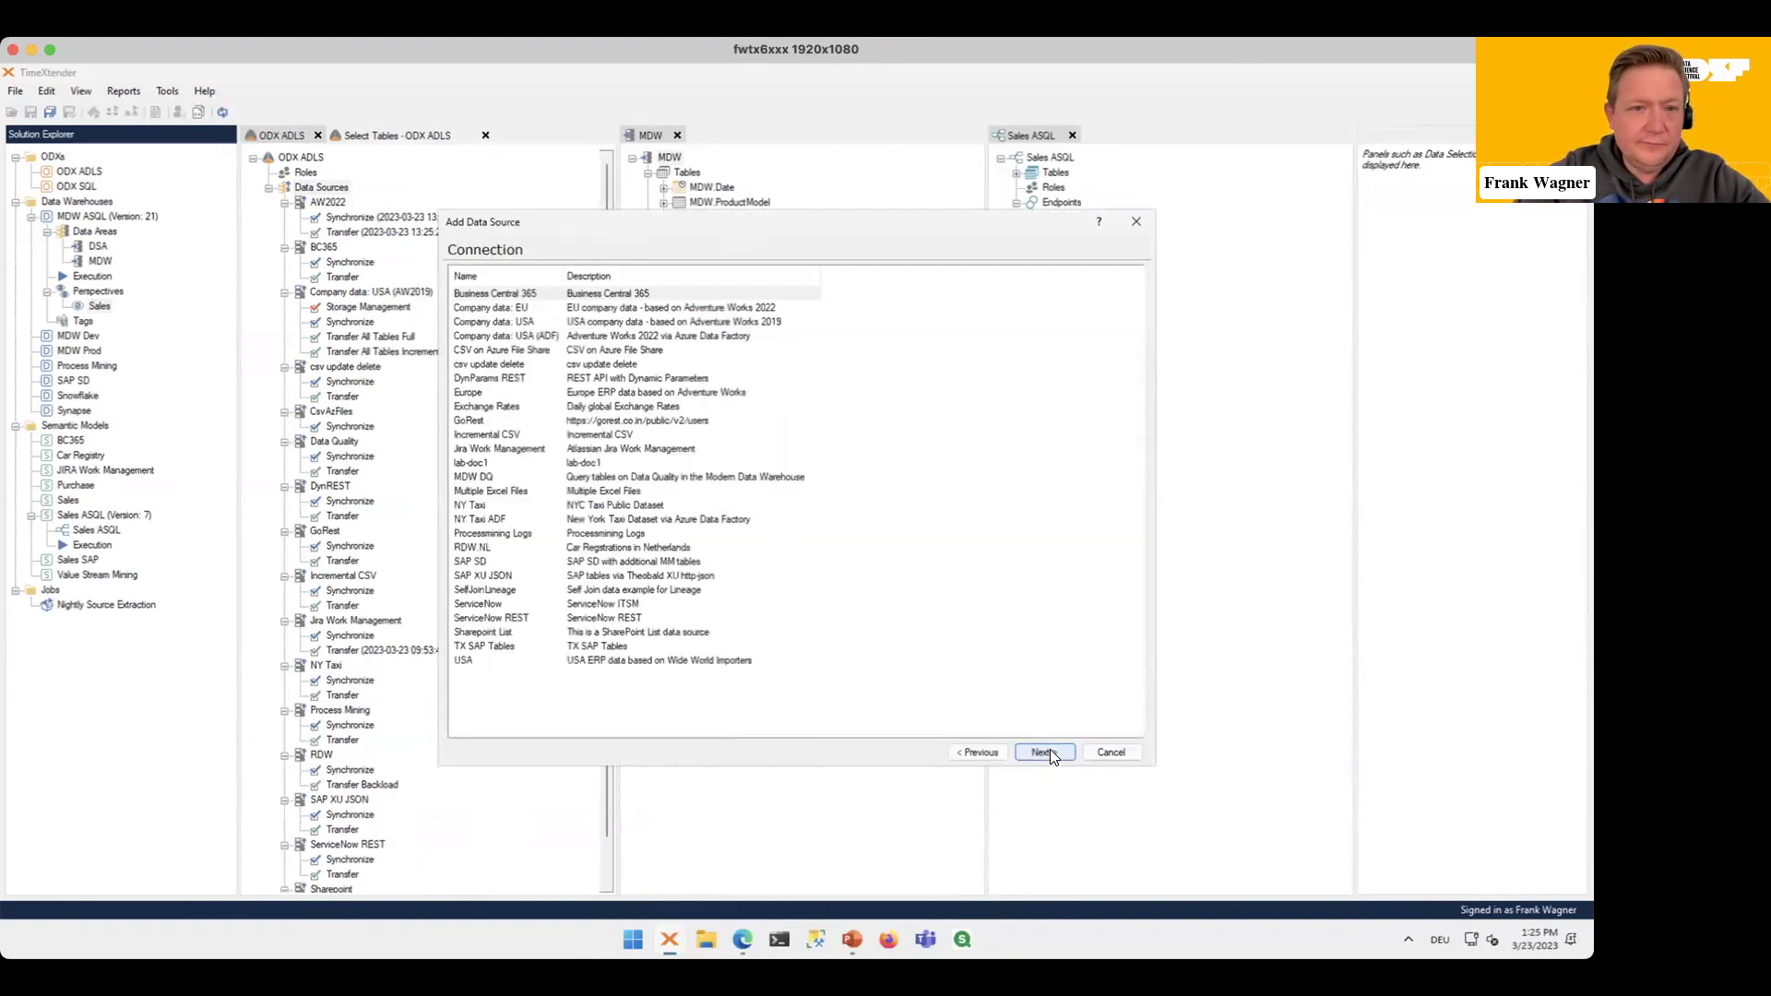
pyautogui.click(504, 406)
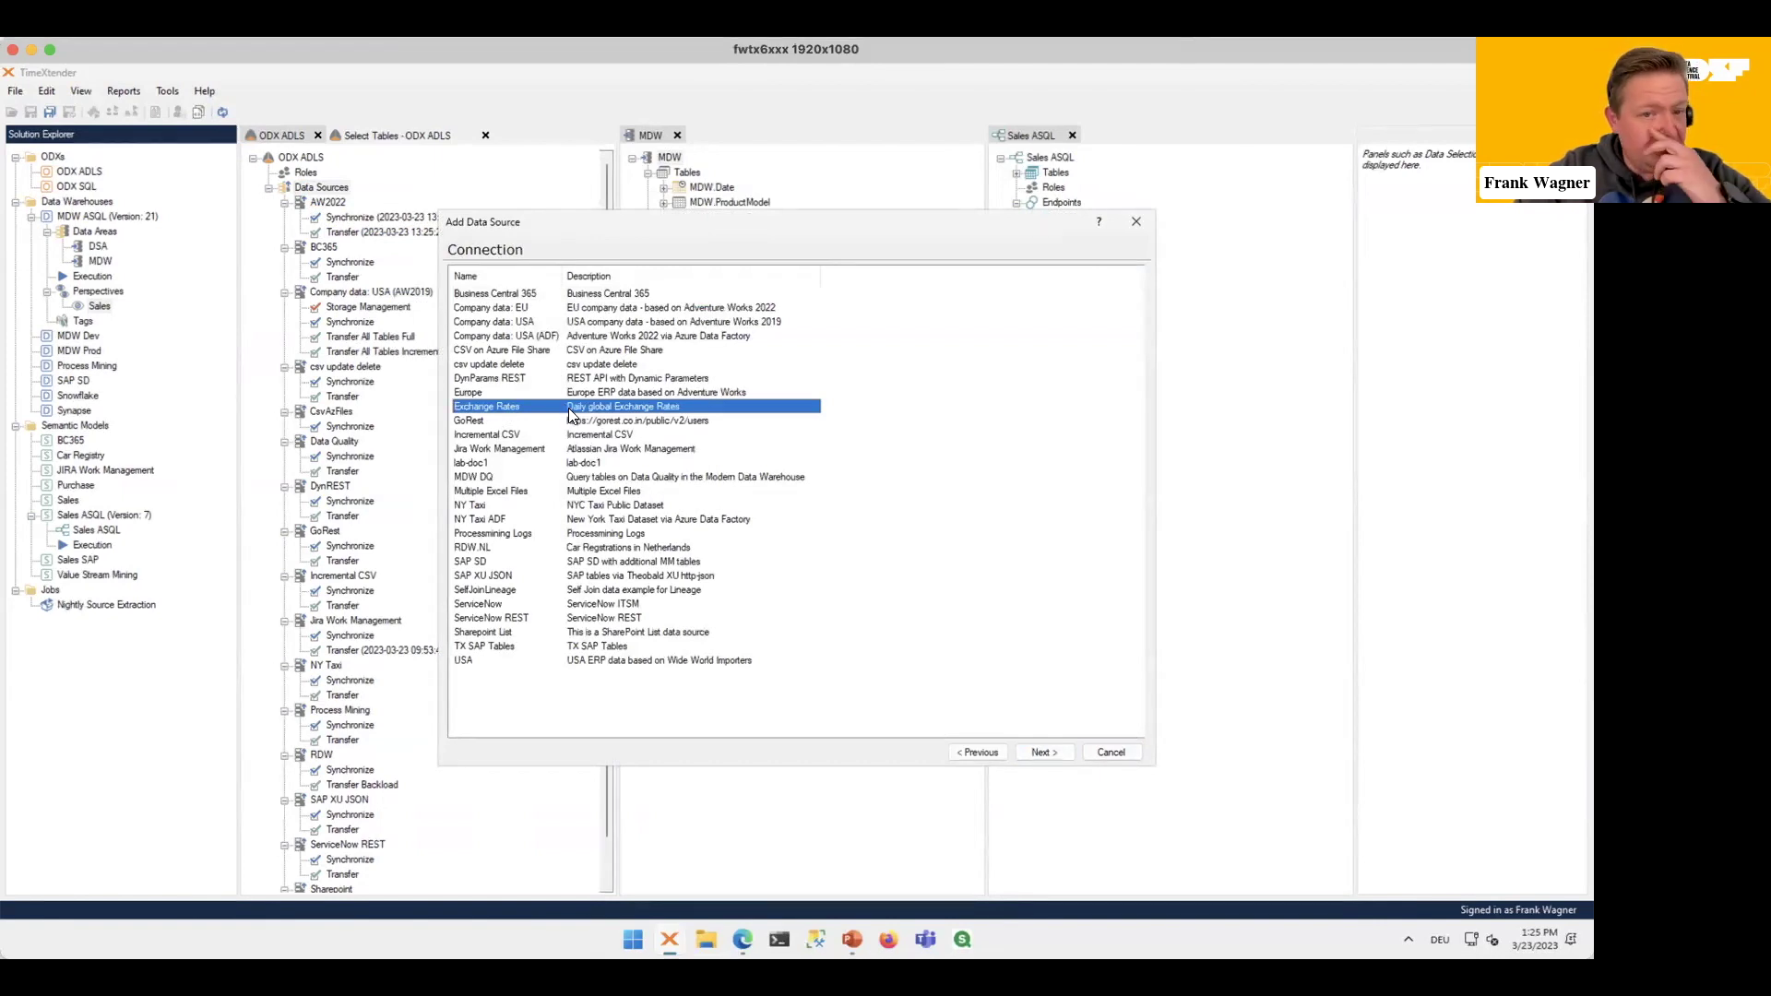
pyautogui.click(1059, 753)
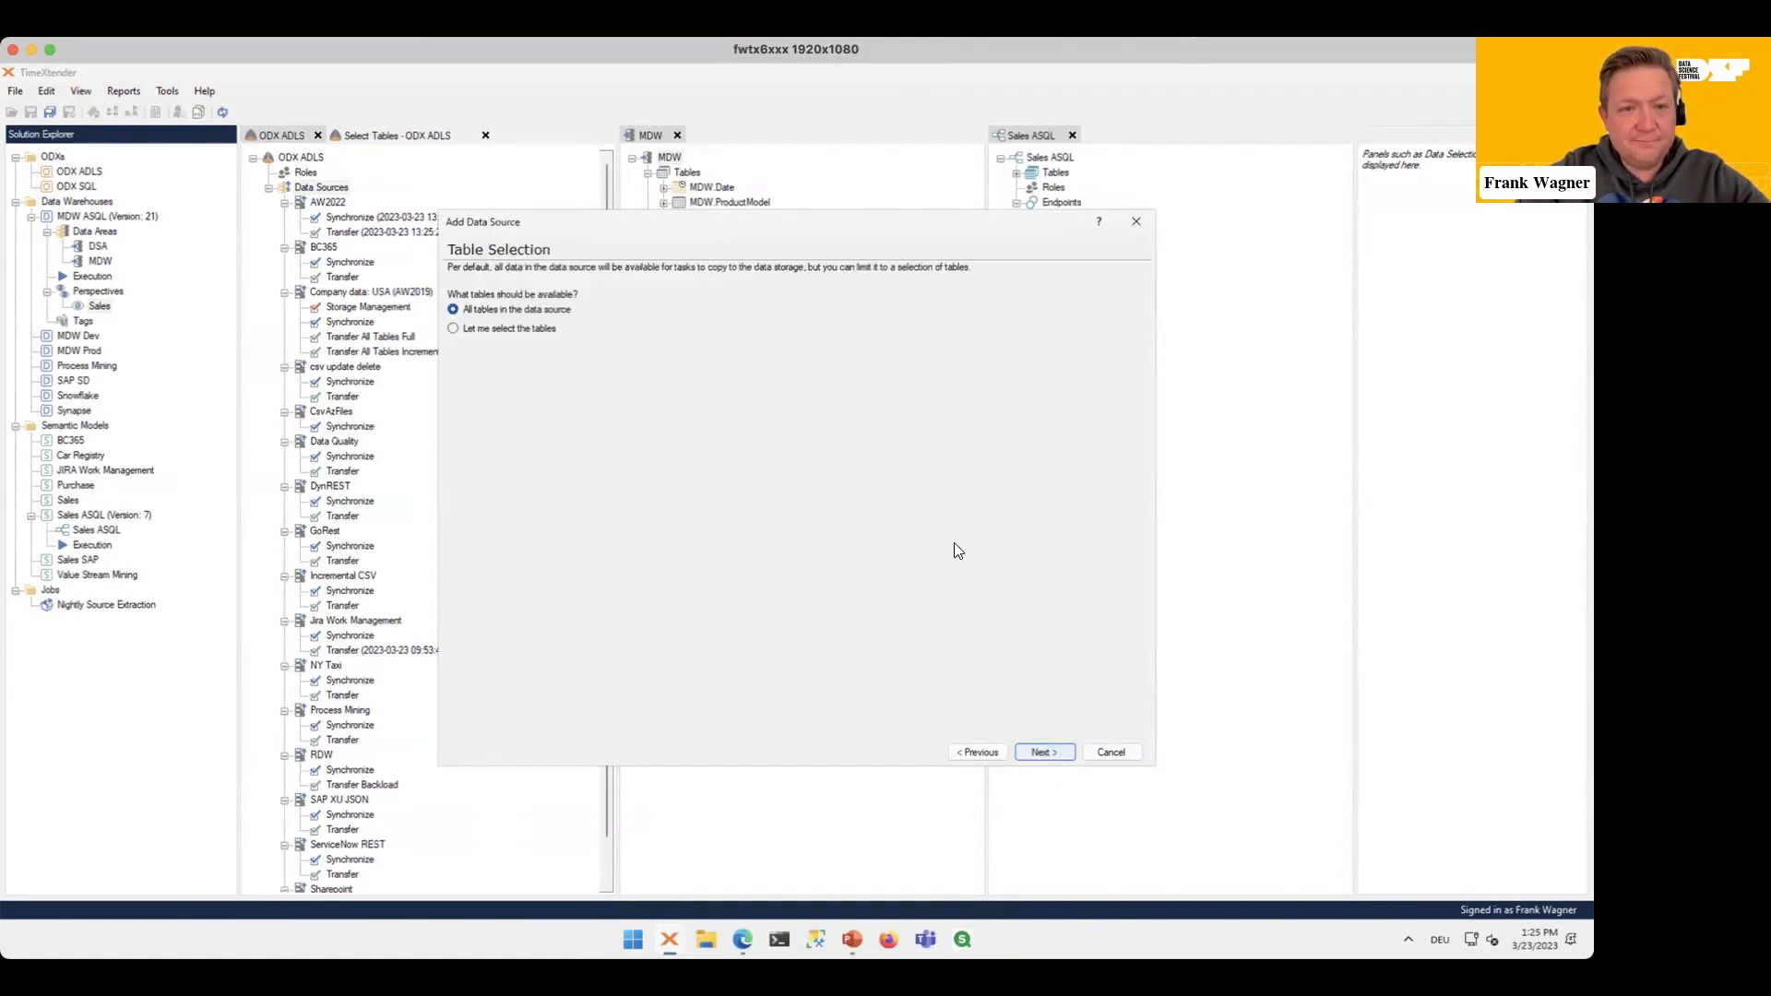
# Step: Switch to manual table selection for ExRates and preview the rows of the REST data table
pyautogui.click(513, 329)
pyautogui.click(1045, 752)
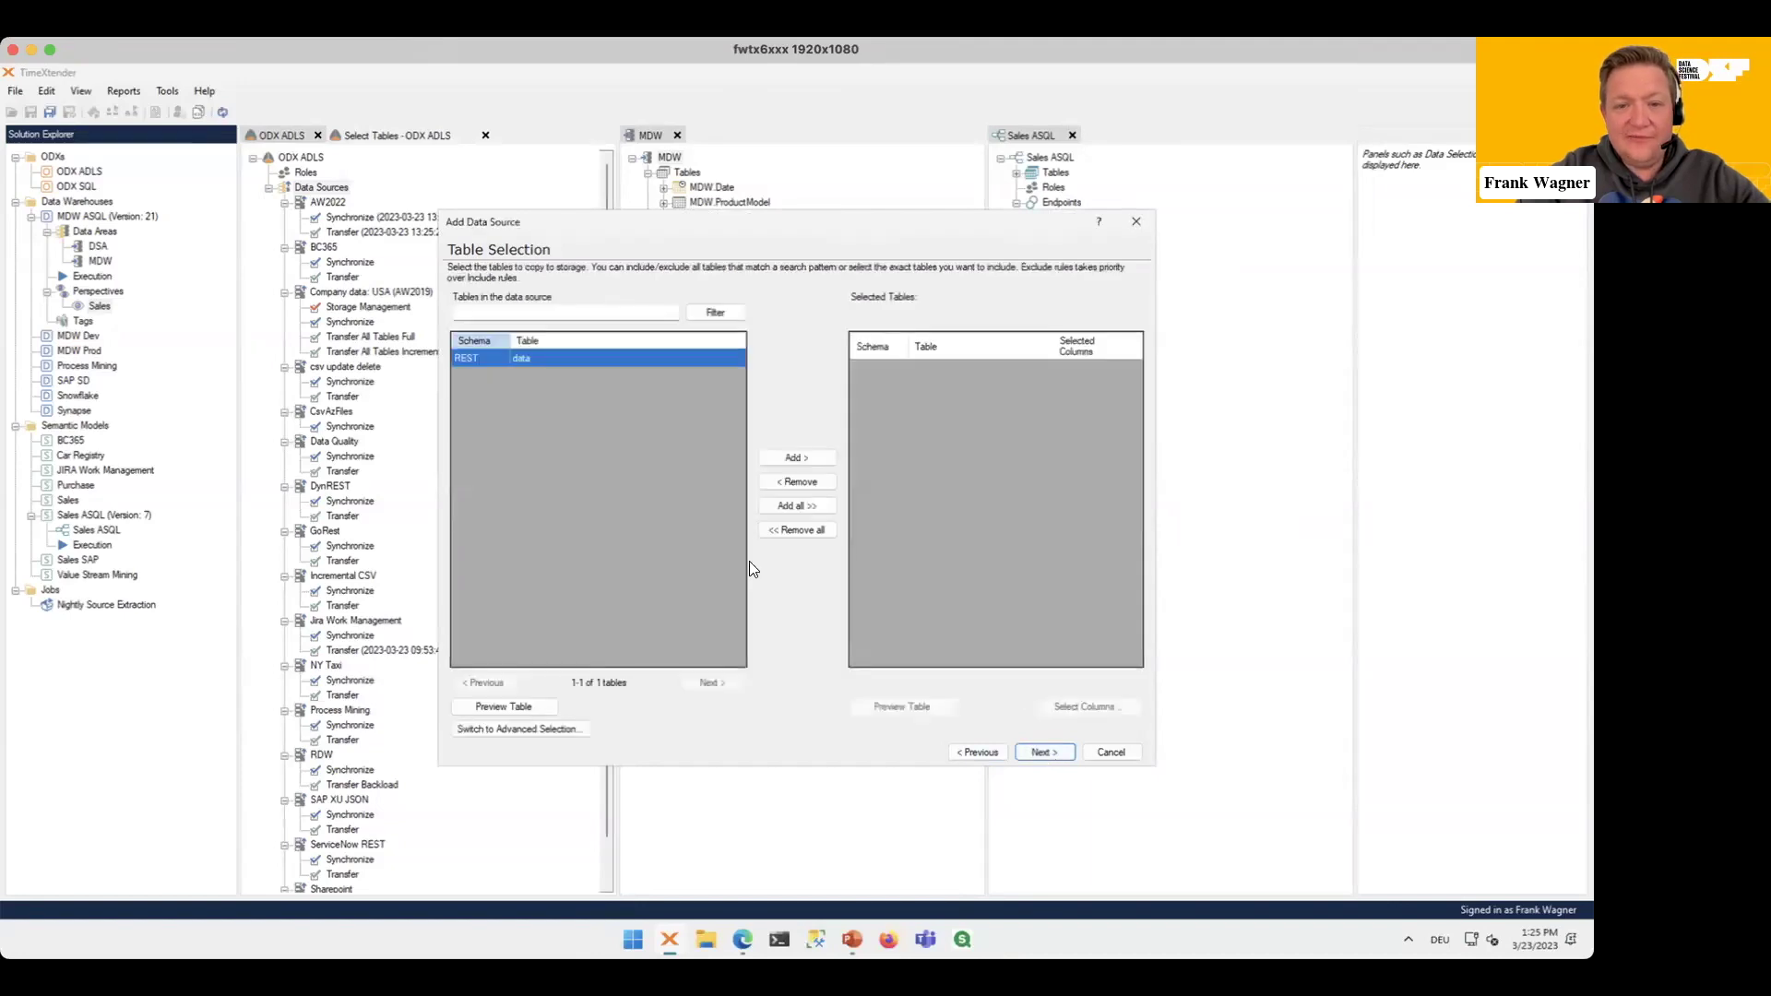
pyautogui.click(538, 705)
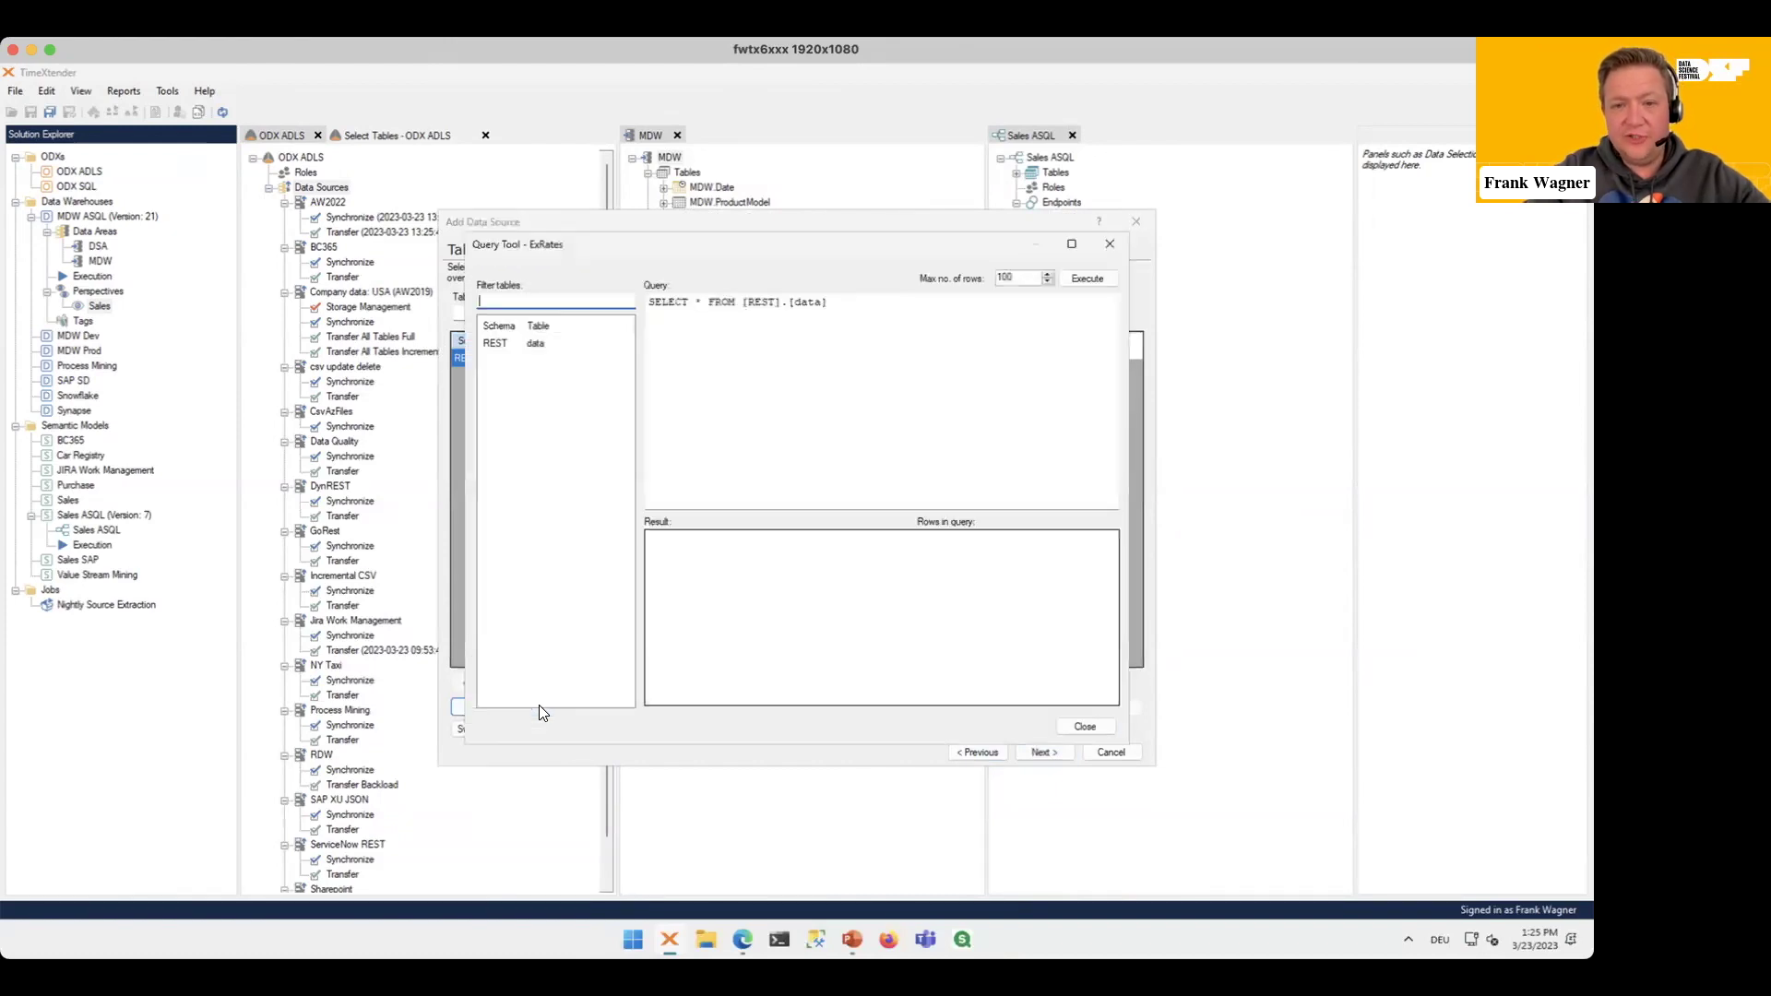
pyautogui.click(1111, 278)
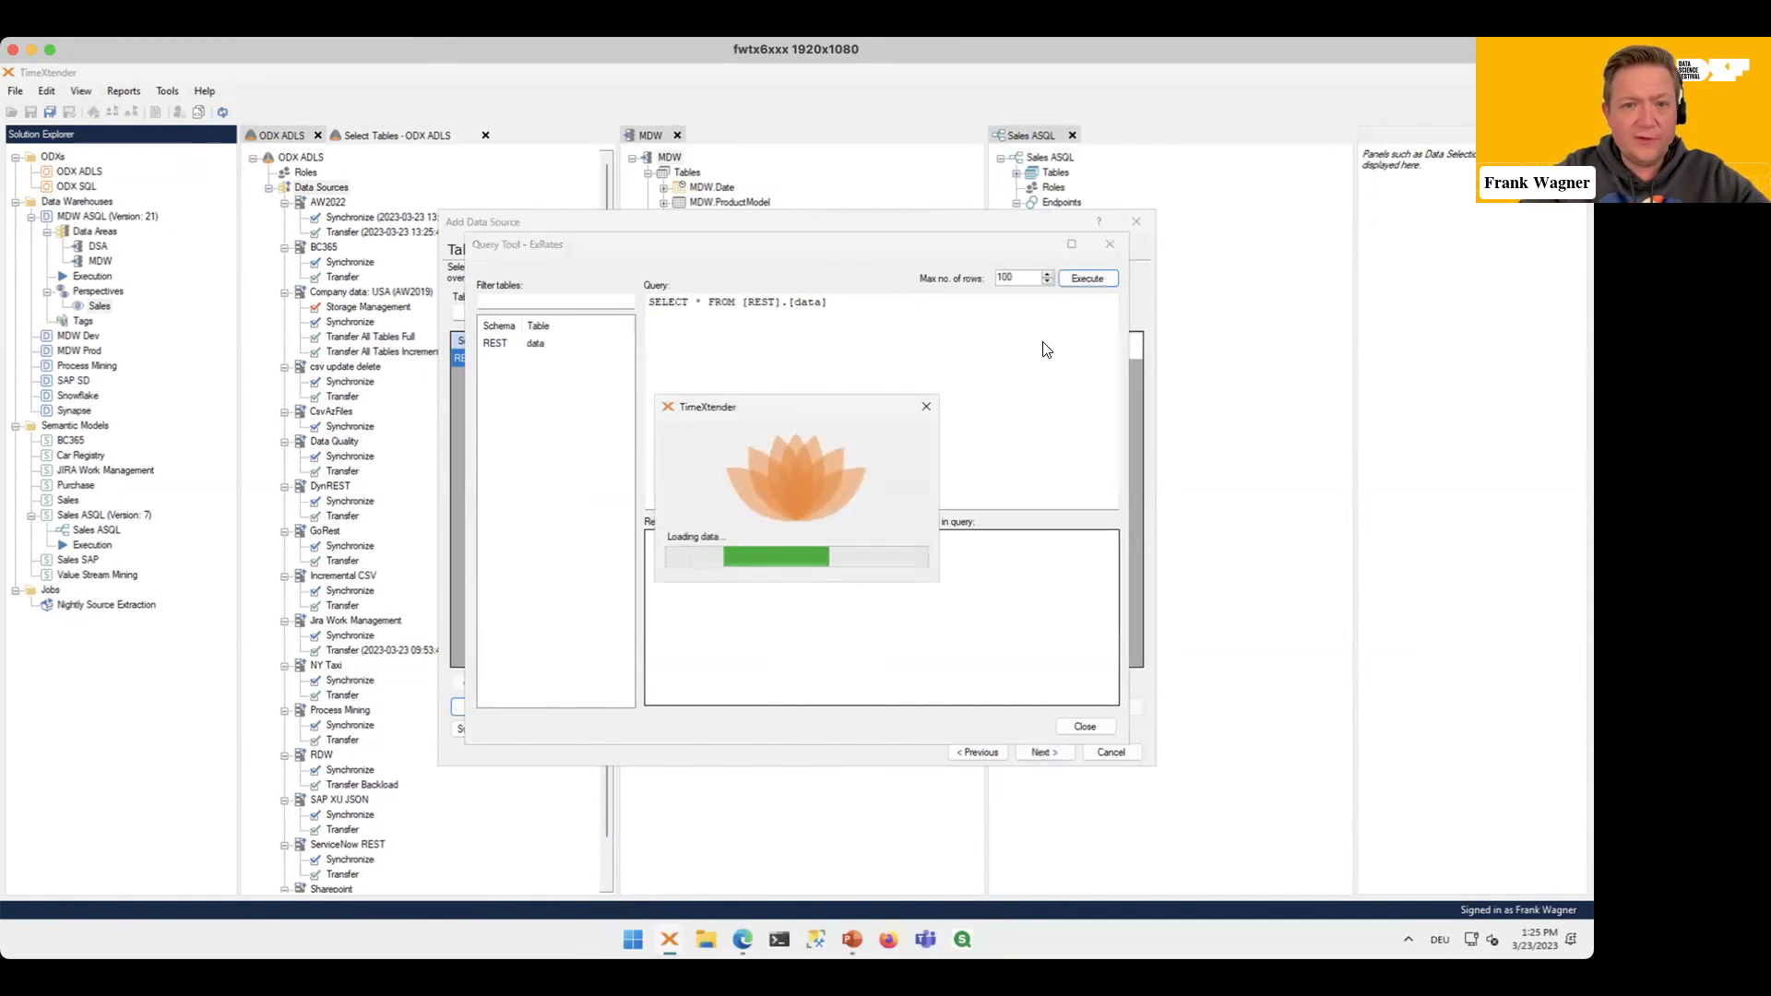
# Step: Query the REST data table for rows where code='EUR', and close the query tool
pyautogui.click(966, 340)
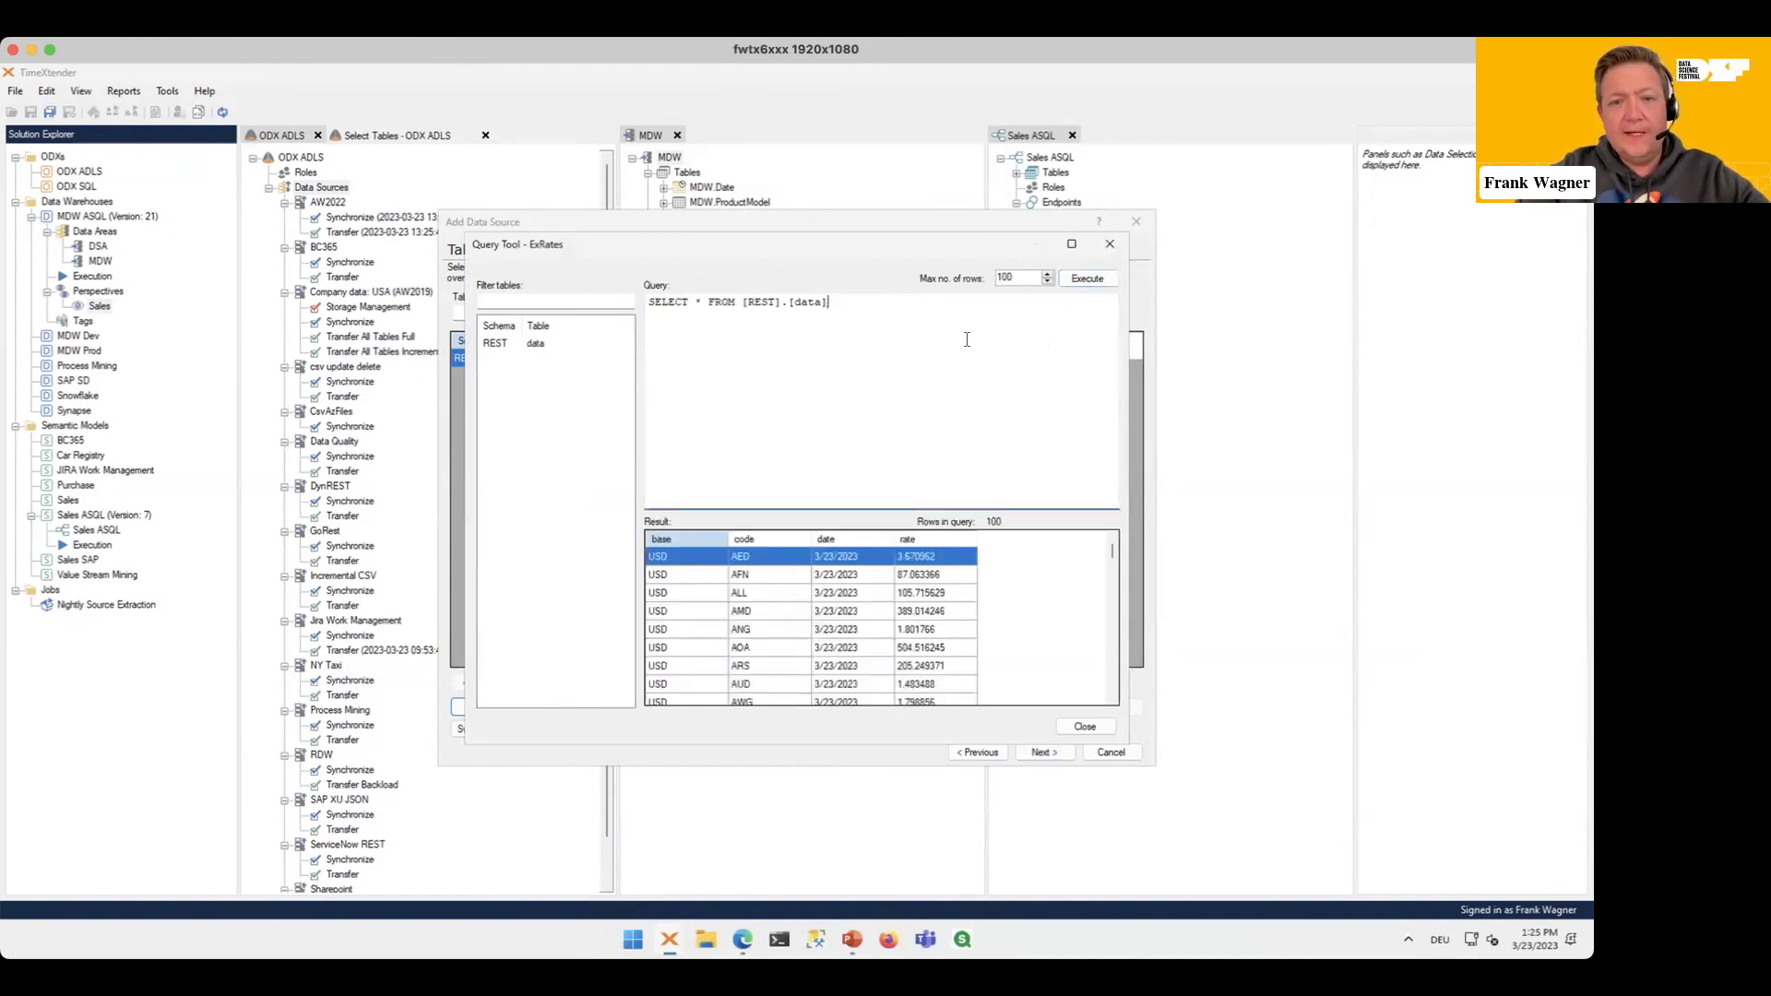
pyautogui.write('where')
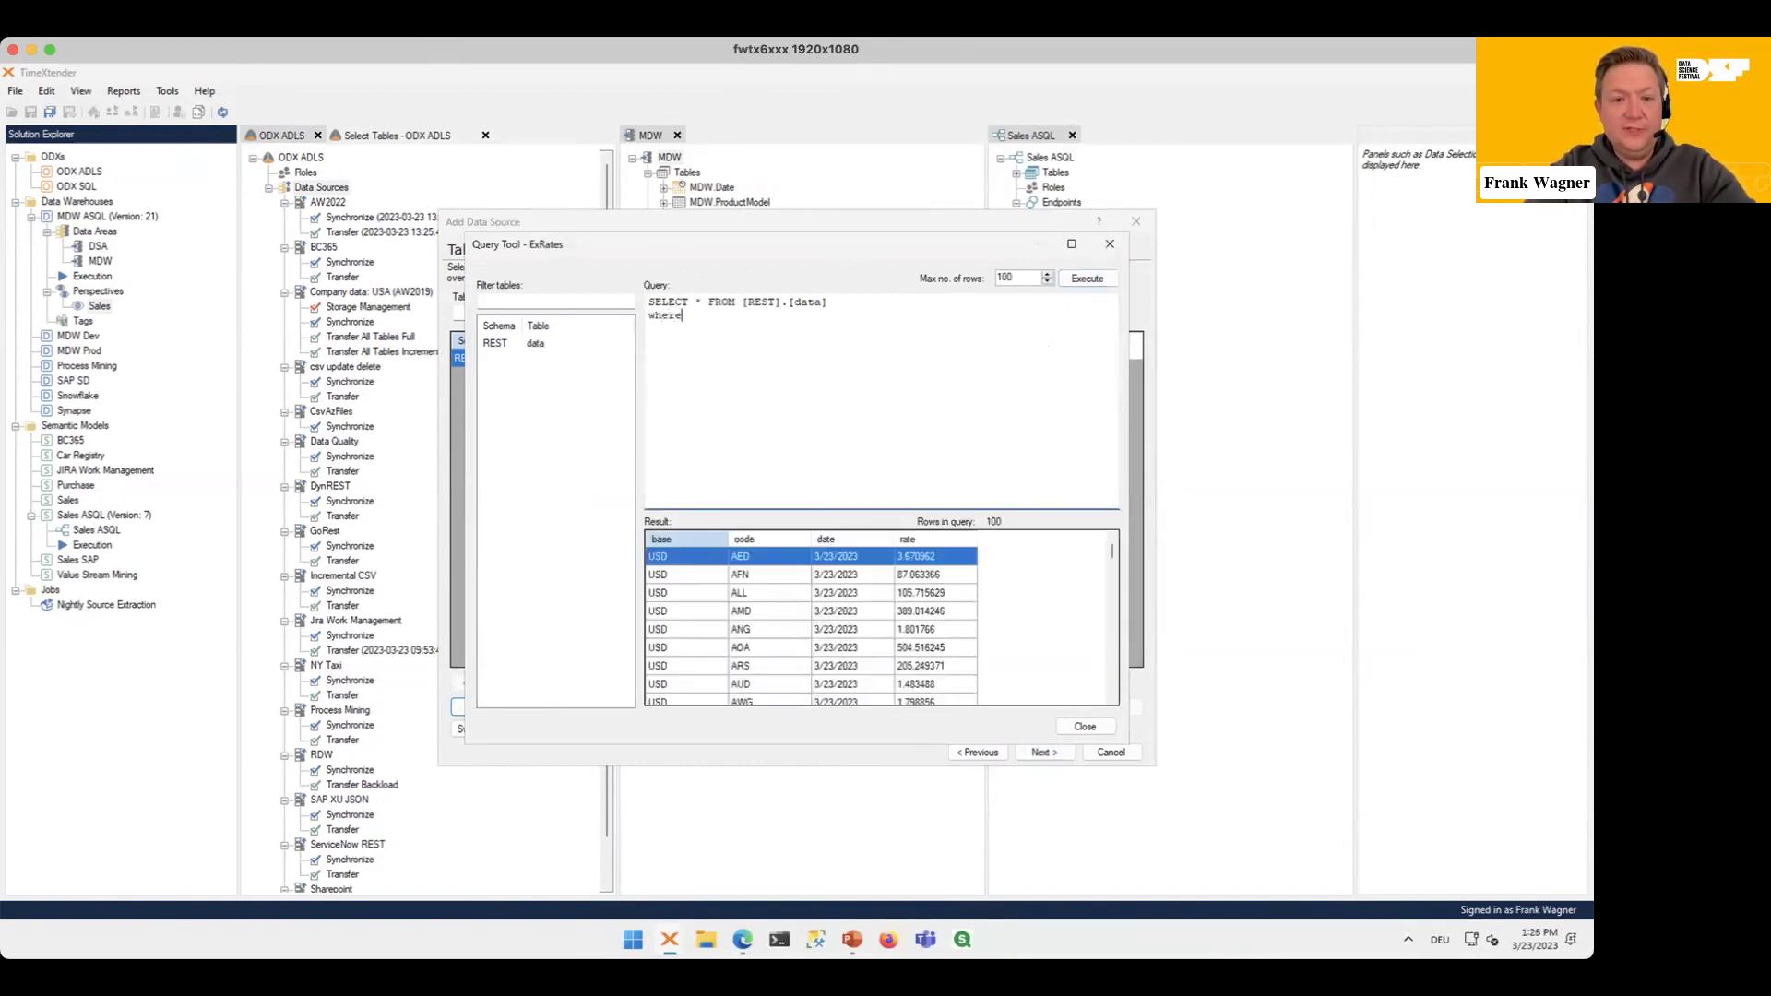
pyautogui.write(" code='")
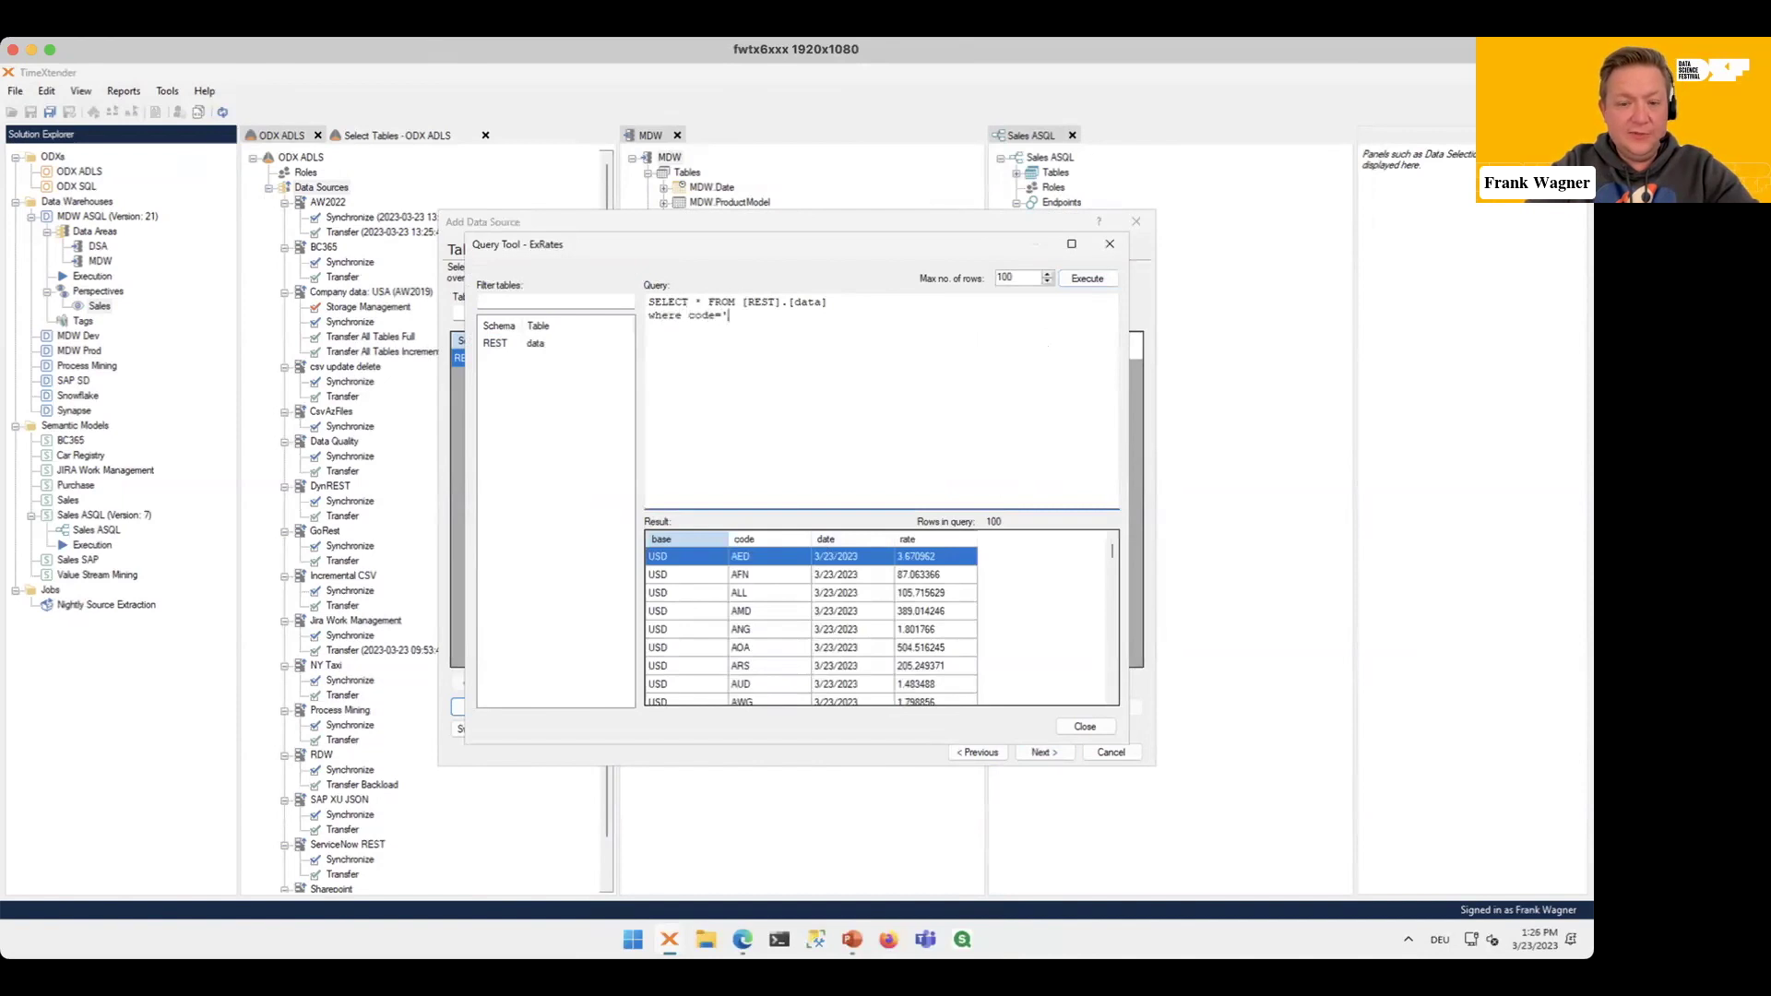
pyautogui.write("EUR'")
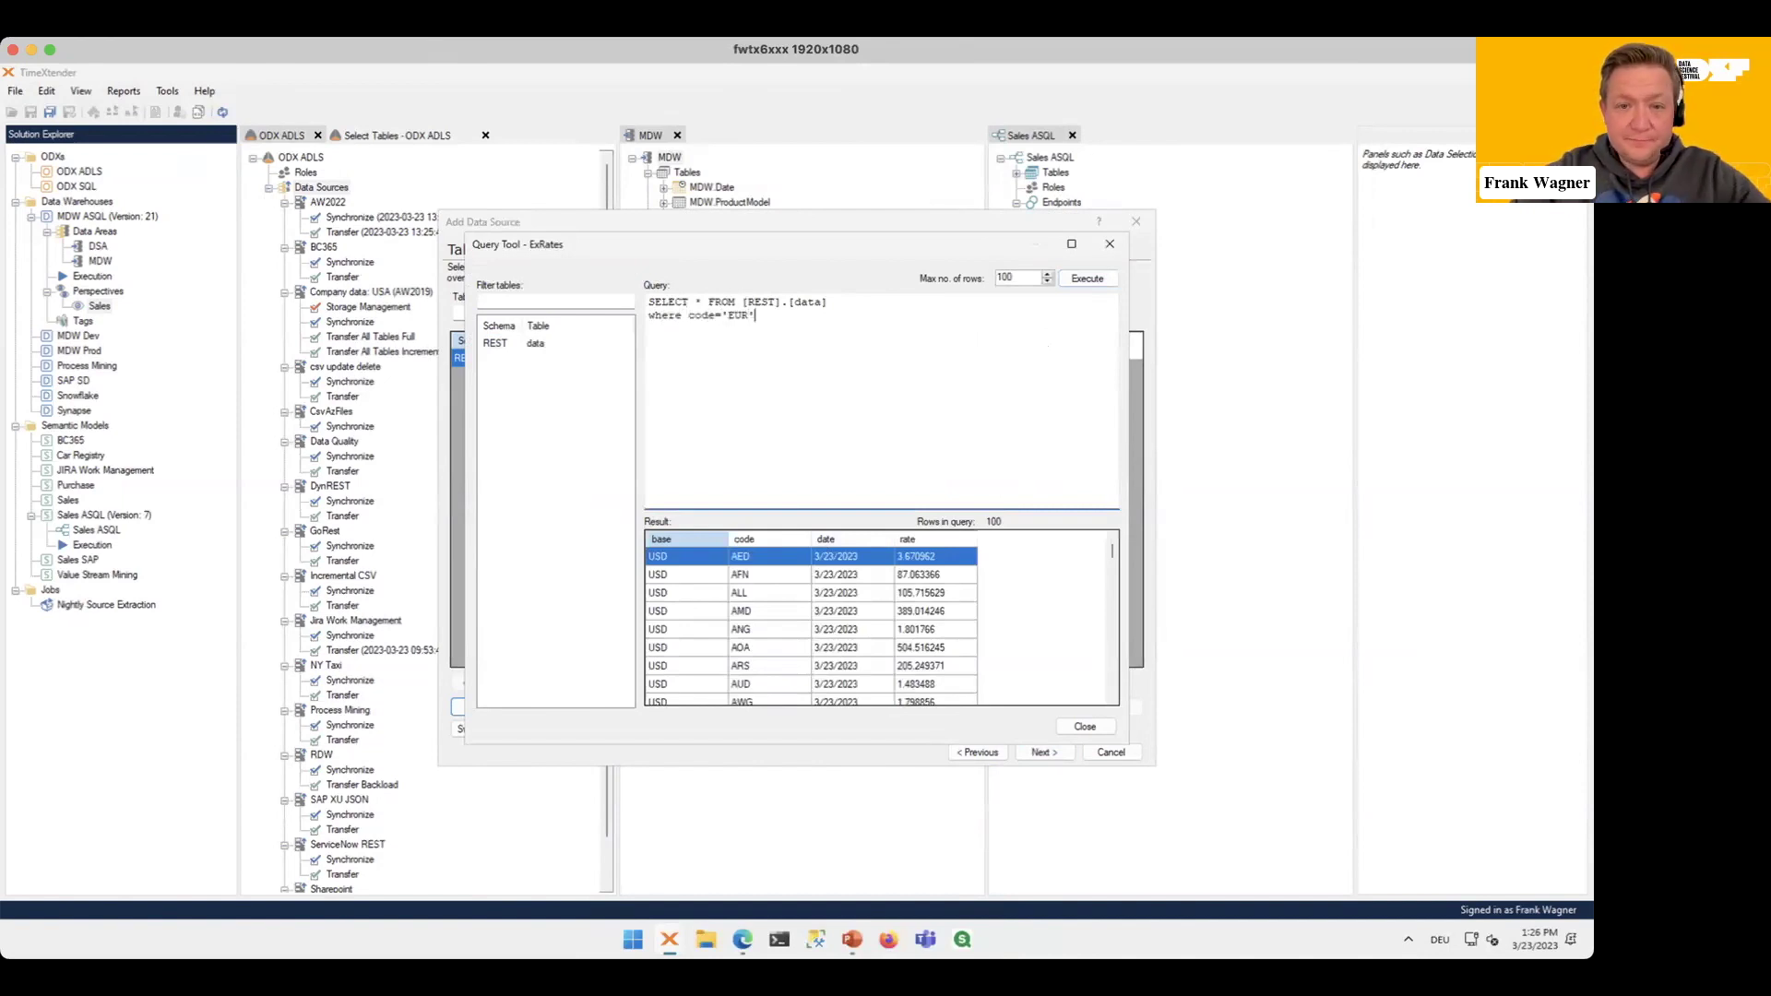
pyautogui.click(1107, 283)
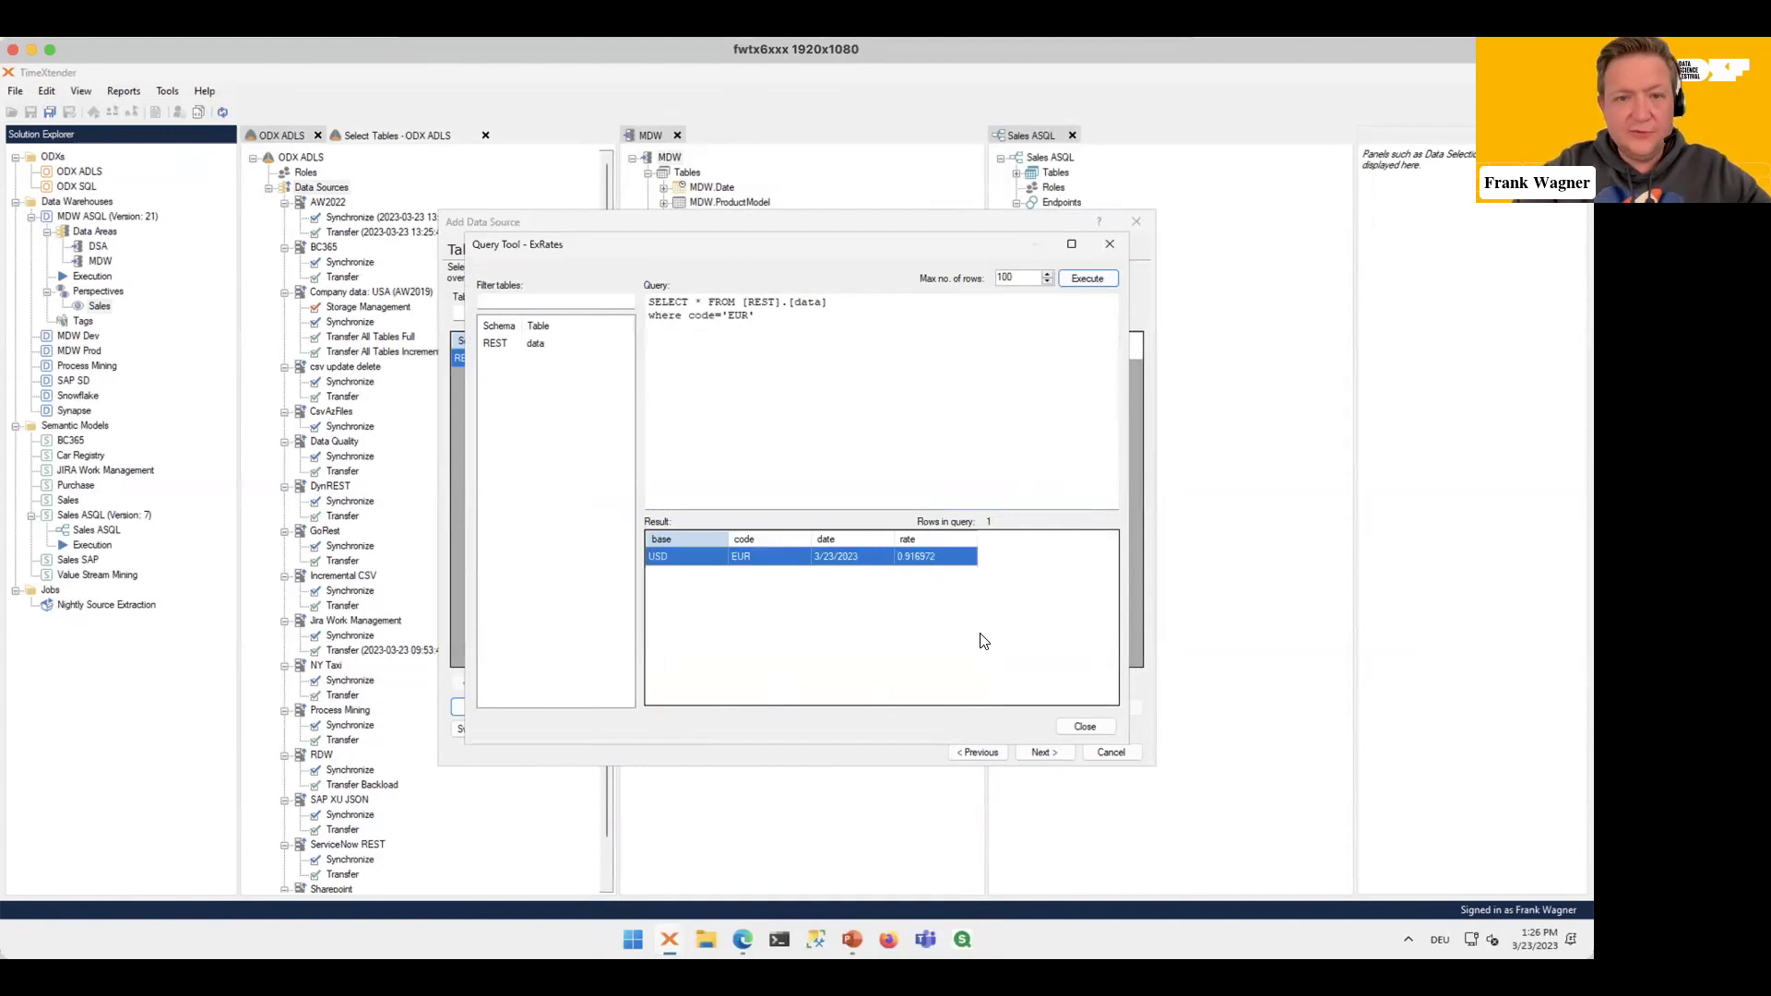
pyautogui.click(1084, 727)
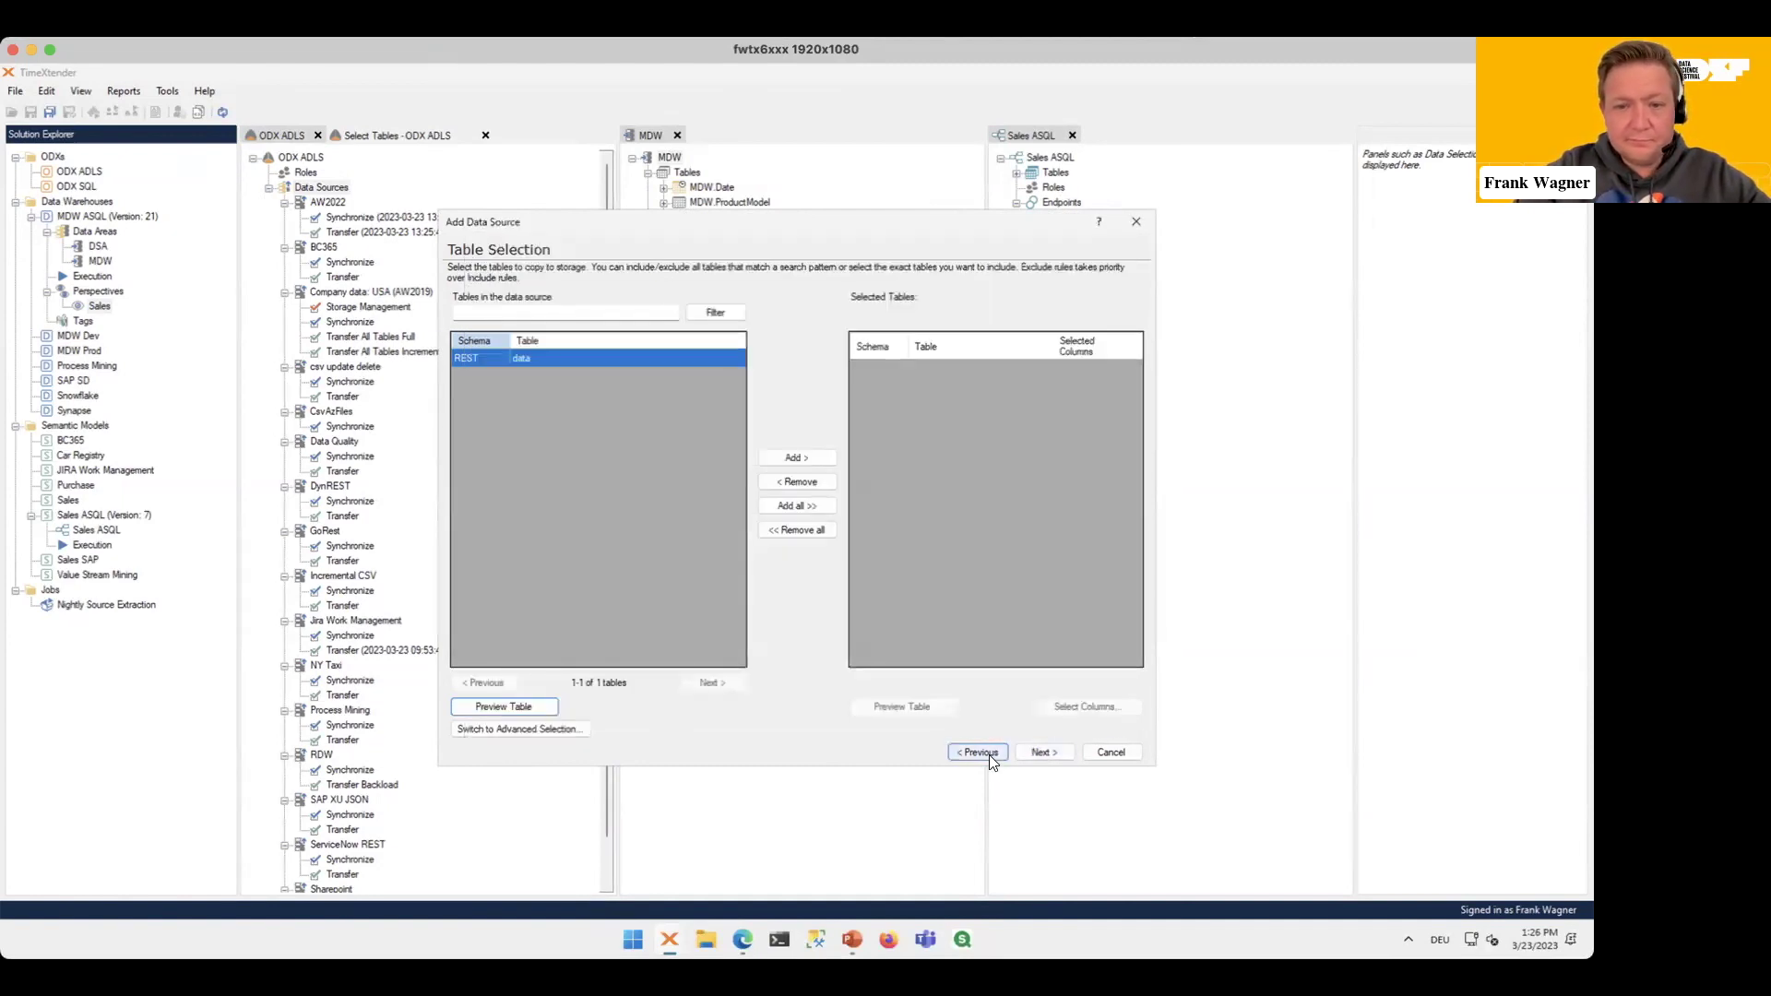
# Step: Make all tables in the data source available again and finish the ExRates data source setup
pyautogui.click(979, 752)
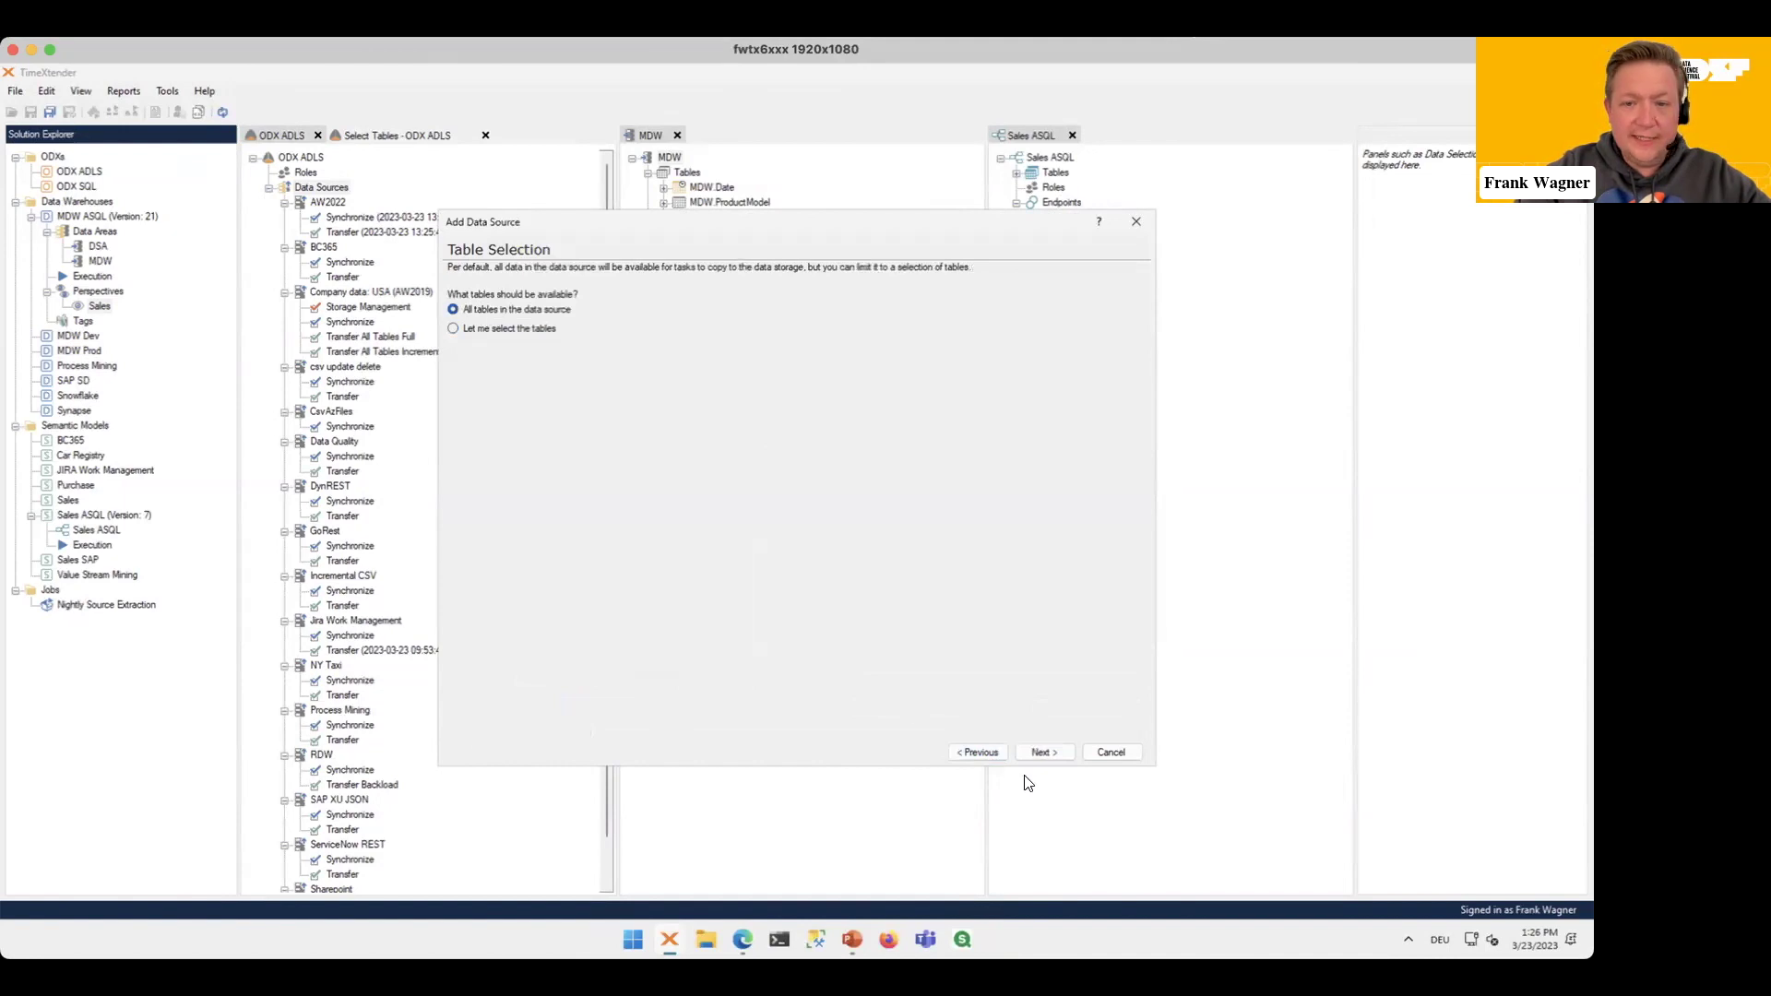
pyautogui.click(1053, 751)
pyautogui.click(1045, 752)
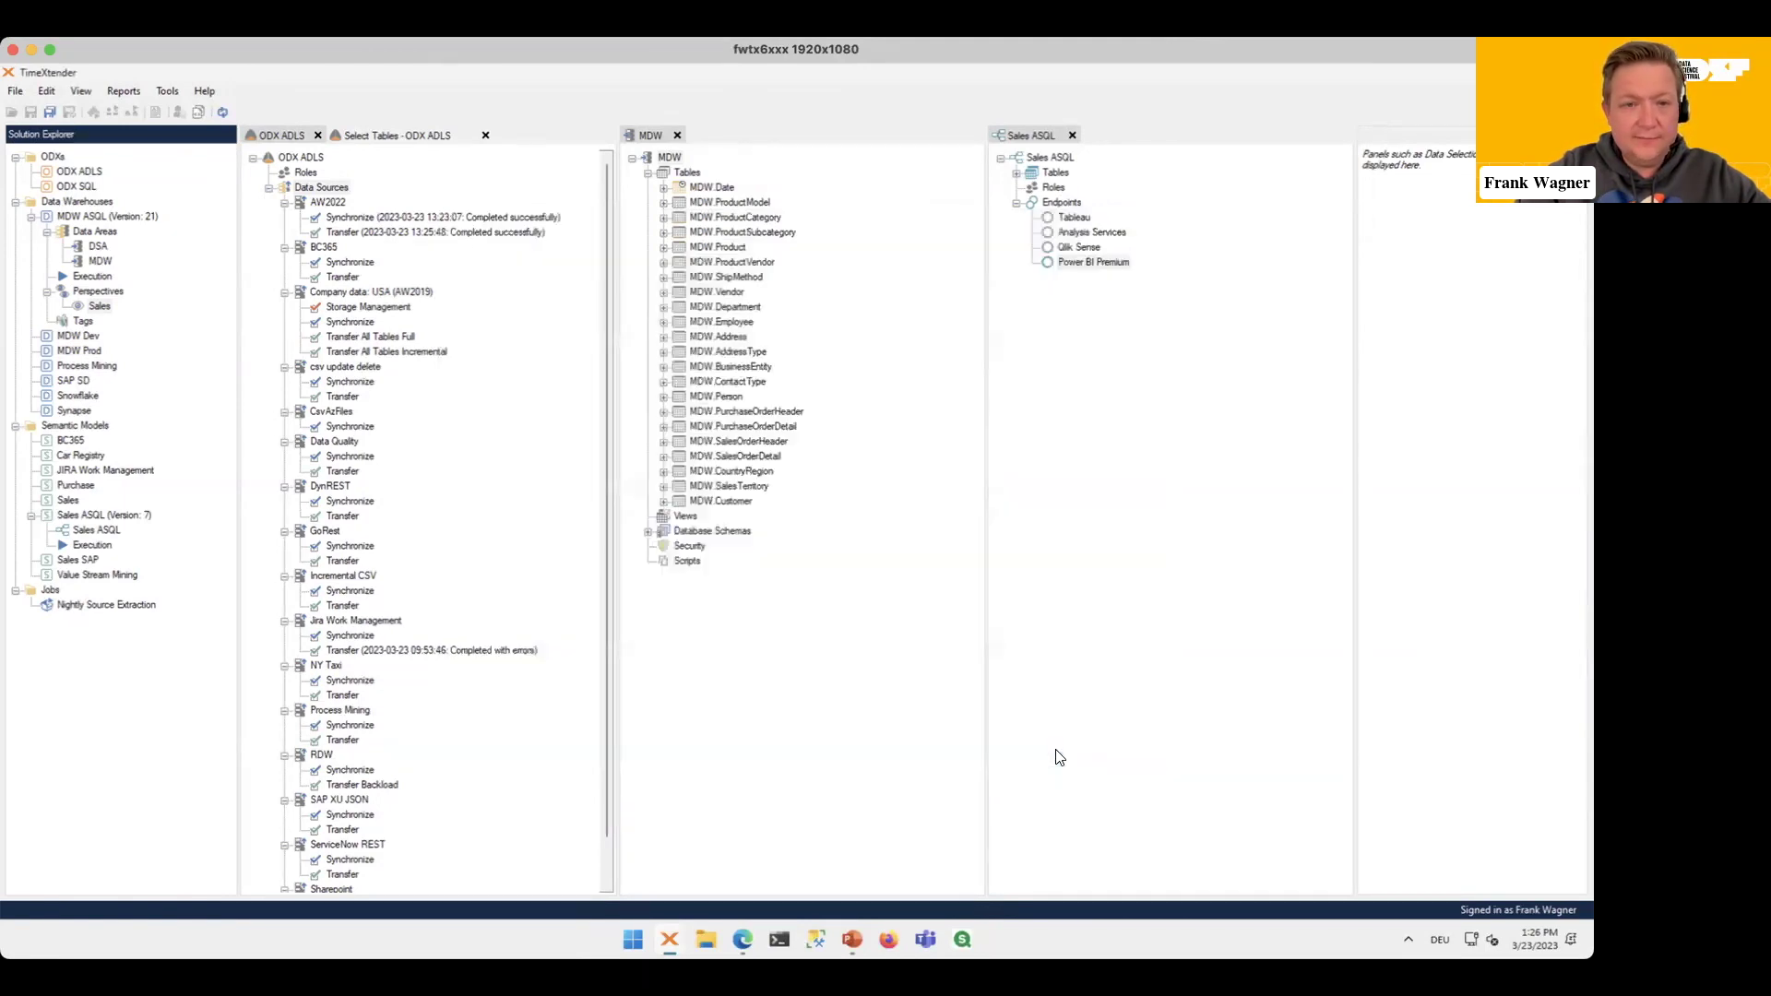
# Step: Name the ExRates transfer task Transfer and finish it with all tables in the data source
pyautogui.write('Transfer')
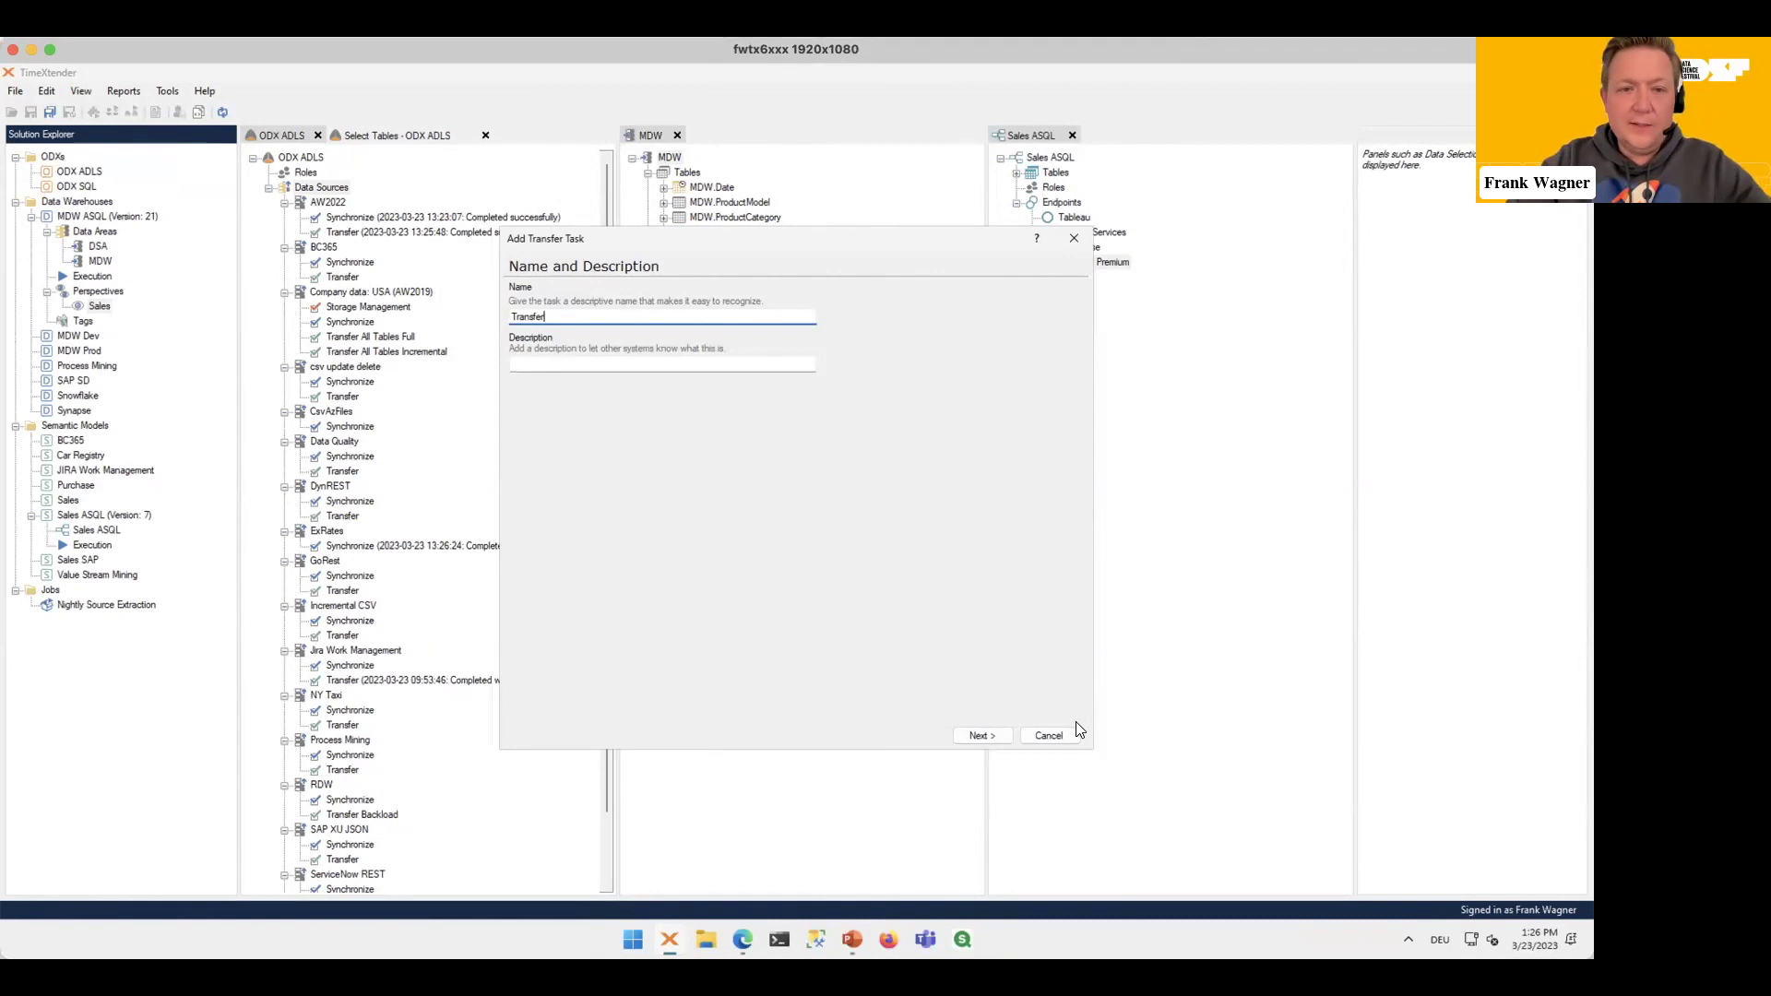
pyautogui.click(997, 735)
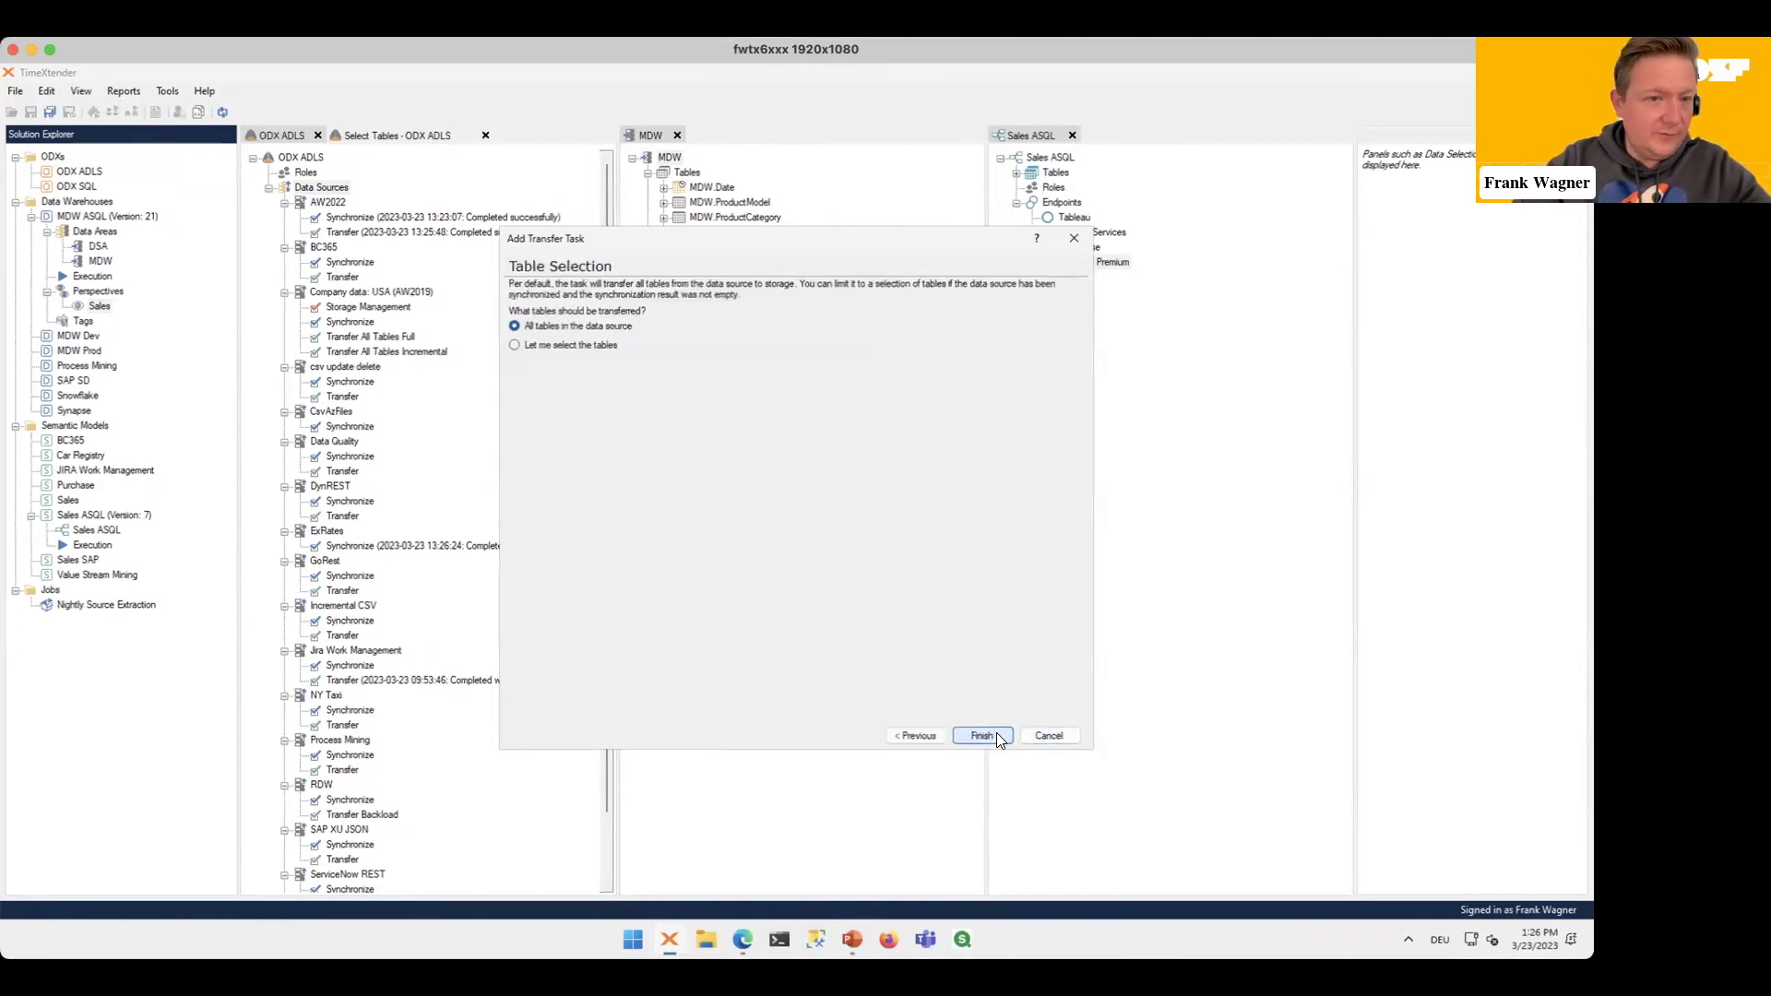
pyautogui.click(996, 735)
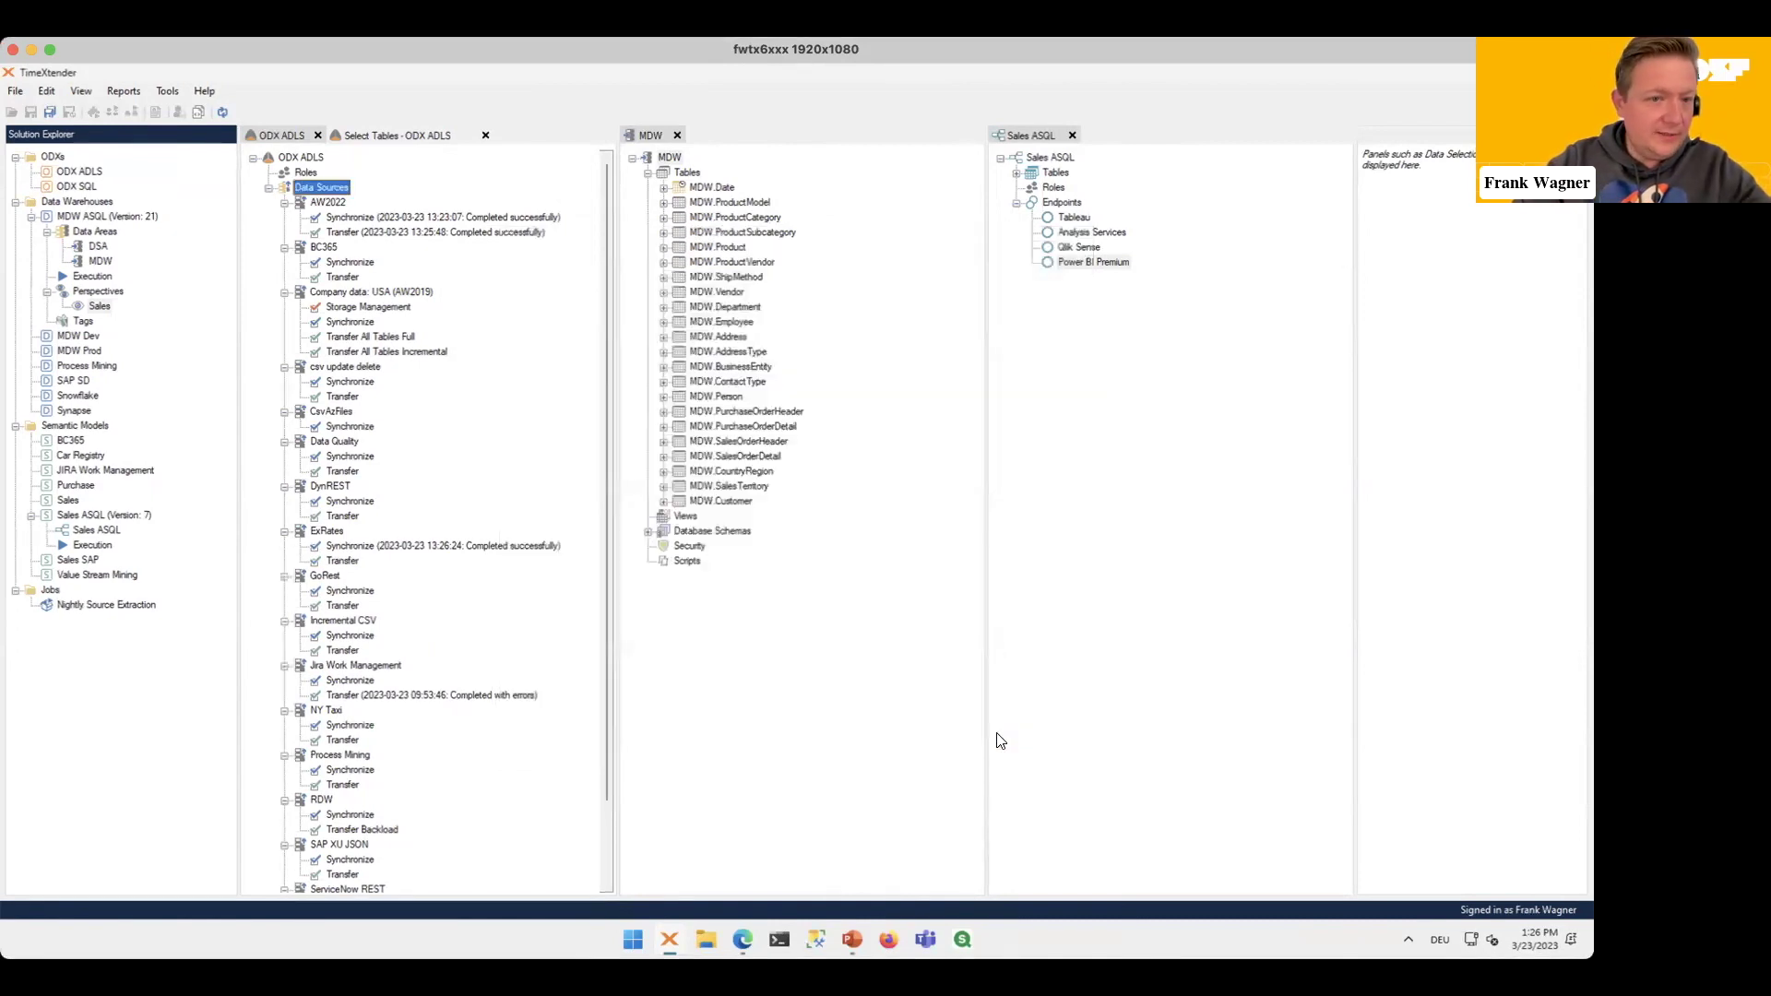
# Step: Override the primary key of the ExRates REST data table with base, code and date, and run the ExRates transfer task
pyautogui.rightClick(336, 537)
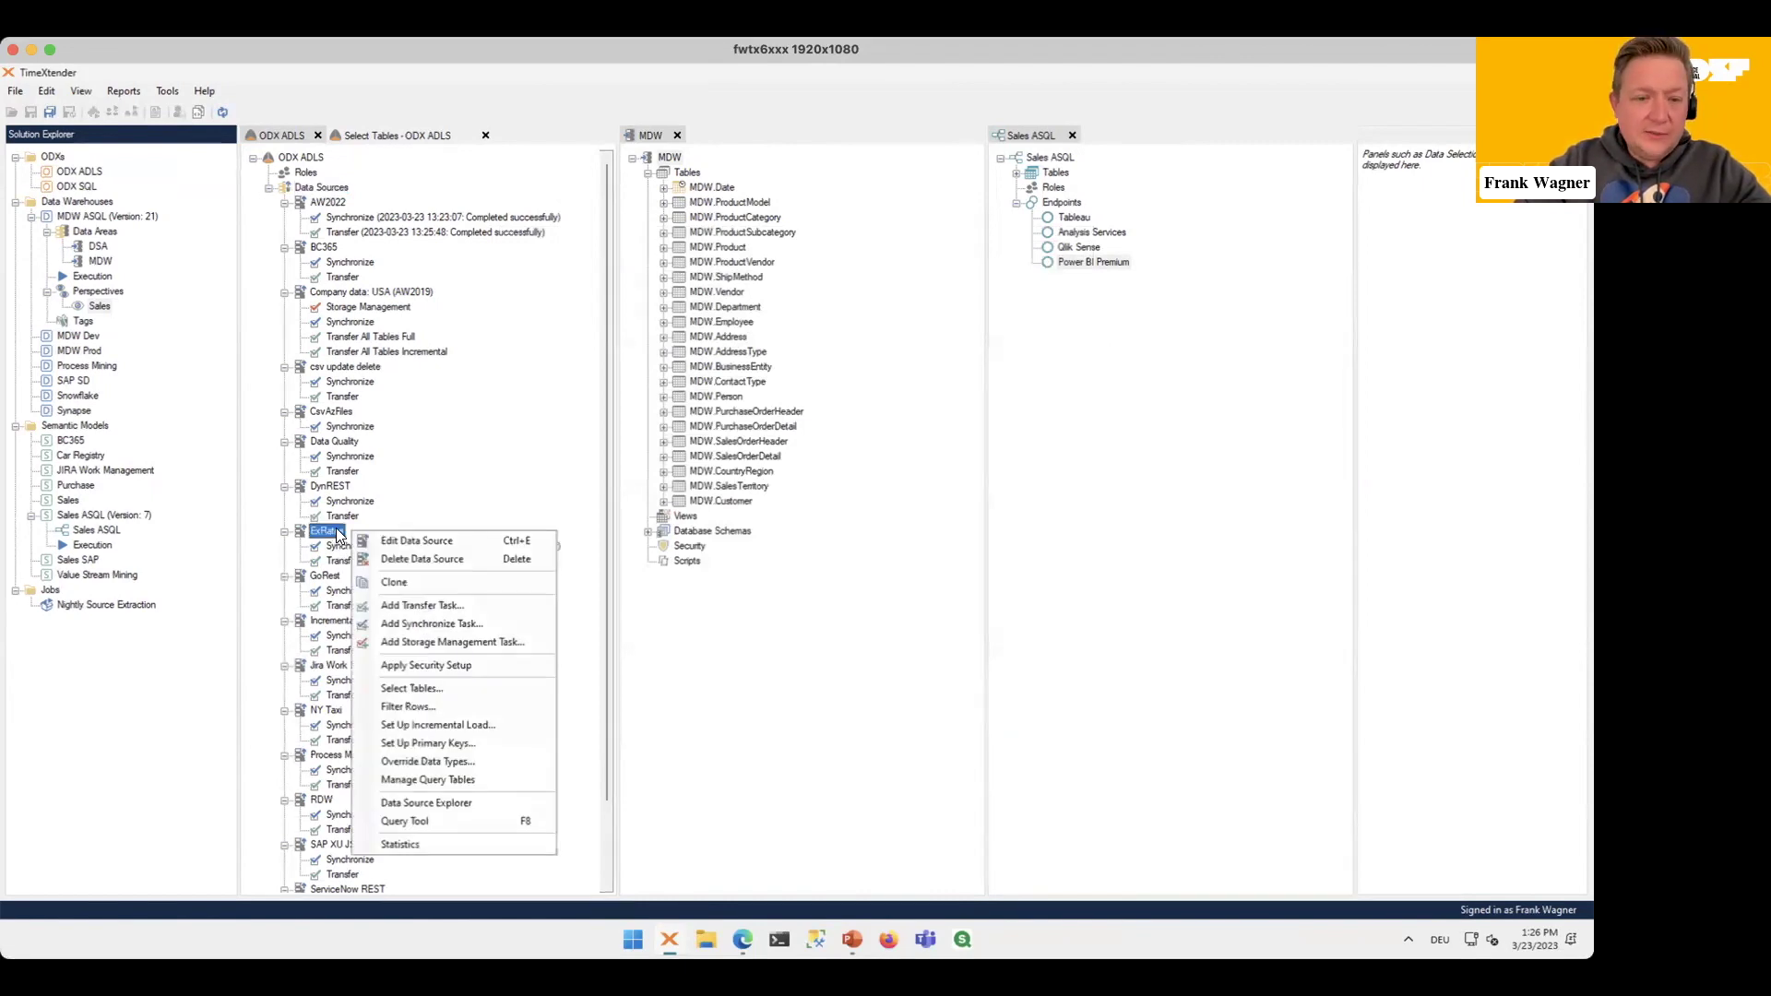
pyautogui.click(509, 744)
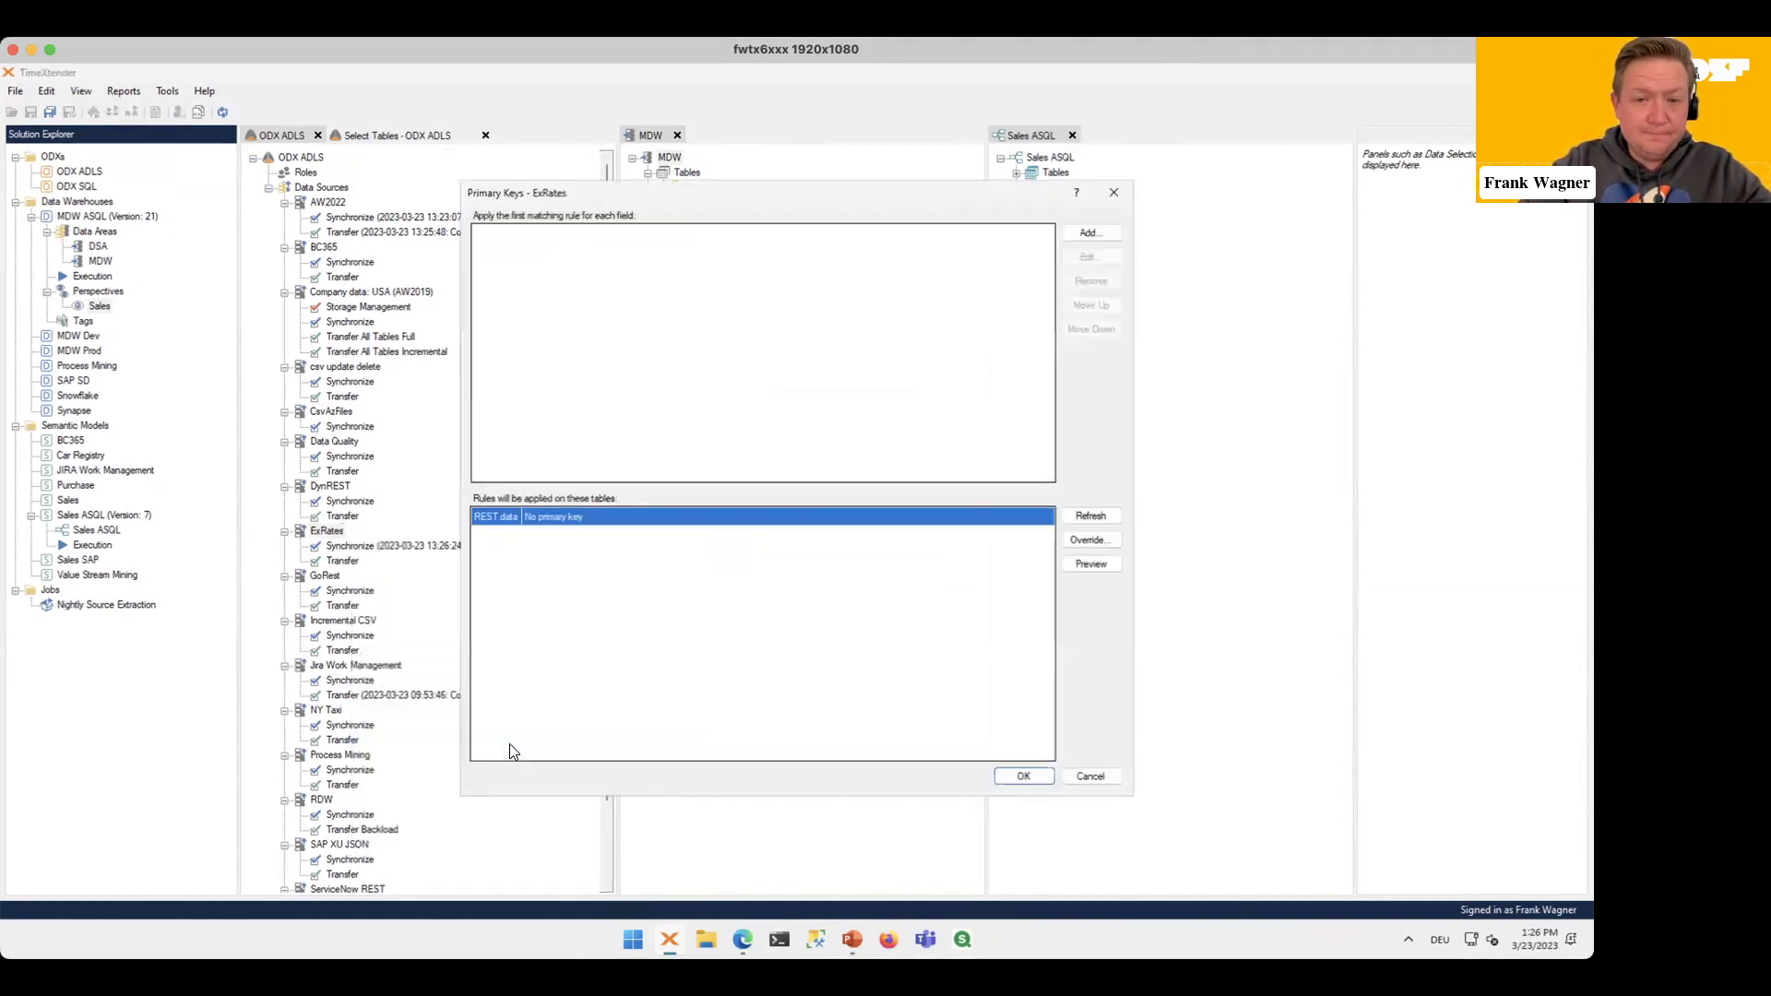
pyautogui.click(1106, 543)
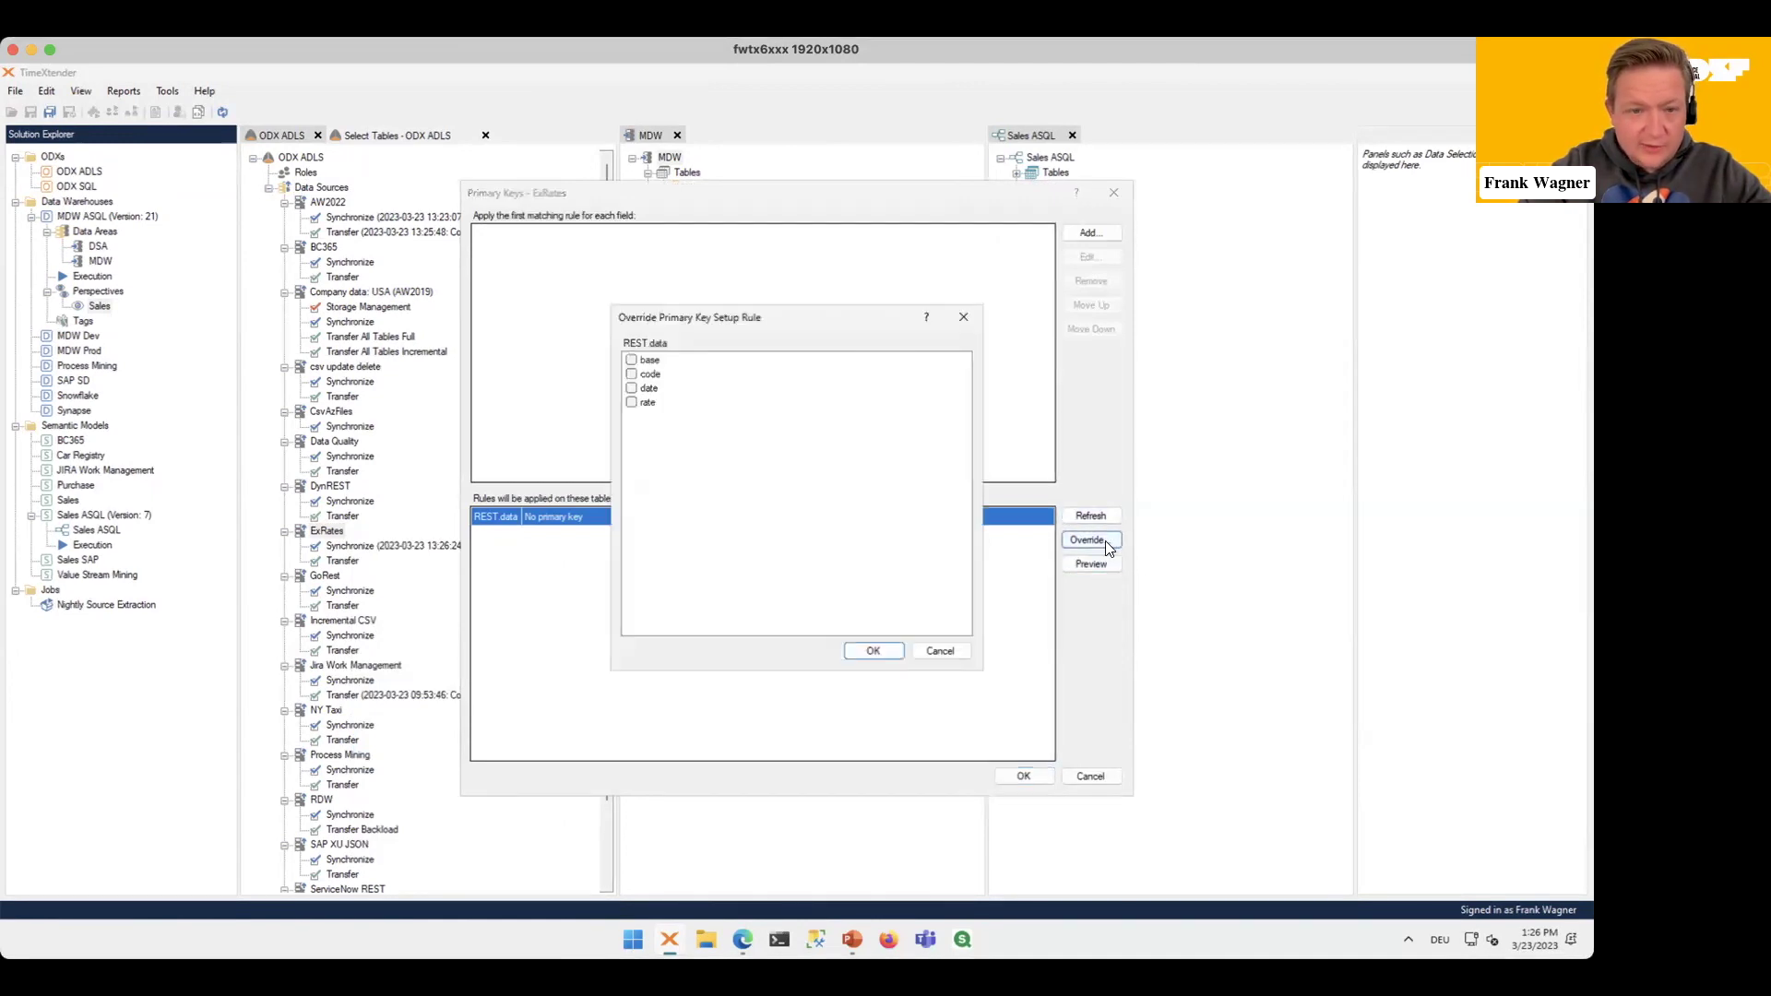
pyautogui.click(632, 359)
pyautogui.click(631, 374)
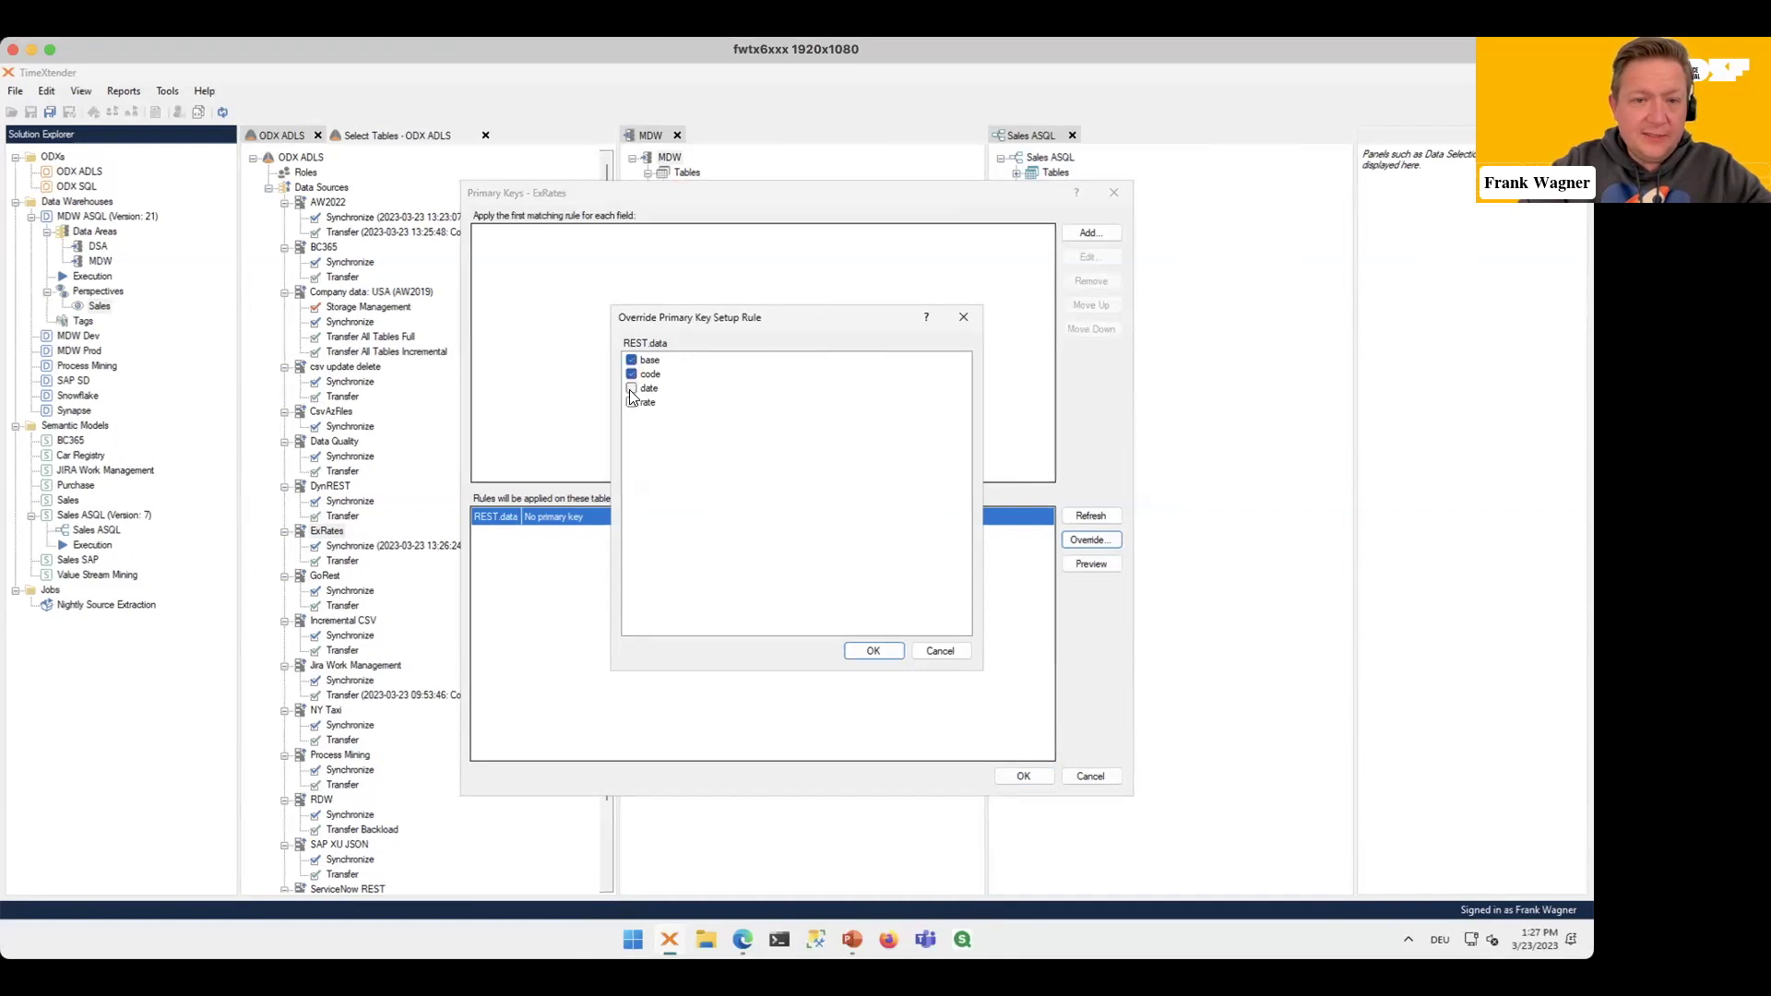
pyautogui.click(632, 388)
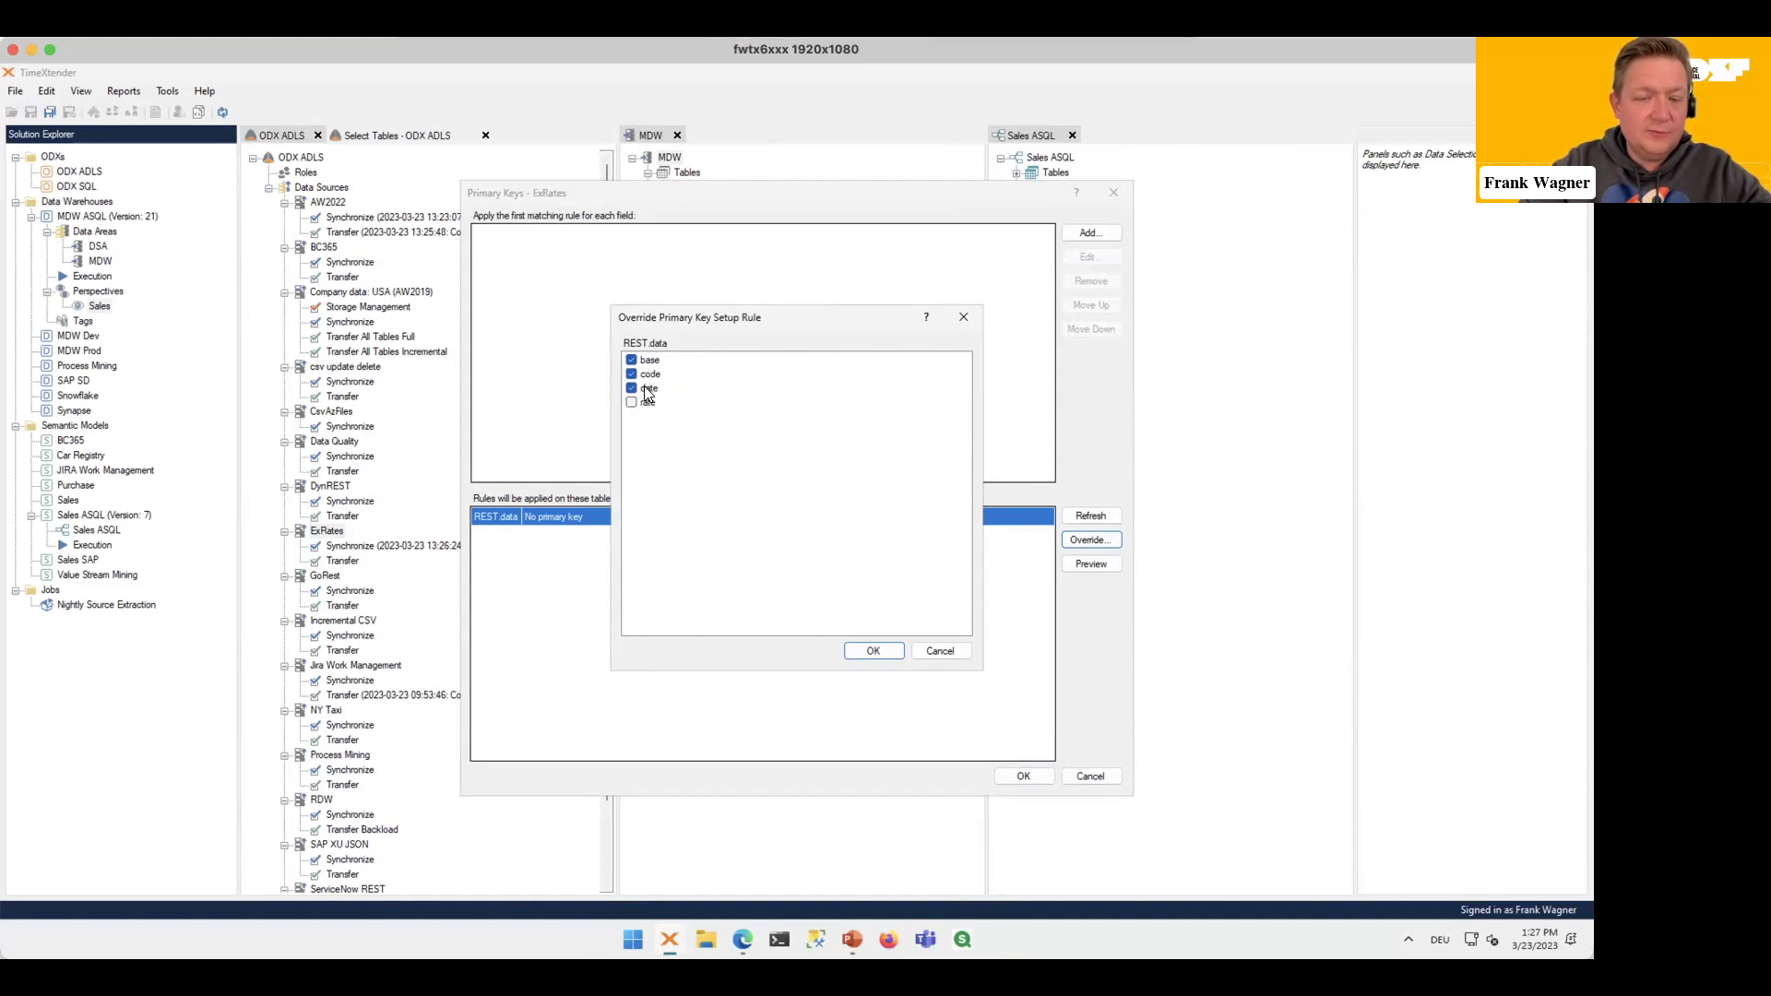
pyautogui.click(874, 649)
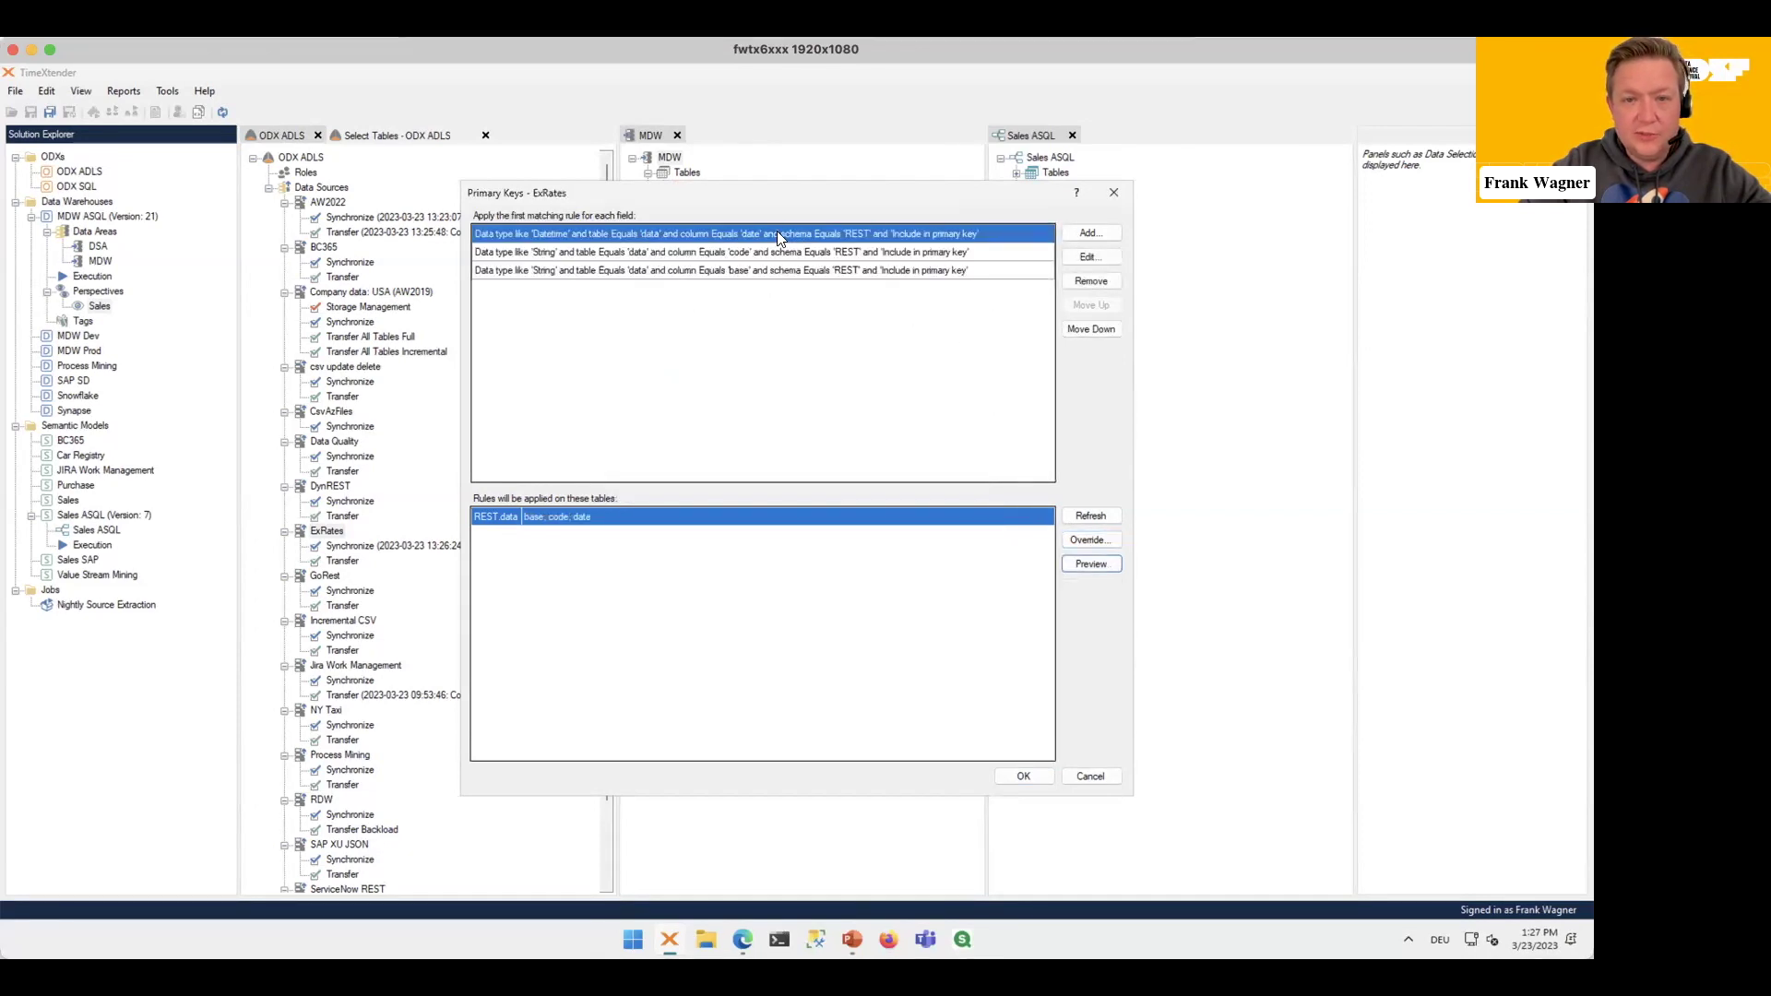
pyautogui.click(1024, 776)
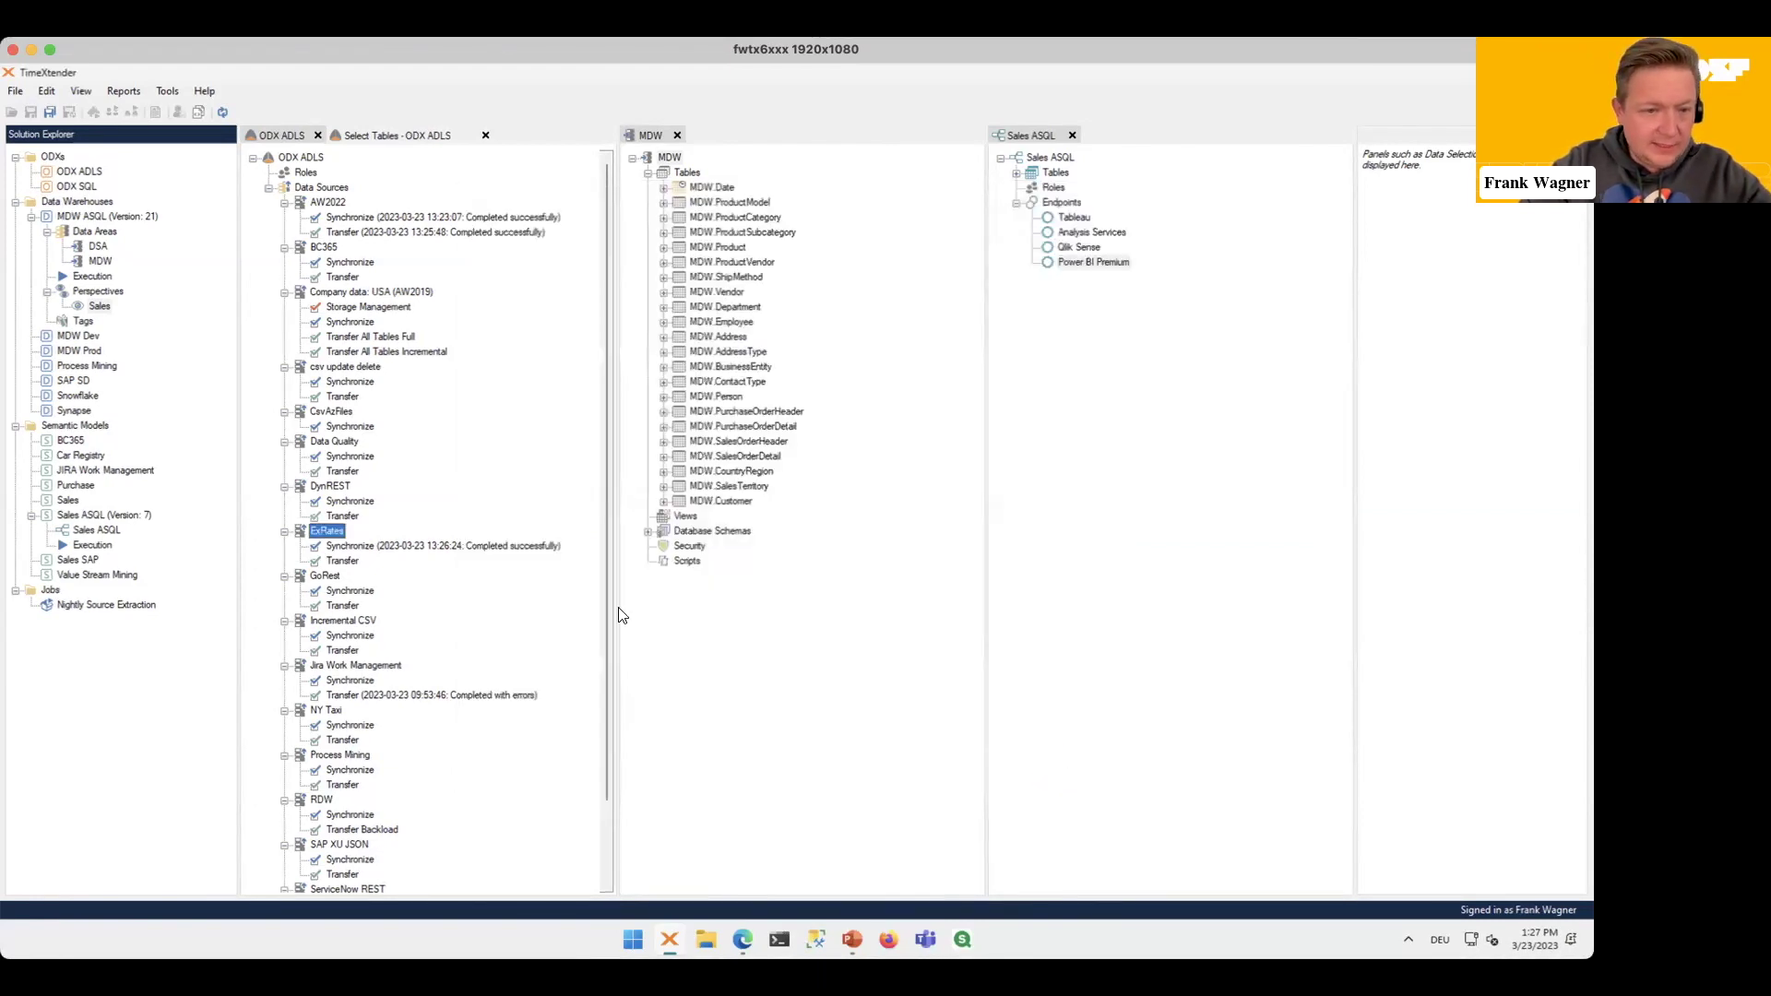
pyautogui.rightClick(342, 561)
pyautogui.click(494, 616)
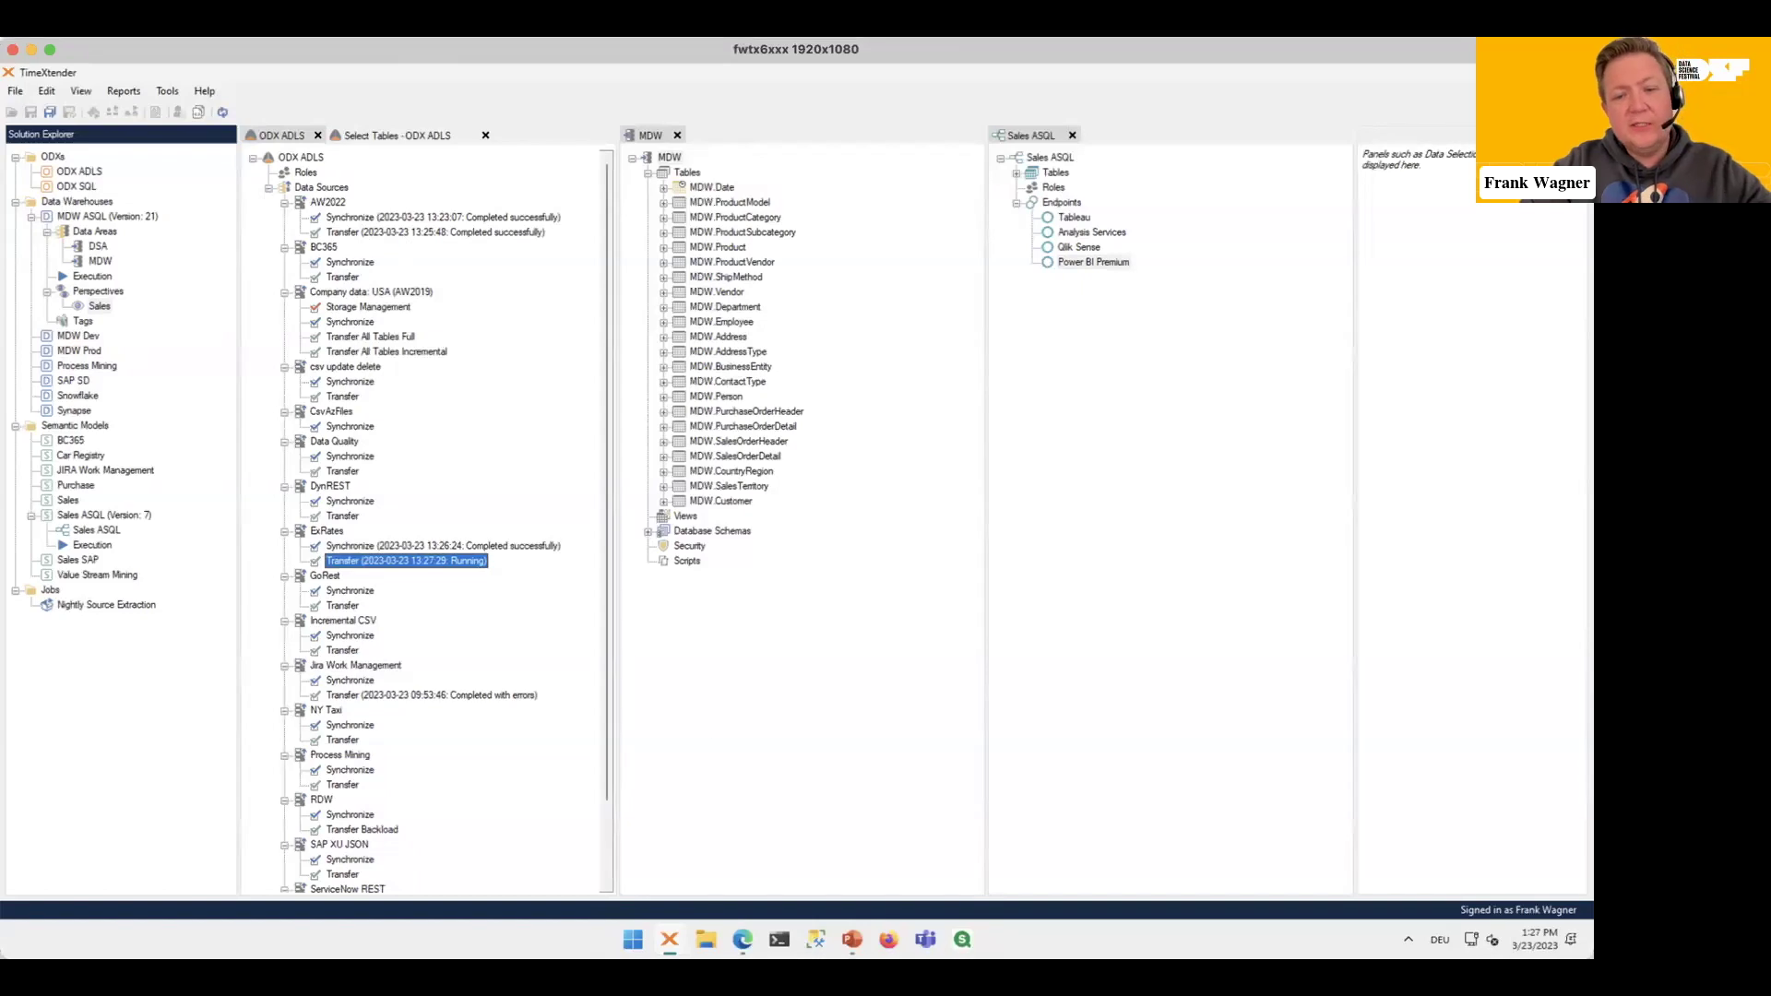
# Step: Switch to Edge, refresh the odx-v2022-fwtxv21-001 container in the Azure portal and examine the stored files of AW2022's person_address table
pyautogui.moveTo(743, 939)
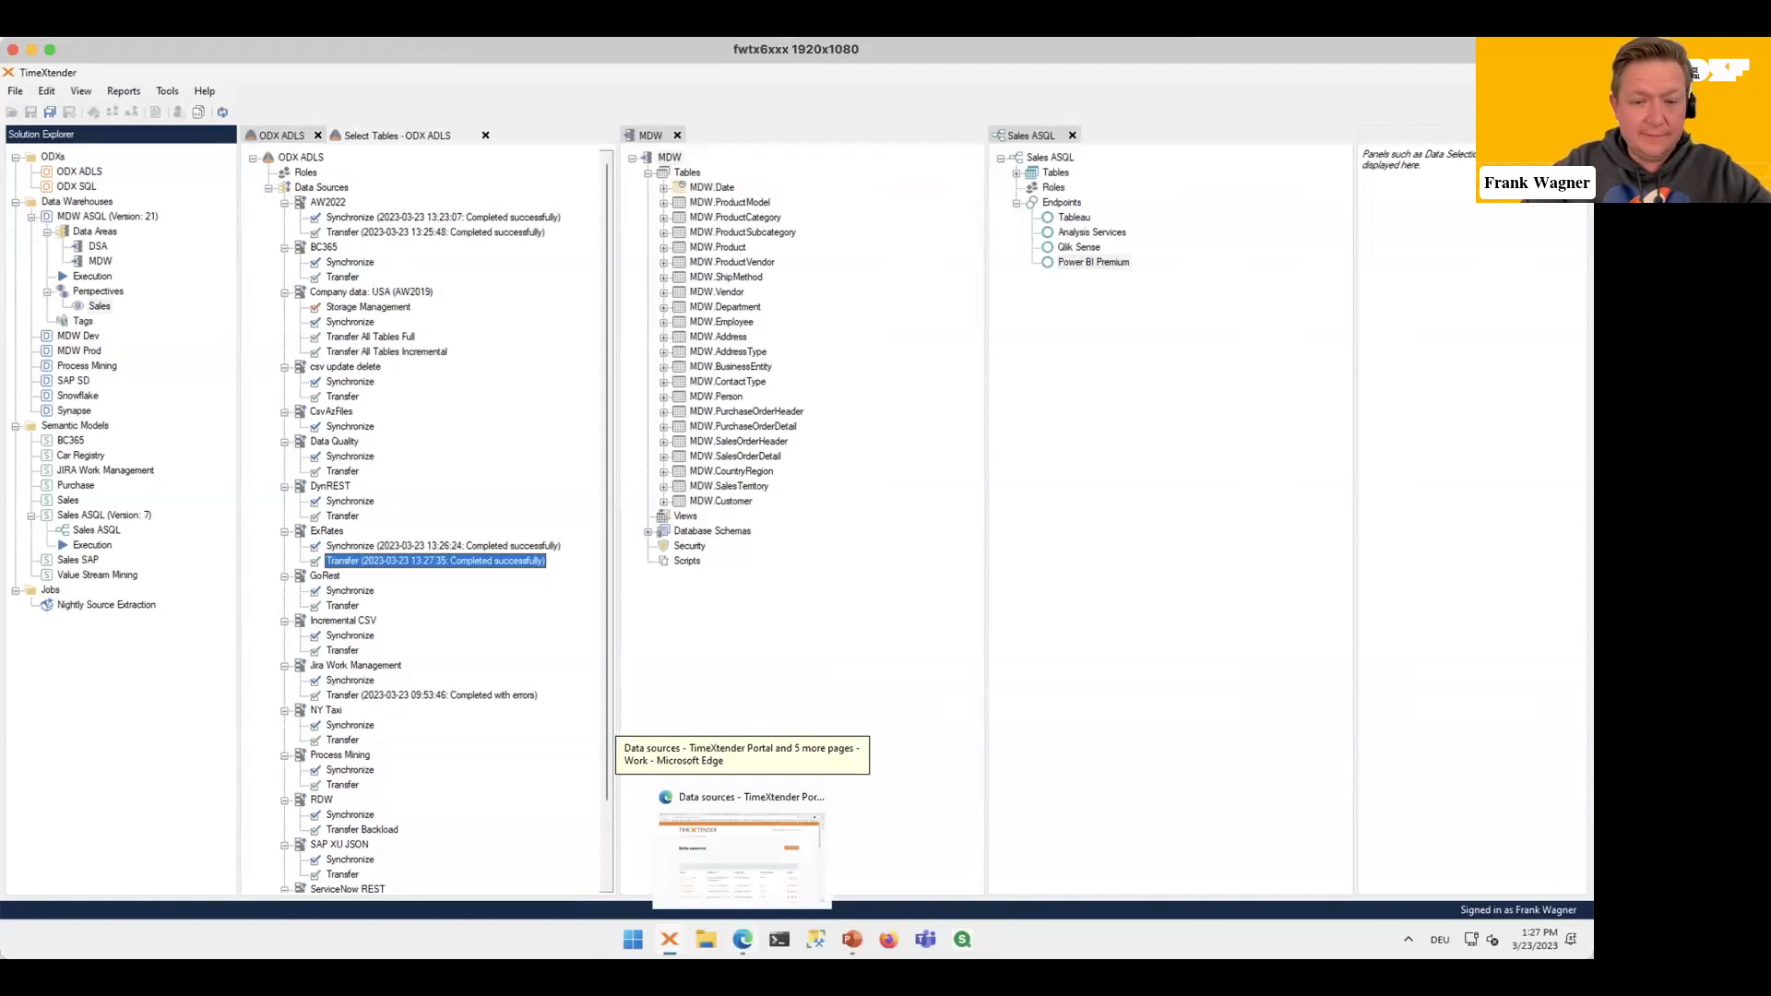
pyautogui.click(740, 853)
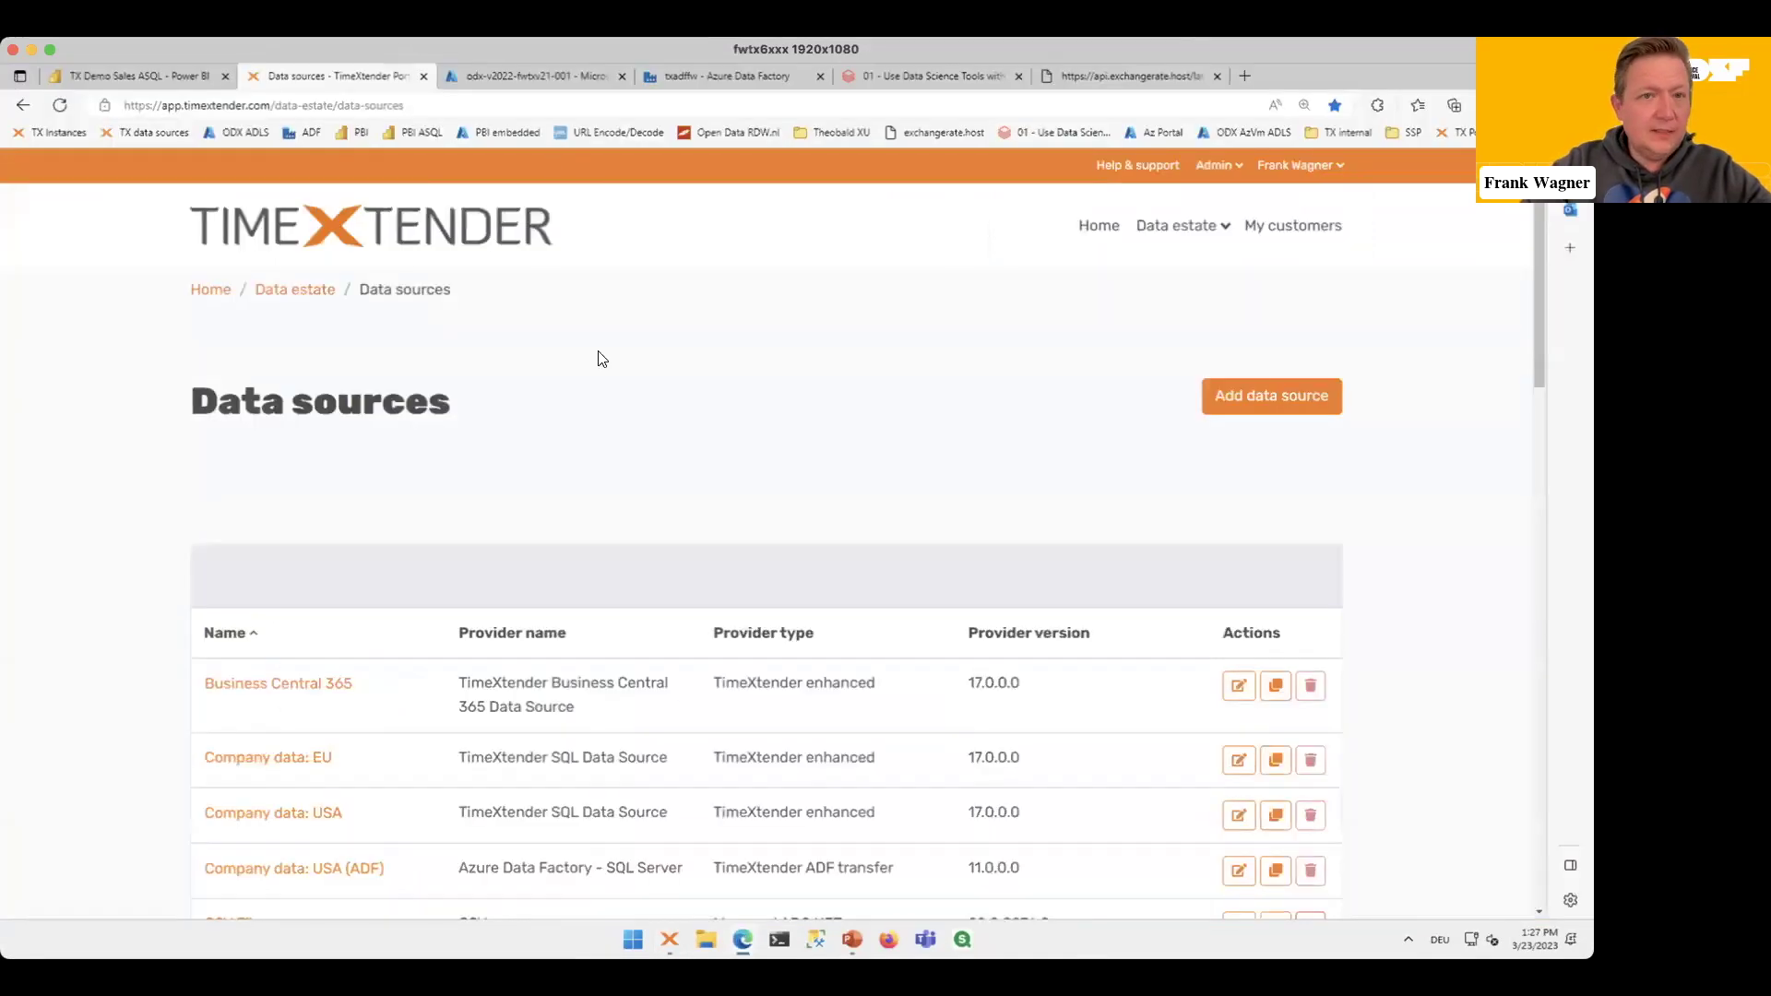
pyautogui.click(551, 81)
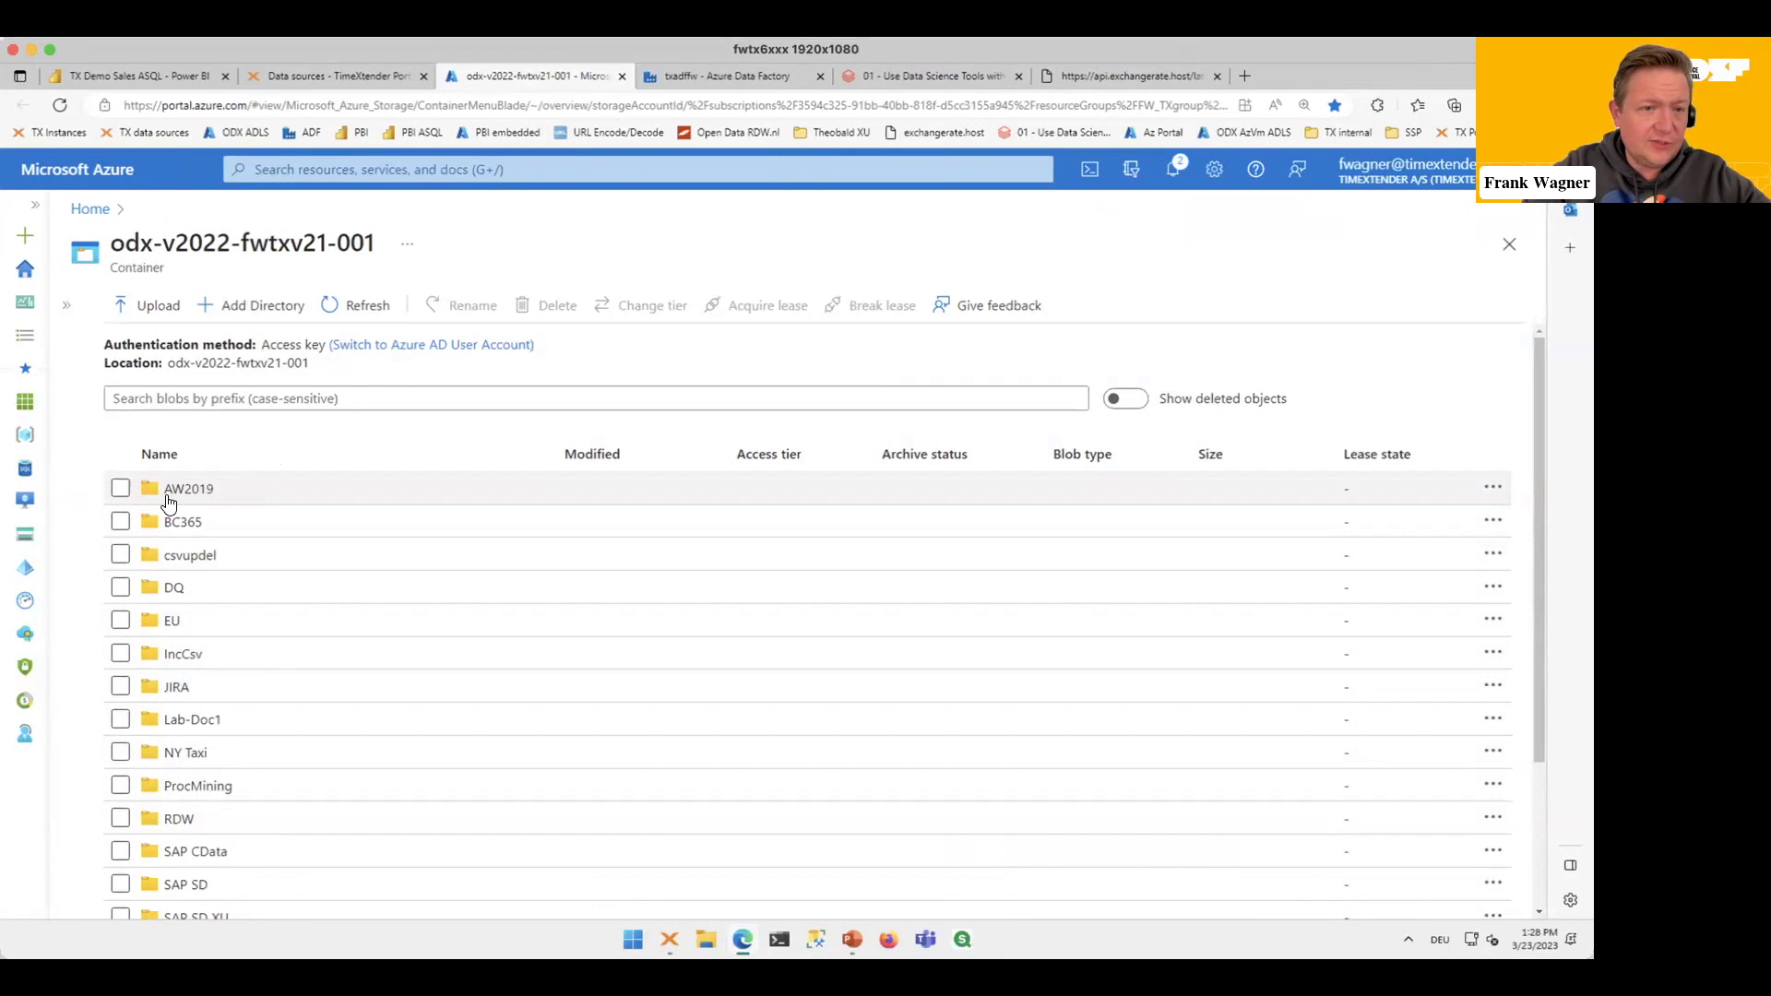
pyautogui.click(381, 314)
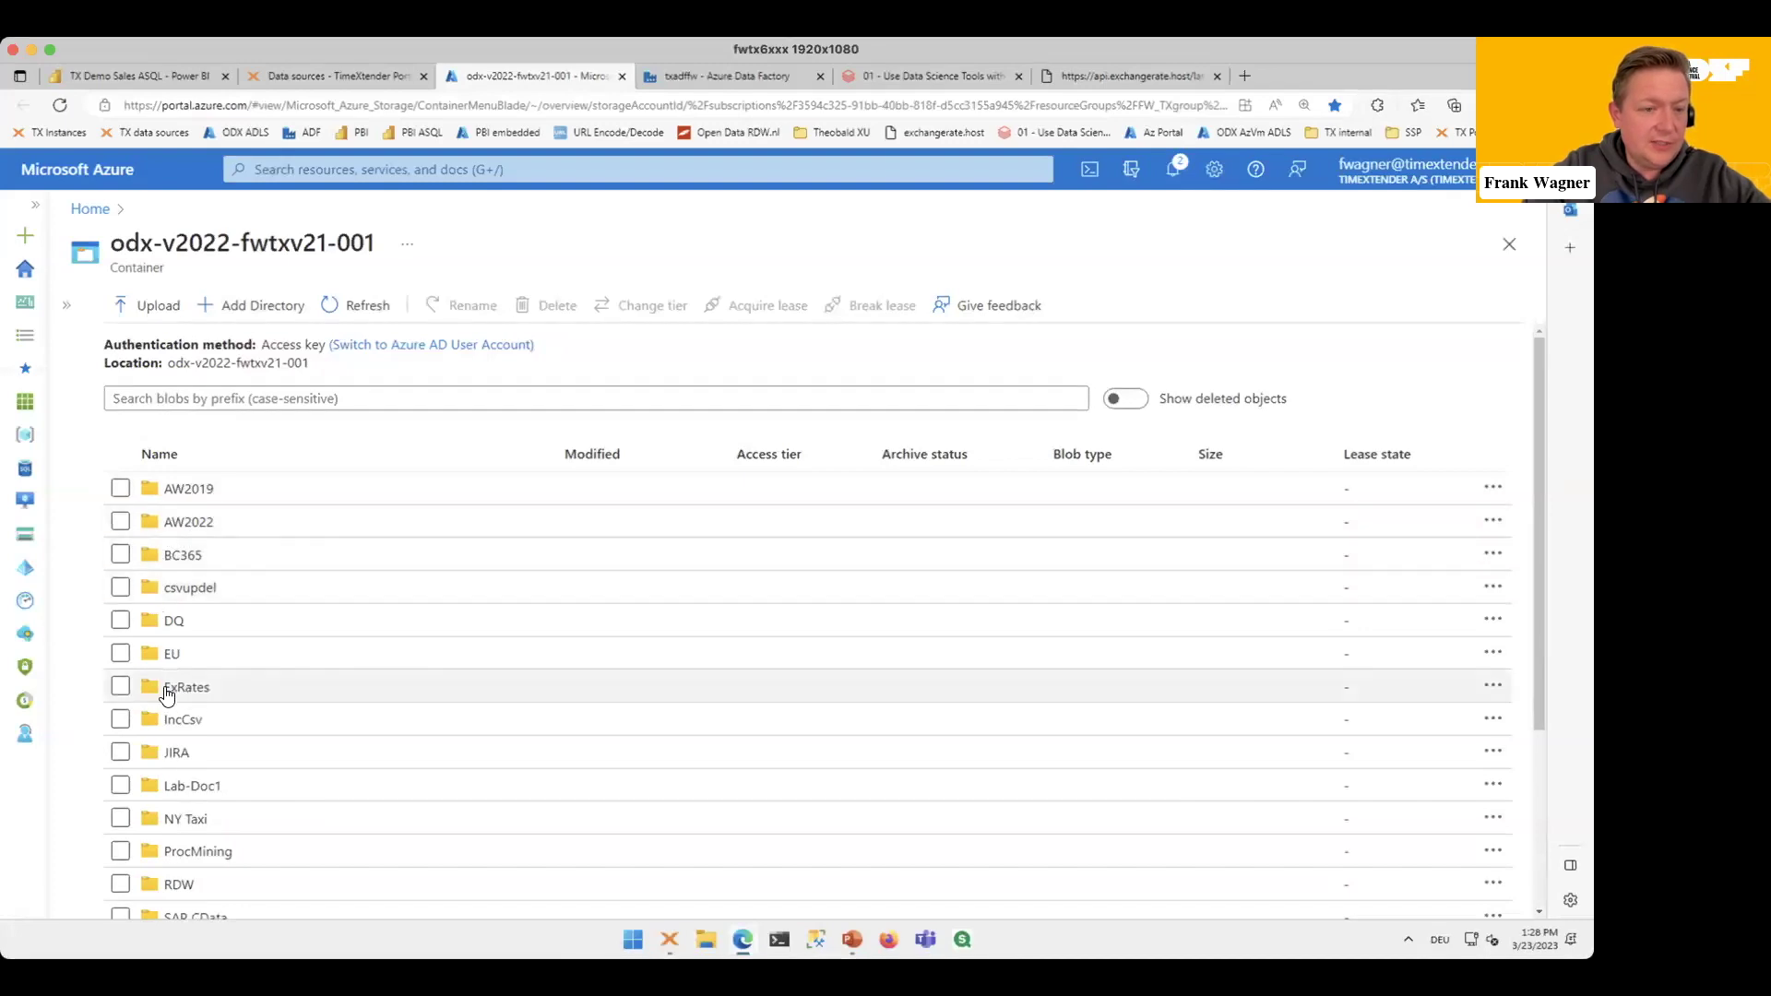
pyautogui.click(218, 531)
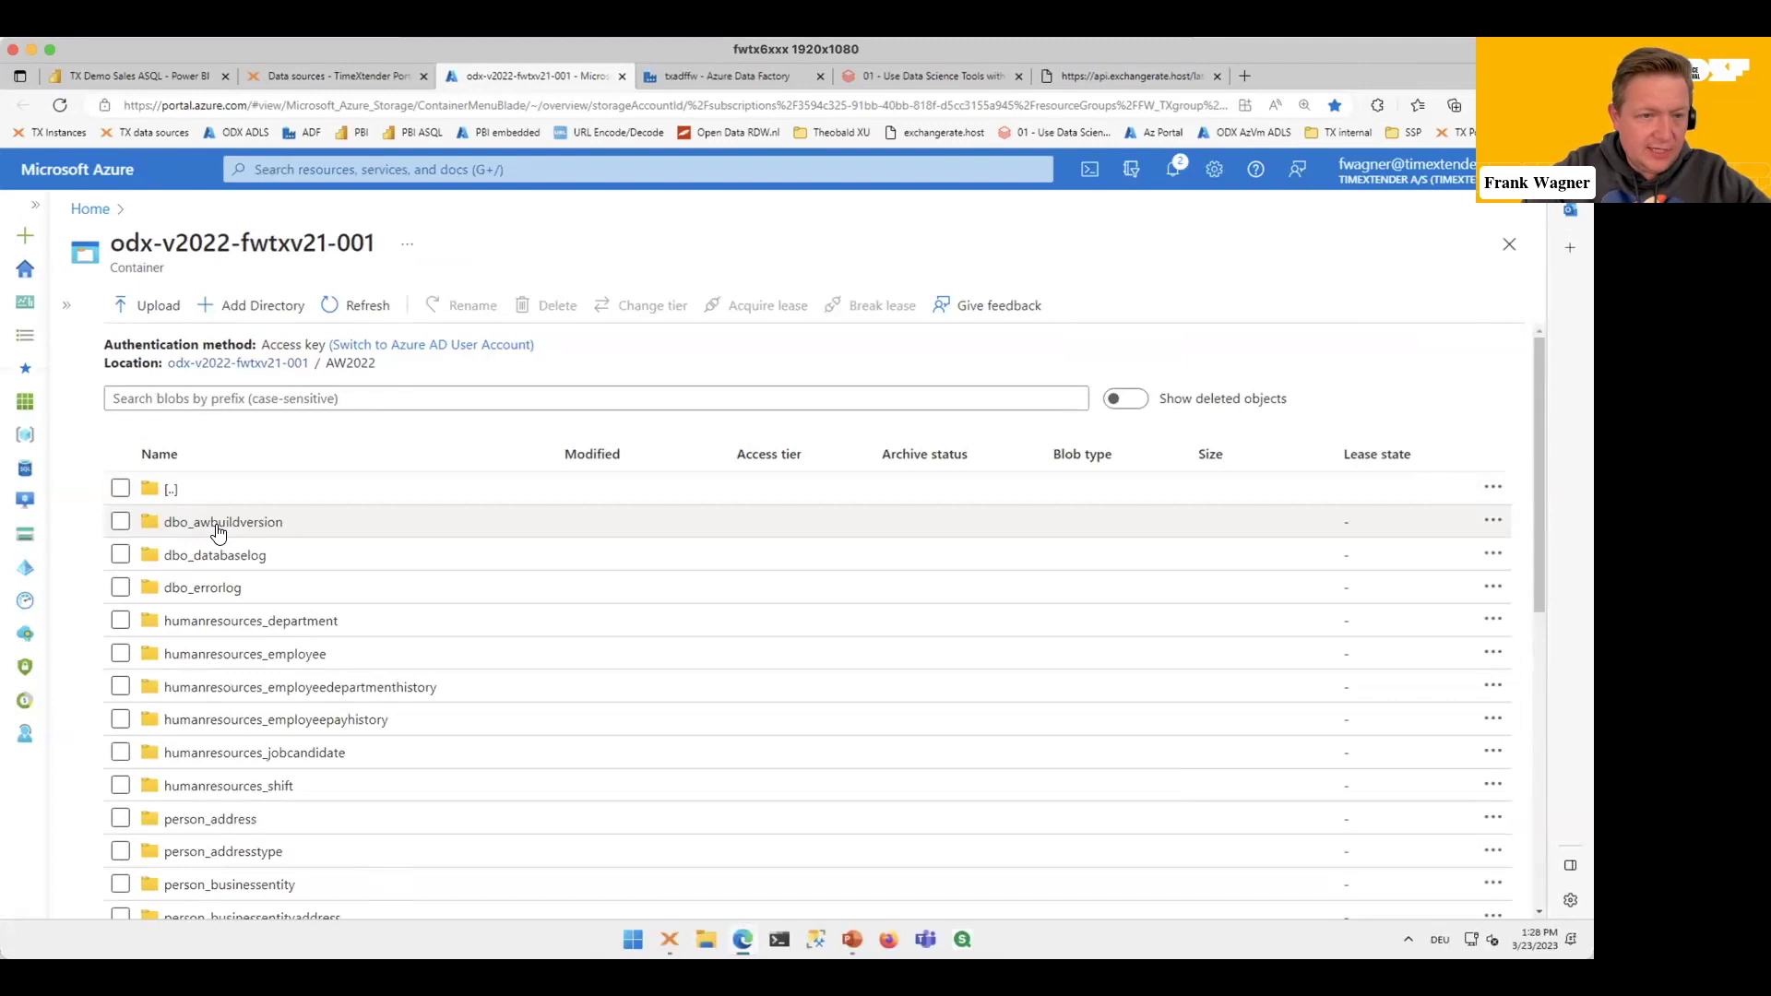
pyautogui.click(287, 836)
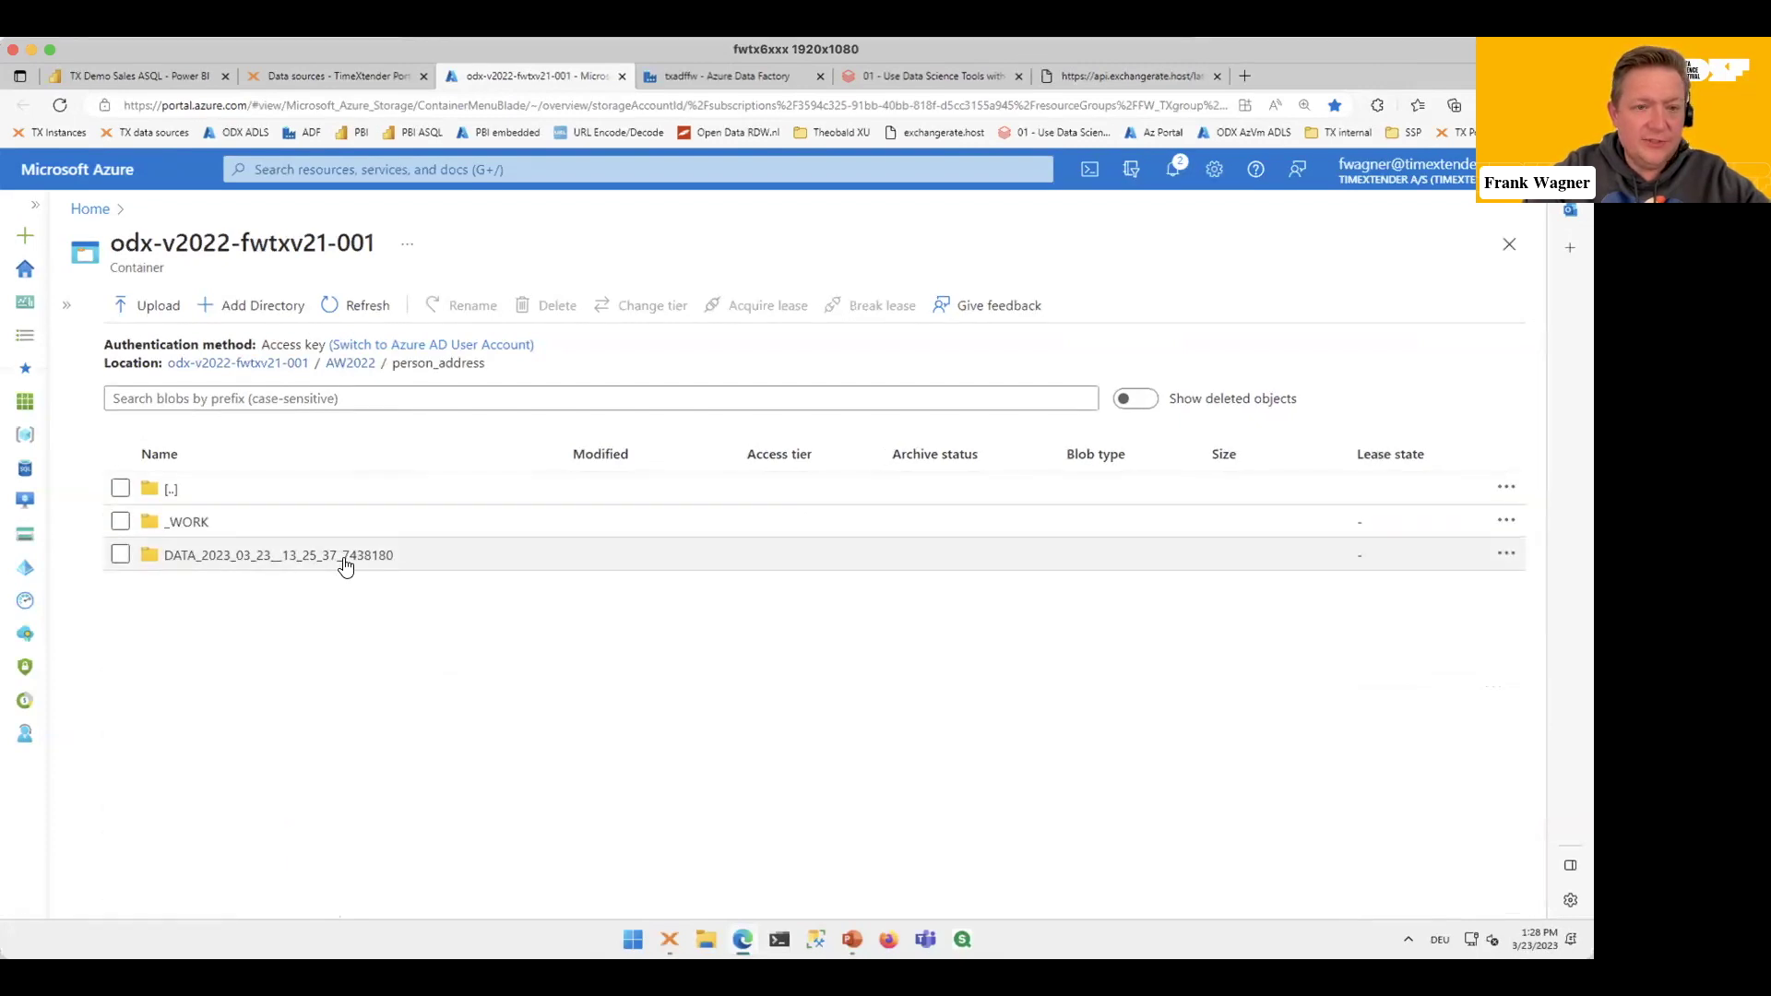
pyautogui.click(390, 557)
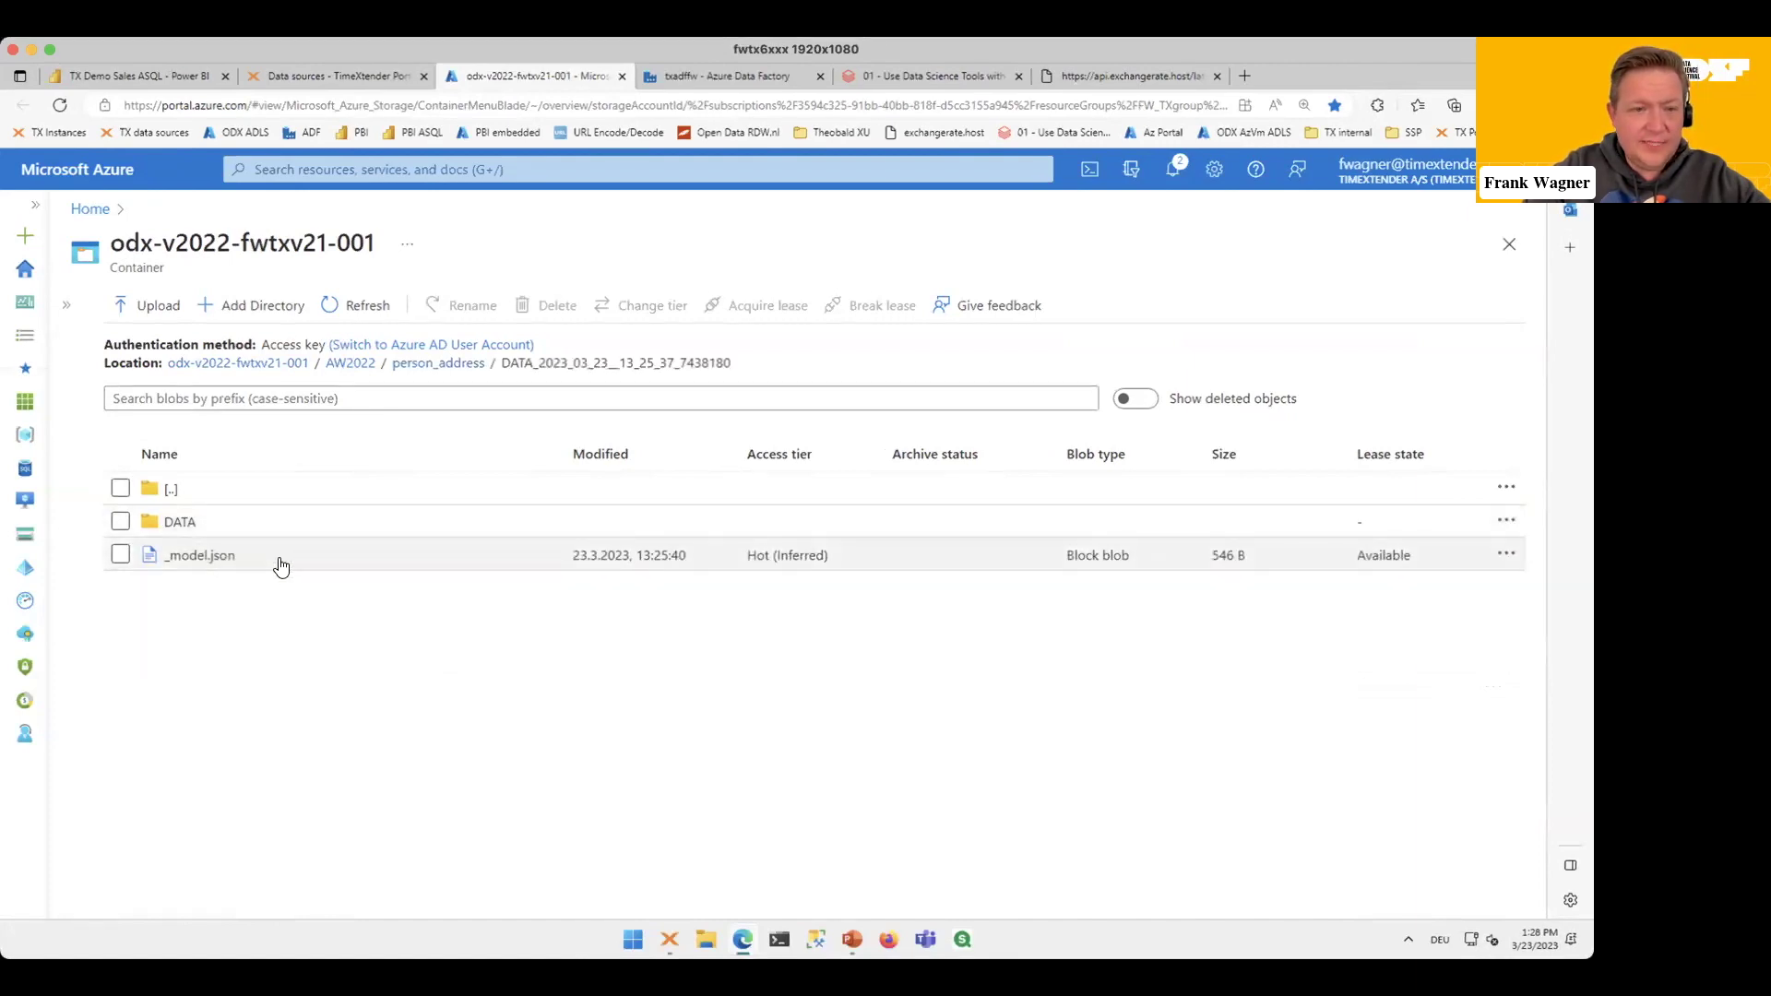
pyautogui.click(228, 525)
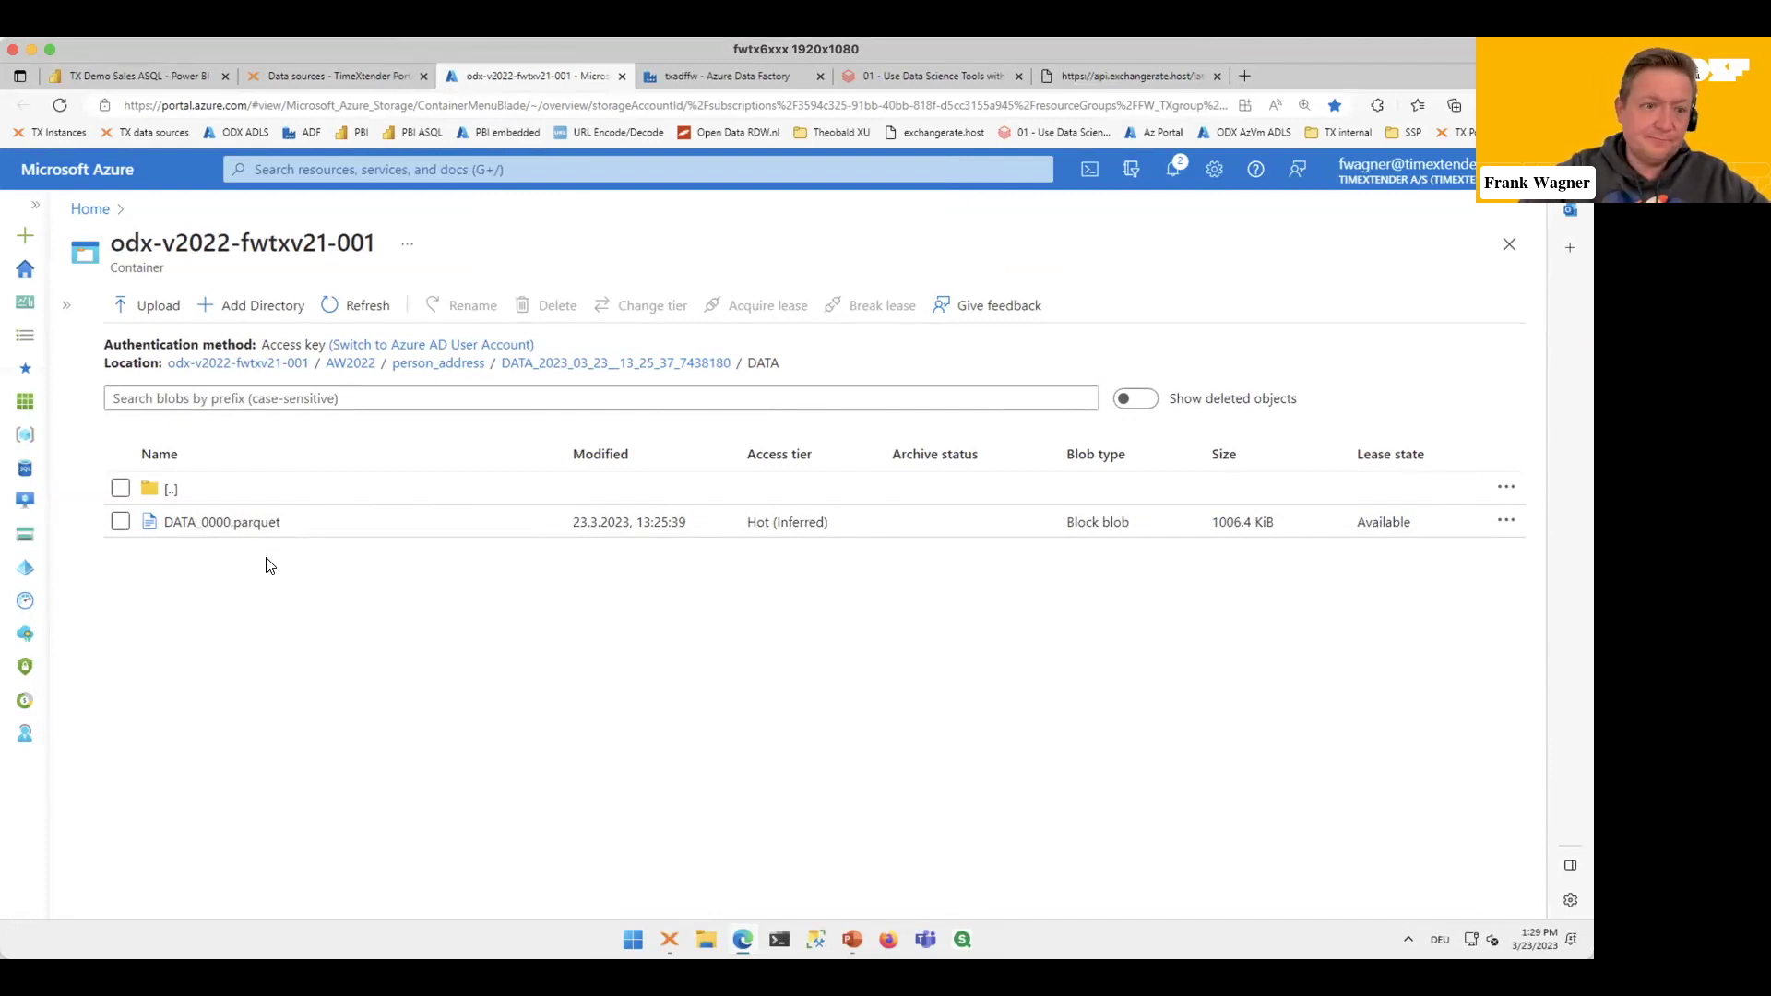
pyautogui.click(203, 496)
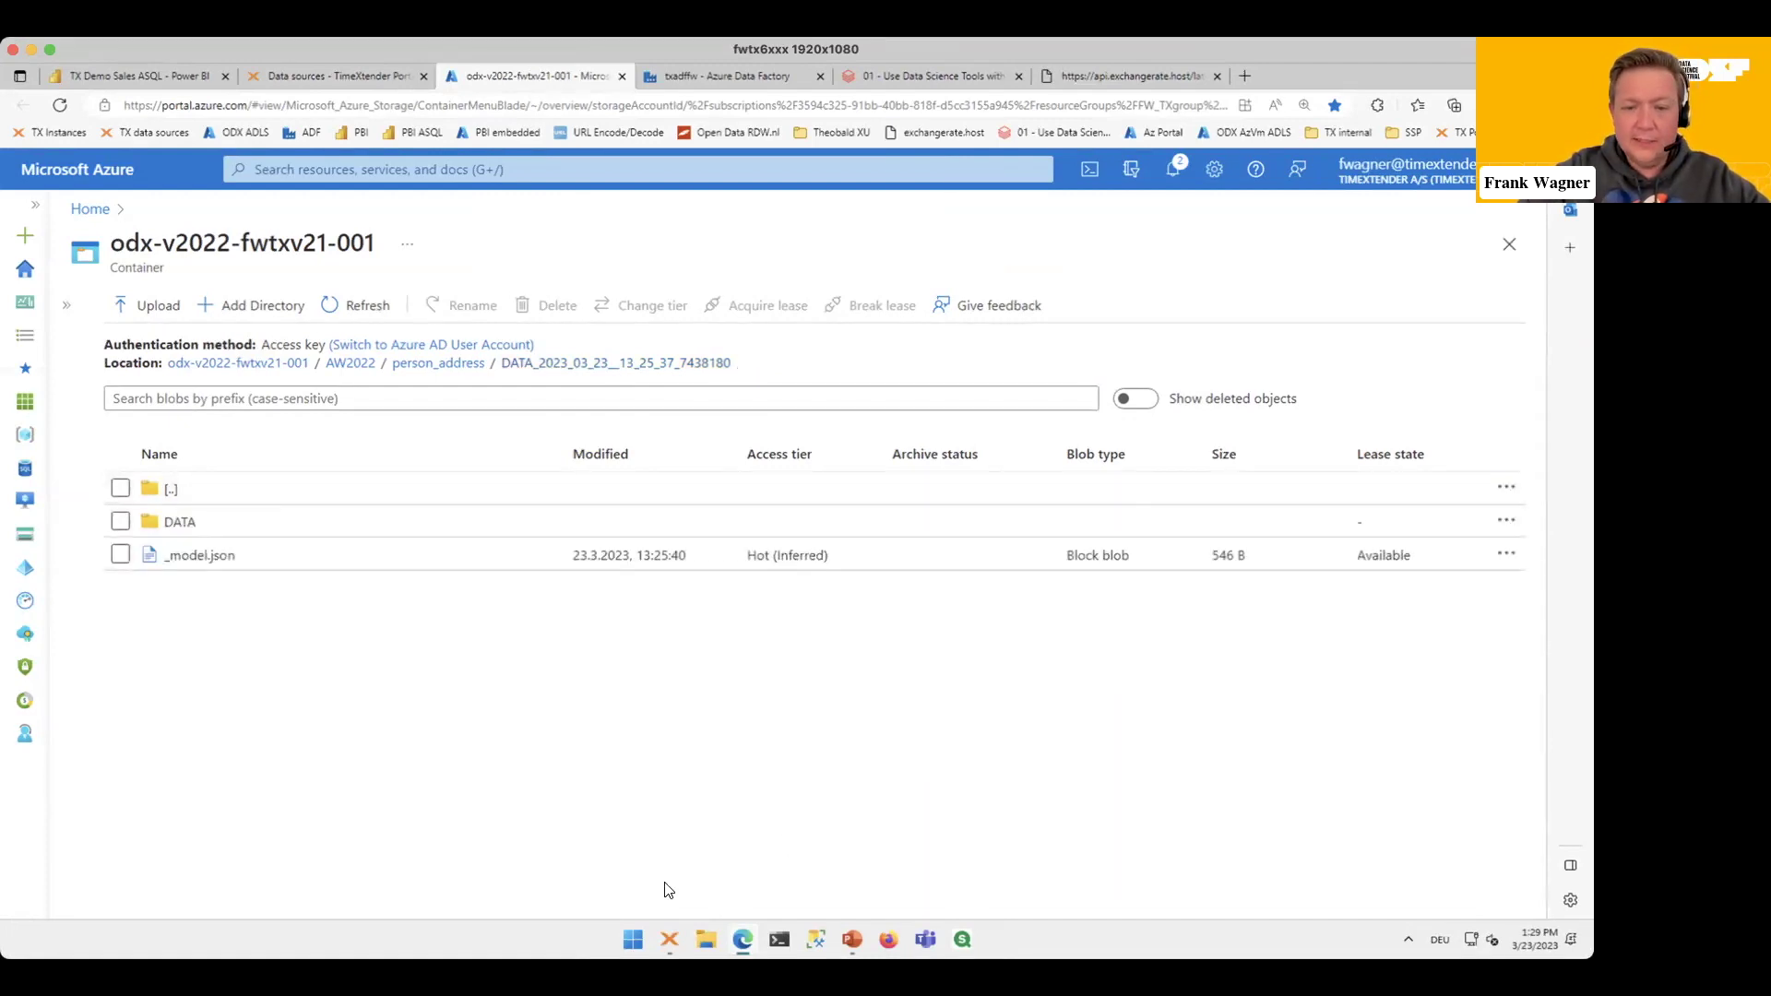
# Step: Switch back to TimeXtender and activate the Sales perspective of the MDW ASQL data warehouse, showing its MDW tables
pyautogui.click(670, 939)
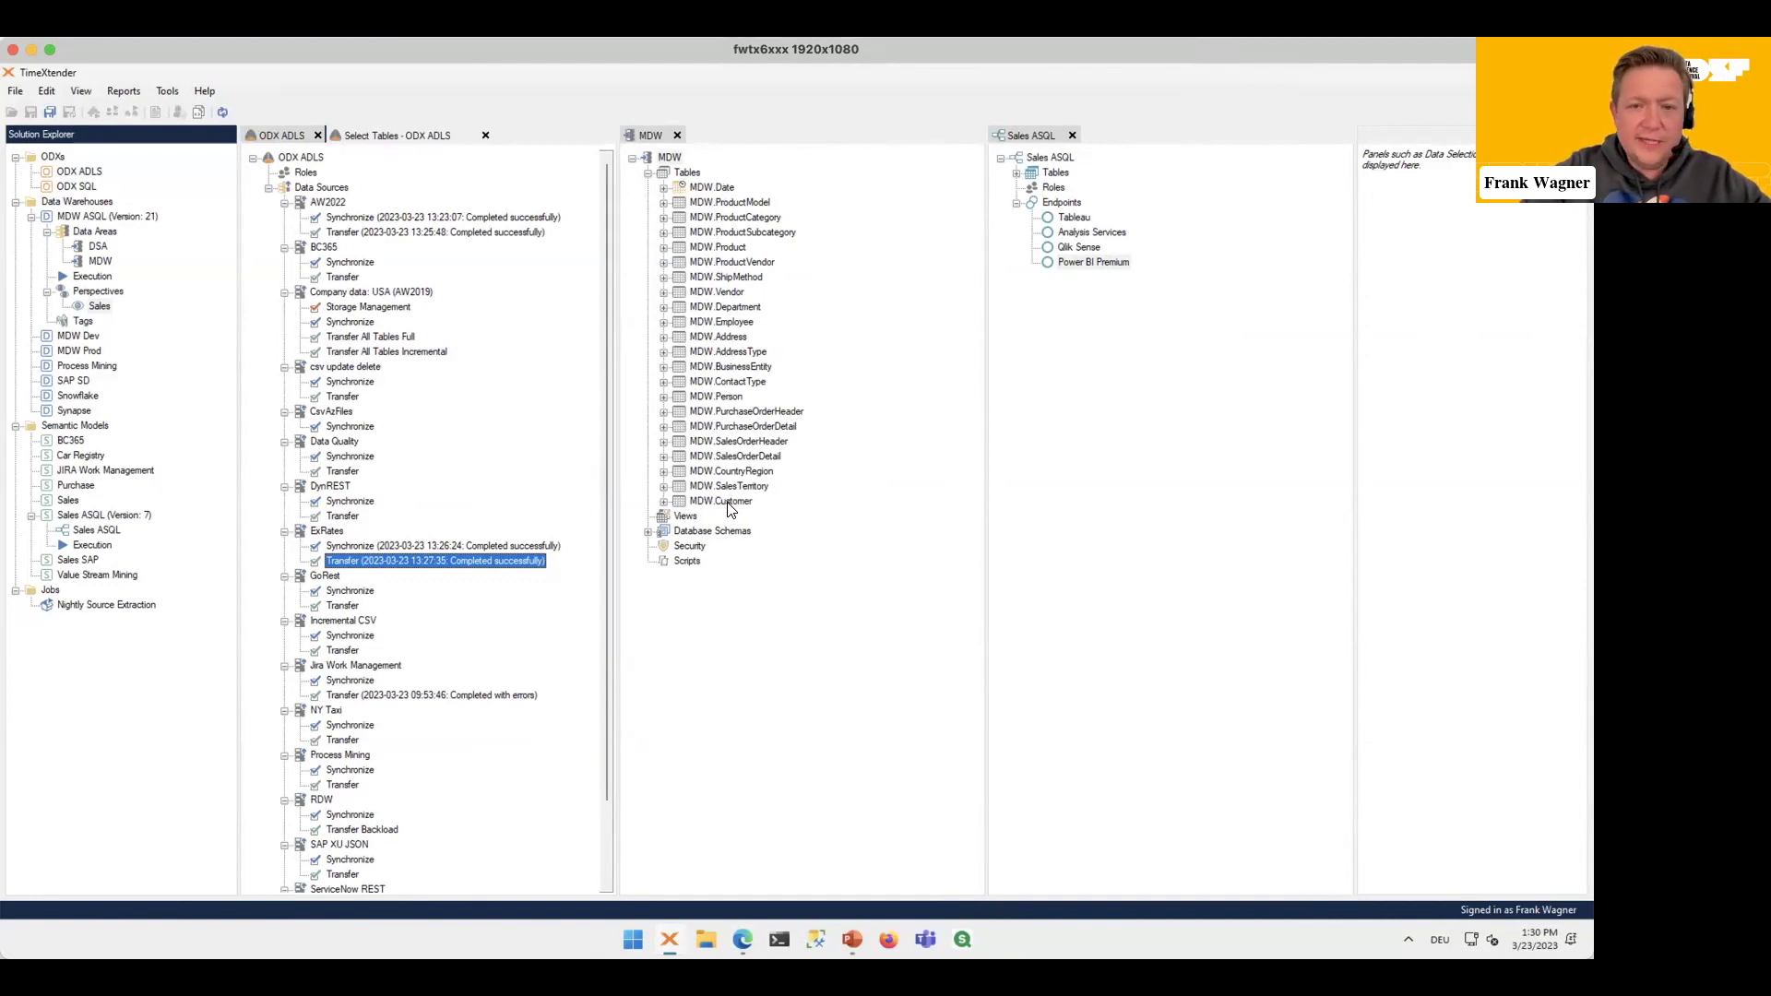
pyautogui.doubleClick(92, 308)
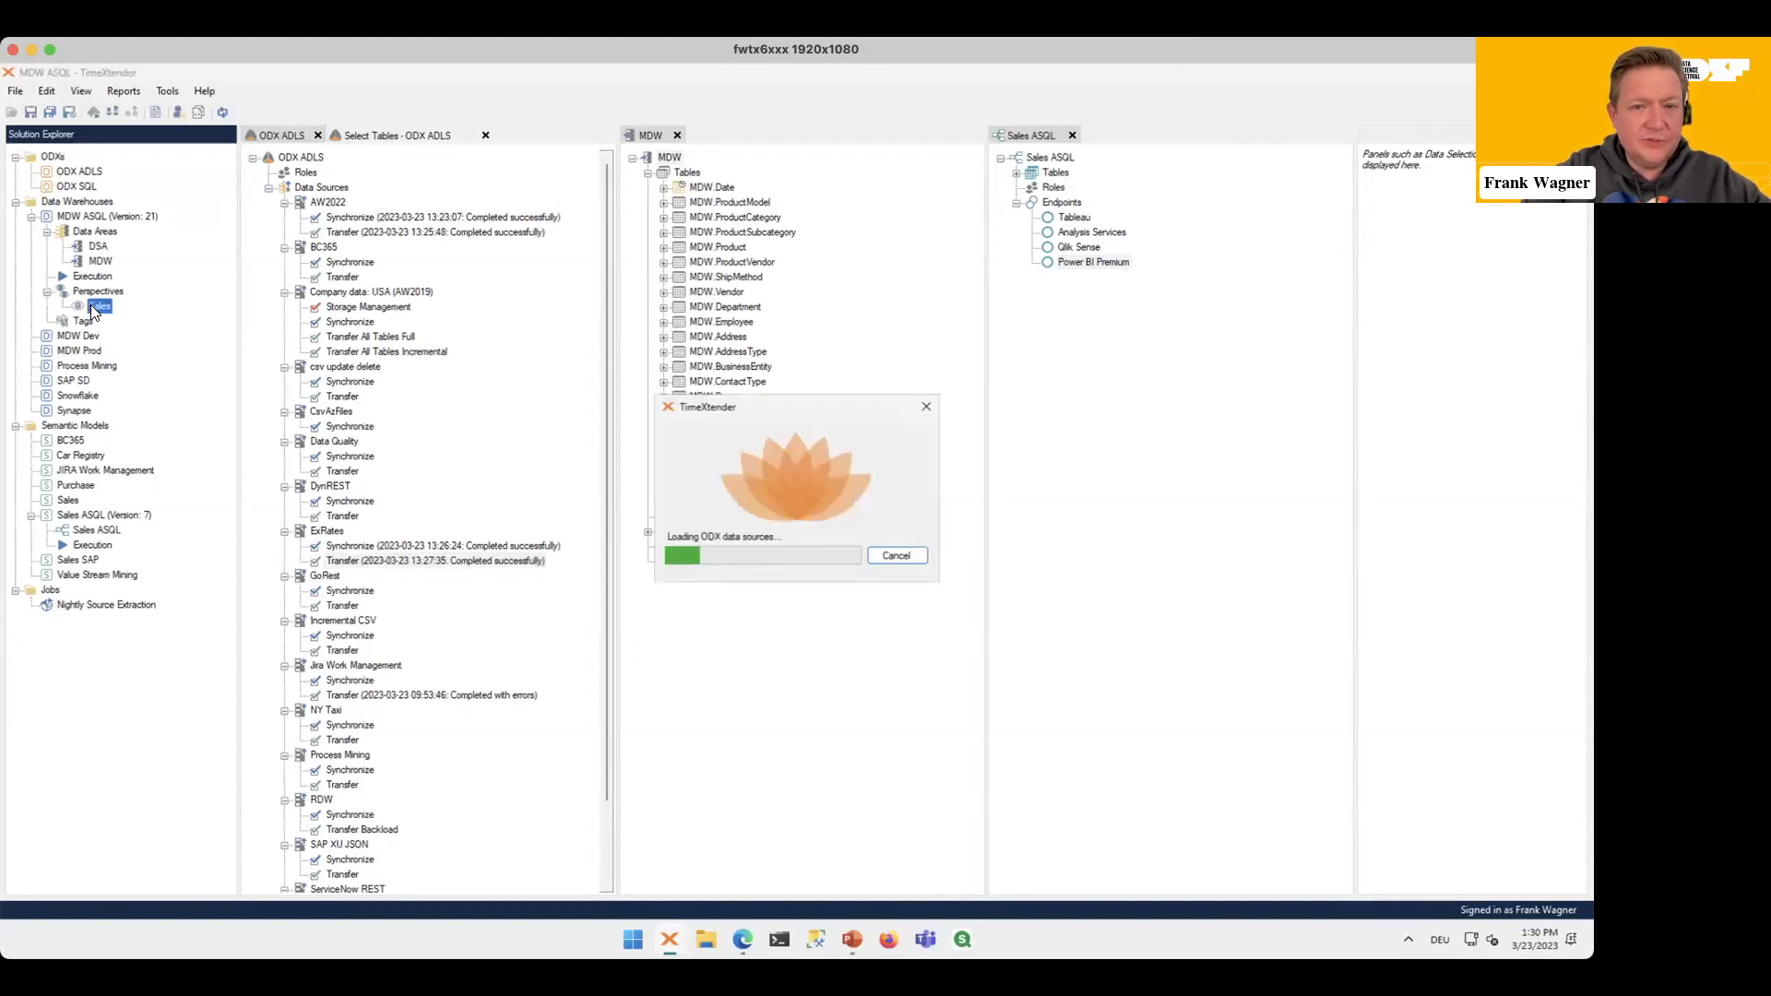
pyautogui.click(649, 177)
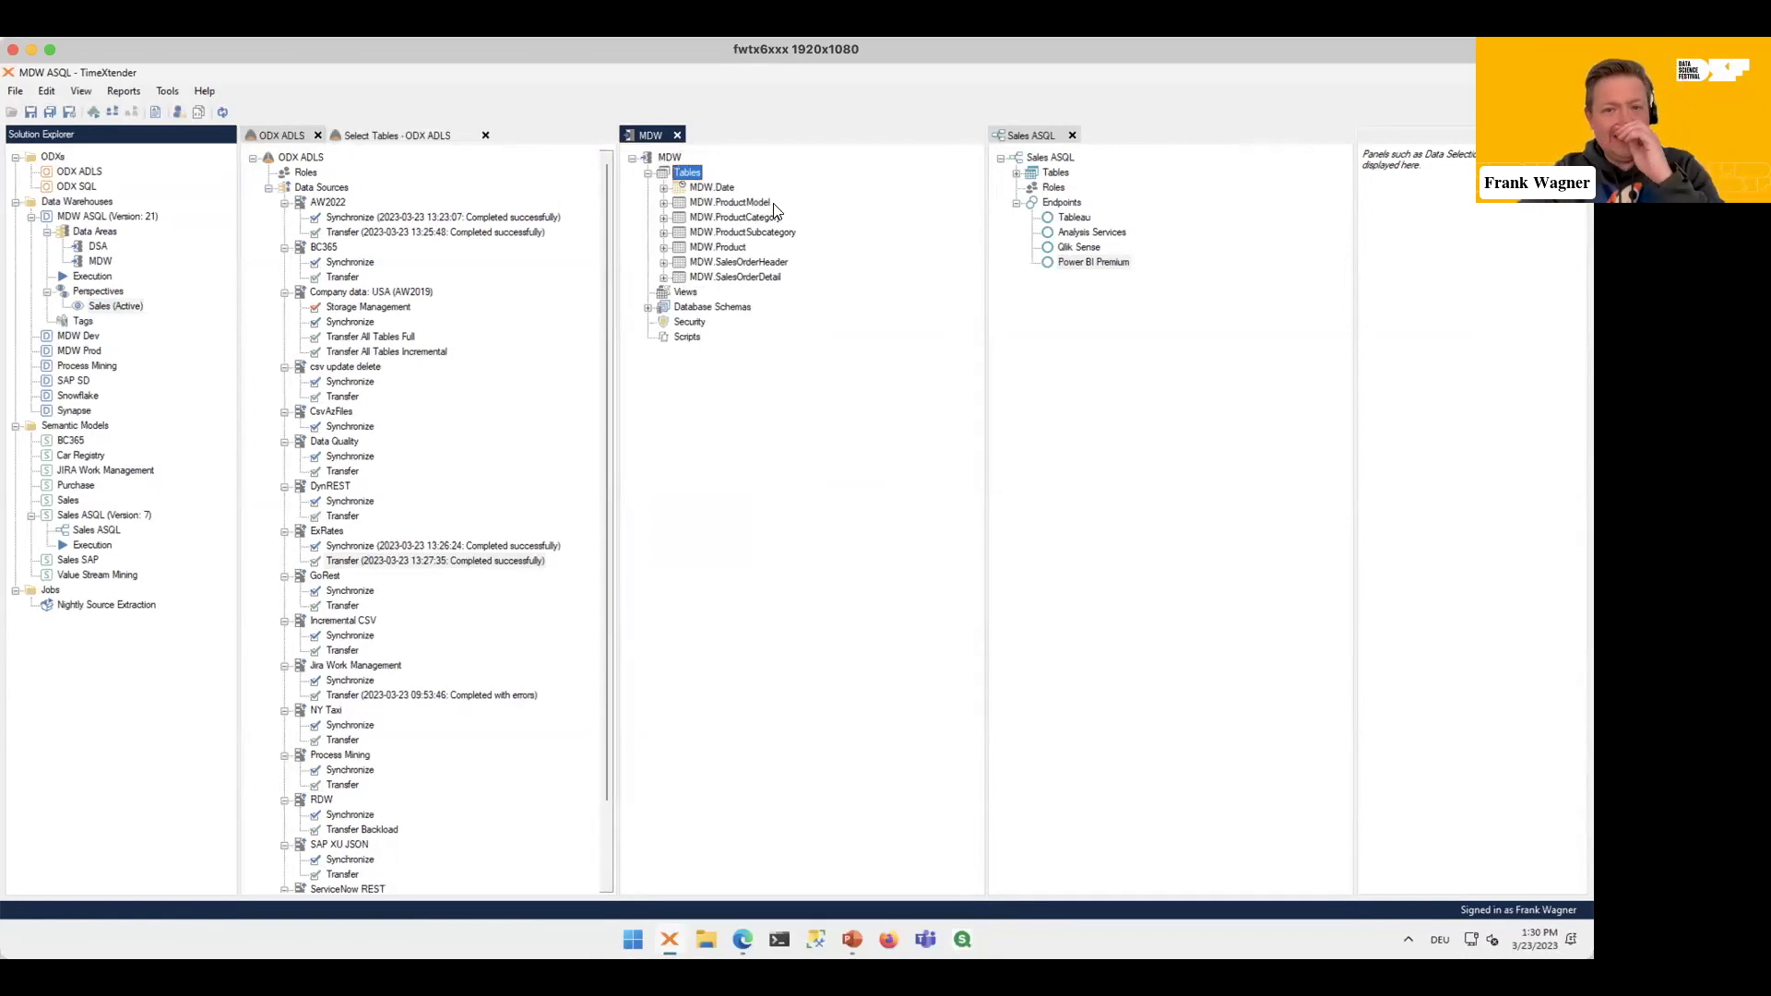
# Step: Examine the source mappings and system fields of the MDW.ProductModel table
pyautogui.click(664, 203)
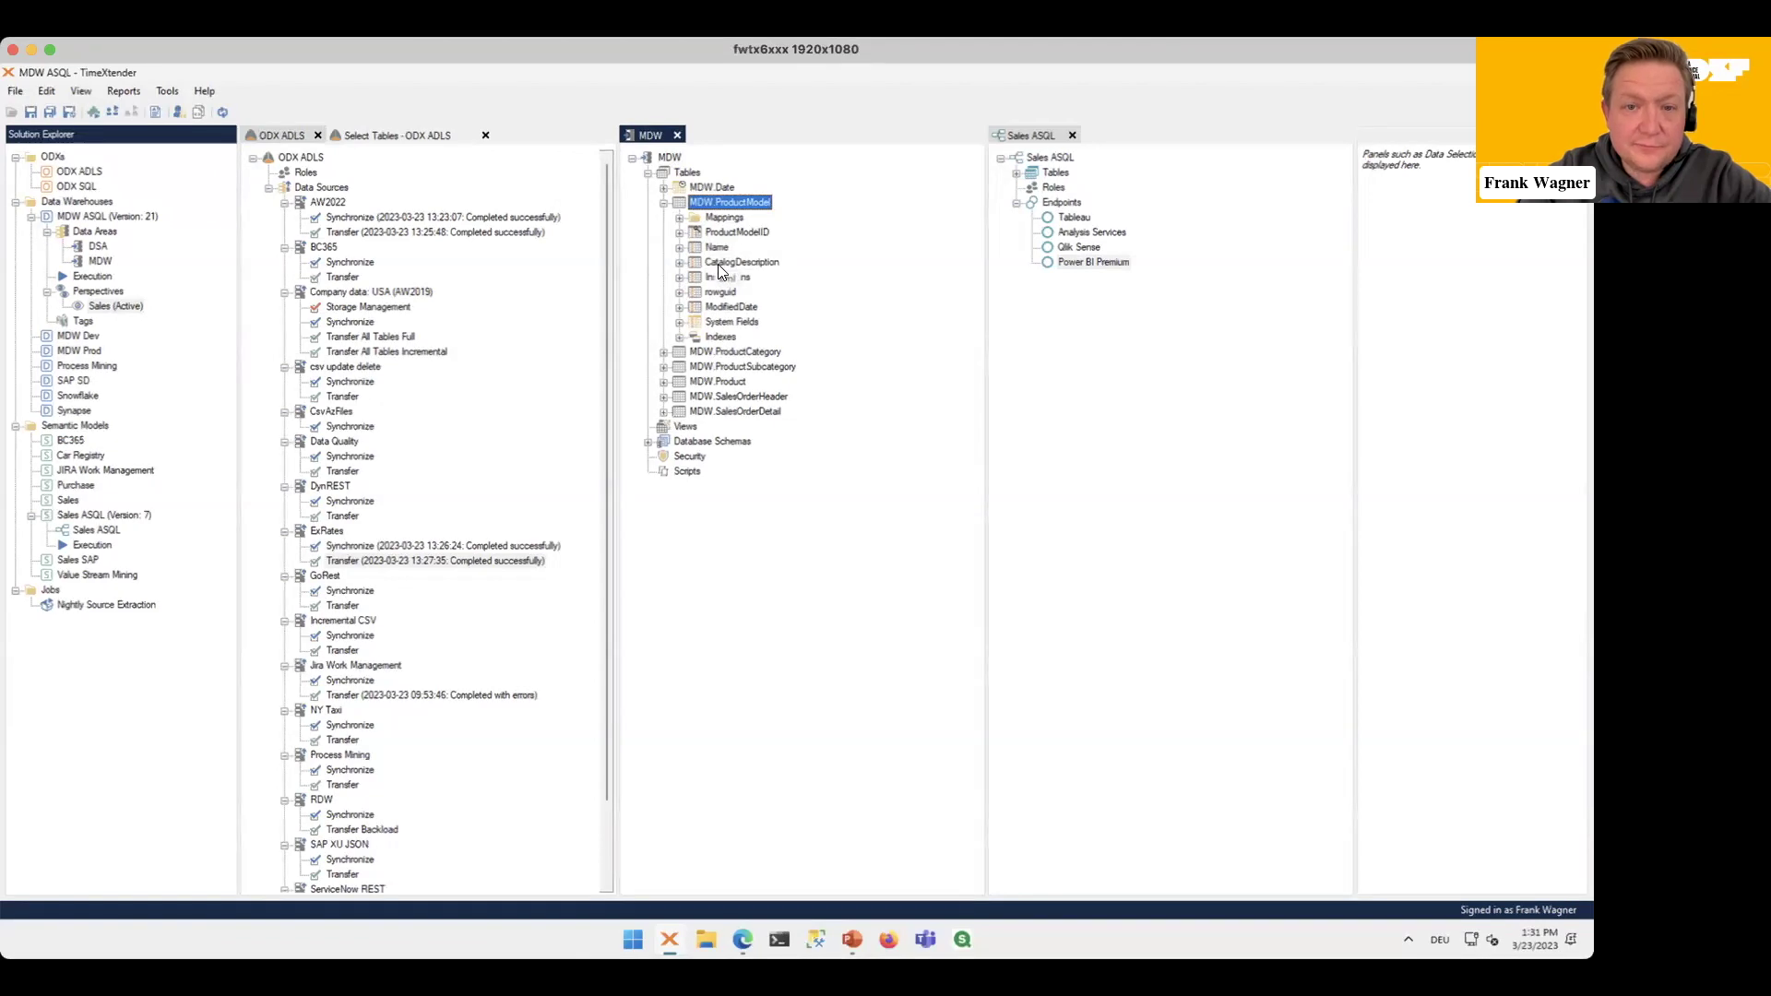
pyautogui.click(681, 219)
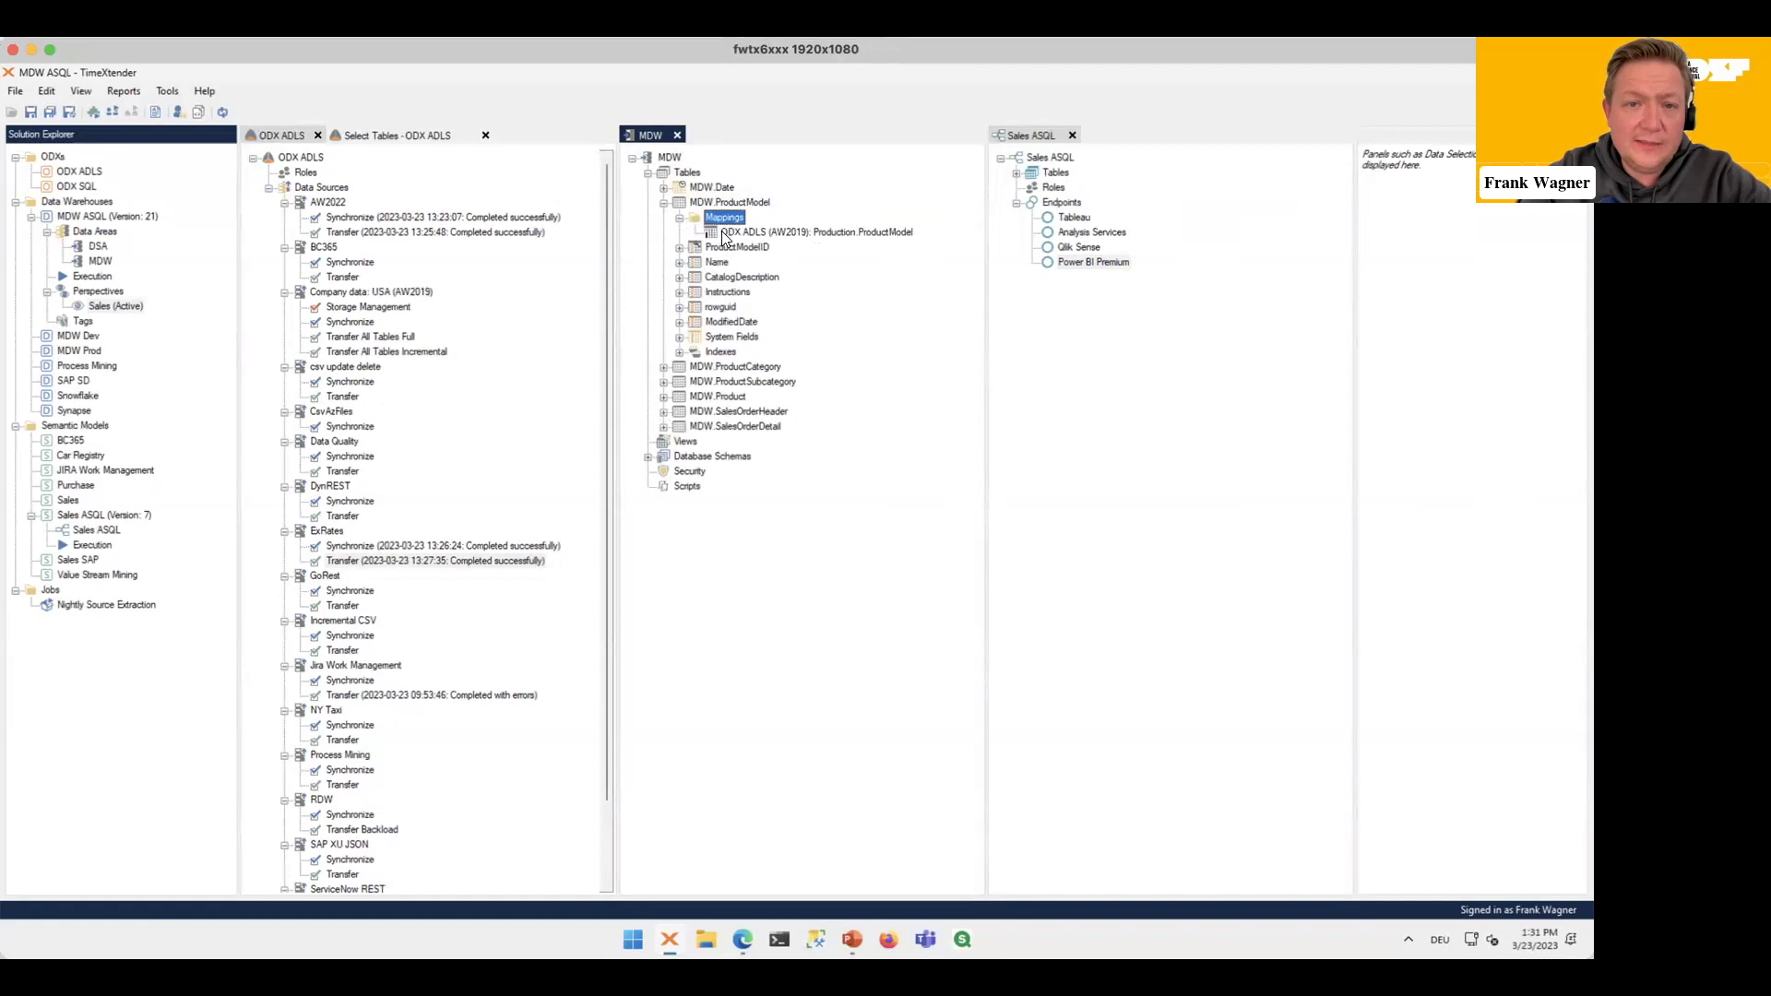
pyautogui.click(679, 338)
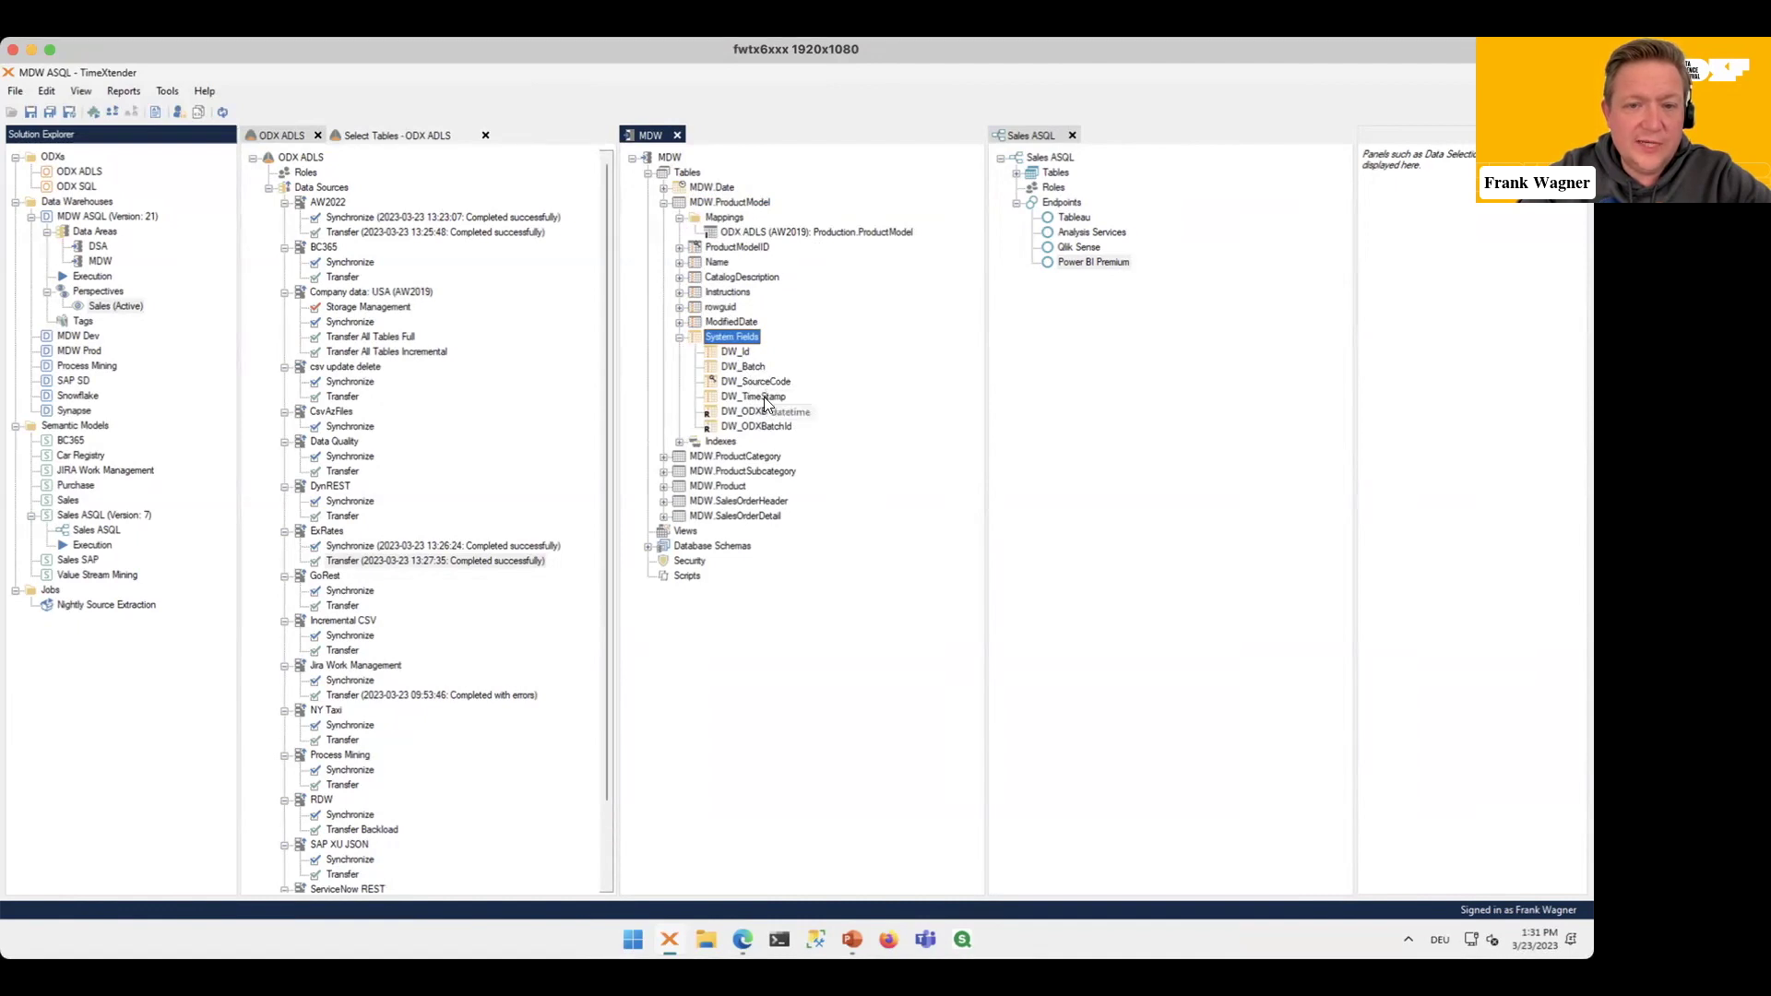
pyautogui.click(680, 338)
# Step: Search the AW2022 data source in ODX ADLS for tables named product
pyautogui.click(363, 139)
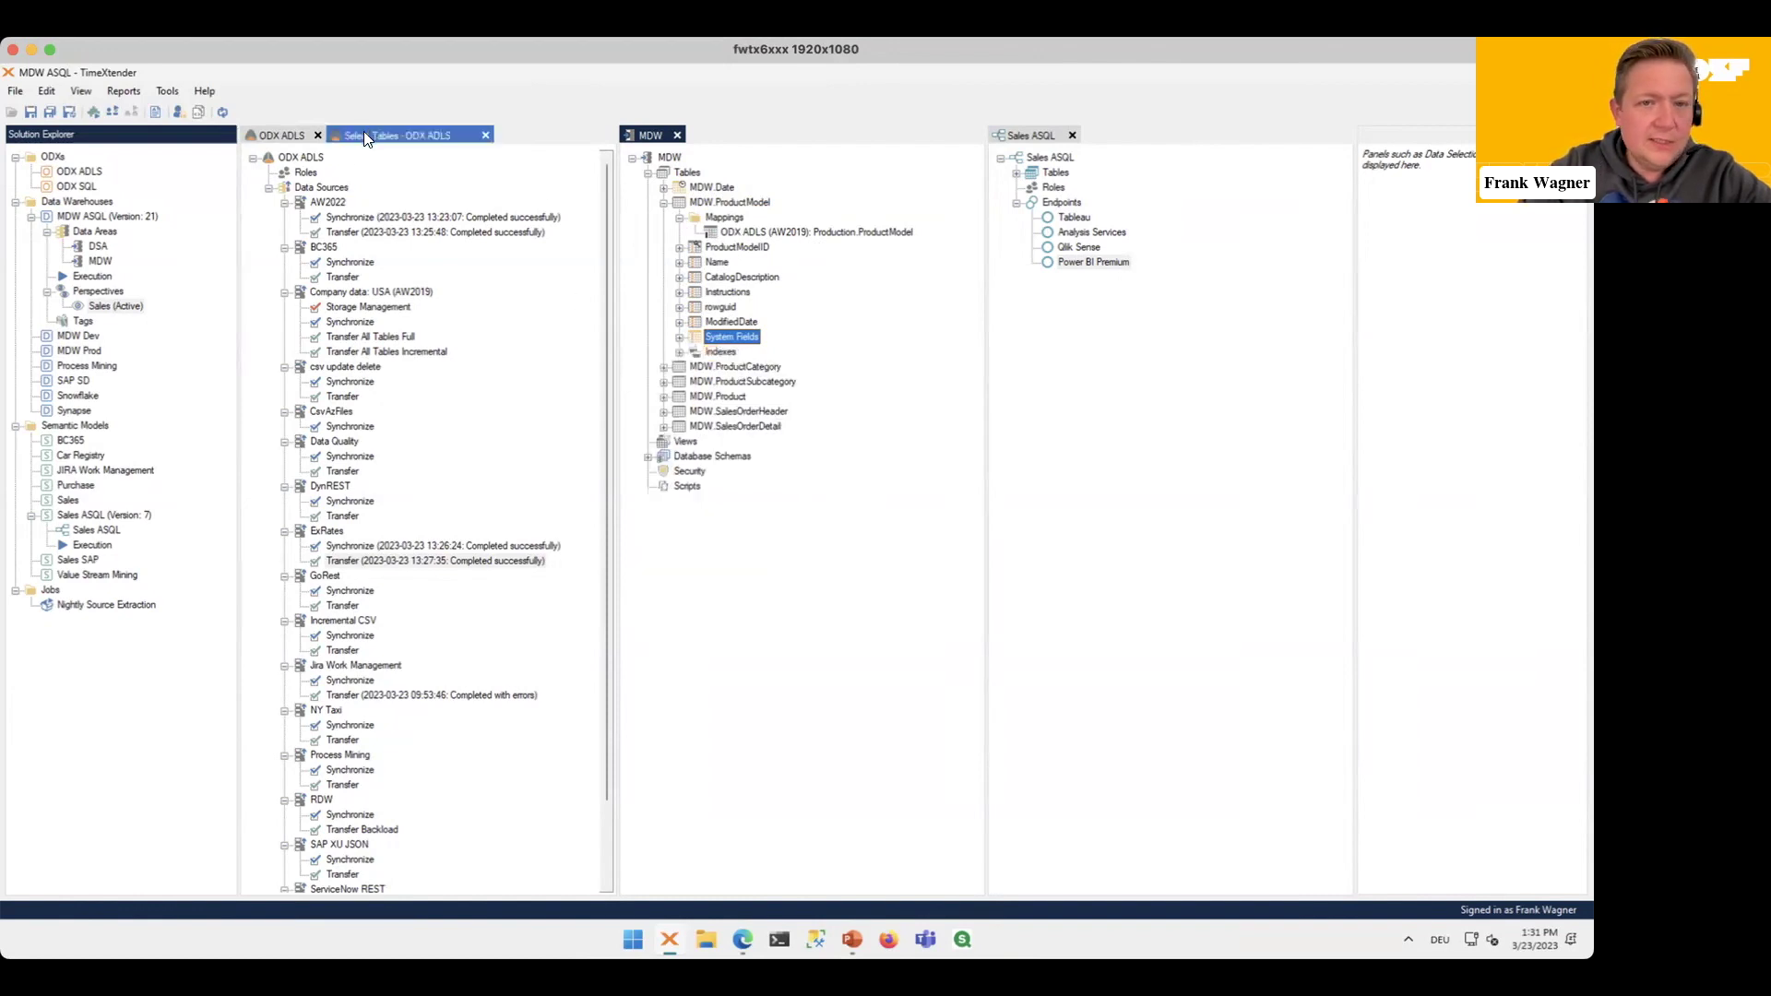
pyautogui.click(378, 167)
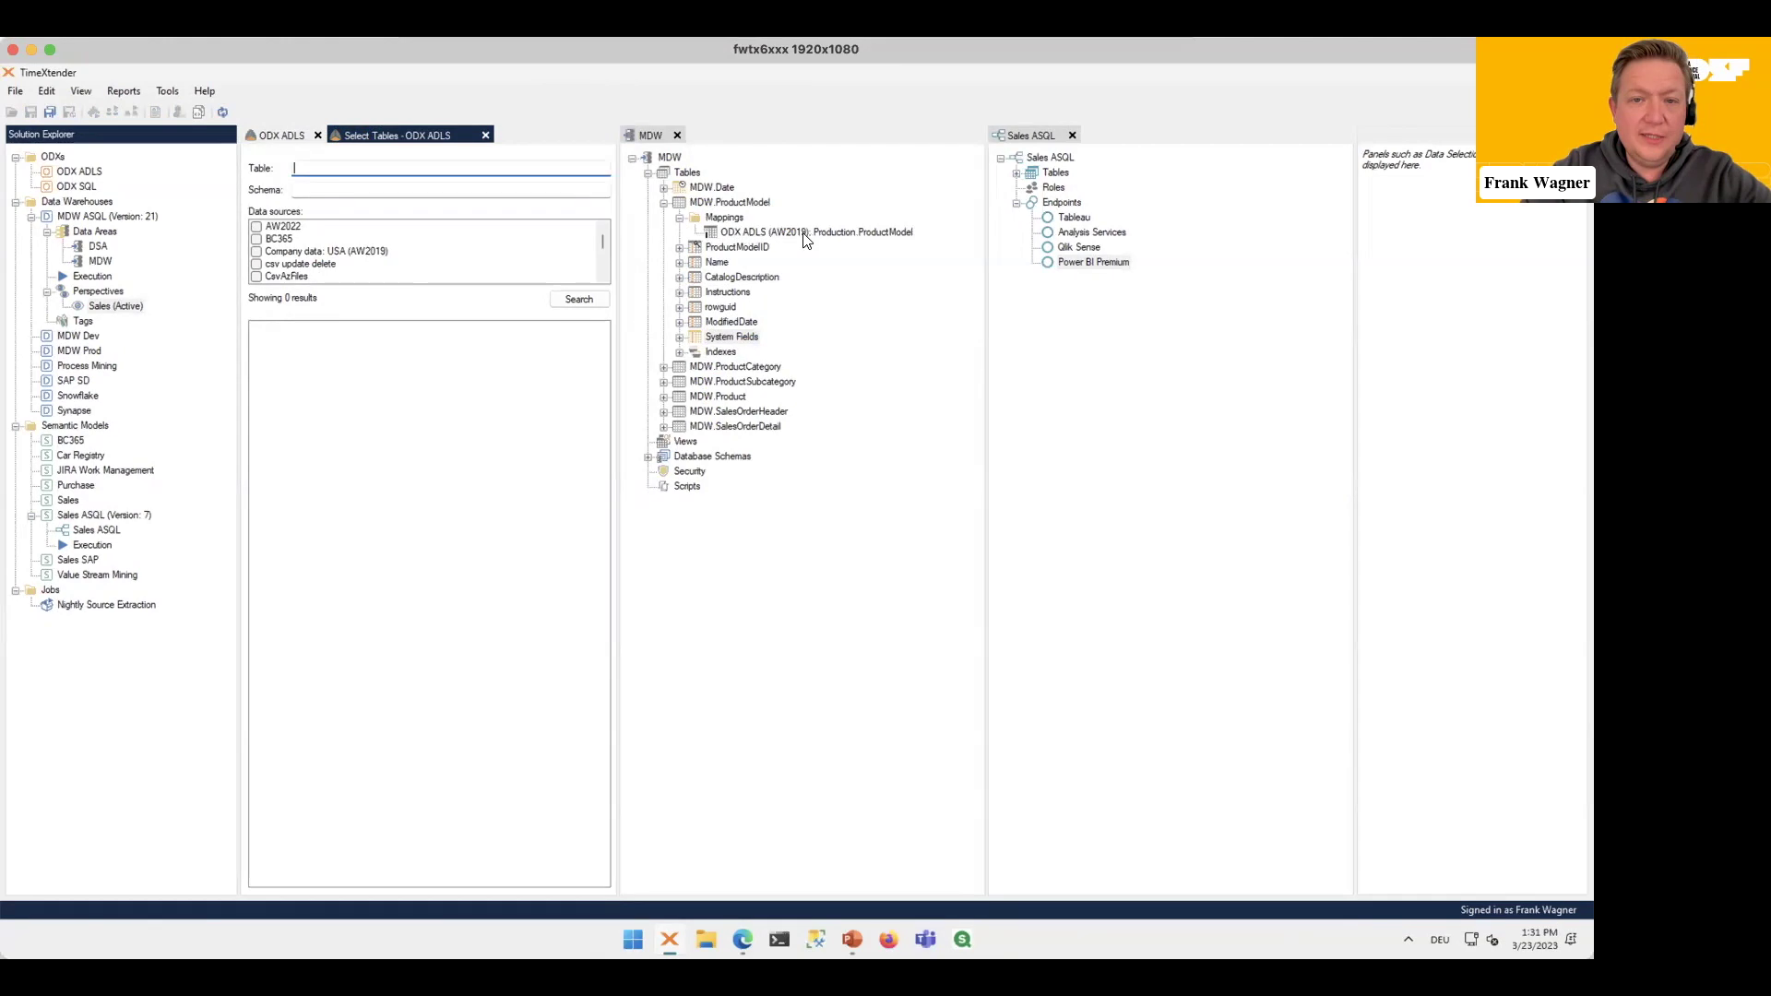
pyautogui.click(260, 231)
pyautogui.click(260, 231)
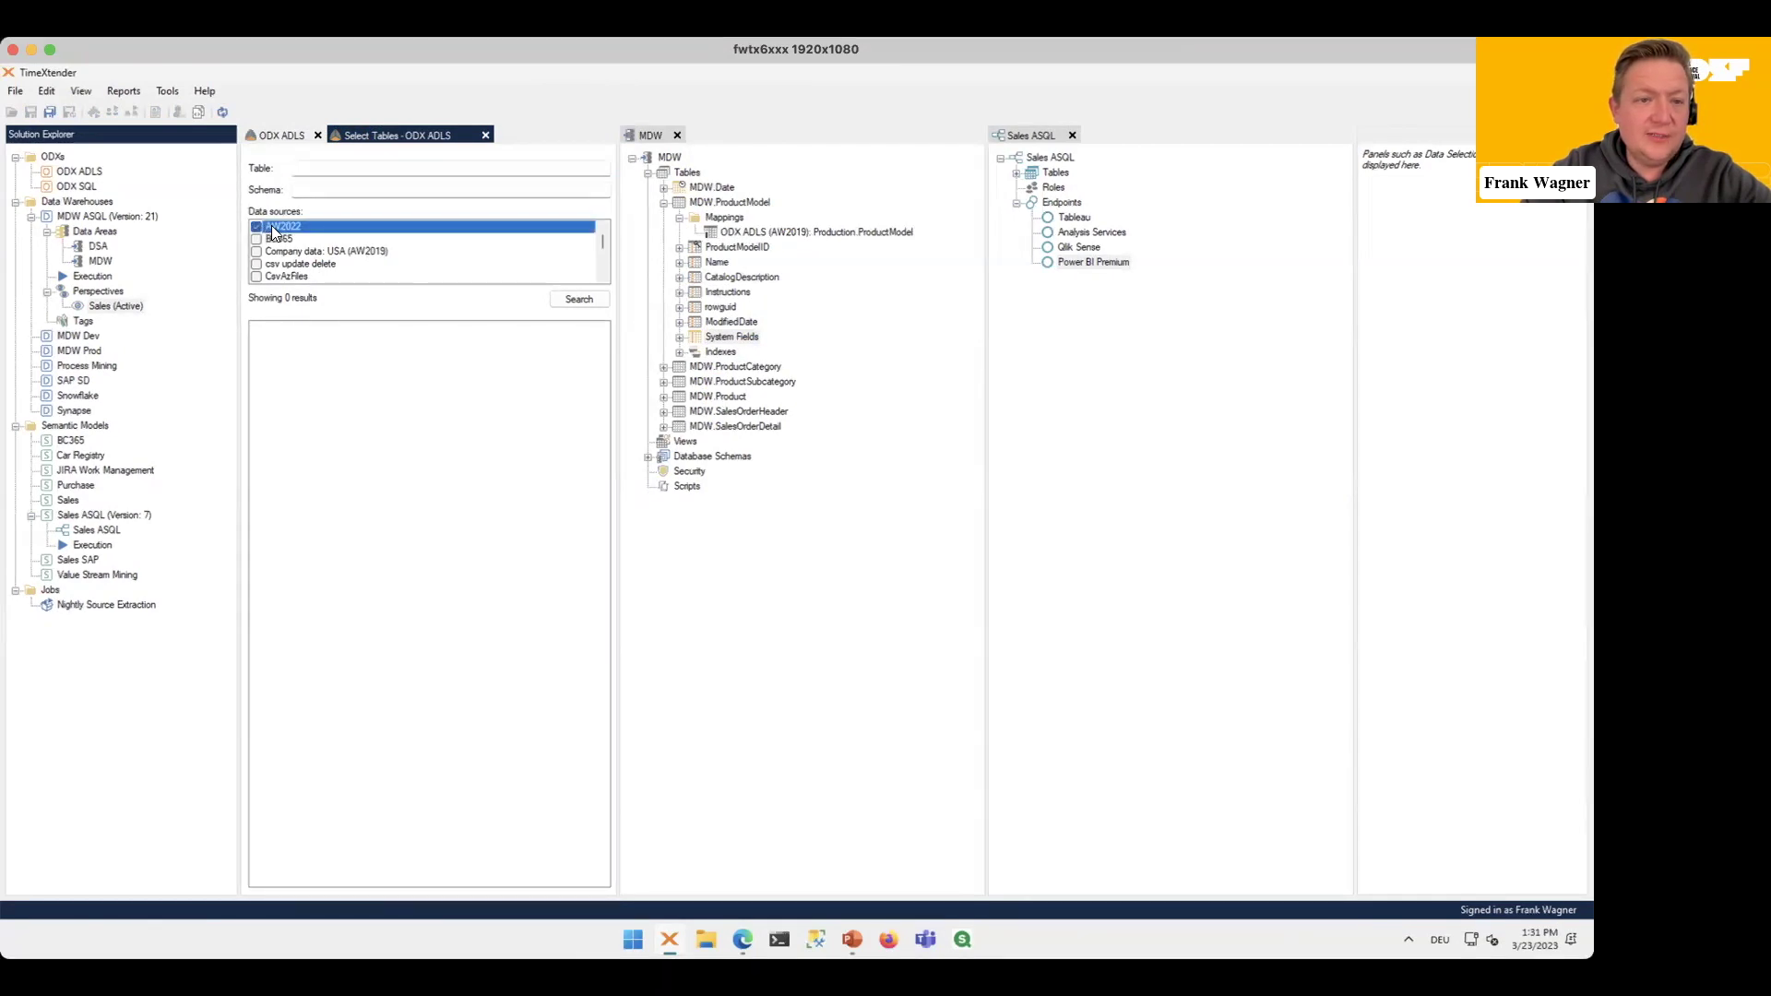
pyautogui.click(368, 170)
pyautogui.write('product')
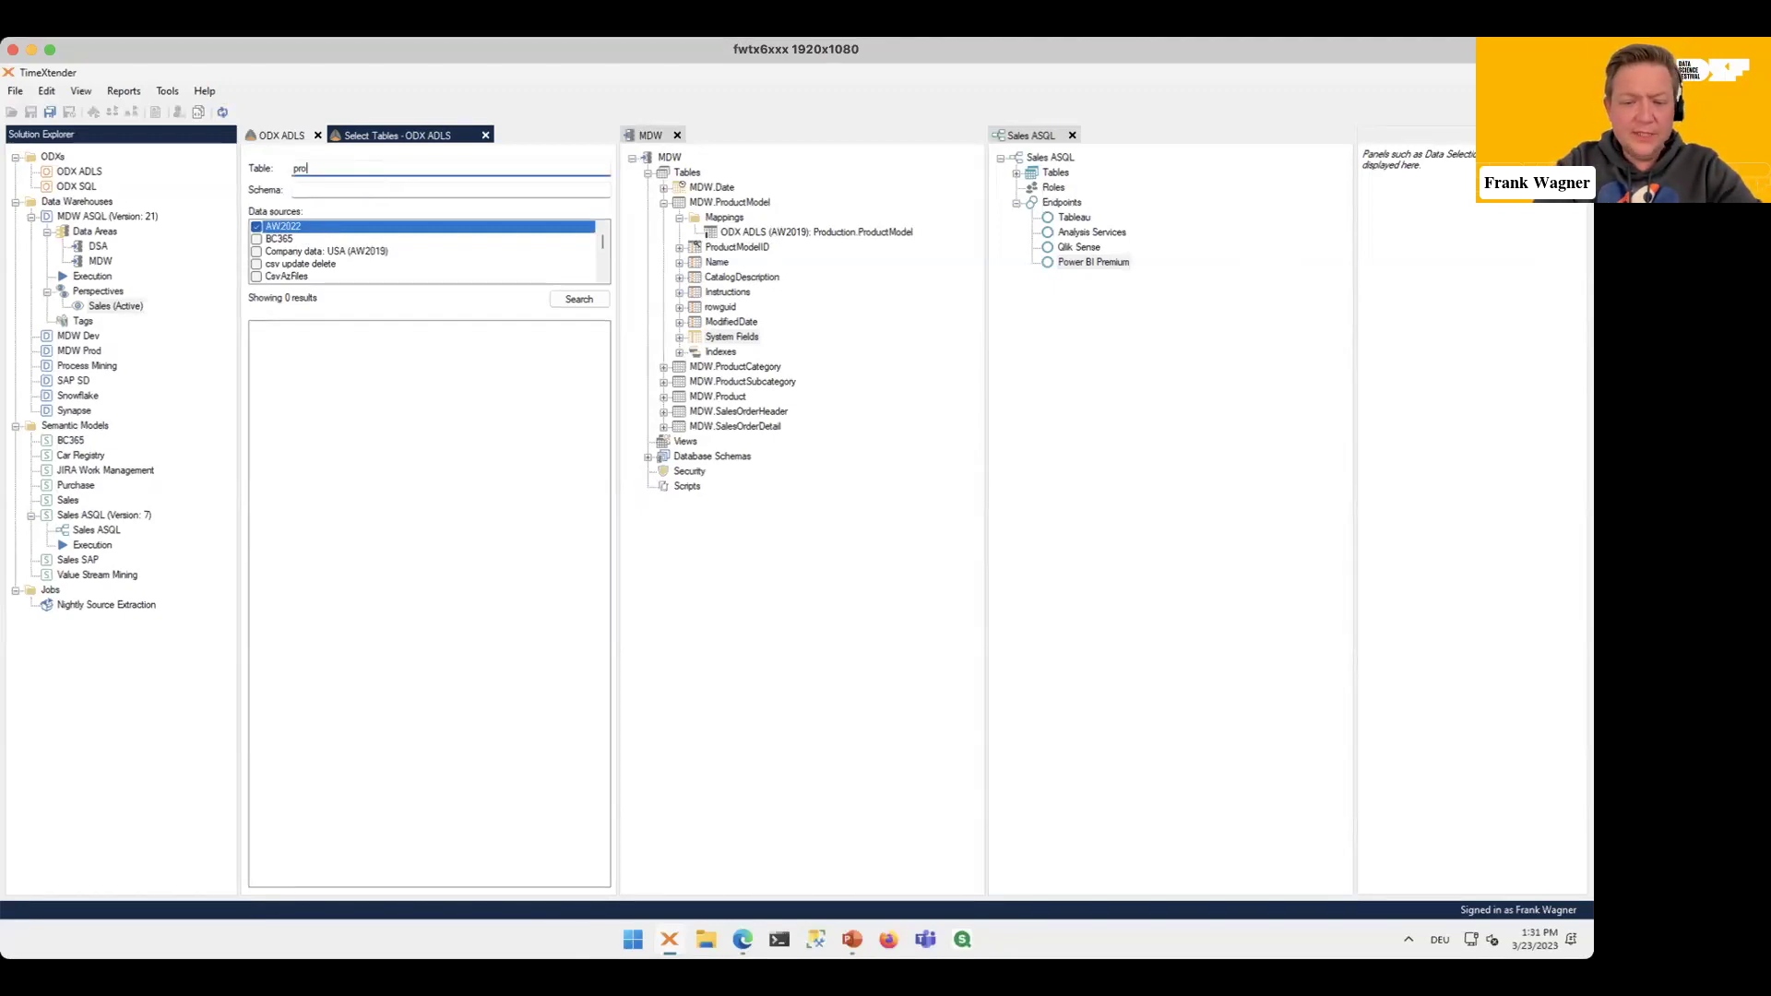
pyautogui.press('Return')
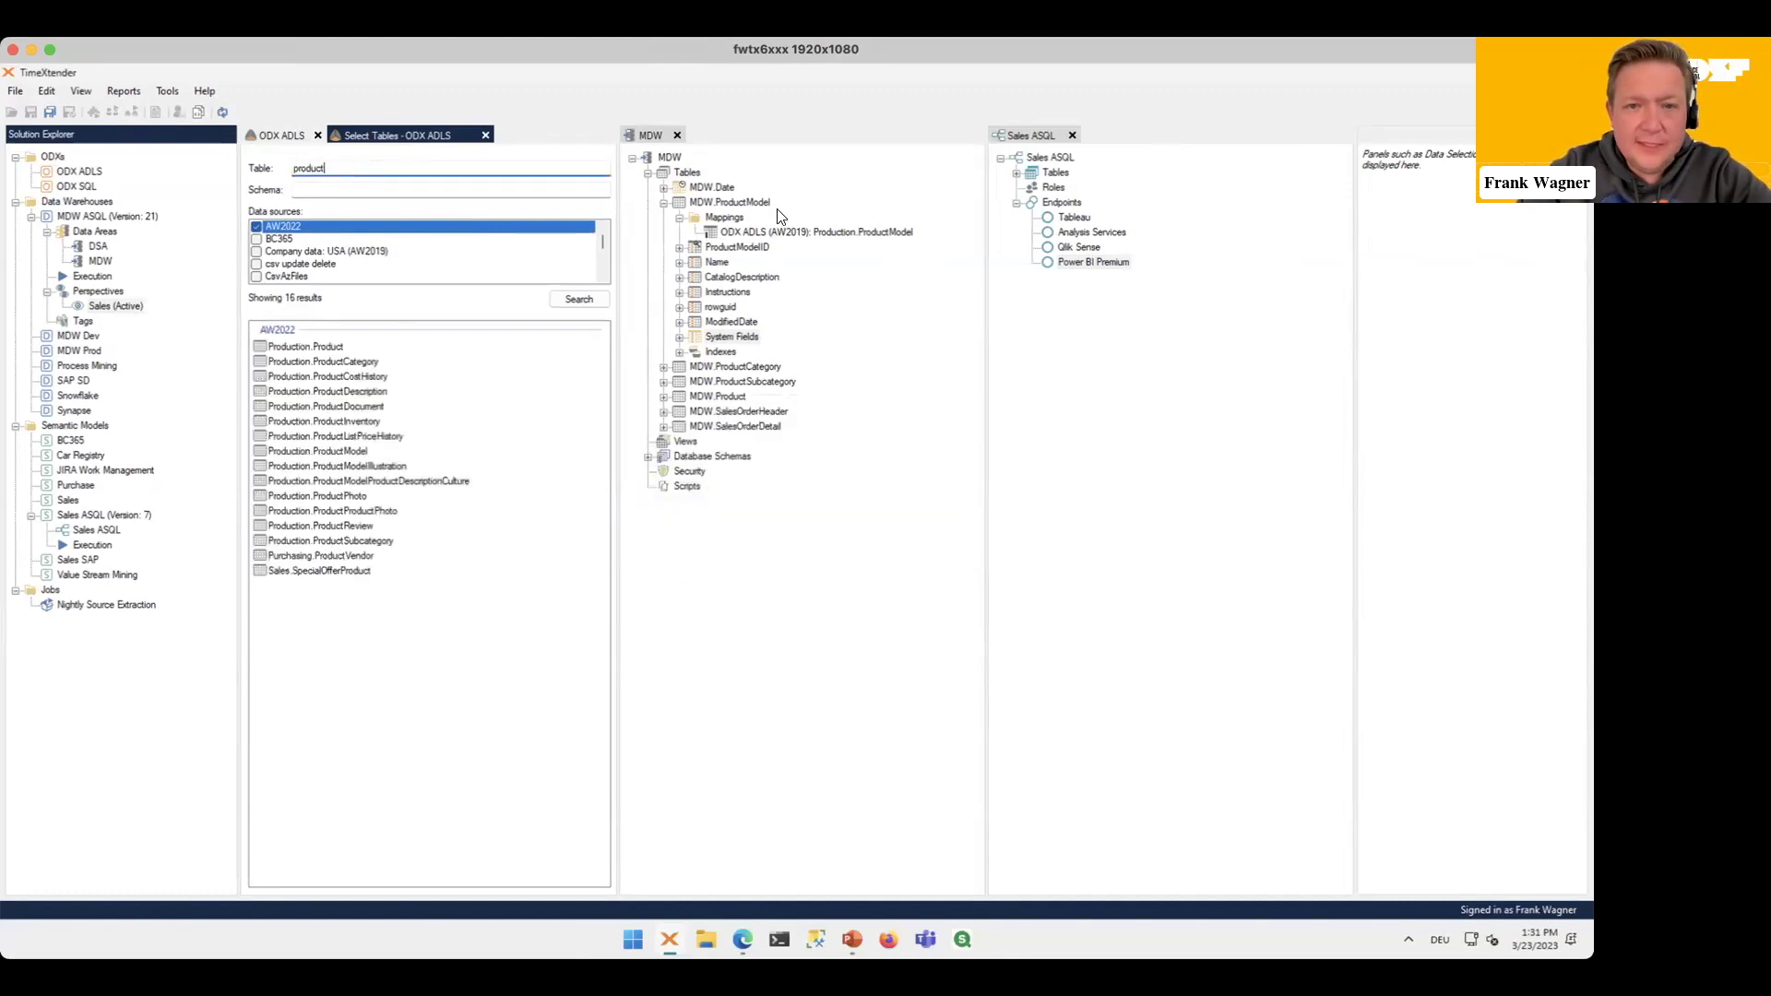
# Step: Map AW2022's Production.ProductModel table onto MDW.ProductModel using smart synchronization
pyautogui.click(338, 451)
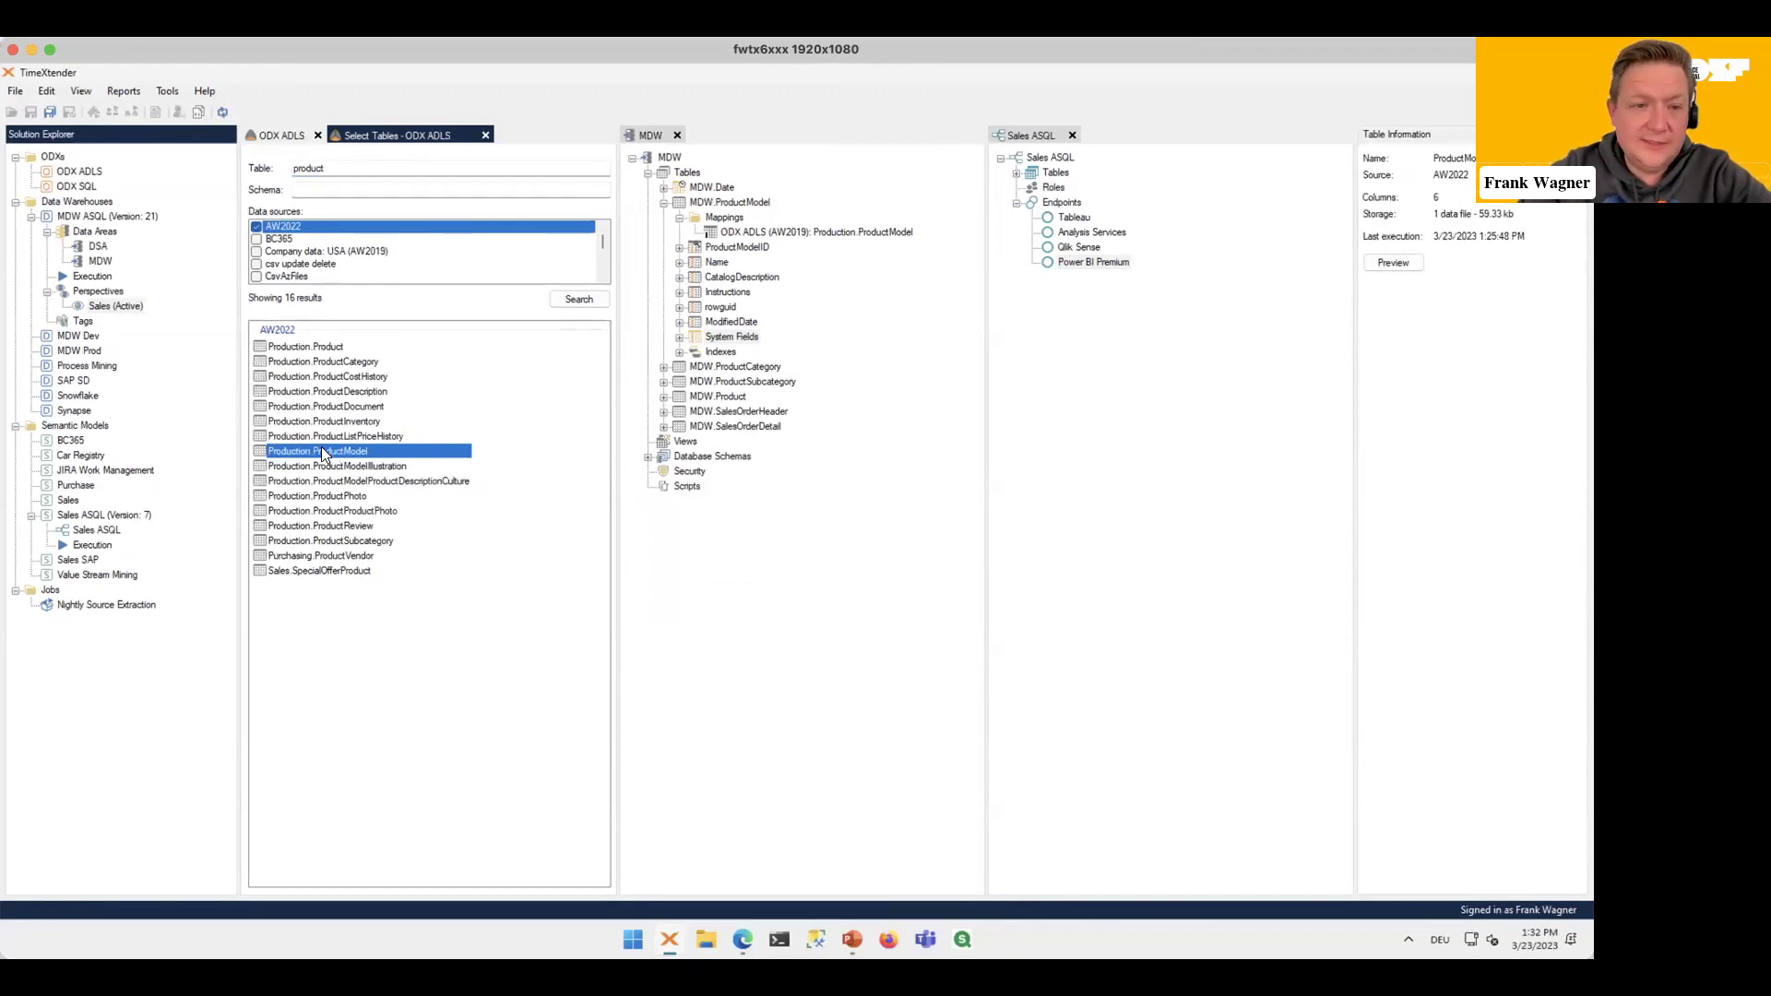
pyautogui.rightClick(693, 177)
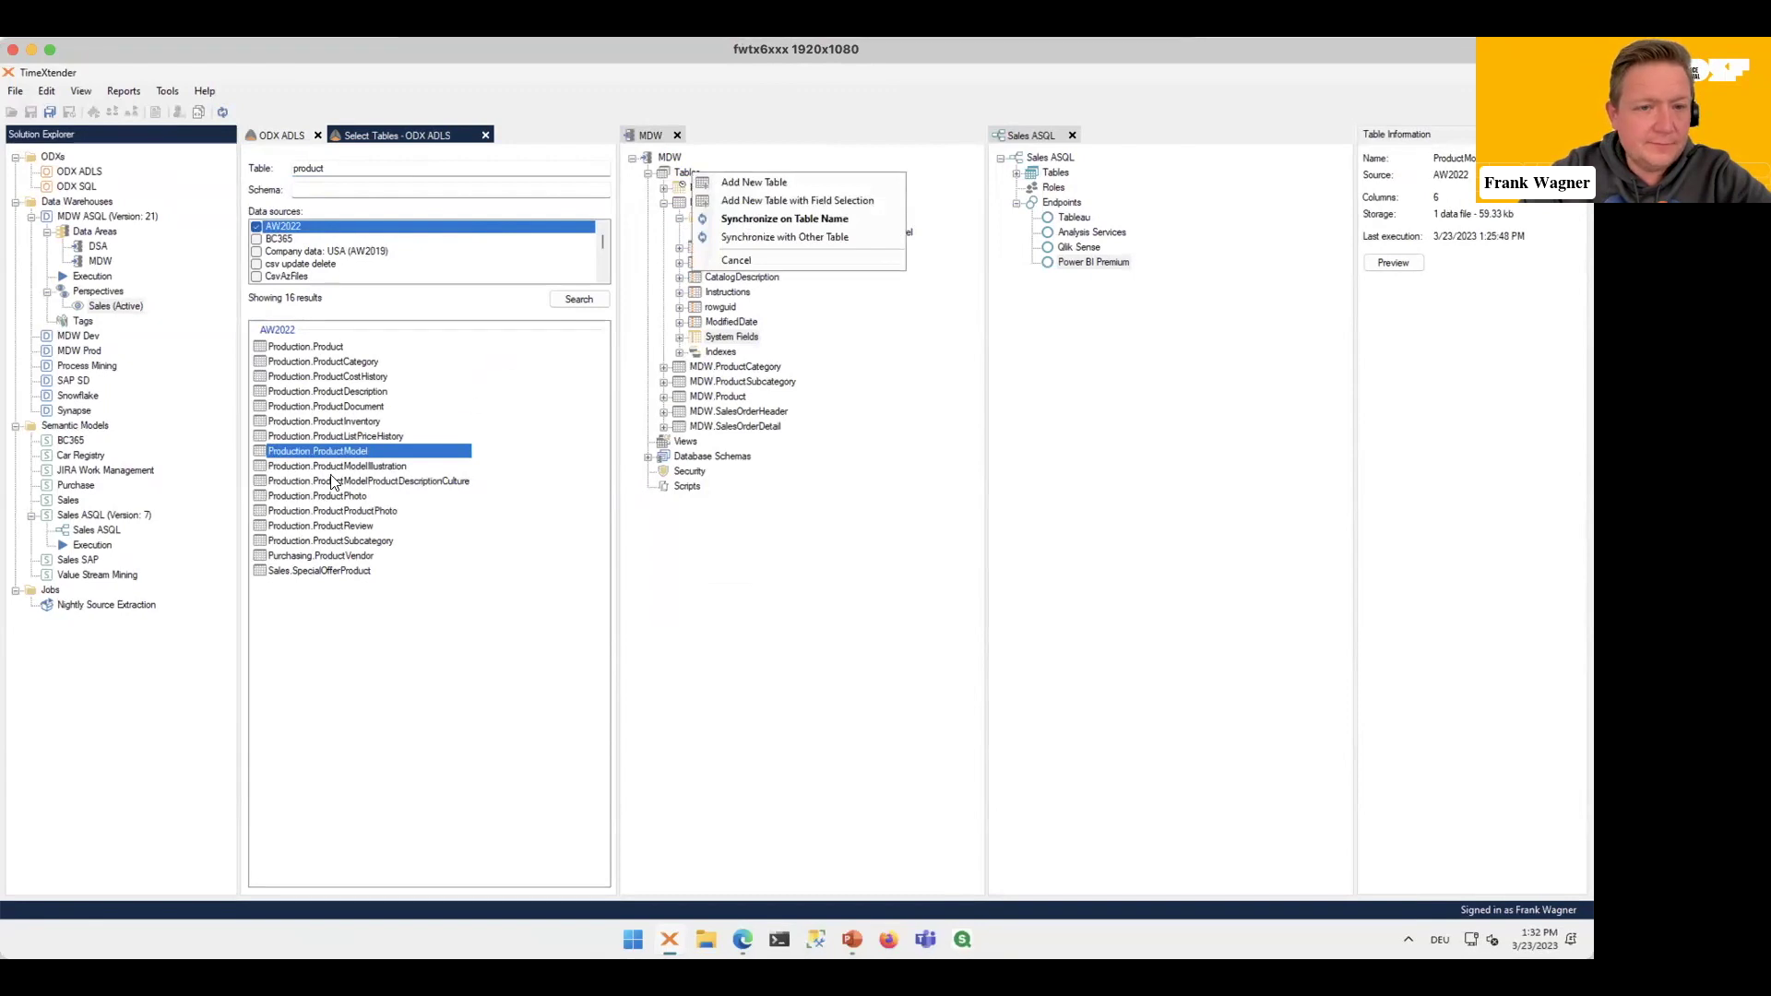
pyautogui.press('Escape')
pyautogui.moveTo(318, 451); pyautogui.dragTo(717, 203)
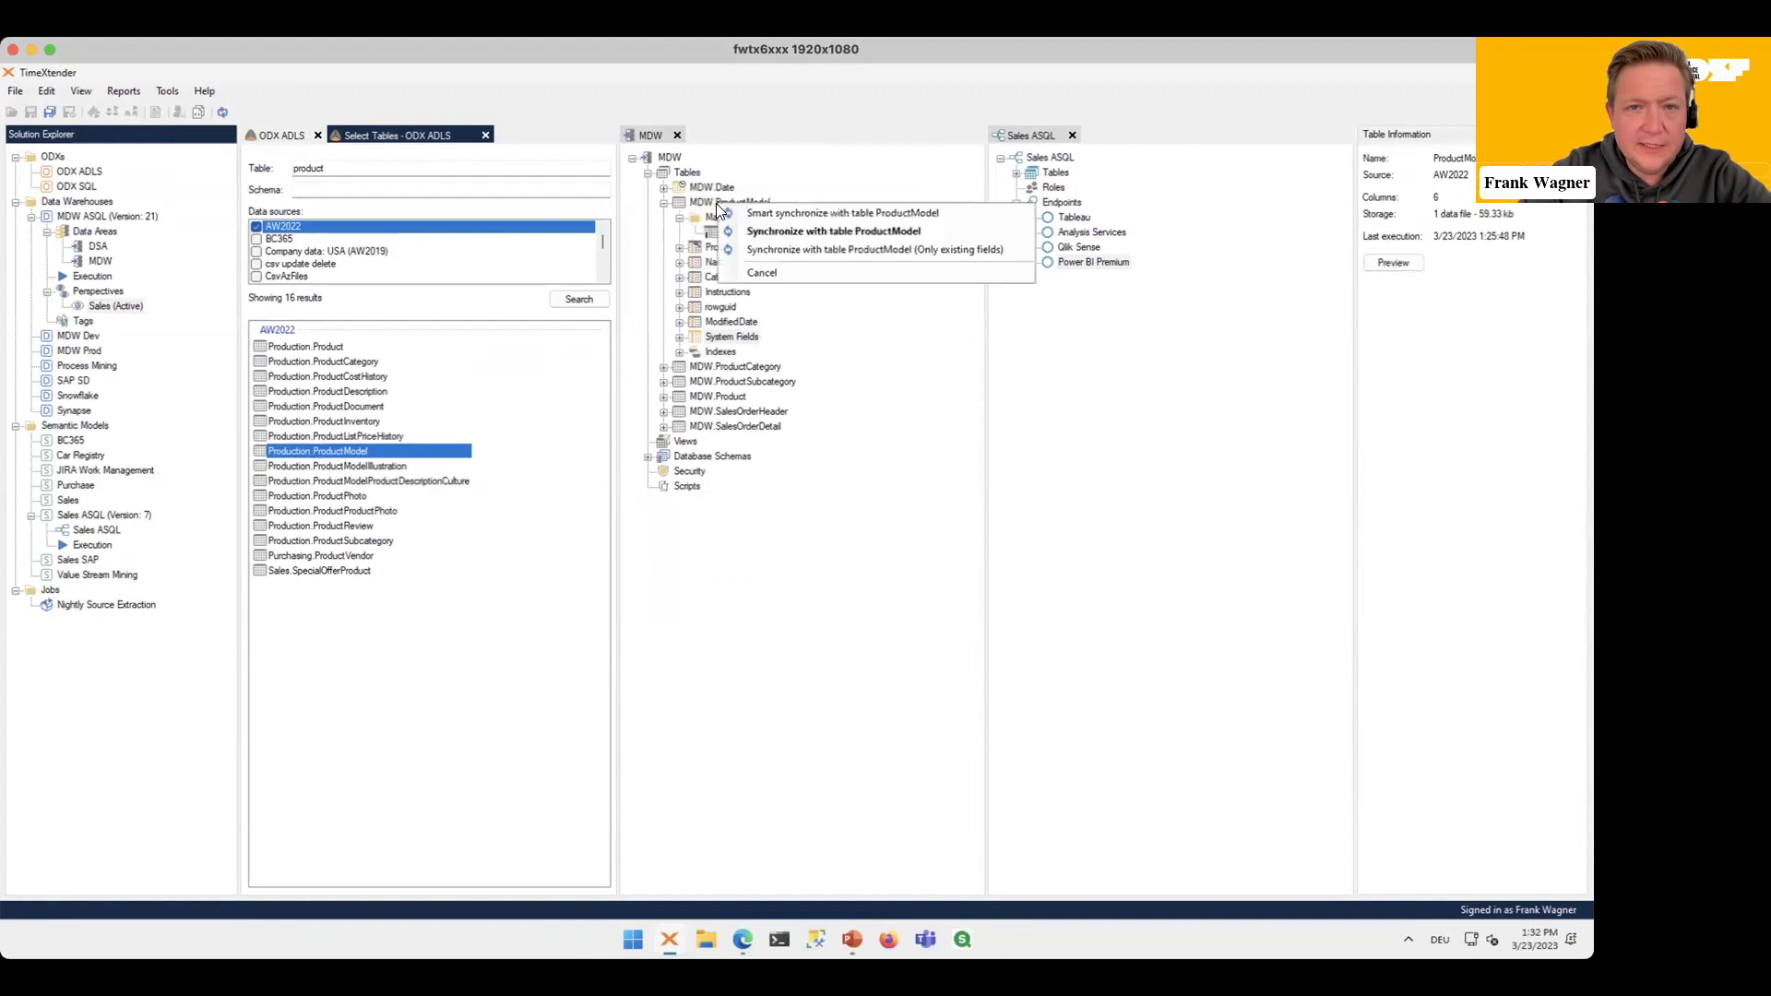
pyautogui.click(936, 215)
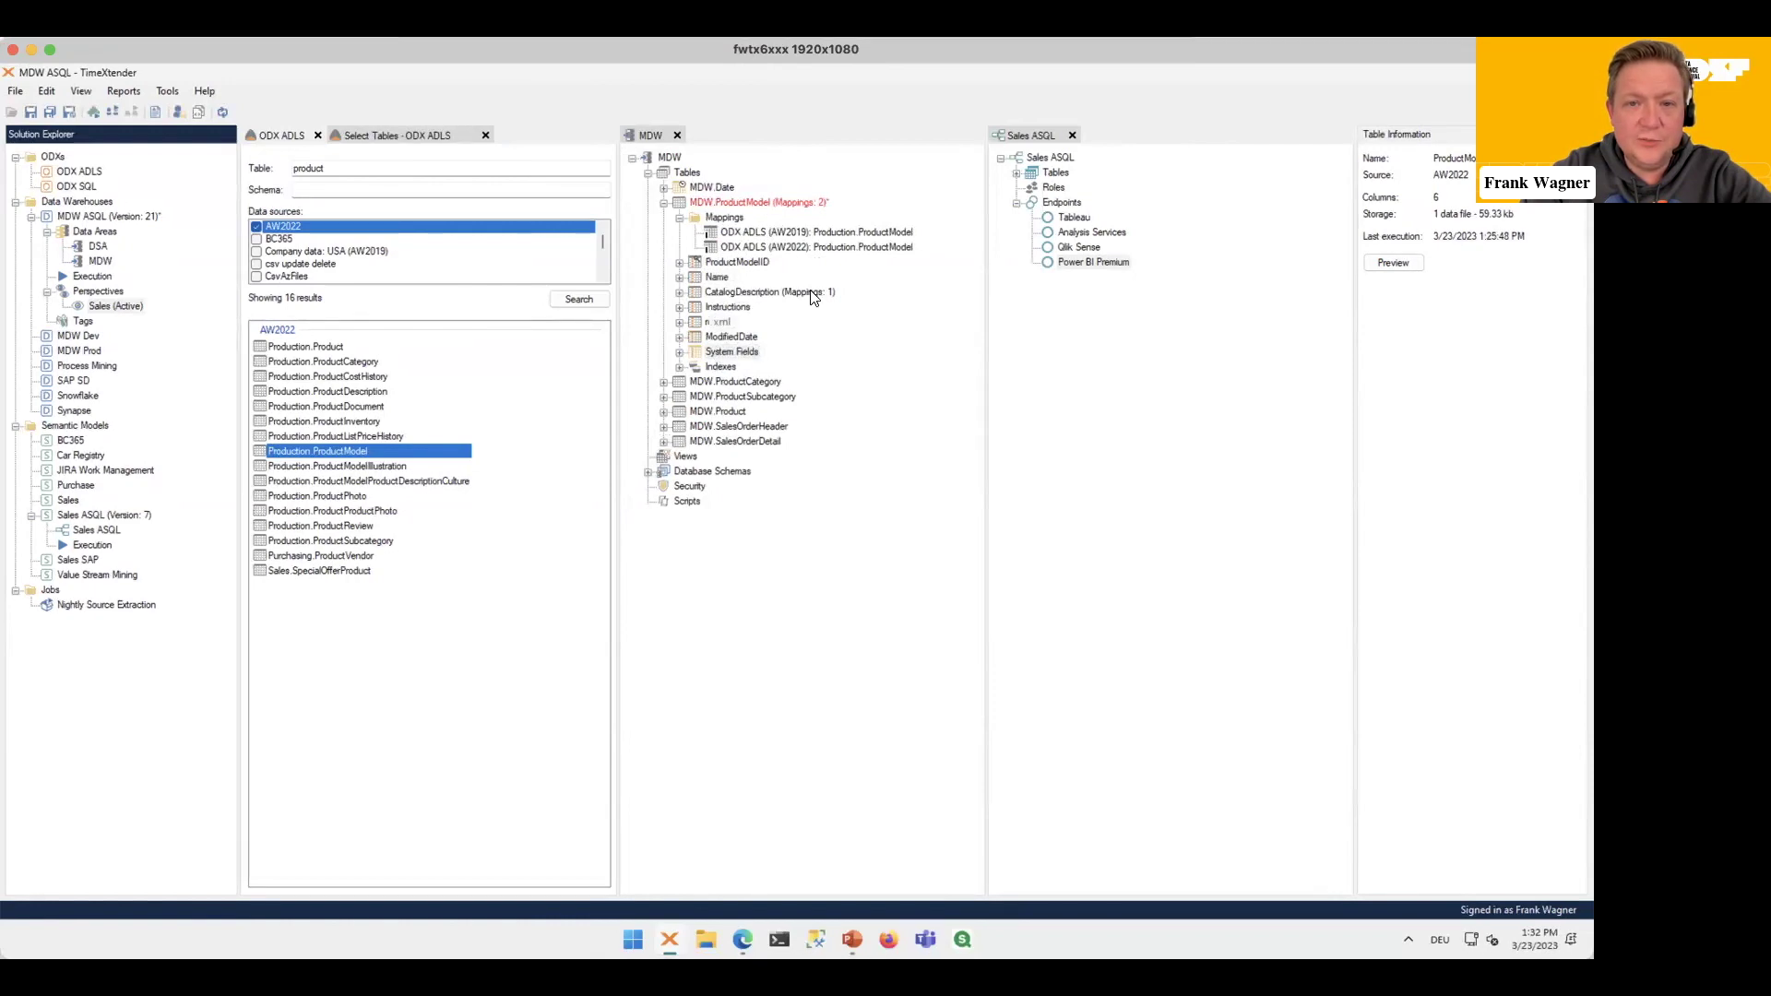
# Step: Map the CatDescription field of the AW2022 source to CatalogDescription in MDW.ProductModel, and collapse the table
pyautogui.click(793, 247)
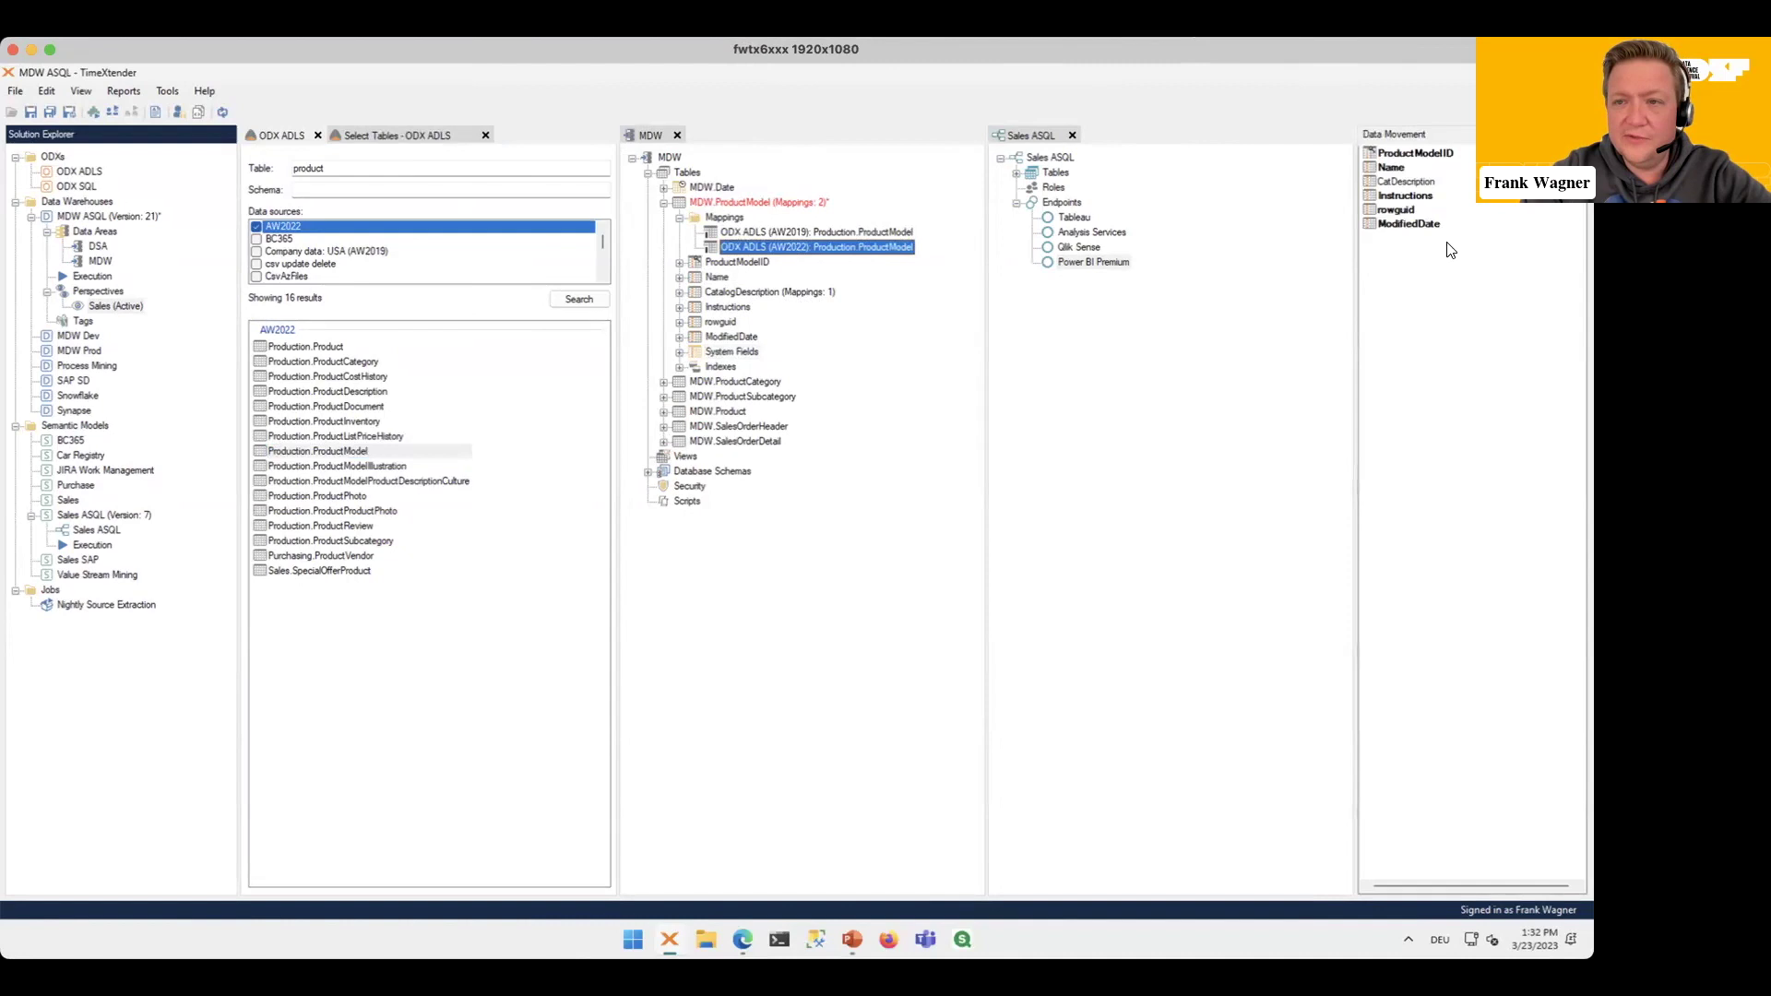
pyautogui.moveTo(1411, 182); pyautogui.dragTo(721, 299)
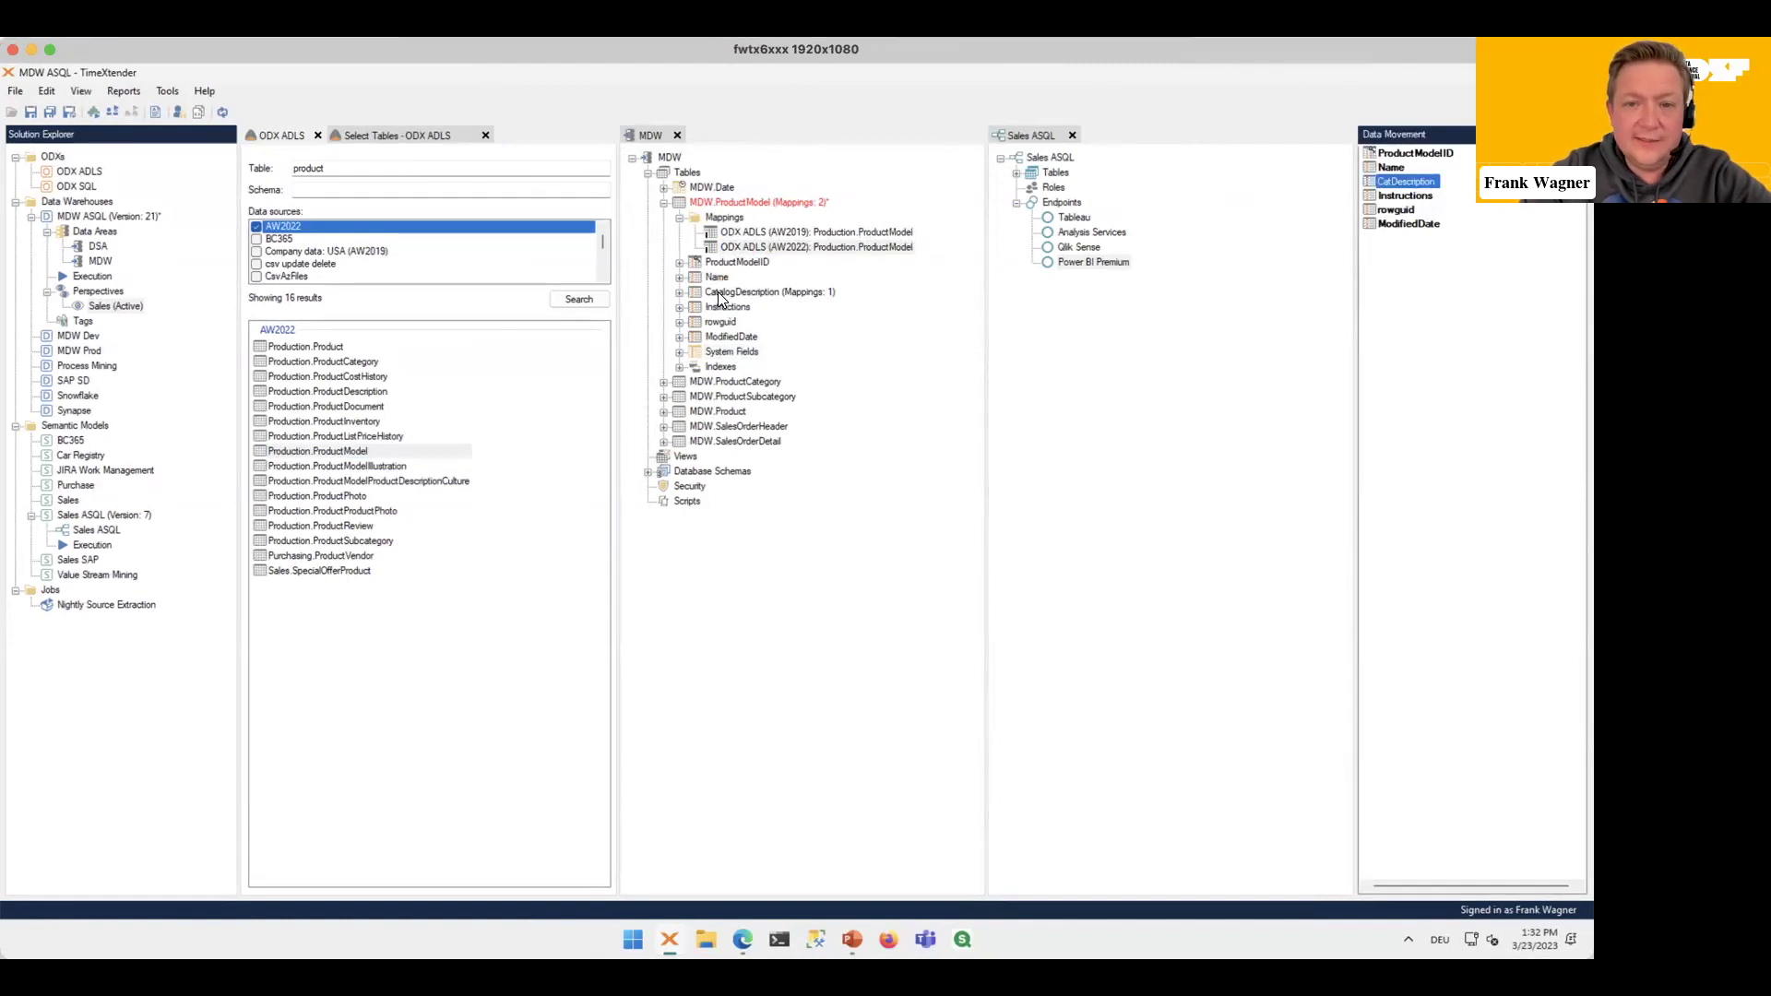
pyautogui.click(663, 203)
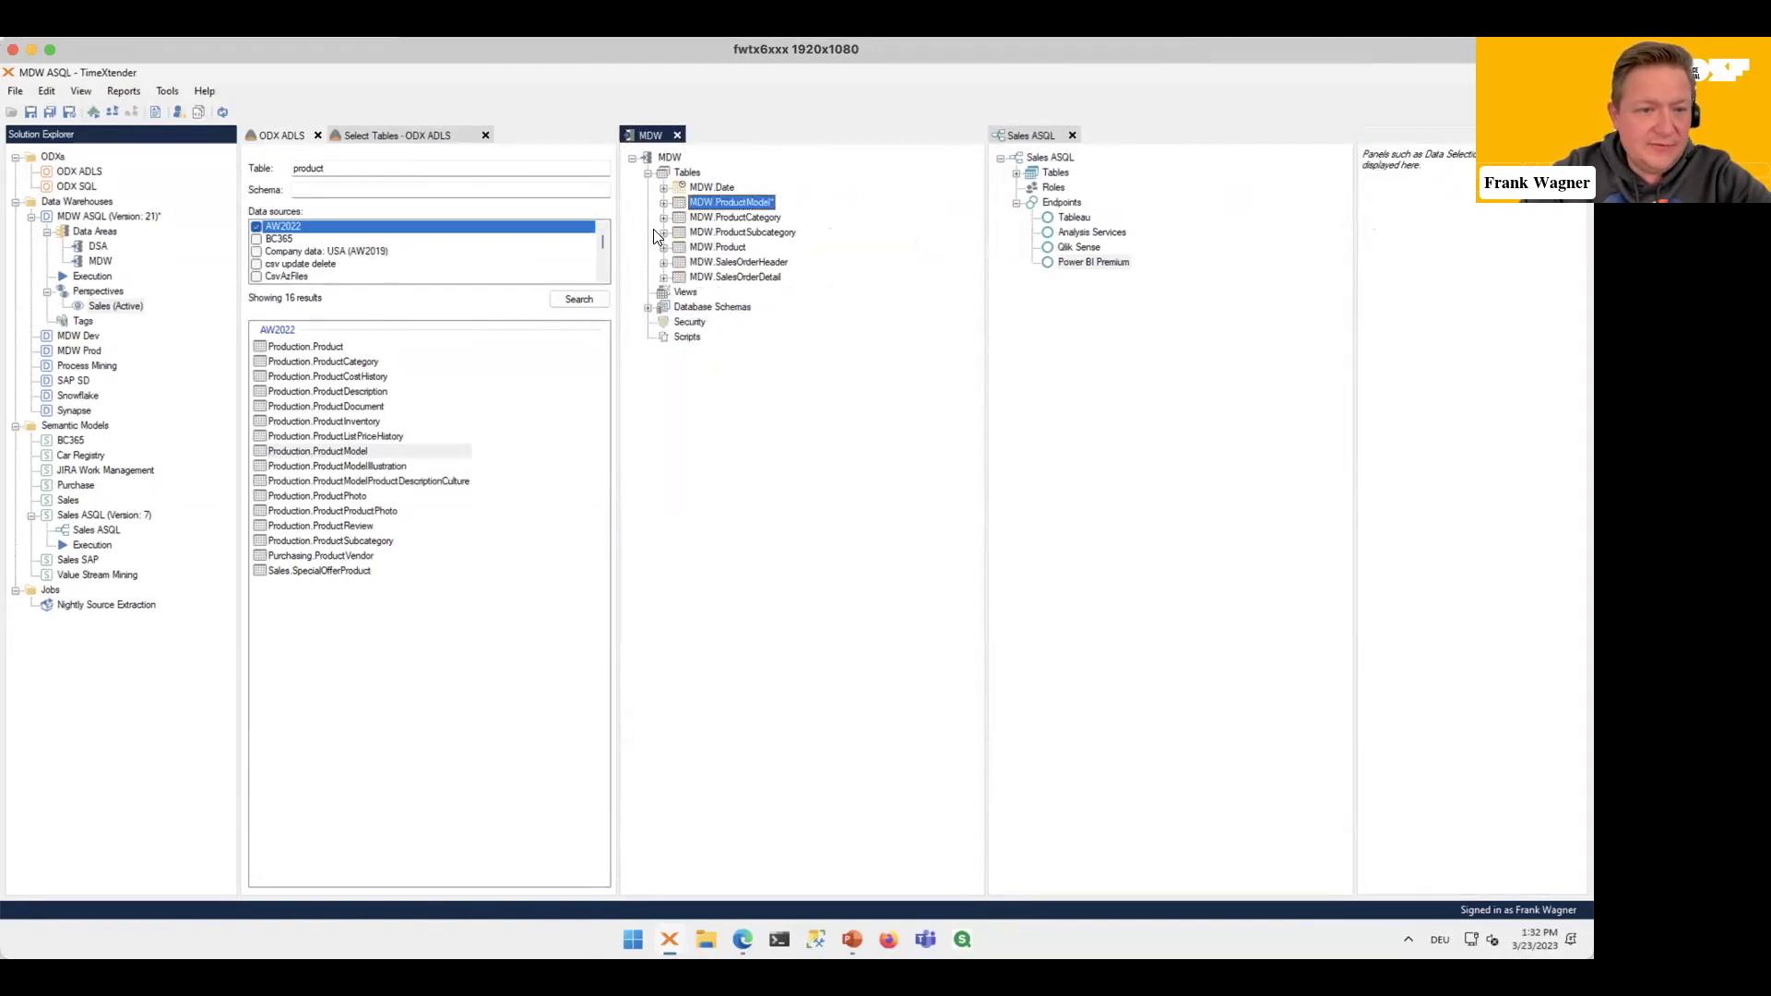
# Step: Map AW2022's Production.ProductCategory and Production.ProductSubcategory tables onto MDW.ProductCategory and MDW.ProductSubcategory using smart synchronization
pyautogui.click(350, 364)
pyautogui.moveTo(339, 362); pyautogui.dragTo(711, 281)
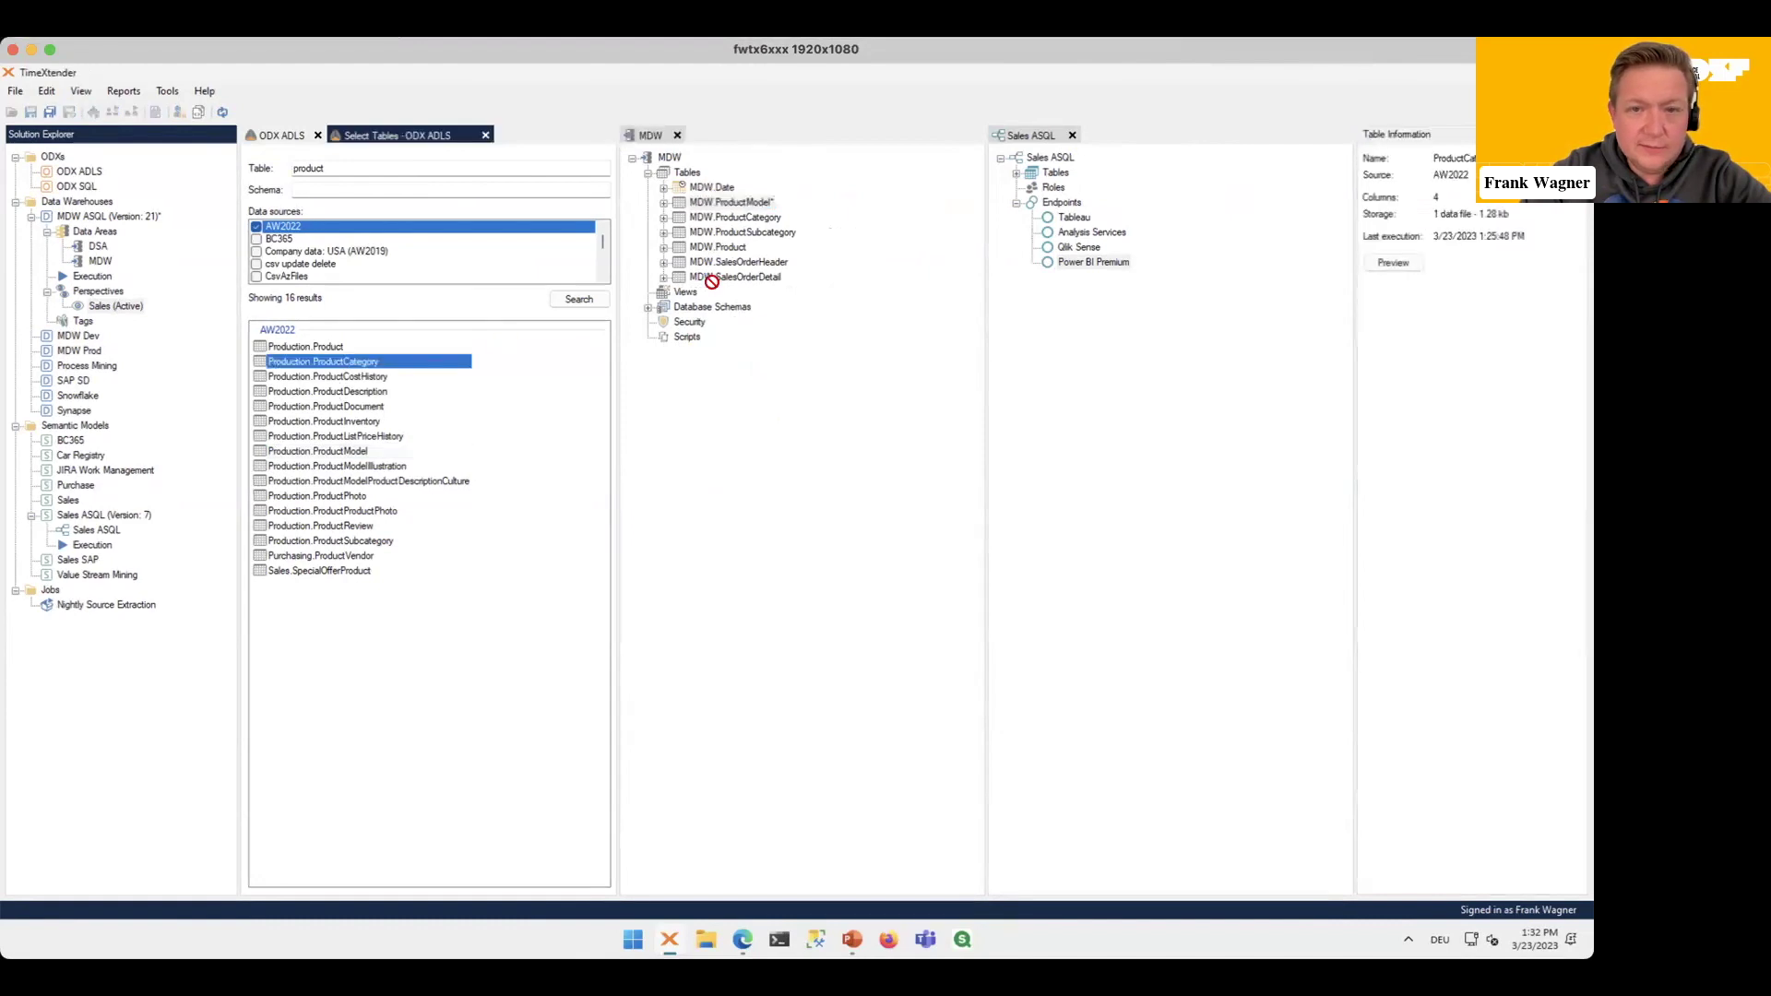
pyautogui.moveTo(751, 224); pyautogui.dragTo(755, 219)
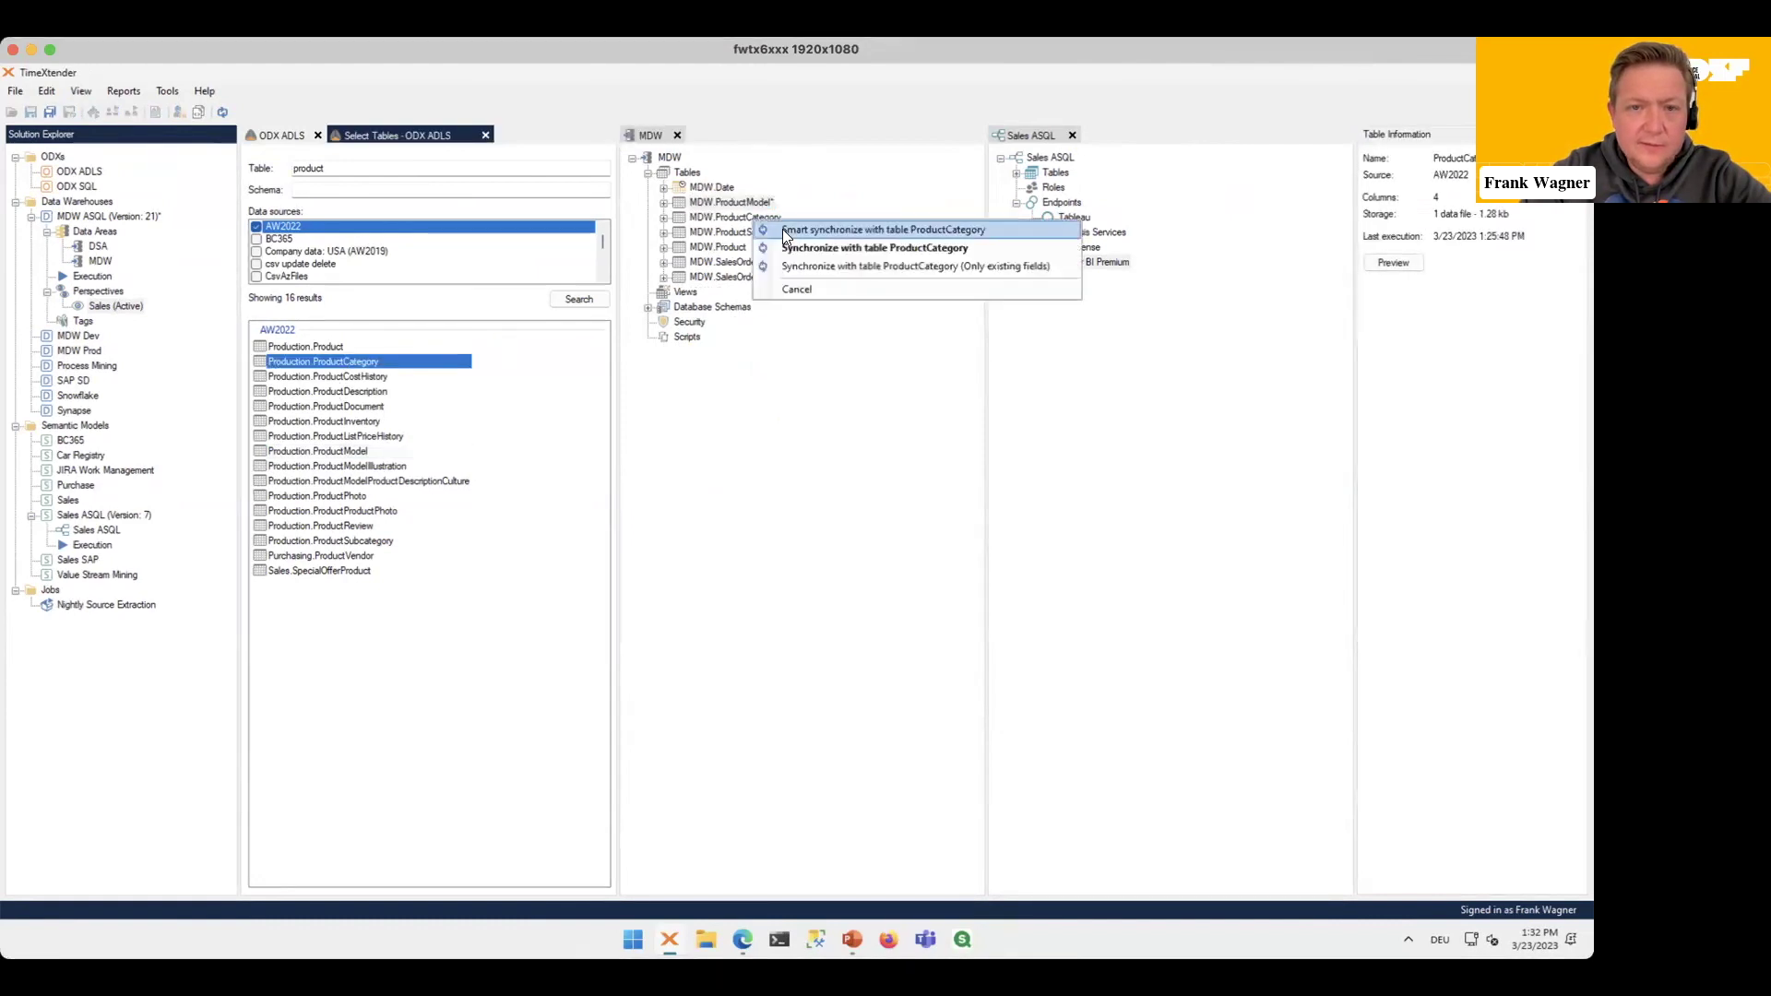
pyautogui.click(755, 236)
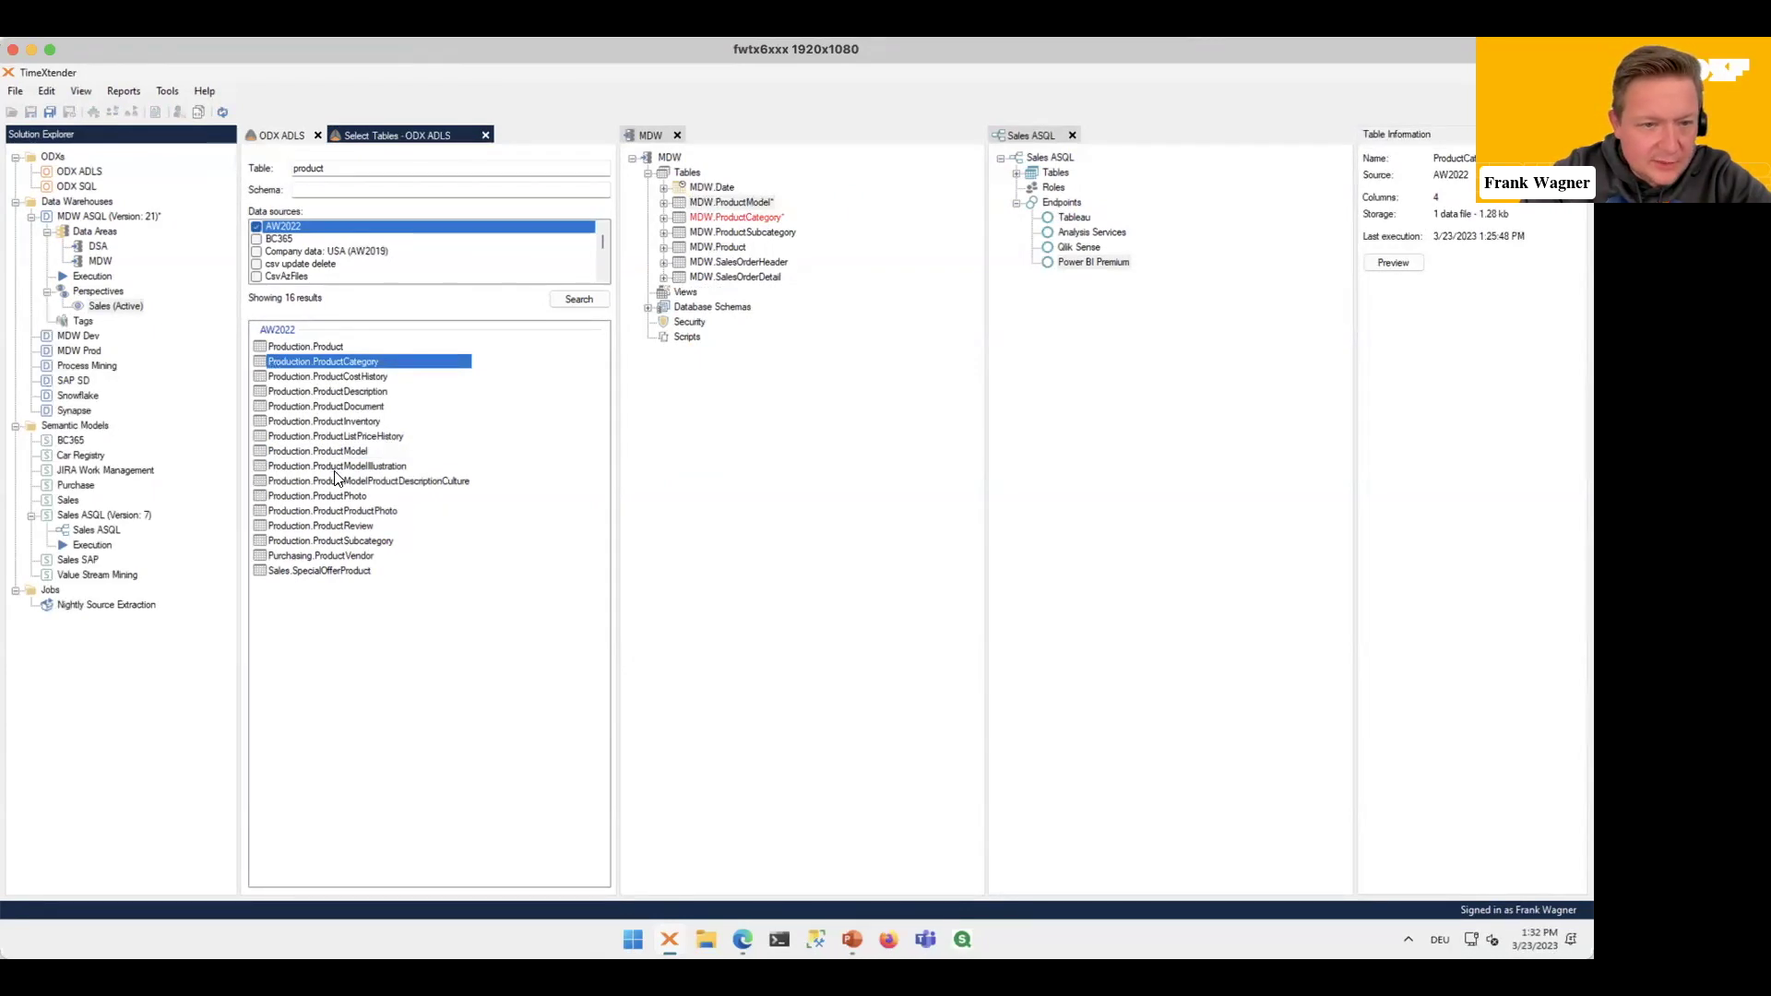
pyautogui.moveTo(342, 540); pyautogui.dragTo(764, 240)
pyautogui.click(770, 242)
# Step: Map AW2022's Production.Product table onto MDW.Product using smart synchronization
pyautogui.click(665, 247)
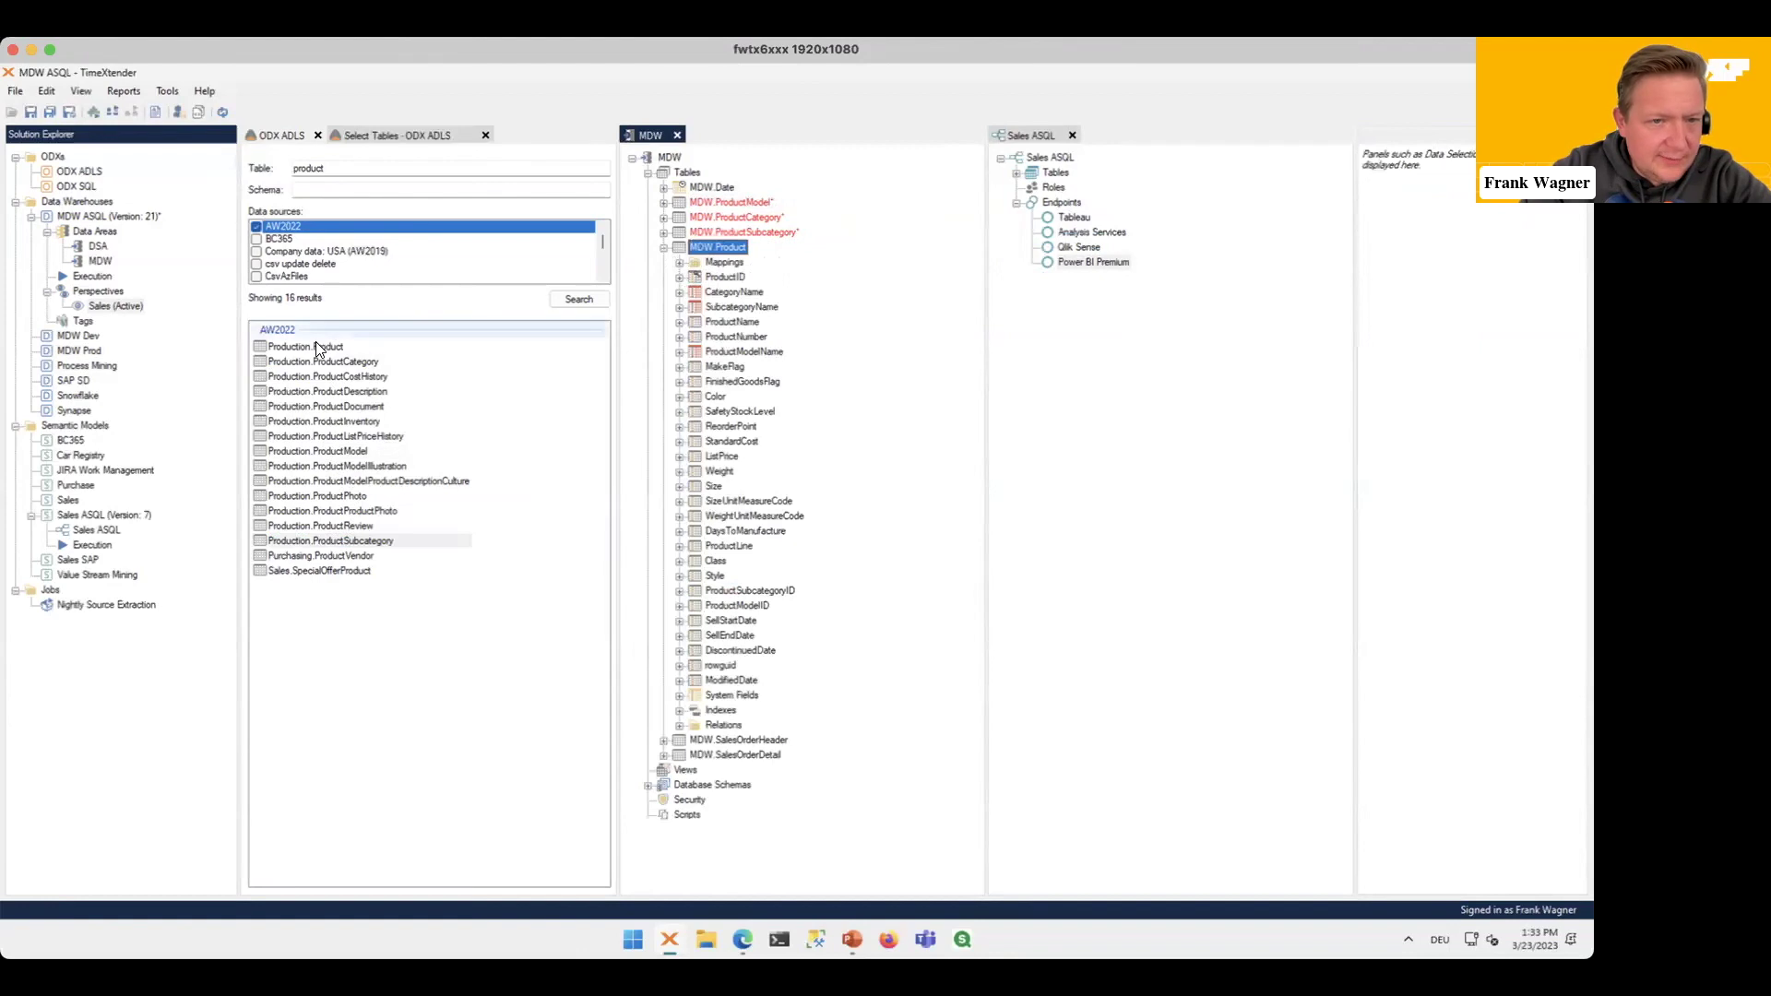
pyautogui.moveTo(315, 346); pyautogui.dragTo(738, 255)
pyautogui.click(795, 264)
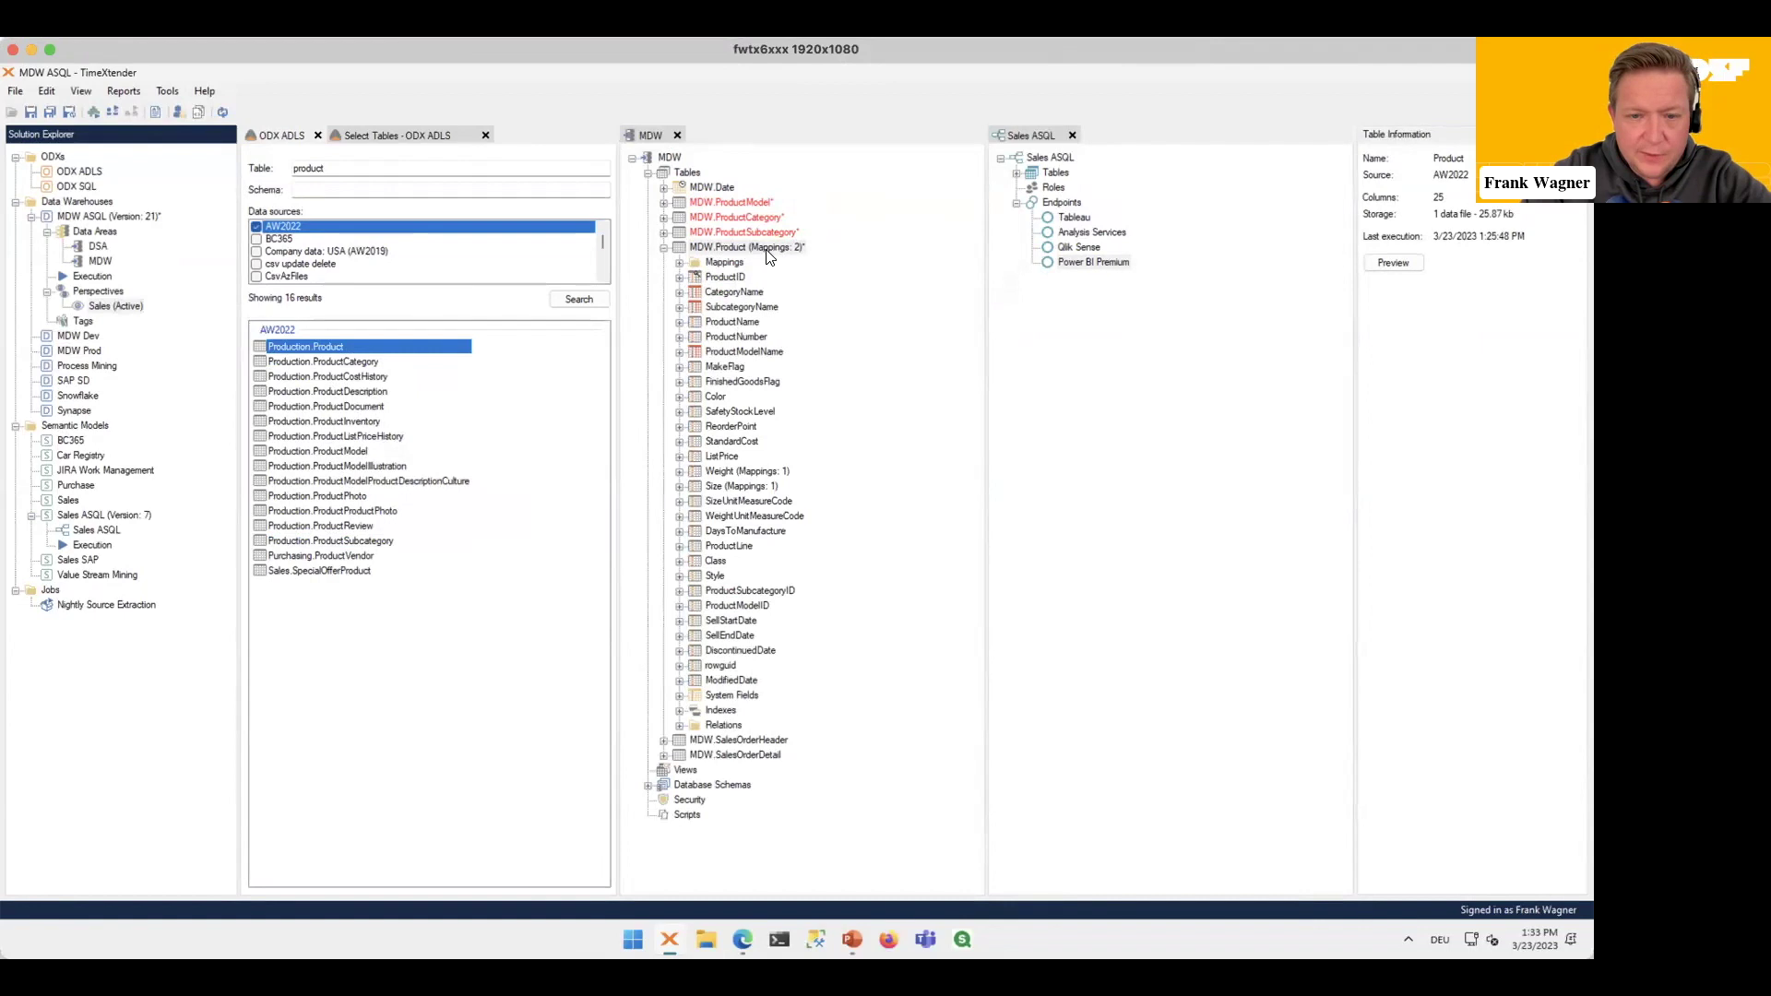
# Step: Map the AW2022 source fields Weight_KG to Weight and Size_CM to Size in MDW.Product, and collapse the table
pyautogui.click(678, 264)
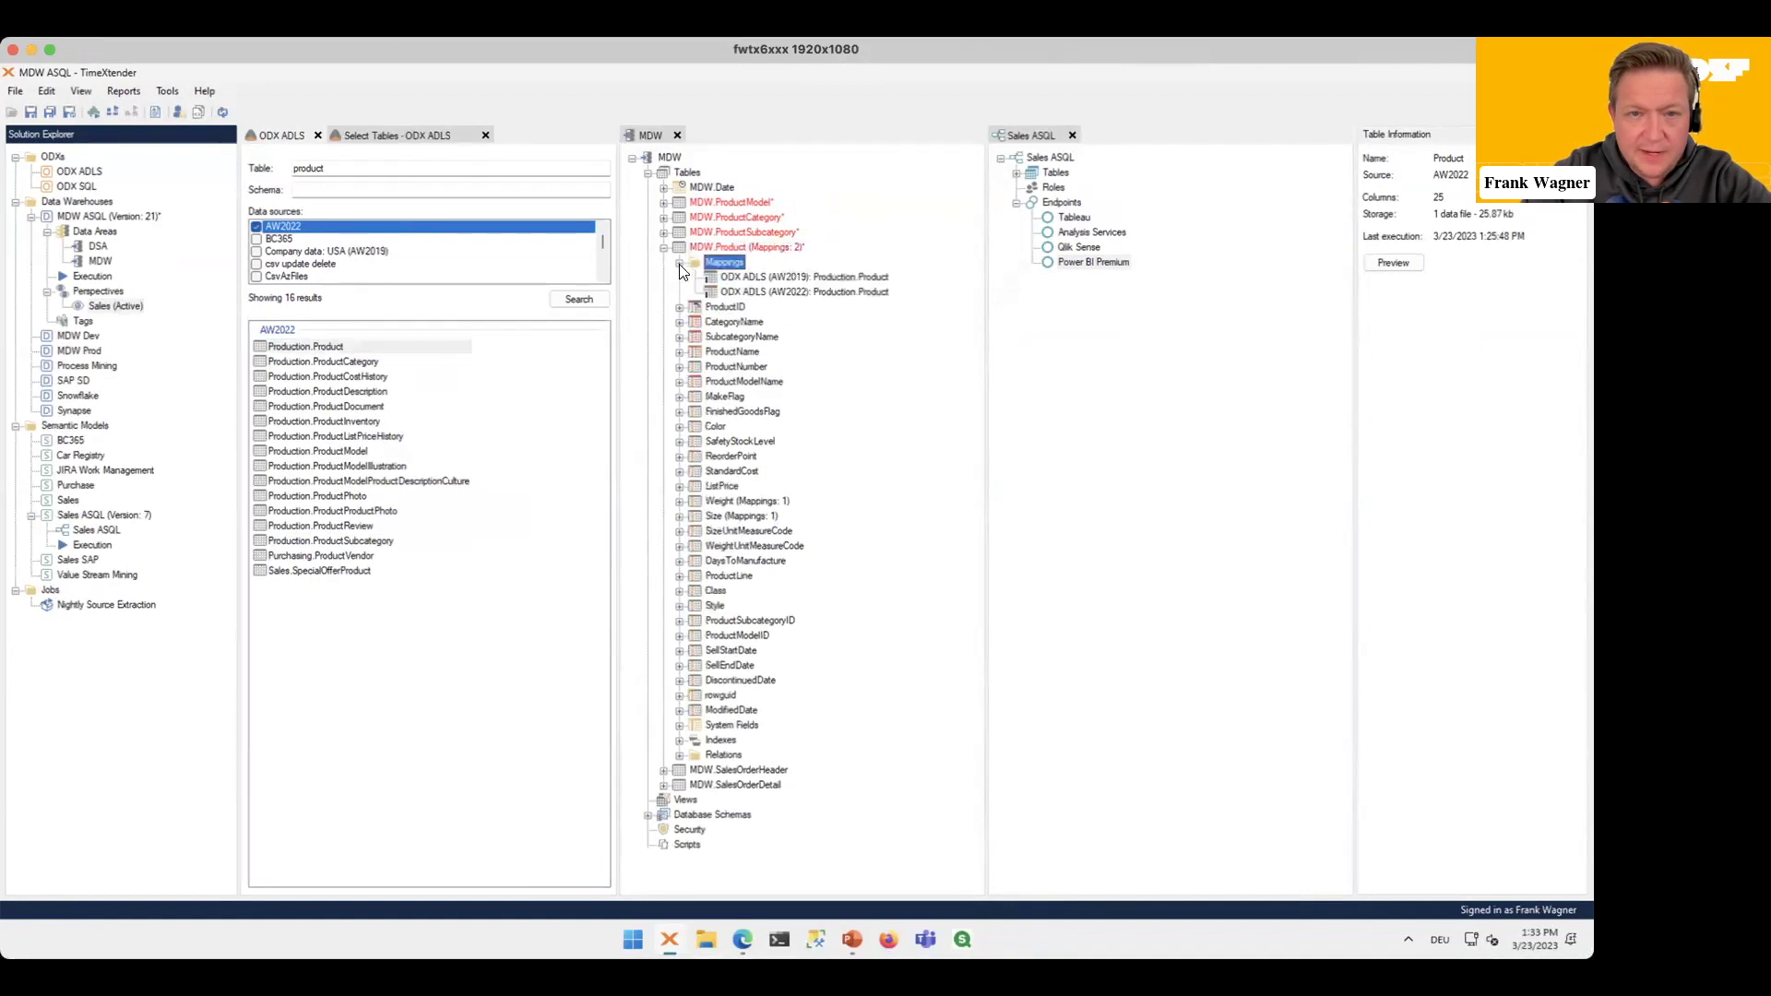
pyautogui.click(758, 291)
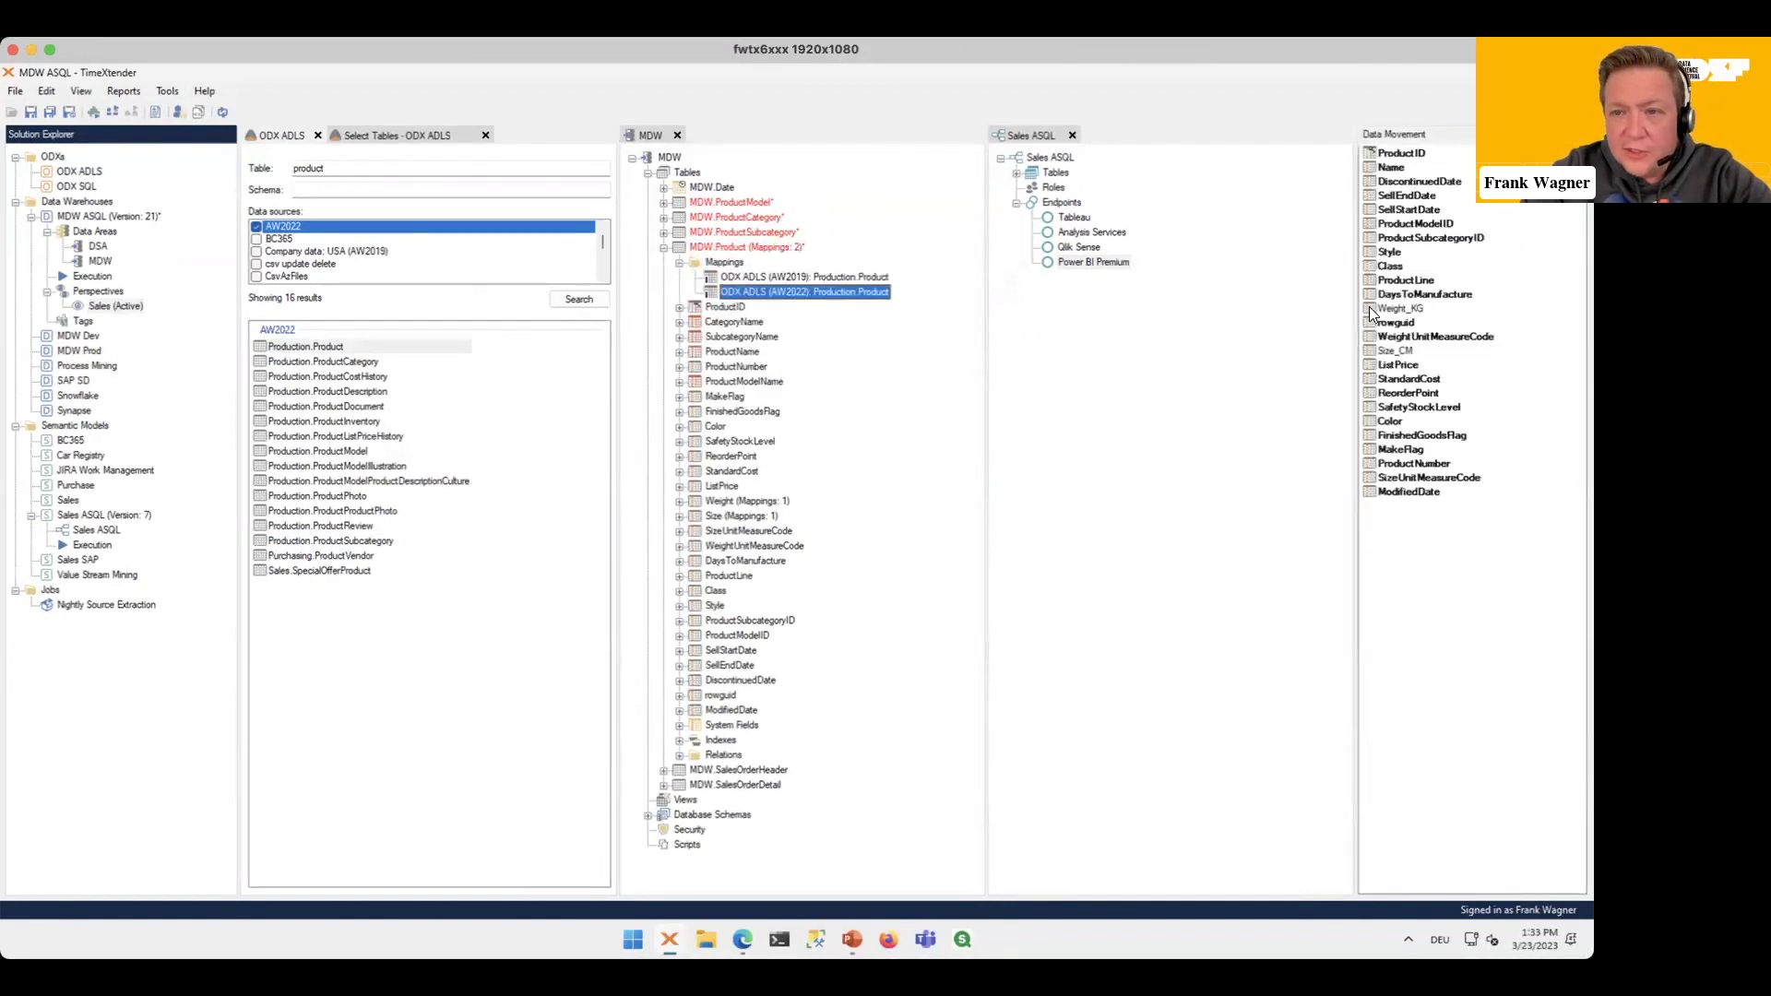
pyautogui.moveTo(1394, 308); pyautogui.dragTo(717, 507)
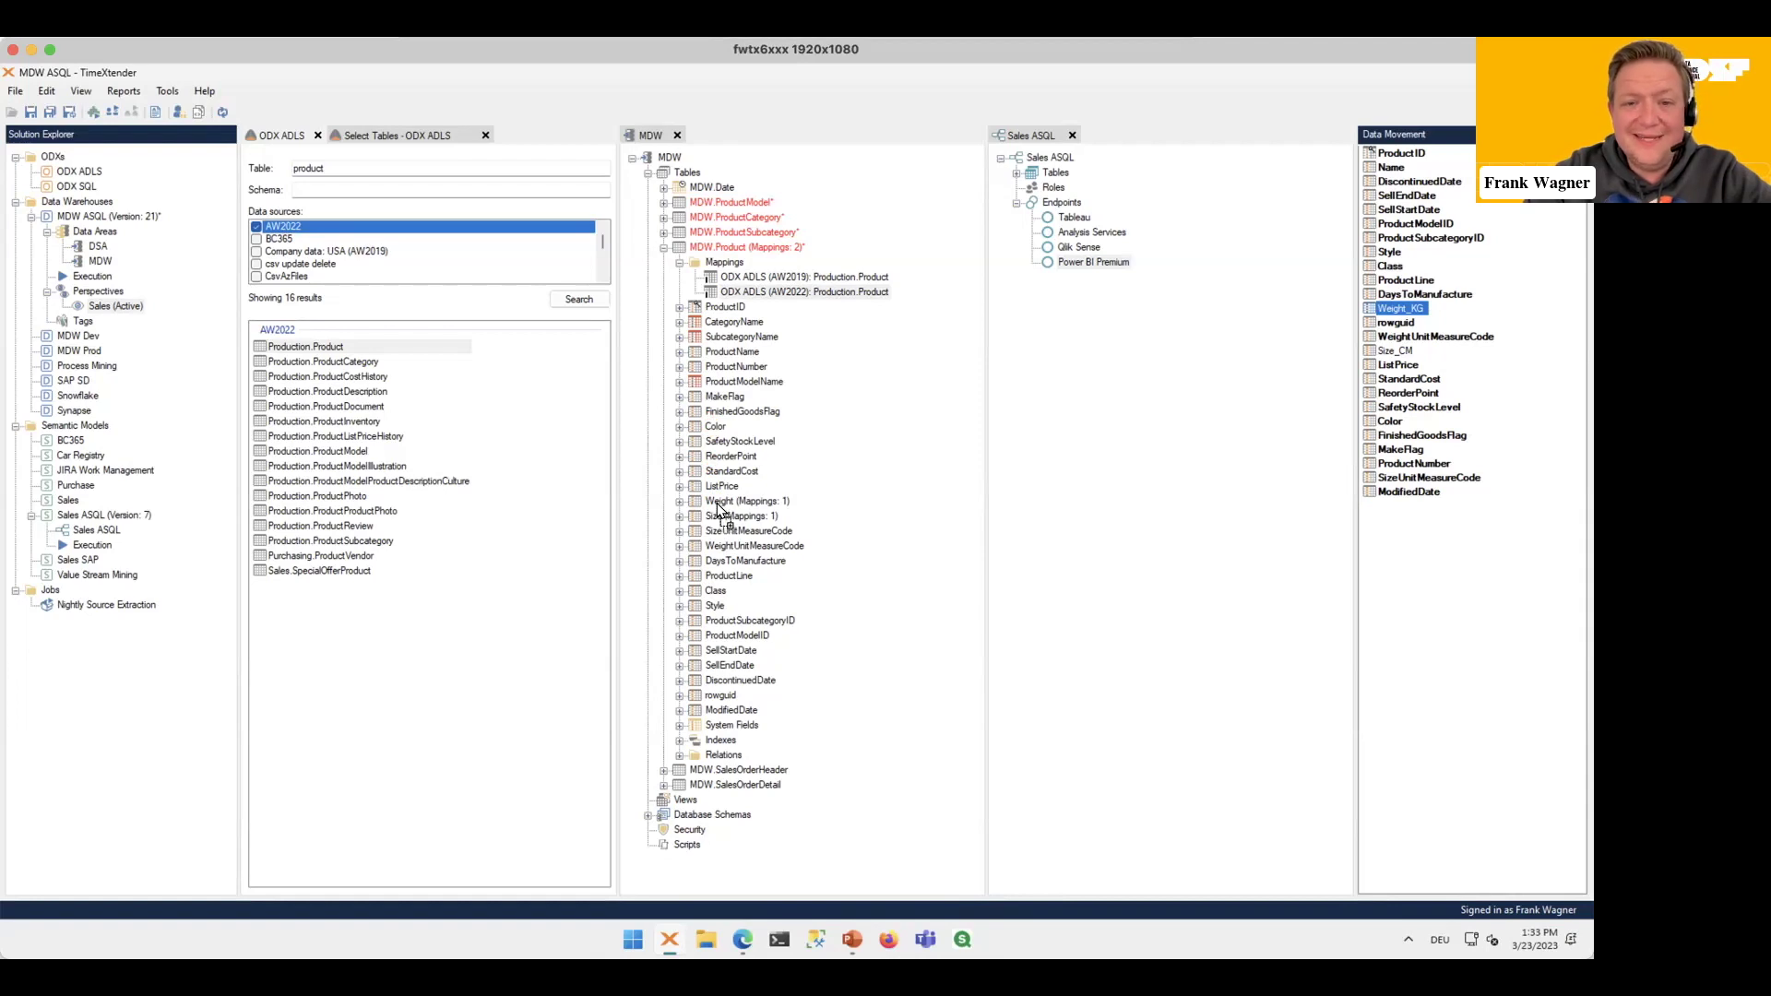
pyautogui.moveTo(716, 502); pyautogui.dragTo(717, 502)
pyautogui.moveTo(1395, 350); pyautogui.dragTo(711, 518)
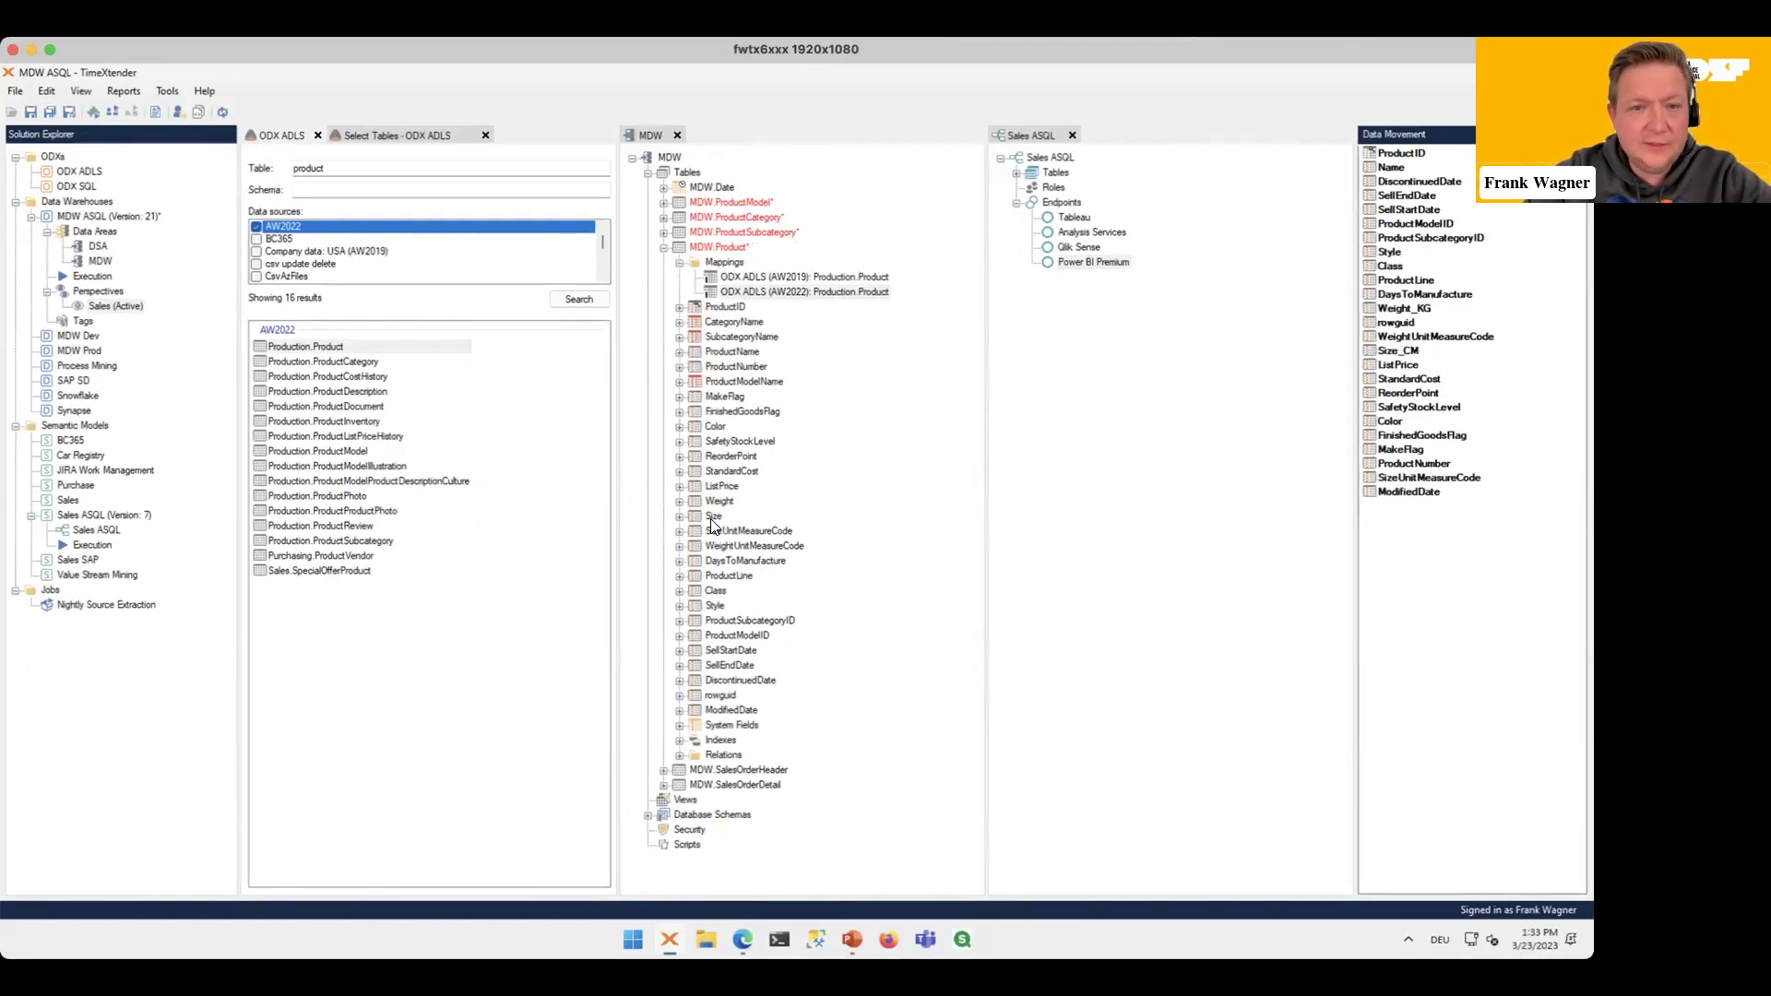
pyautogui.click(664, 249)
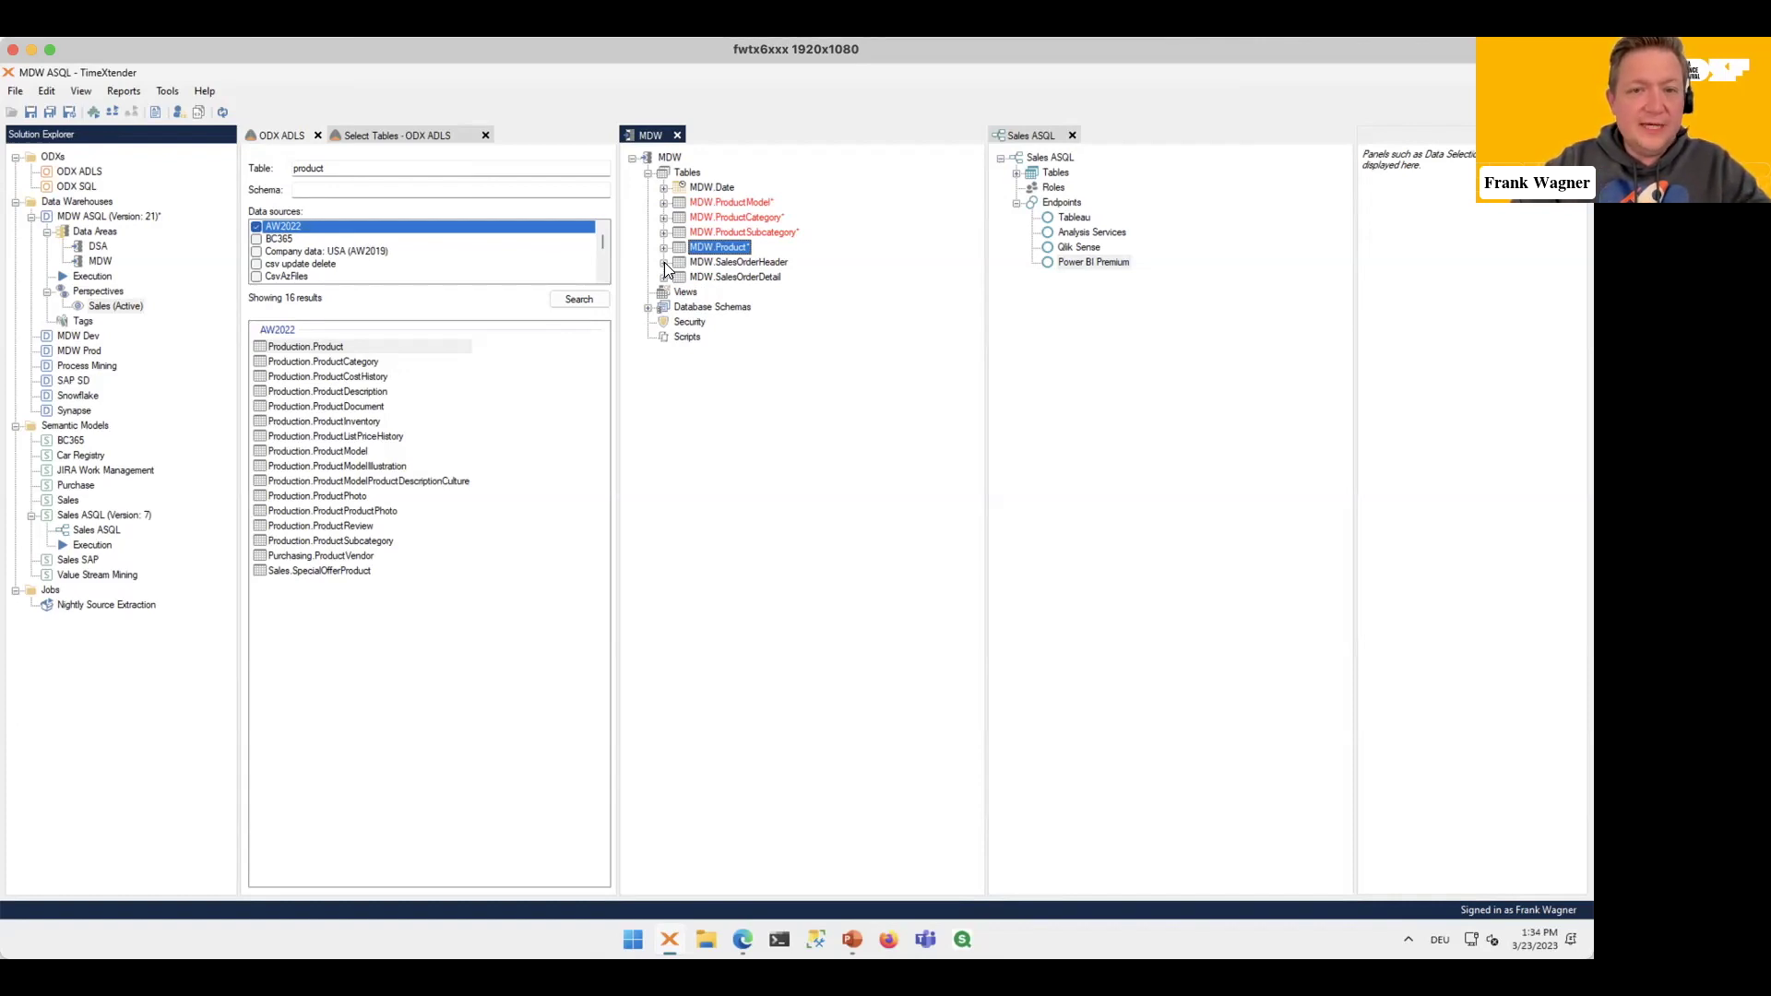
# Step: Synchronize the mapping set of MDW.SalesOrderHeader with the ODX and apply the addition of the AW2022 Sales.SalesOrderHeader table
pyautogui.click(663, 262)
pyautogui.doubleClick(692, 280)
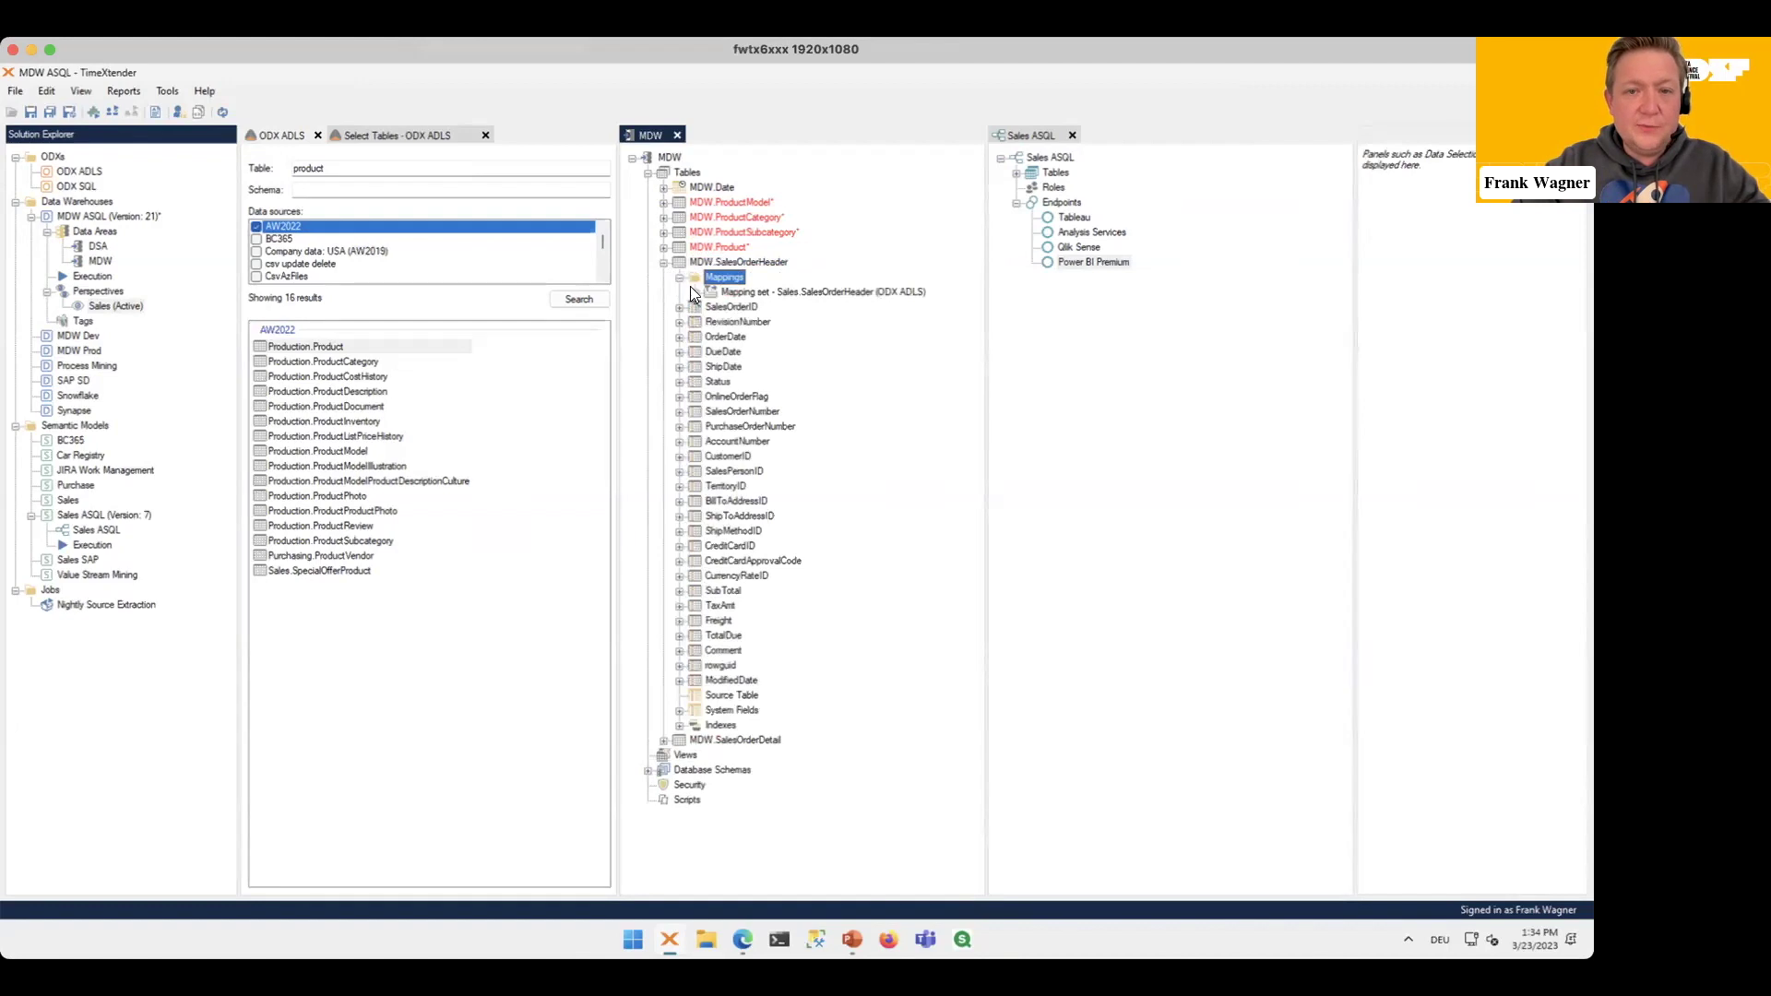
pyautogui.rightClick(763, 294)
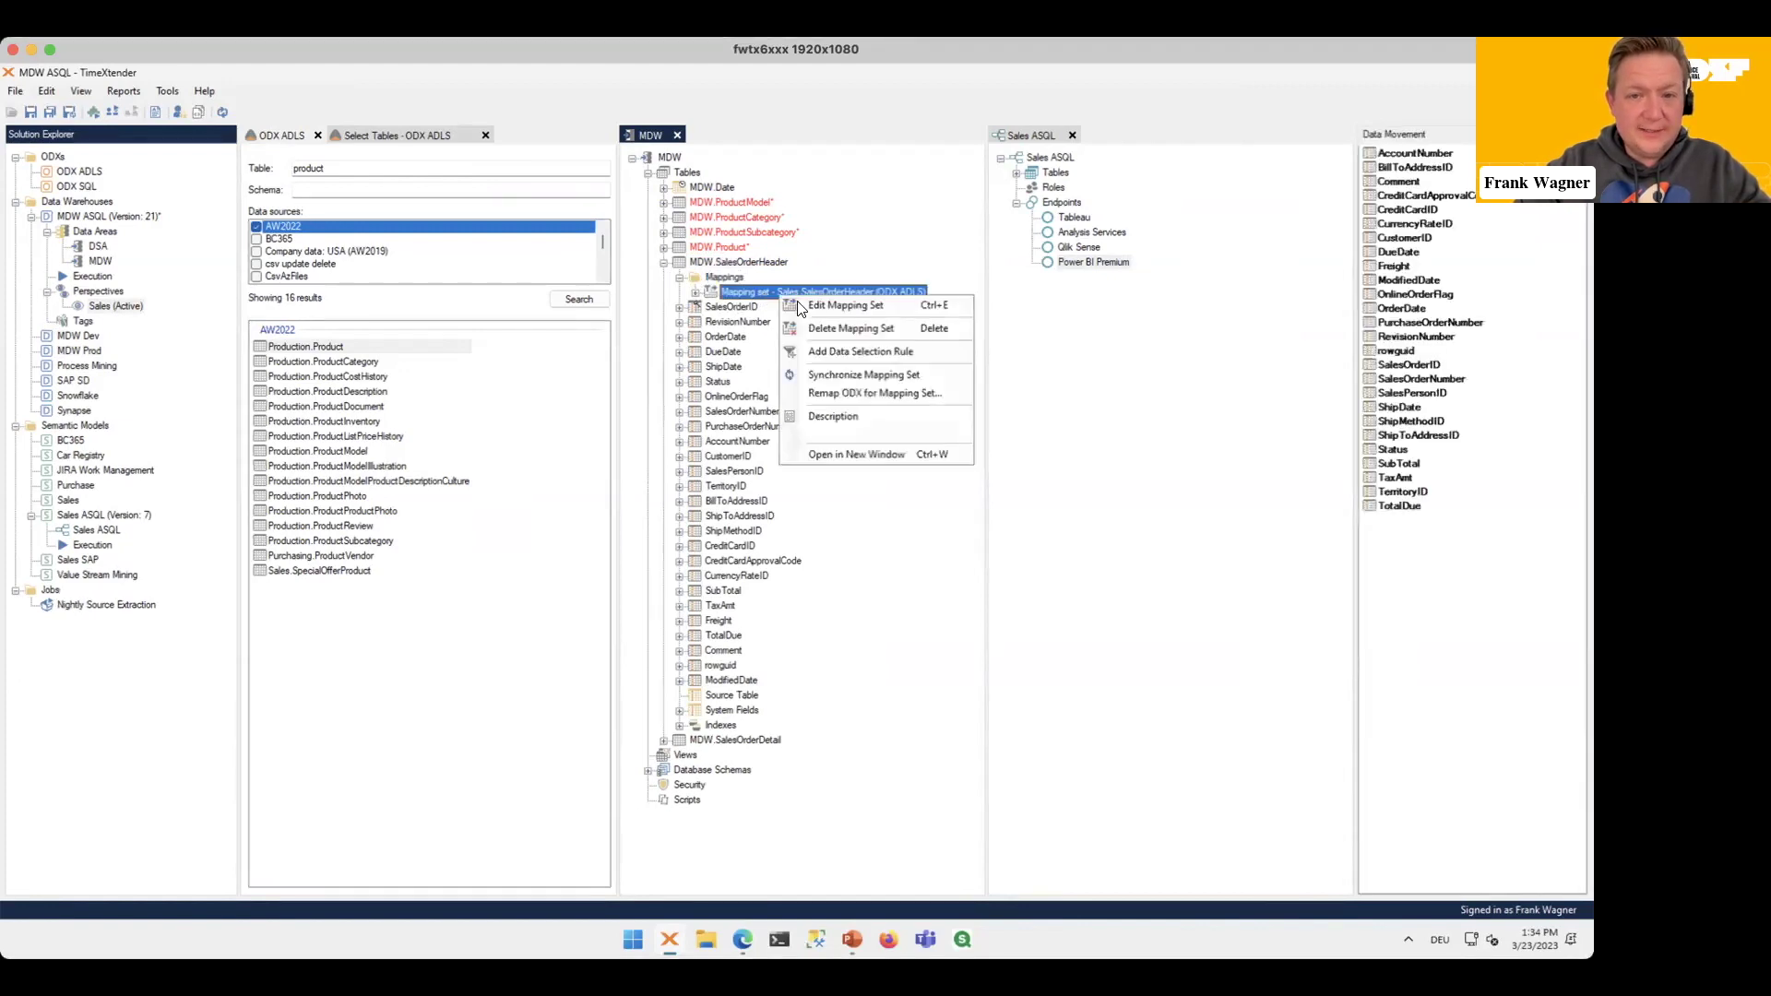
pyautogui.click(860, 376)
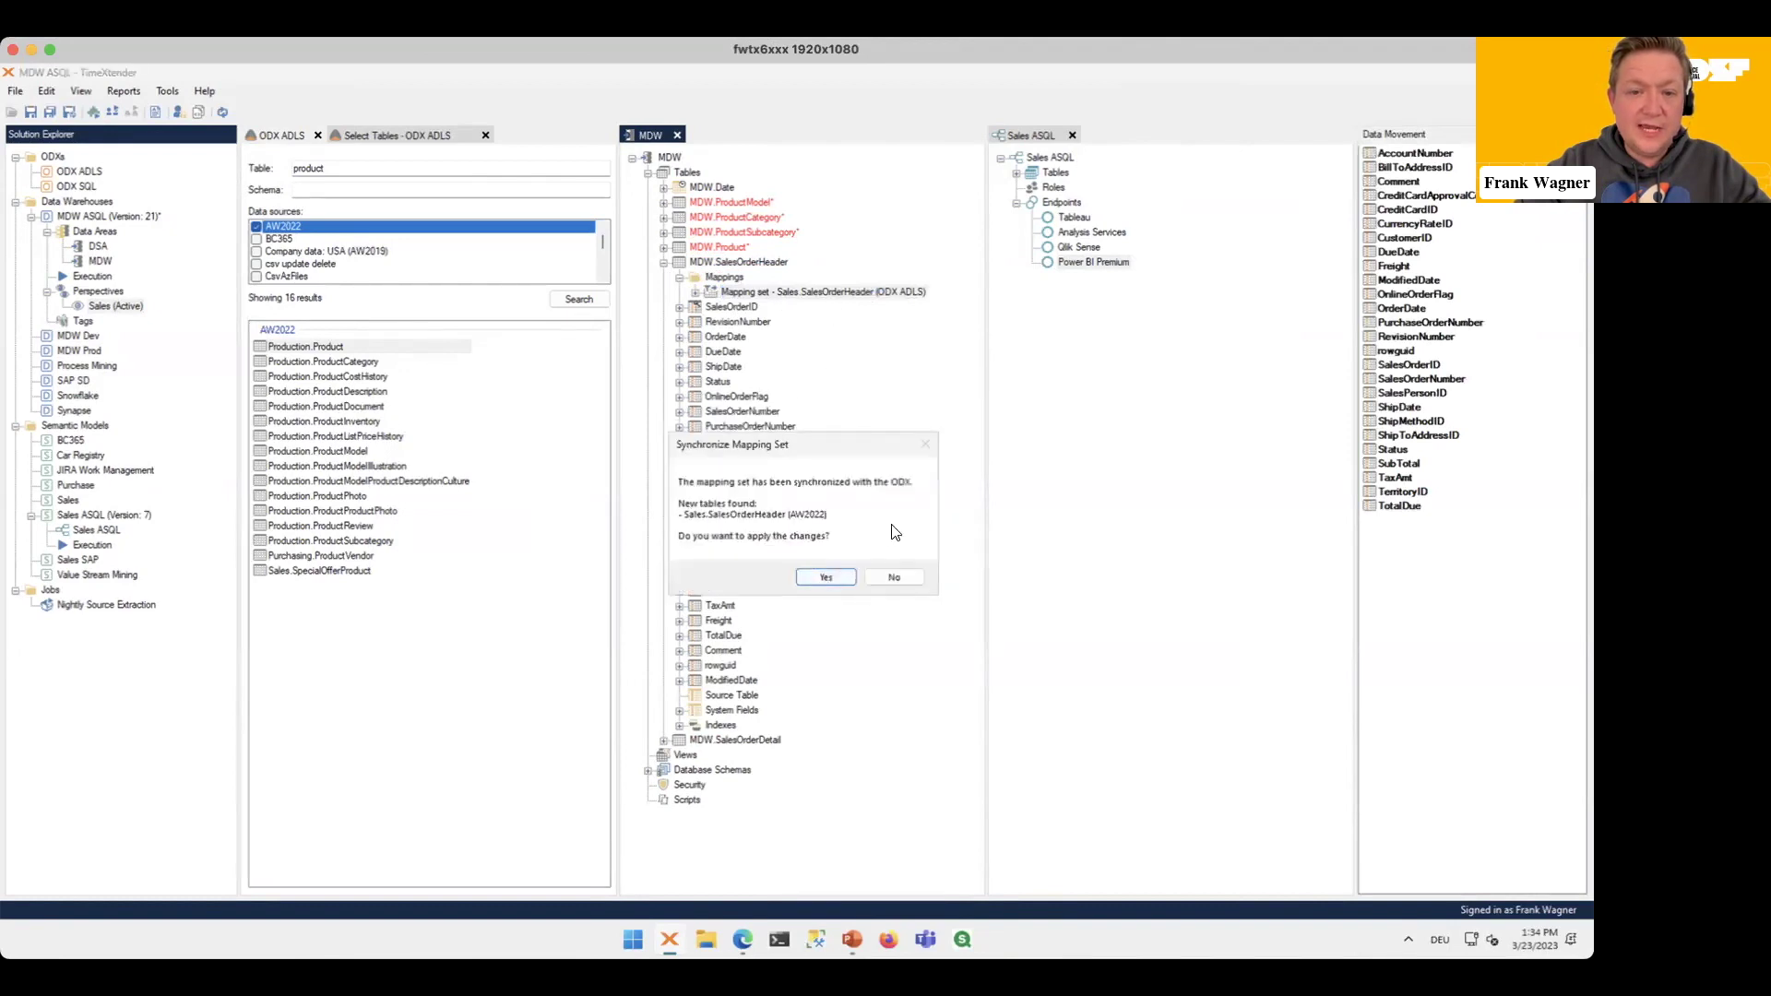
pyautogui.click(826, 577)
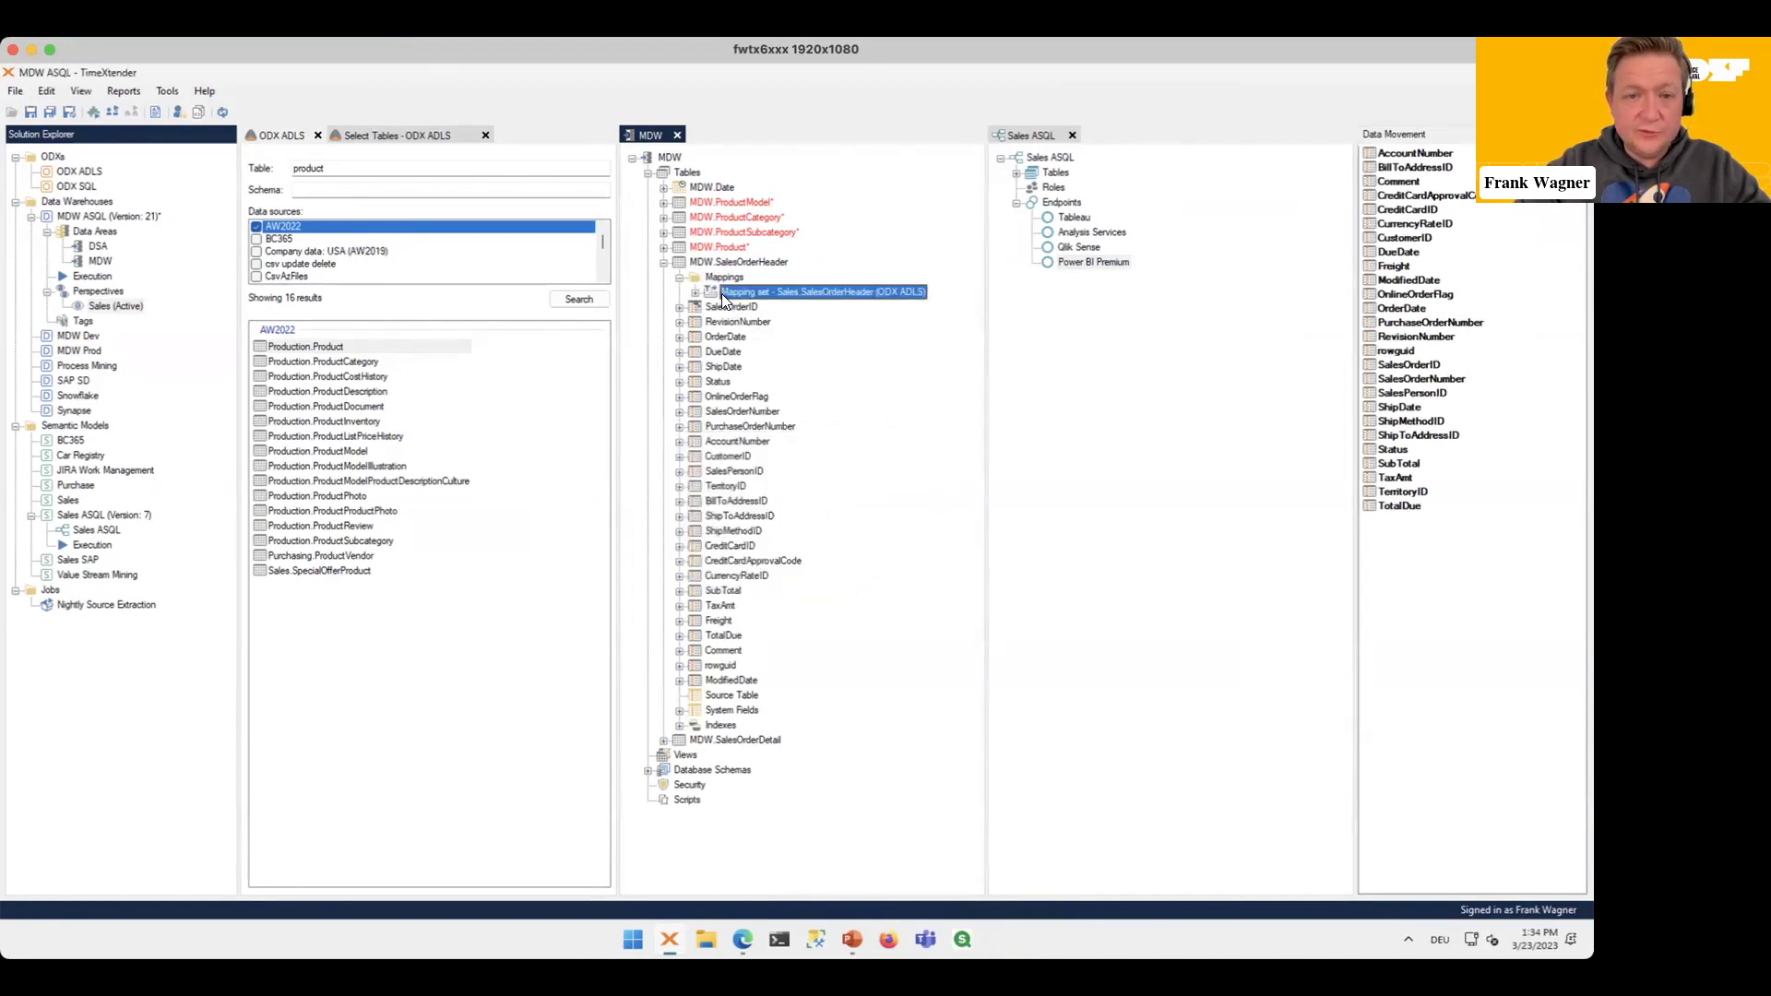
pyautogui.click(663, 264)
# Step: Synchronize the mapping set of MDW.SalesOrderDetail with the ODX, apply the addition of AW2022's Sales.SalesOrderDetail table, and check its source mappings
pyautogui.click(662, 277)
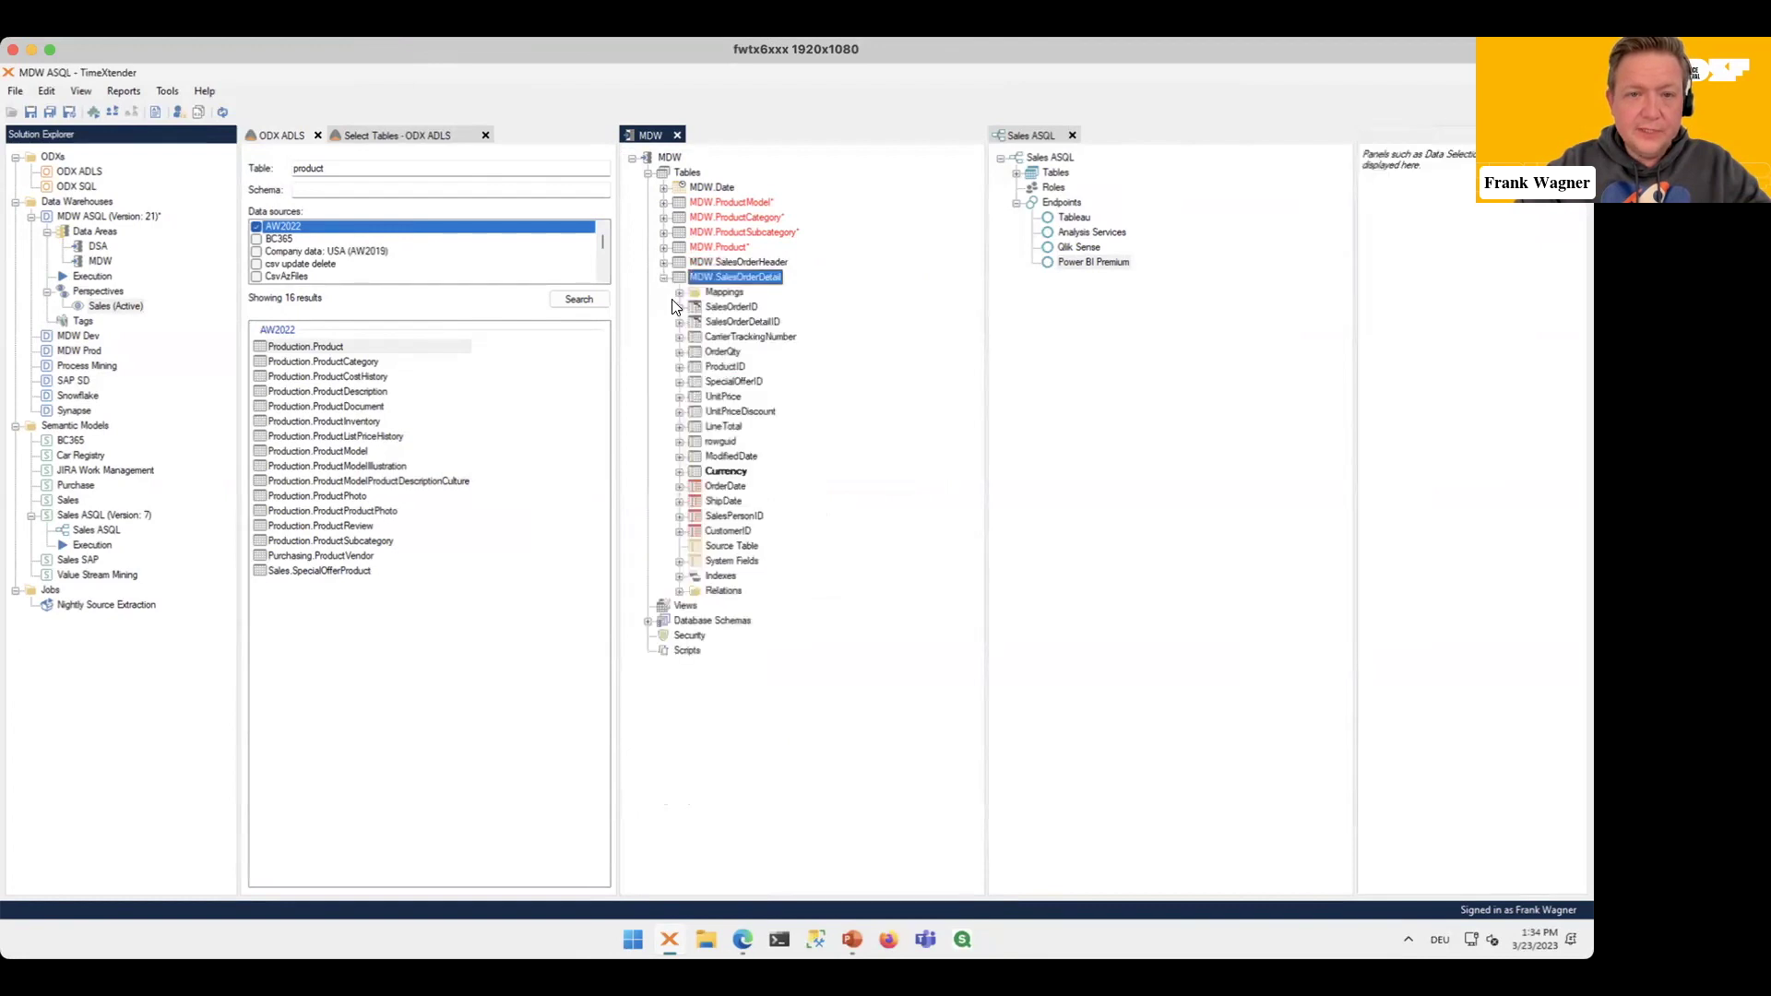
pyautogui.click(679, 291)
pyautogui.rightClick(721, 305)
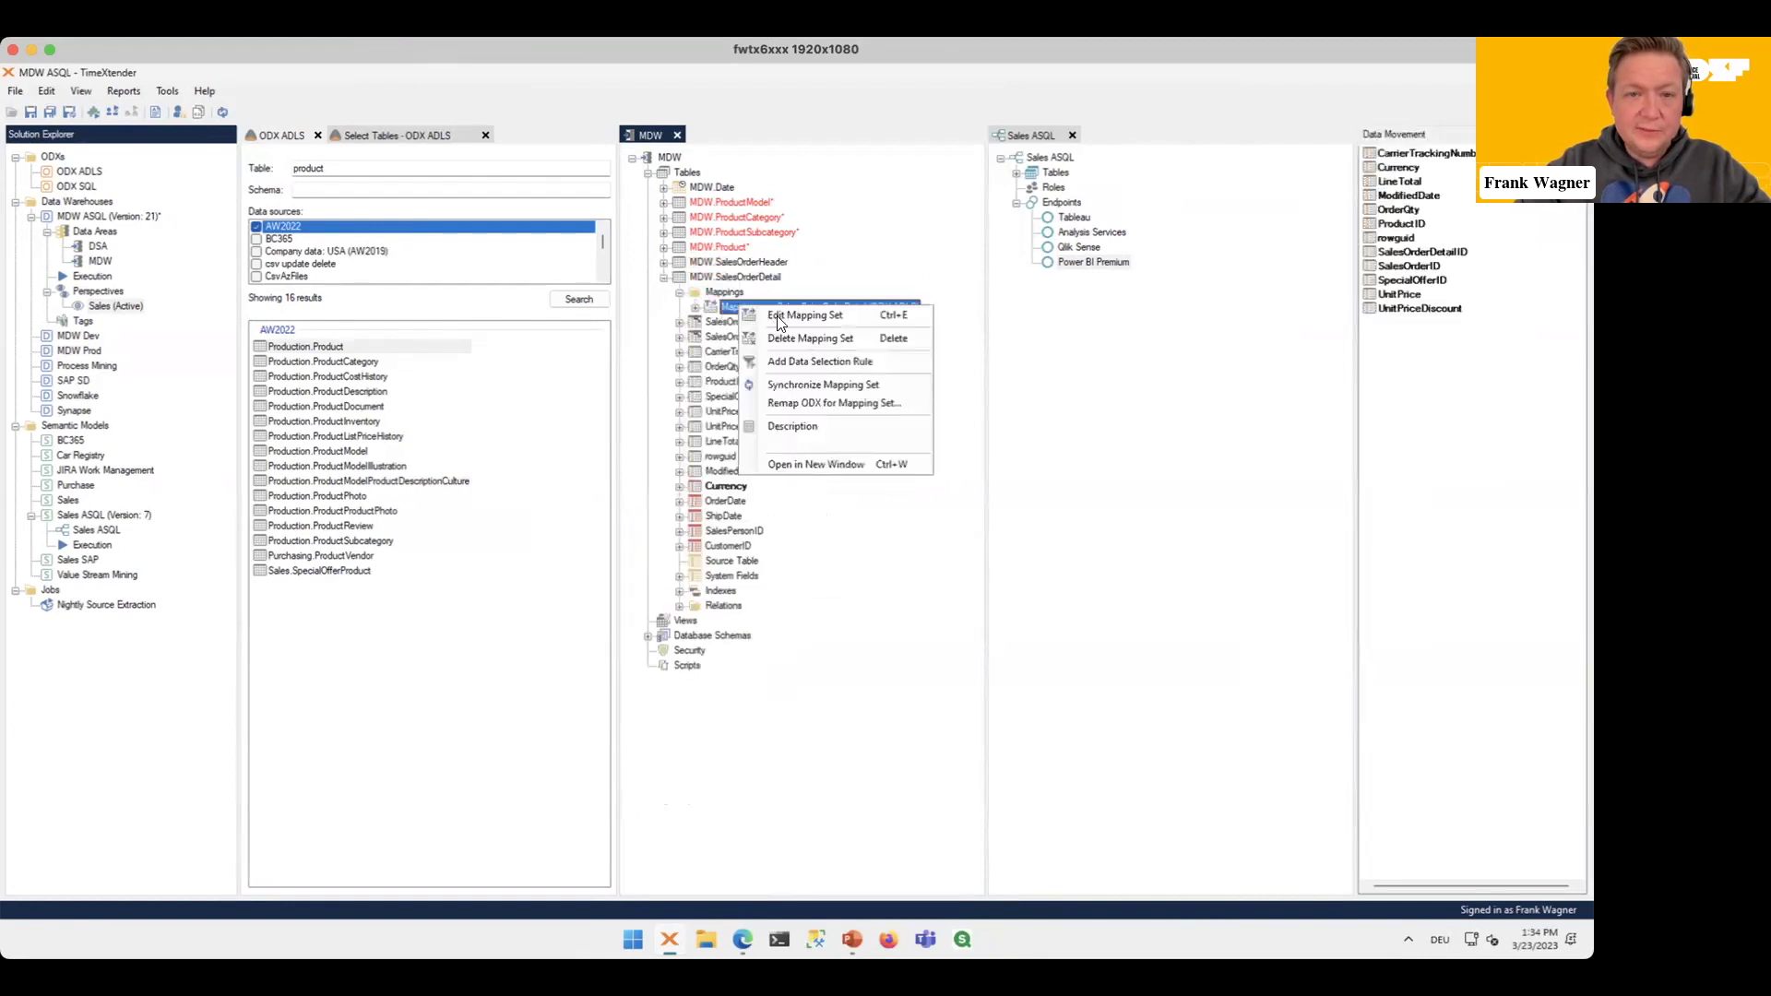
pyautogui.click(808, 384)
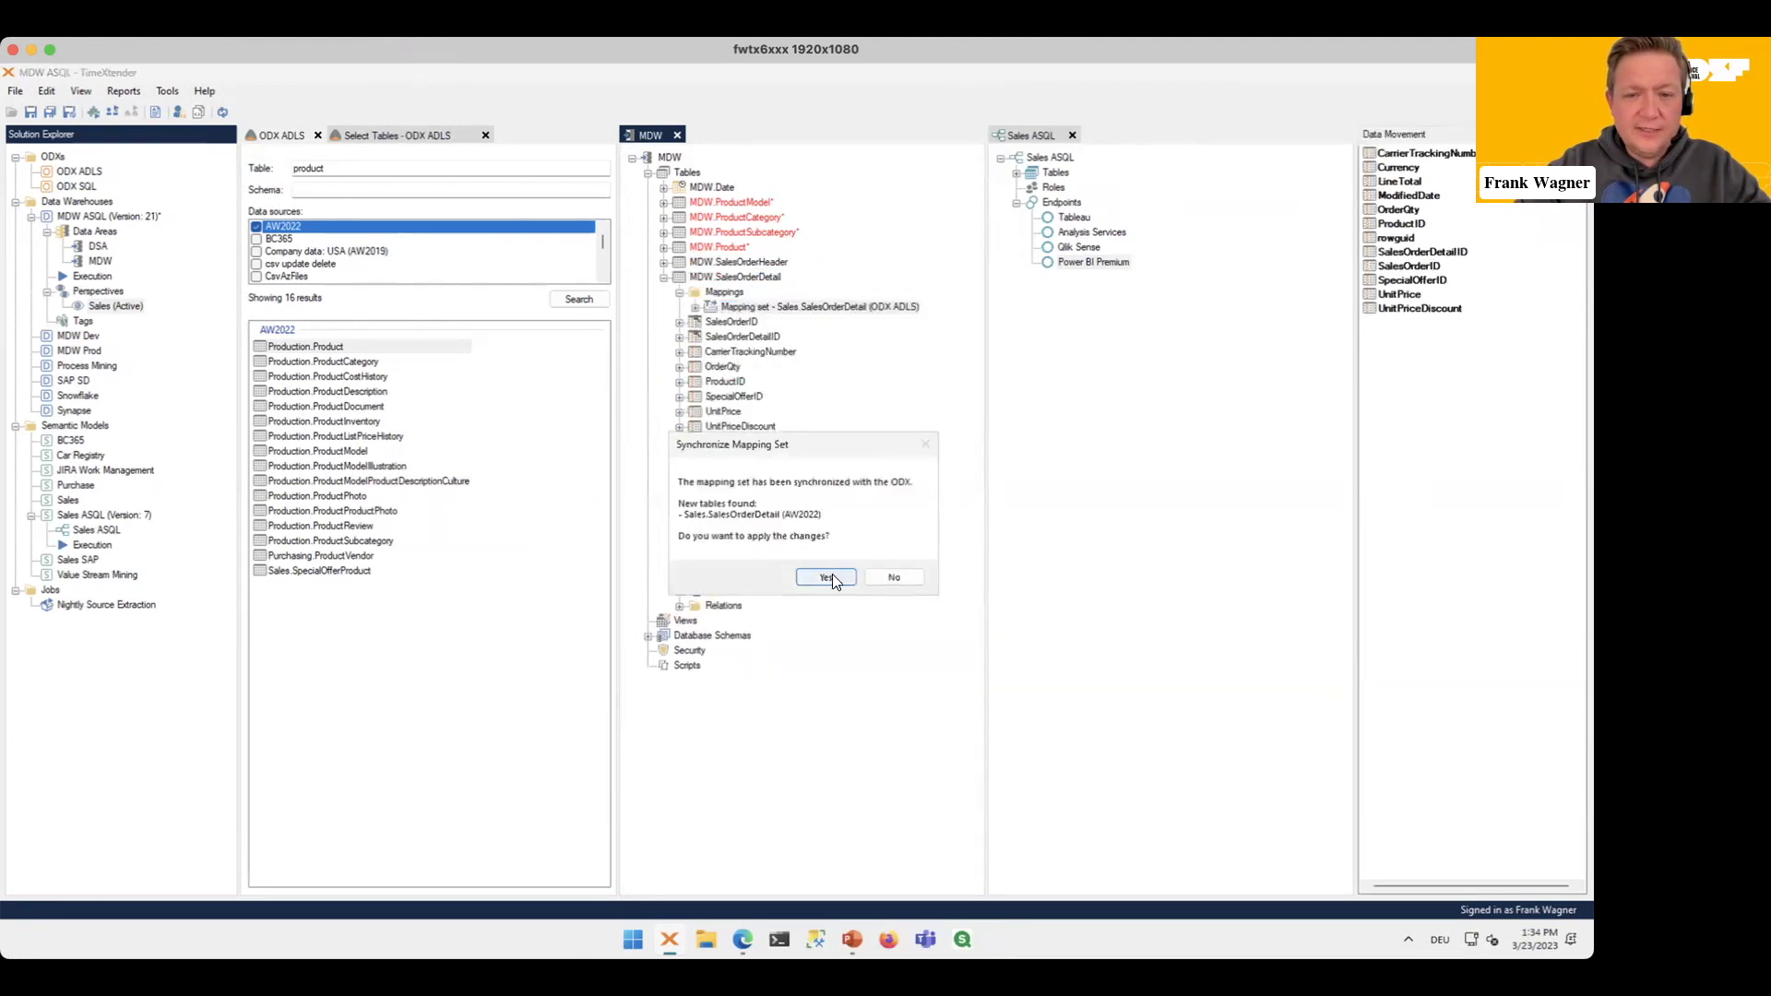
pyautogui.click(825, 577)
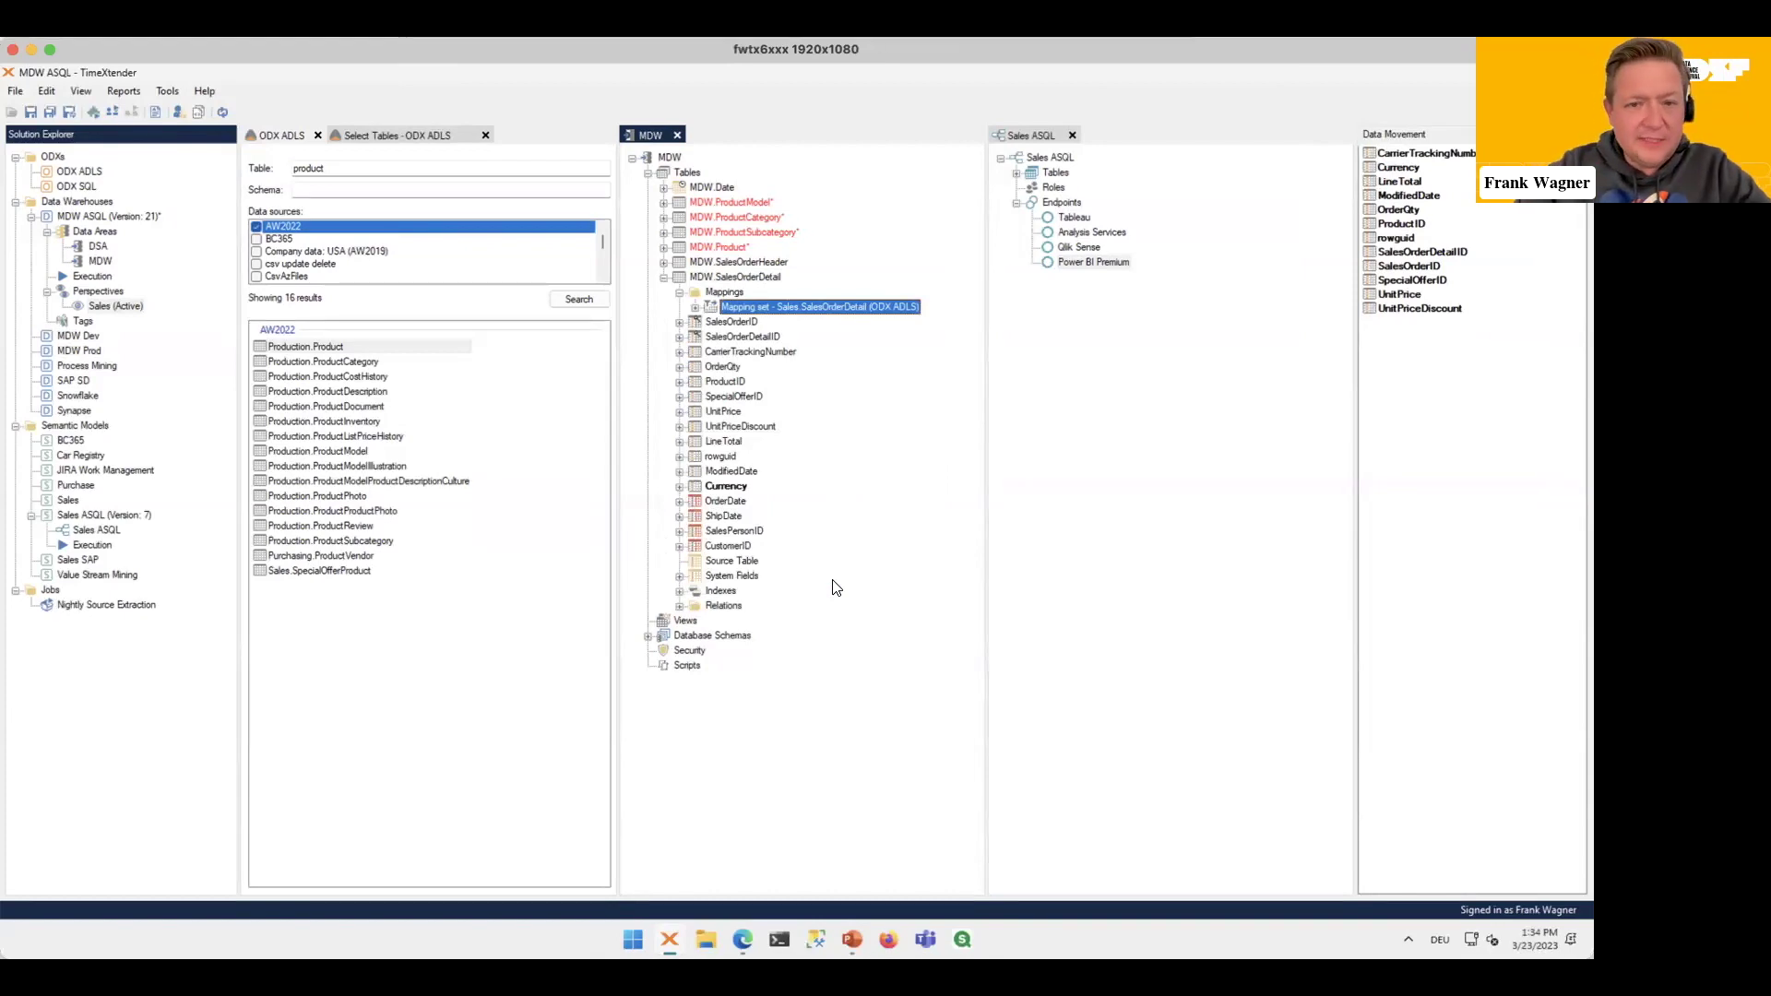
pyautogui.click(693, 307)
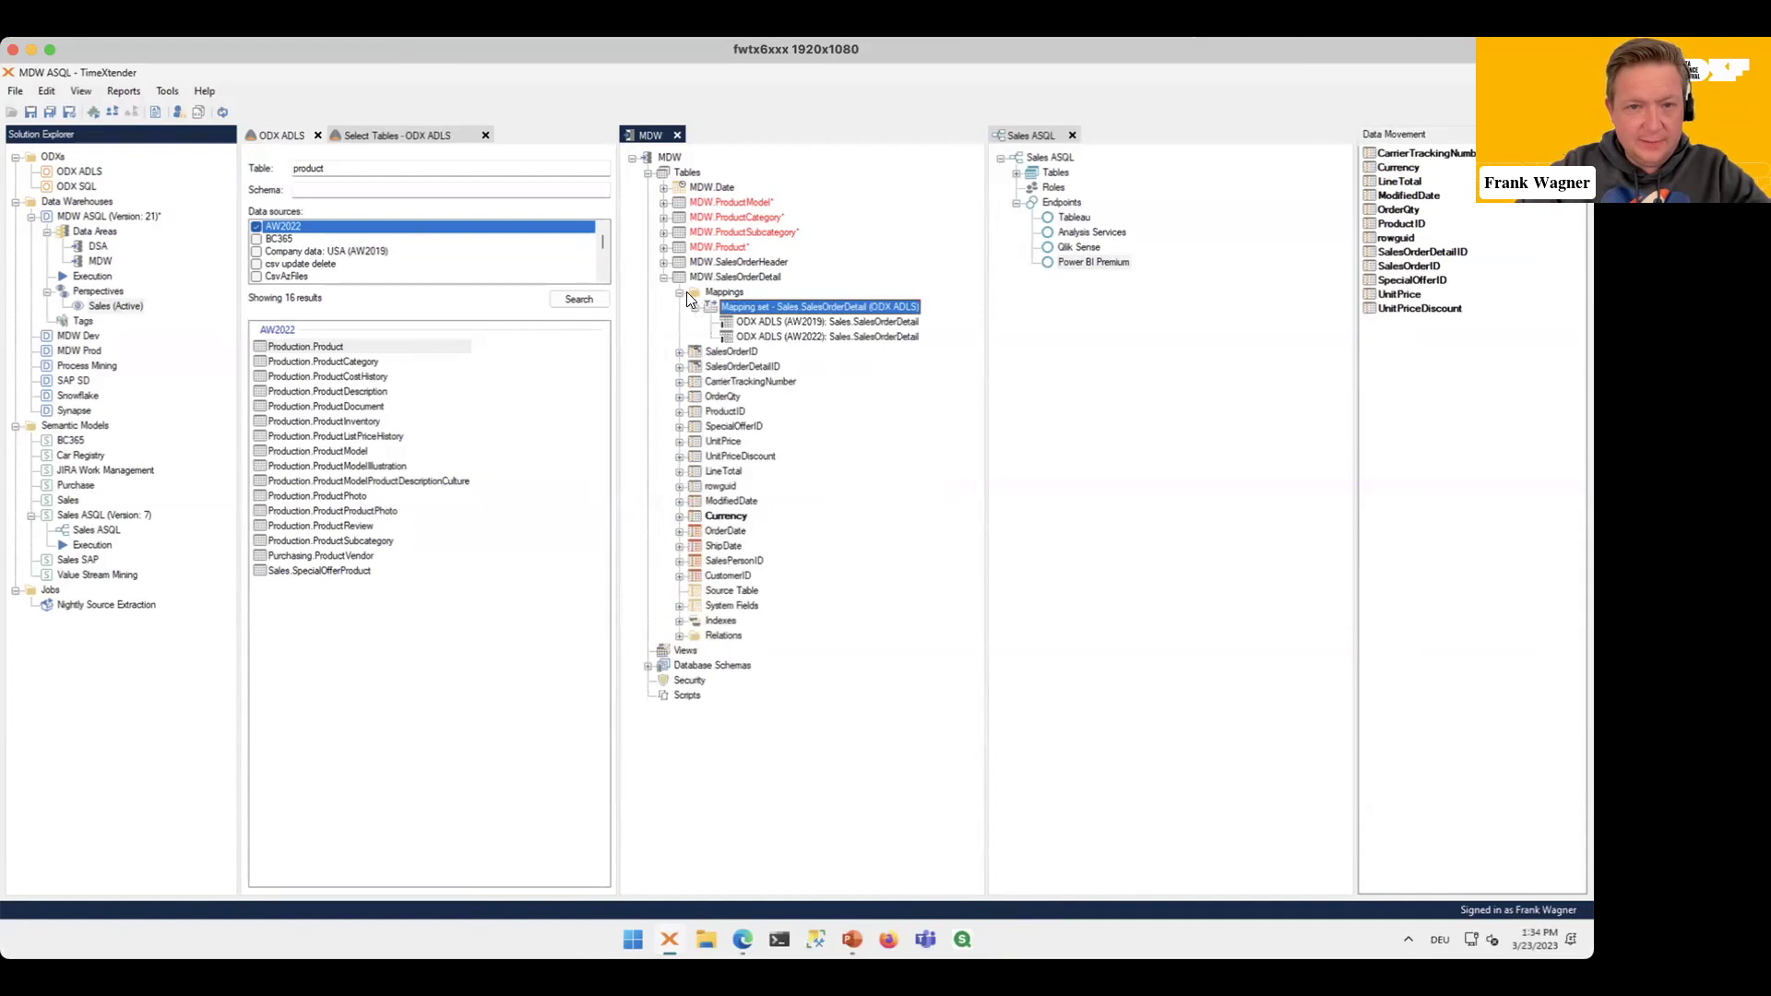
pyautogui.click(679, 293)
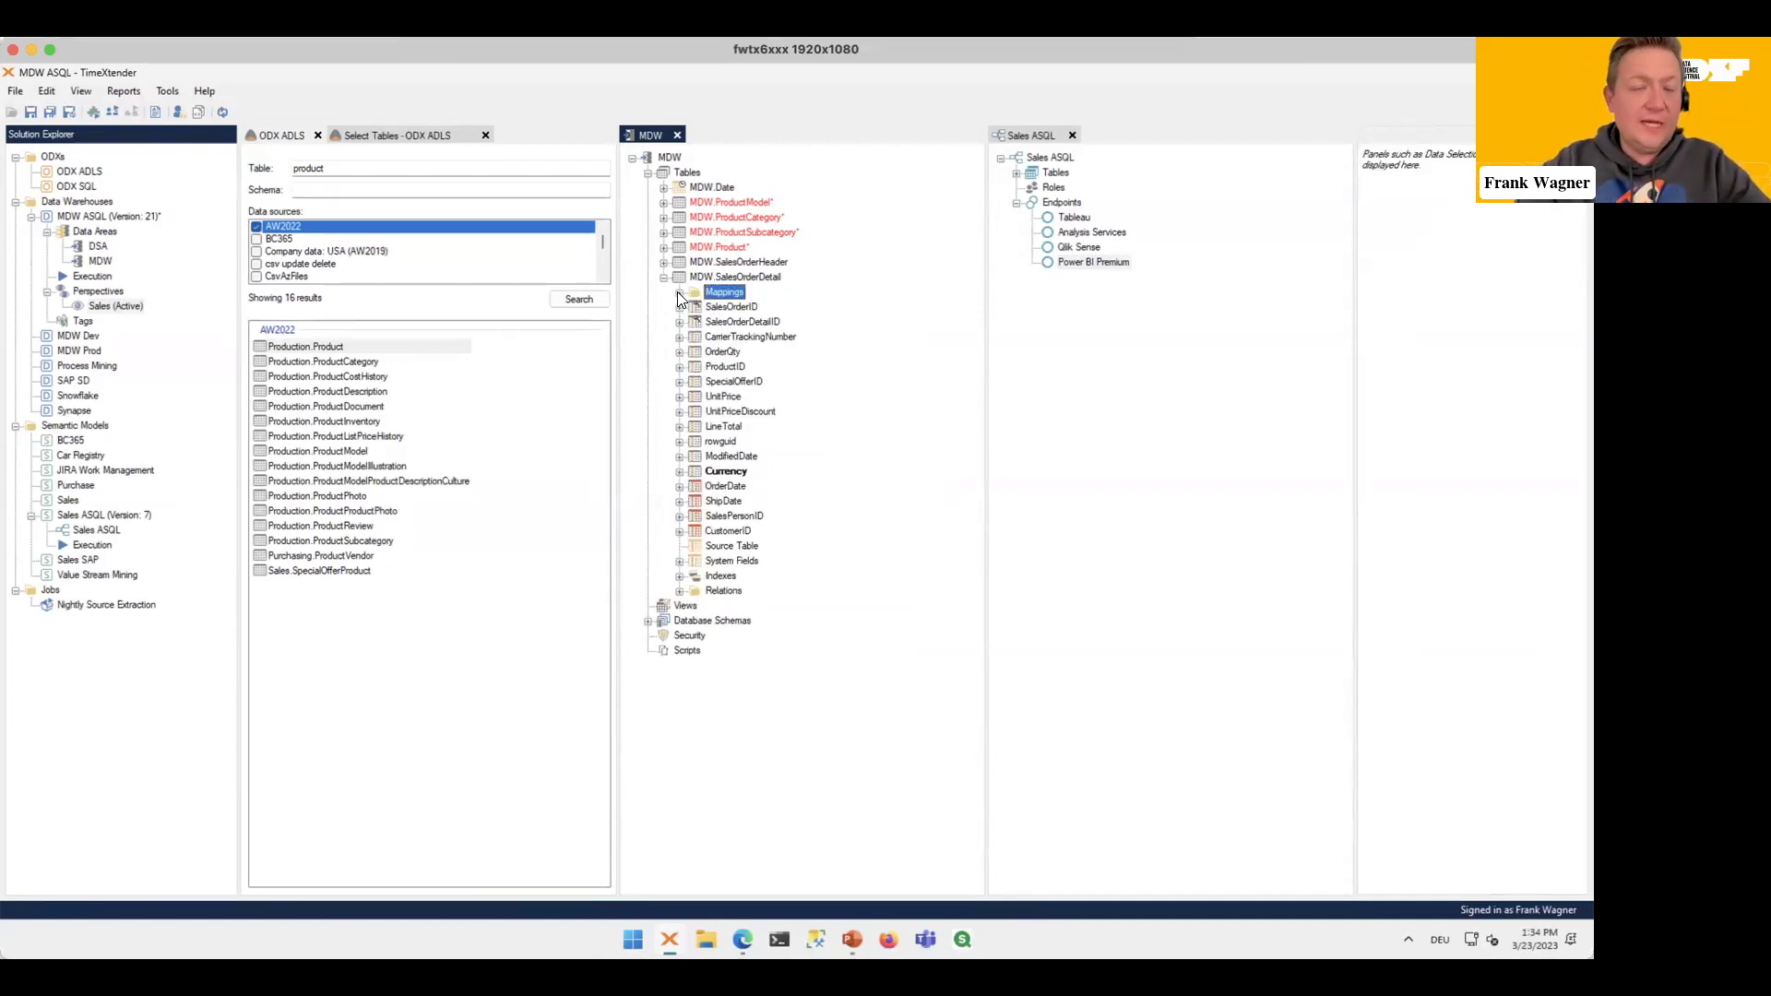
# Step: Search ODX ADLS for all tables of the ExRates data source instead of AW2022, with the table name filter cleared
pyautogui.click(258, 230)
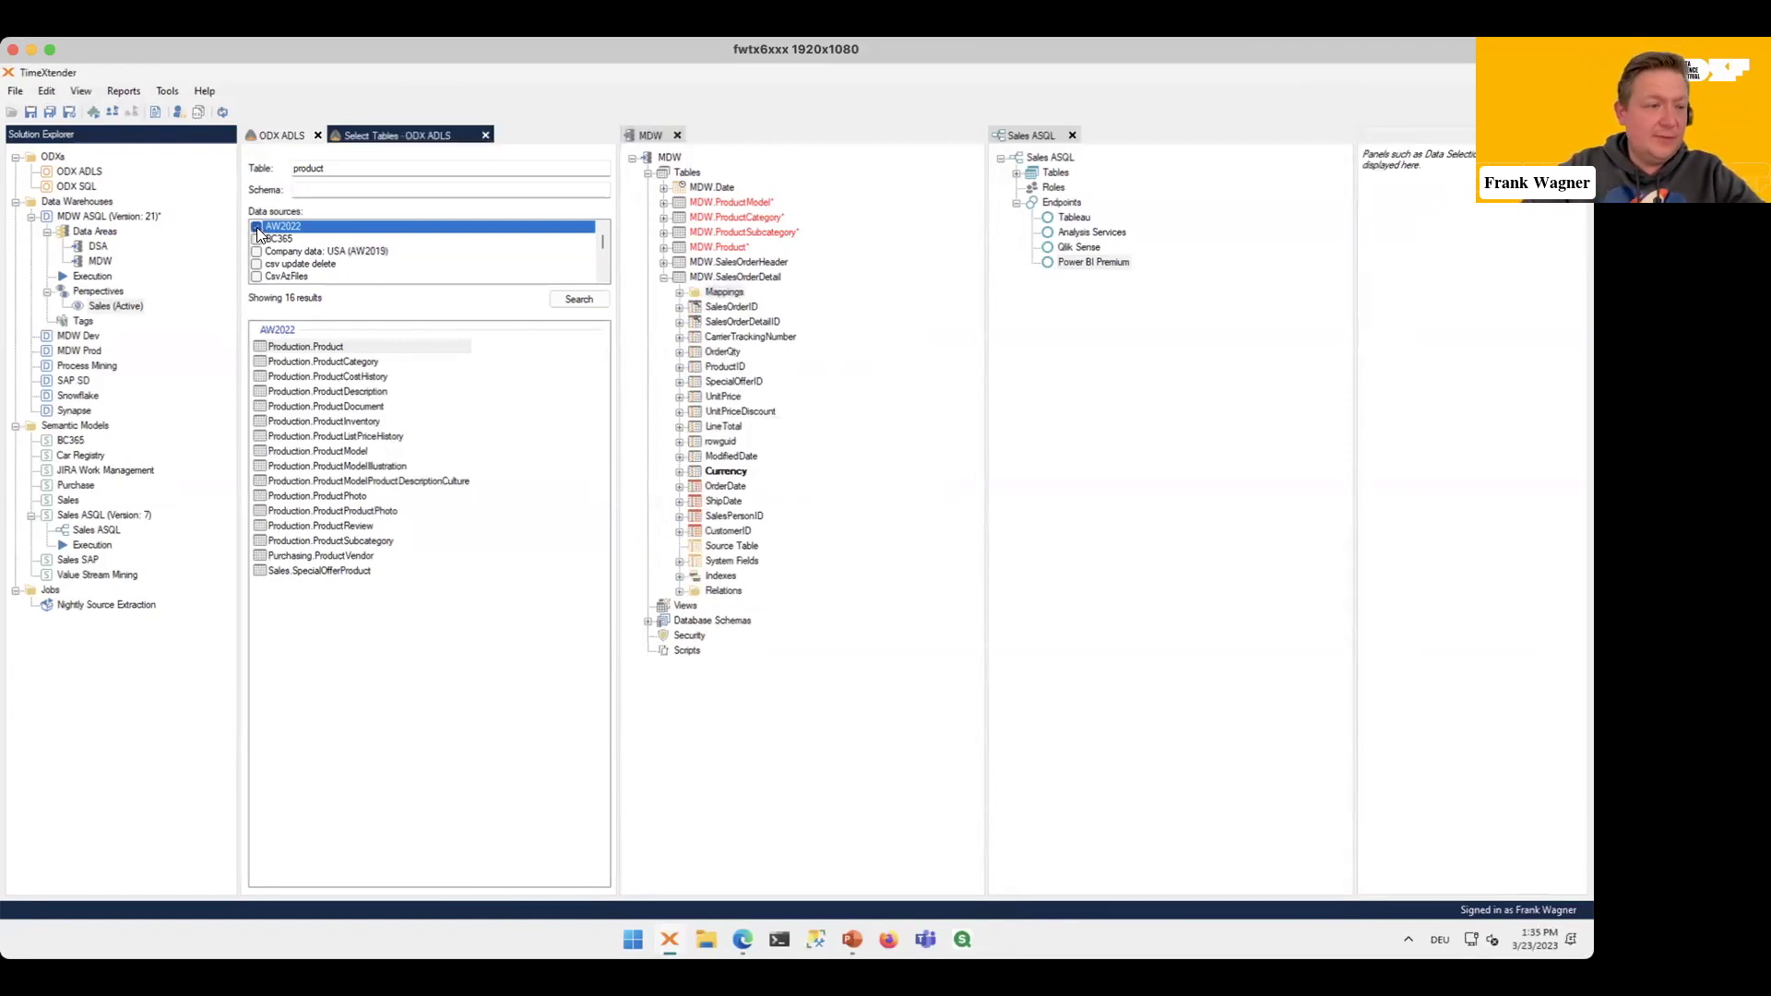
pyautogui.click(603, 280)
pyautogui.click(603, 279)
pyautogui.click(603, 279)
pyautogui.click(603, 280)
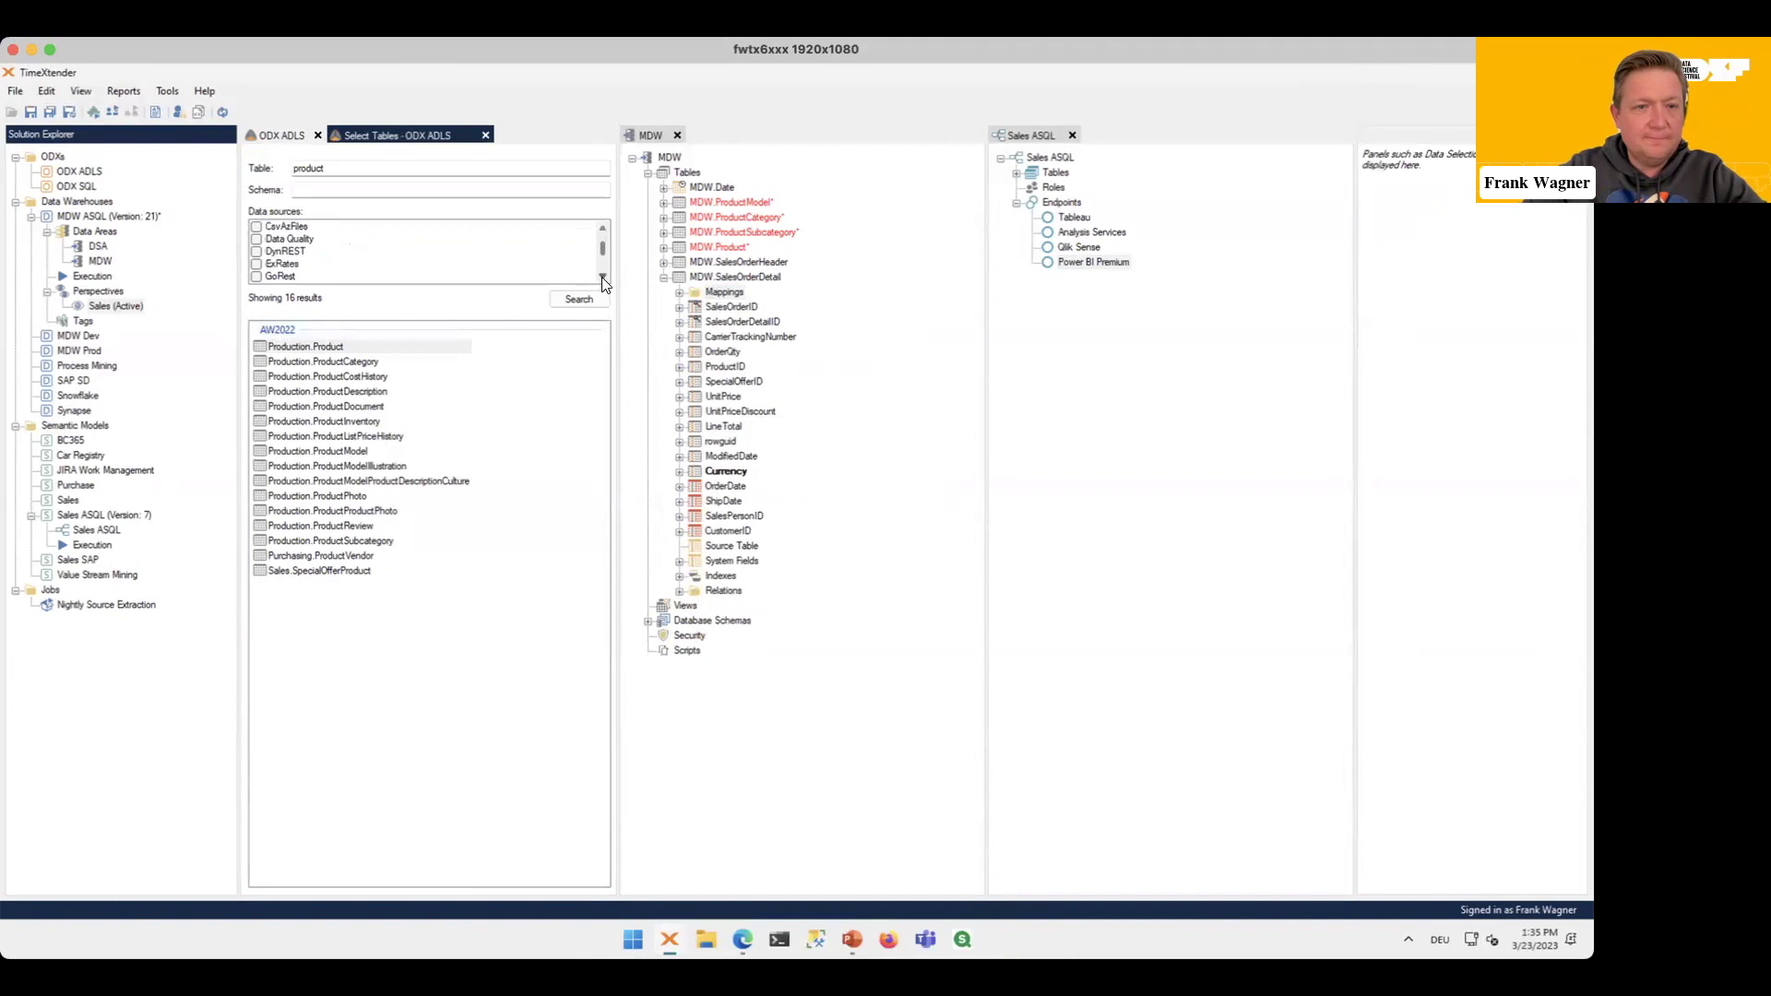
pyautogui.click(256, 264)
pyautogui.doubleClick(361, 169)
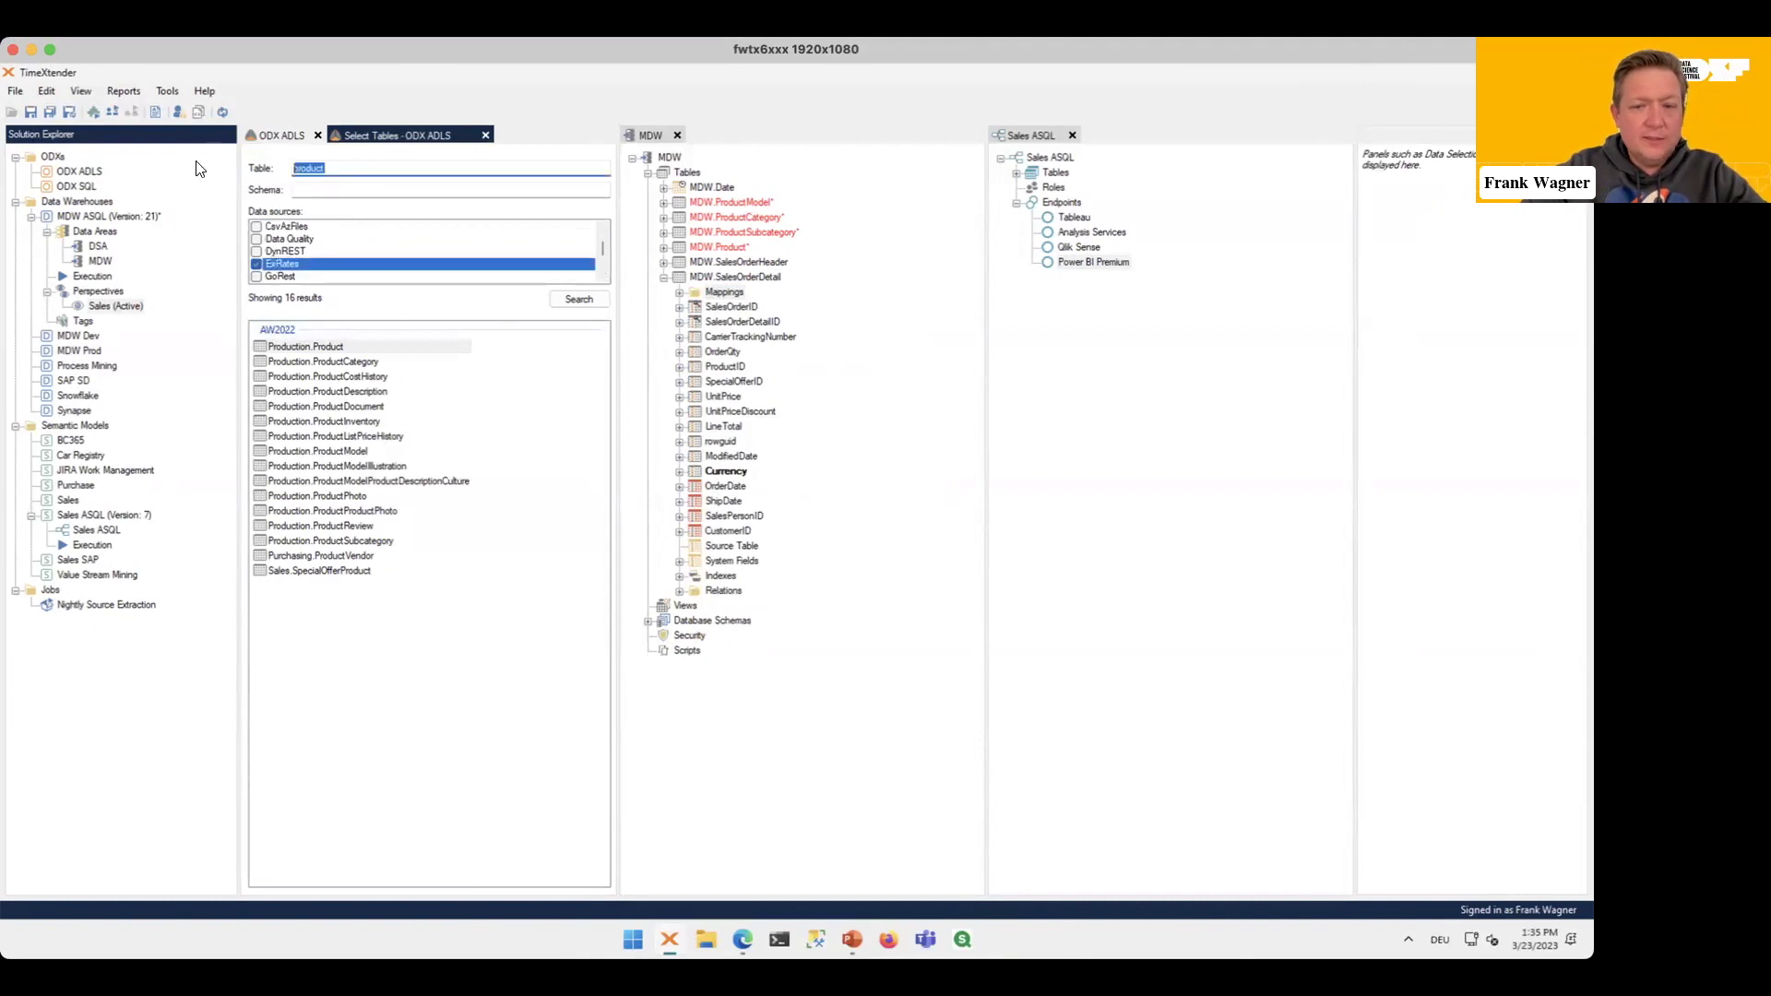
pyautogui.press('BackSpace')
pyautogui.press('Return')
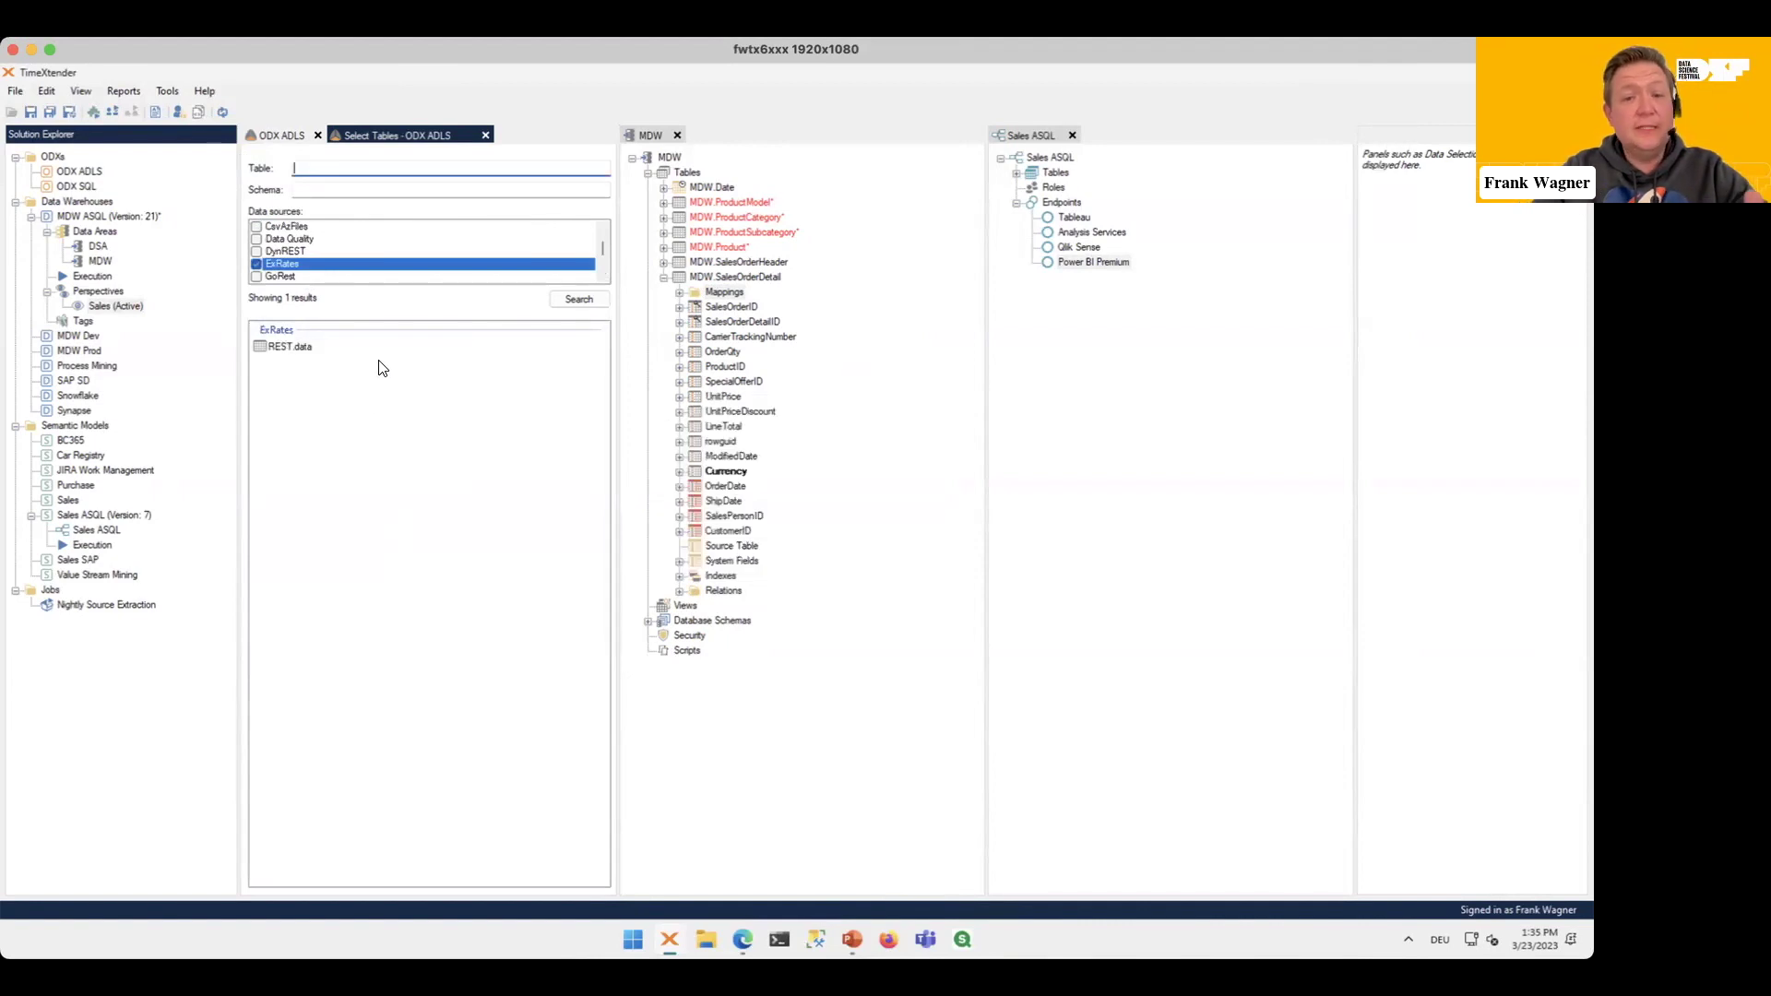
# Step: Add the REST.data table from ExRates to the MDW tables and inspect its fields and system fields
pyautogui.click(306, 349)
pyautogui.moveTo(306, 351); pyautogui.dragTo(689, 174)
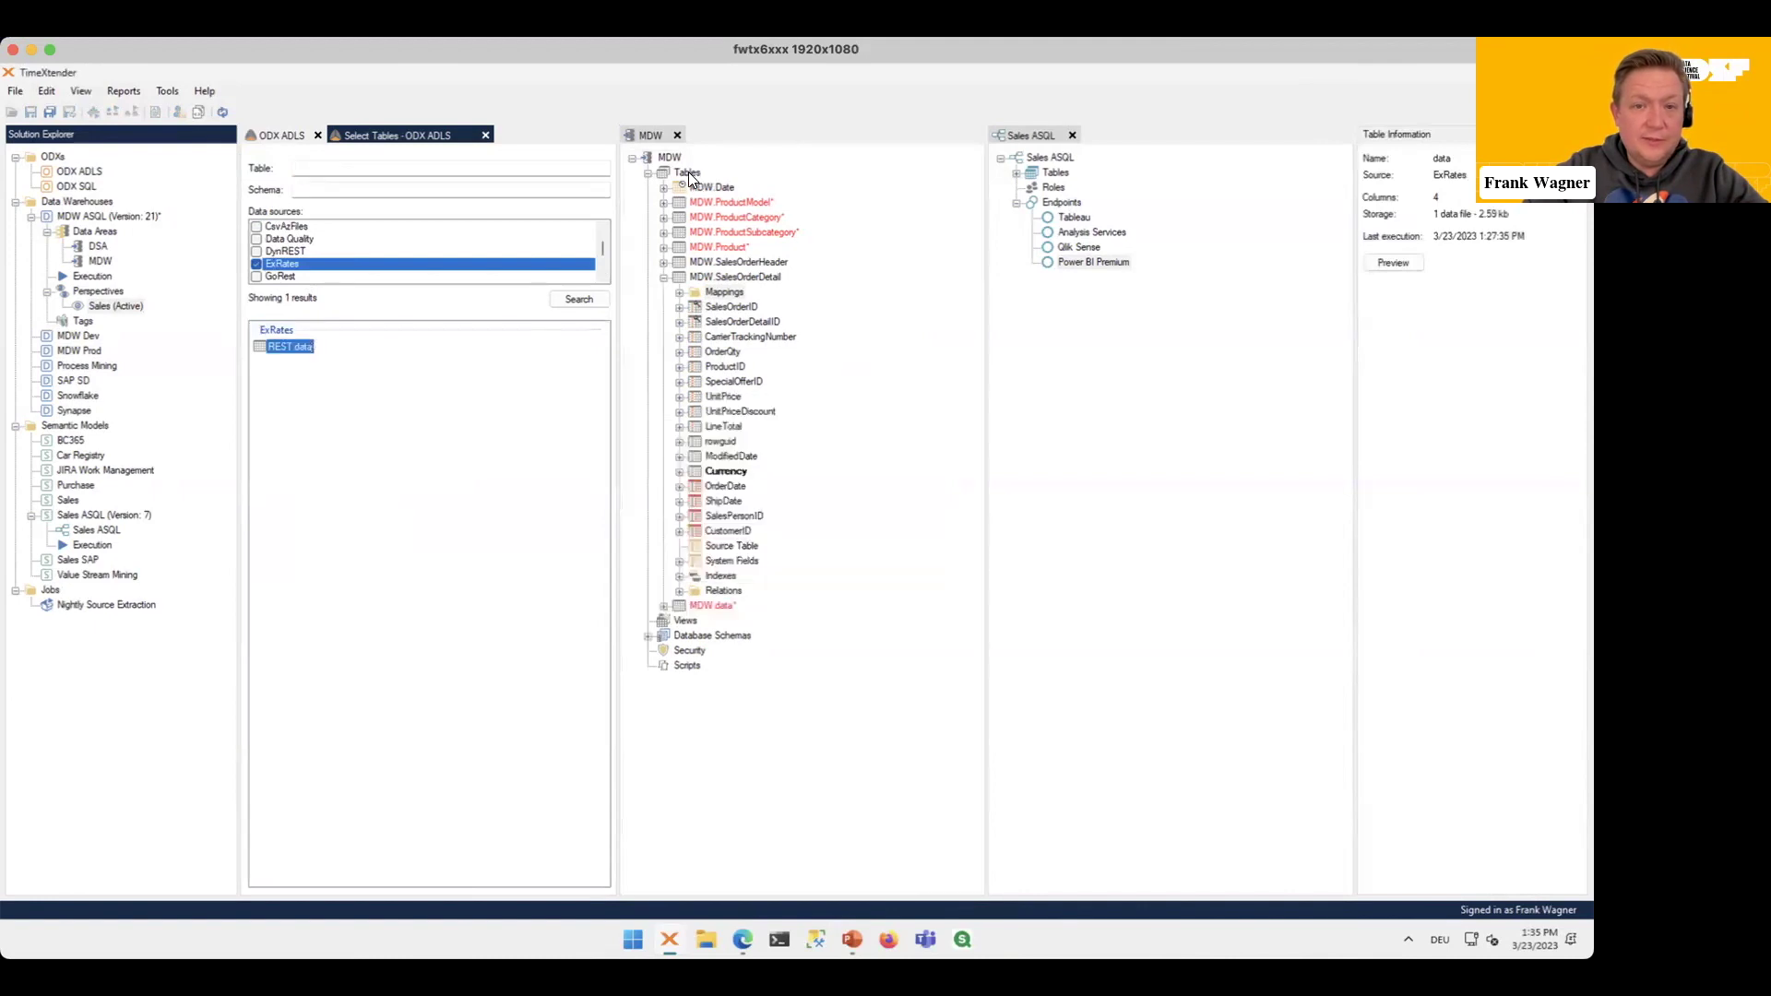
pyautogui.click(663, 605)
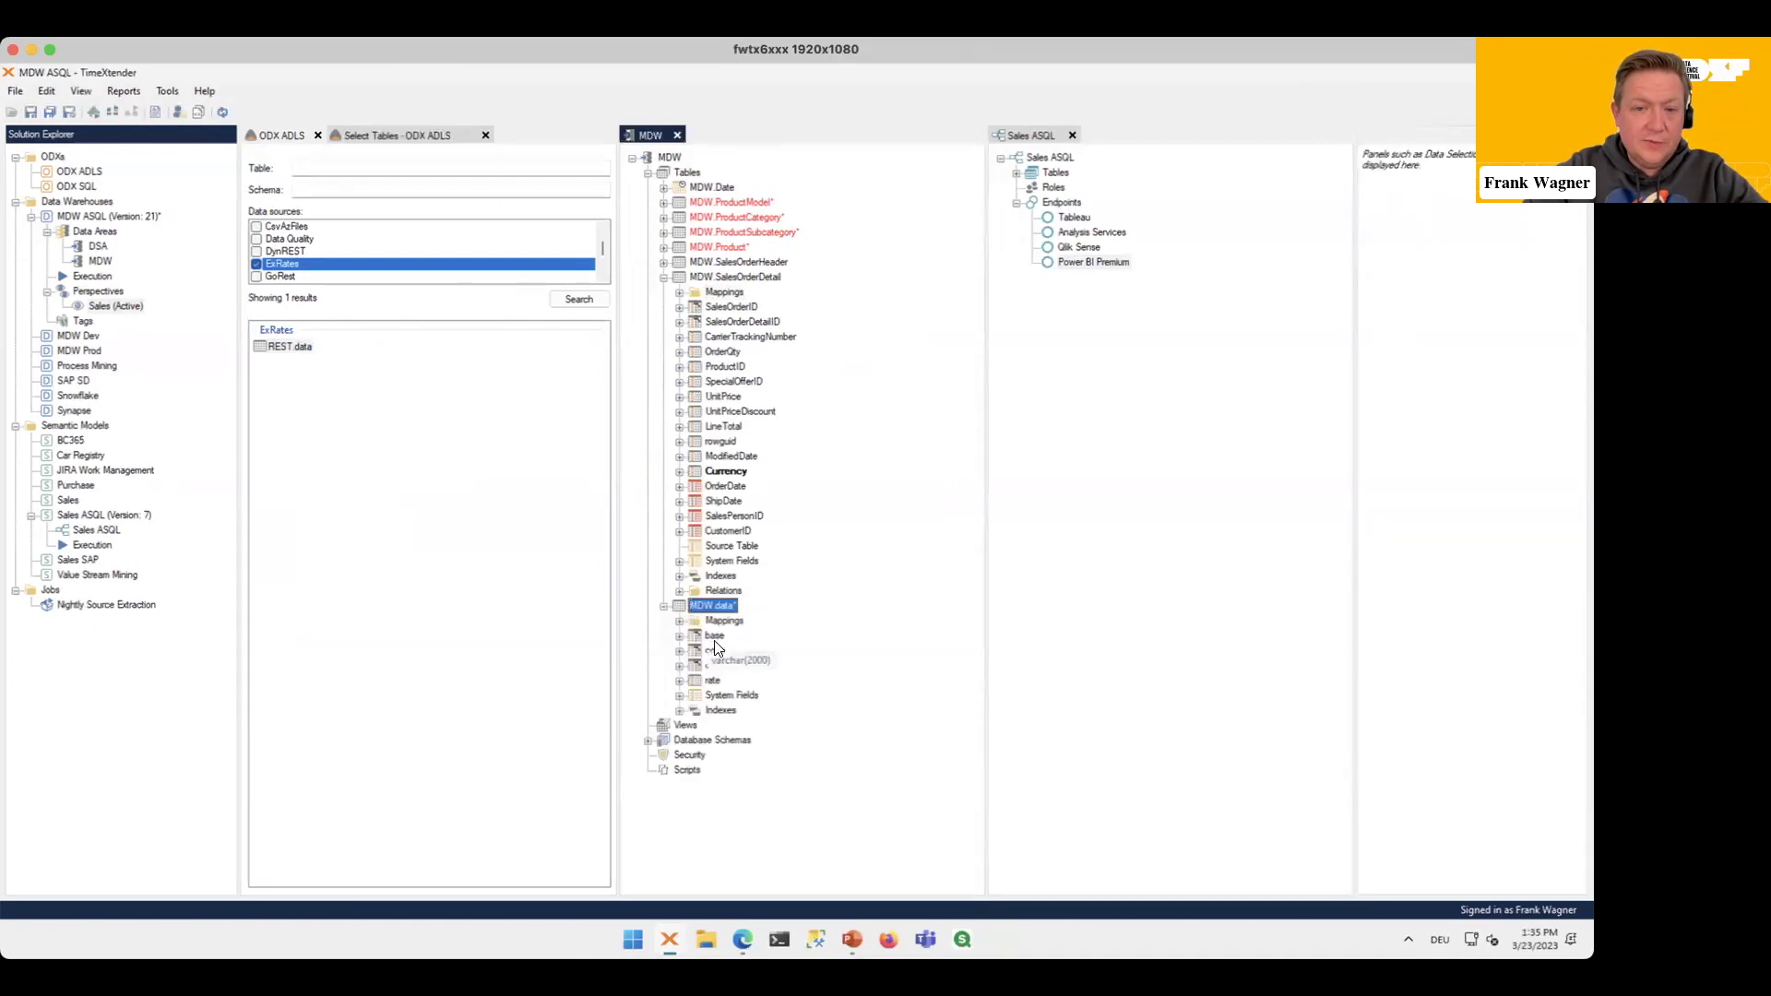
pyautogui.click(680, 694)
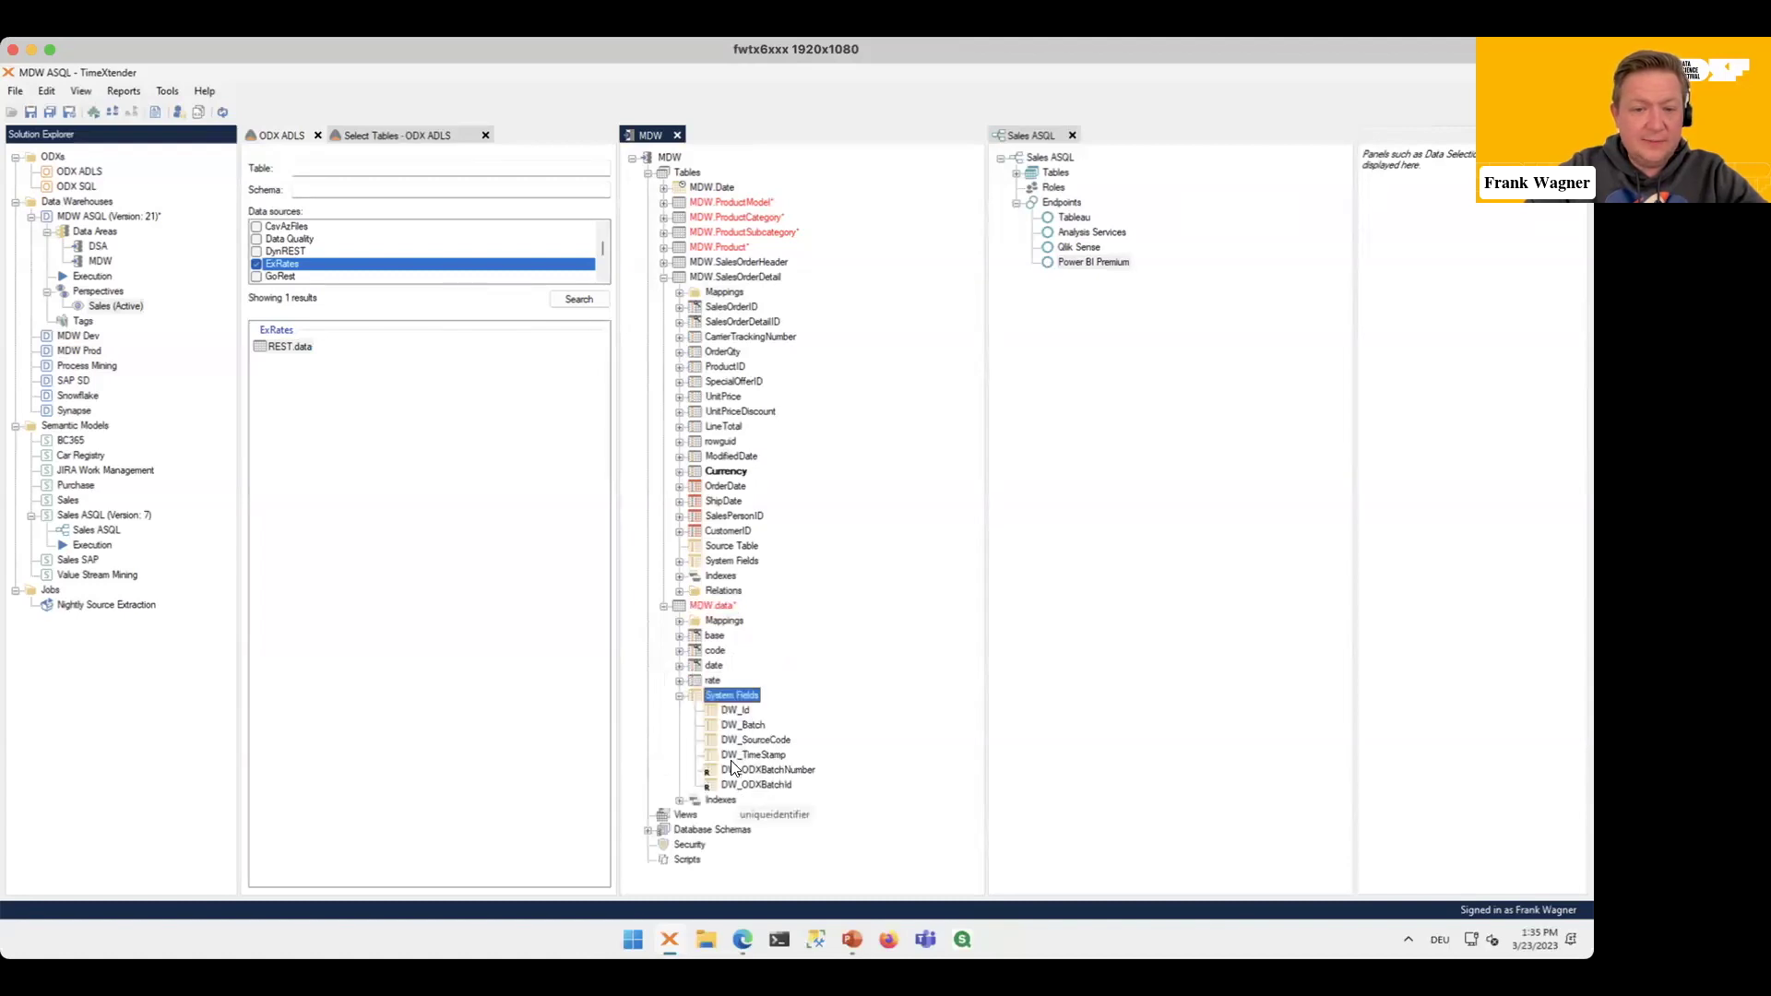
pyautogui.click(679, 619)
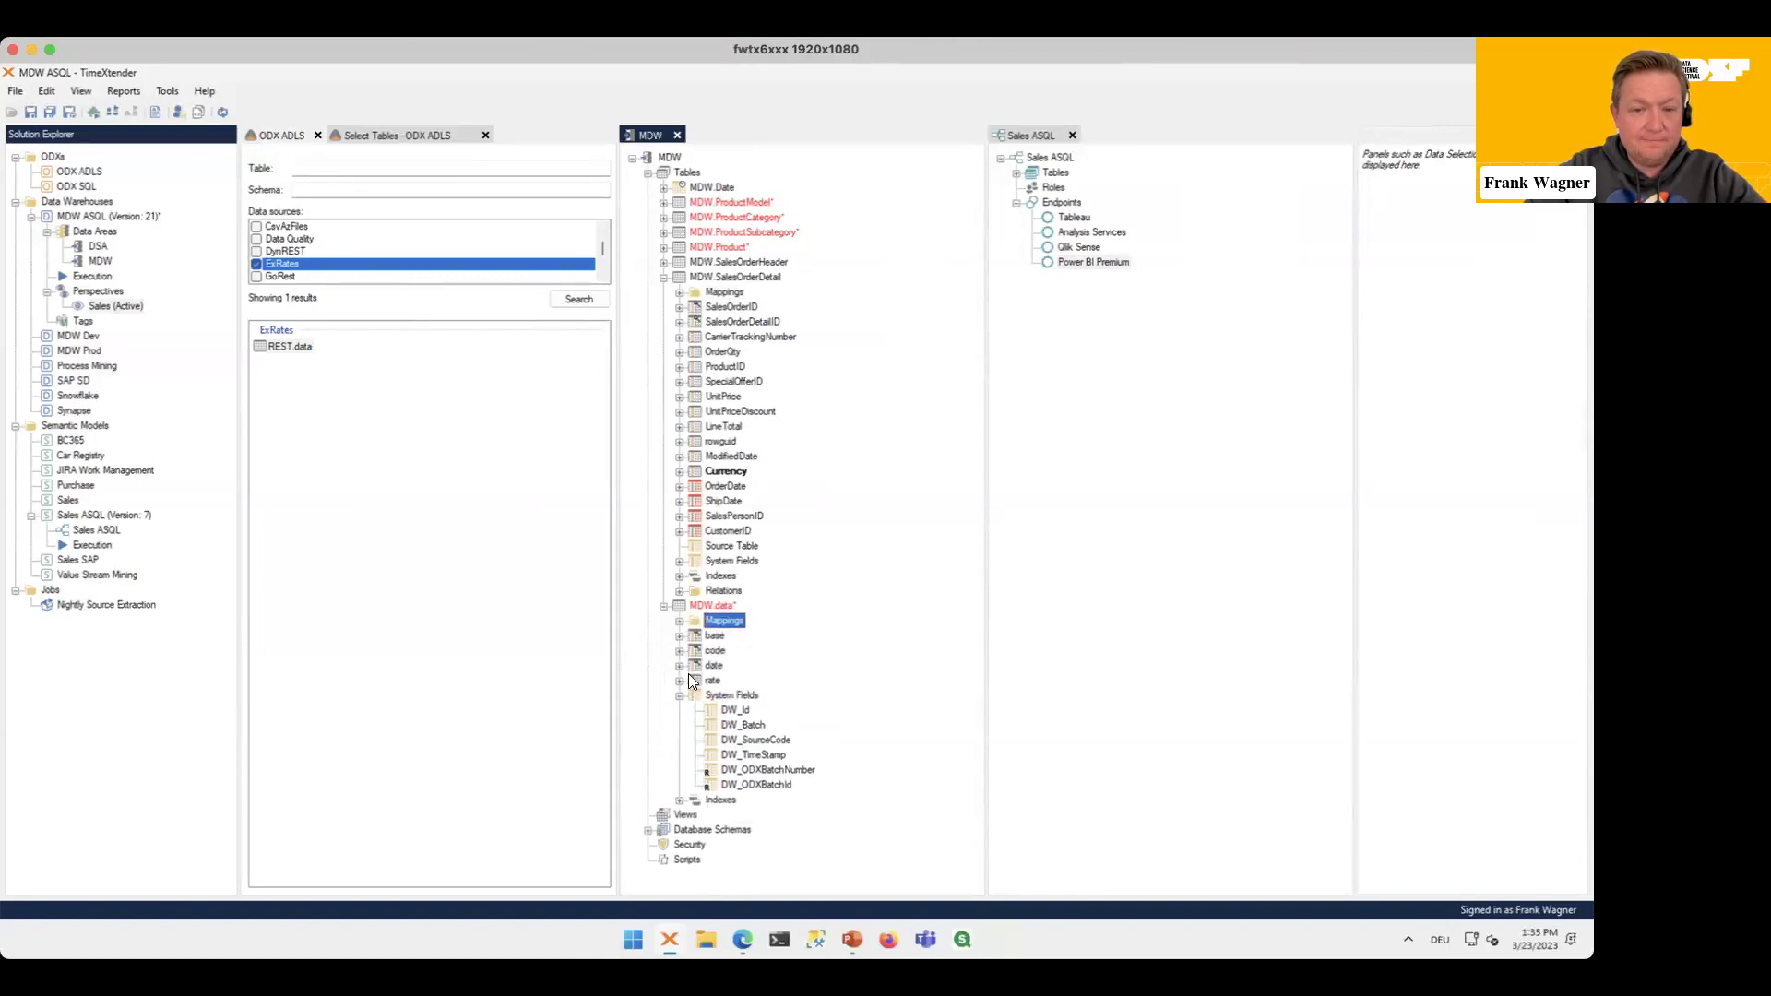
pyautogui.click(680, 695)
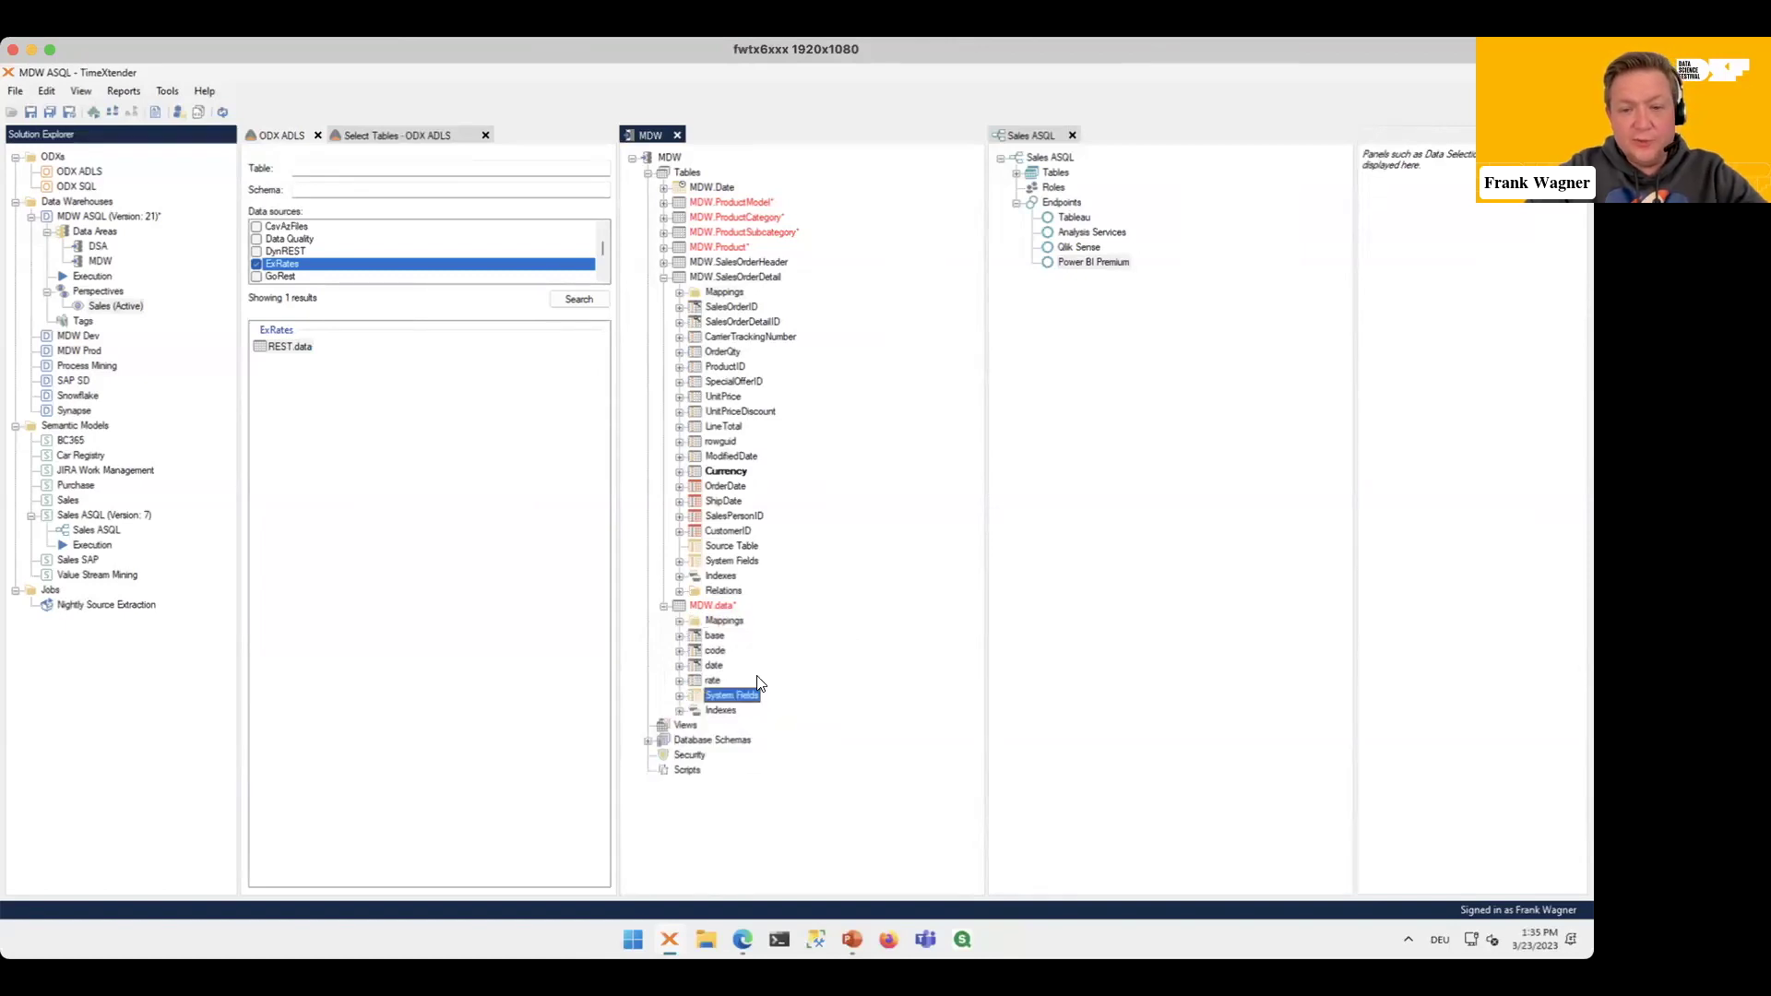
# Step: Enable history on the MDW.data table and turn off truncating its valid table before data cleansing in the table settings
pyautogui.click(727, 607)
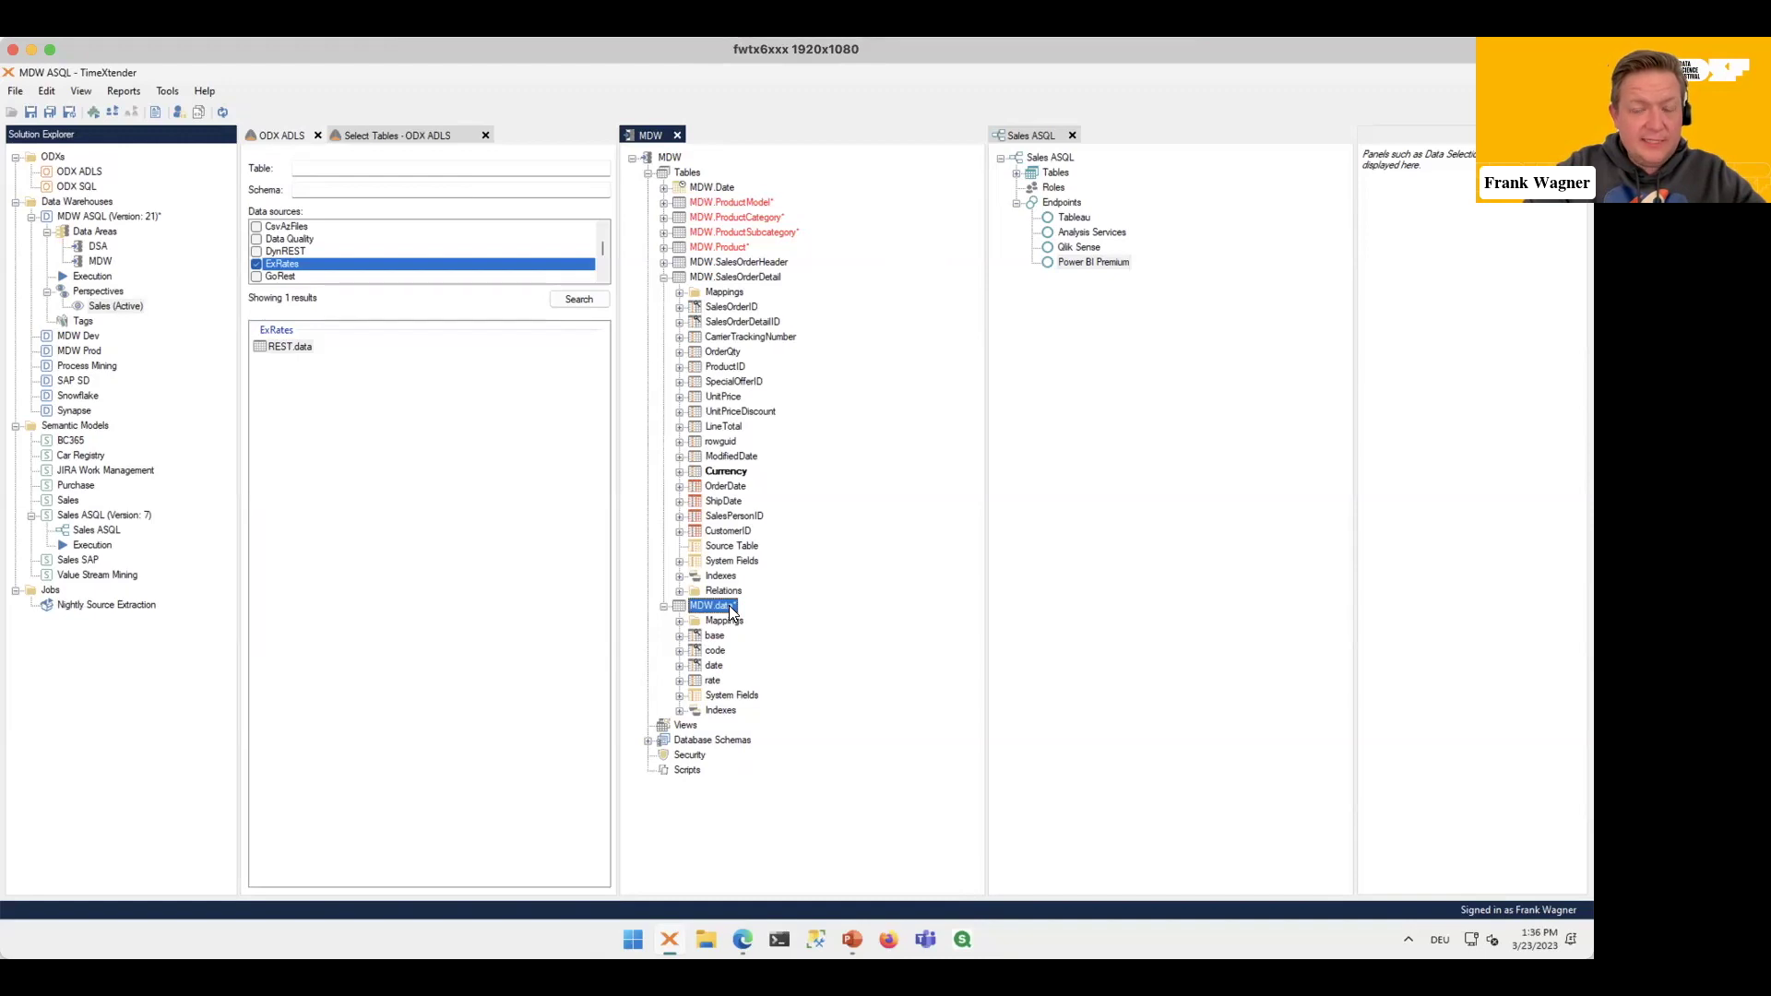
pyautogui.rightClick(728, 605)
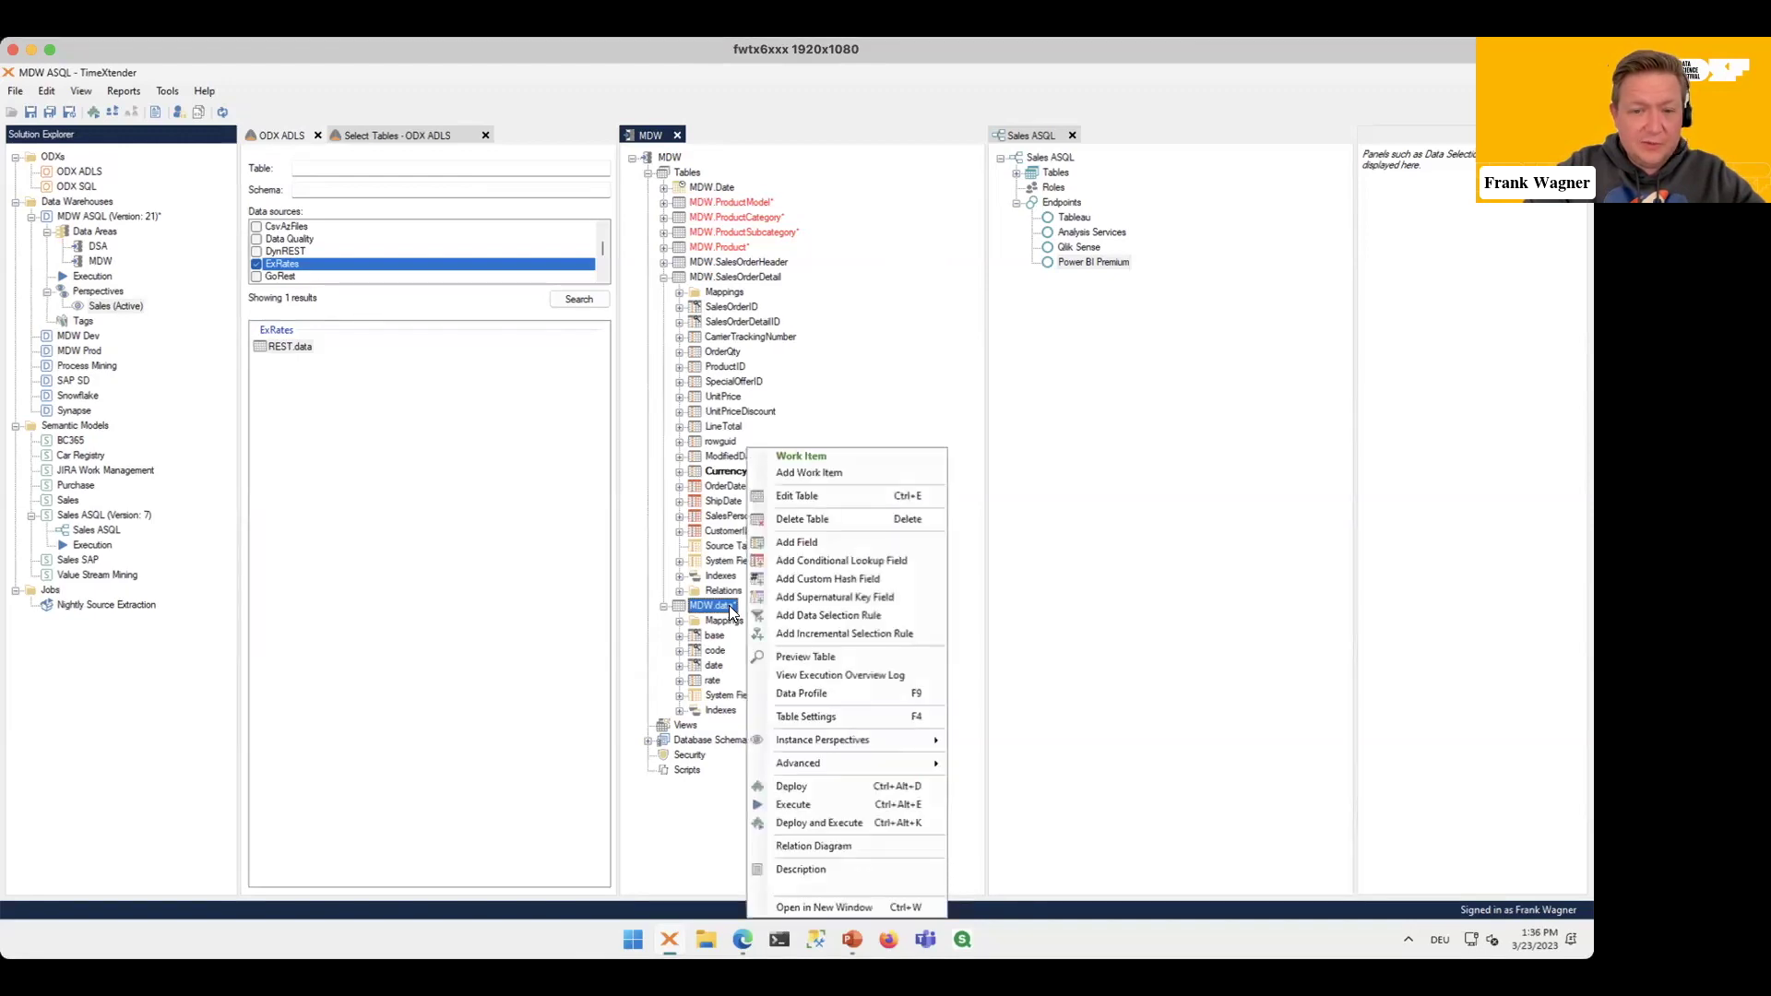
pyautogui.click(915, 715)
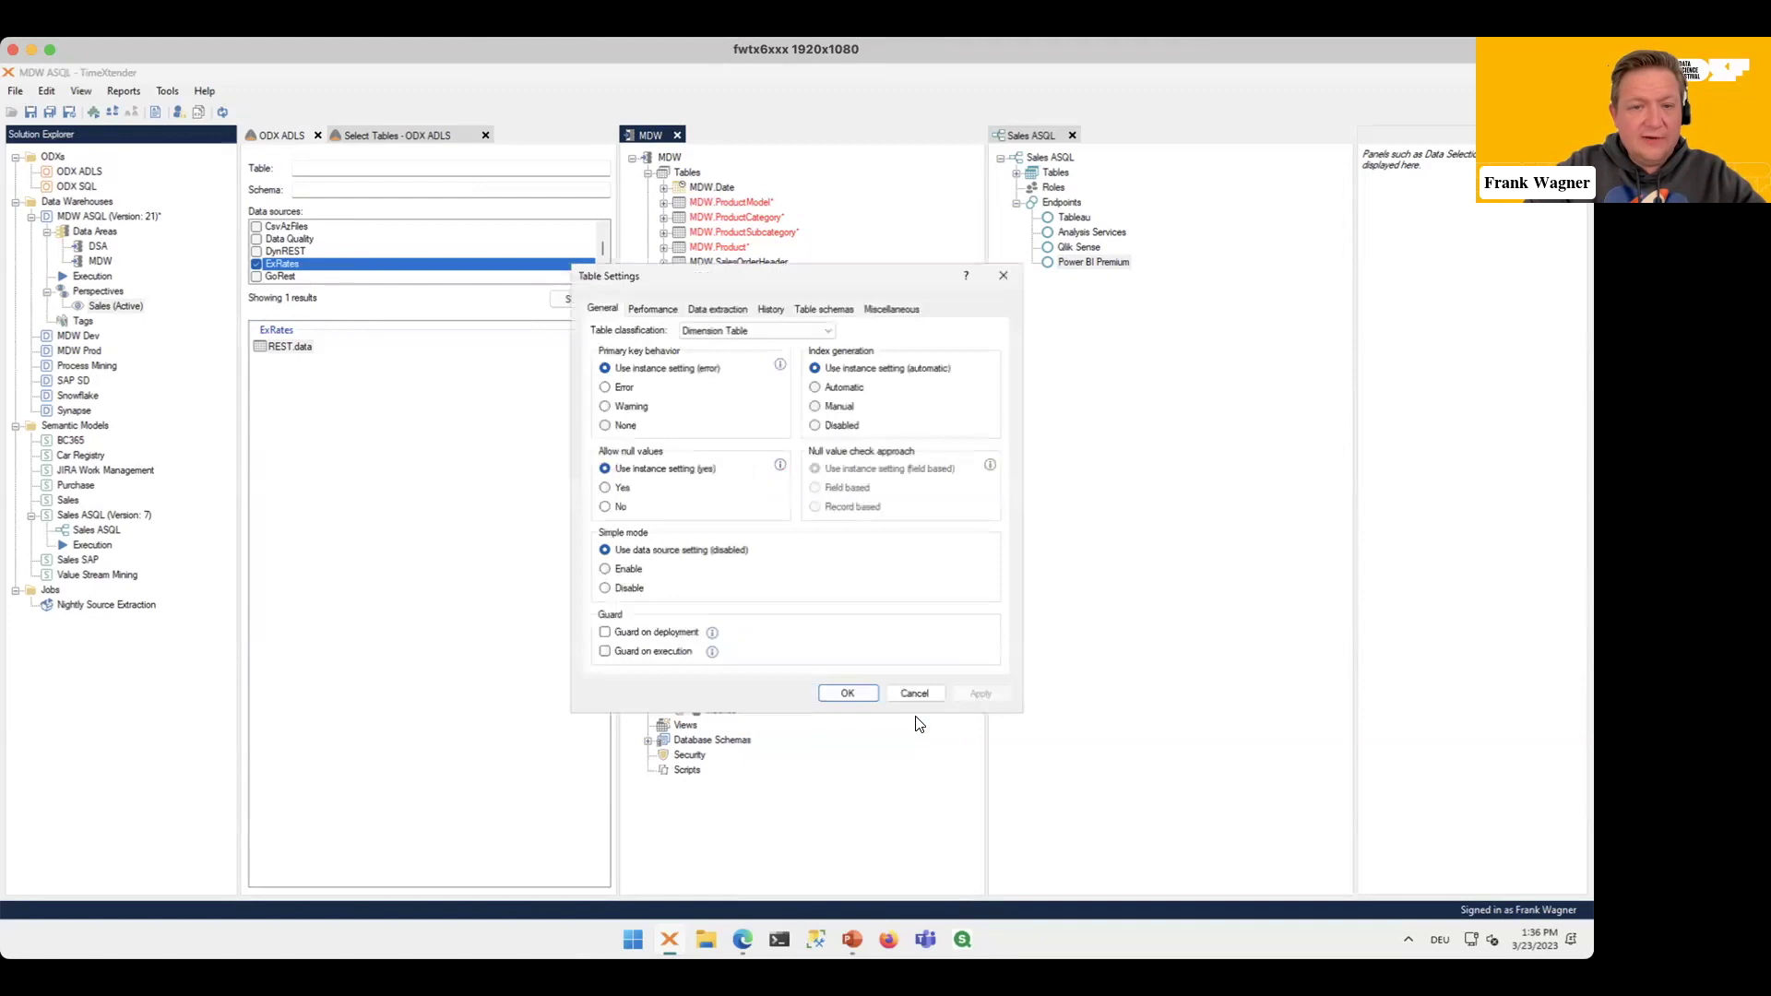
pyautogui.click(771, 310)
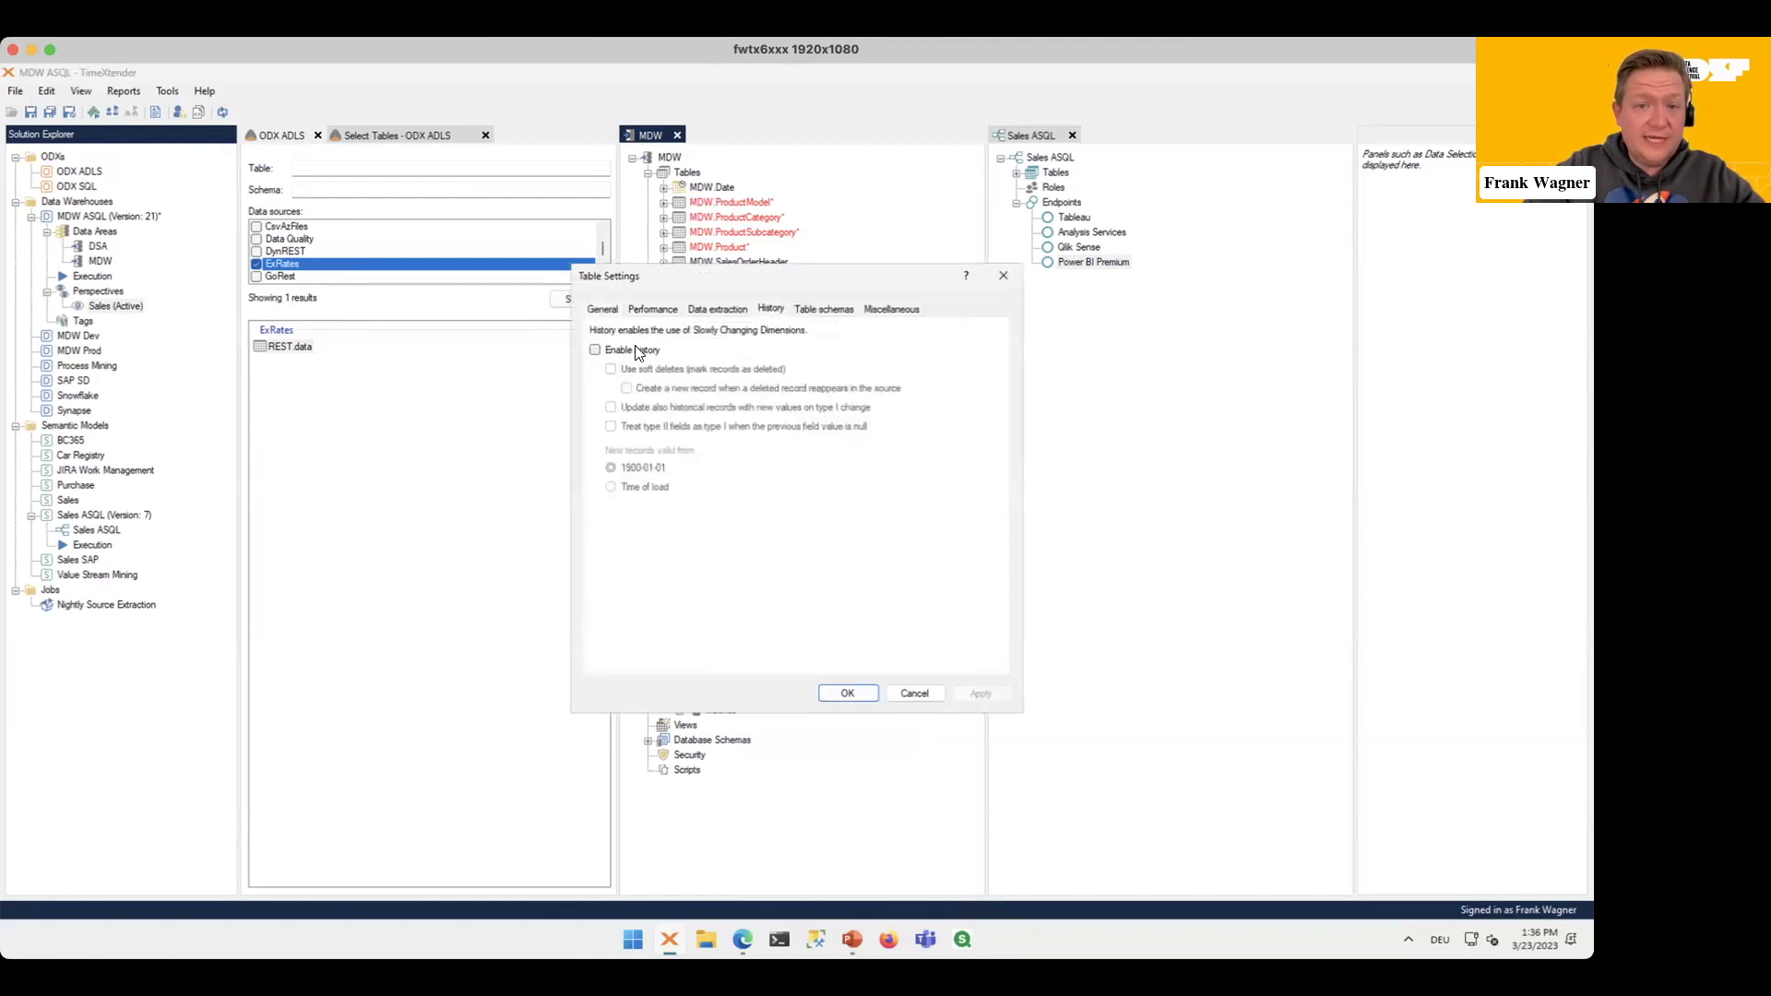
pyautogui.click(636, 352)
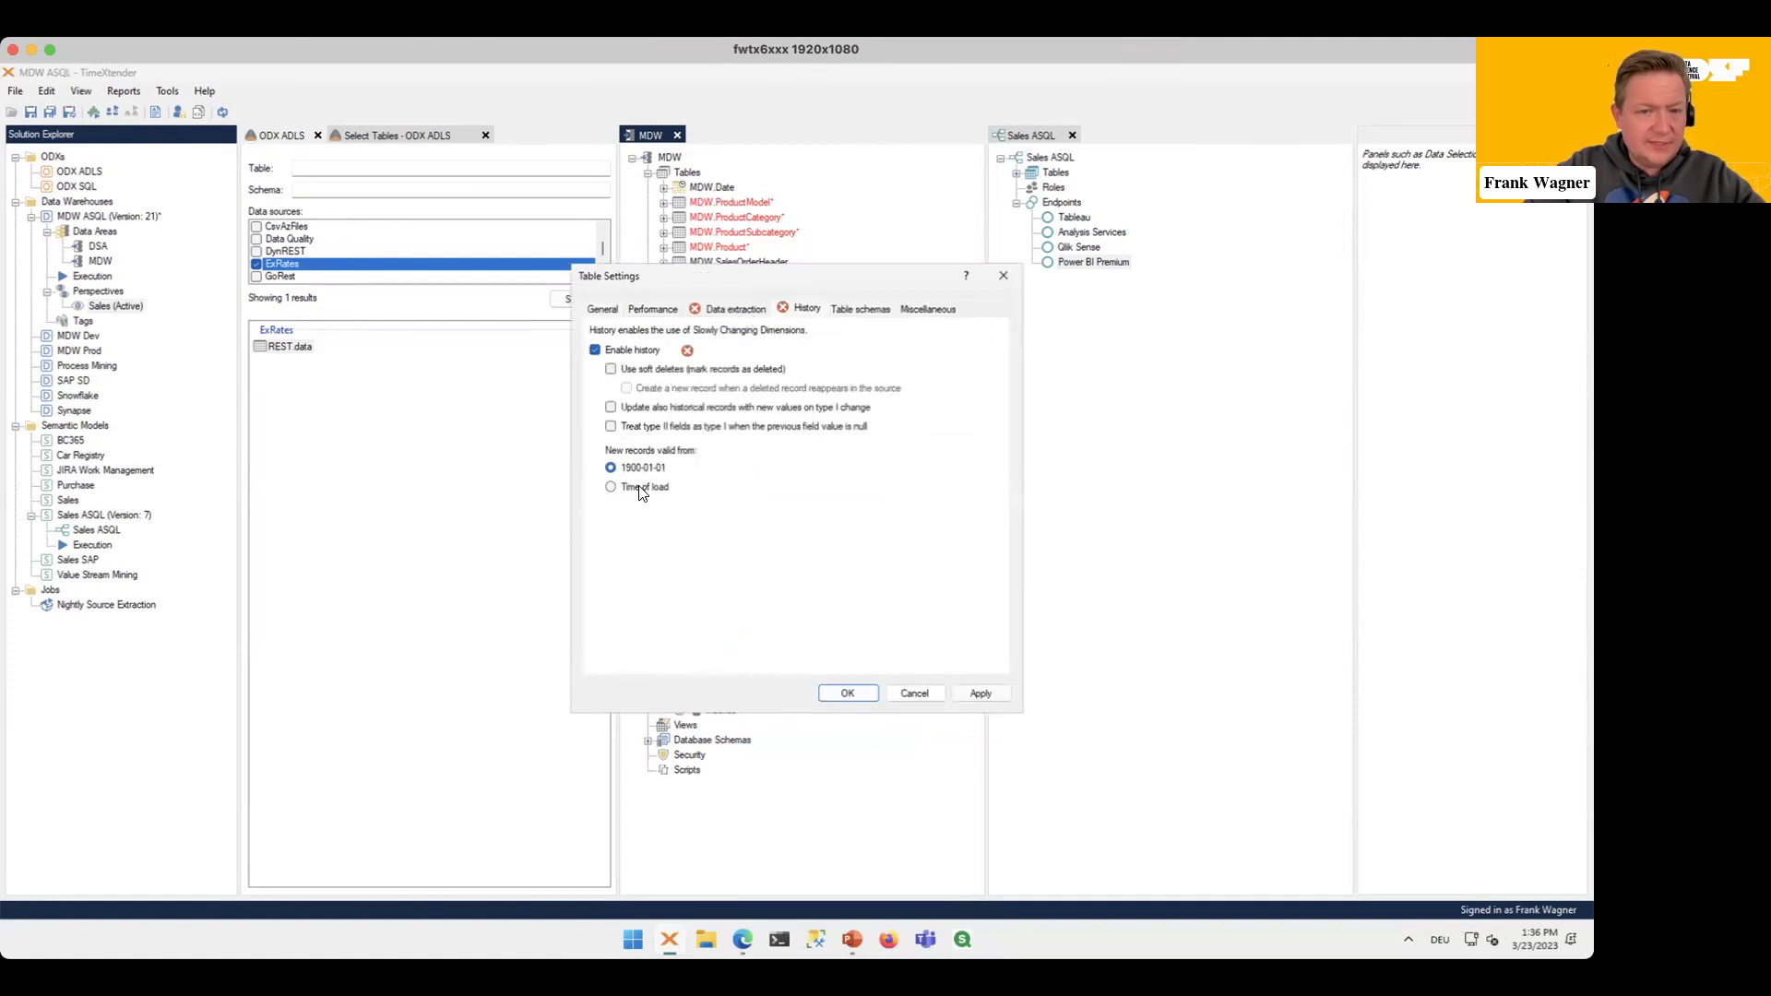
pyautogui.click(734, 310)
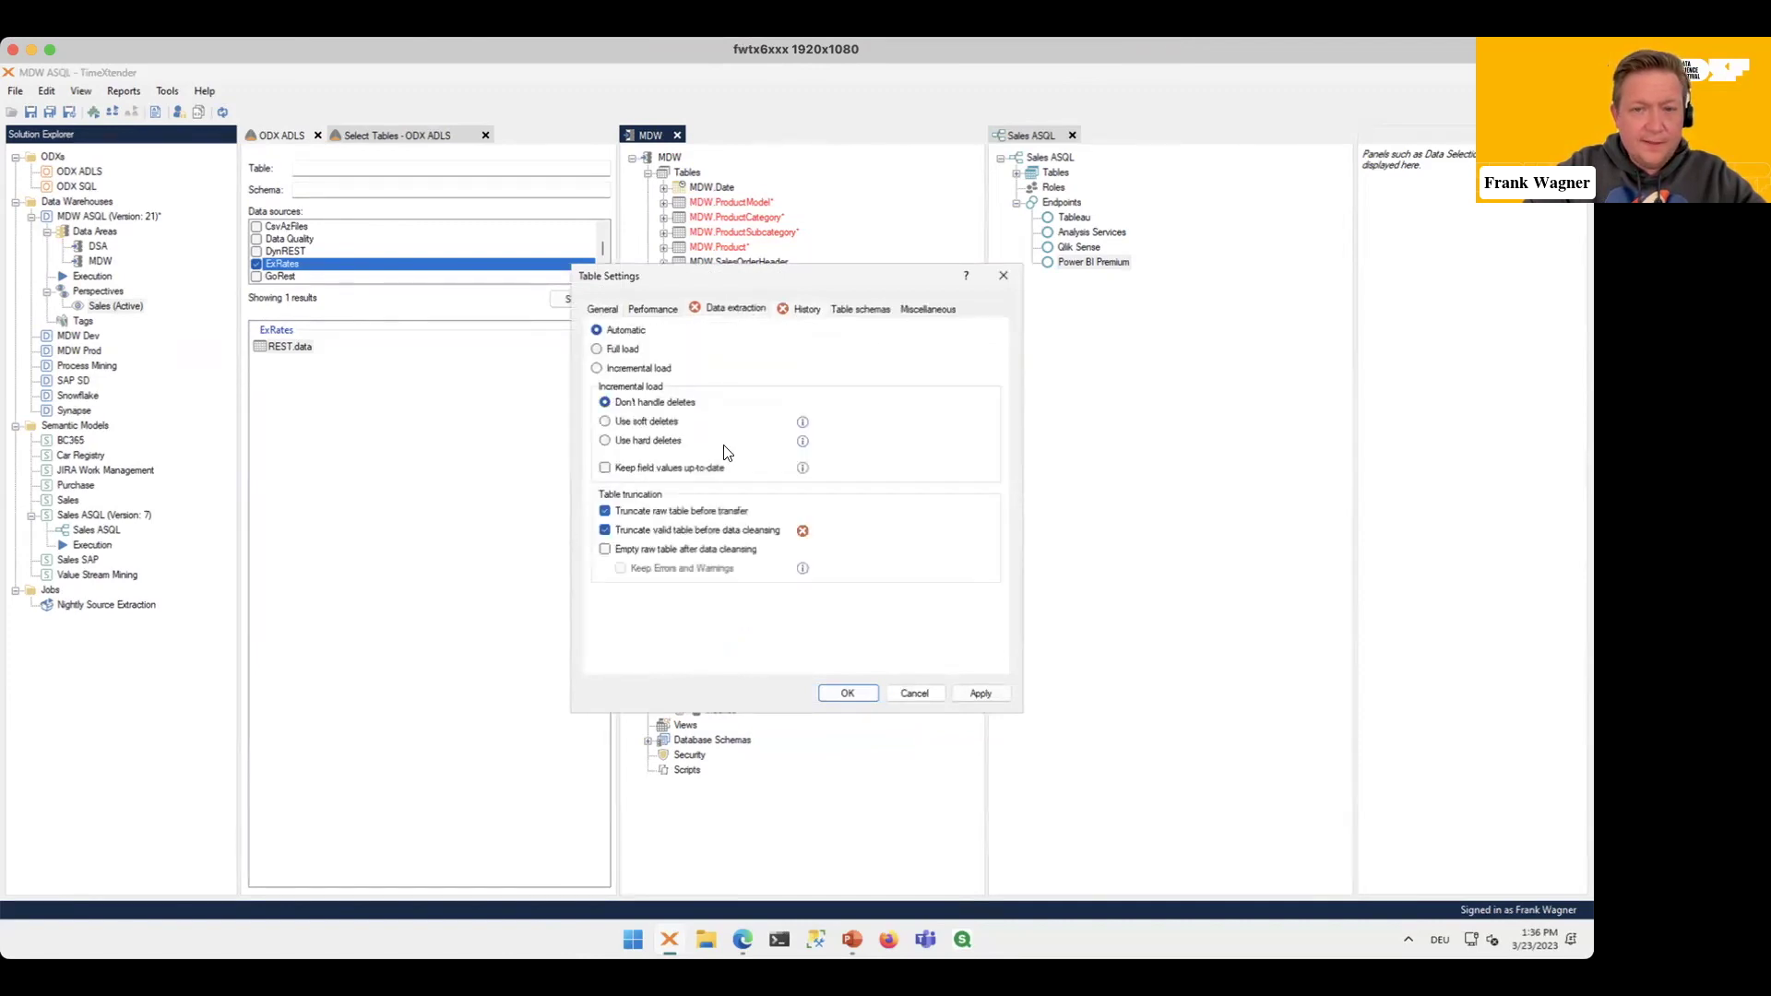
pyautogui.click(679, 531)
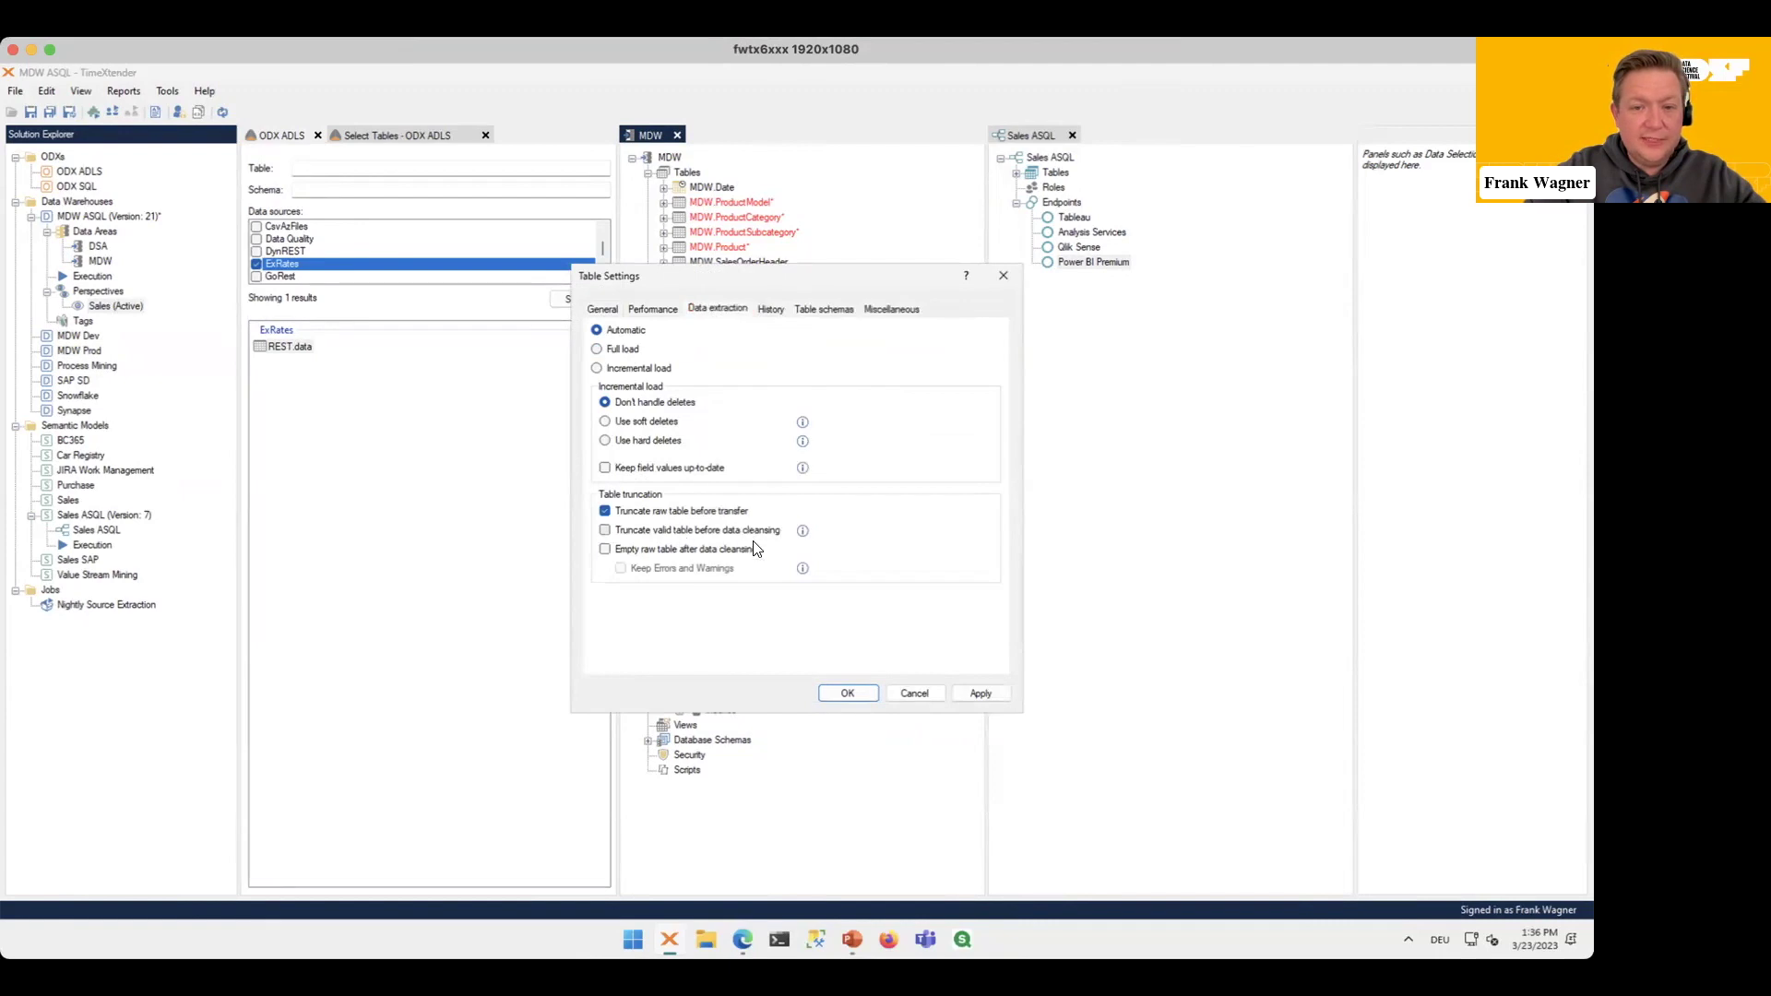
pyautogui.click(857, 694)
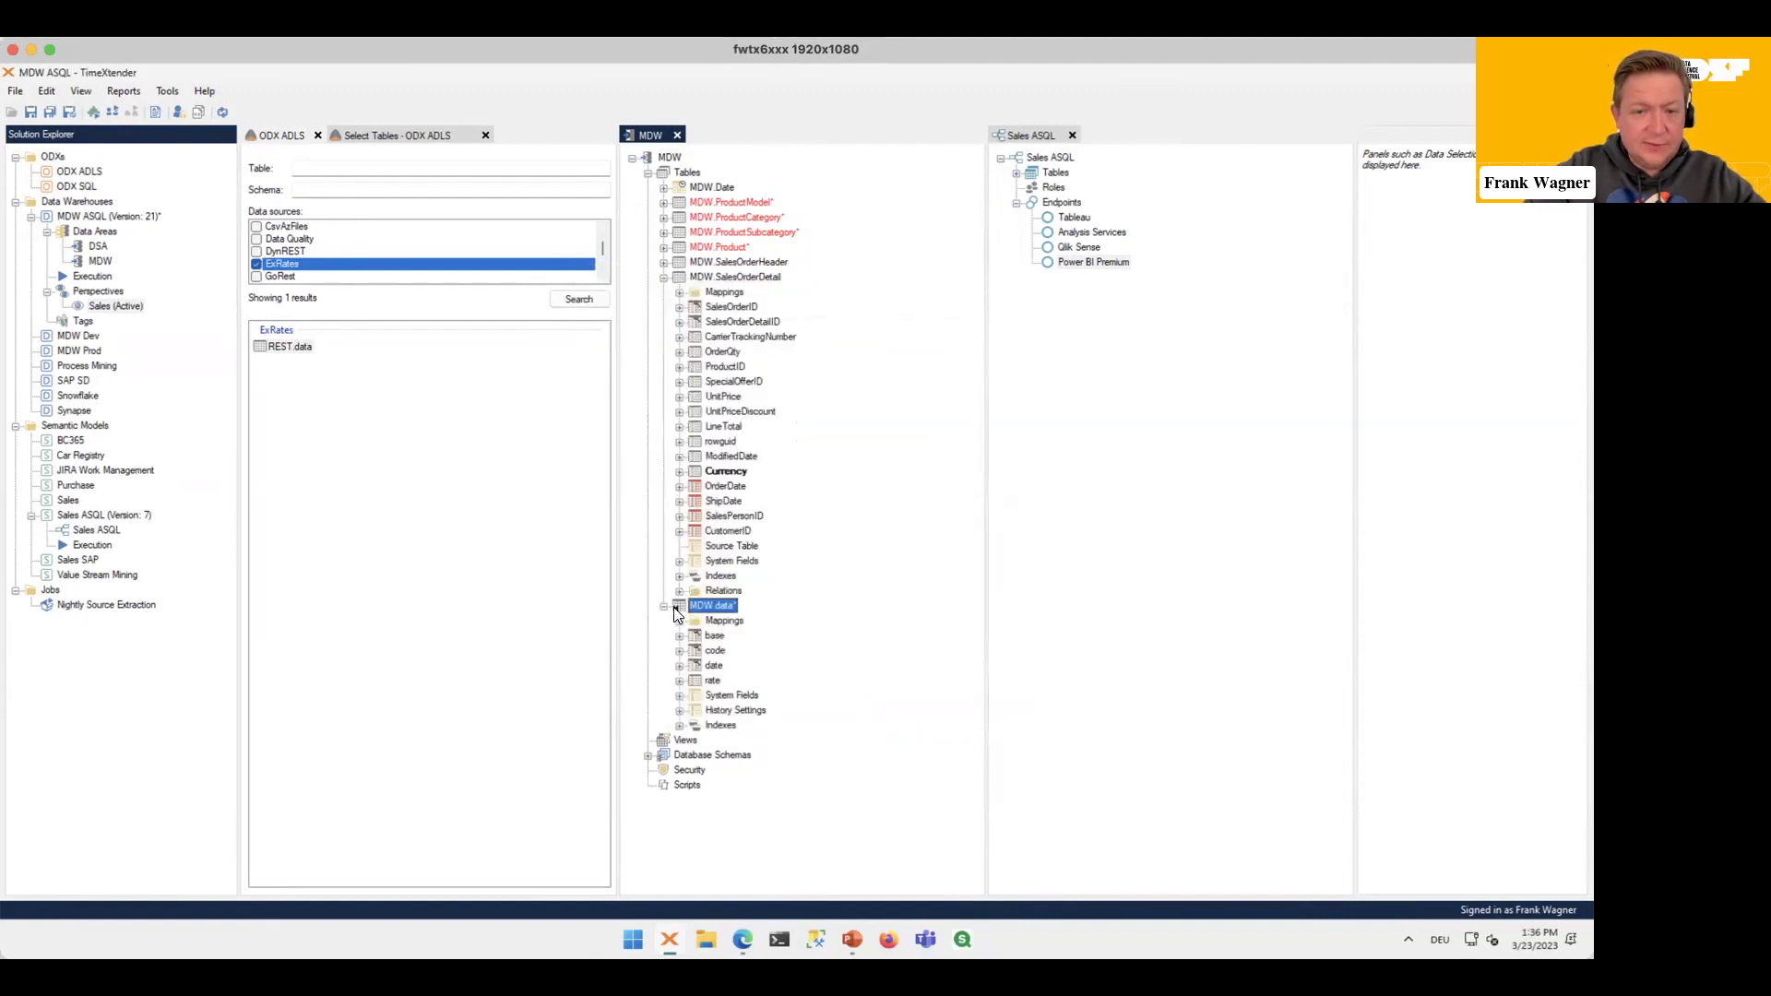
# Step: Set rate as a Type II field (insert new record) in MDW.data's history settings and inspect the SCD fields
pyautogui.click(736, 711)
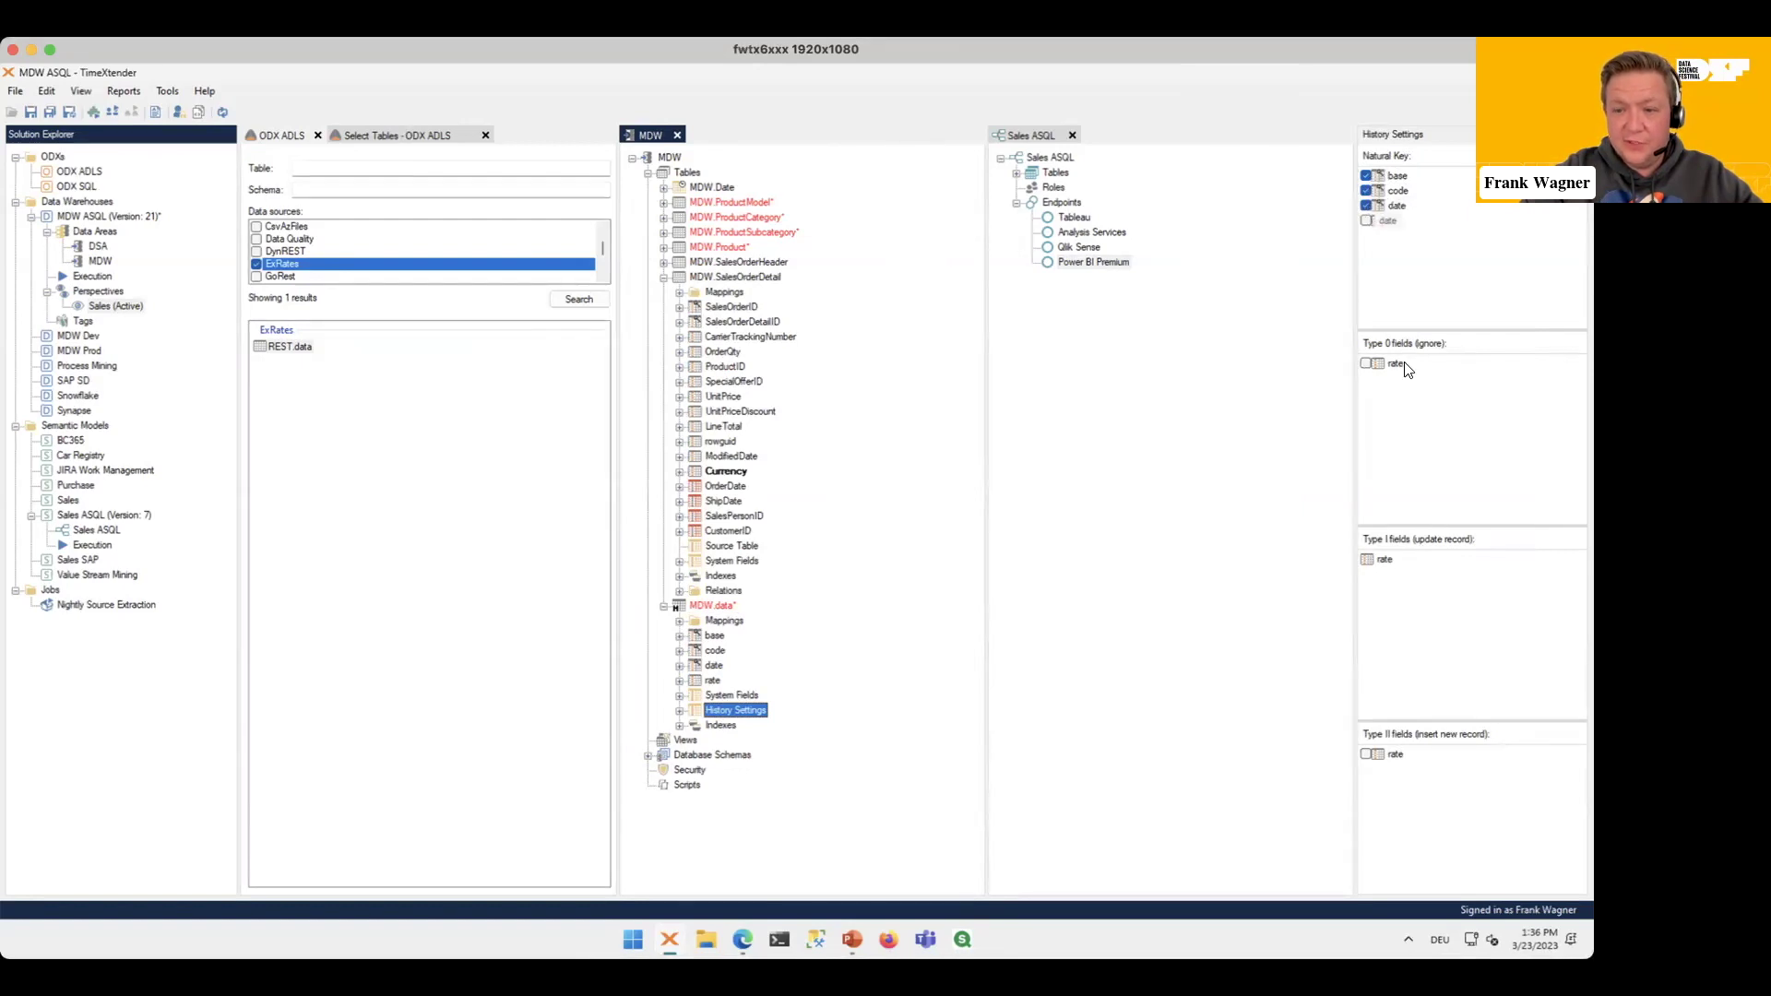
pyautogui.click(1367, 754)
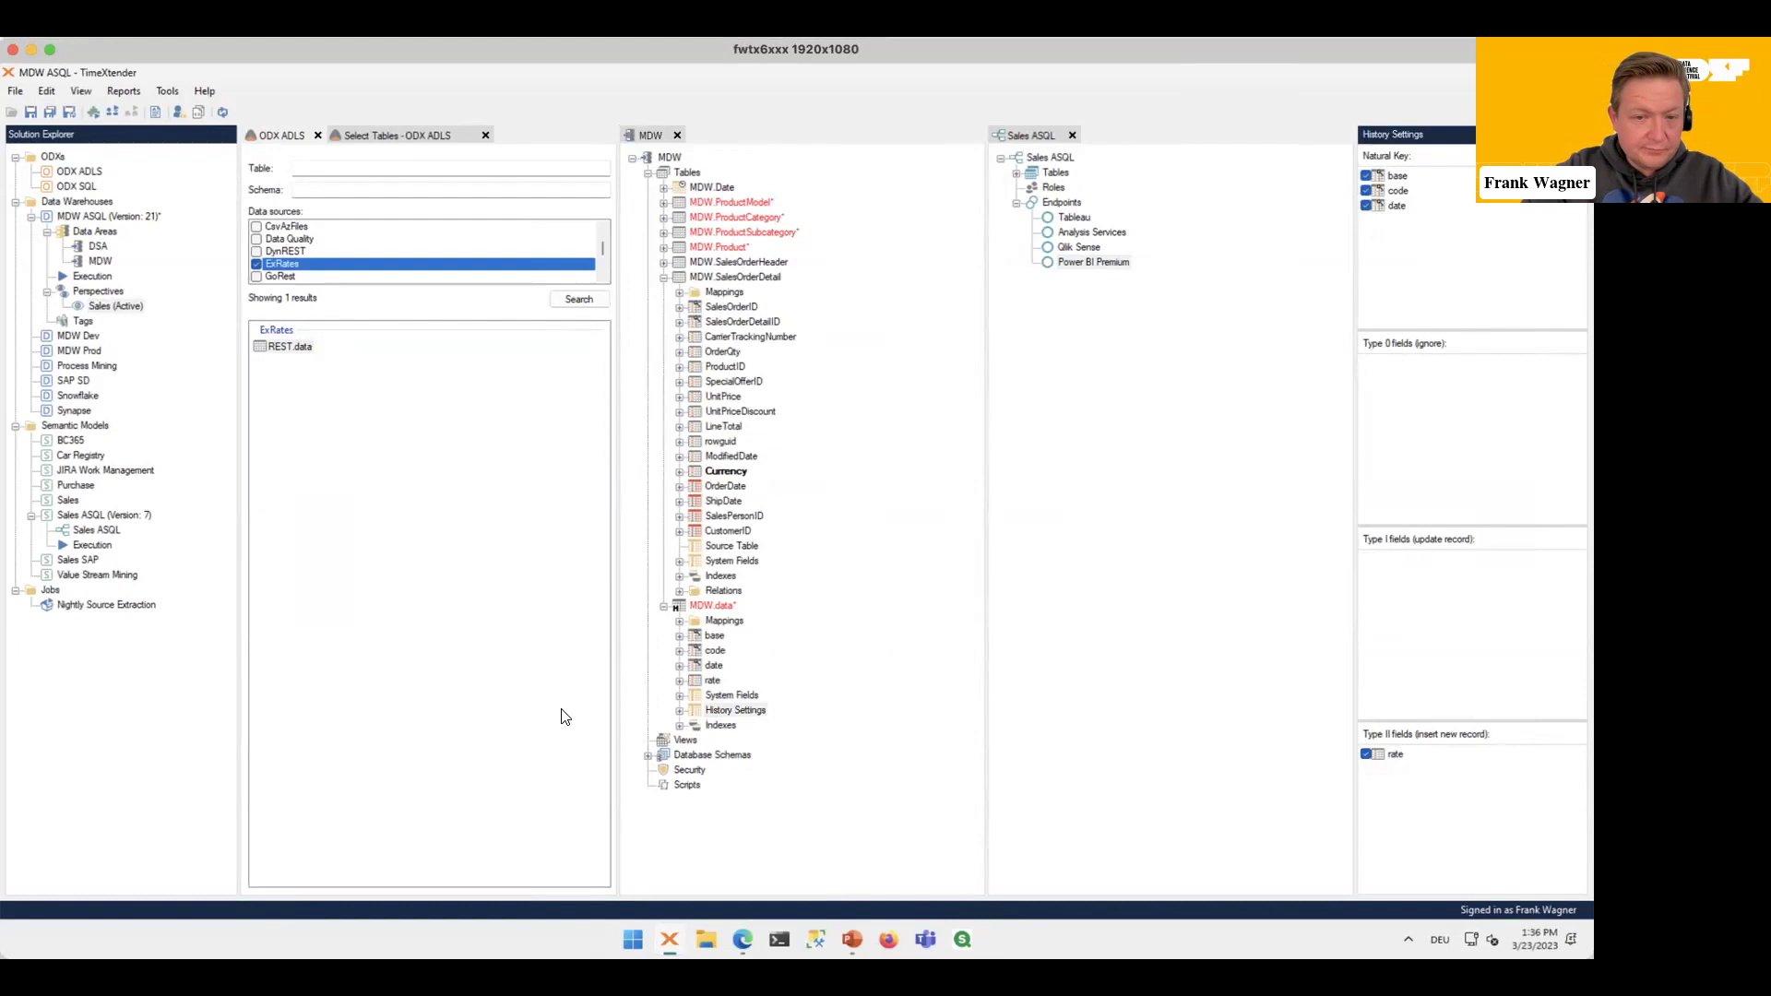
pyautogui.click(677, 710)
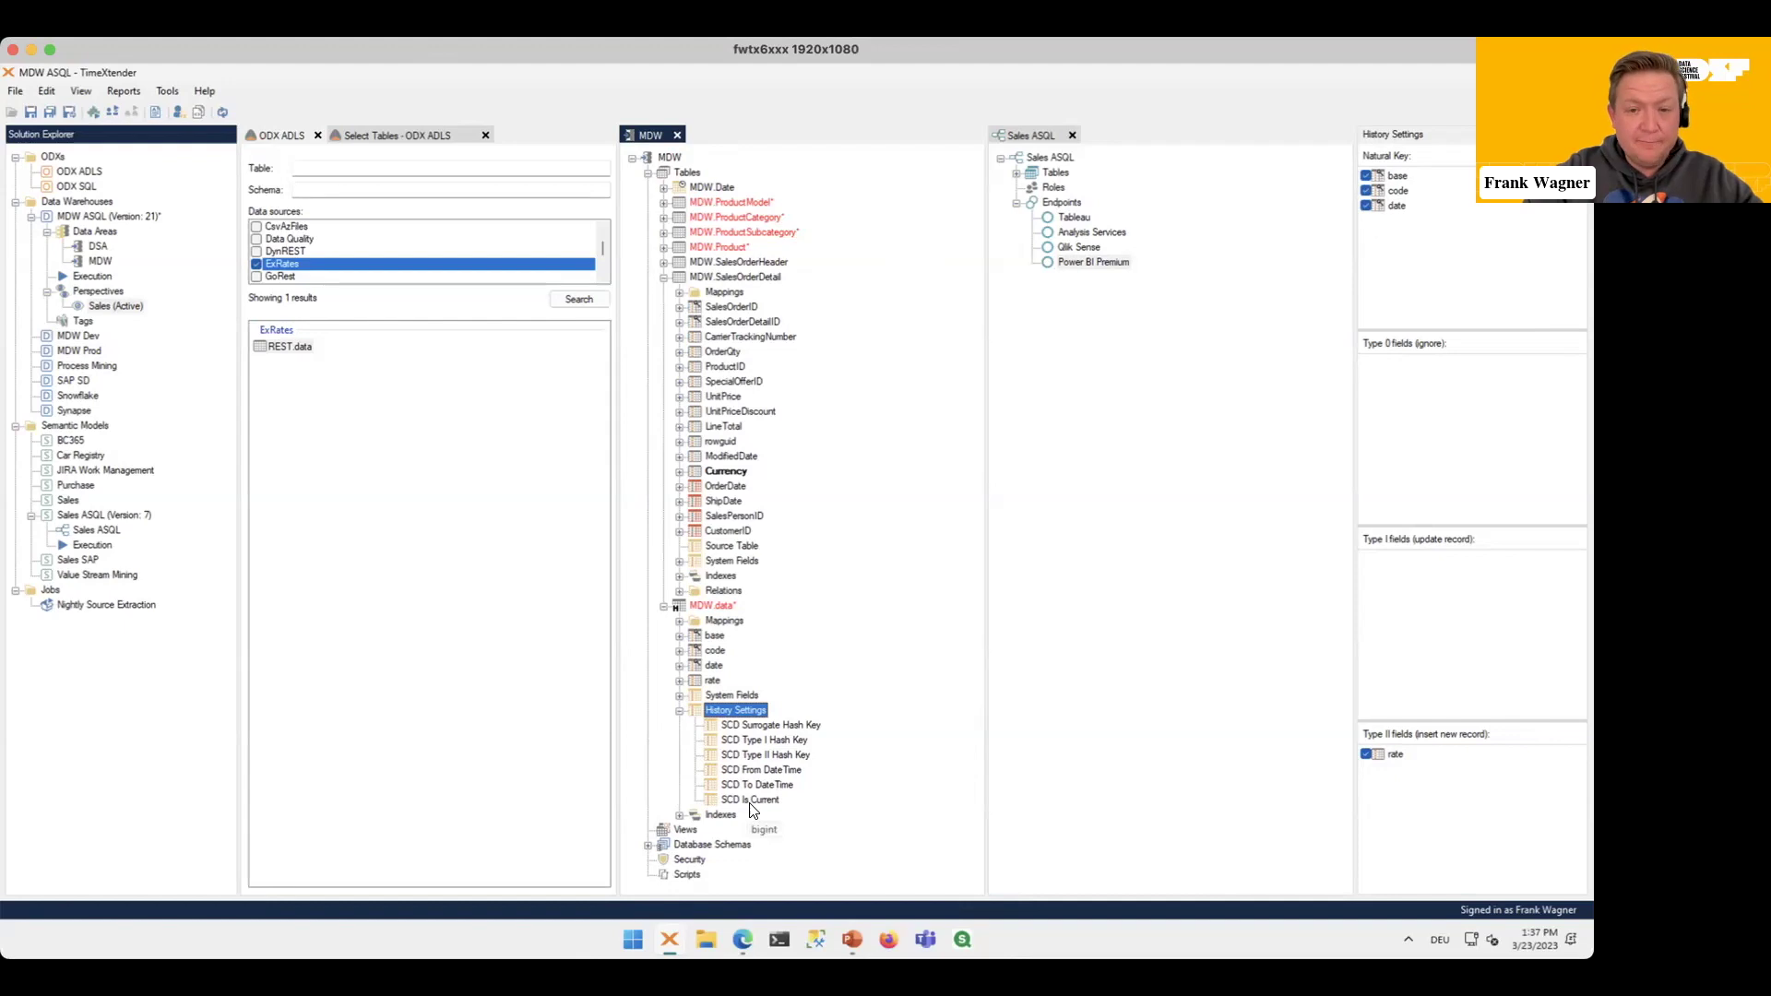
pyautogui.click(679, 710)
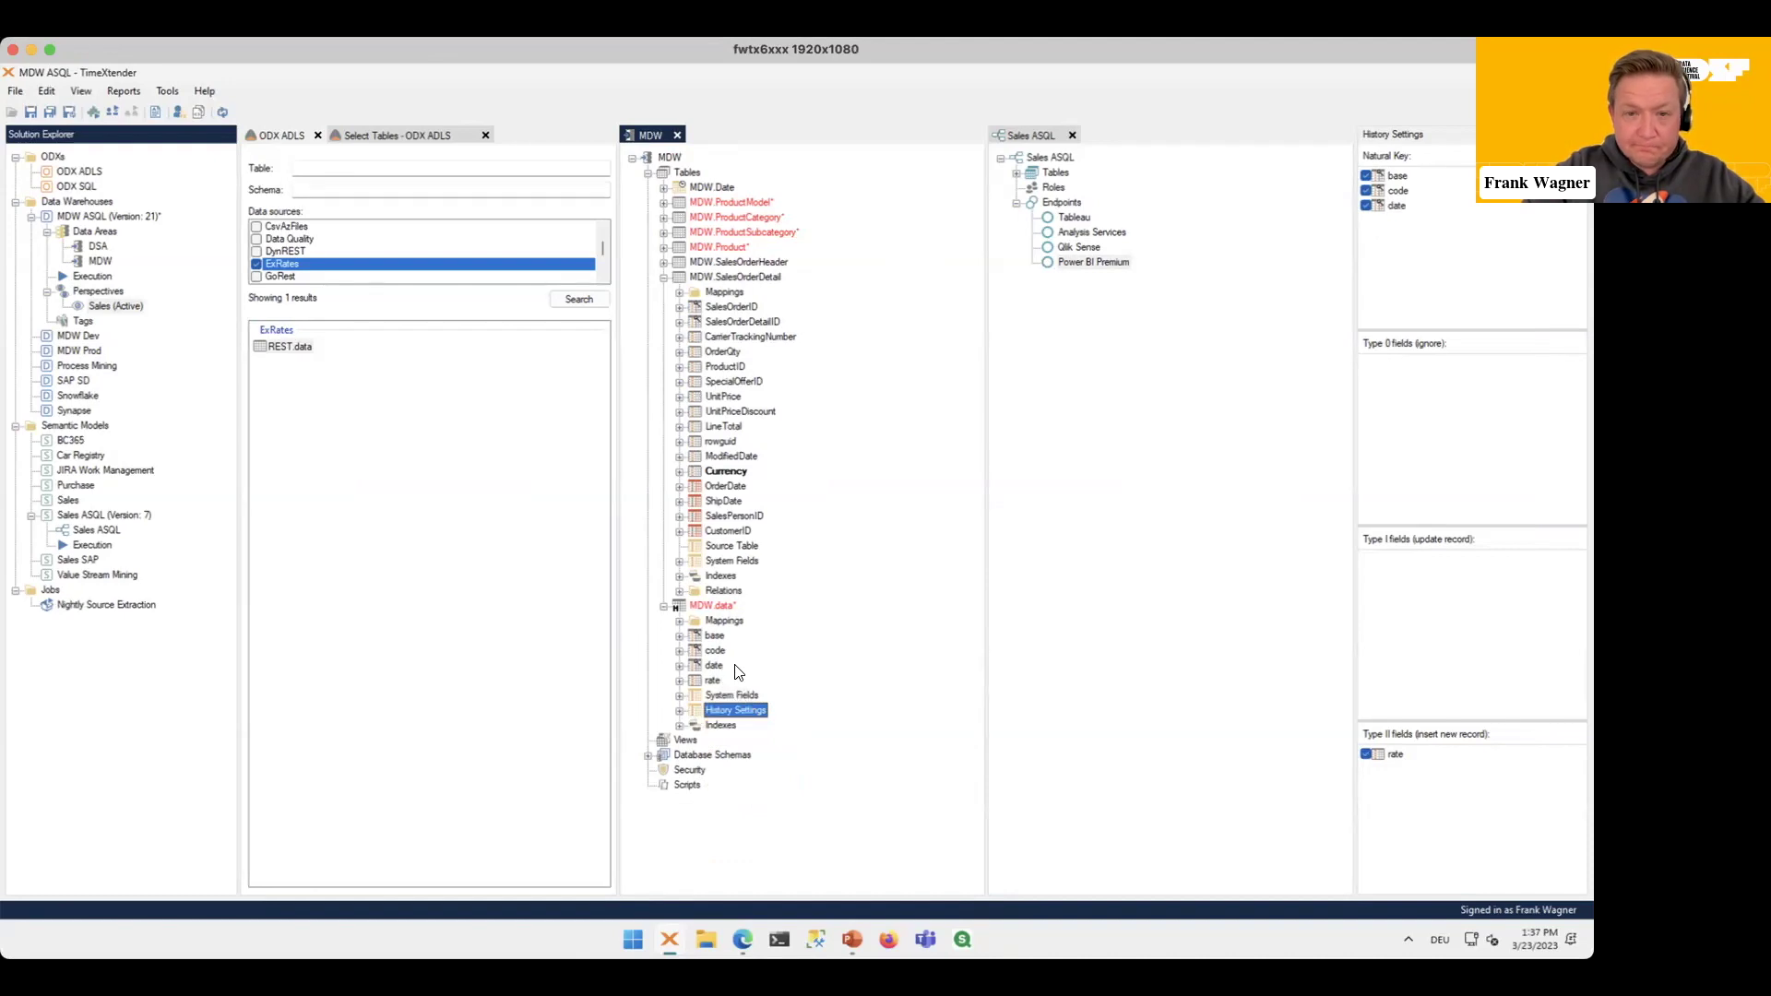
# Step: Create a relation between the code field of MDW.data and the Currency field of MDW.SalesOrderDetail
pyautogui.moveTo(724, 665); pyautogui.dragTo(719, 655)
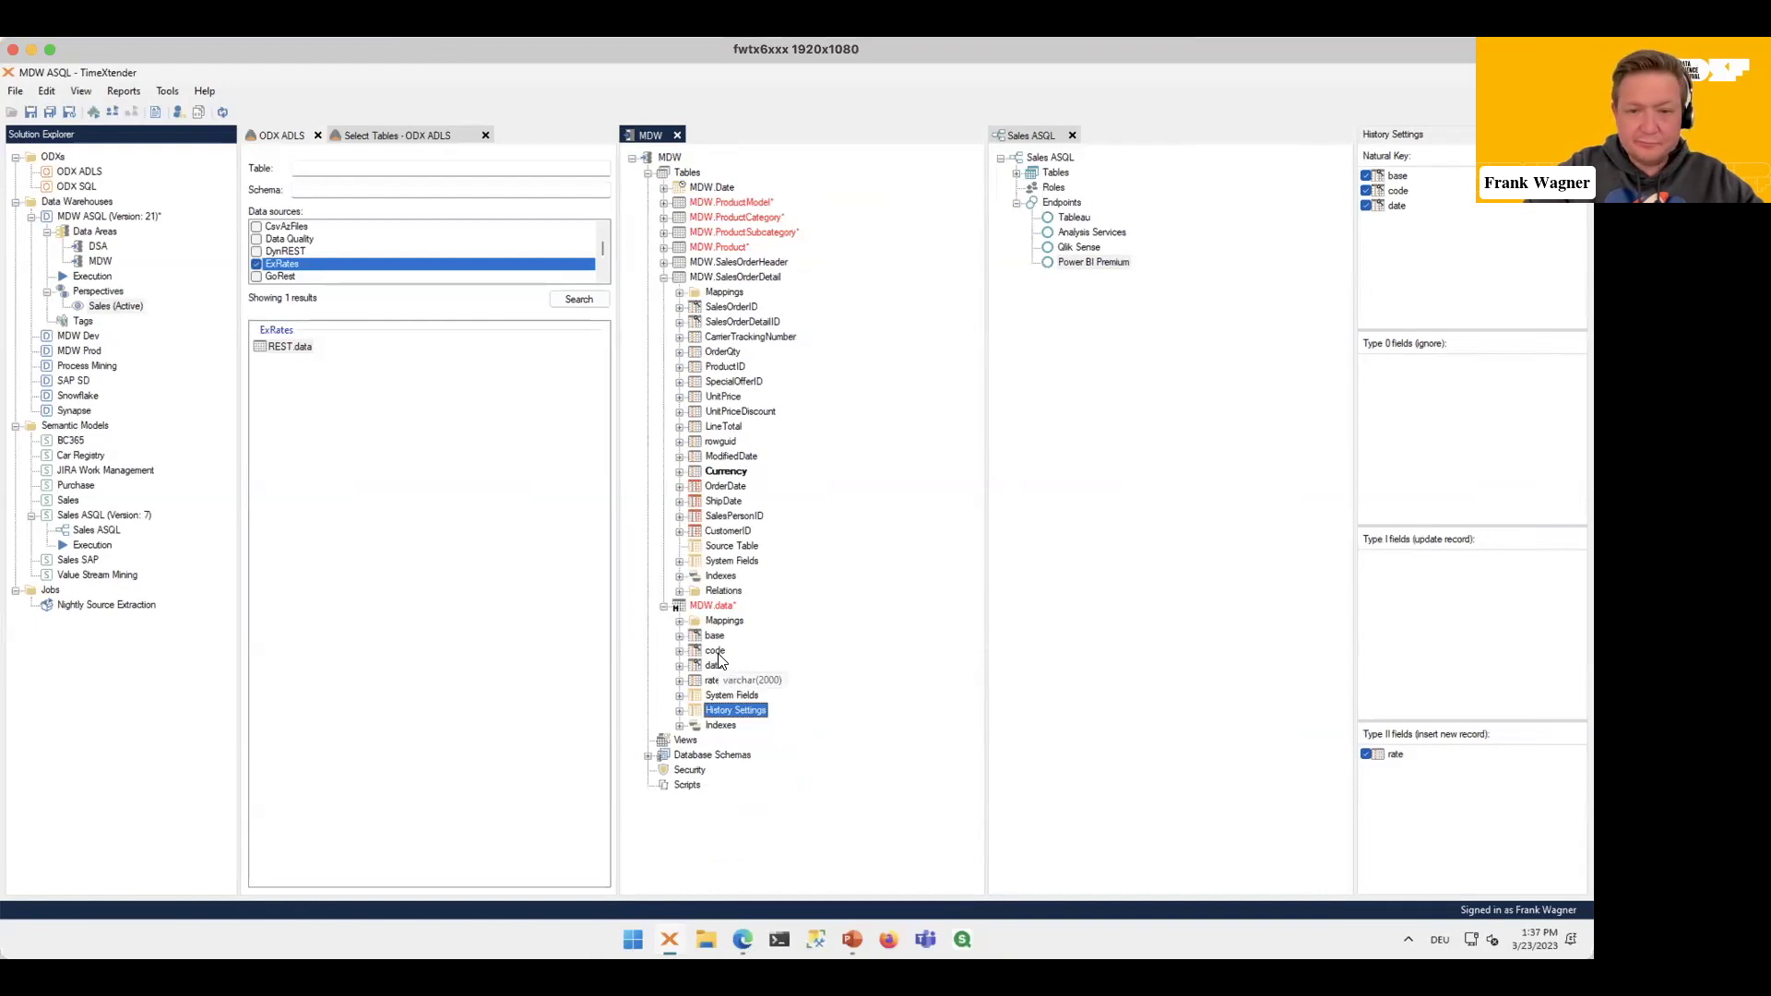
pyautogui.moveTo(716, 653); pyautogui.dragTo(735, 480)
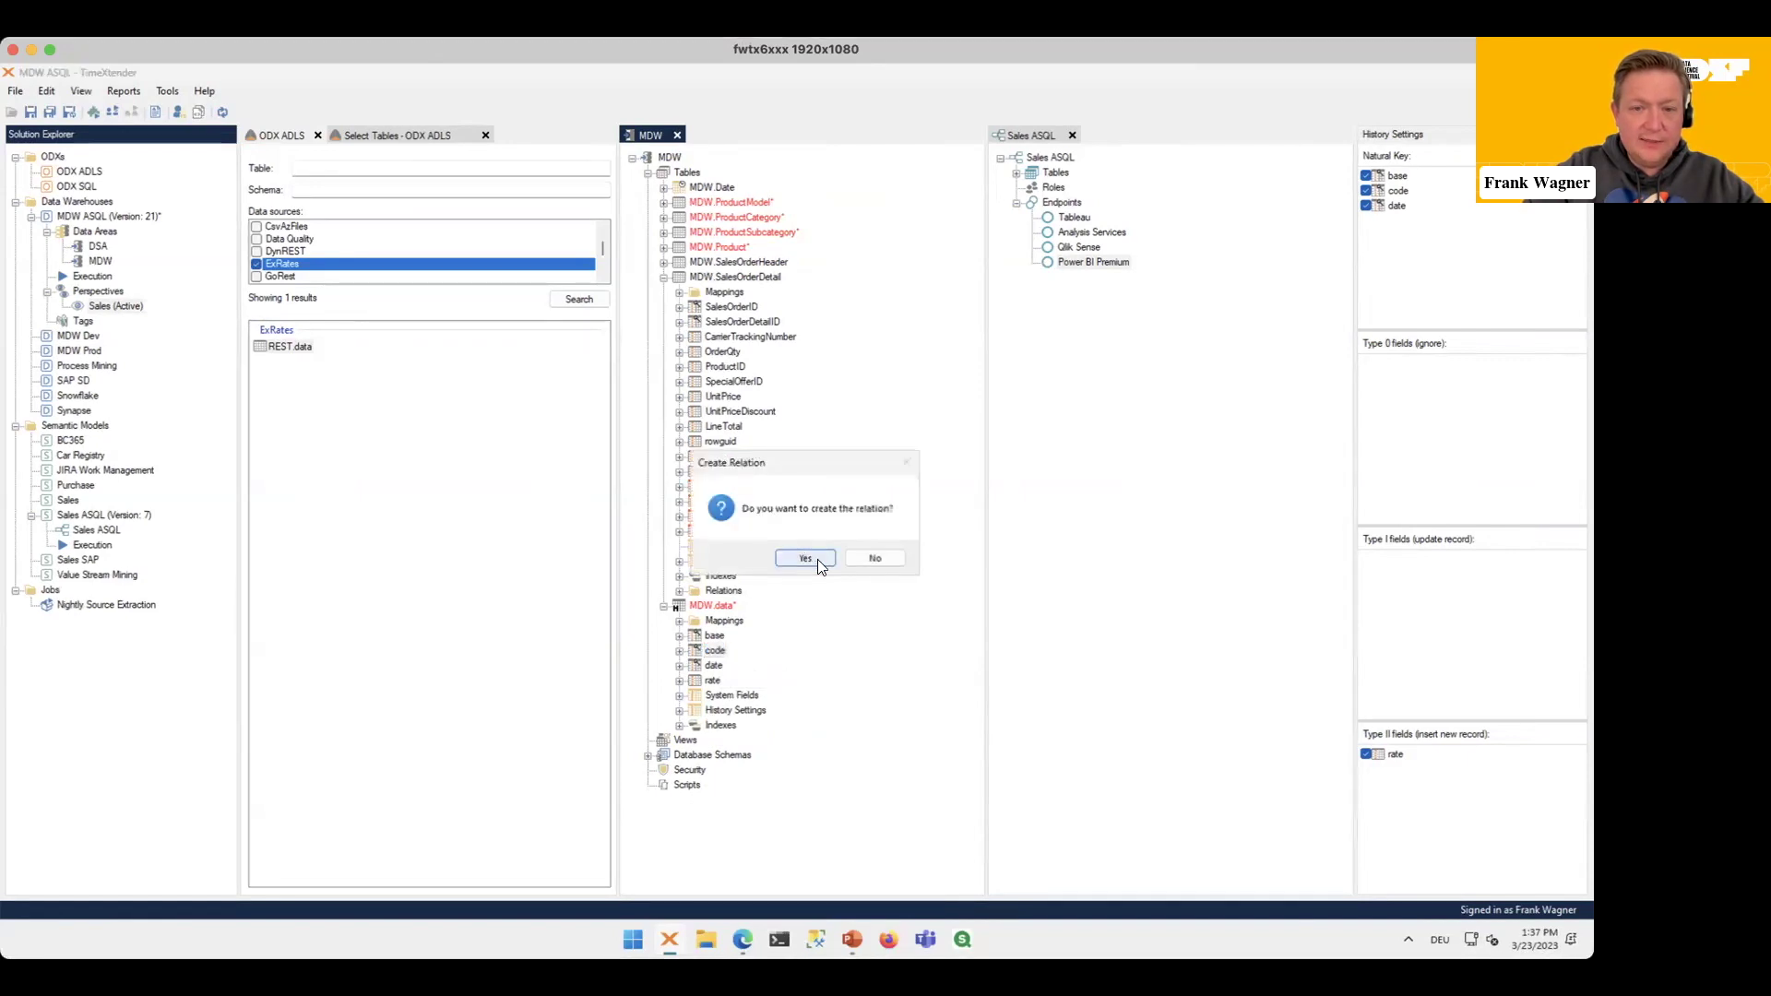
pyautogui.click(805, 558)
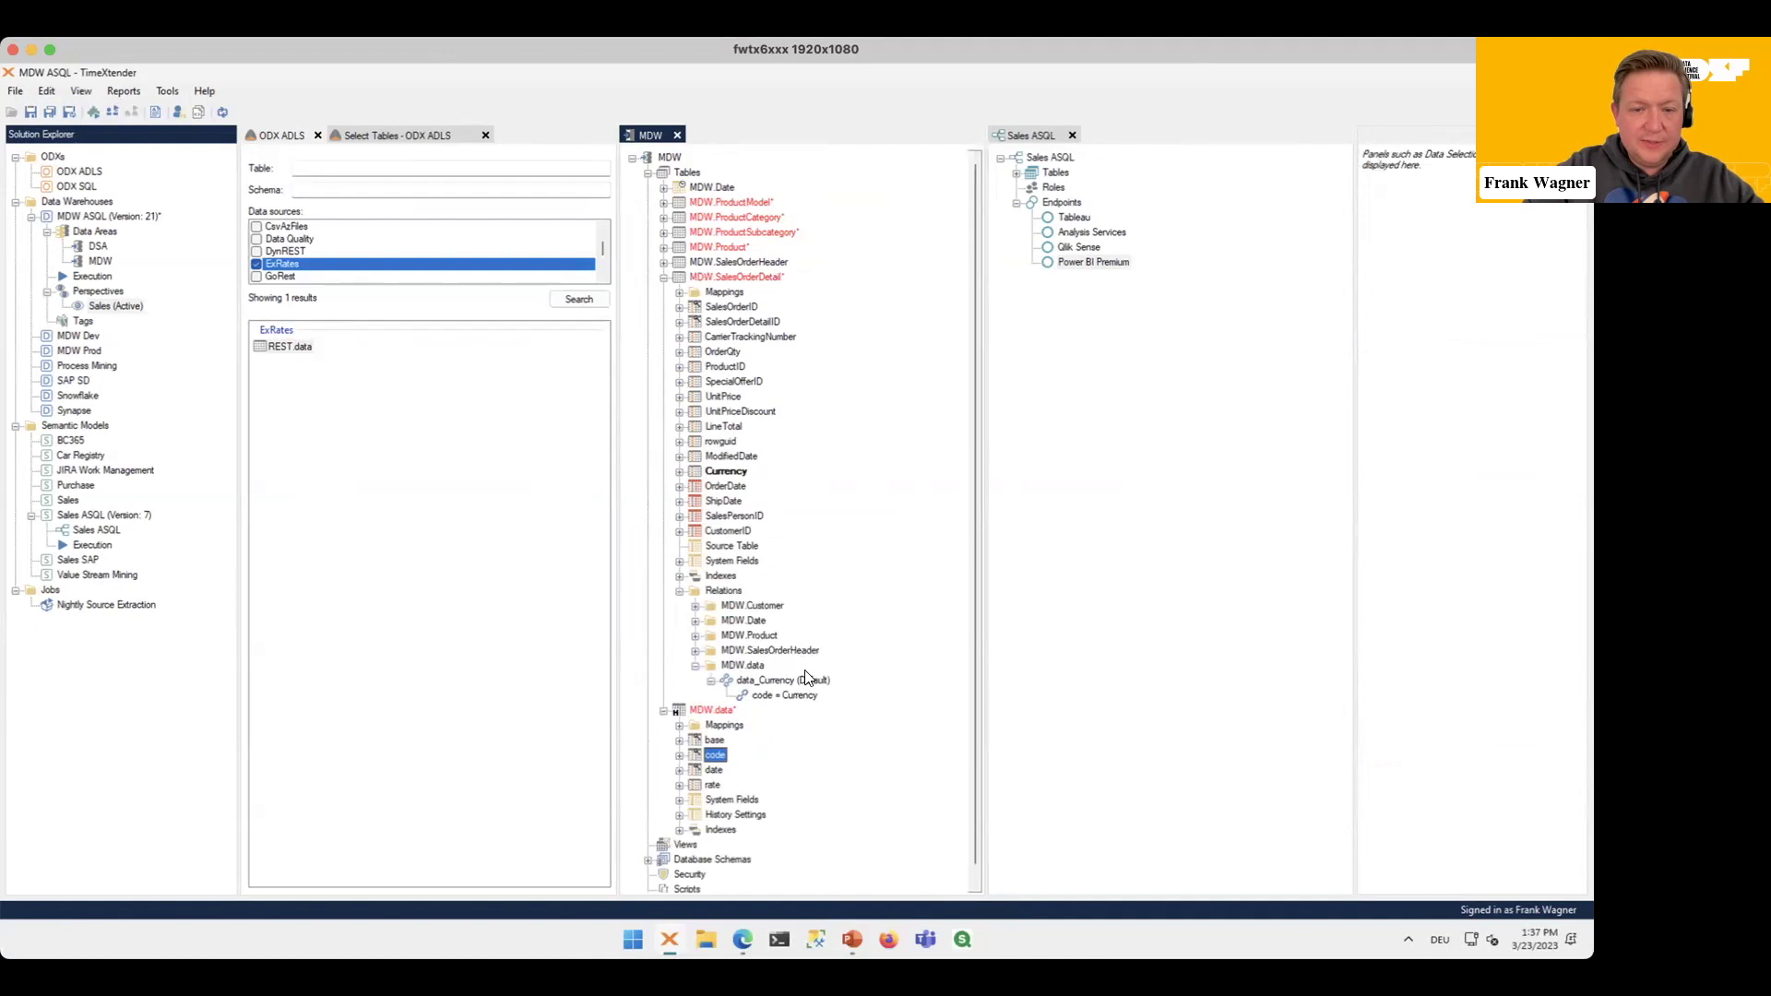
pyautogui.click(679, 590)
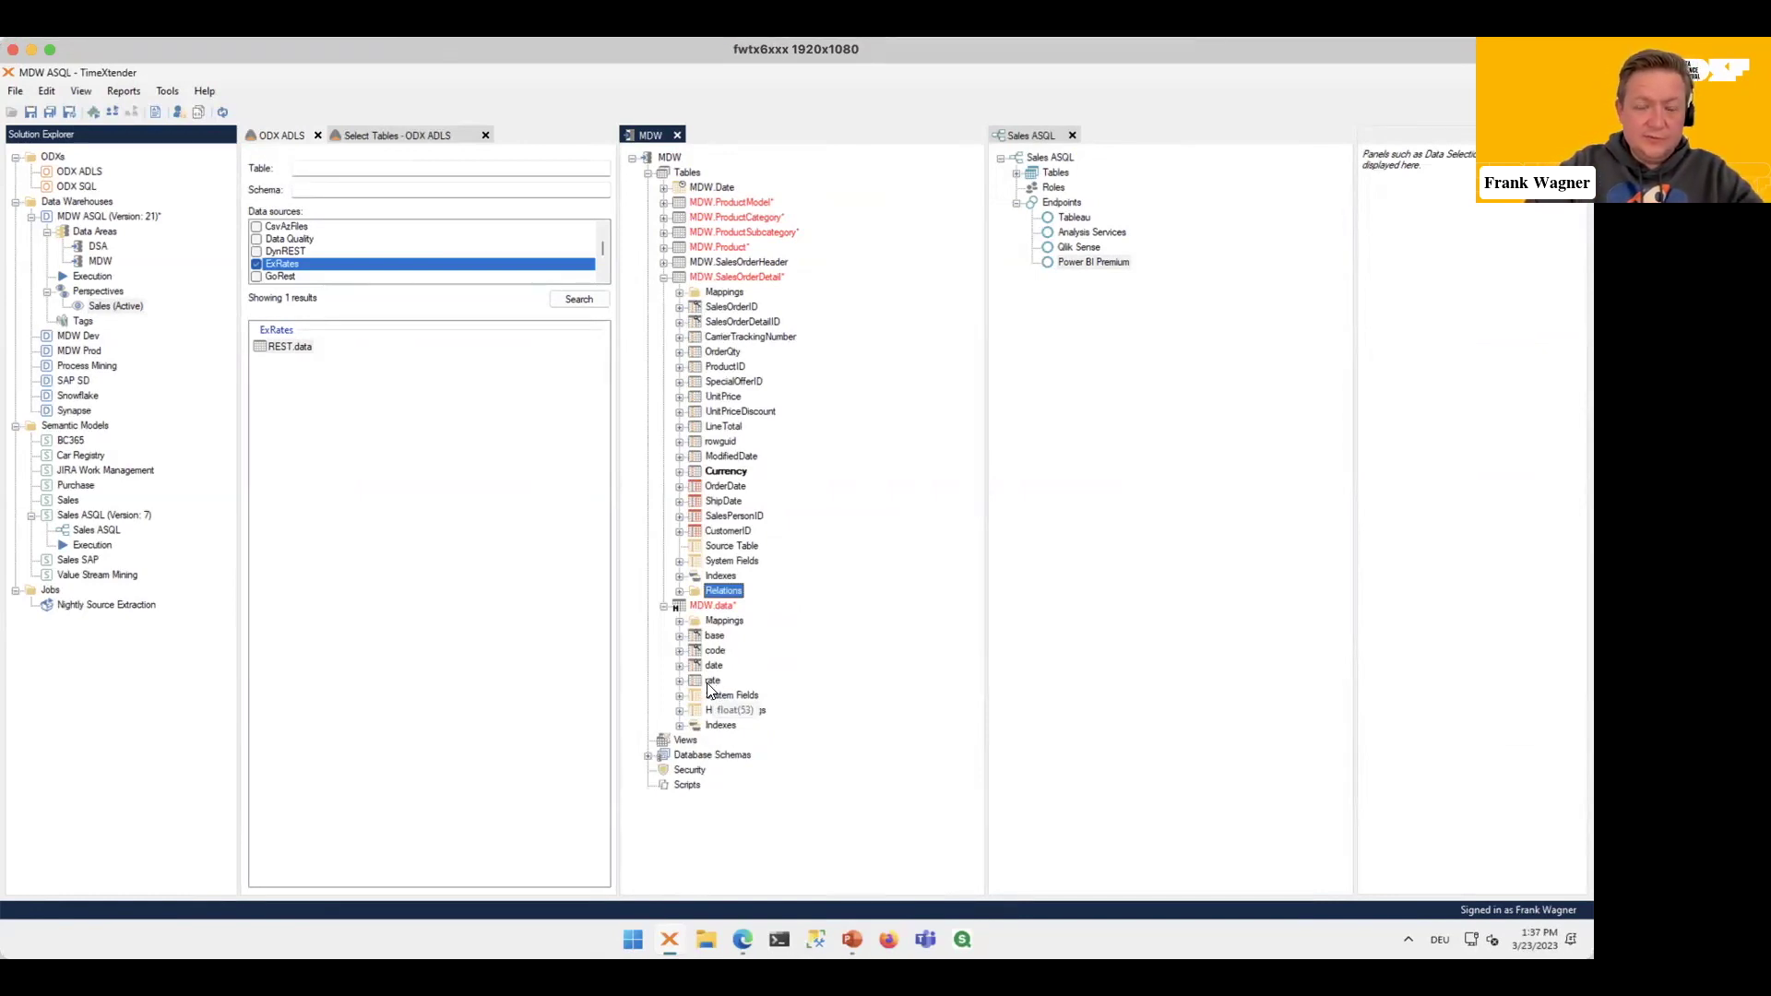
# Step: Add MDW.data's rate to MDW.SalesOrderDetail as a conditional lookup over the default relation, timed by OrderDate, with lookup operator None
pyautogui.moveTo(712, 680); pyautogui.dragTo(757, 276)
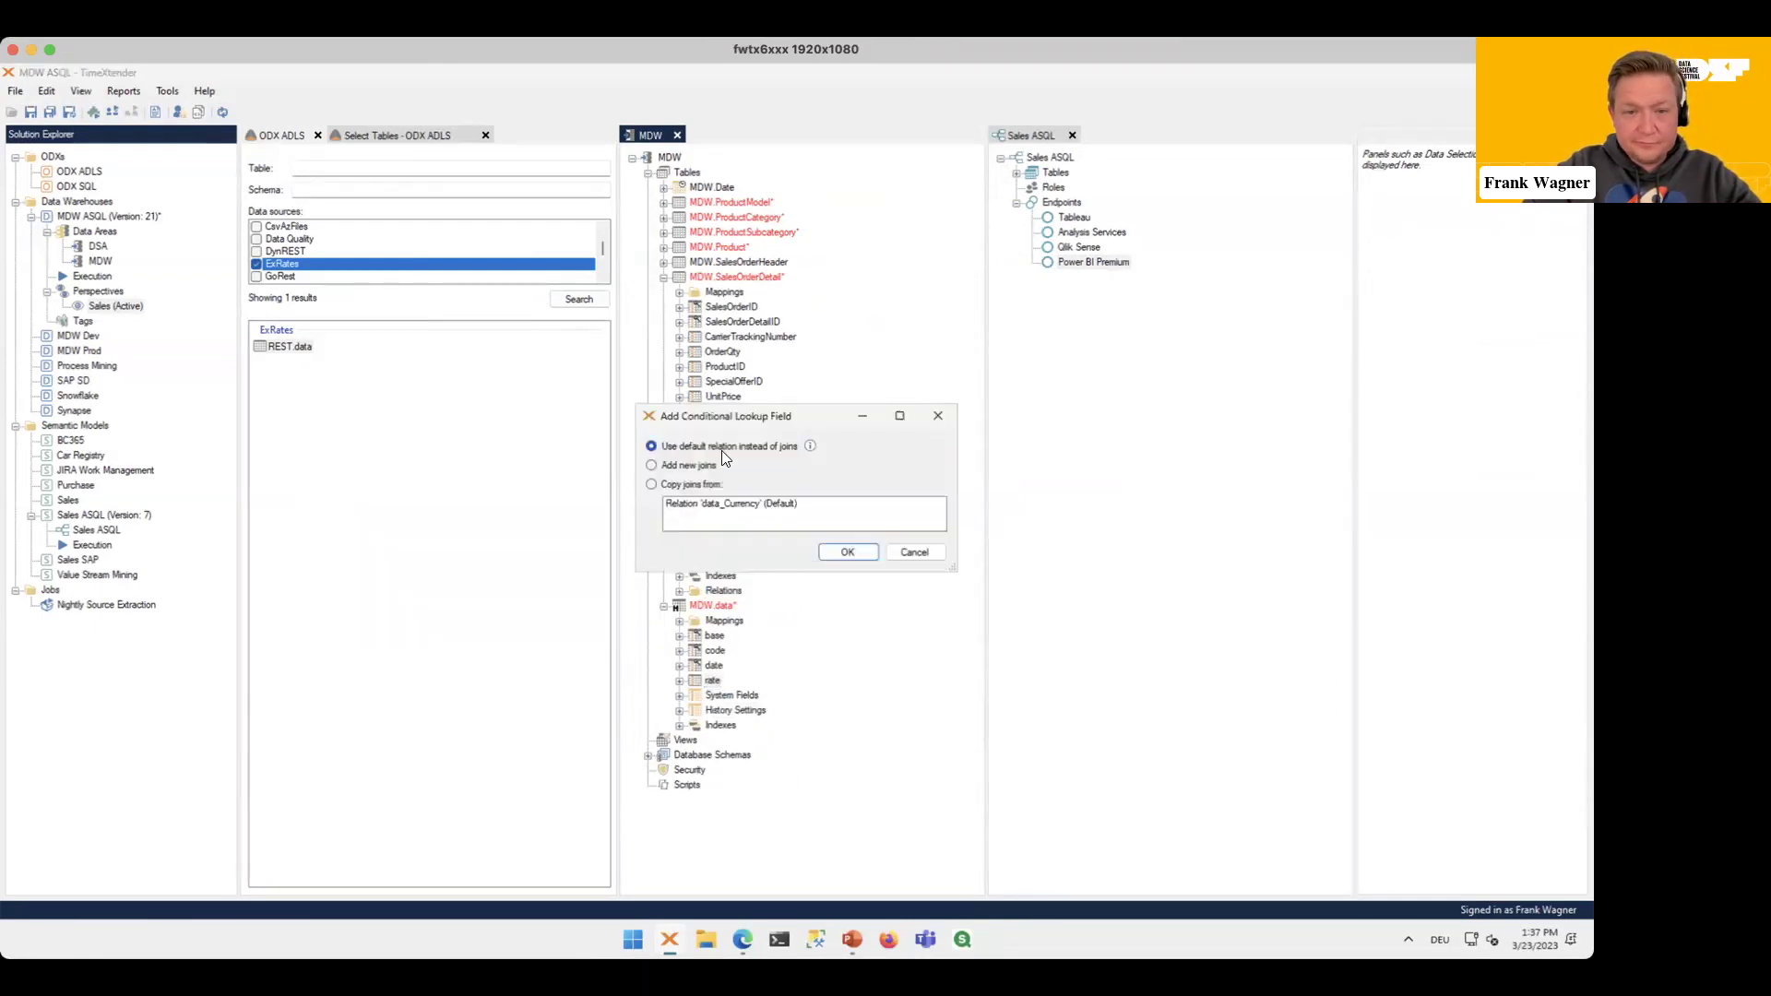
pyautogui.click(850, 555)
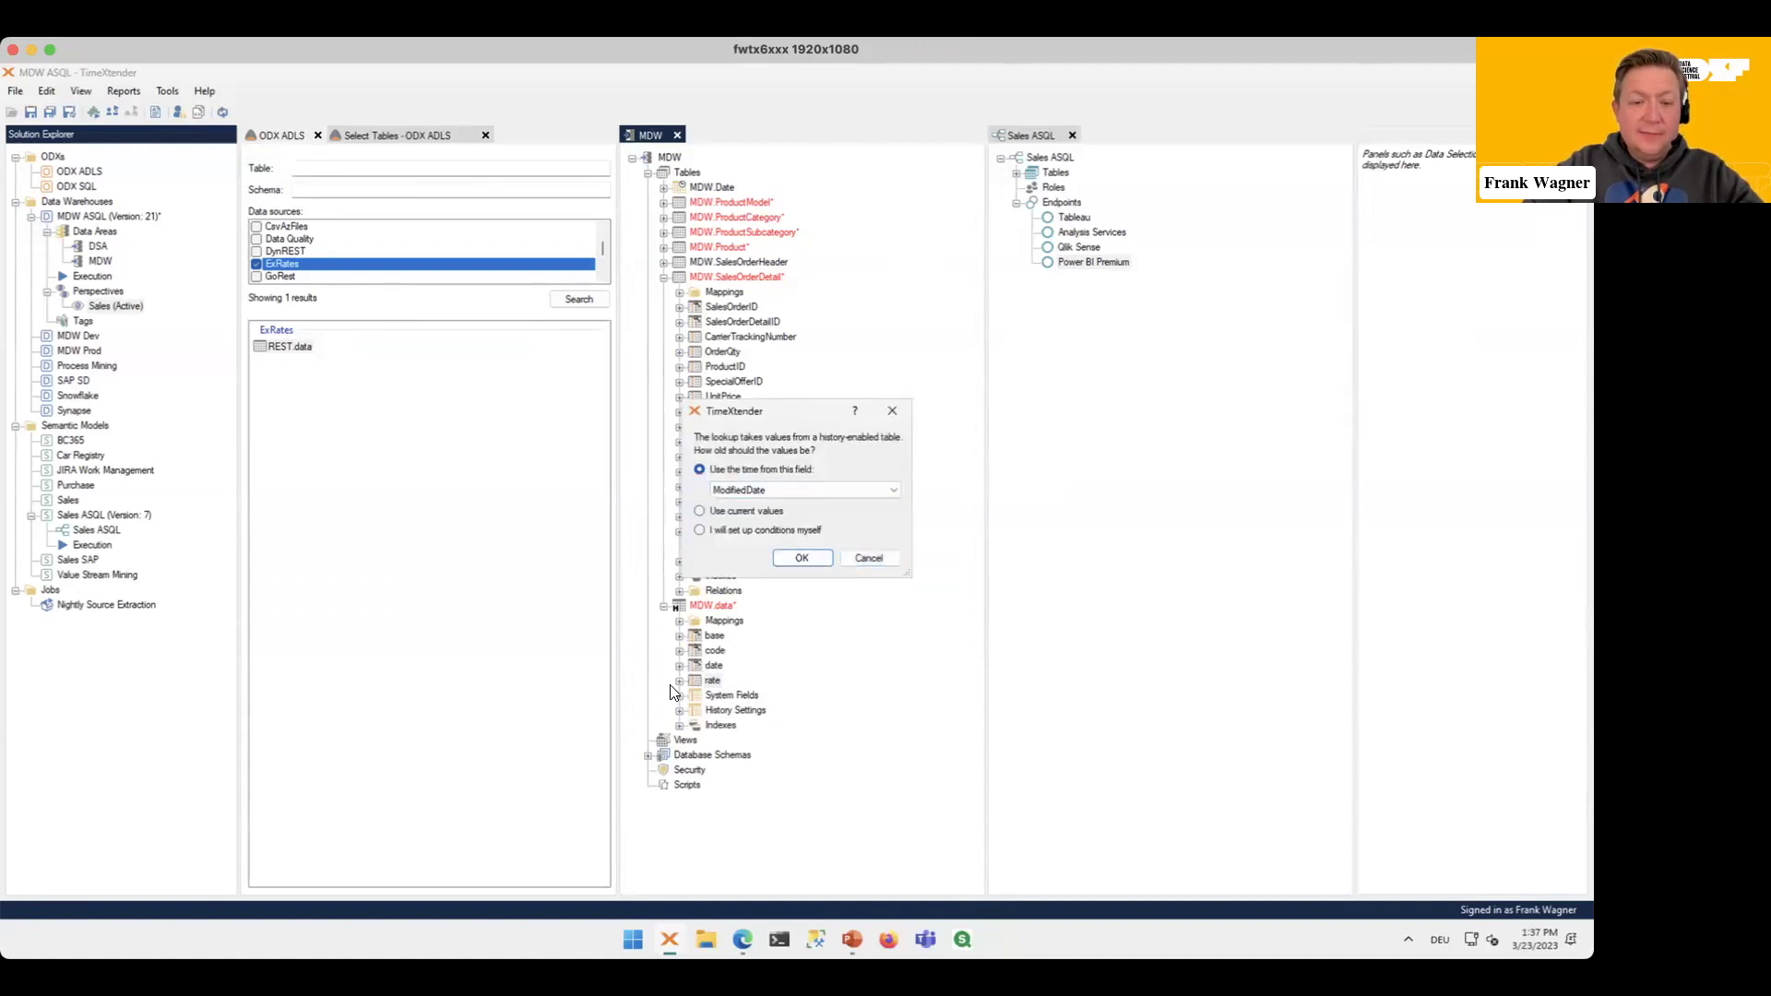
pyautogui.click(797, 491)
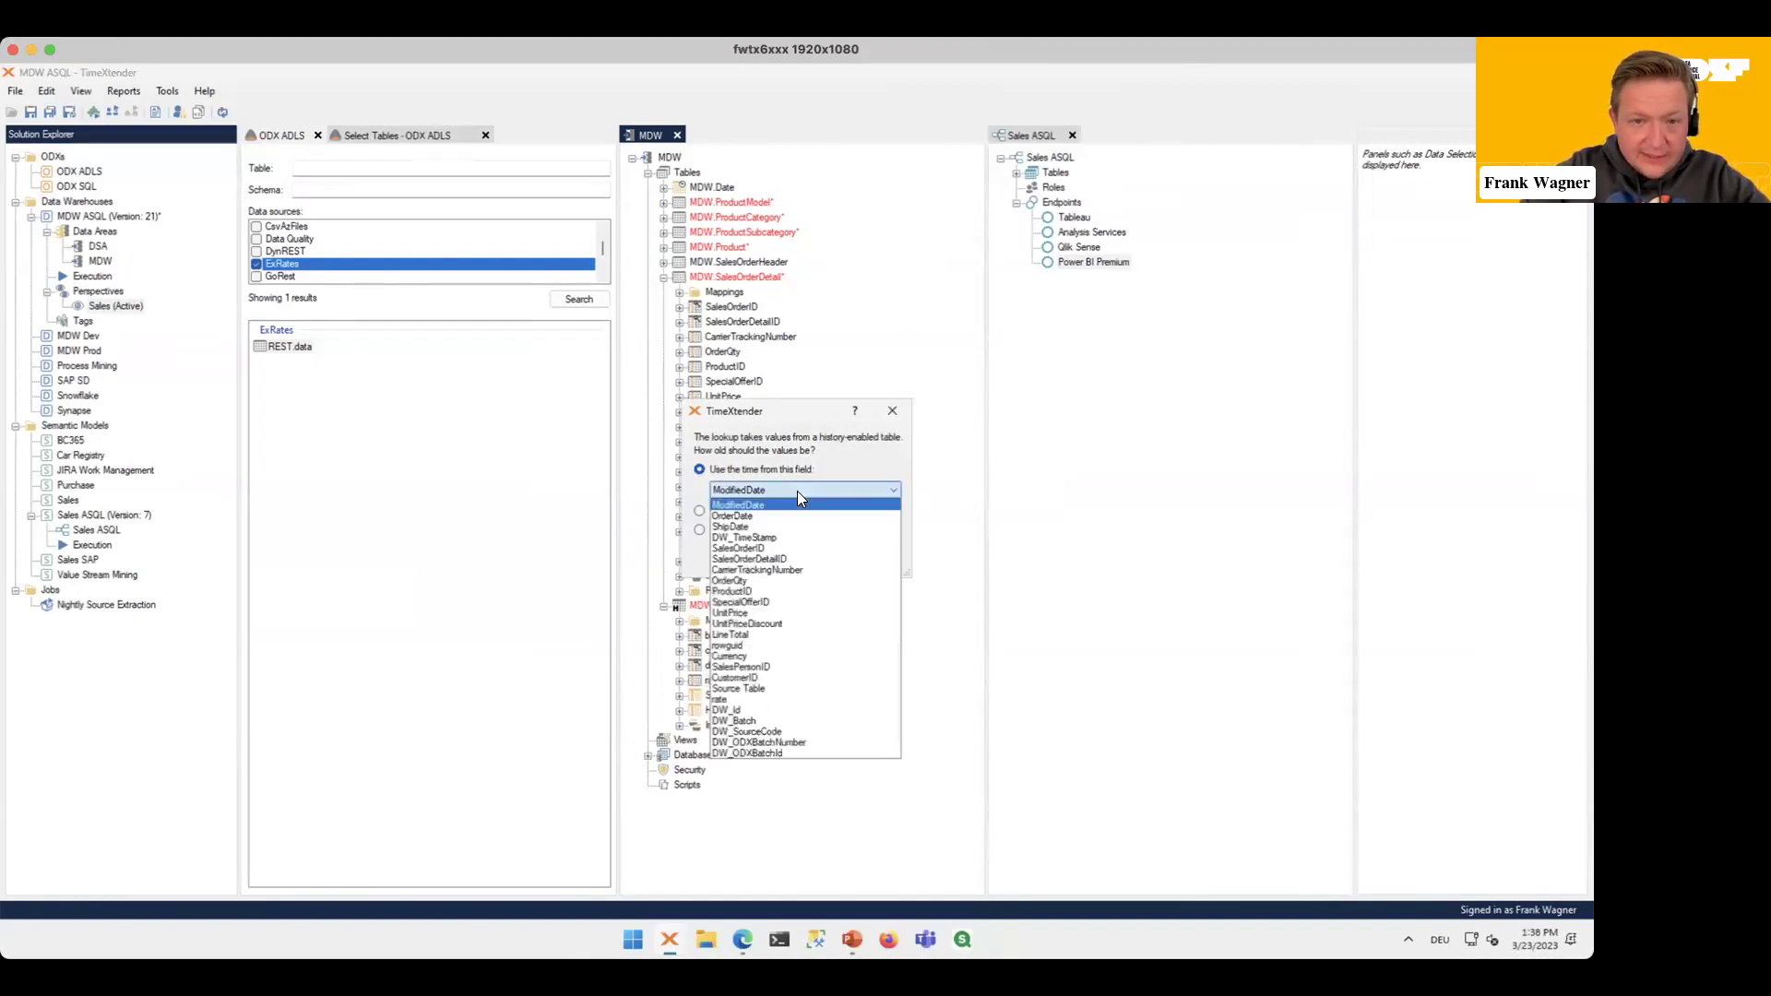
pyautogui.click(747, 517)
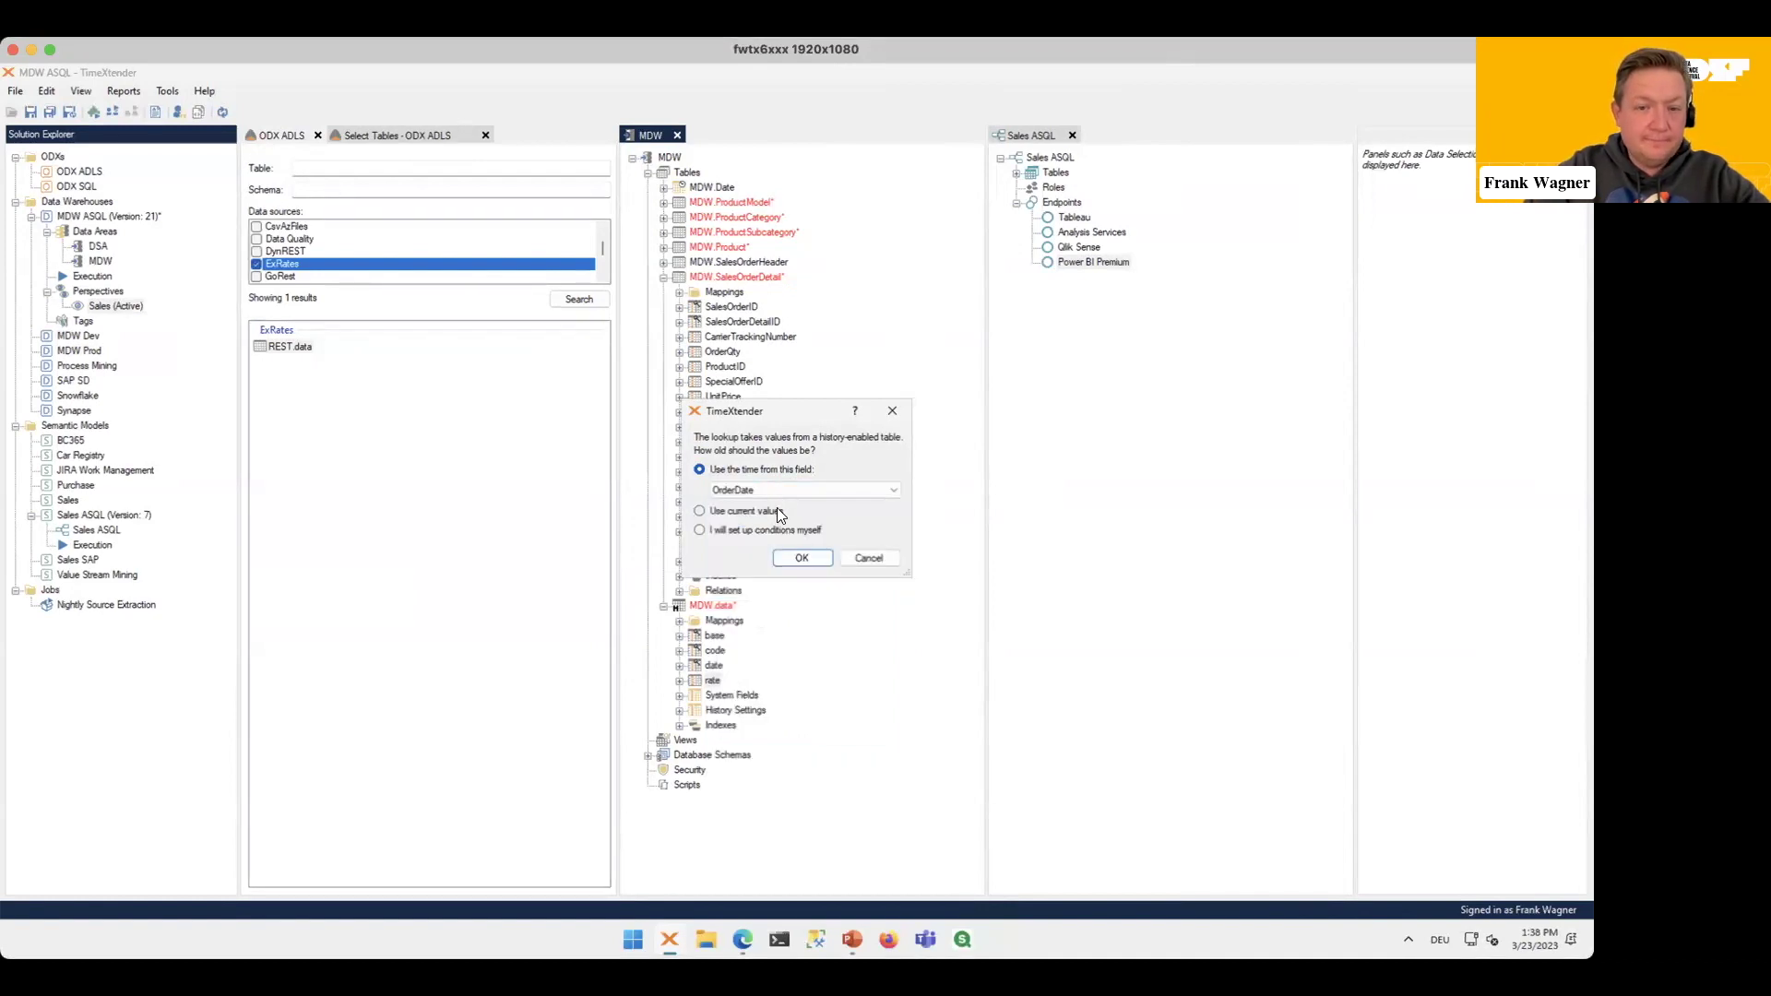
pyautogui.click(801, 558)
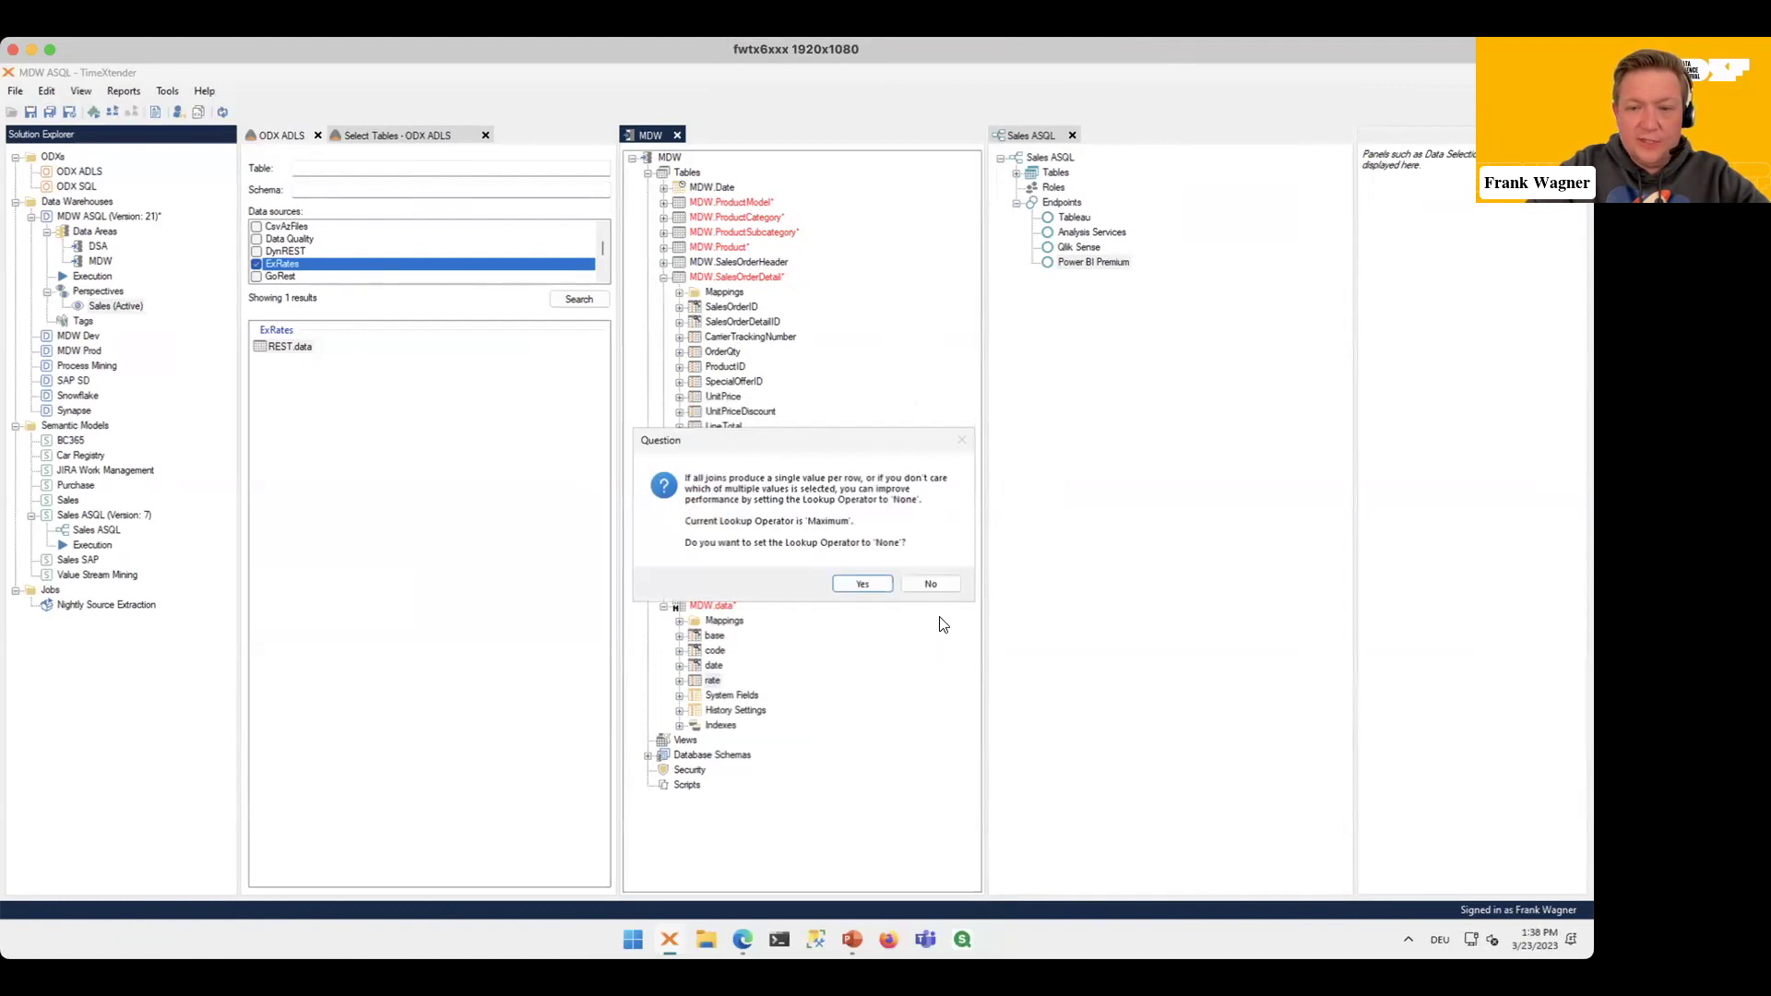
pyautogui.click(873, 584)
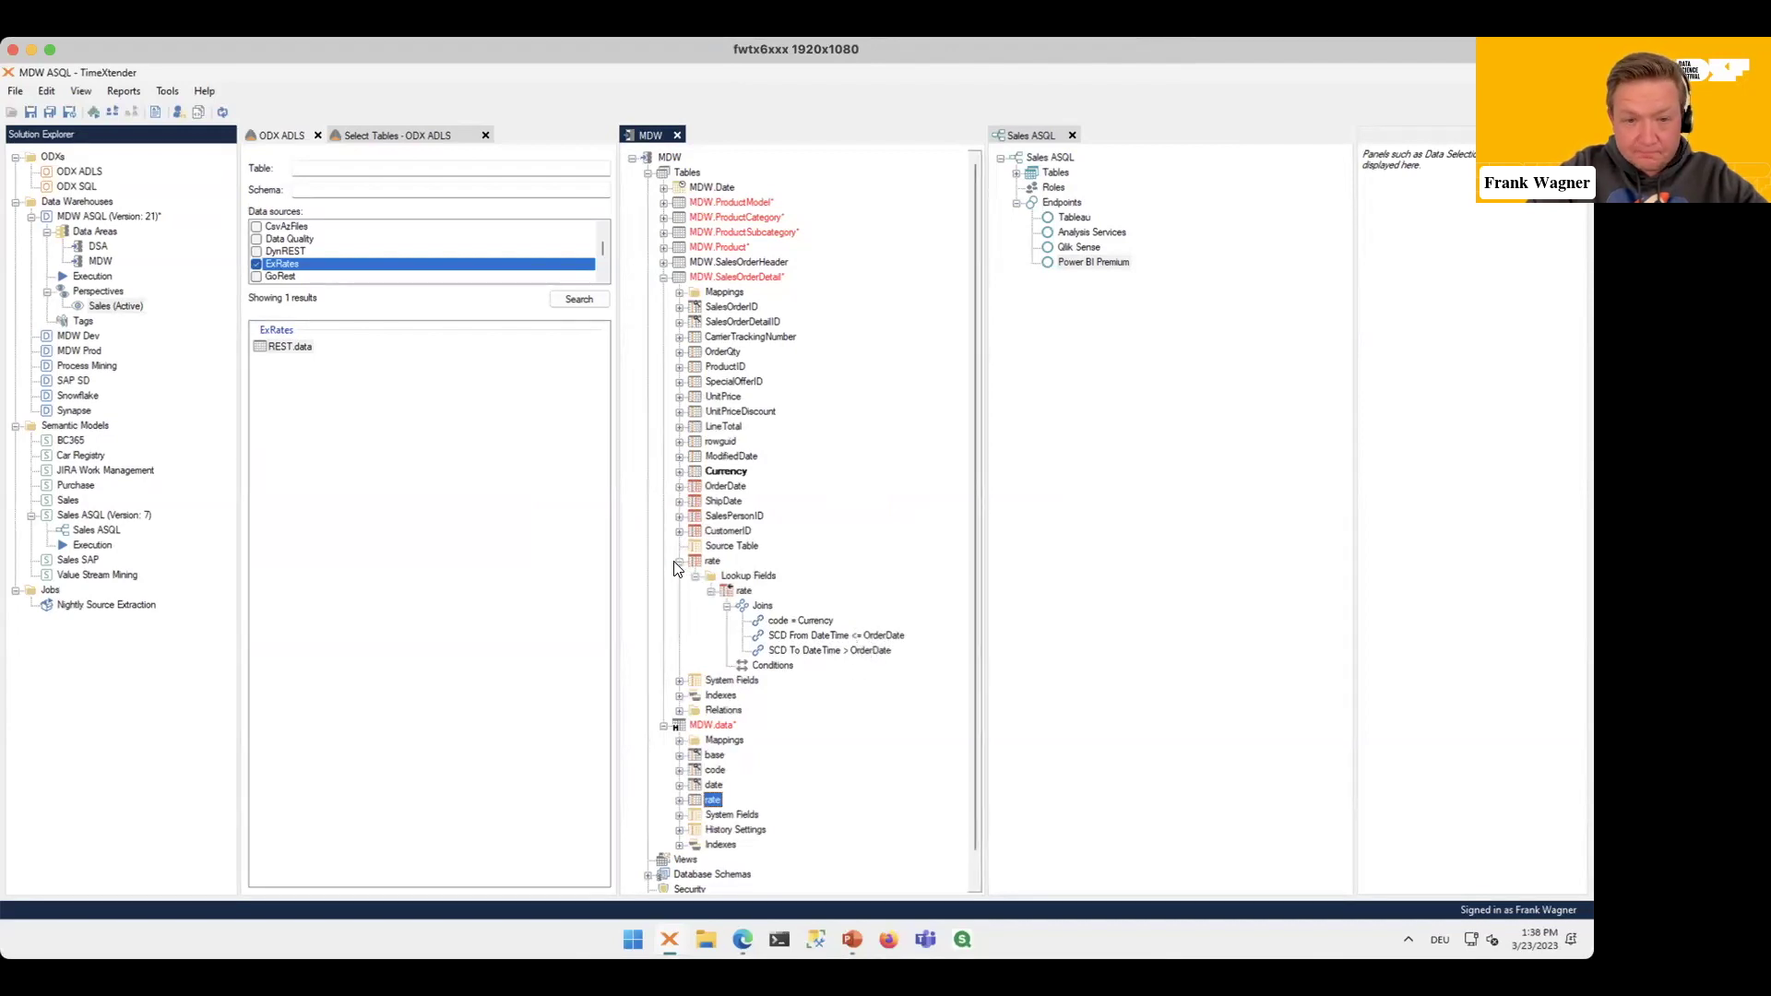
# Step: Add a second conditional lookup of MDW.data's rate to MDW.SalesOrderDetail, using the default relation and current values
pyautogui.click(714, 802)
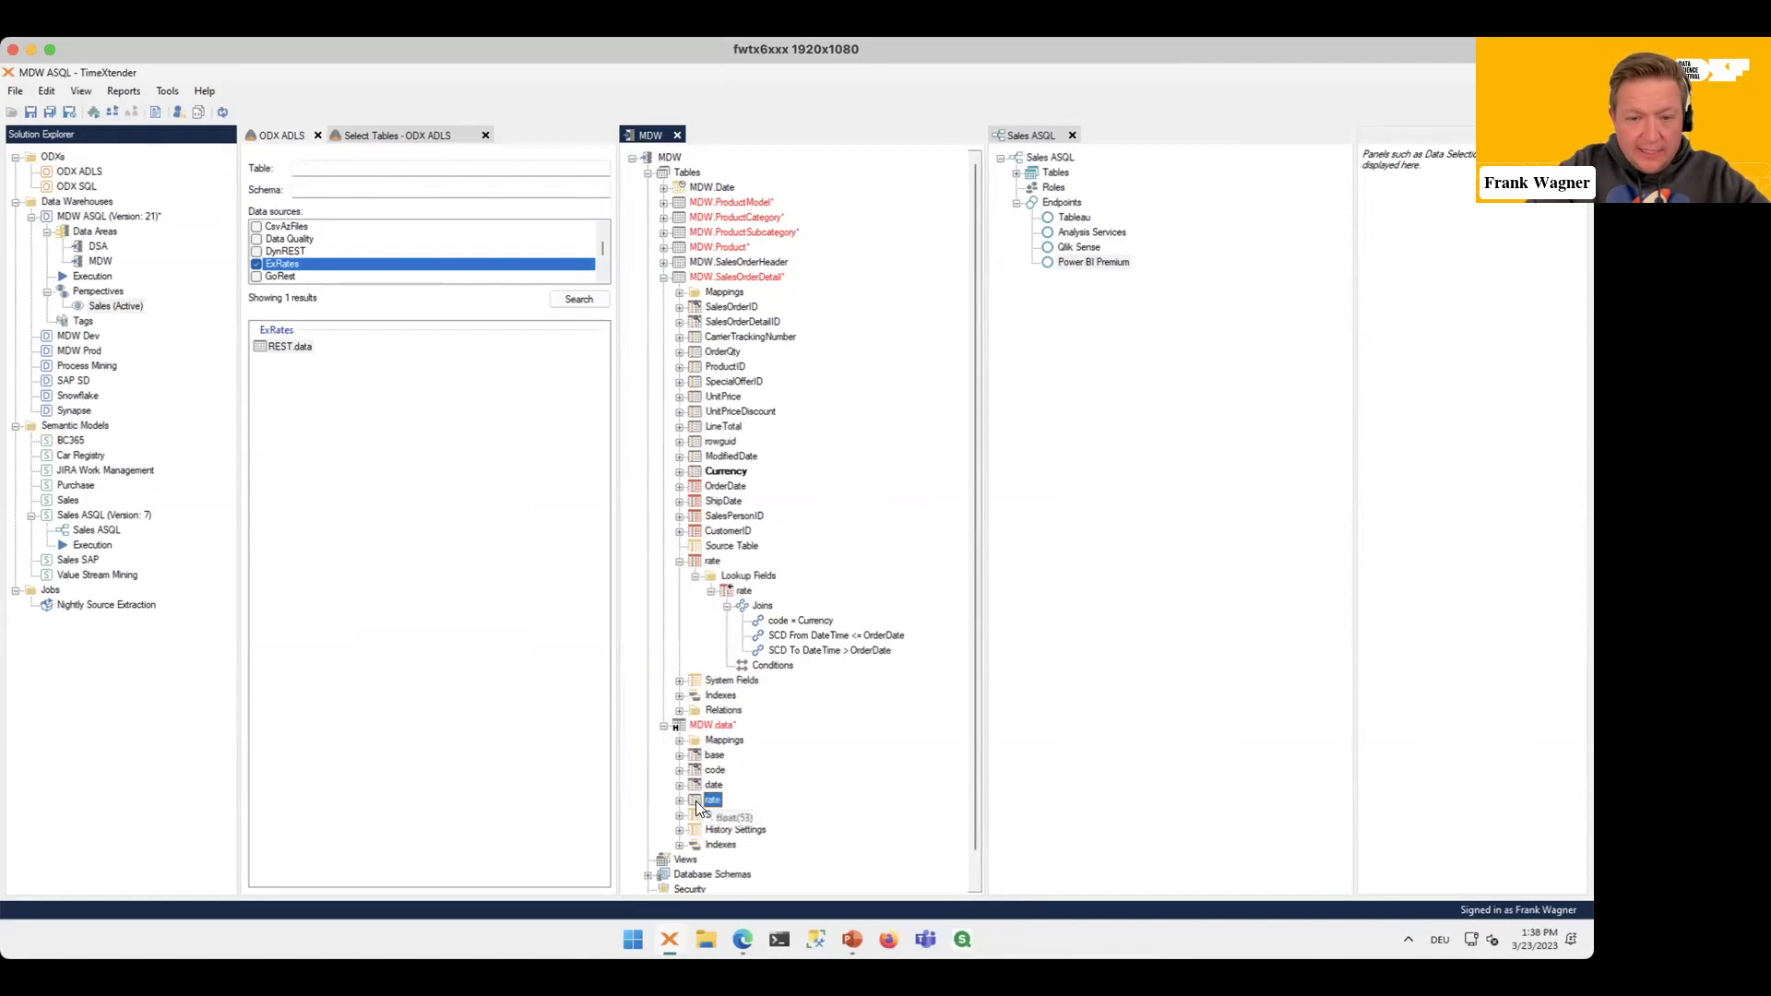
pyautogui.moveTo(695, 801); pyautogui.dragTo(770, 281)
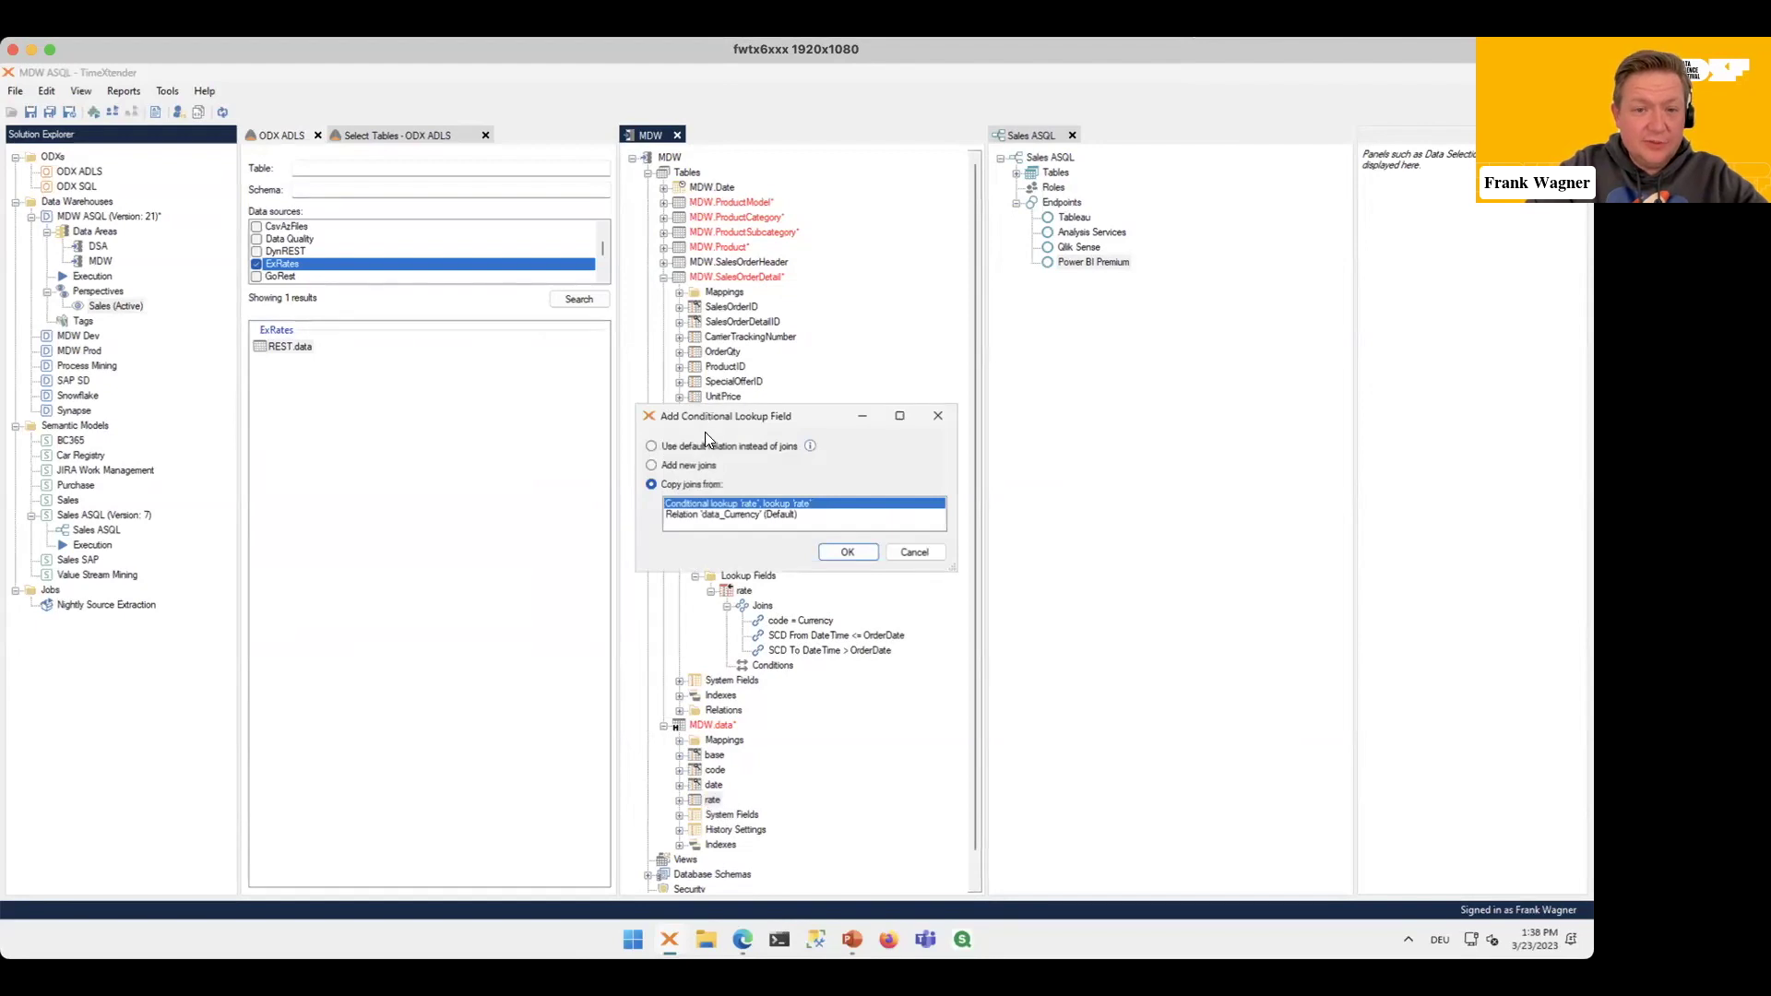
pyautogui.click(652, 445)
pyautogui.click(858, 553)
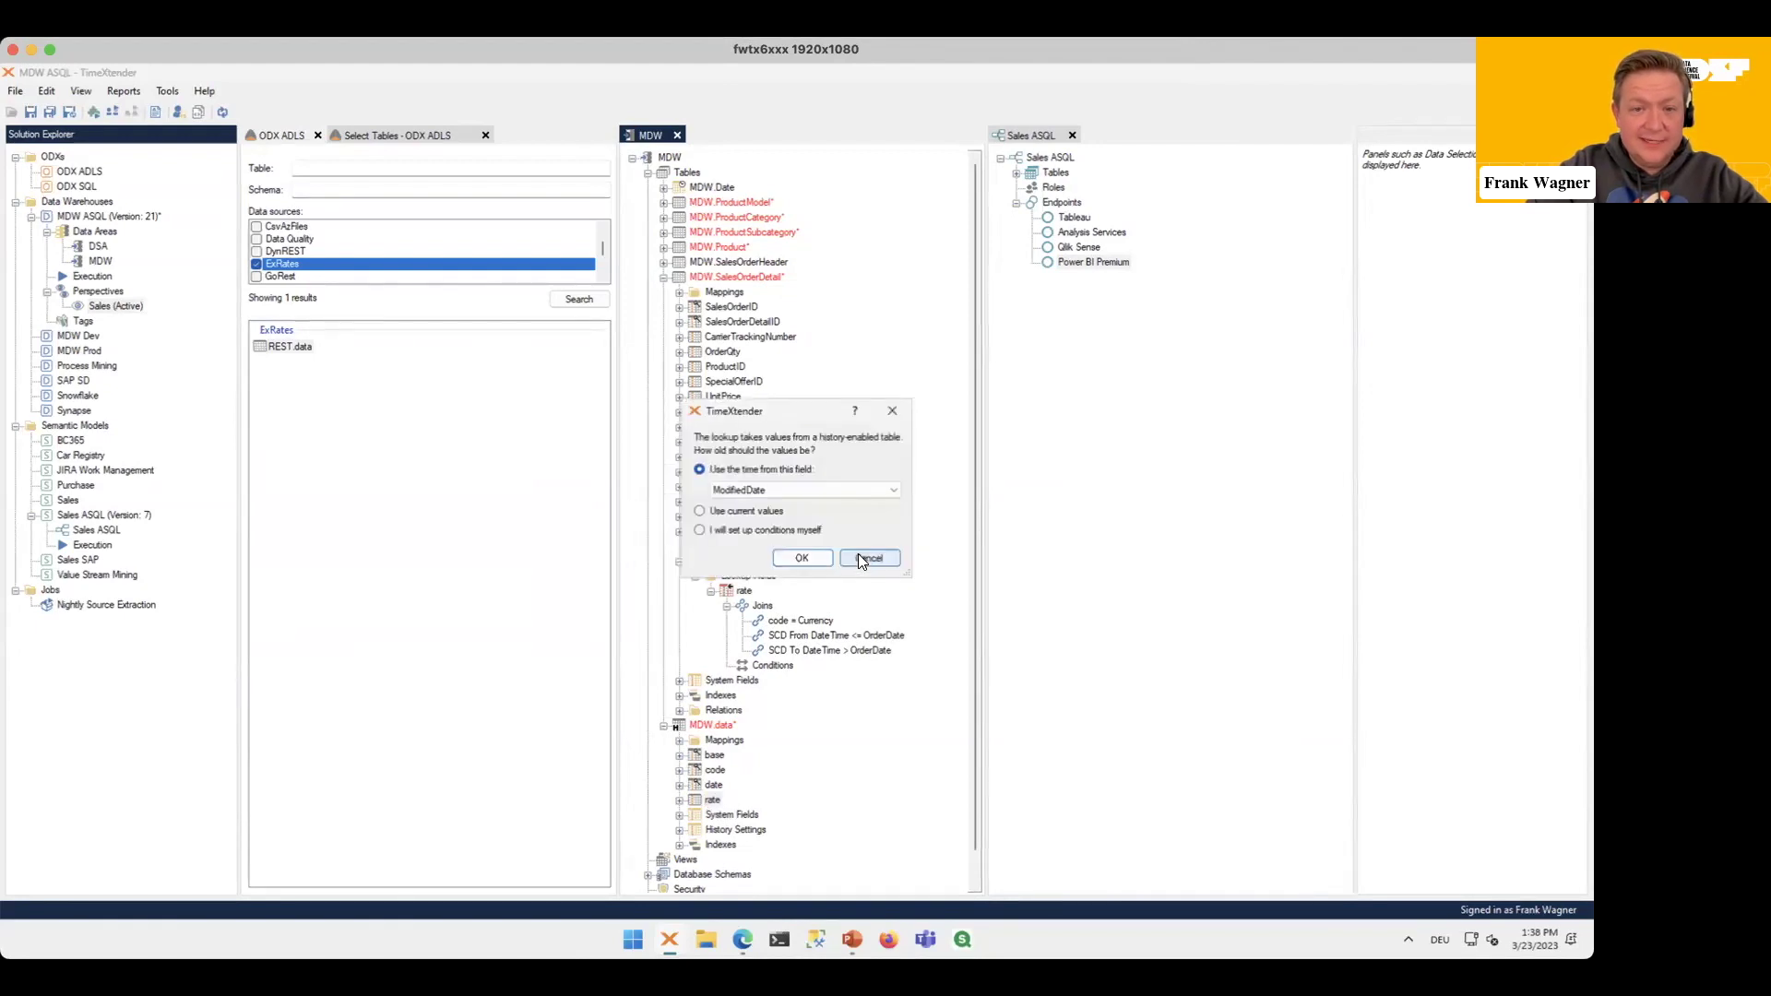
pyautogui.click(743, 511)
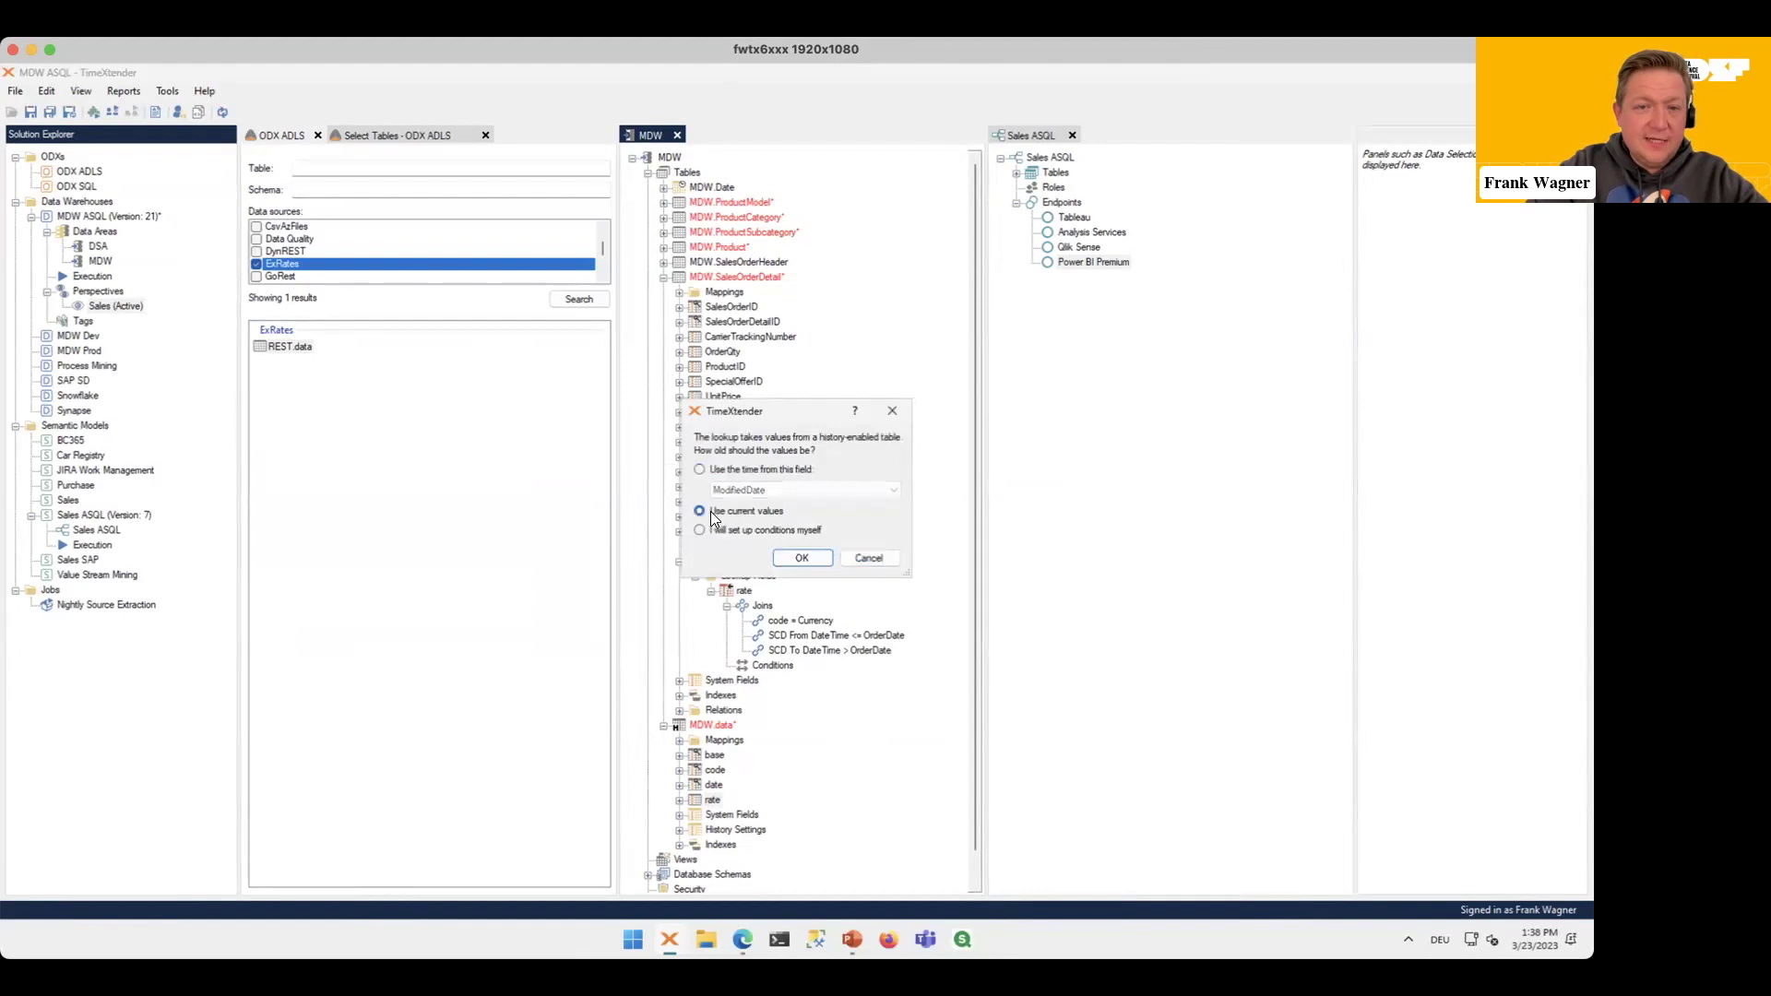
pyautogui.click(801, 559)
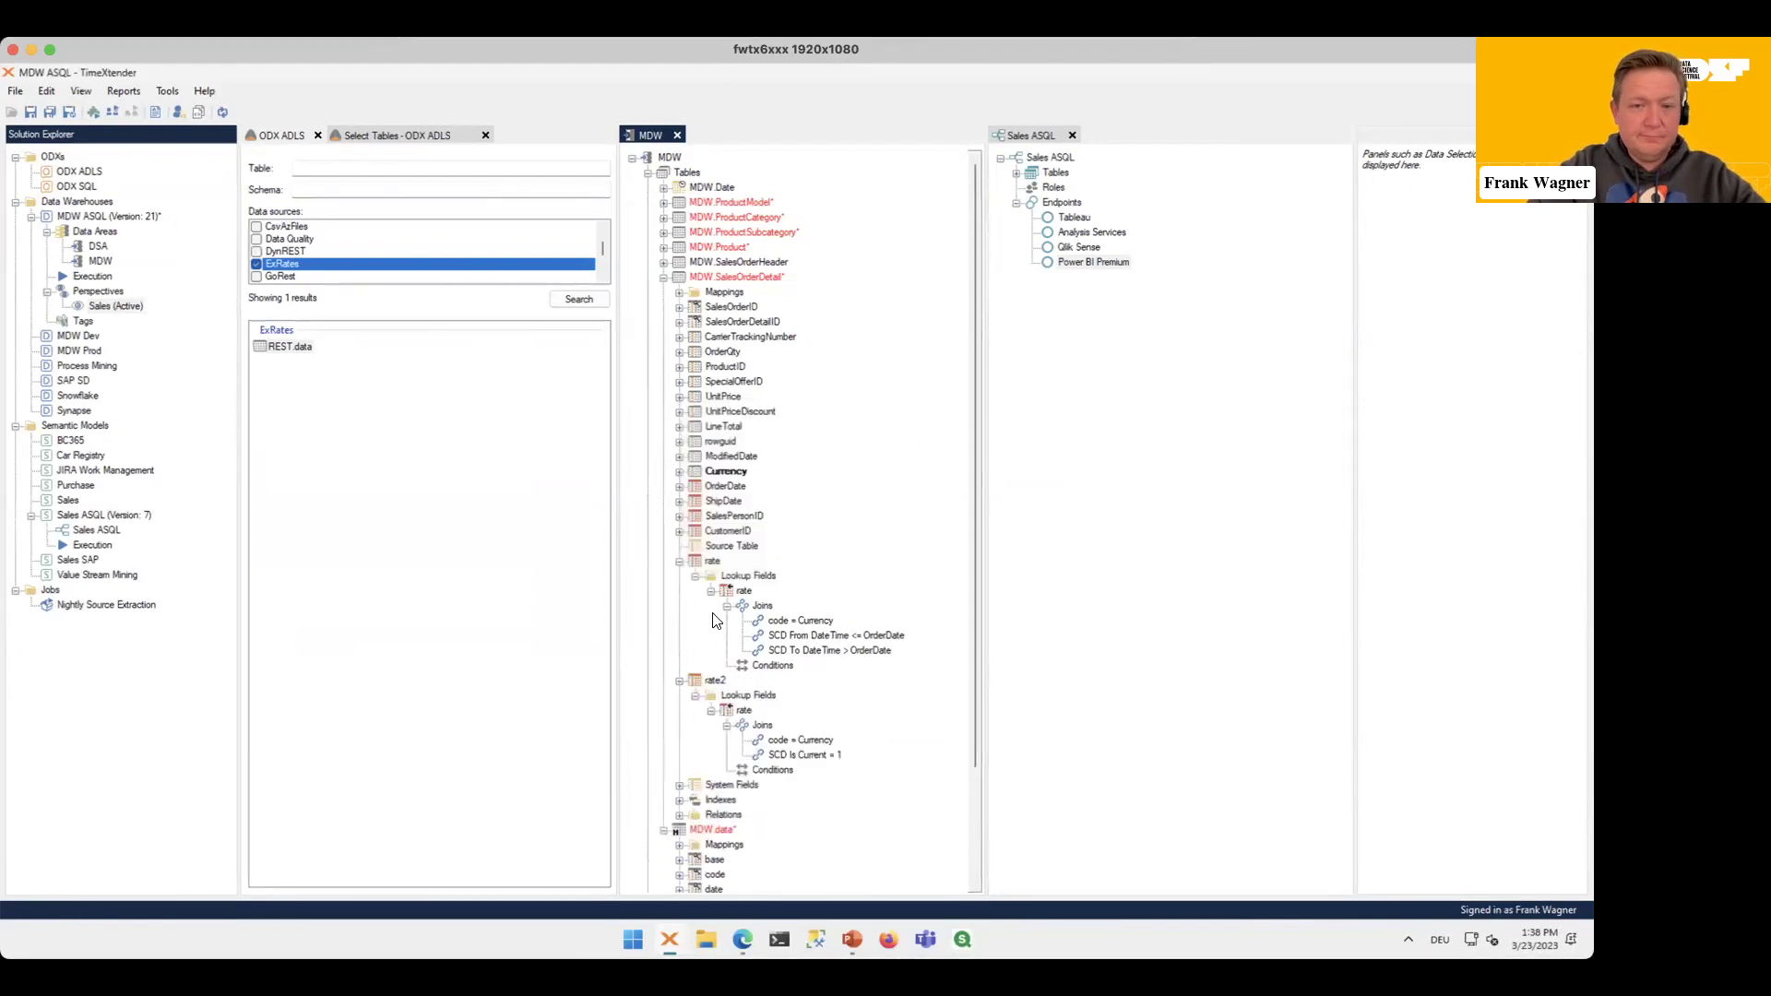
pyautogui.click(679, 681)
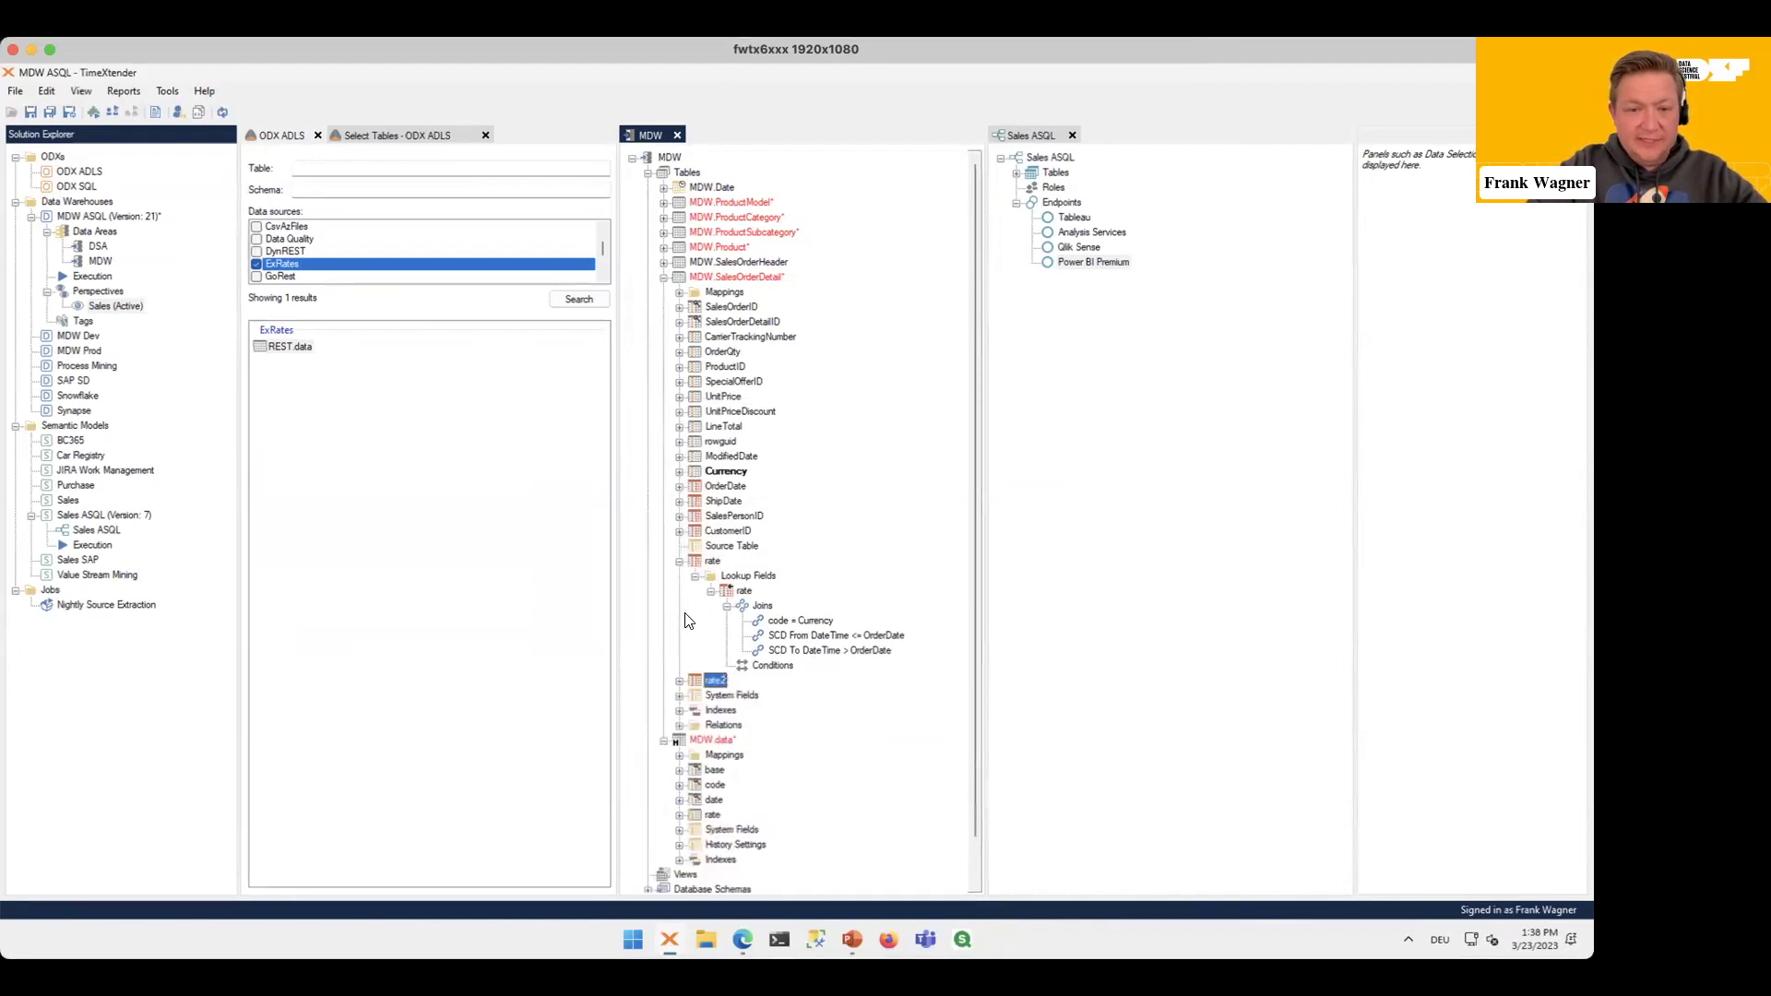
pyautogui.click(680, 560)
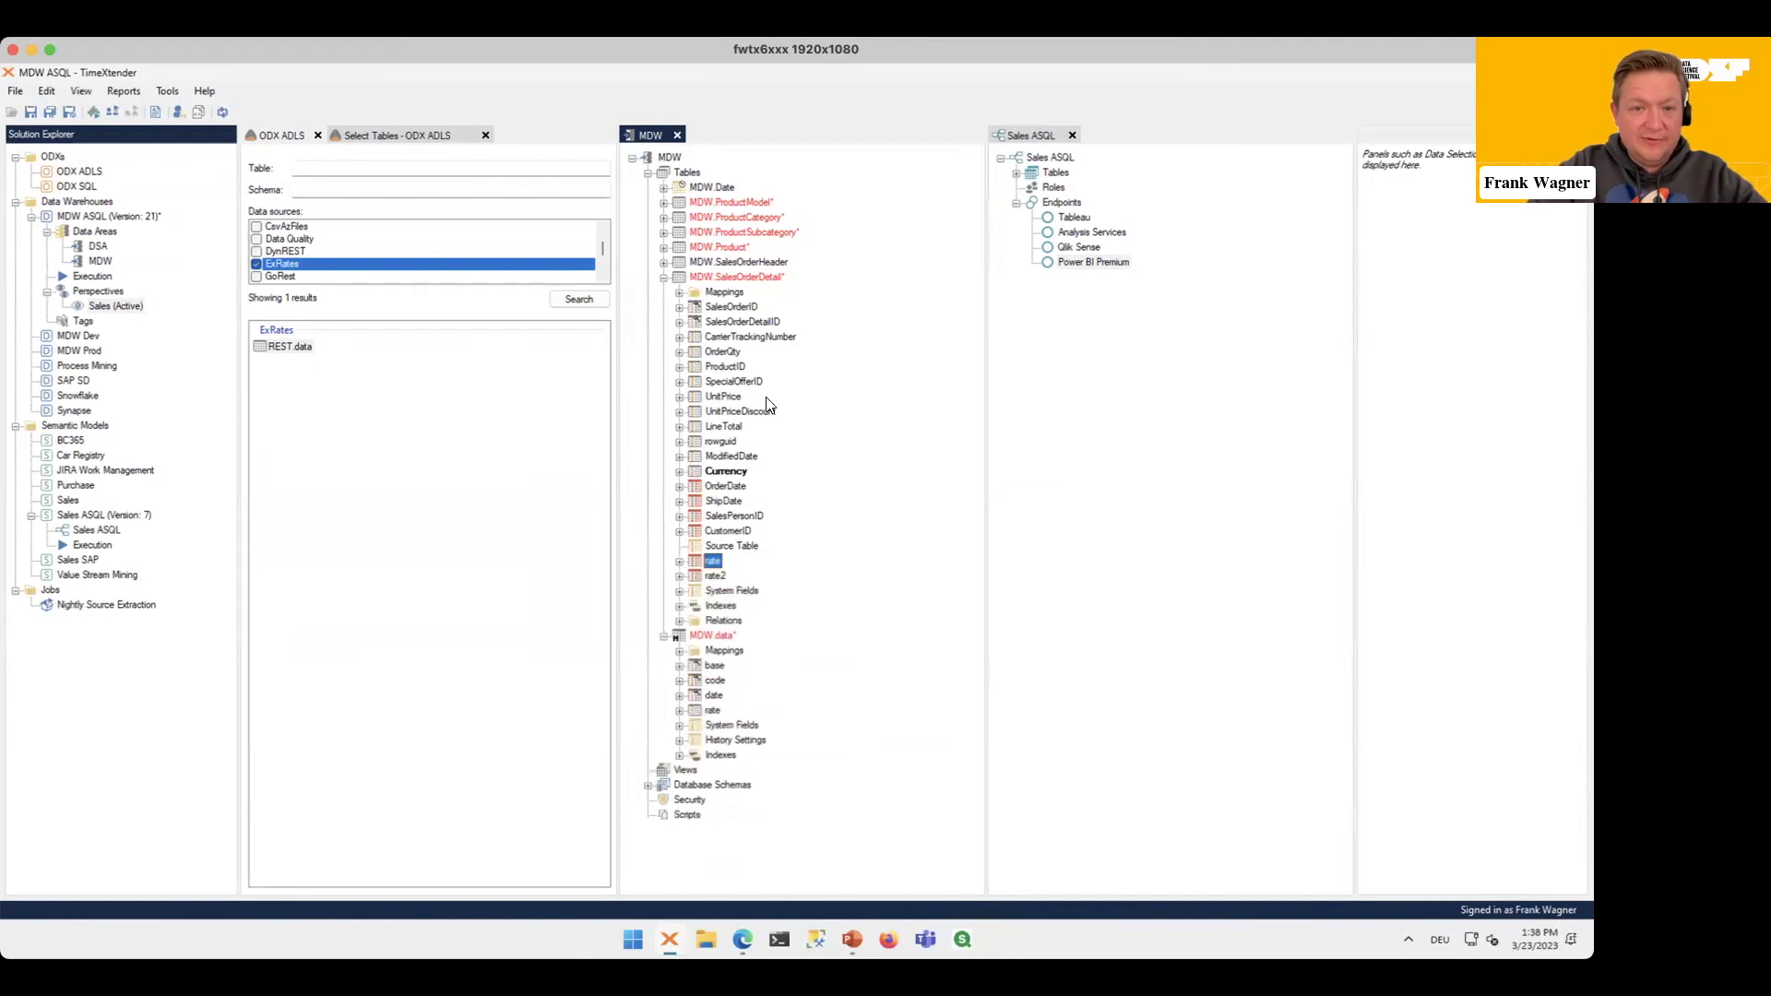
# Step: Add a numeric field named GrossLineTotalEUR to the MDW.SalesOrderDetail table
pyautogui.rightClick(762, 281)
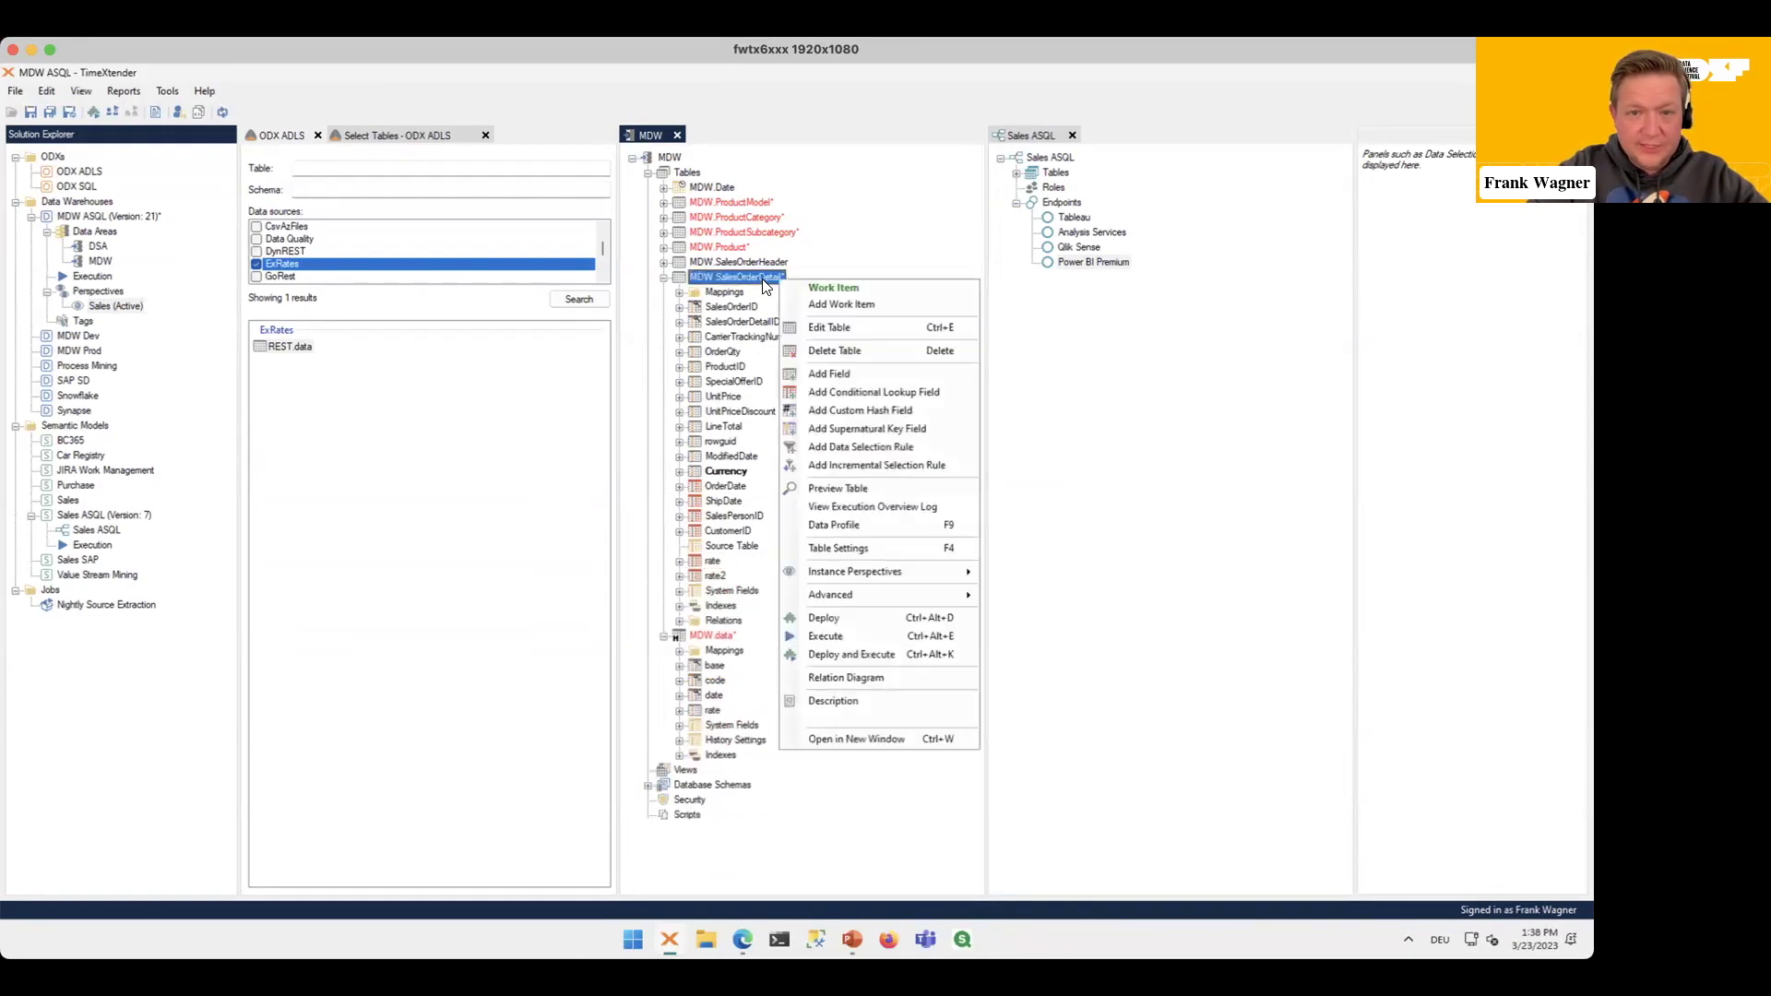
pyautogui.click(902, 375)
pyautogui.write('GrossLine1')
pyautogui.write('otal')
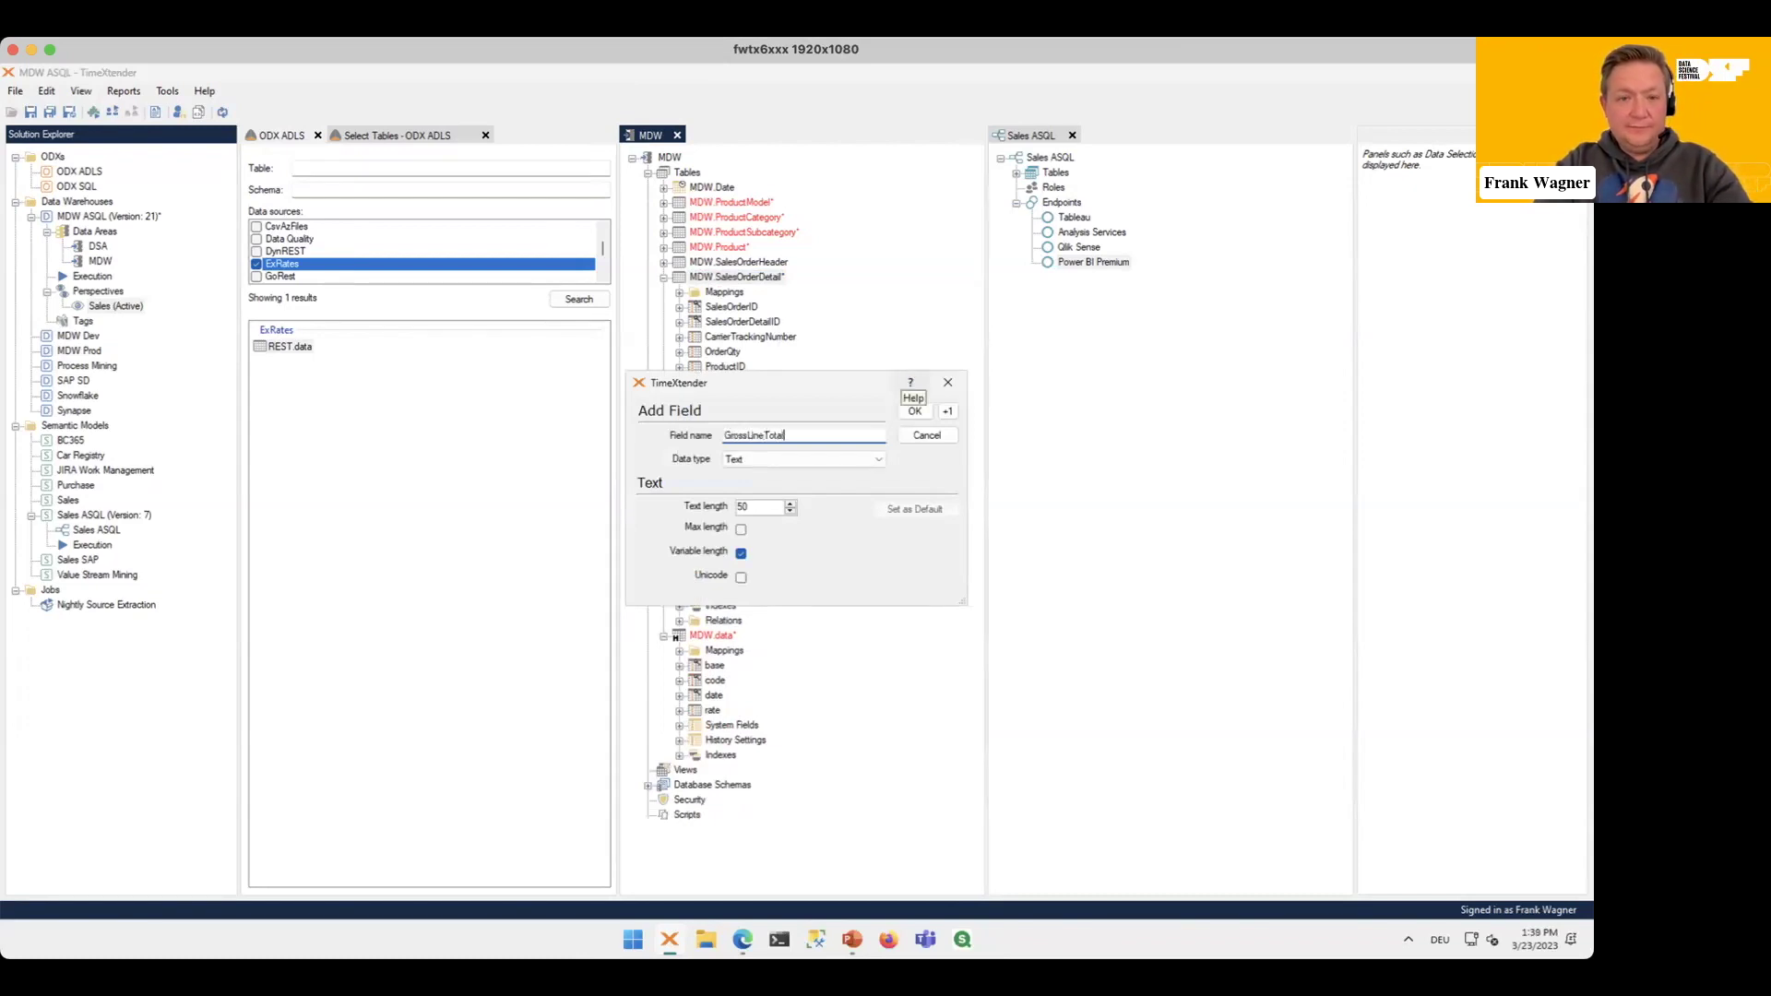
pyautogui.write('EUR')
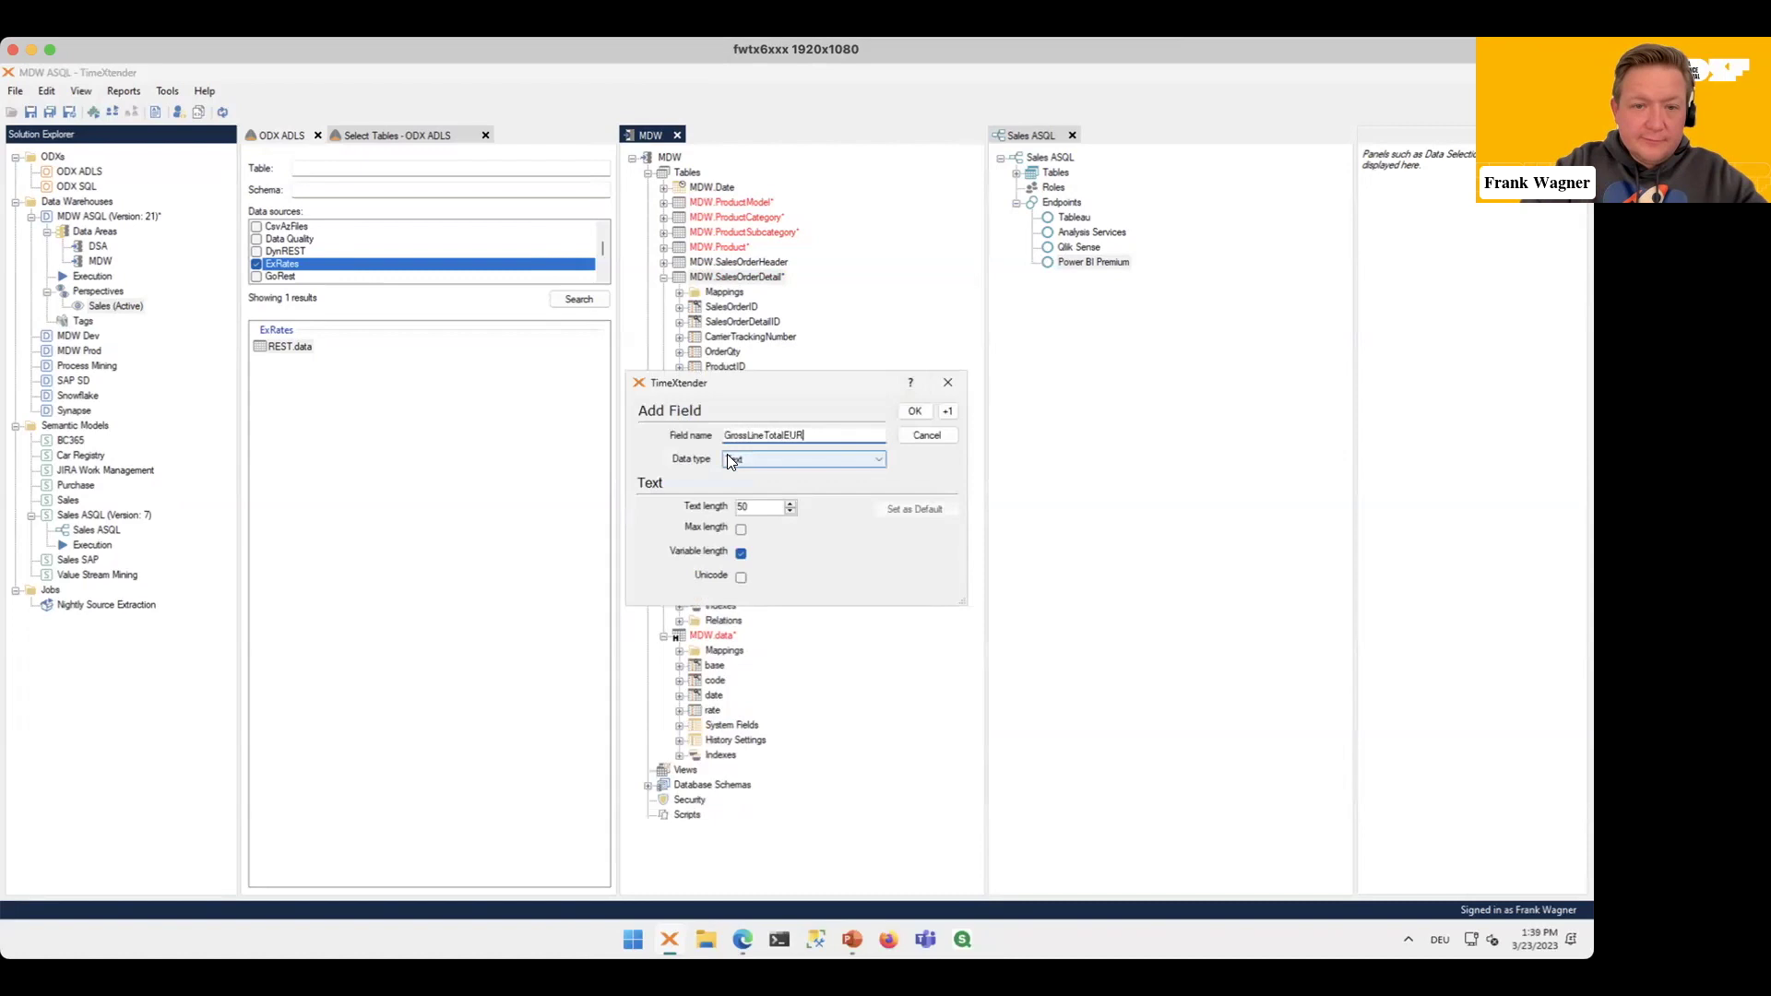
pyautogui.click(792, 459)
pyautogui.click(786, 496)
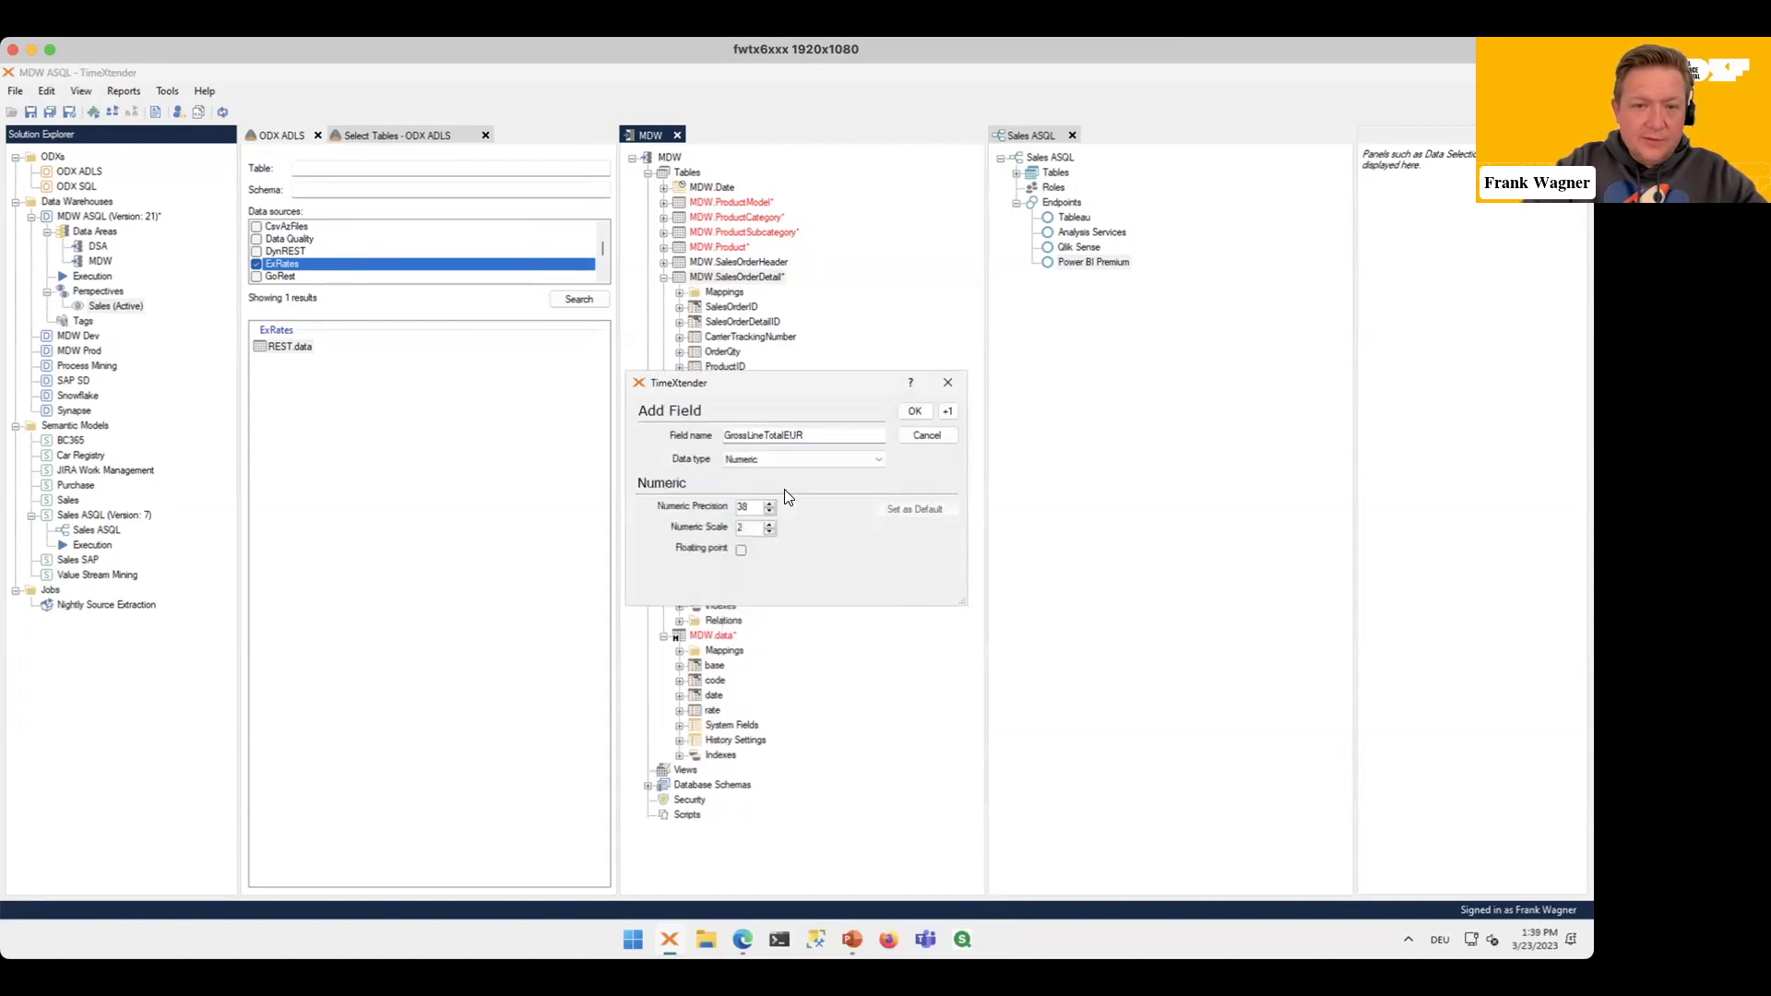
pyautogui.click(914, 411)
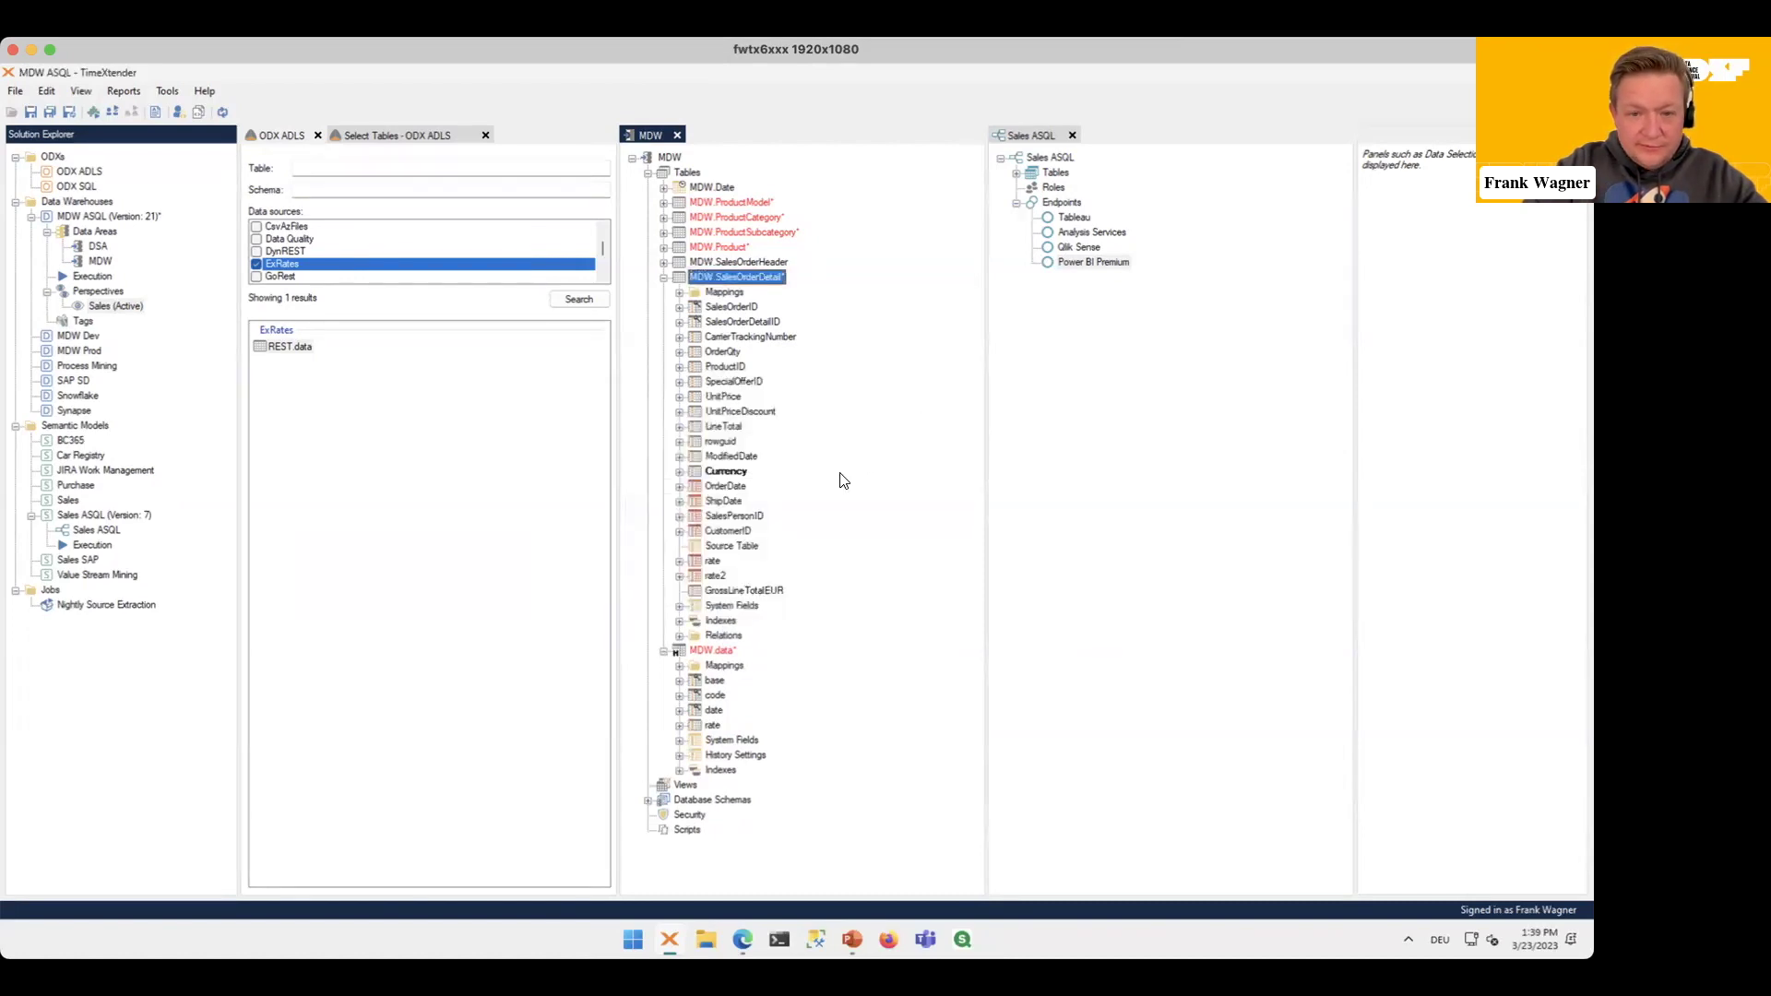
# Step: Add a custom value transformation to GrossLineTotalEUR in MDW.SalesOrderDetail with the SQL [OrderQty]*[UnitPrice]*[rate]
pyautogui.click(757, 592)
pyautogui.rightClick(756, 593)
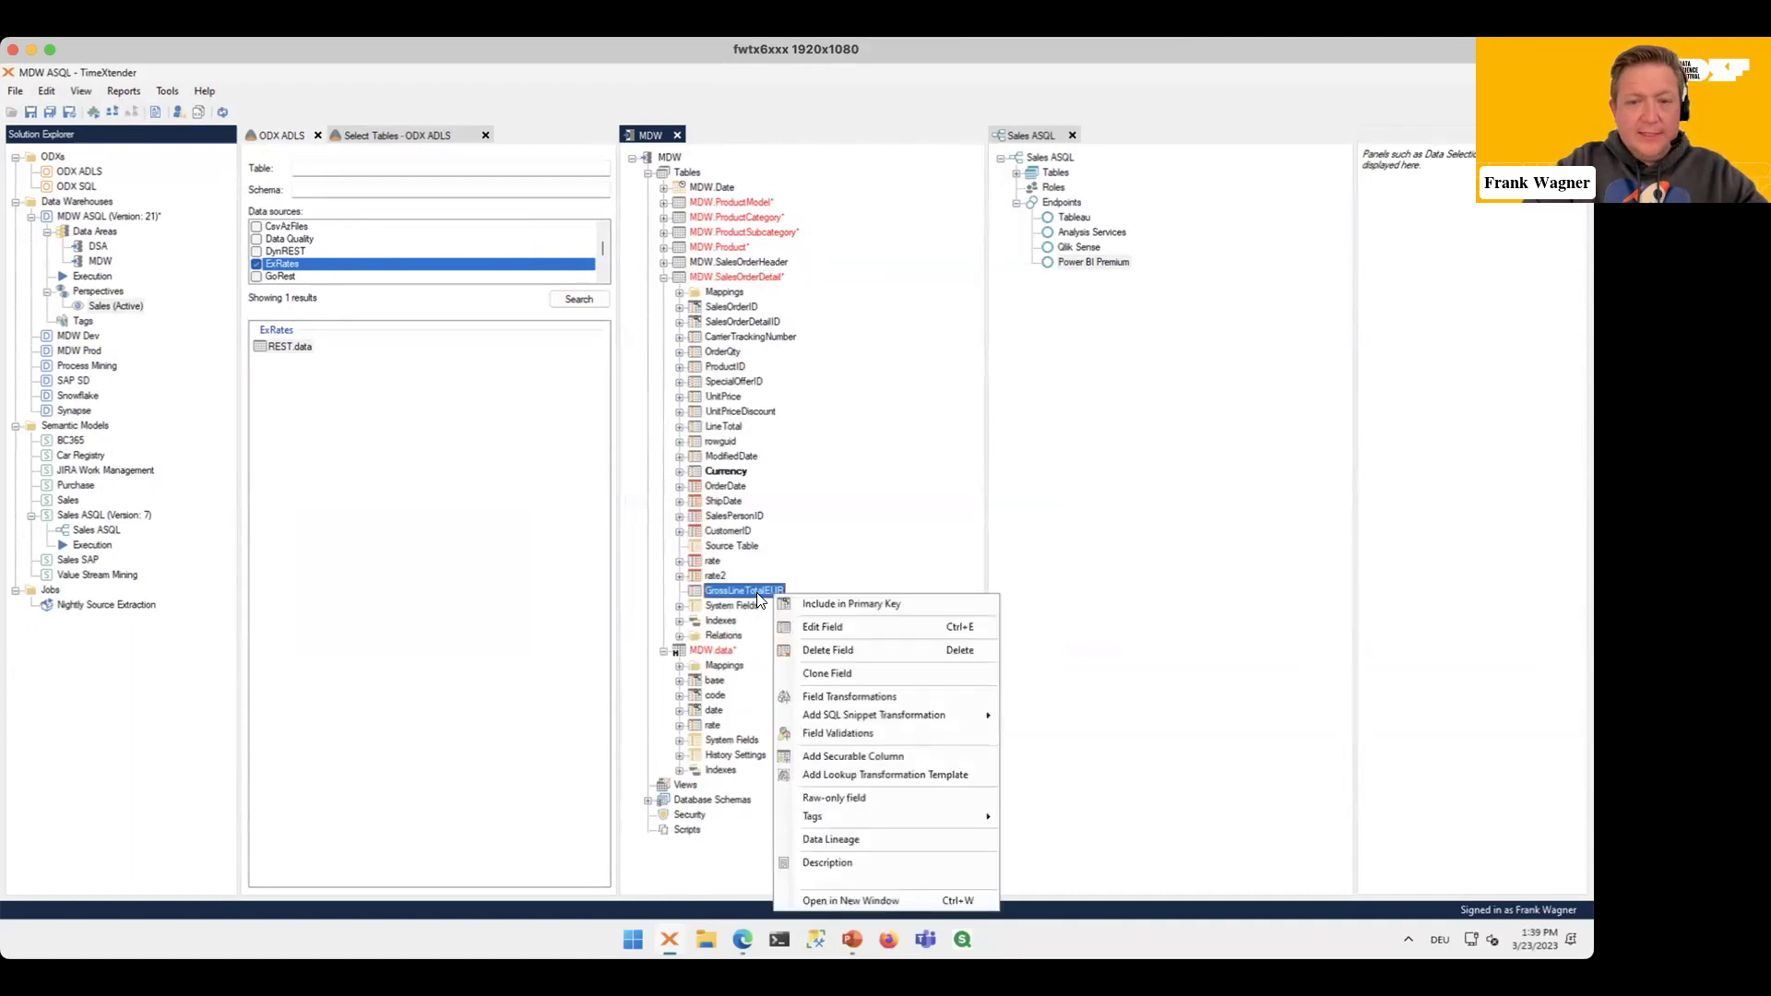
pyautogui.press('Escape')
pyautogui.press('Escape')
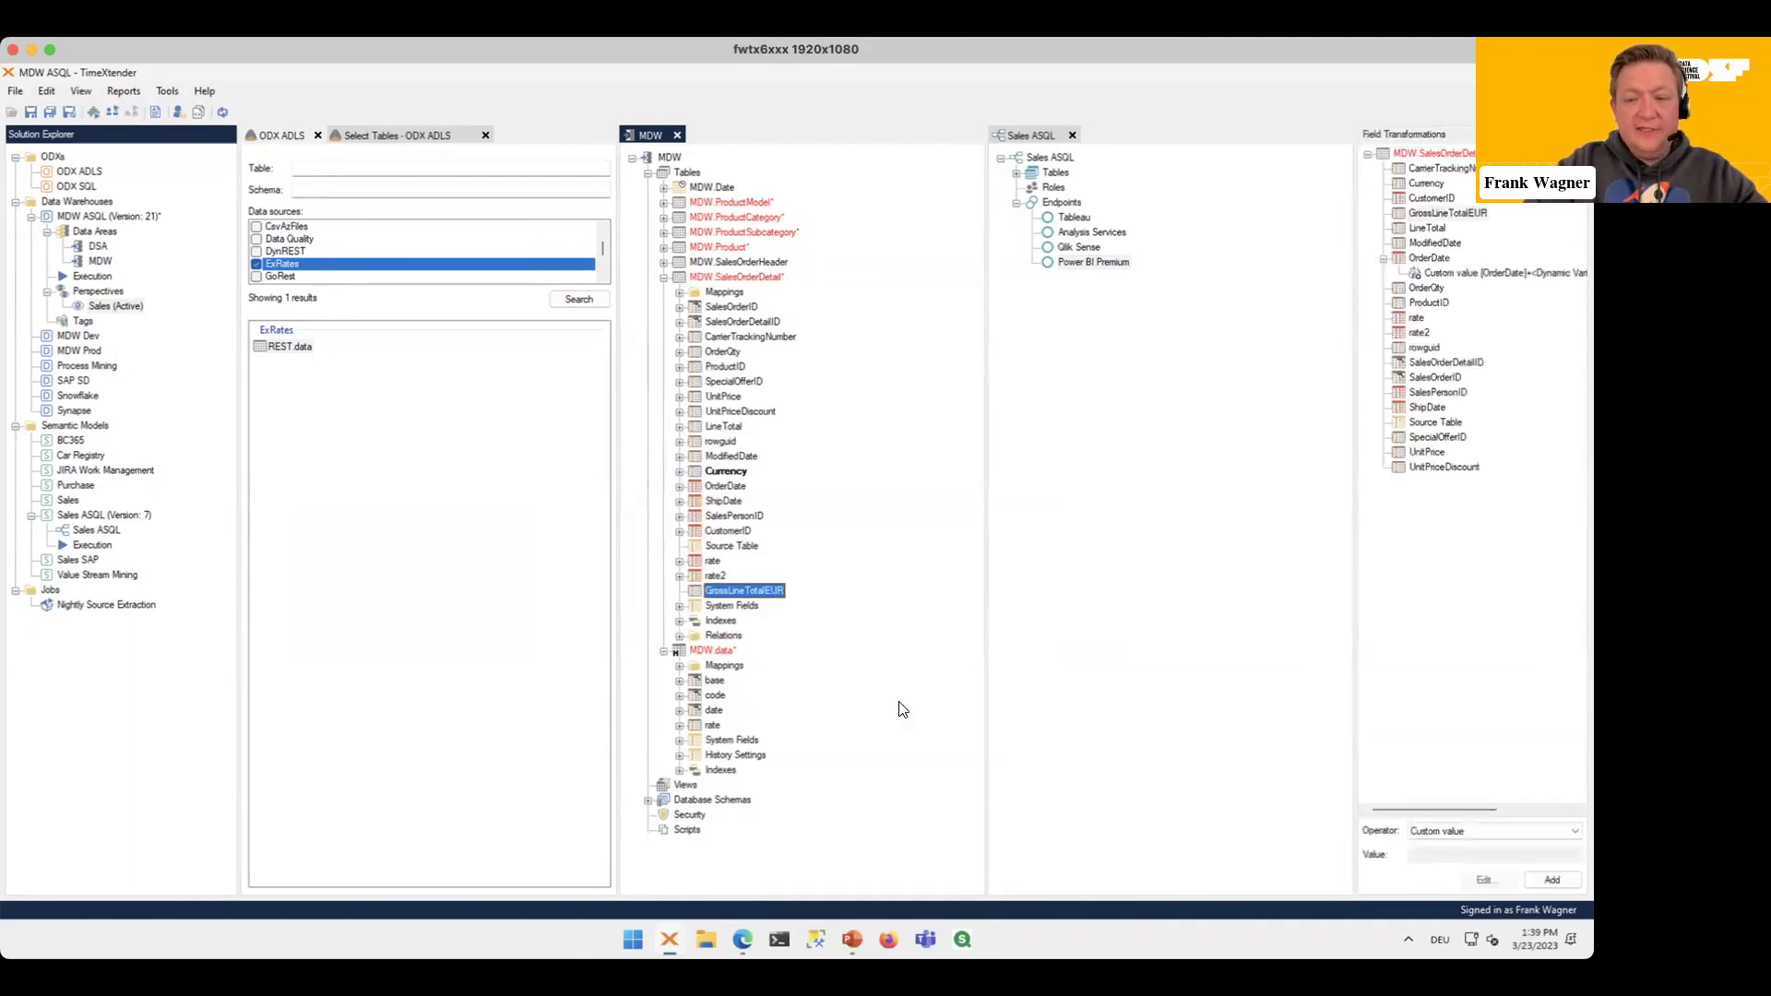
pyautogui.click(1560, 883)
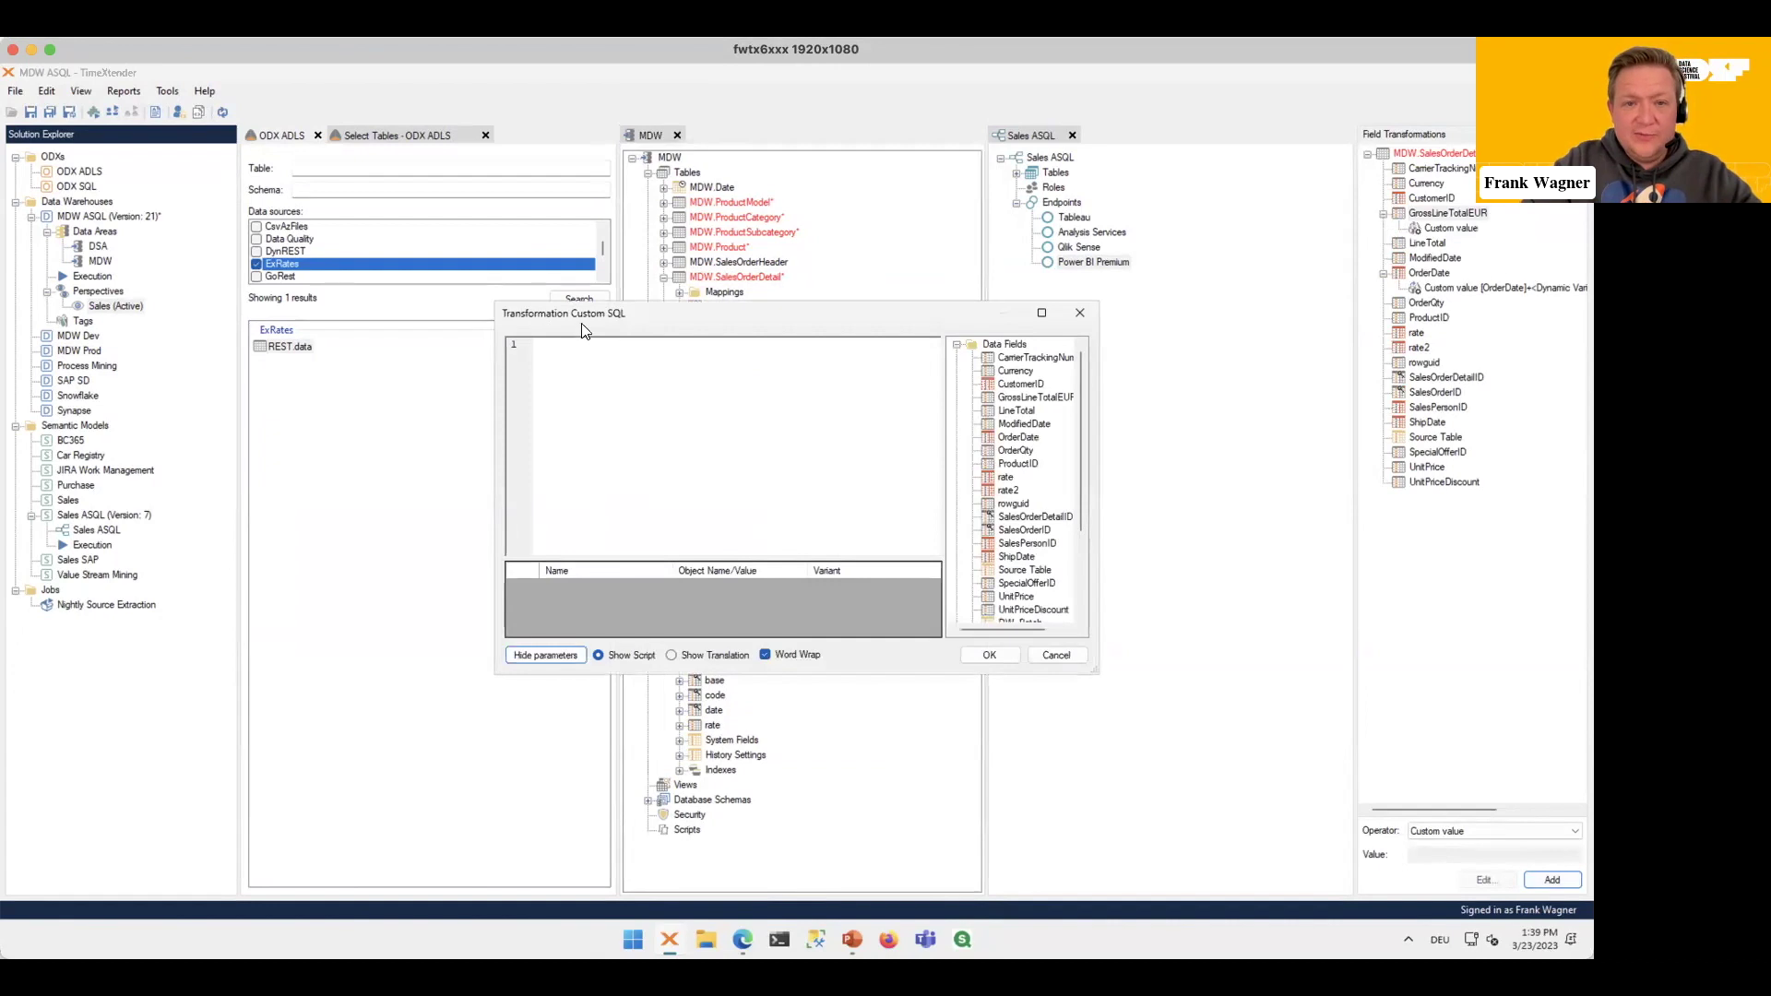
pyautogui.click(819, 450)
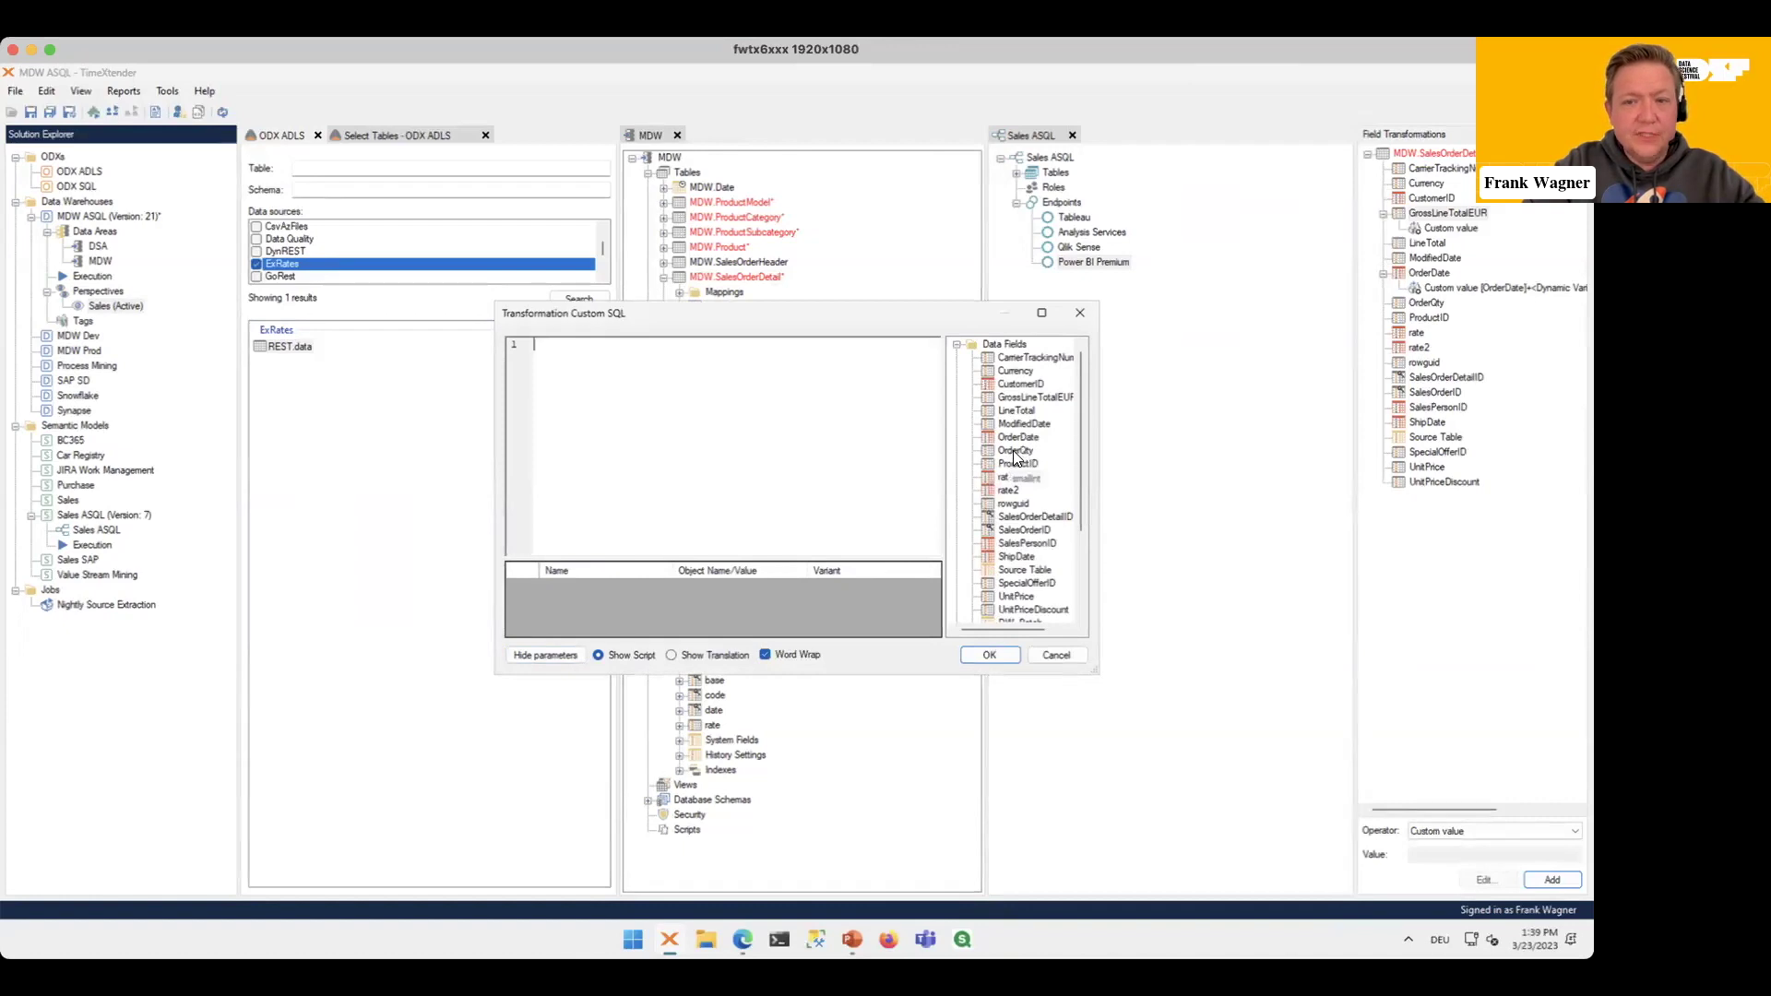
pyautogui.moveTo(989, 450); pyautogui.dragTo(637, 361)
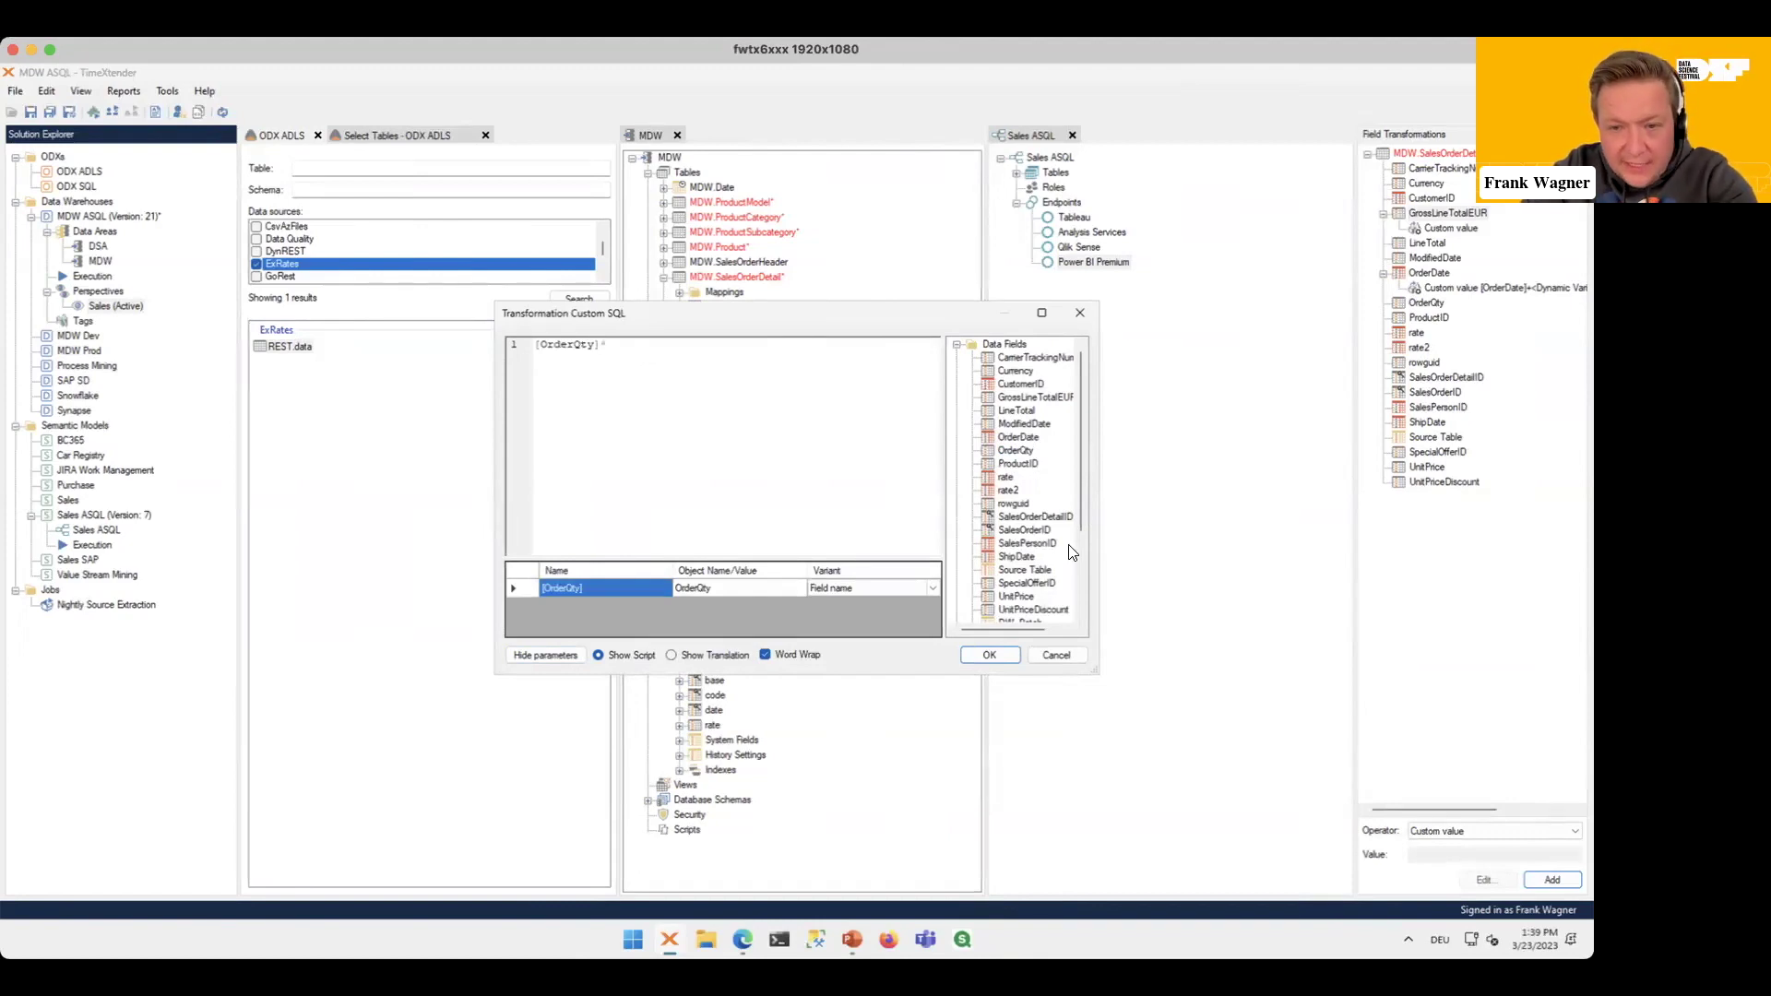
pyautogui.moveTo(1042, 600); pyautogui.dragTo(784, 417)
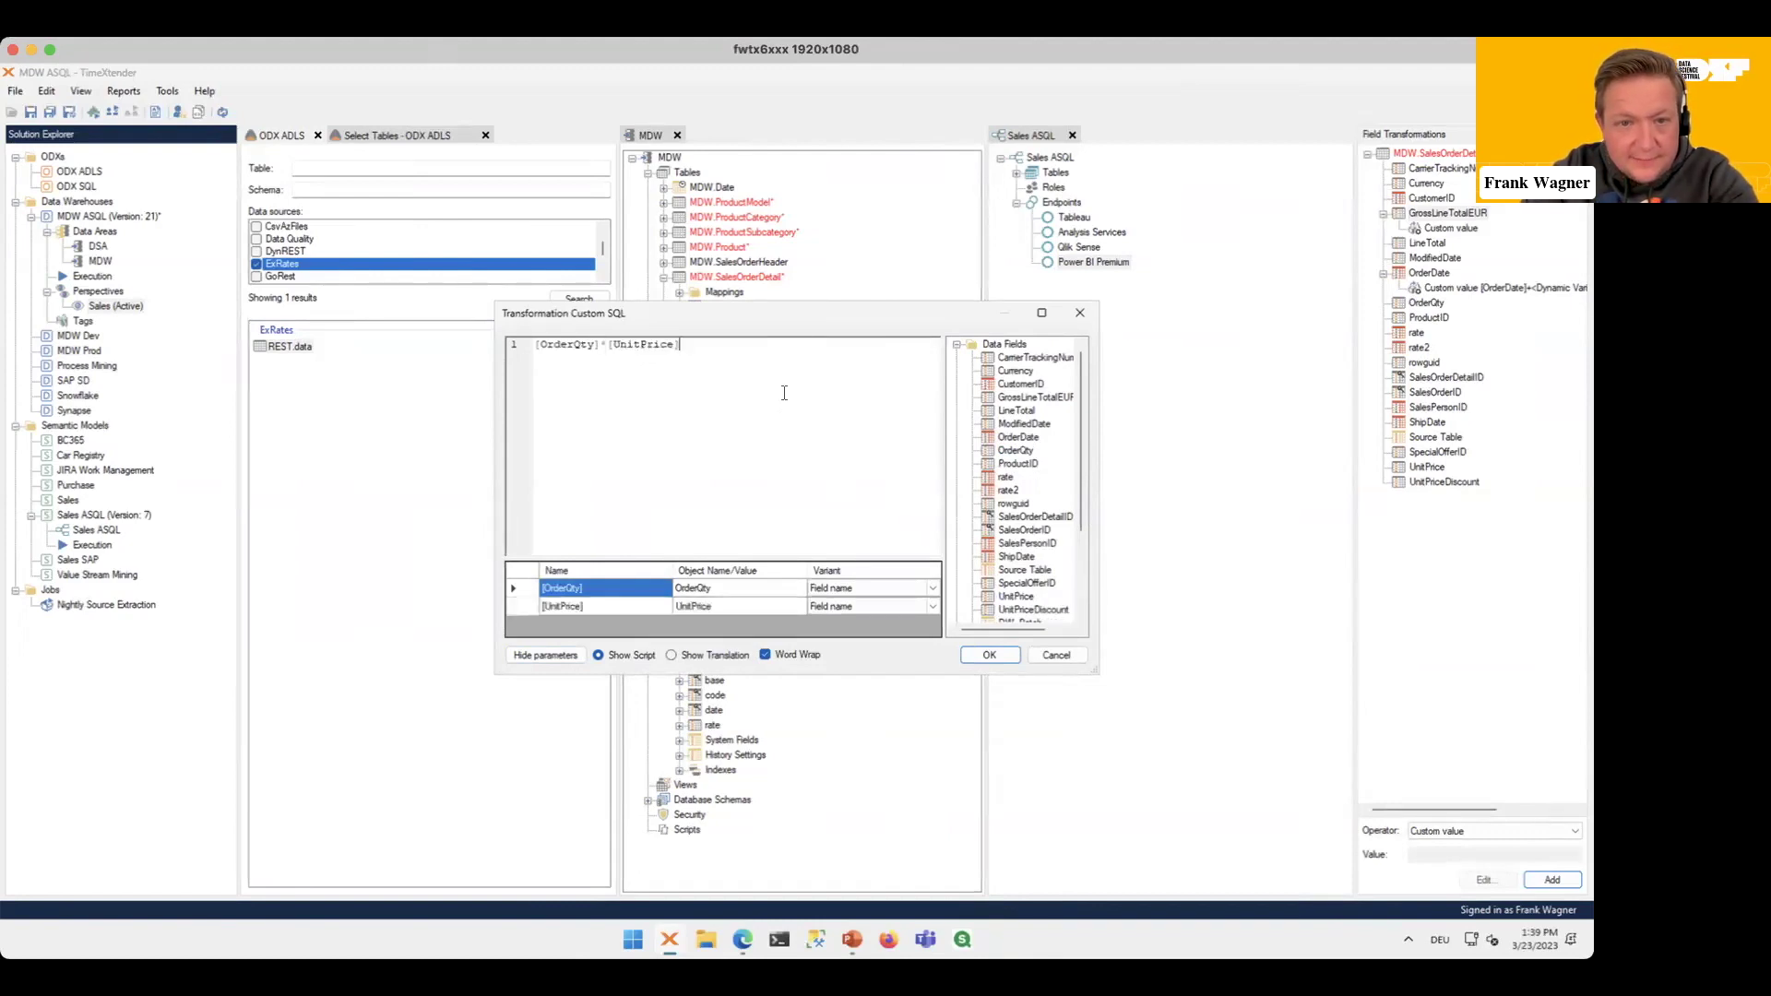
pyautogui.write('*')
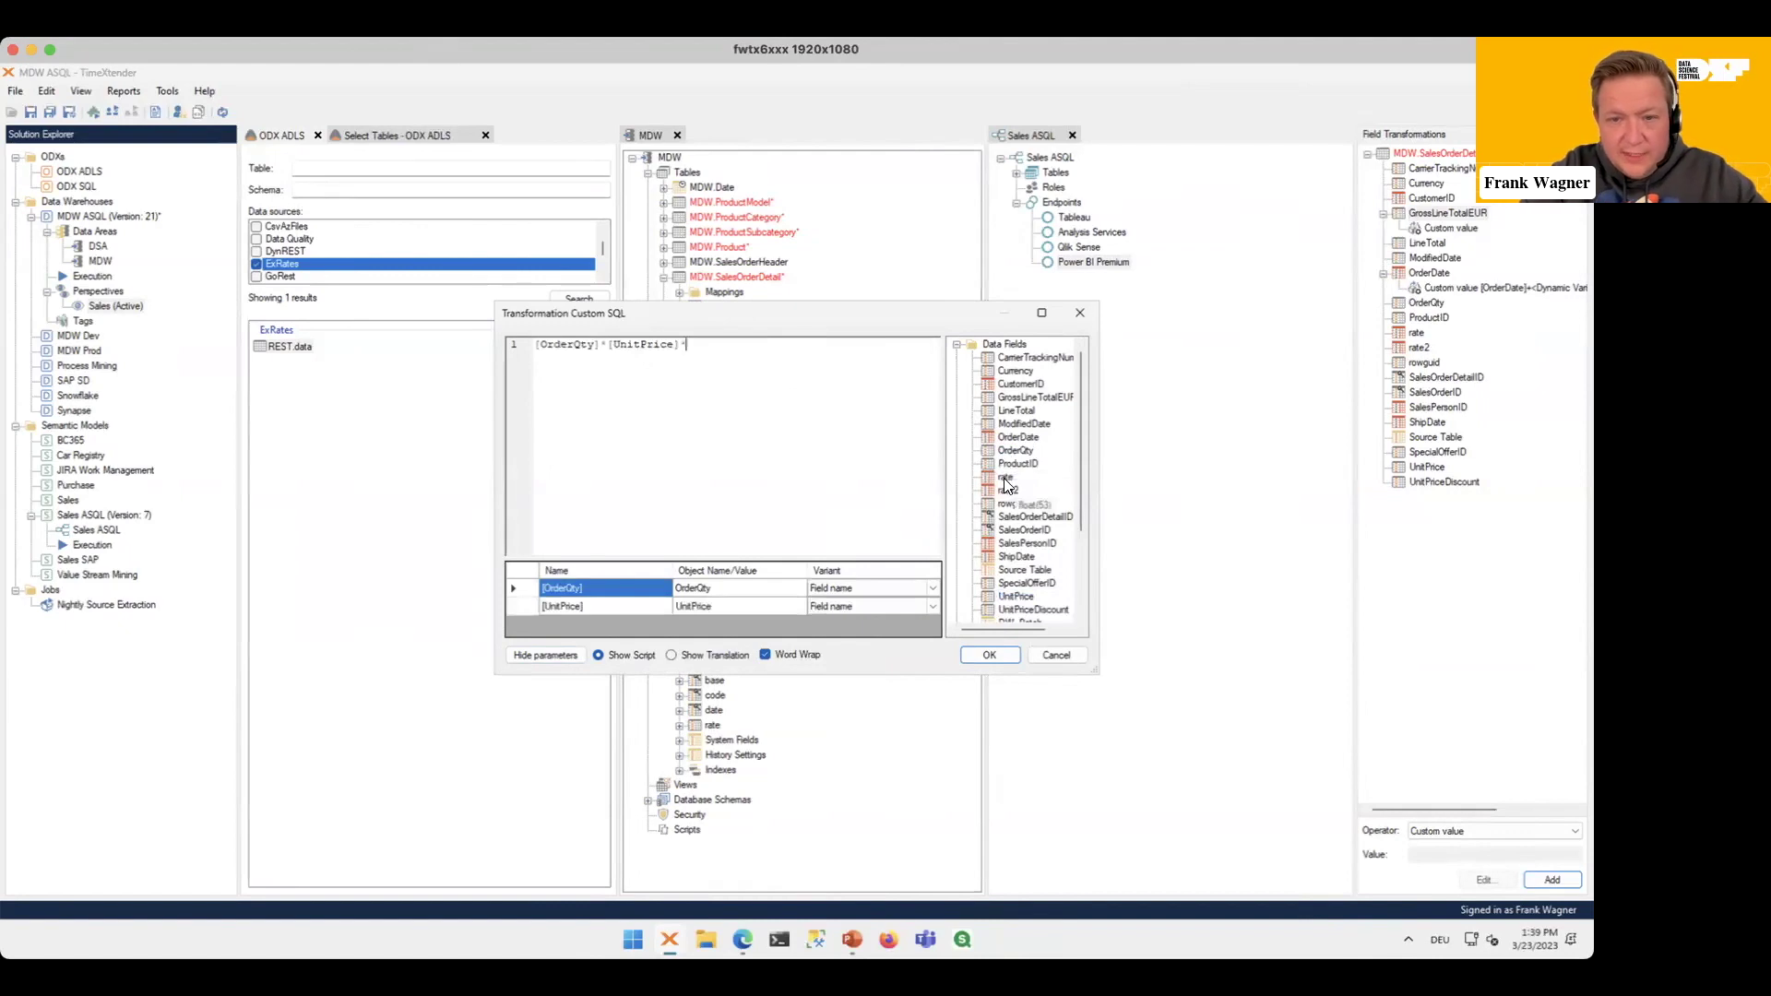
pyautogui.moveTo(1005, 486); pyautogui.dragTo(751, 357)
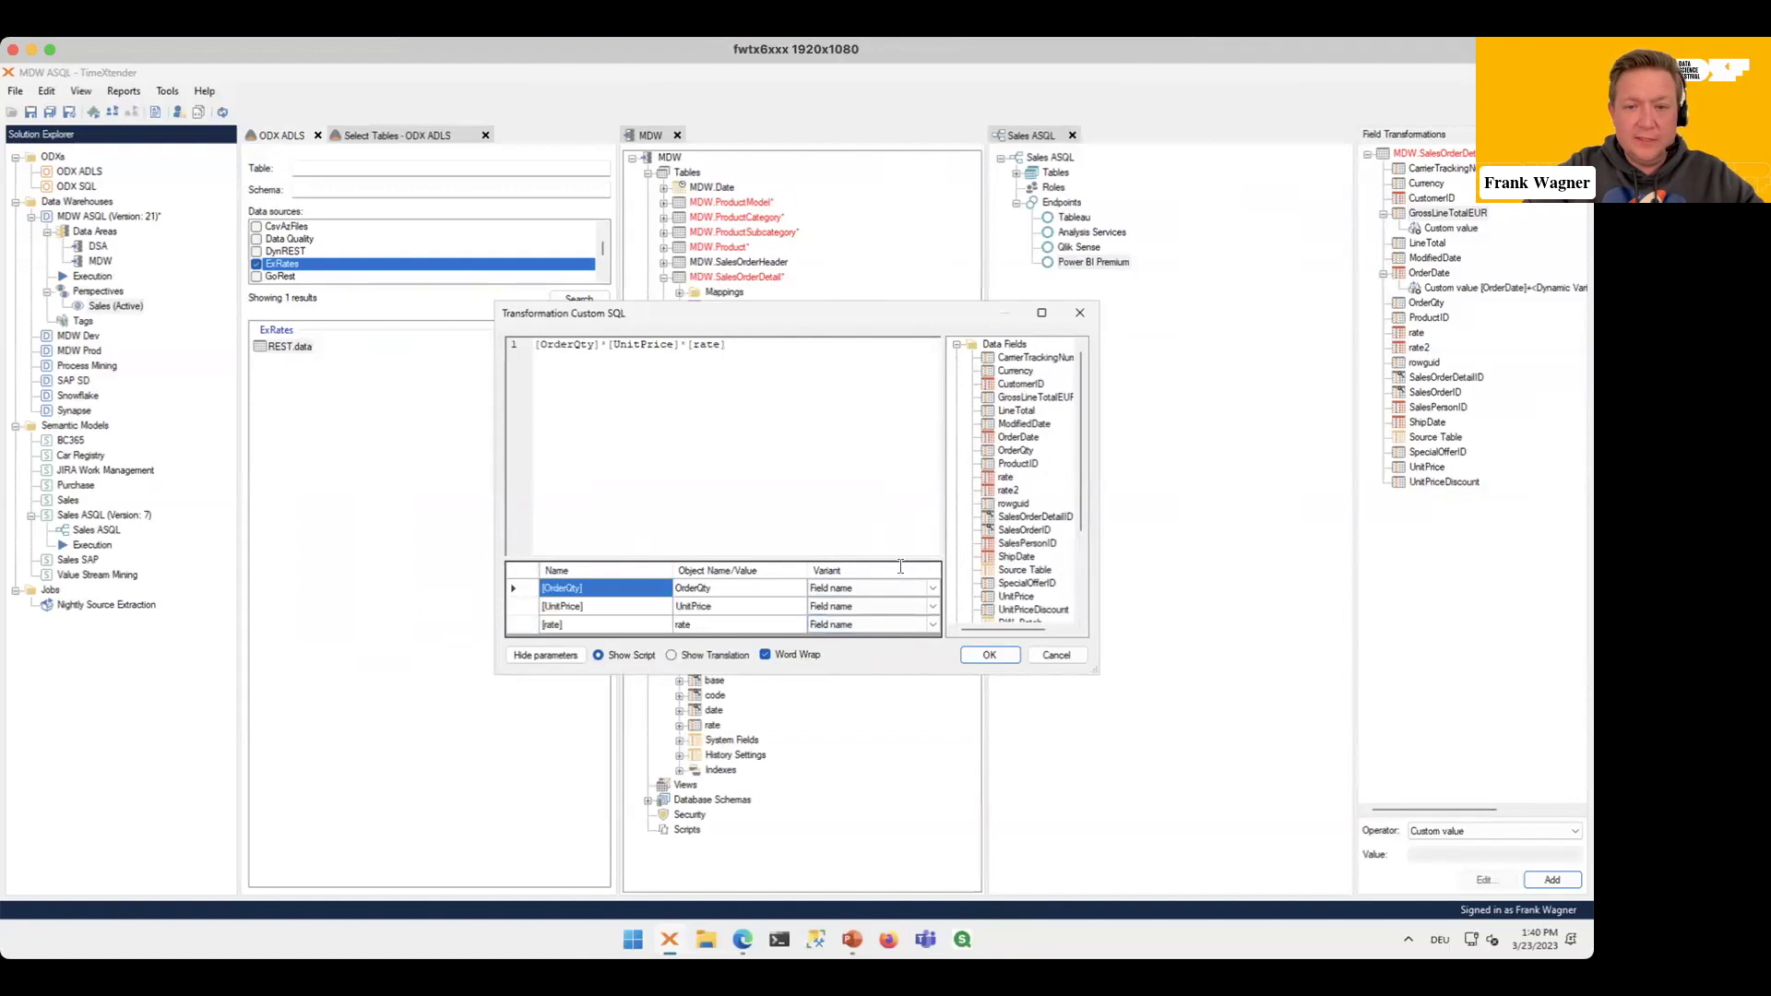
pyautogui.click(1011, 657)
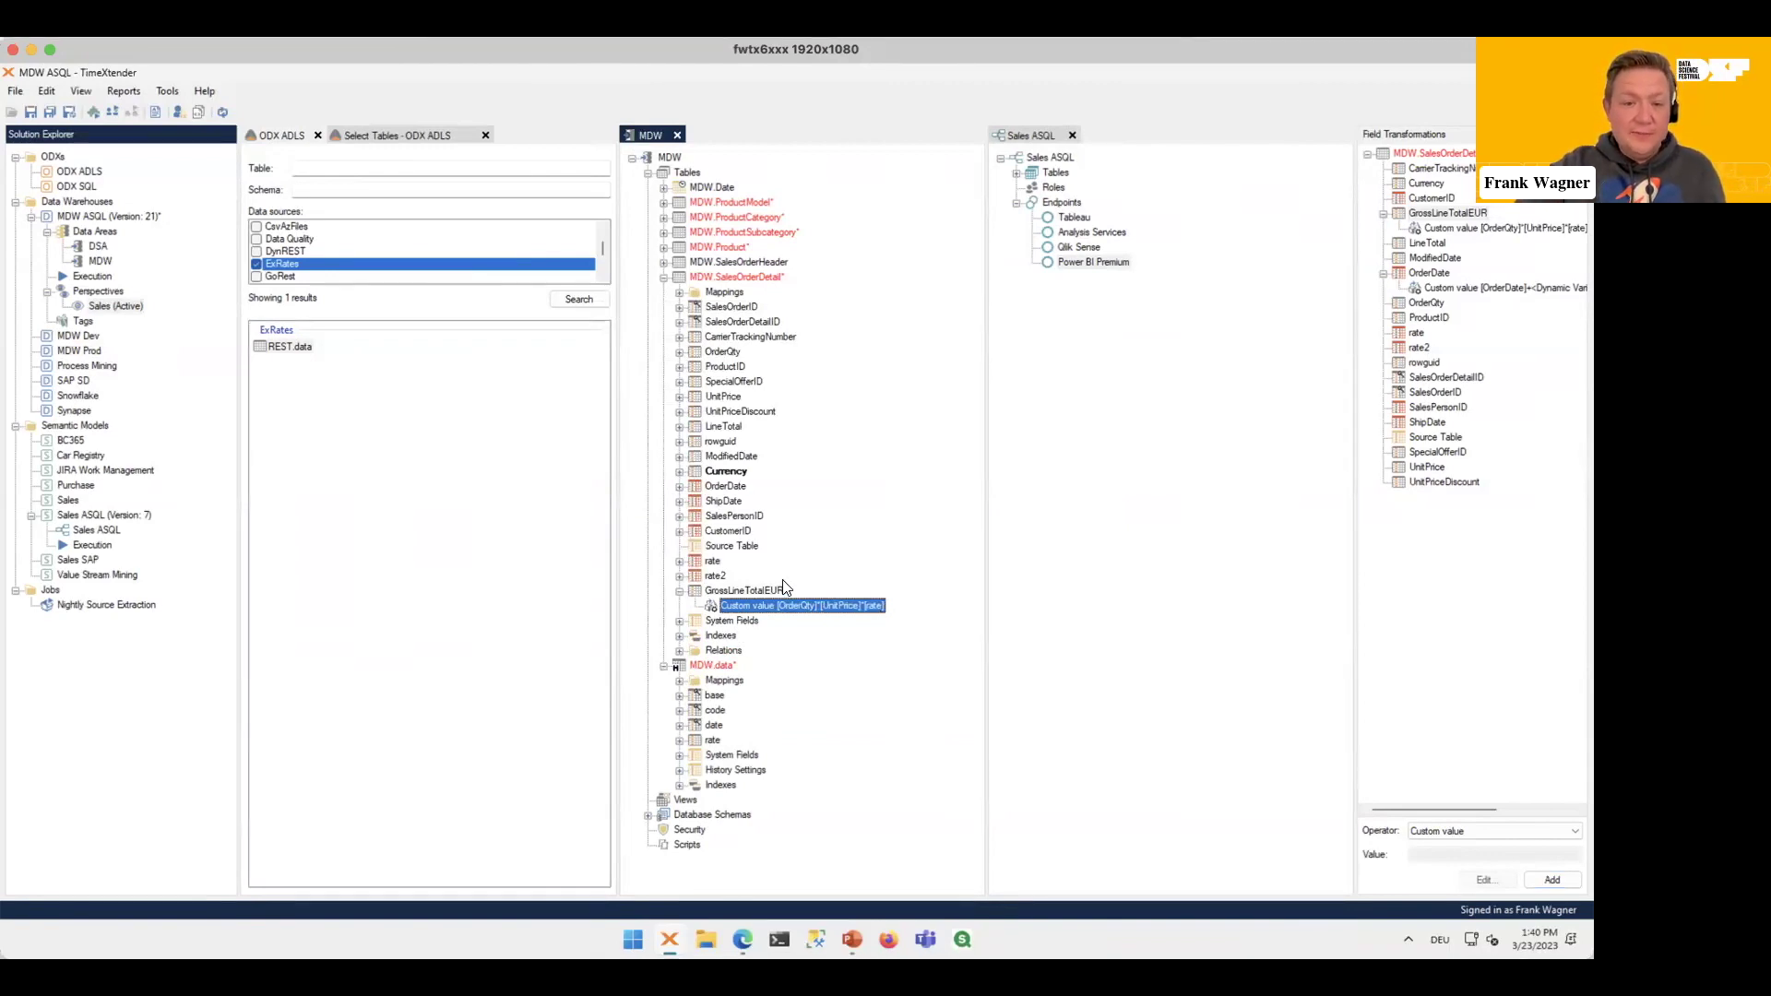
# Step: Rename the rate field of MDW.SalesOrderDetail as ExchangeRateEUR_Historical_OrderDate
pyautogui.click(710, 561)
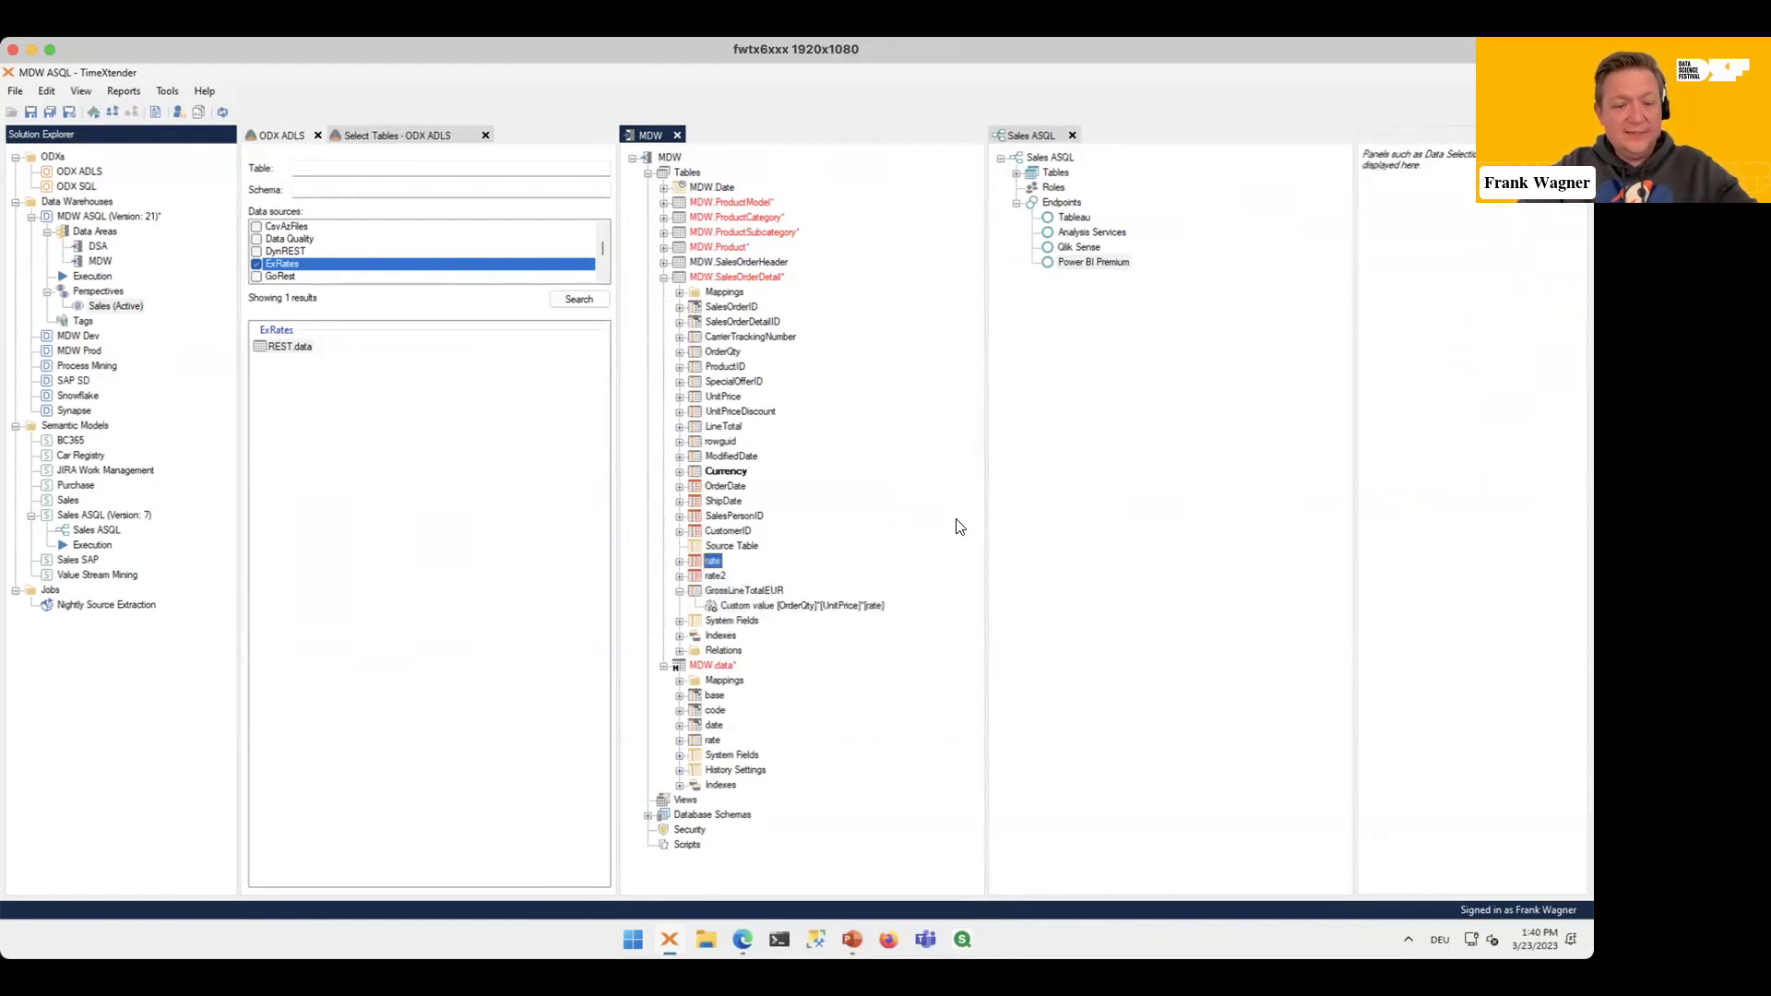
pyautogui.press('F2')
pyautogui.write('G')
pyautogui.press('BackSpace')
pyautogui.write('ExchangeRateEUR_')
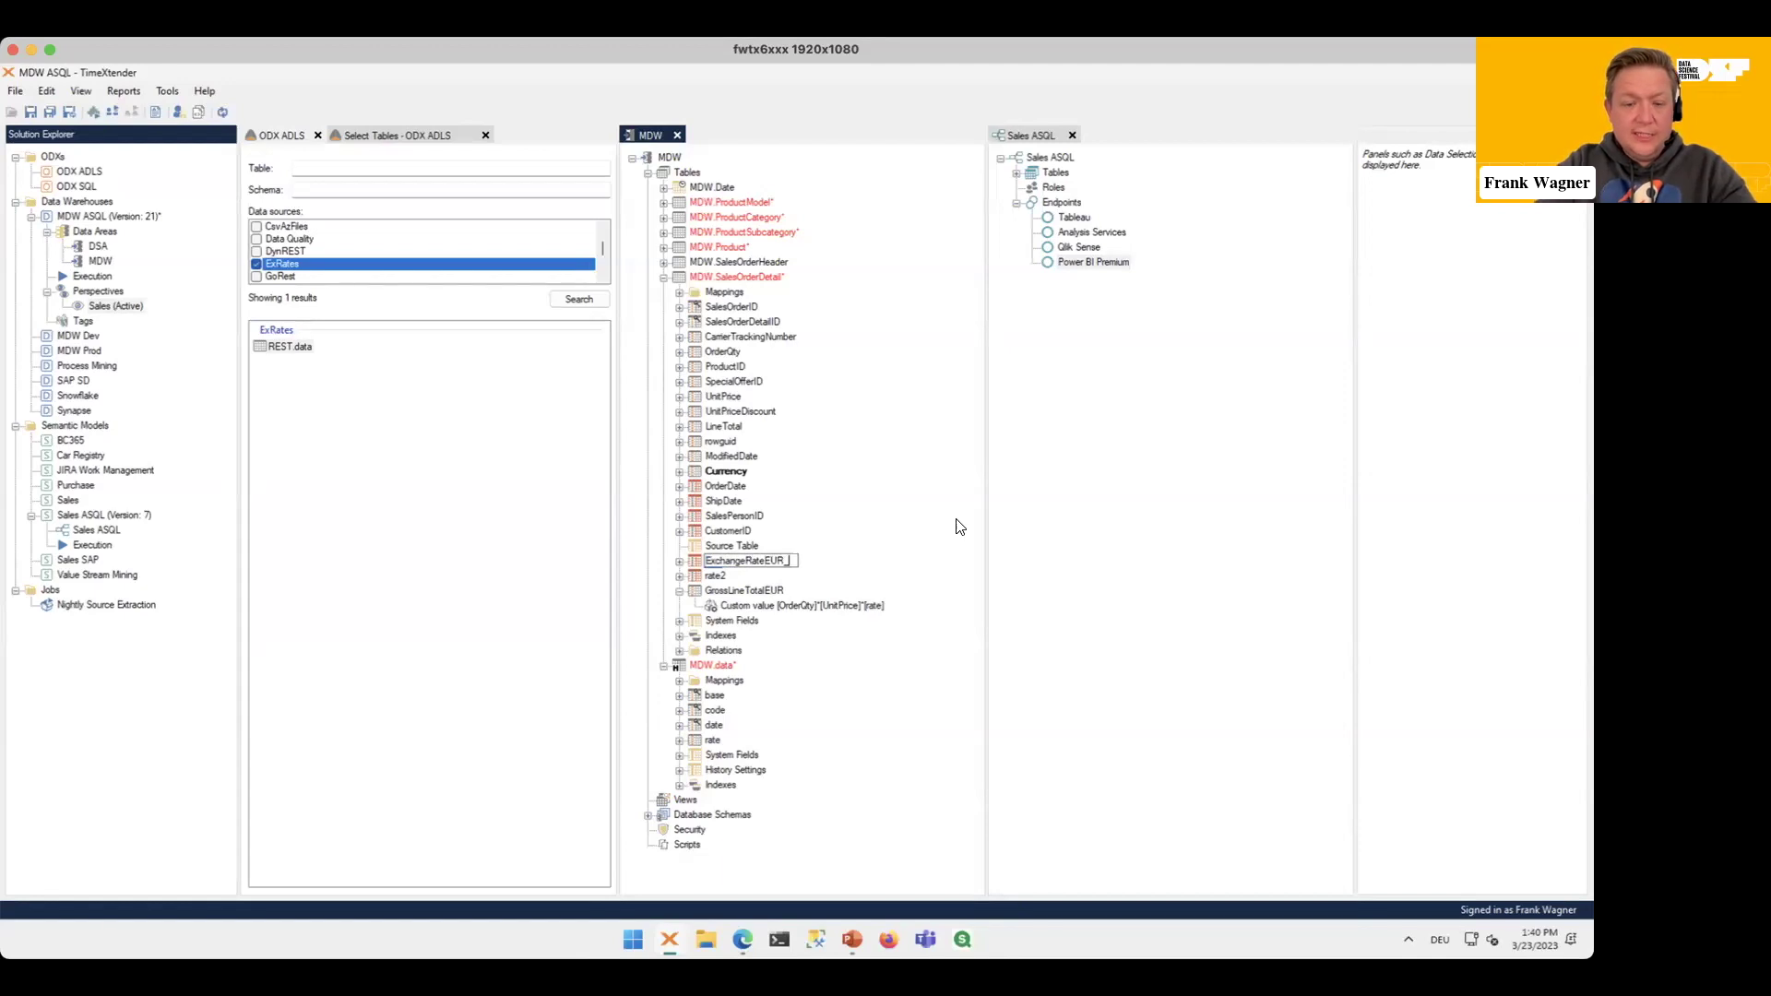
pyautogui.write('Histor')
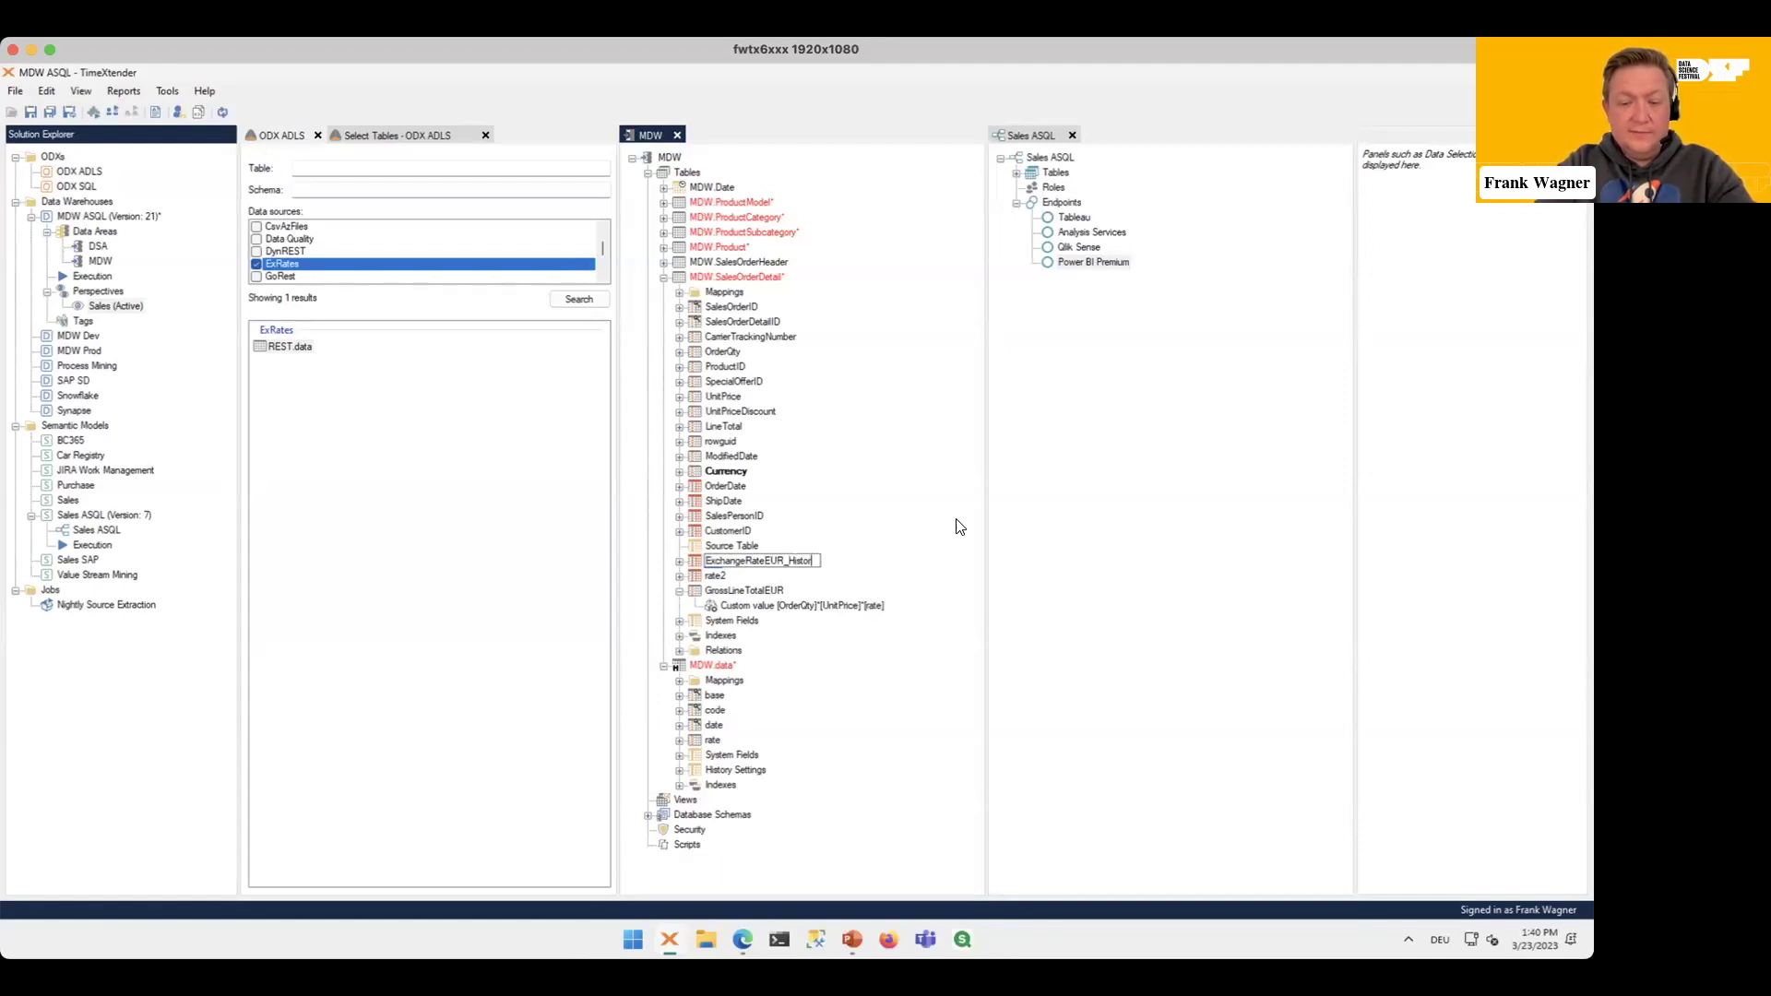
pyautogui.write('ical_OrderDate')
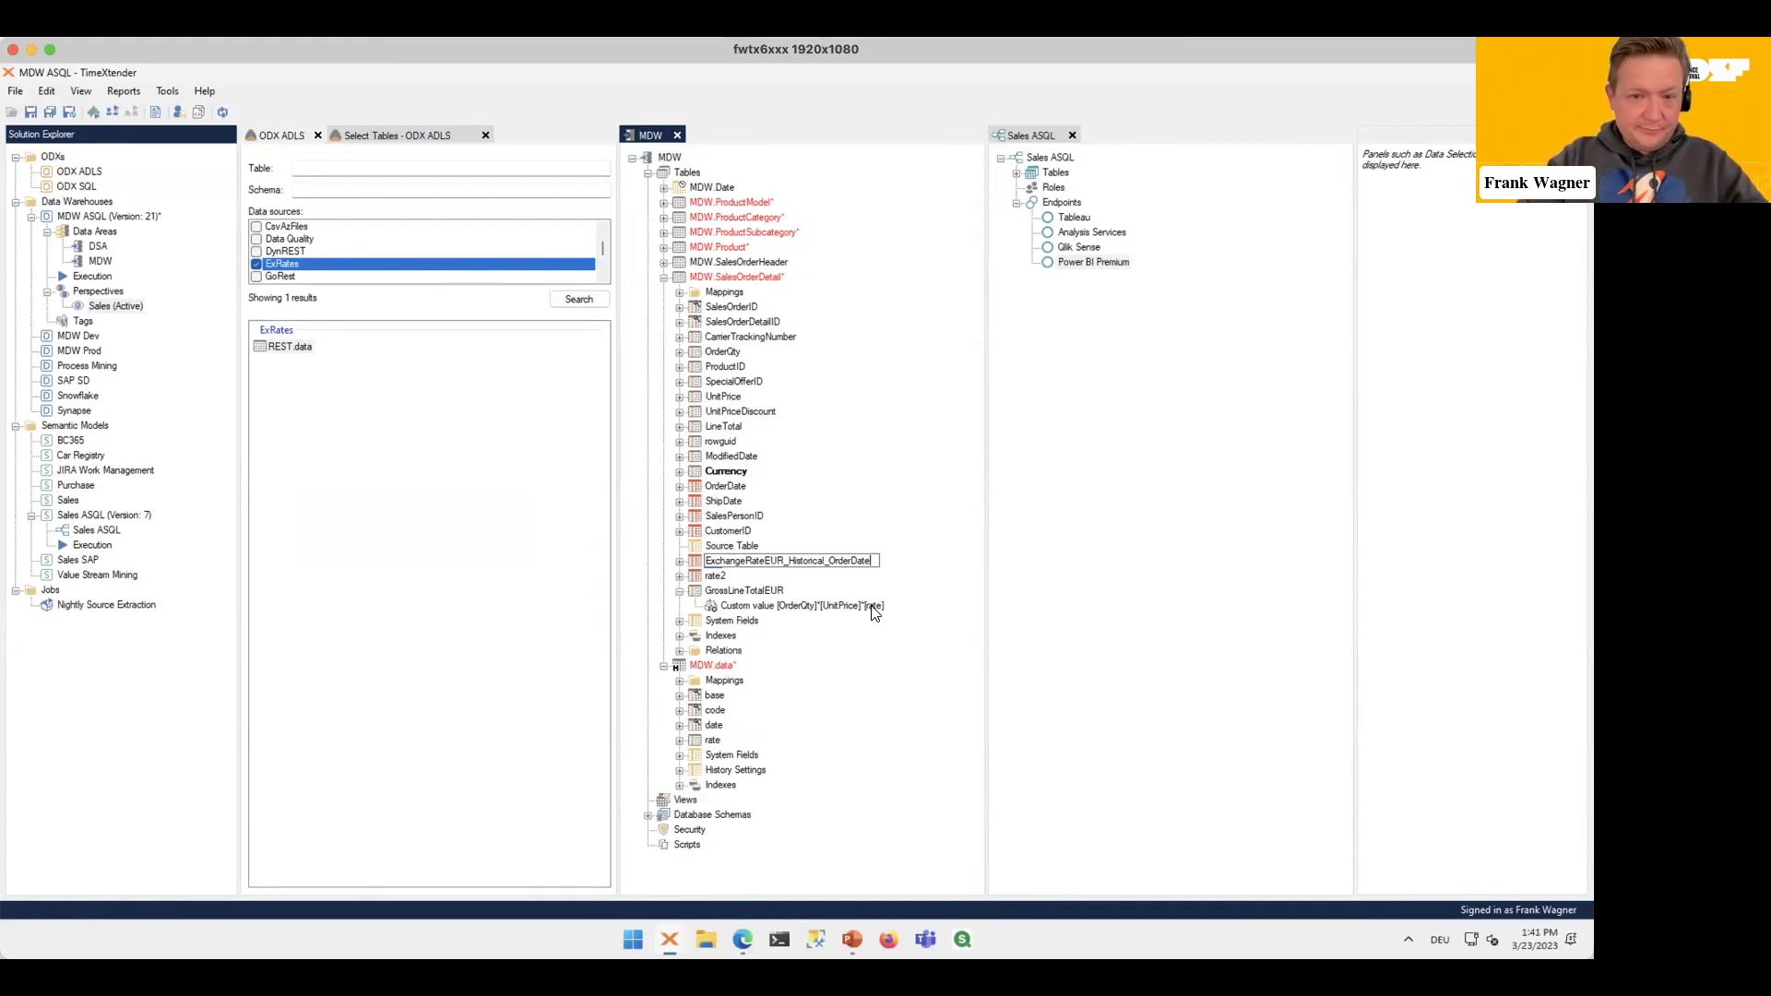
pyautogui.press('Return')
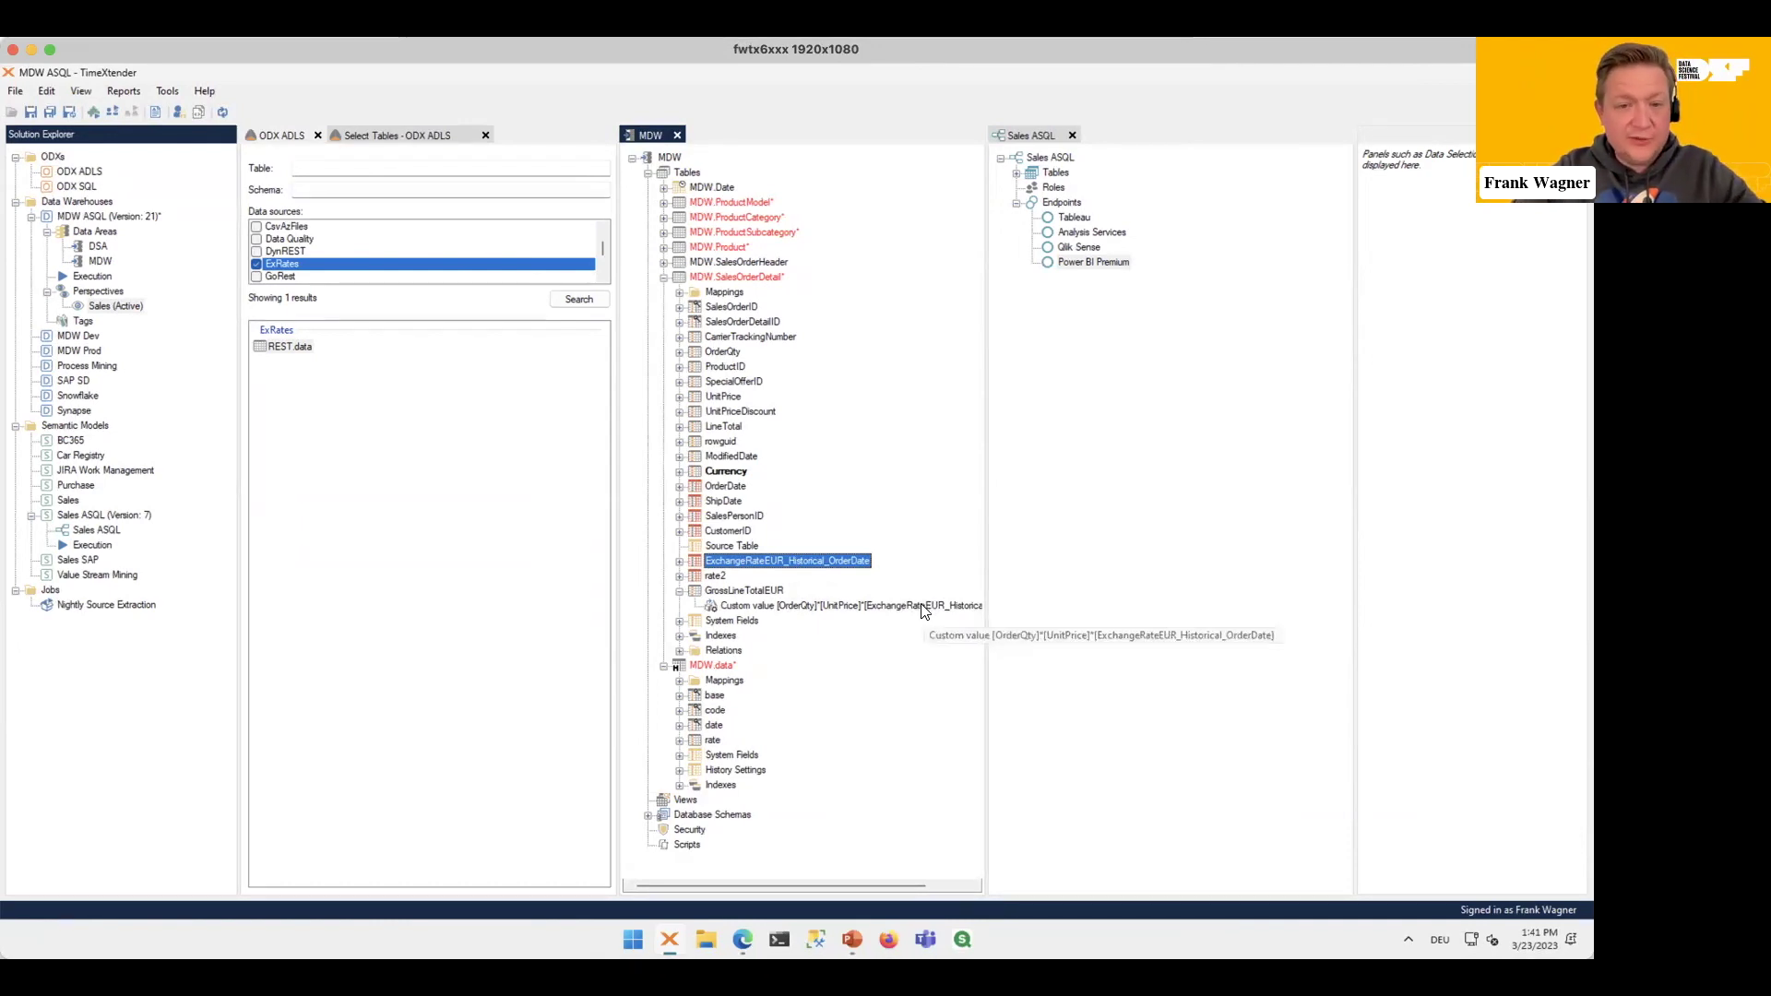
# Step: Rename the rate2 field of MDW.SalesOrderDetail as EchangeRateEUR_AsIs
pyautogui.click(712, 576)
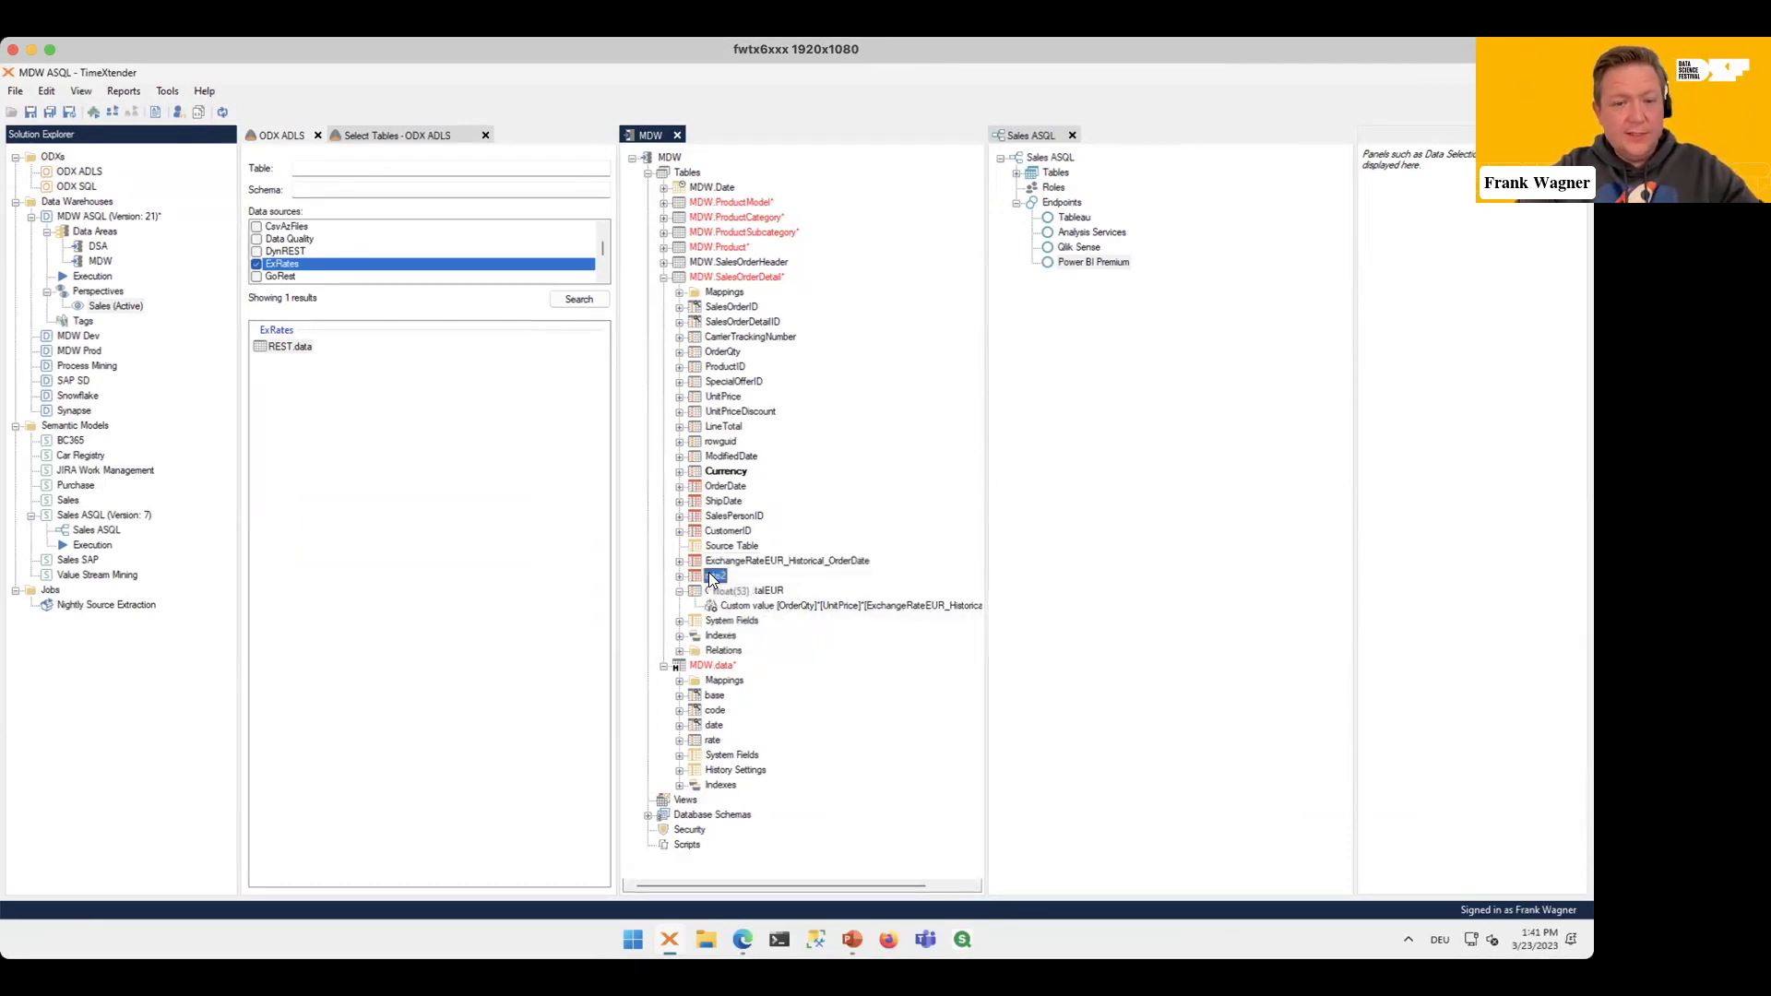
pyautogui.press('F2')
pyautogui.write('EchangeRateEUR_AS')
pyautogui.press('BackSpace')
pyautogui.write('sIs')
pyautogui.press('Return')
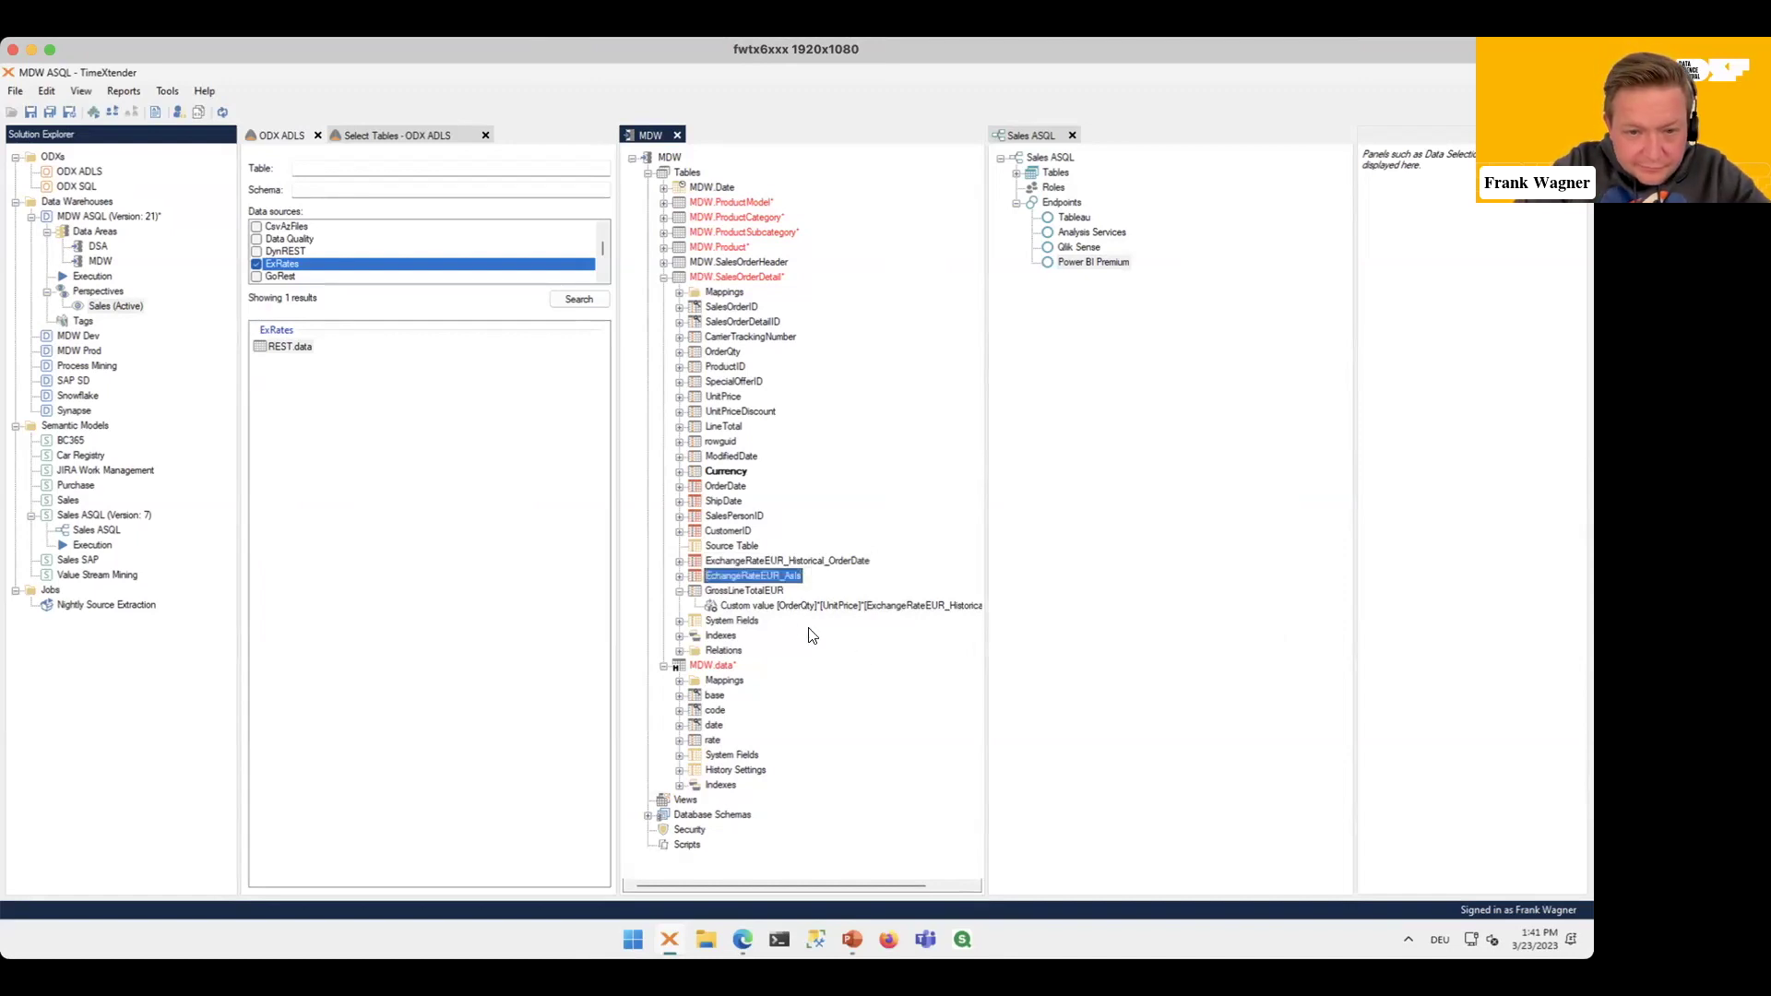
# Step: Rename the MDW.data table as ExchangeRates
pyautogui.click(712, 665)
pyautogui.press('F2')
pyautogui.write('E')
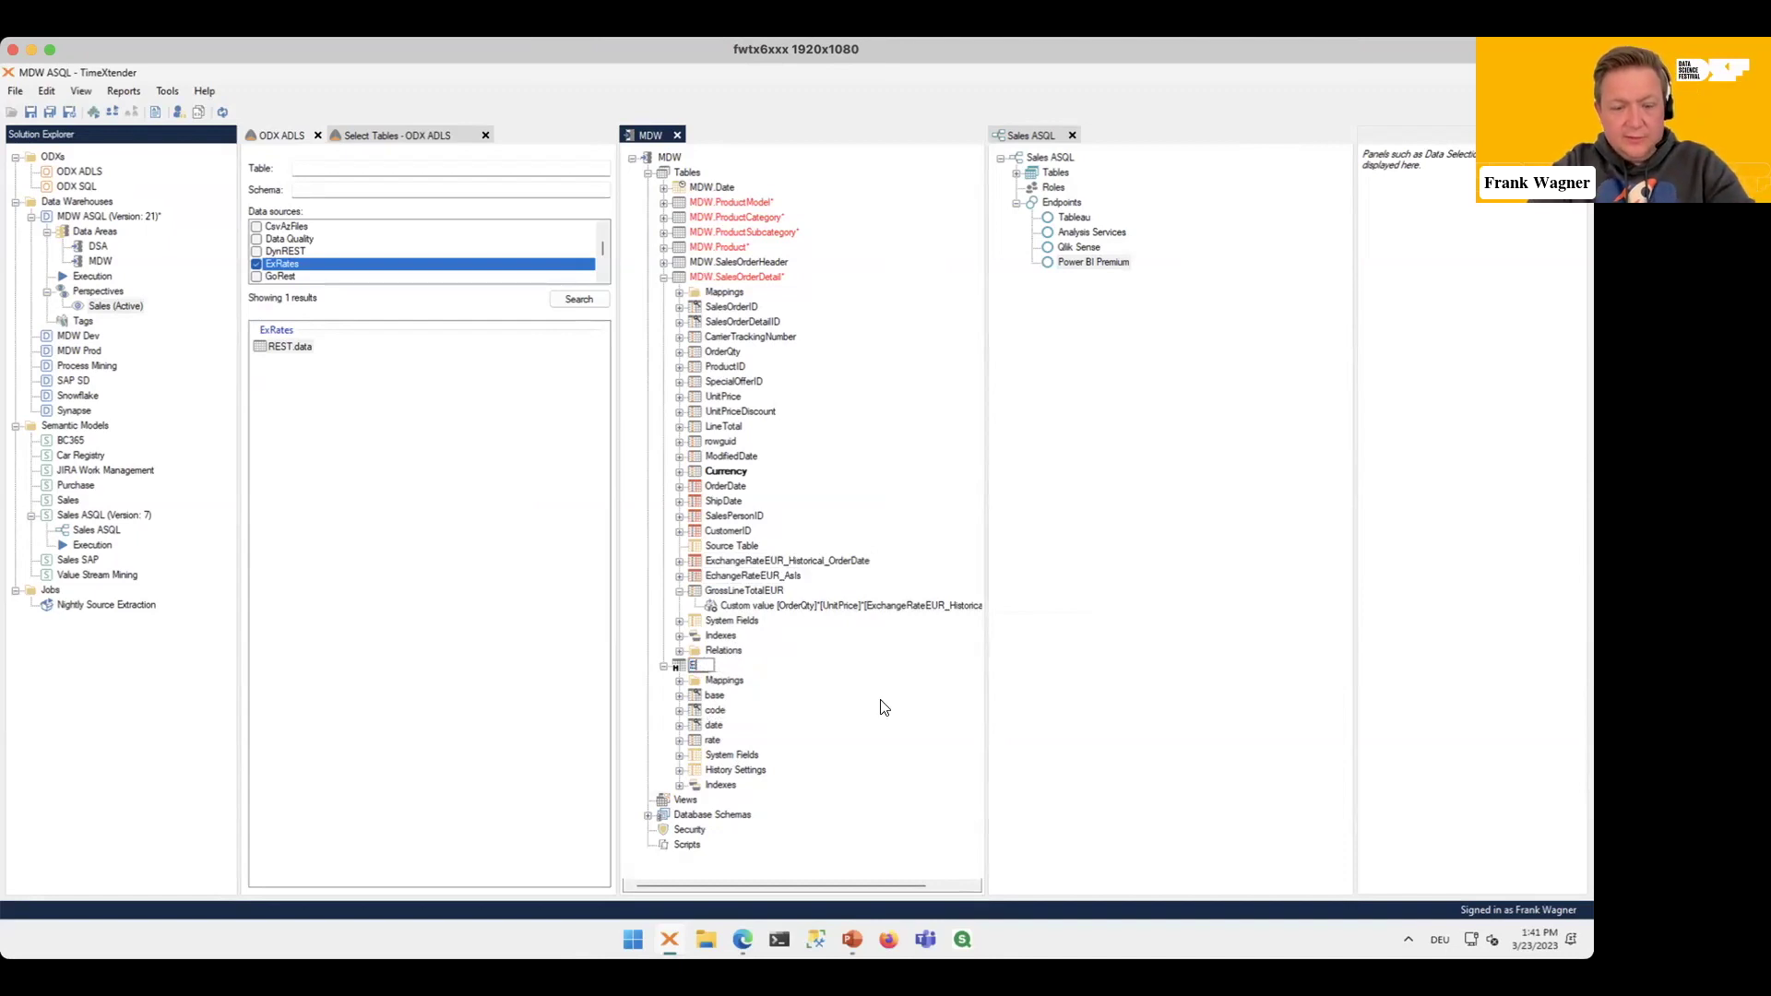
pyautogui.write('xchangeRates')
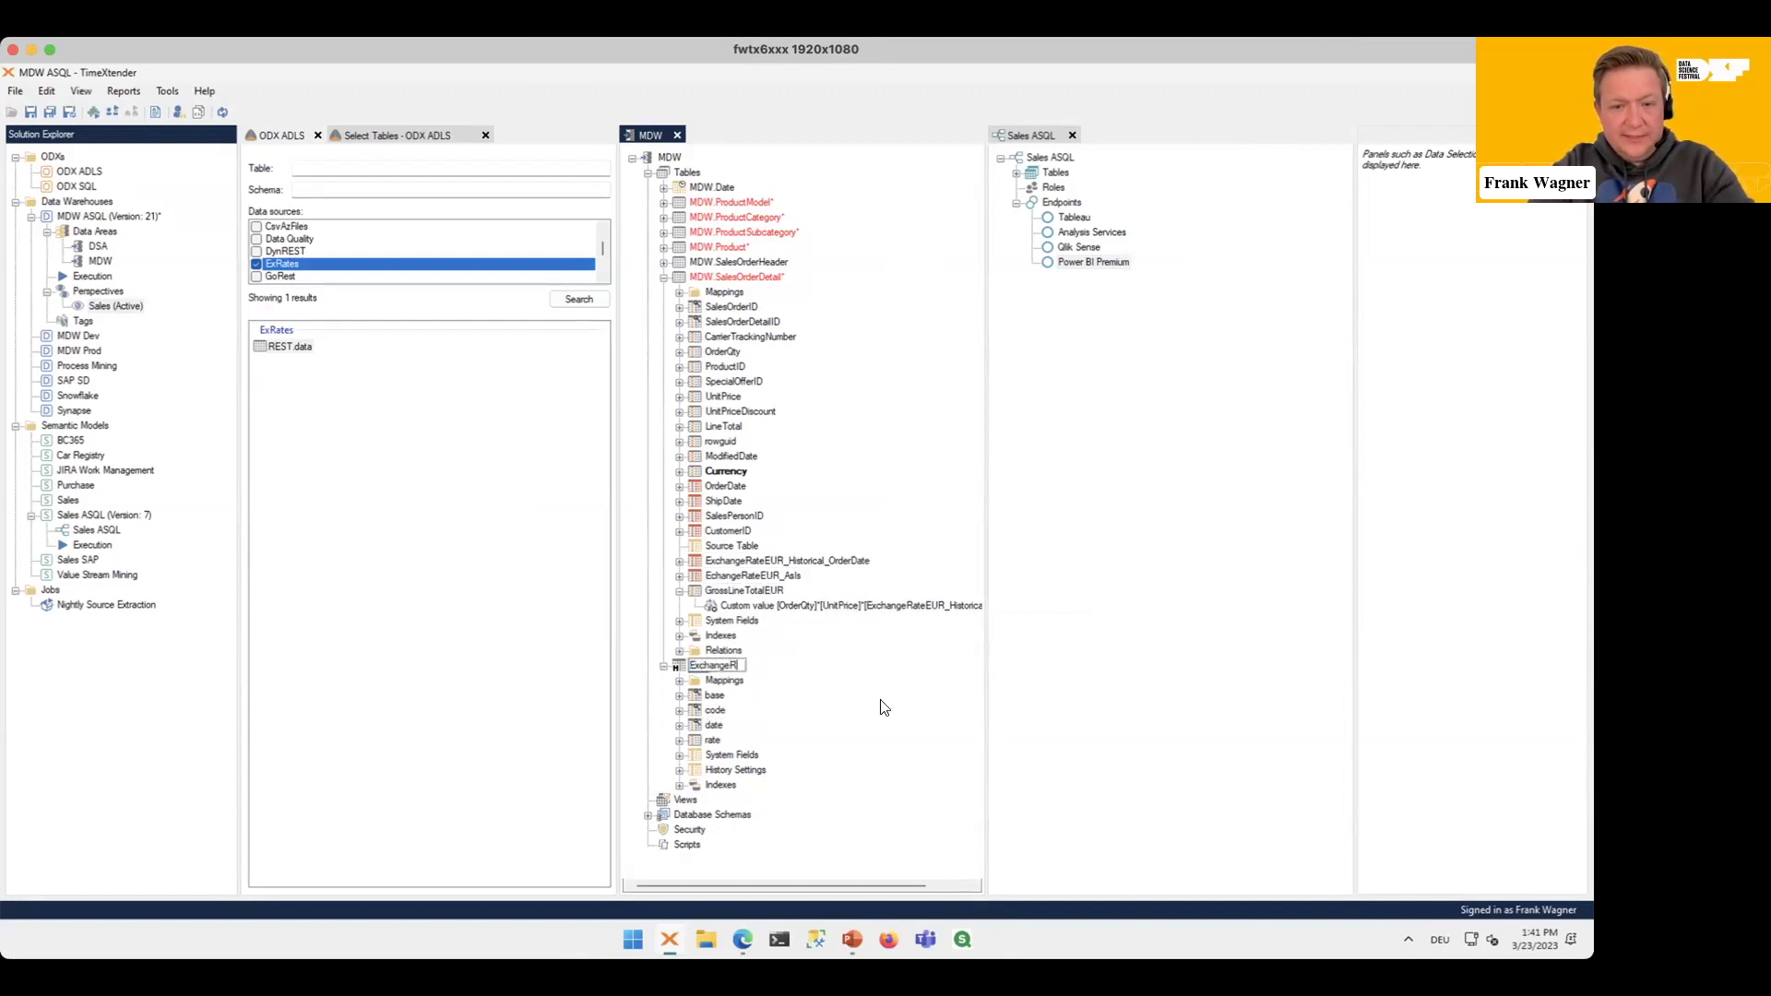
pyautogui.press('Return')
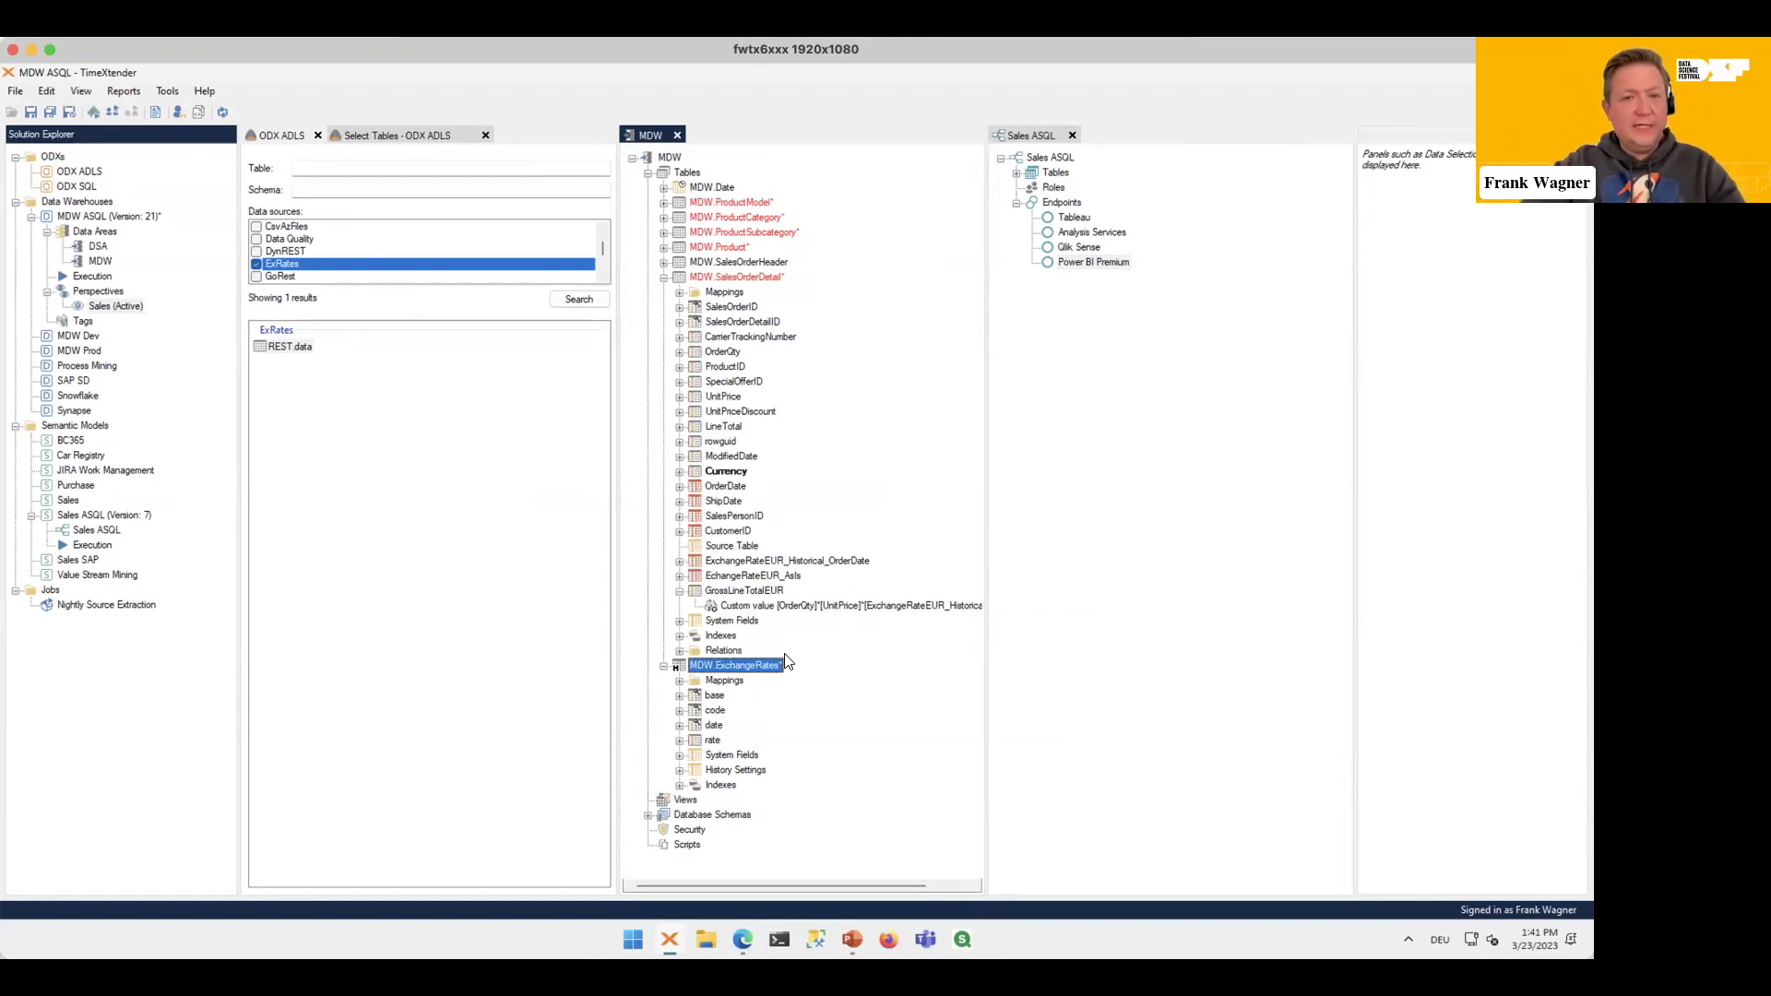
# Step: Deploy and execute all objects of the MDW data area, saving the instance with the version note "AW2022 and Exchange Rates added"
pyautogui.rightClick(677, 161)
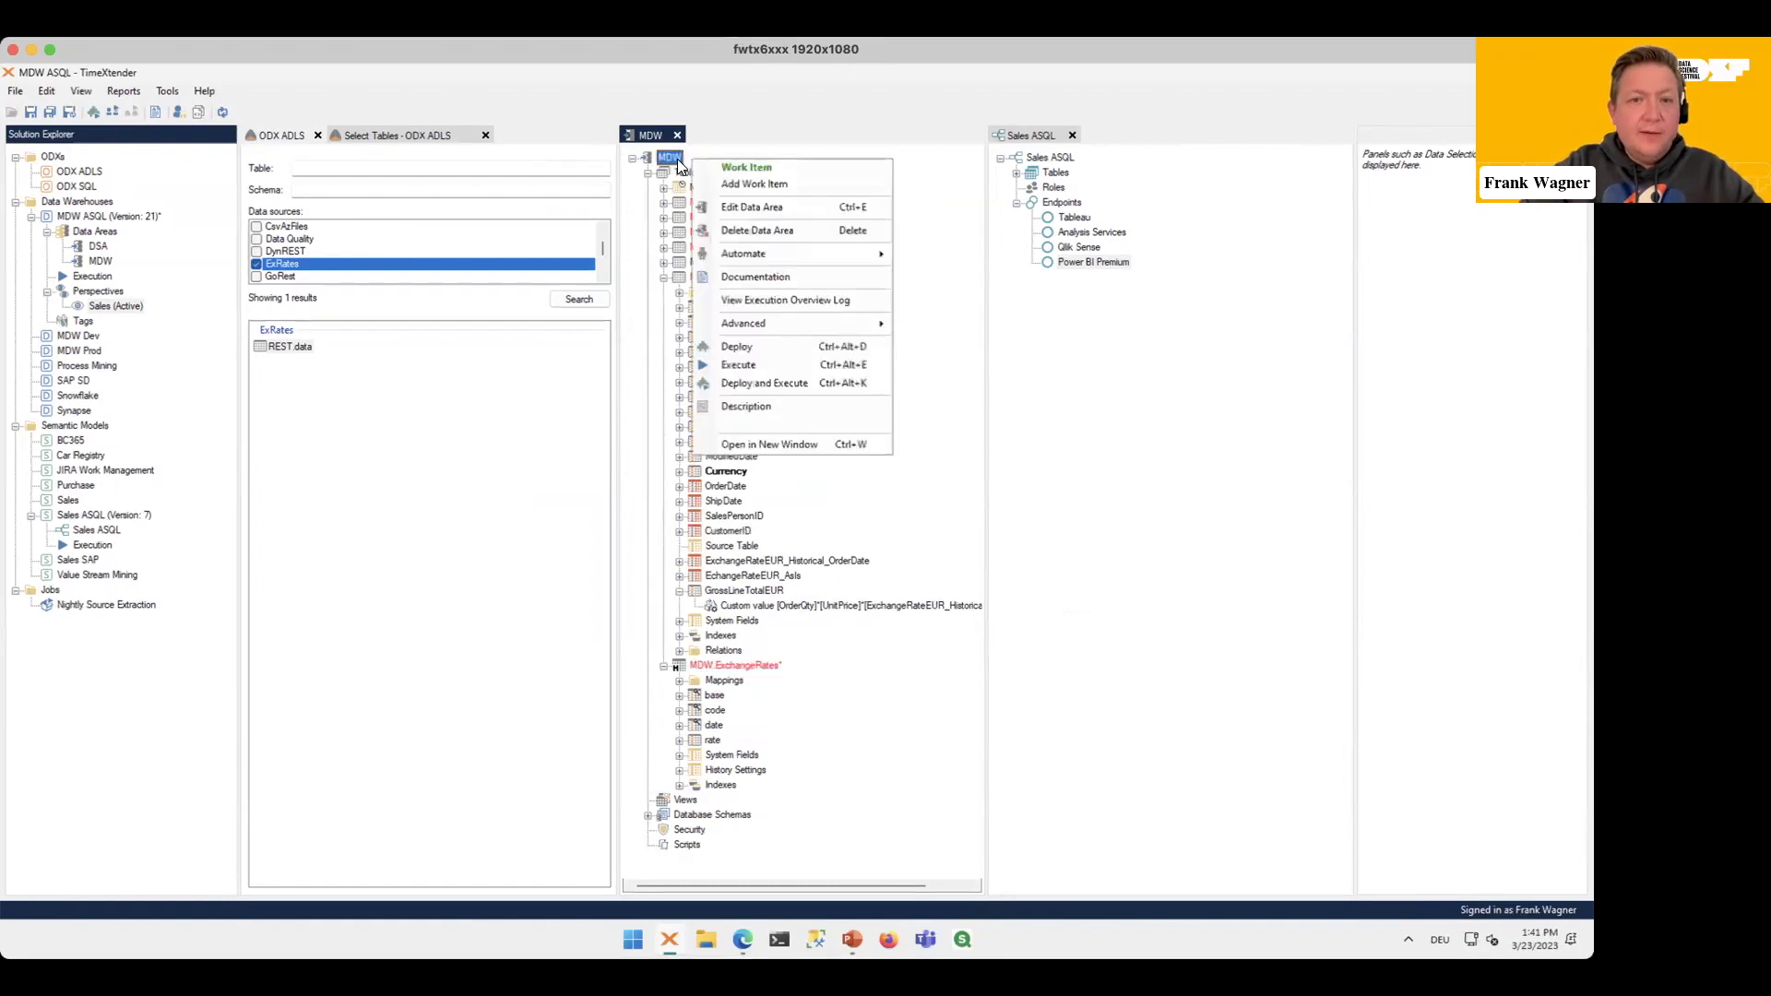
pyautogui.click(878, 384)
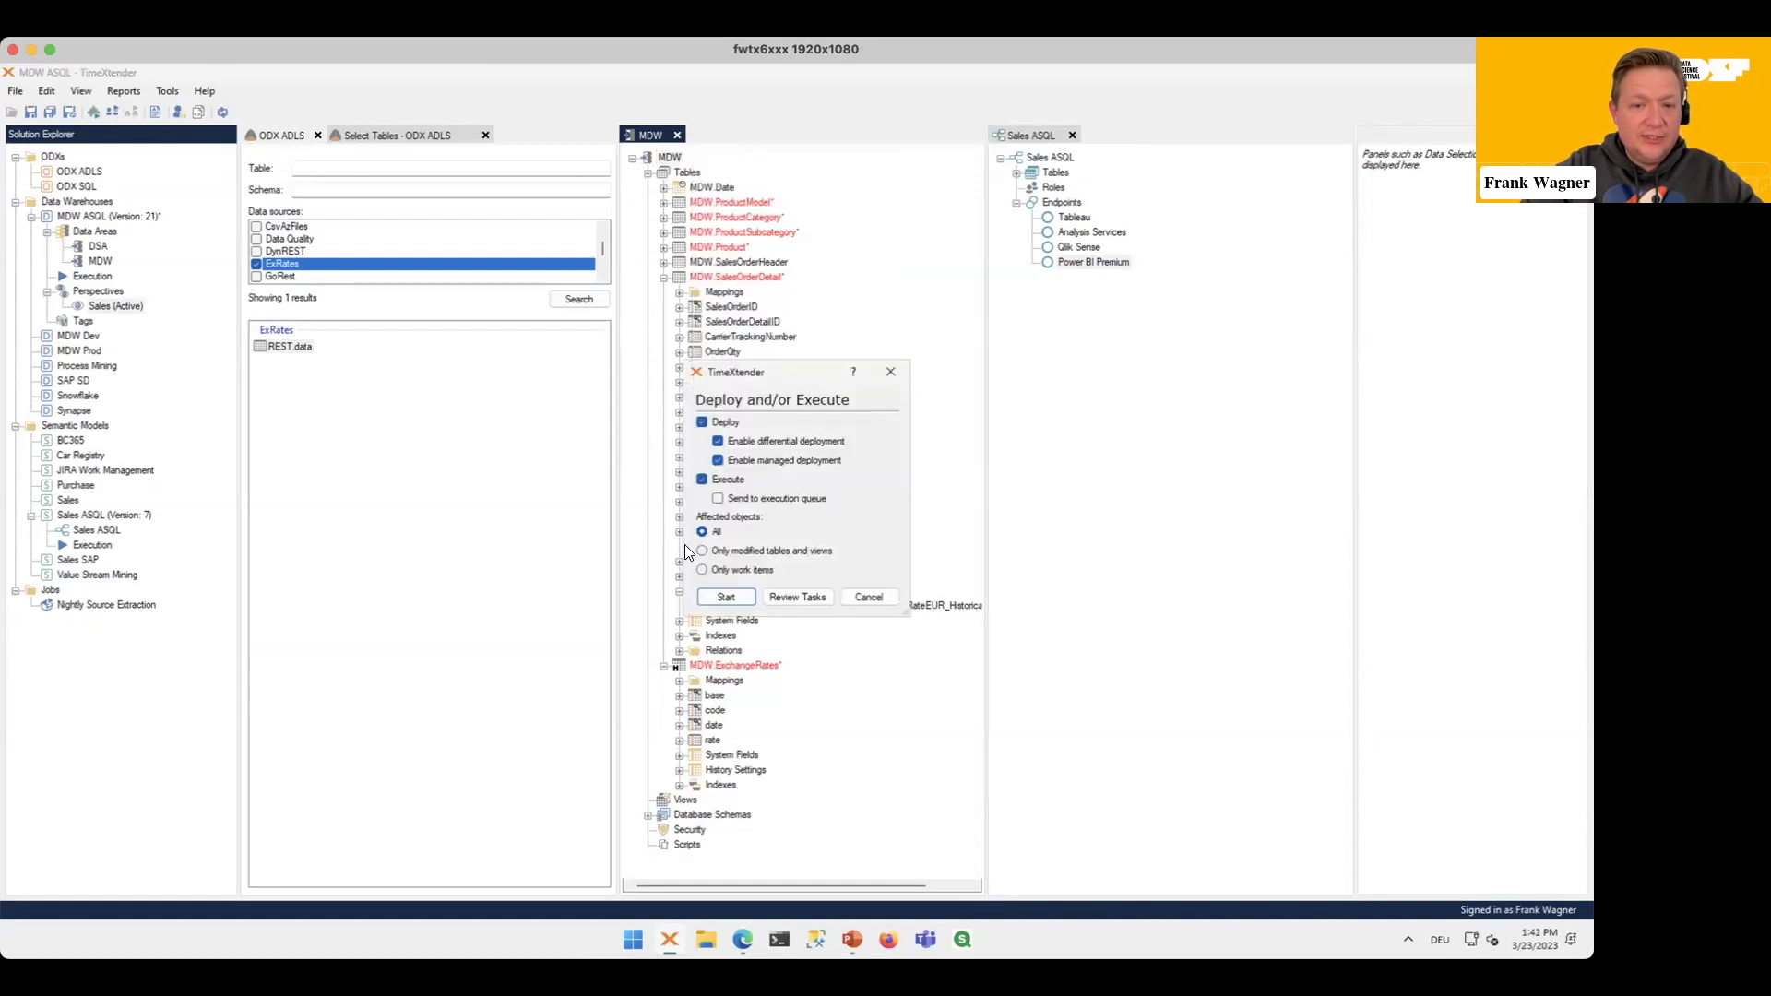
pyautogui.click(743, 599)
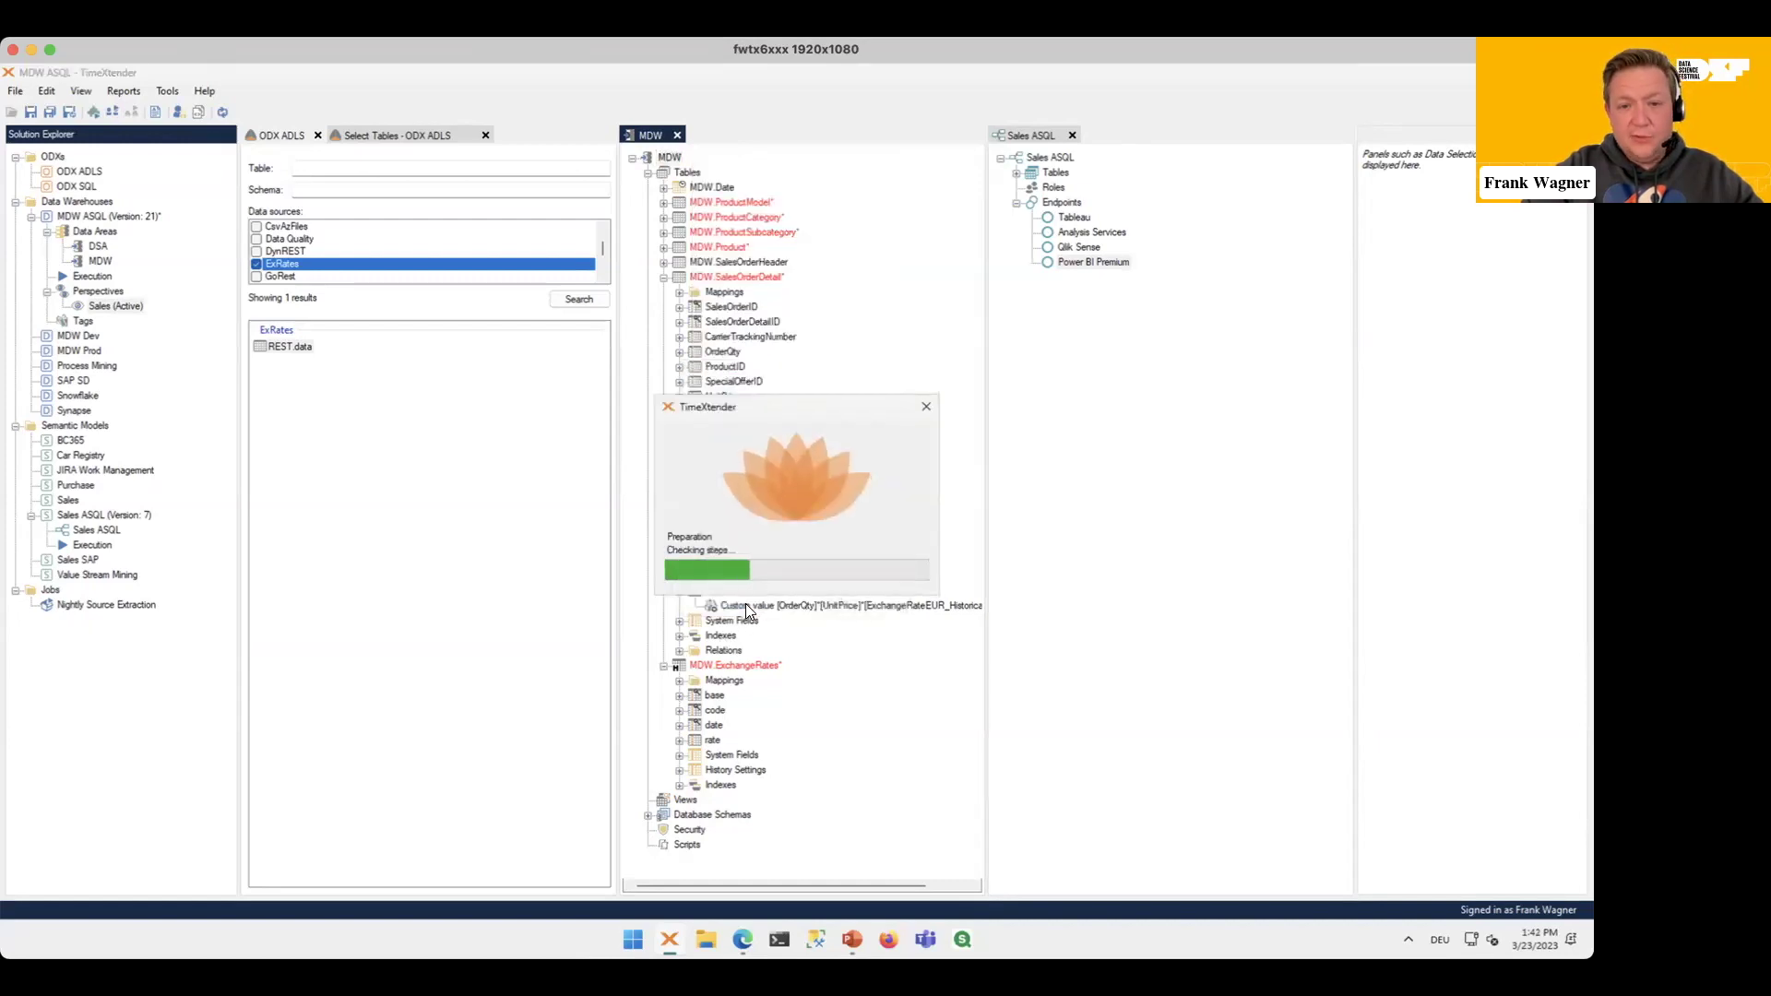
pyautogui.write('AW')
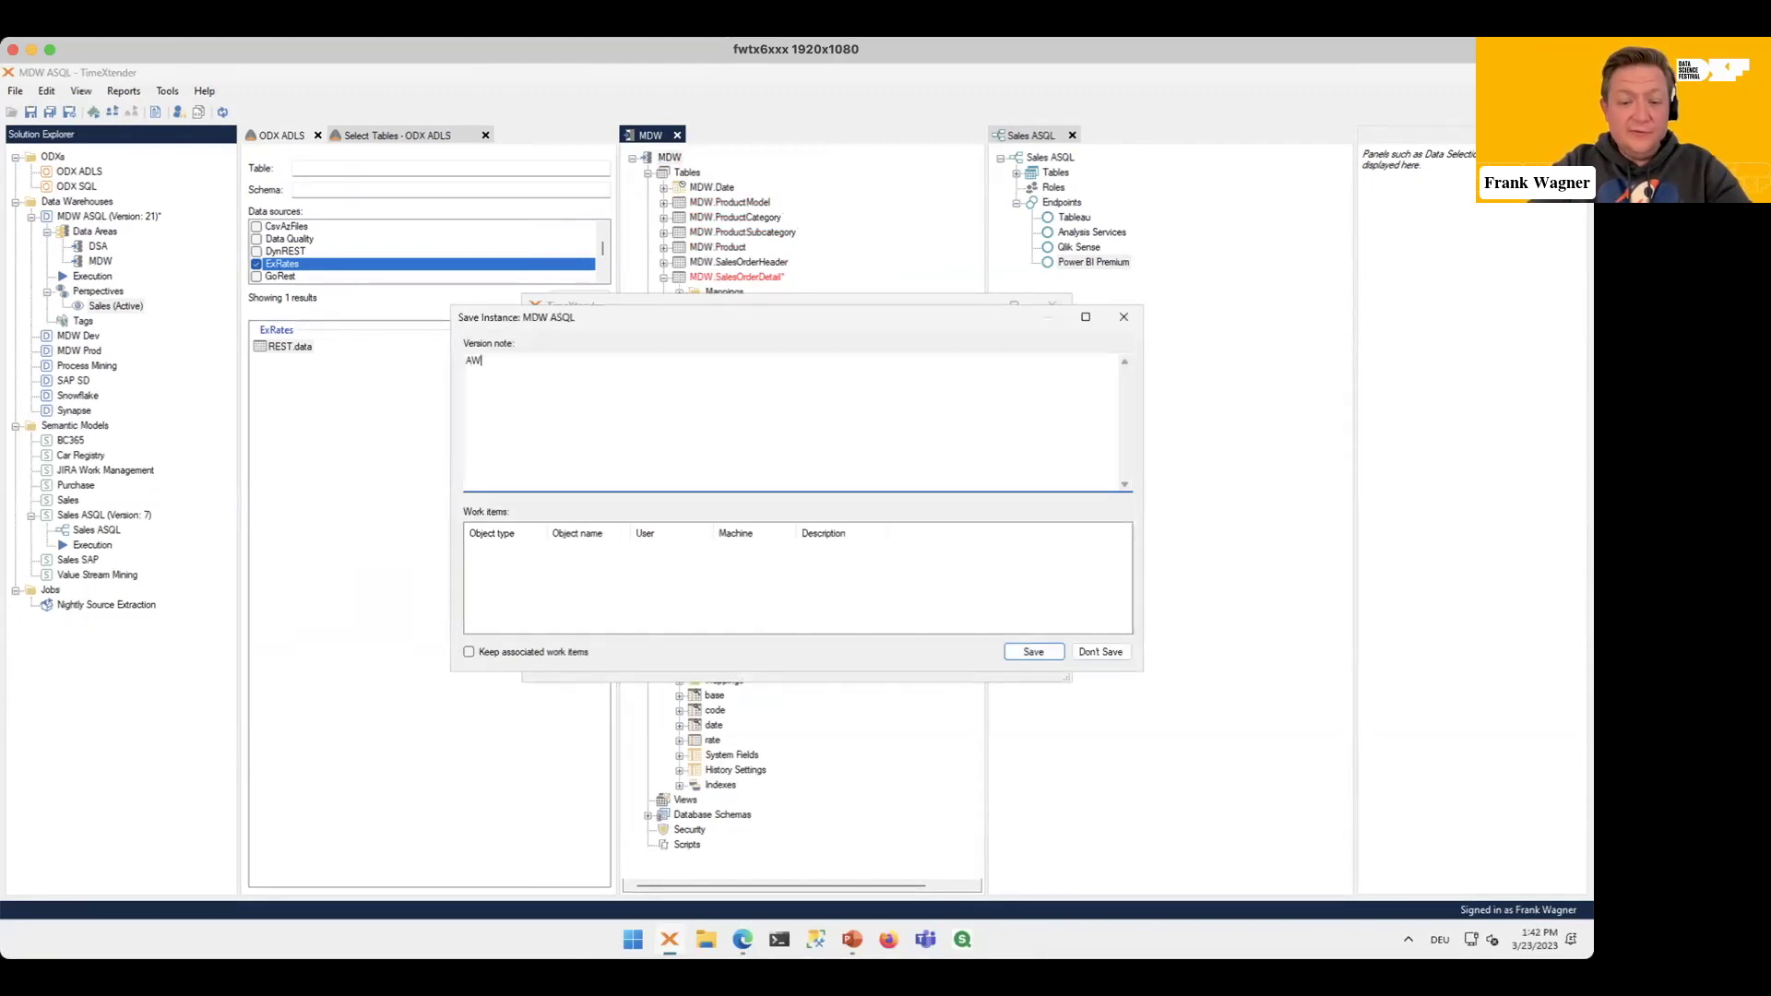
pyautogui.write('2022 ')
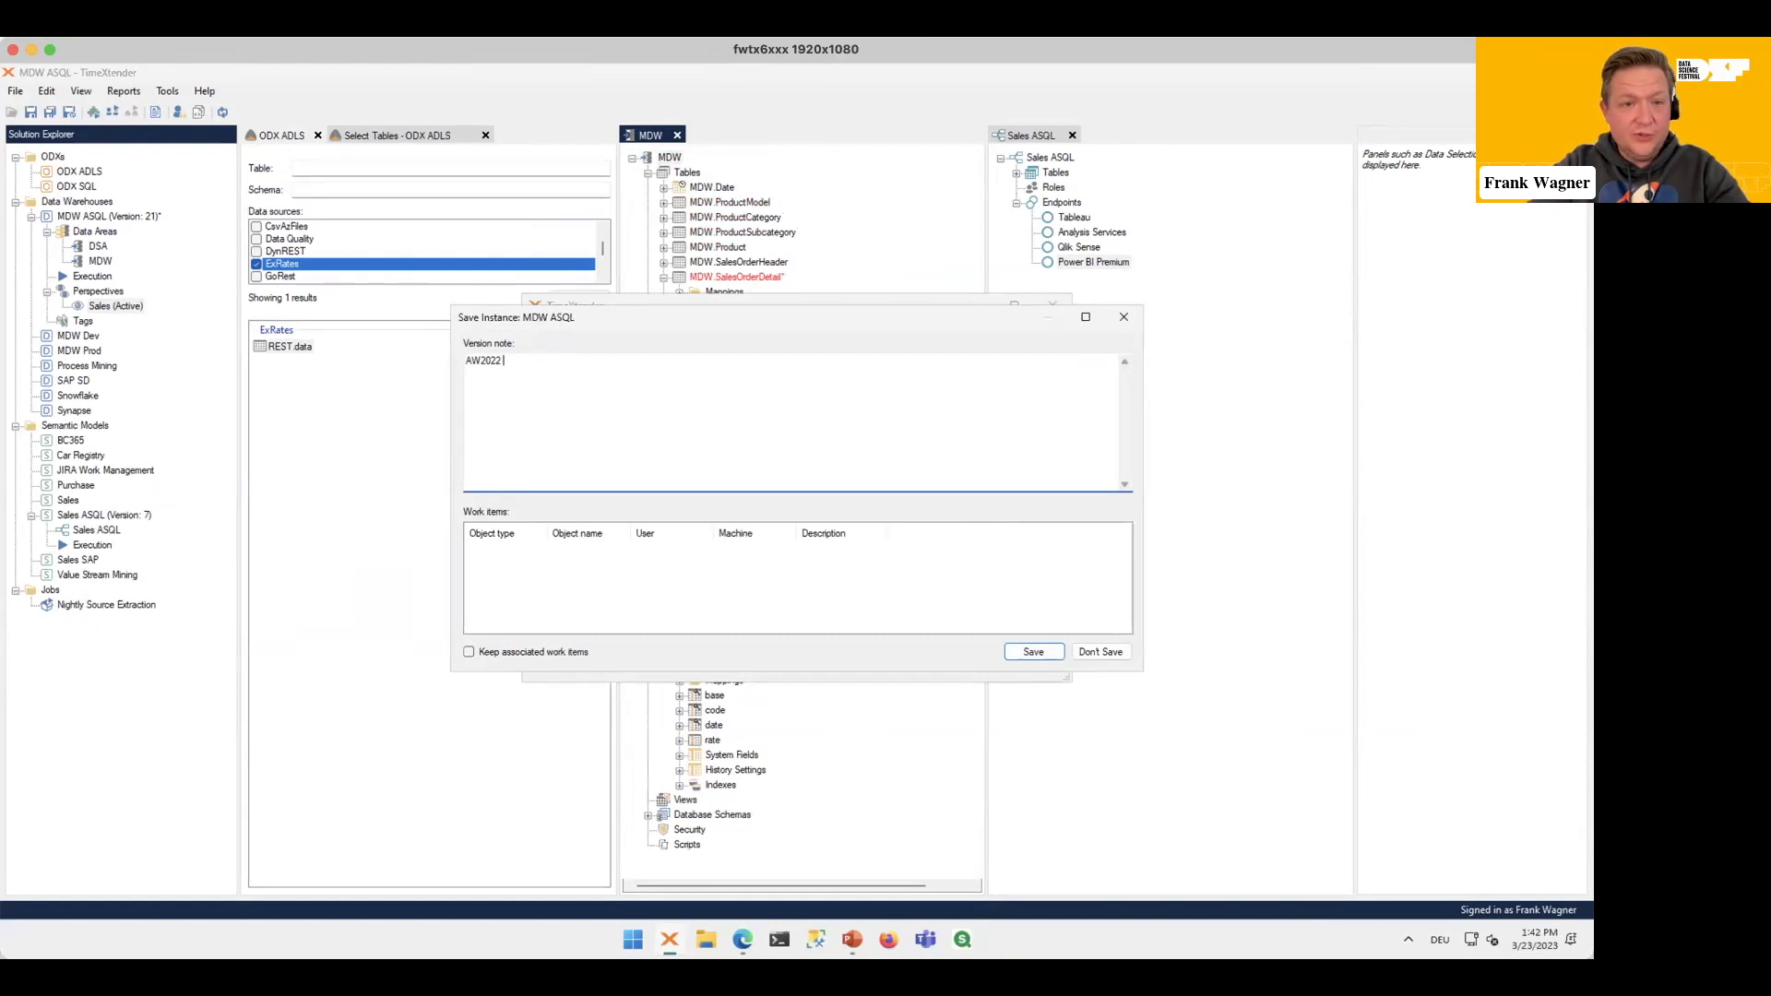
pyautogui.write('and E')
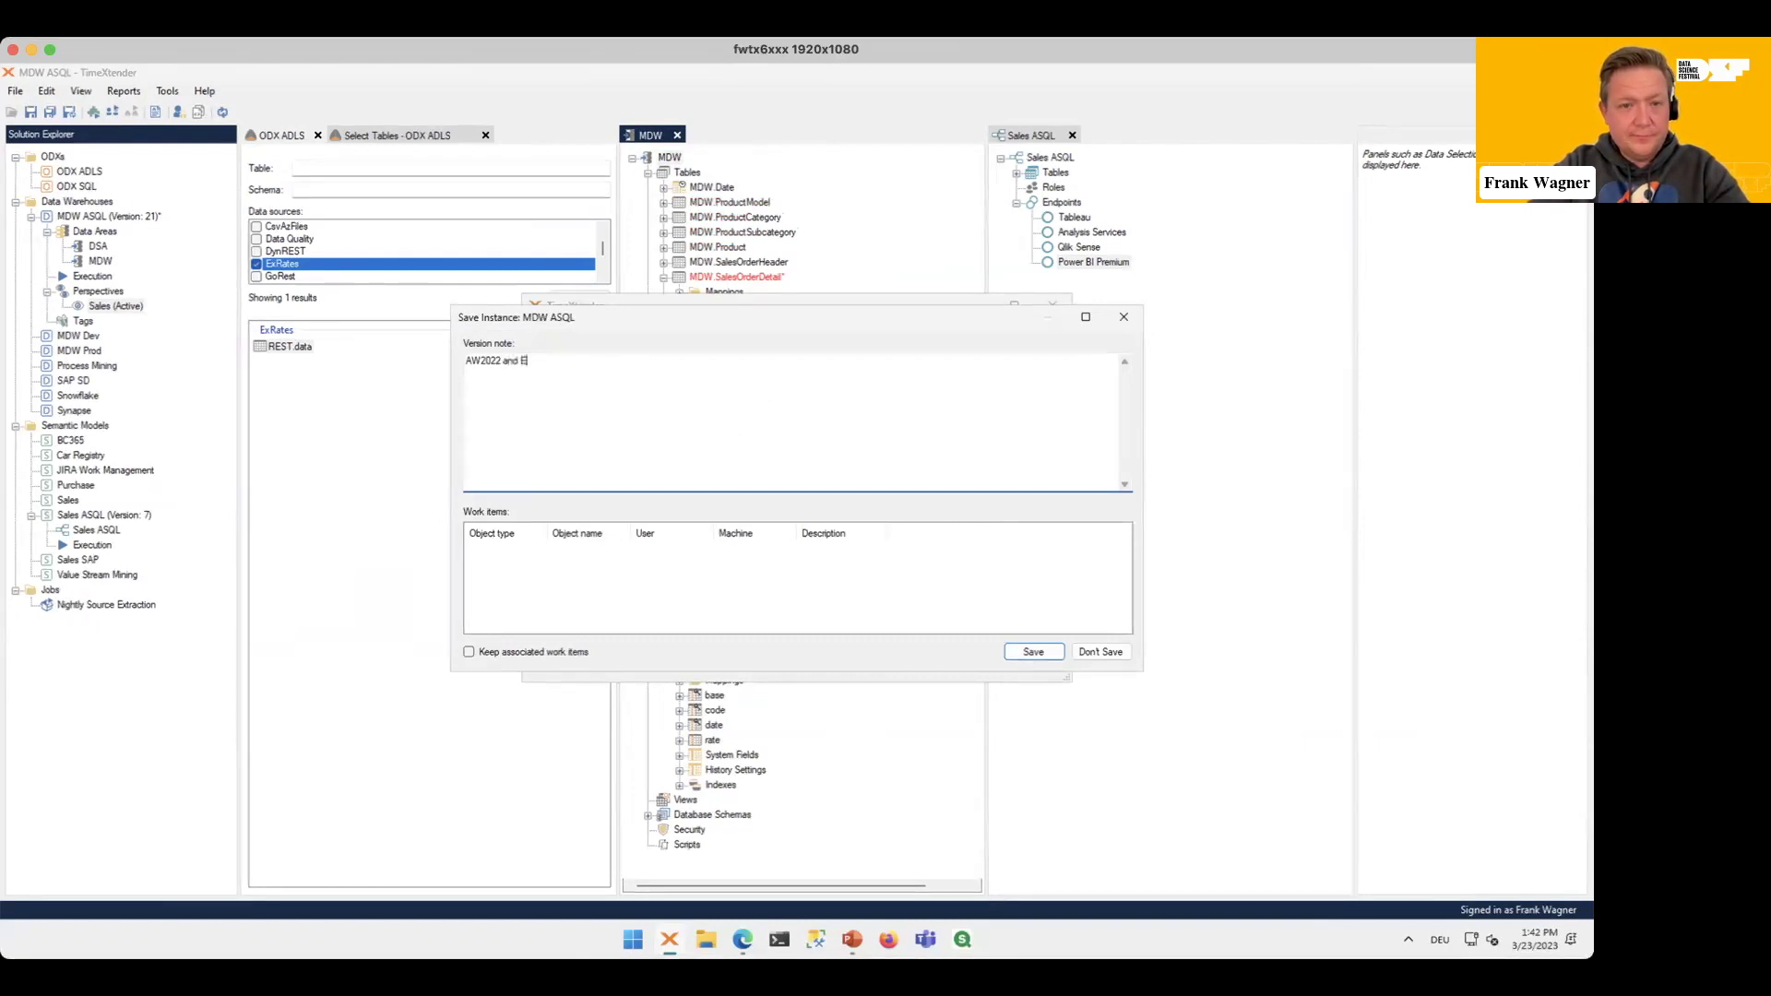
pyautogui.write('xchange Rates added')
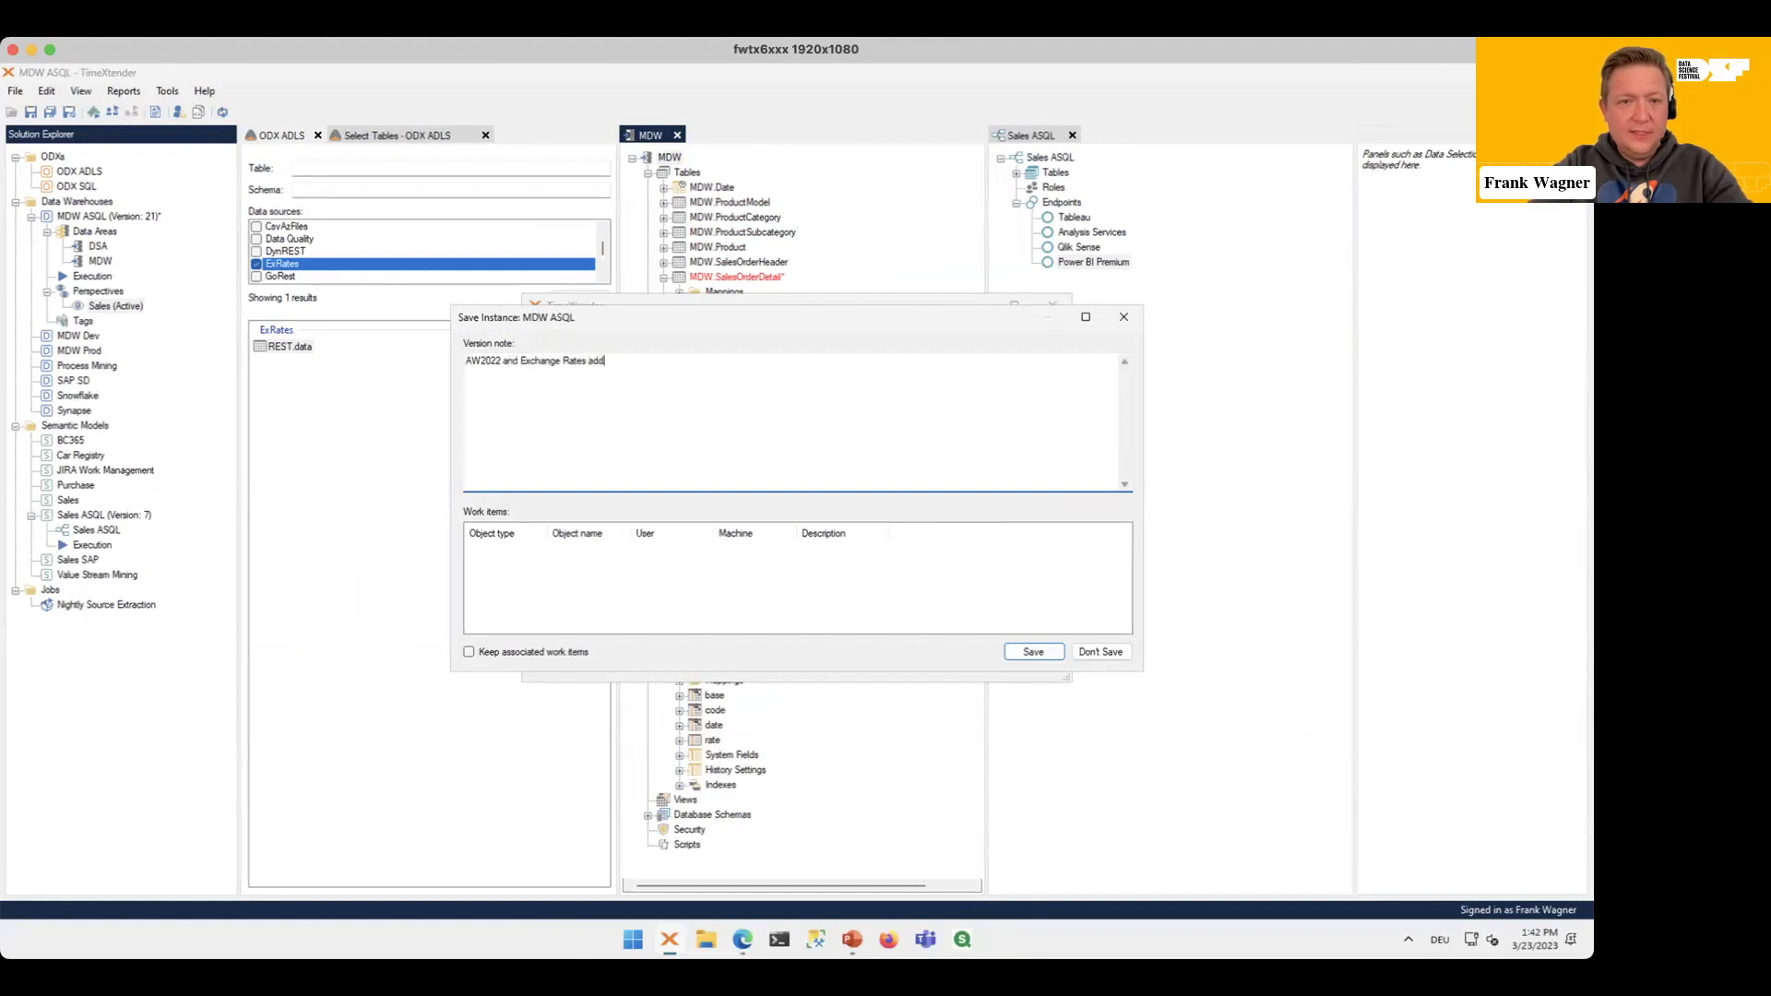
pyautogui.click(1032, 651)
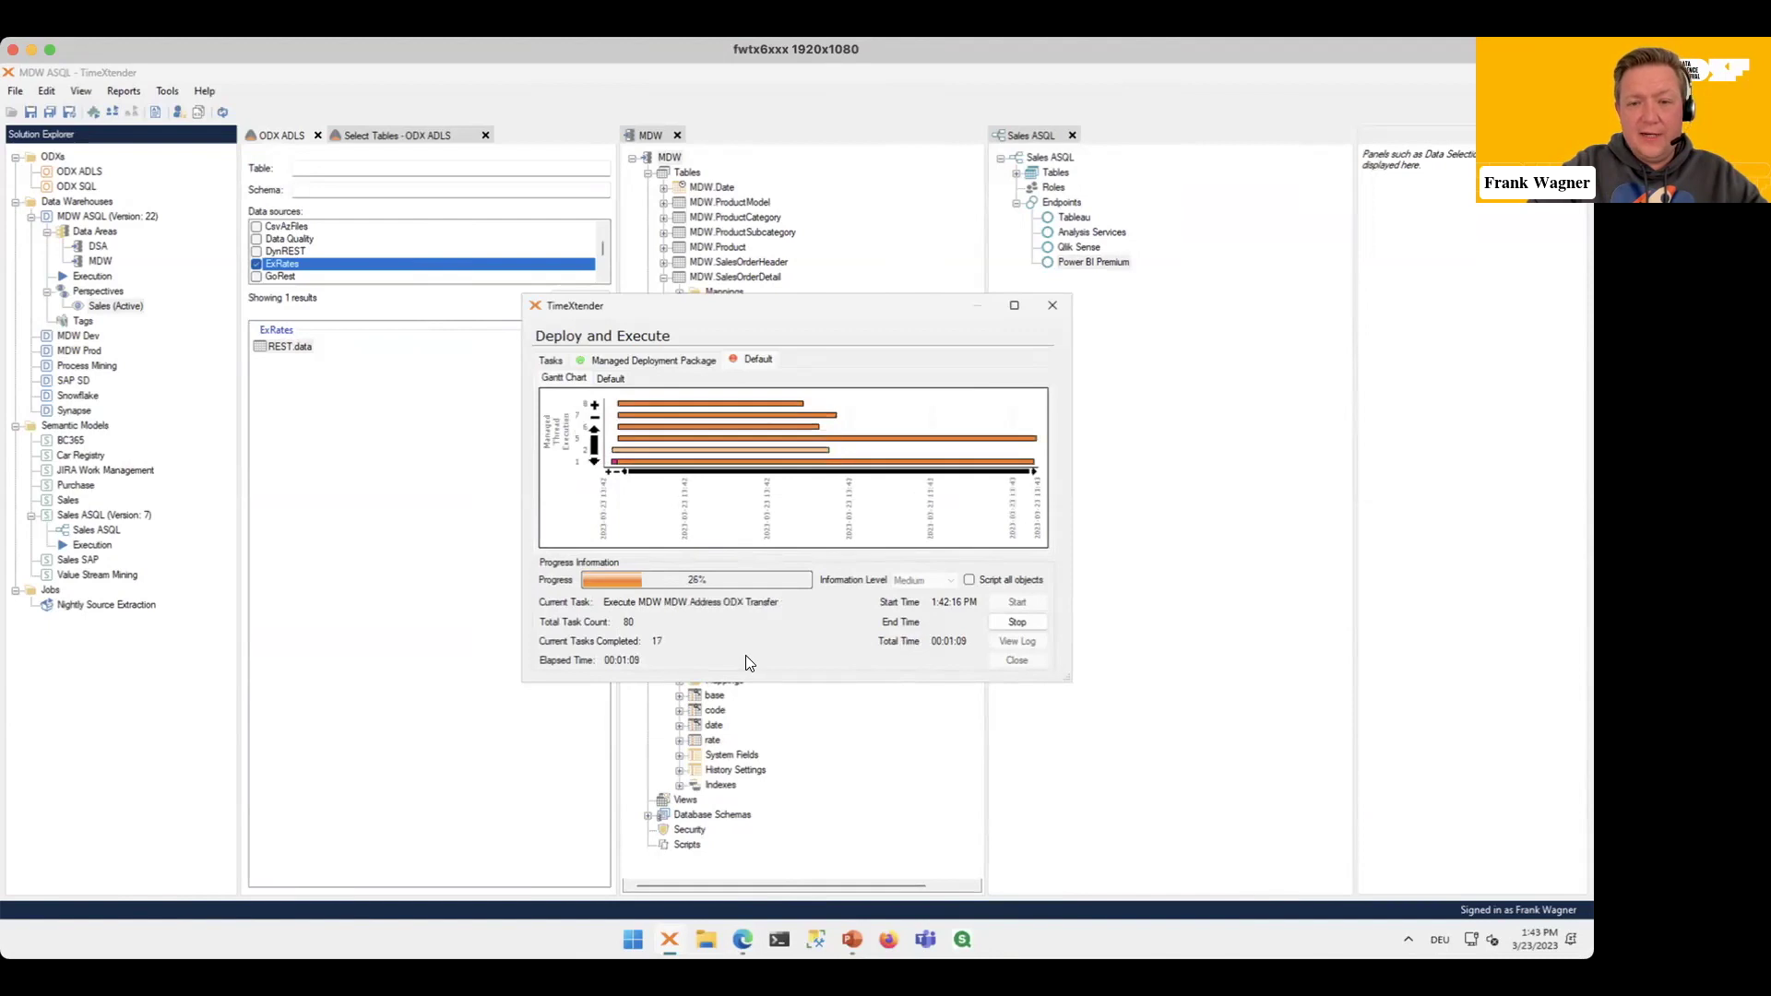
# Step: Switch to Azure Data Factory, refresh the pipeline runs, examine an in-progress run's copy data activity details, and return to TimeXtender
pyautogui.moveTo(743, 939)
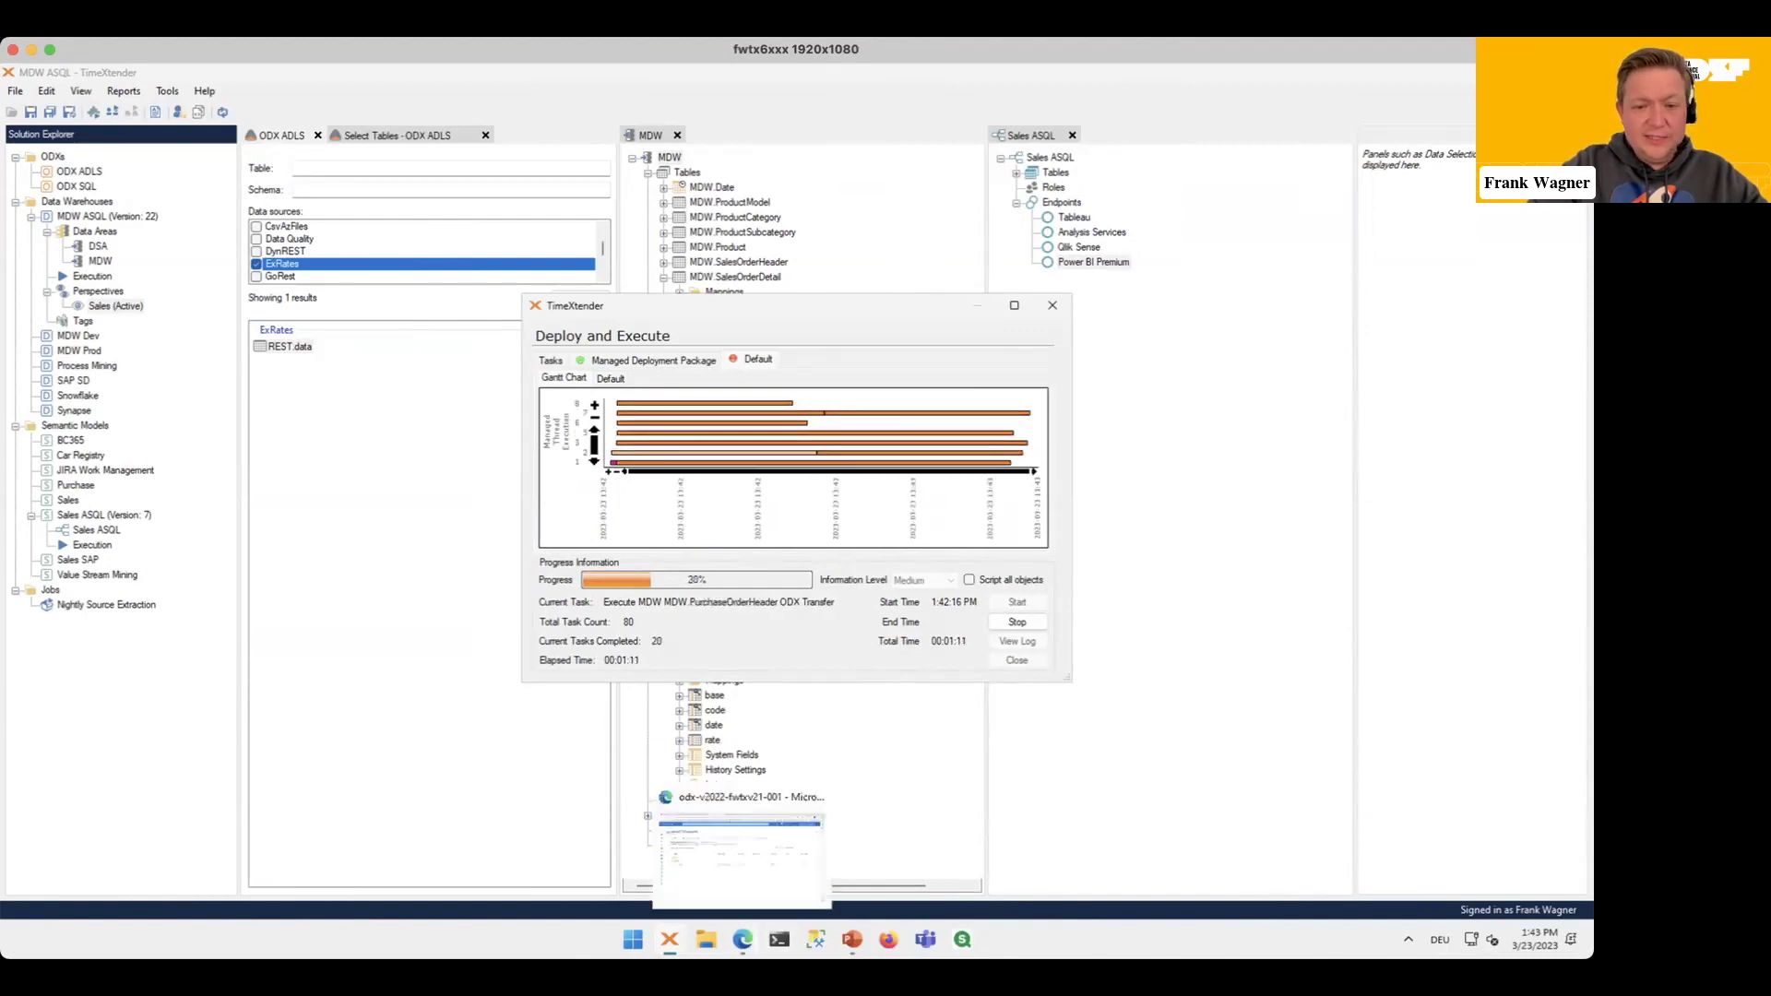
pyautogui.click(741, 853)
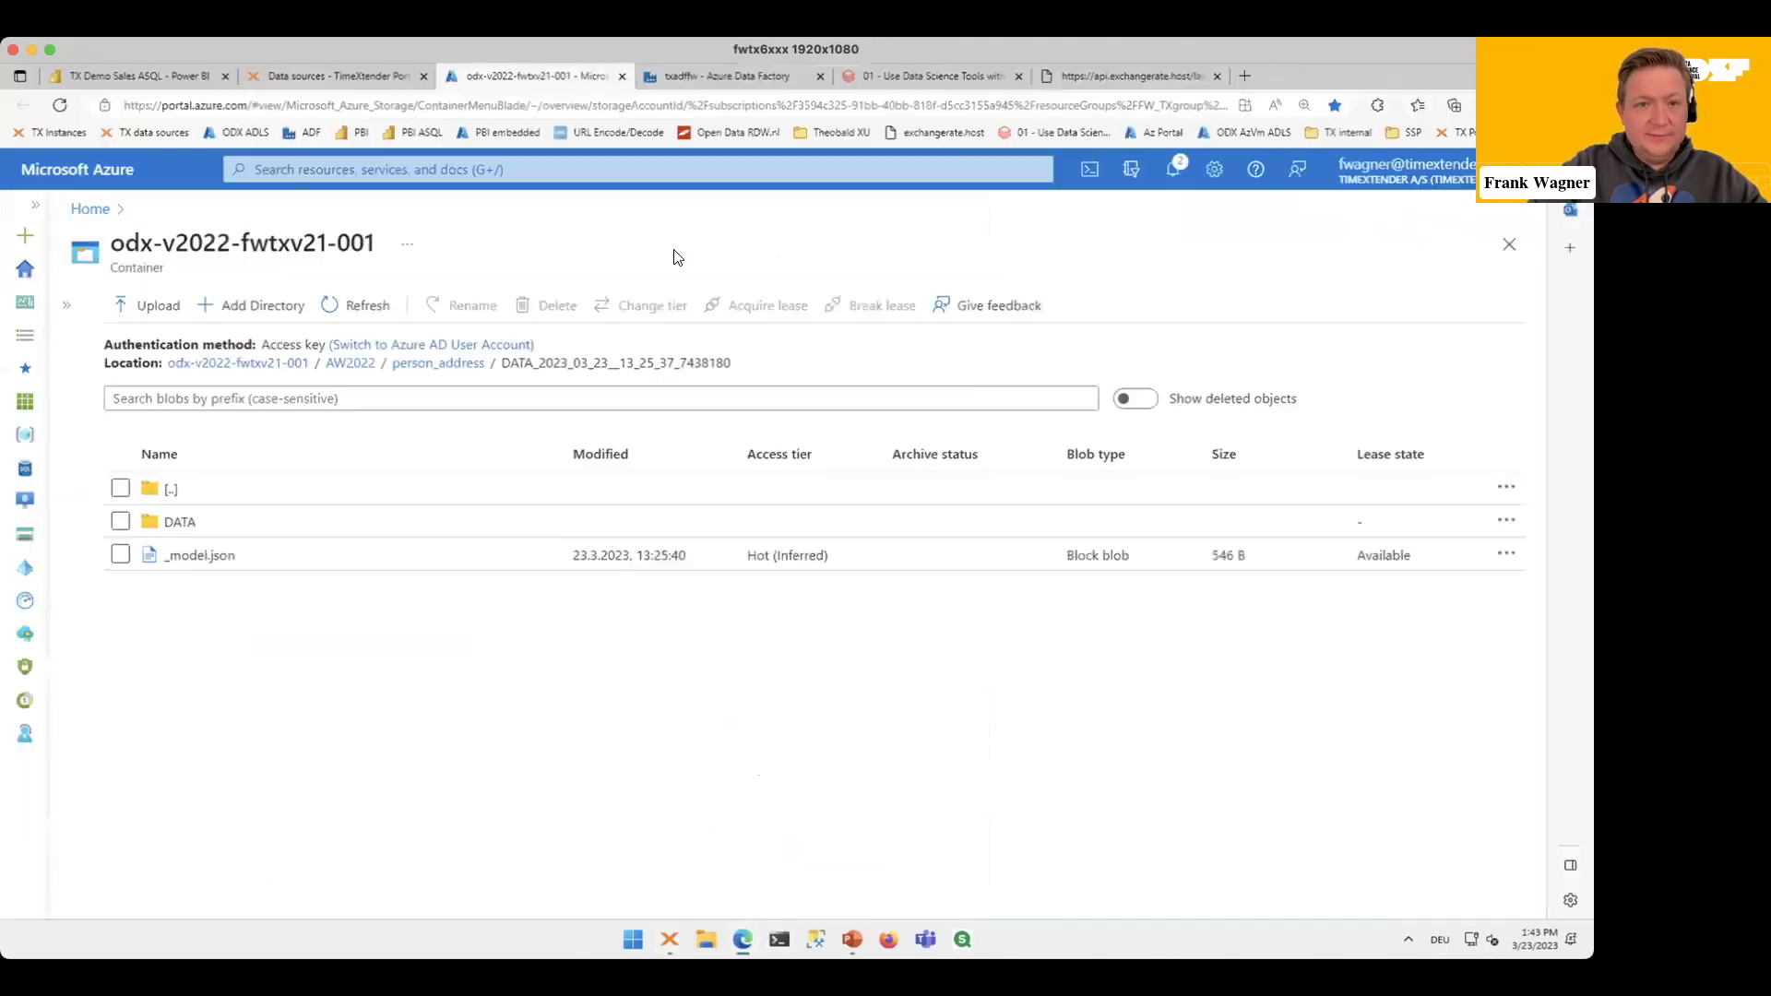
pyautogui.click(702, 81)
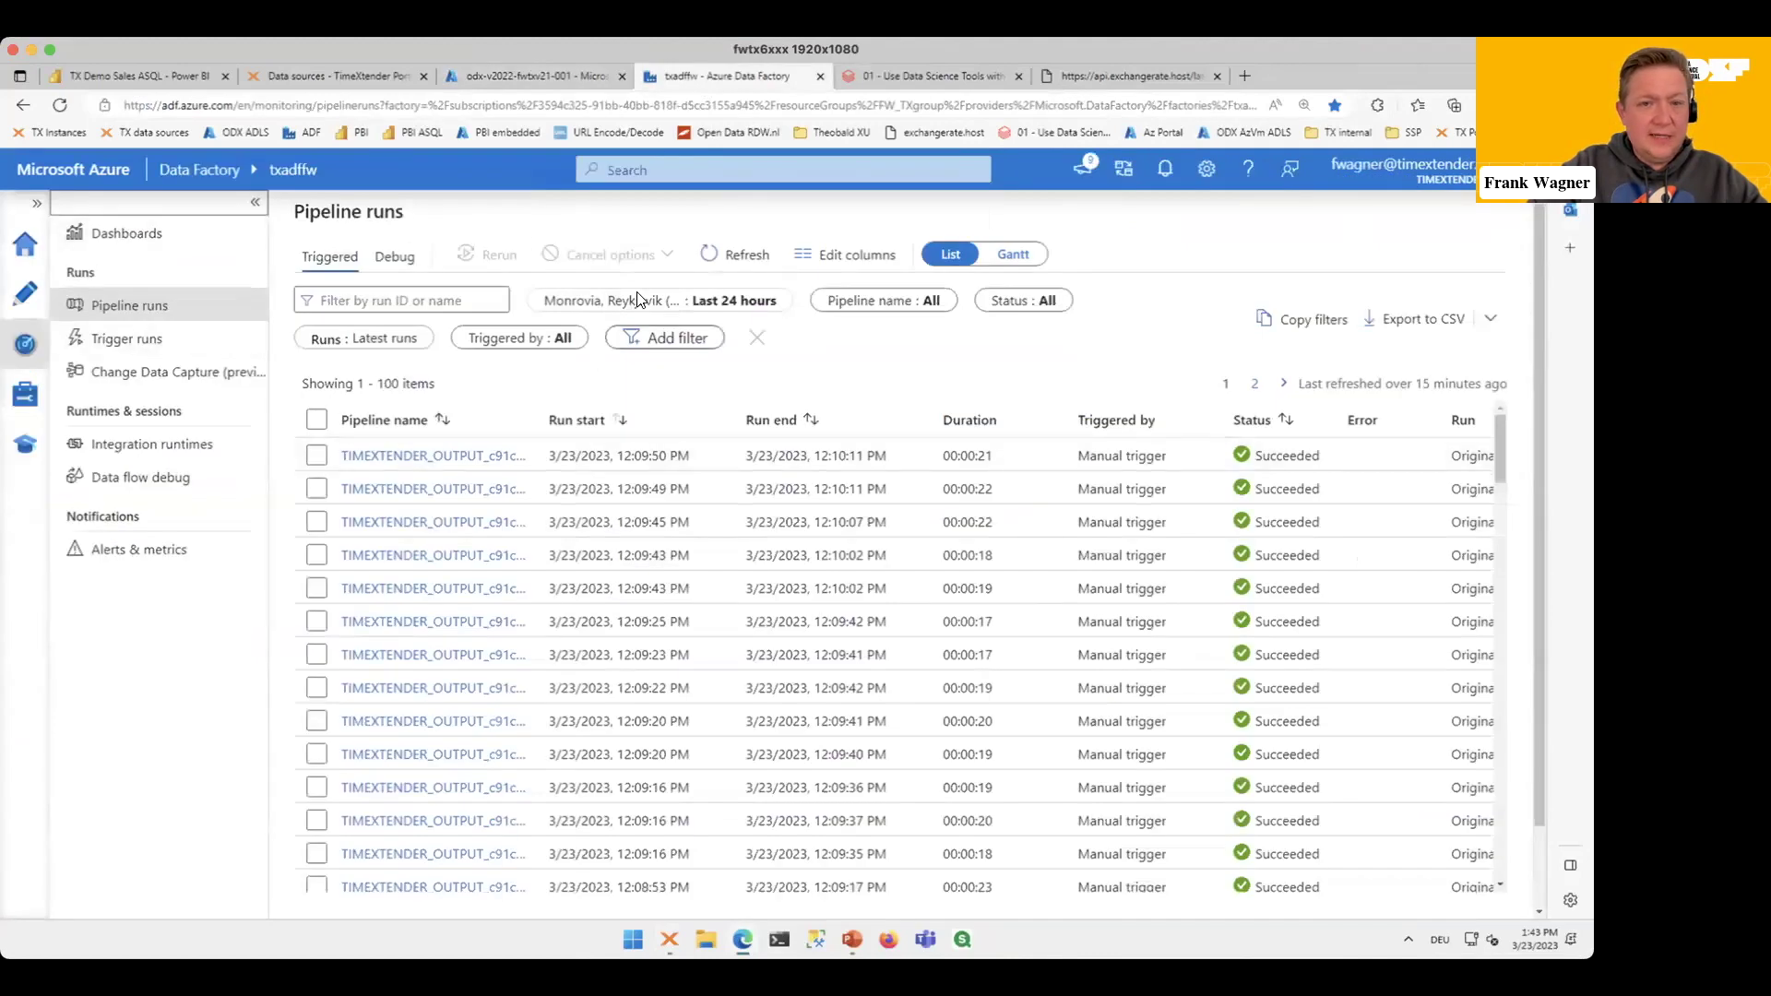
pyautogui.click(728, 262)
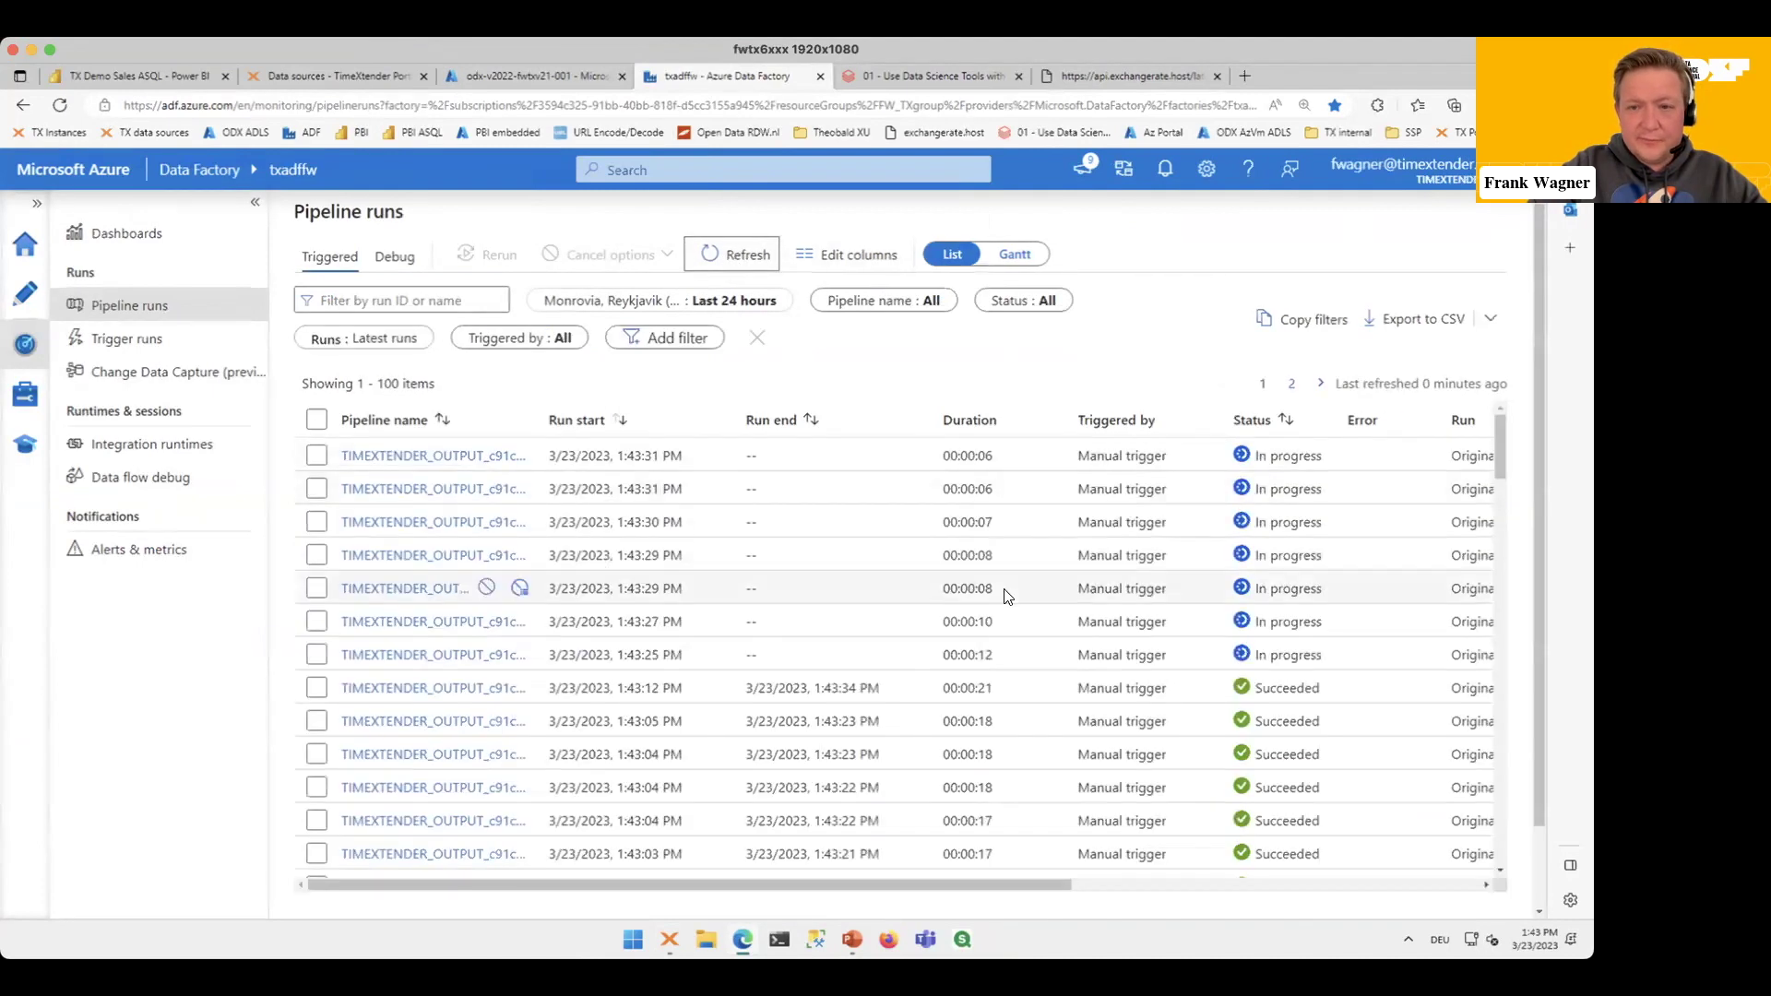
pyautogui.click(427, 656)
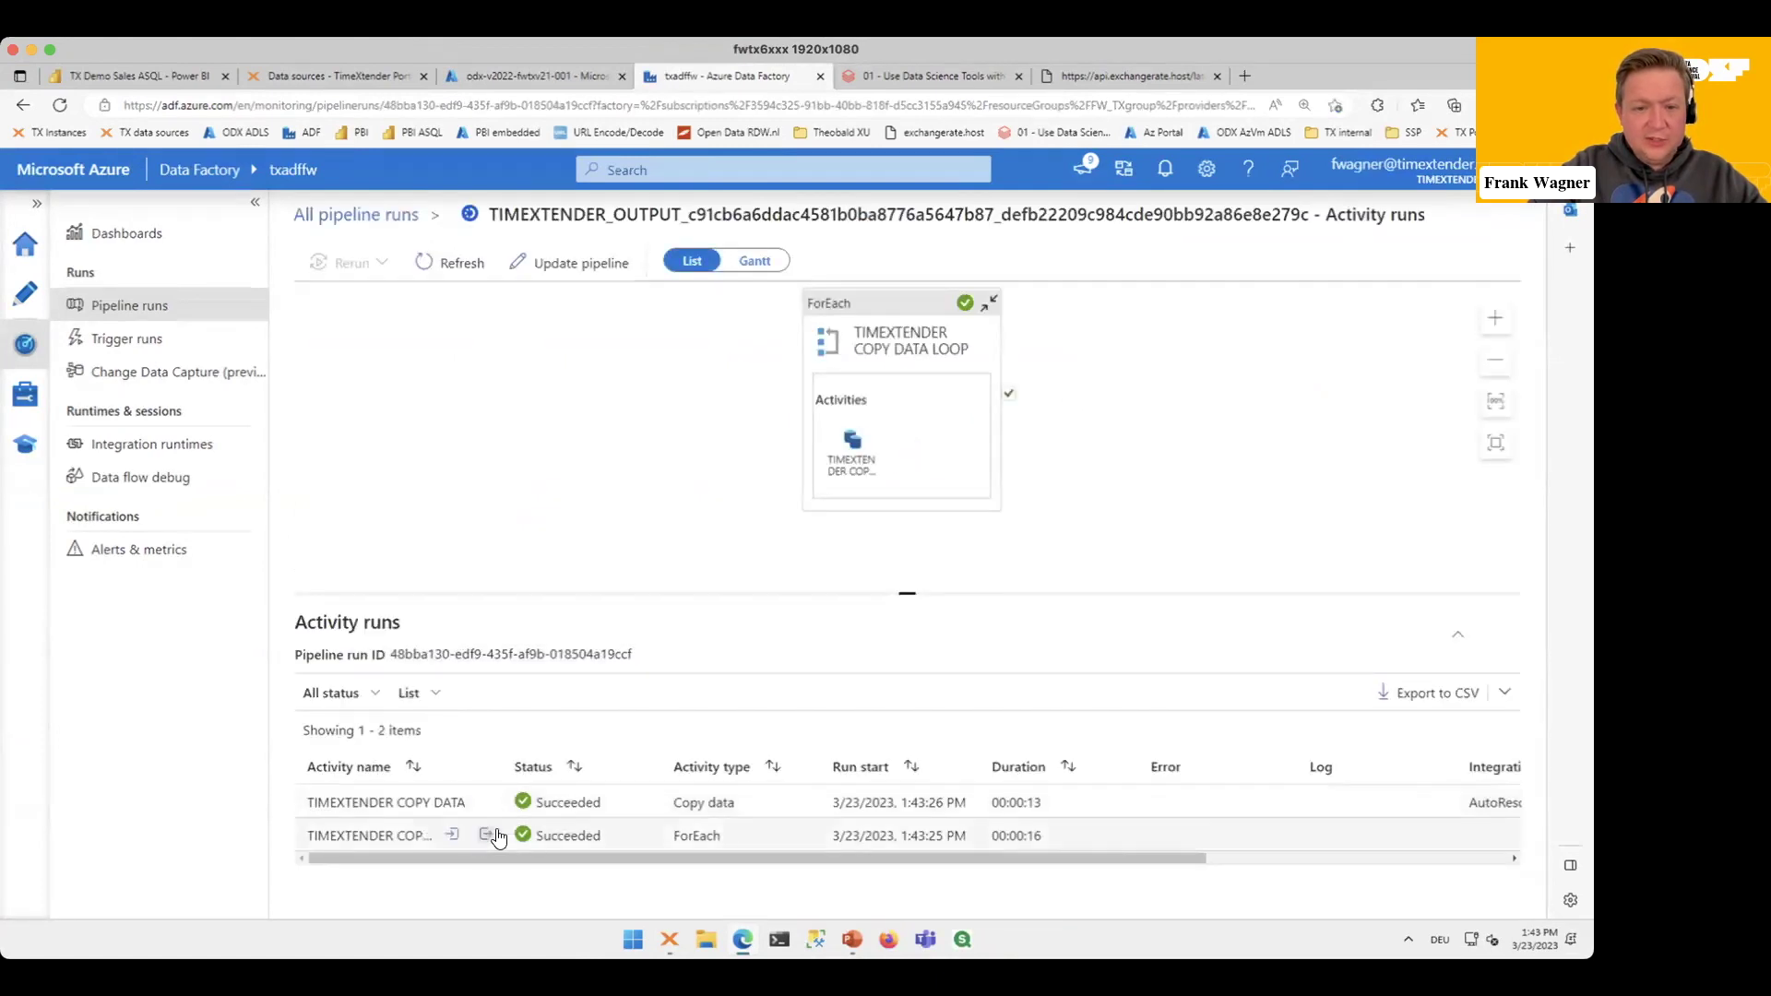
pyautogui.click(482, 802)
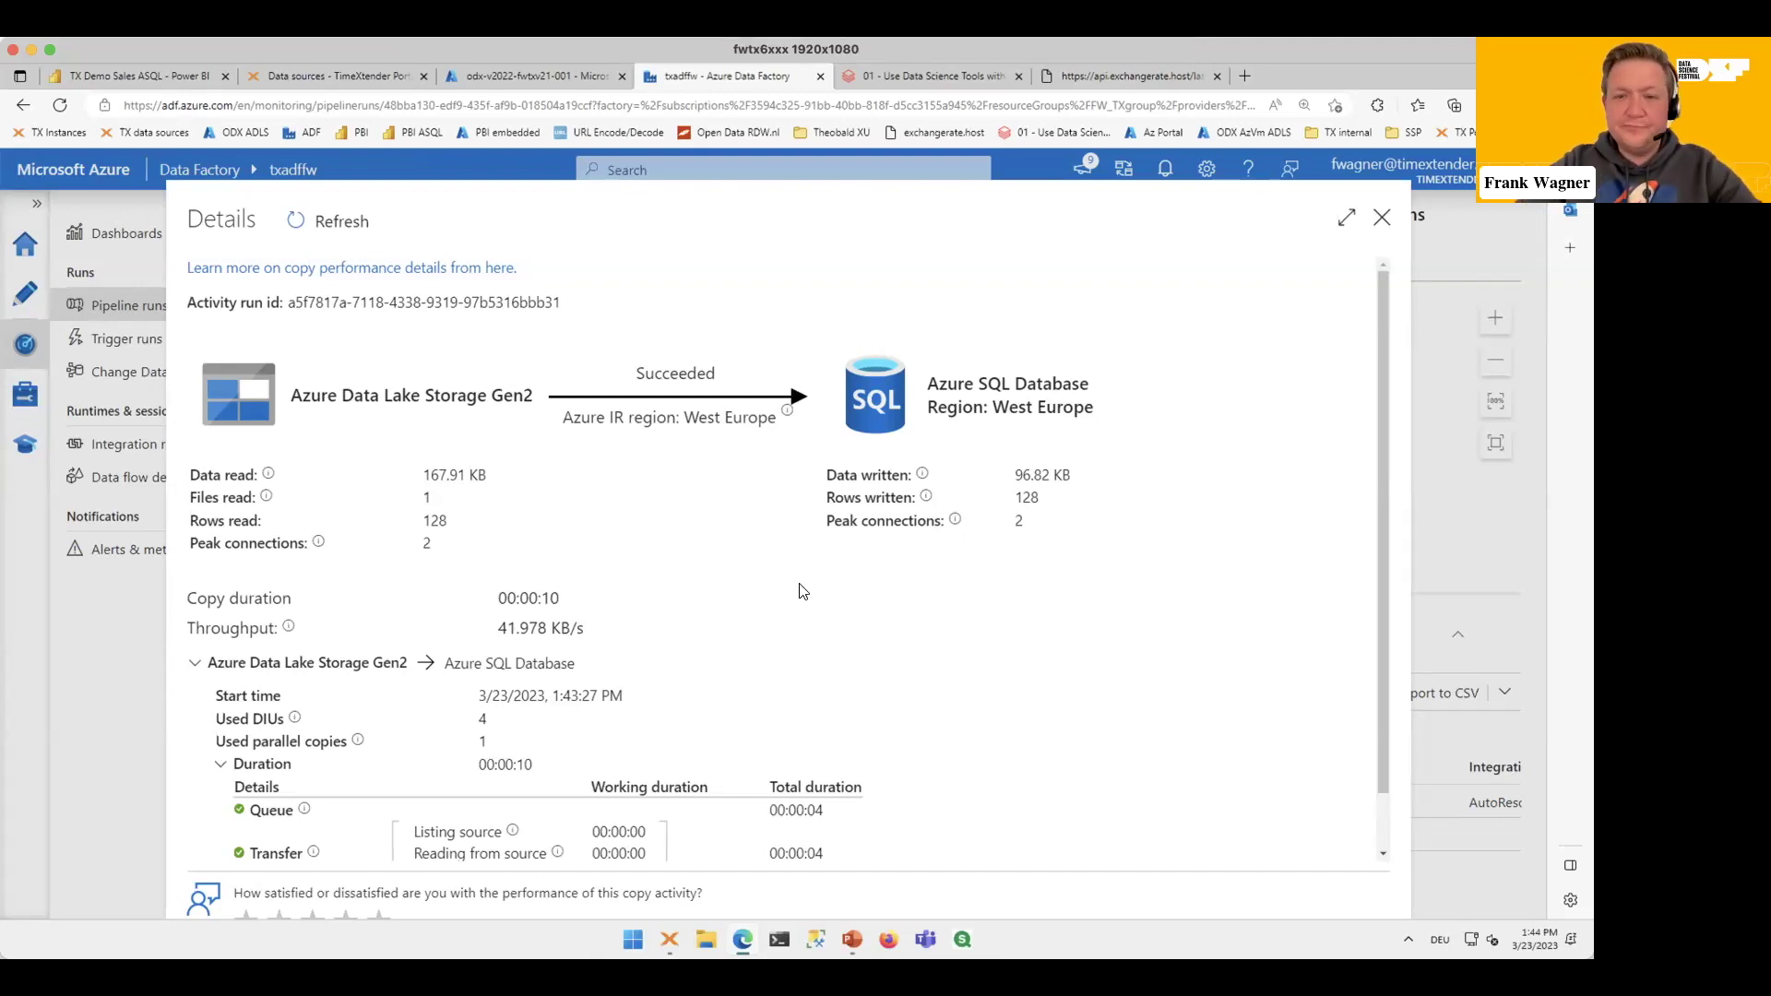
pyautogui.click(1382, 219)
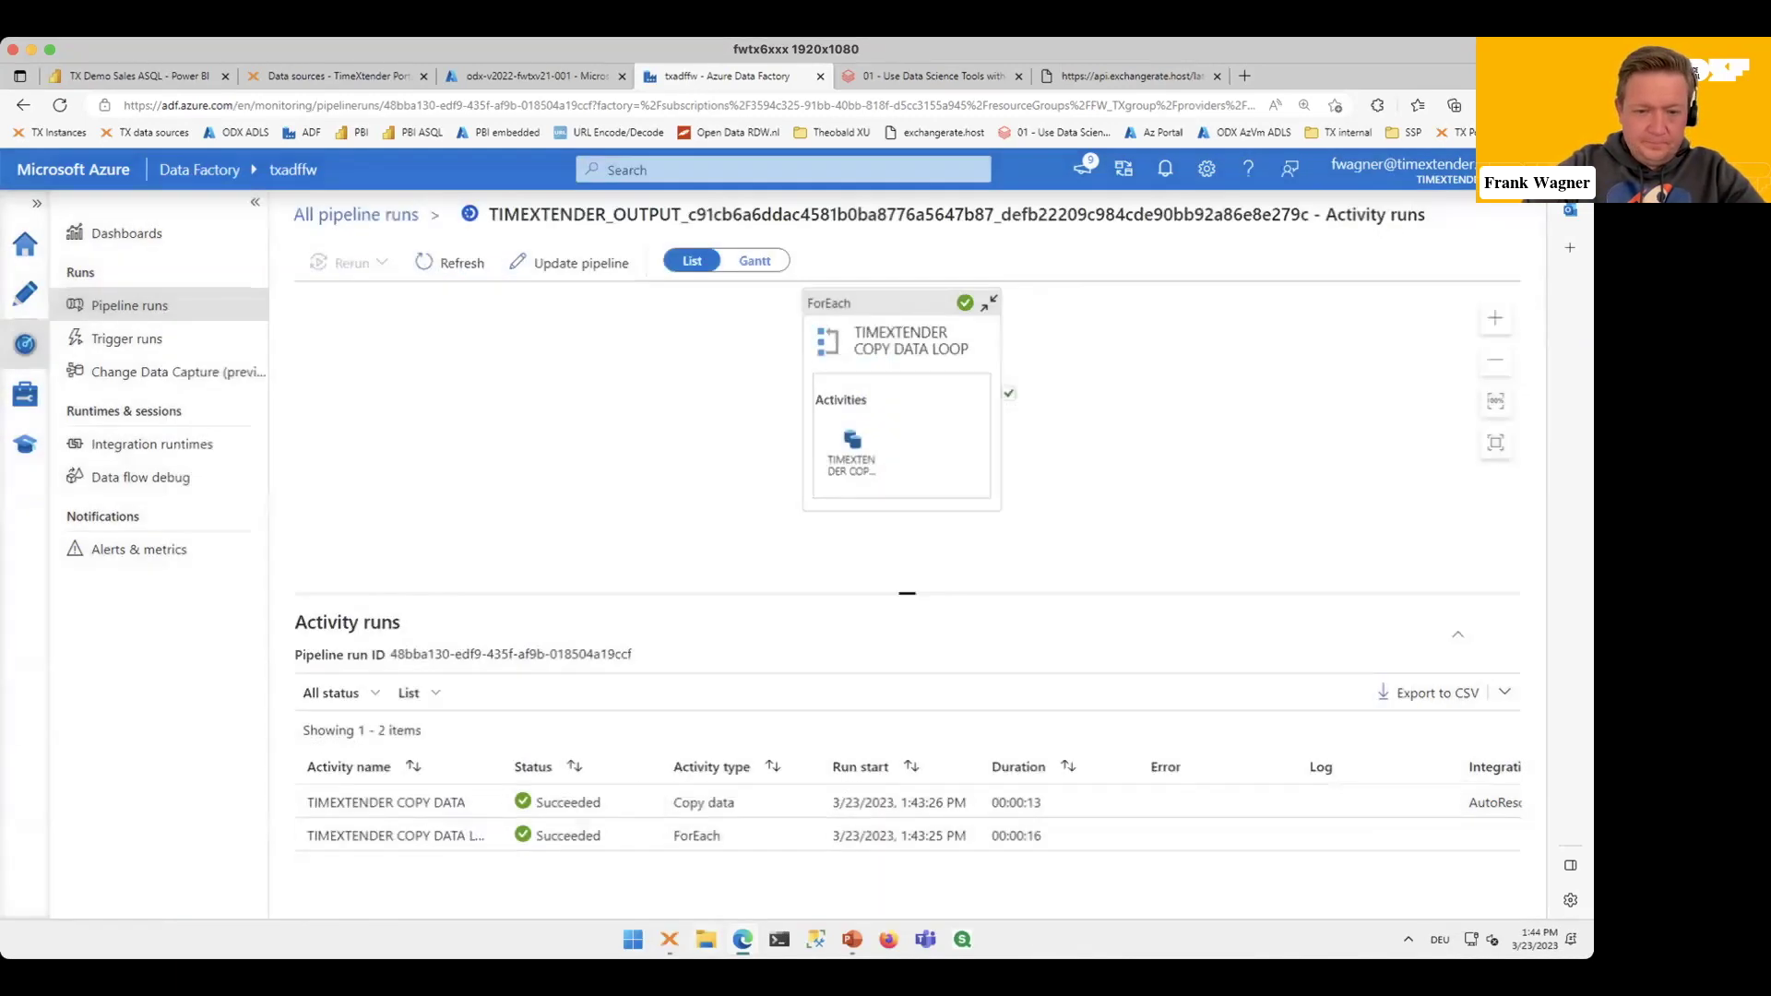
pyautogui.hotkey('alt', 'Tab')
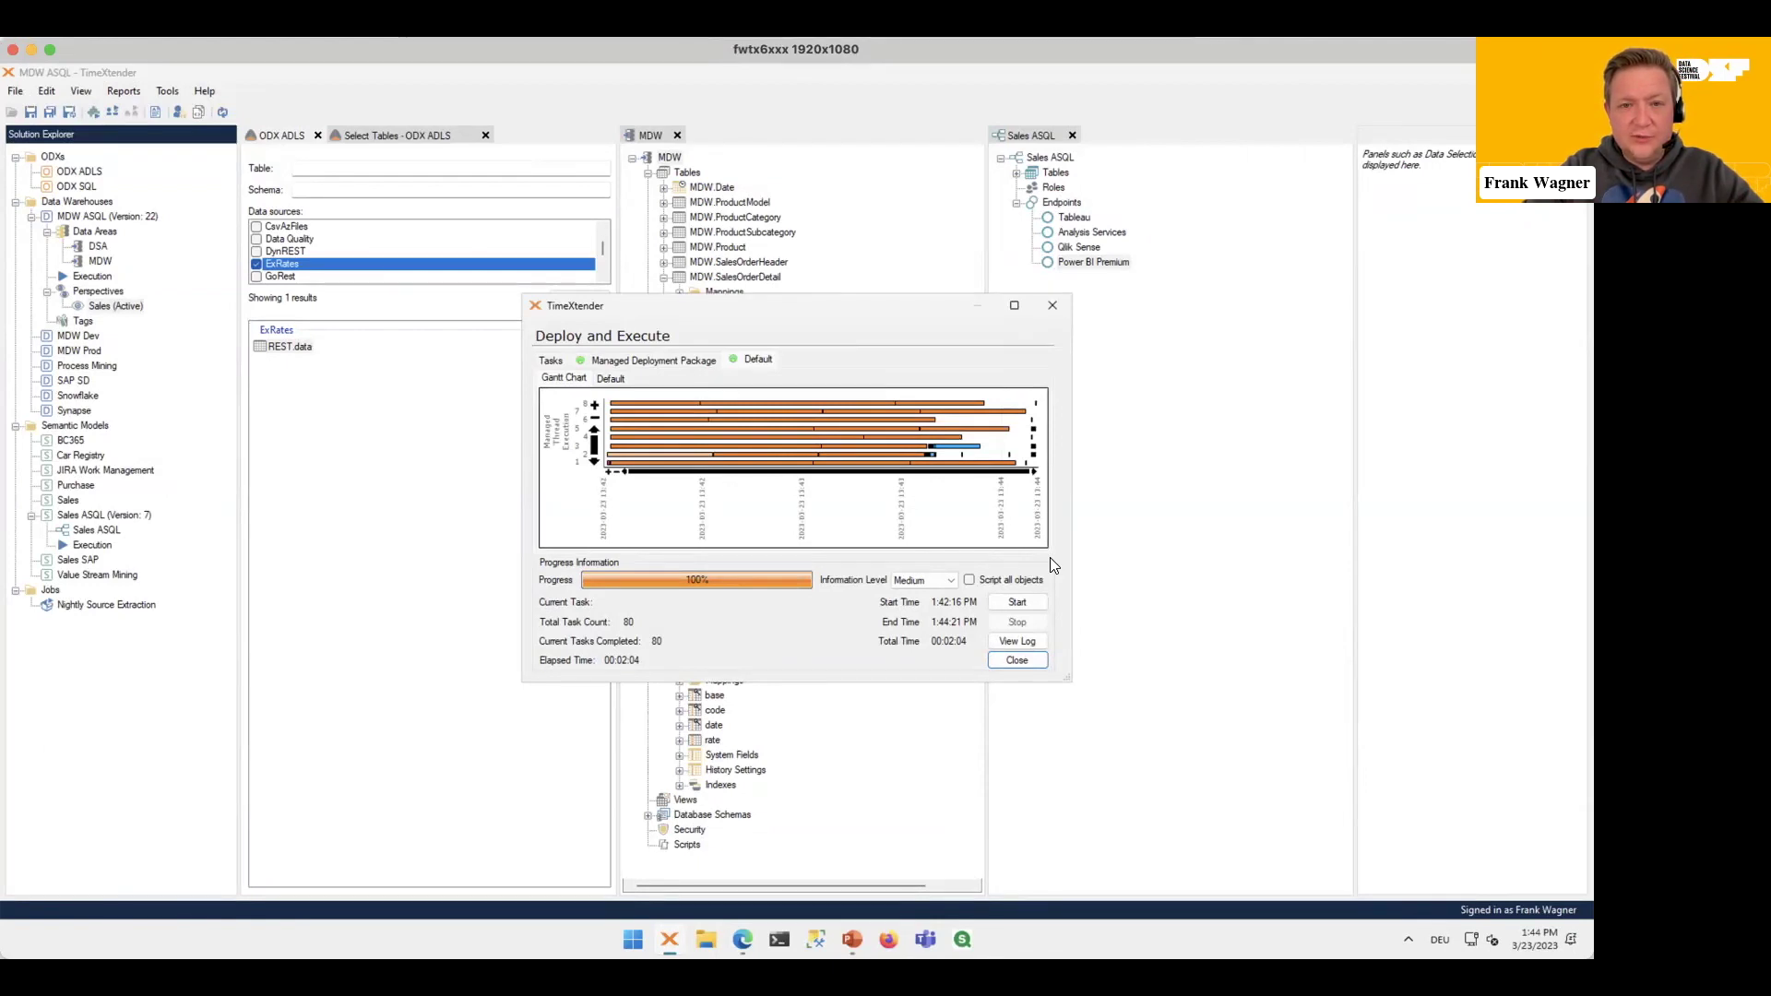
# Step: Add MDW's GrossLineTotalEUR field to the Sales ASQL SalesOrderDetail table with the description "This is the OrderQty x UnitPrice in EUR"
pyautogui.click(1017, 660)
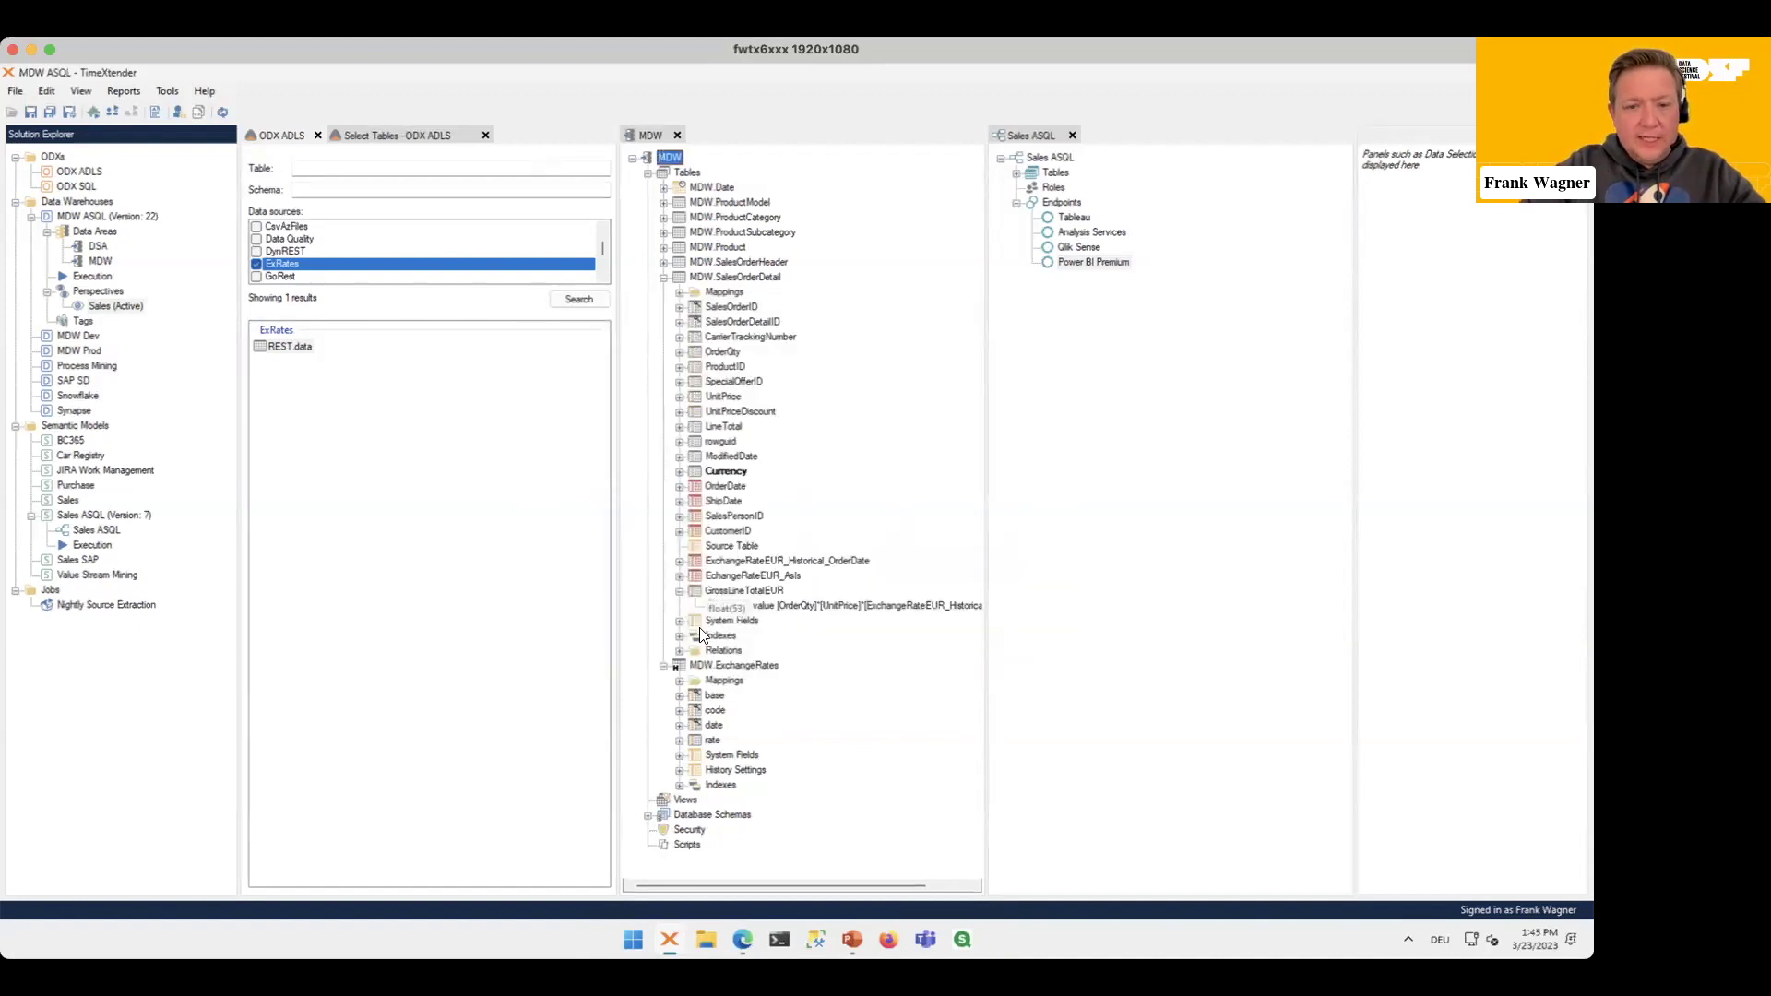
pyautogui.click(665, 667)
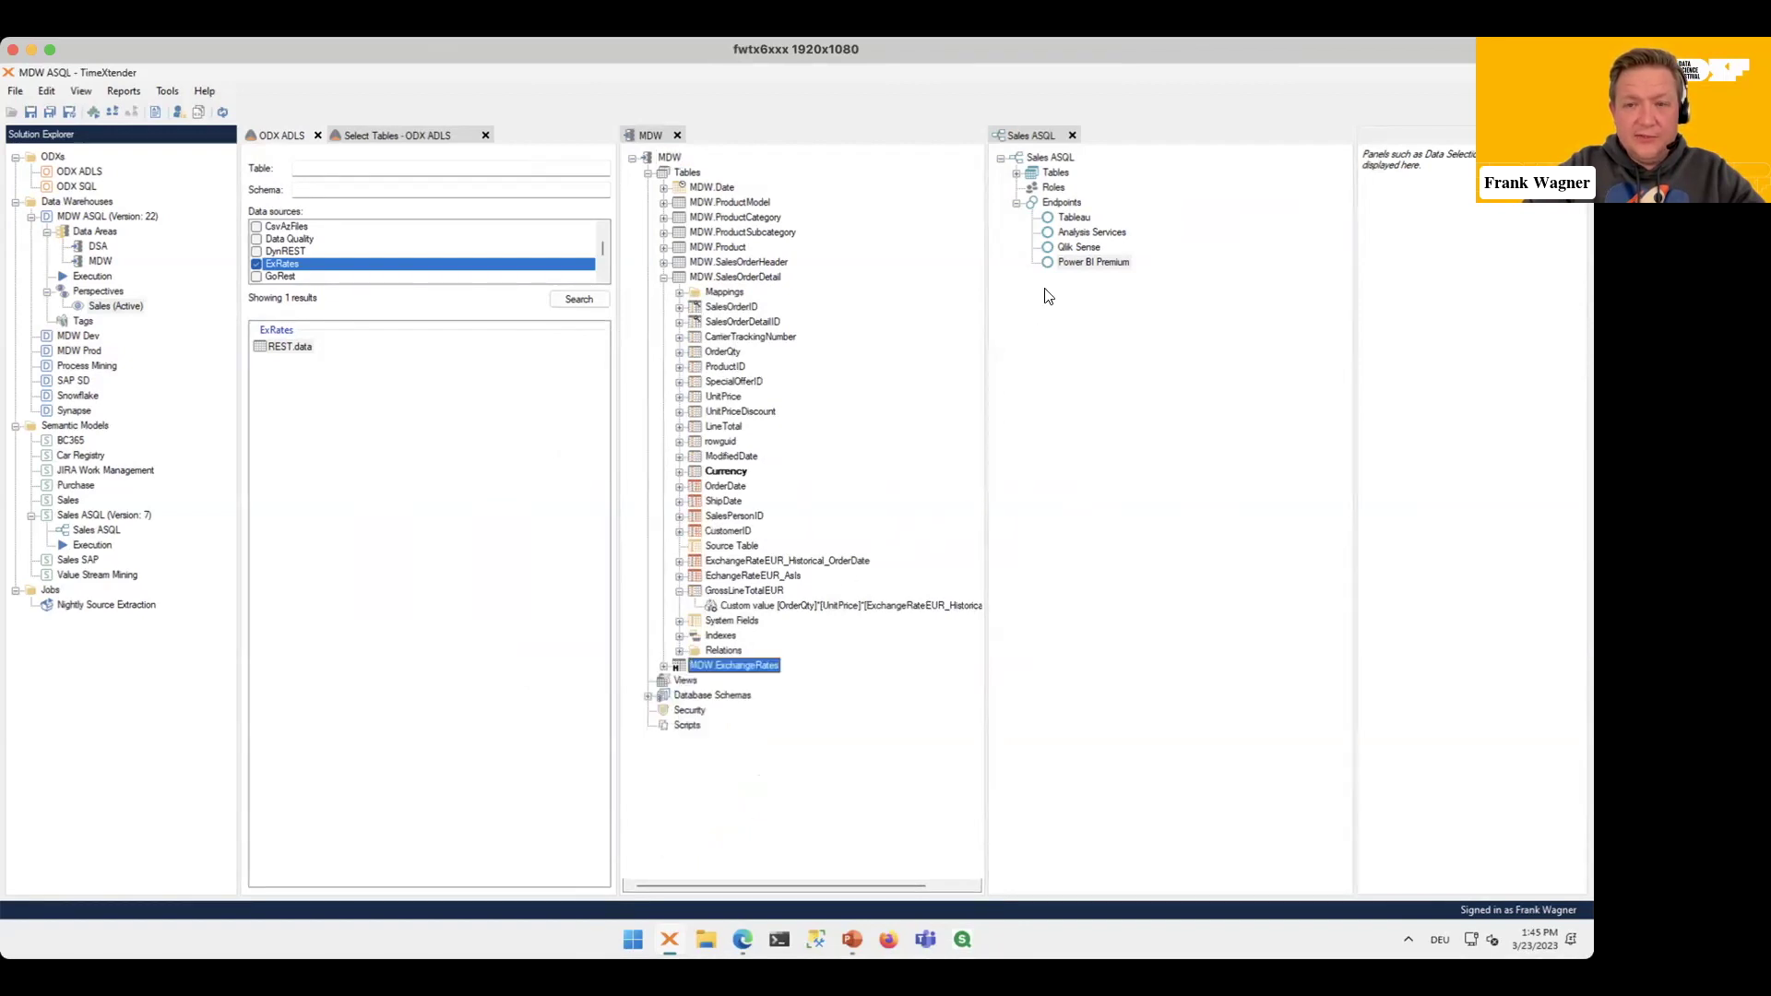
pyautogui.click(1017, 175)
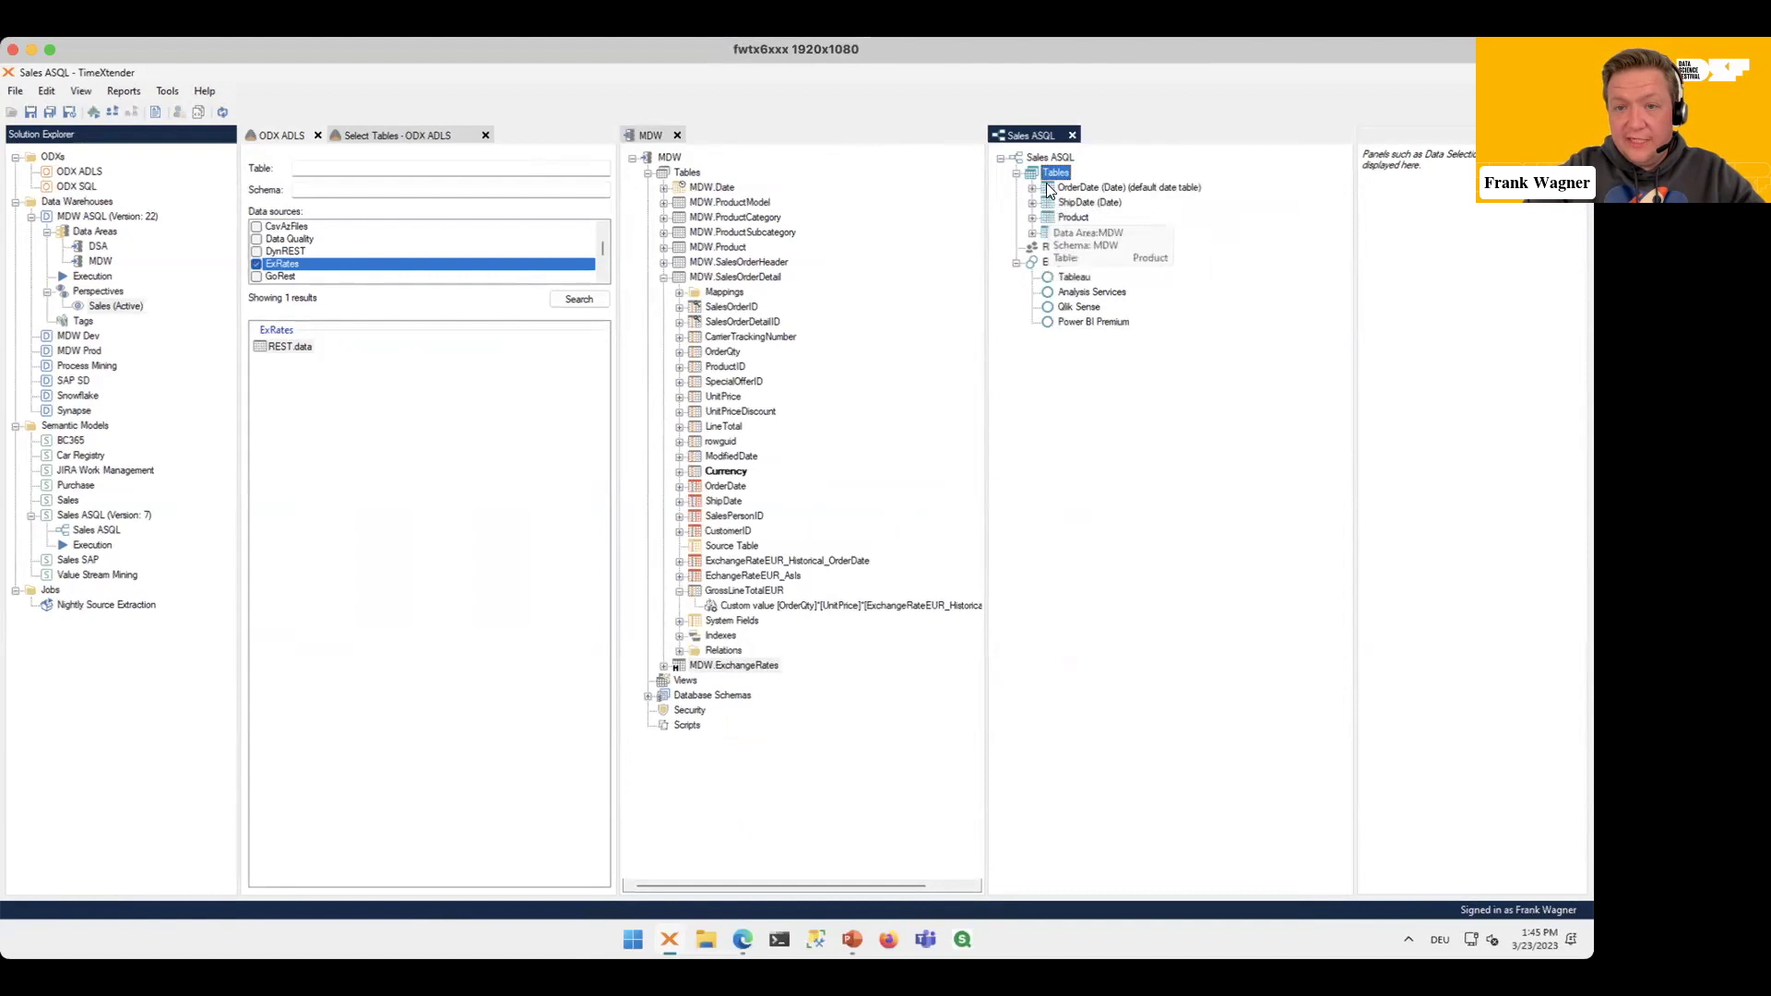
pyautogui.click(1033, 232)
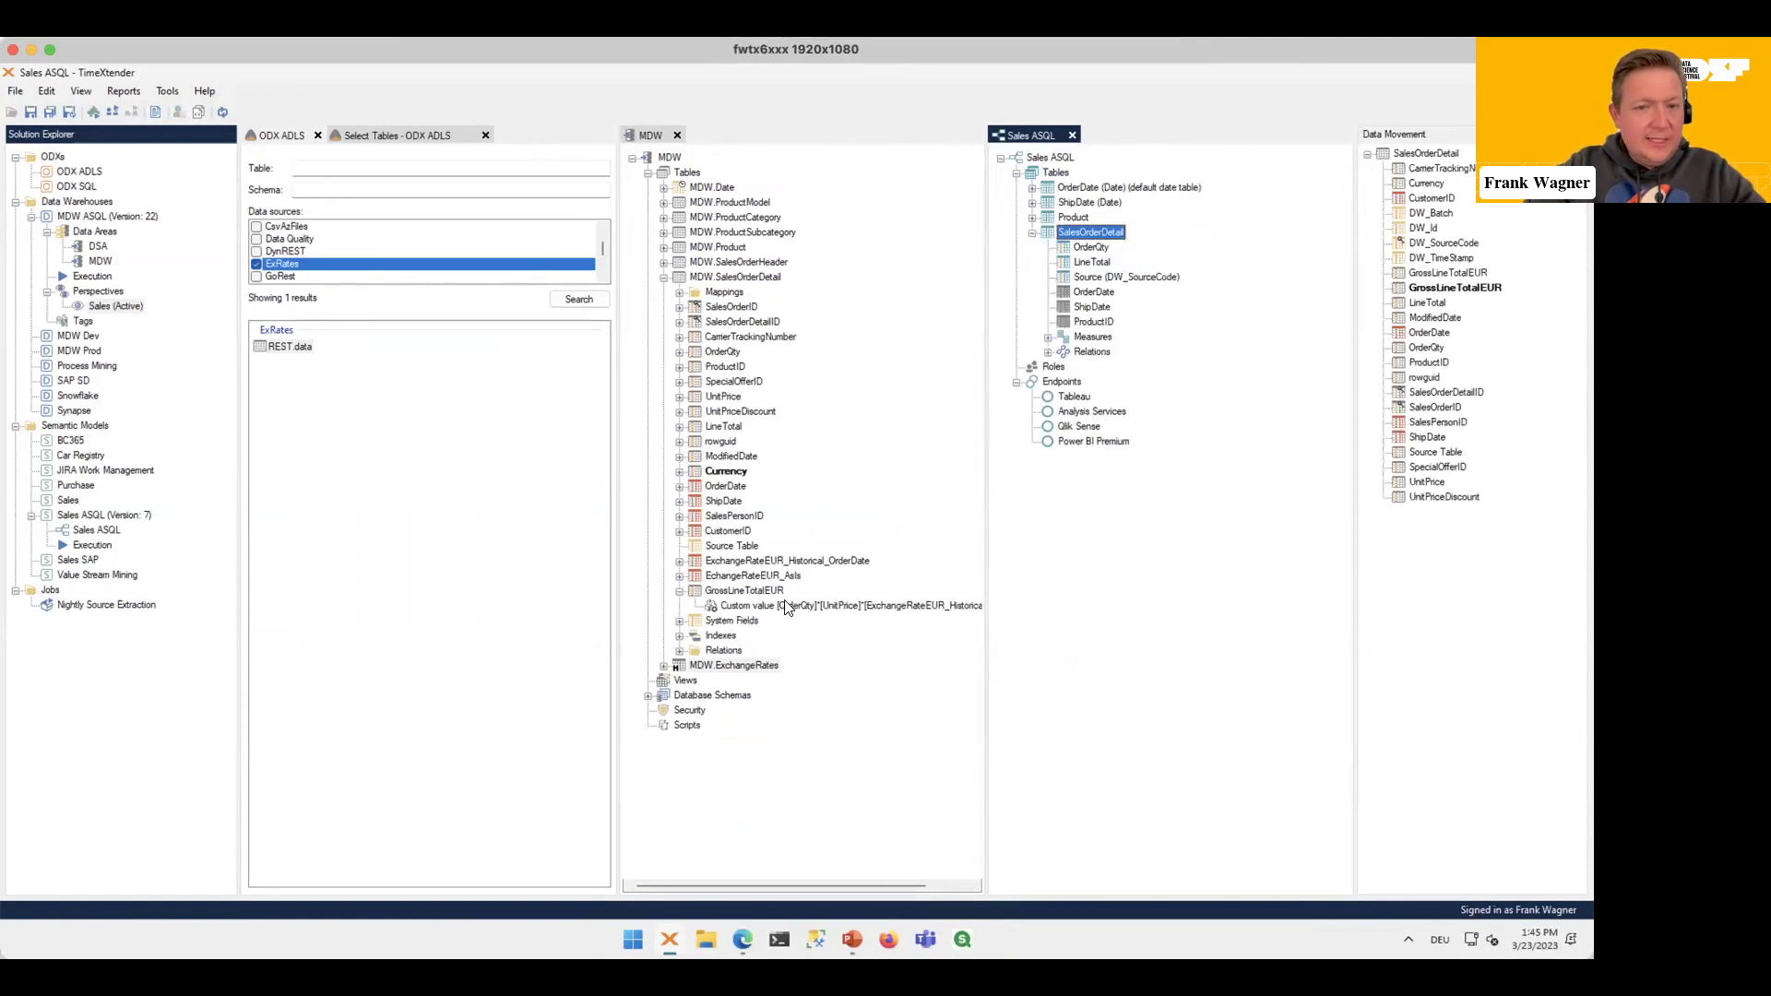
pyautogui.moveTo(779, 601)
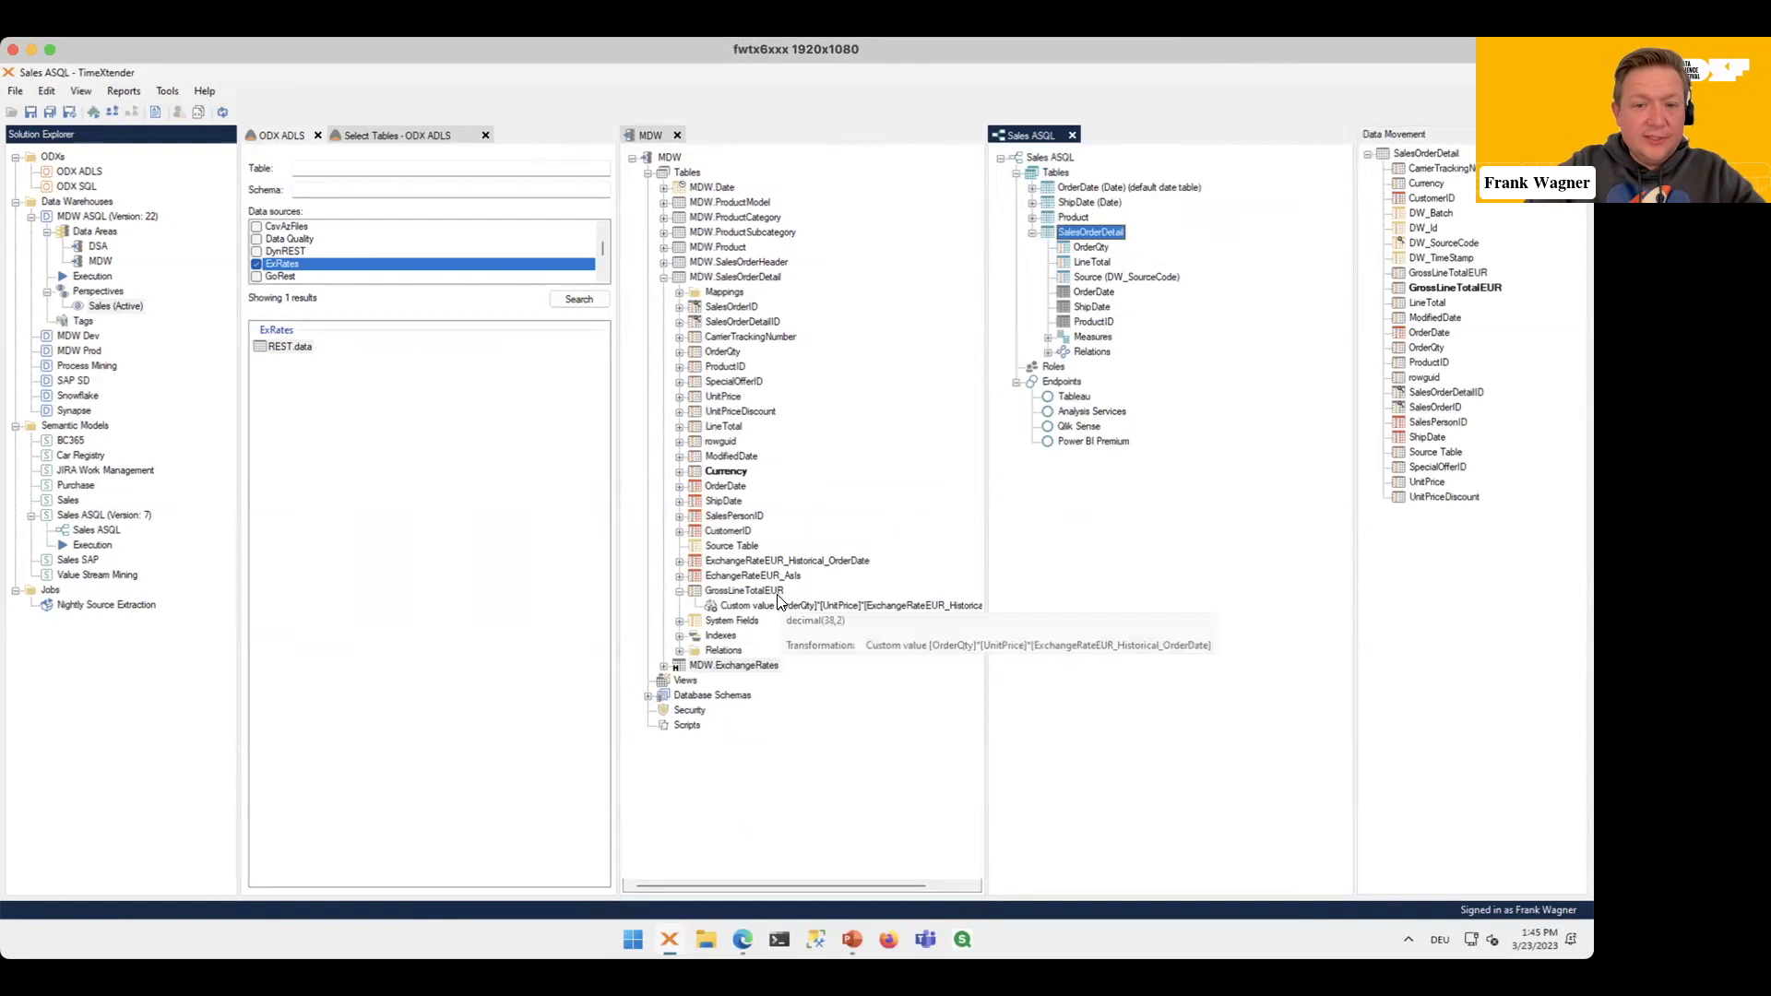
pyautogui.moveTo(766, 591); pyautogui.dragTo(1088, 231)
pyautogui.click(778, 433)
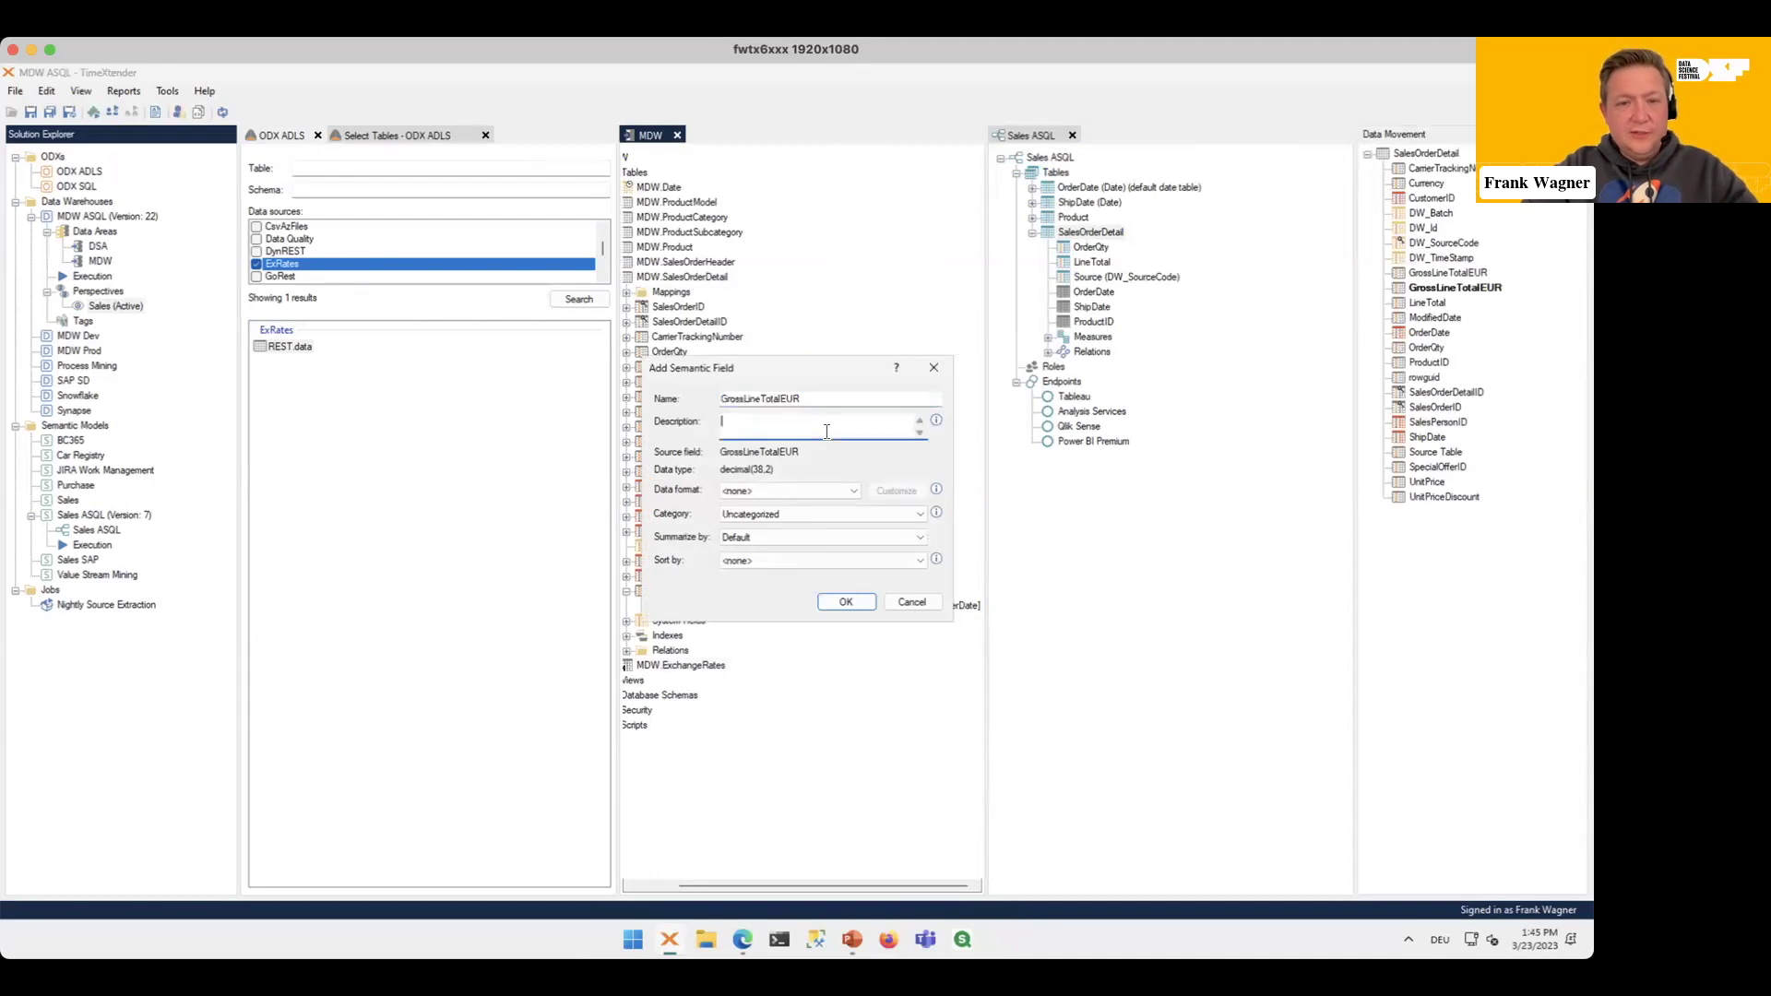
pyautogui.write('This is the OrderQ')
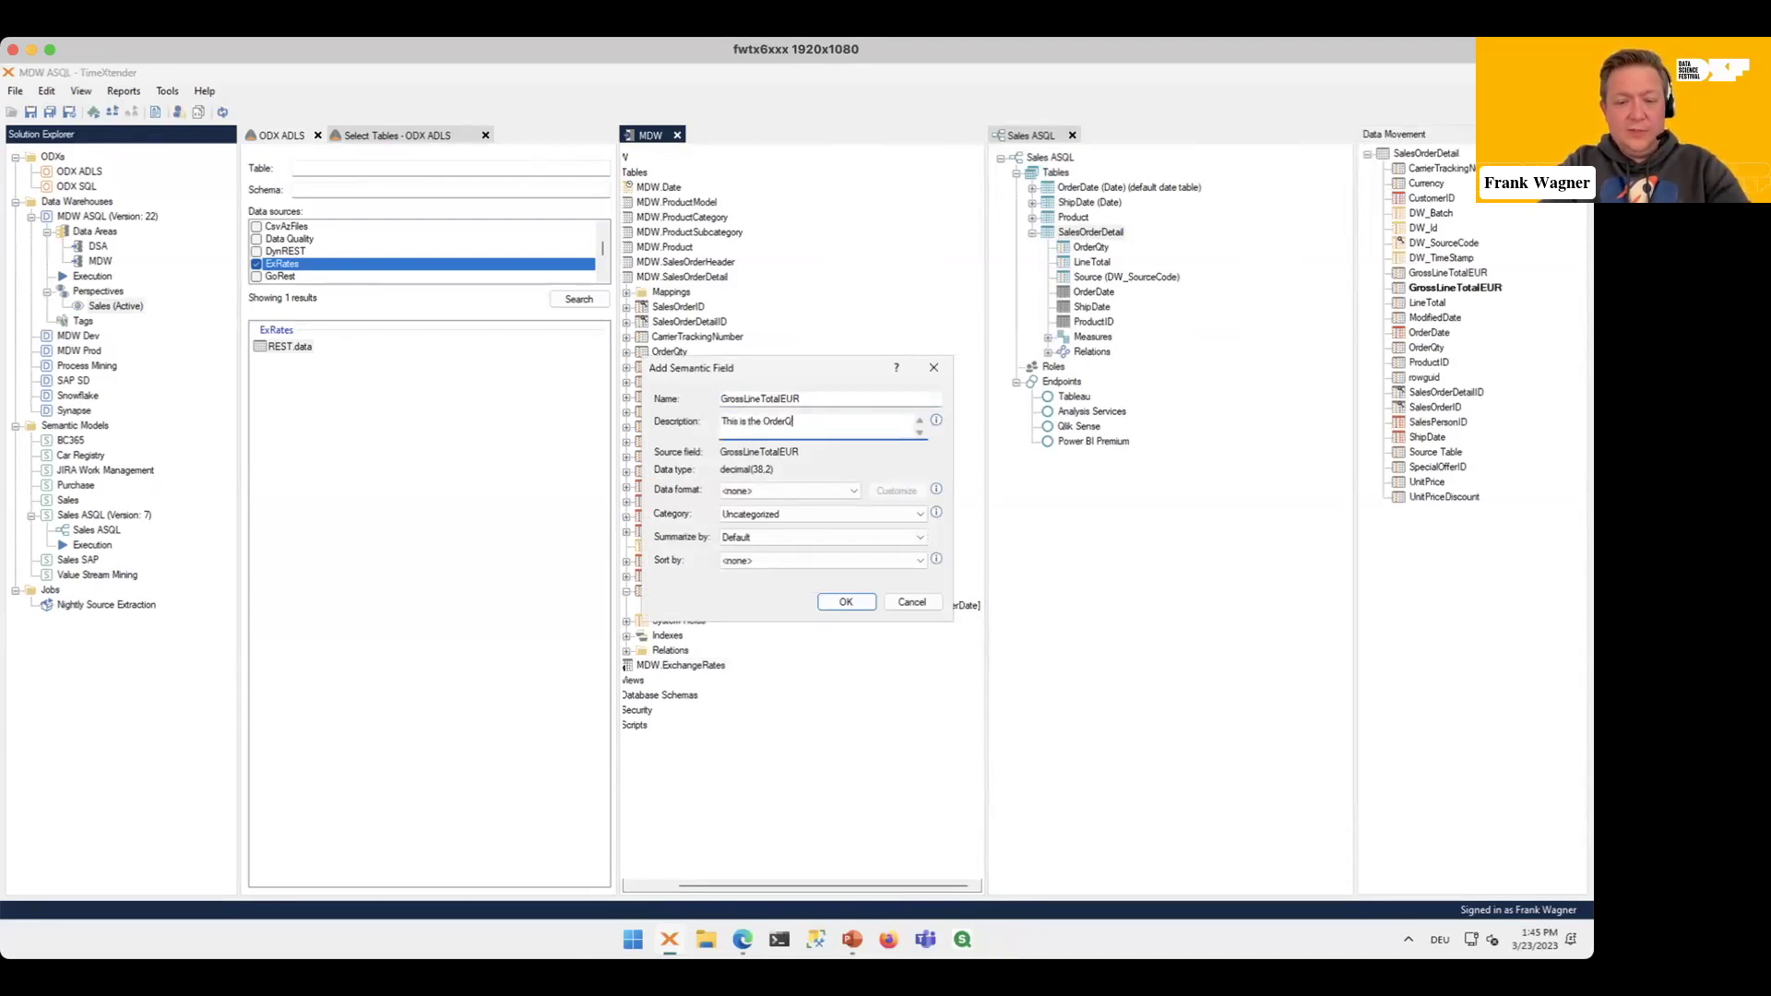
pyautogui.write('ty x UnitPrice in EUR')
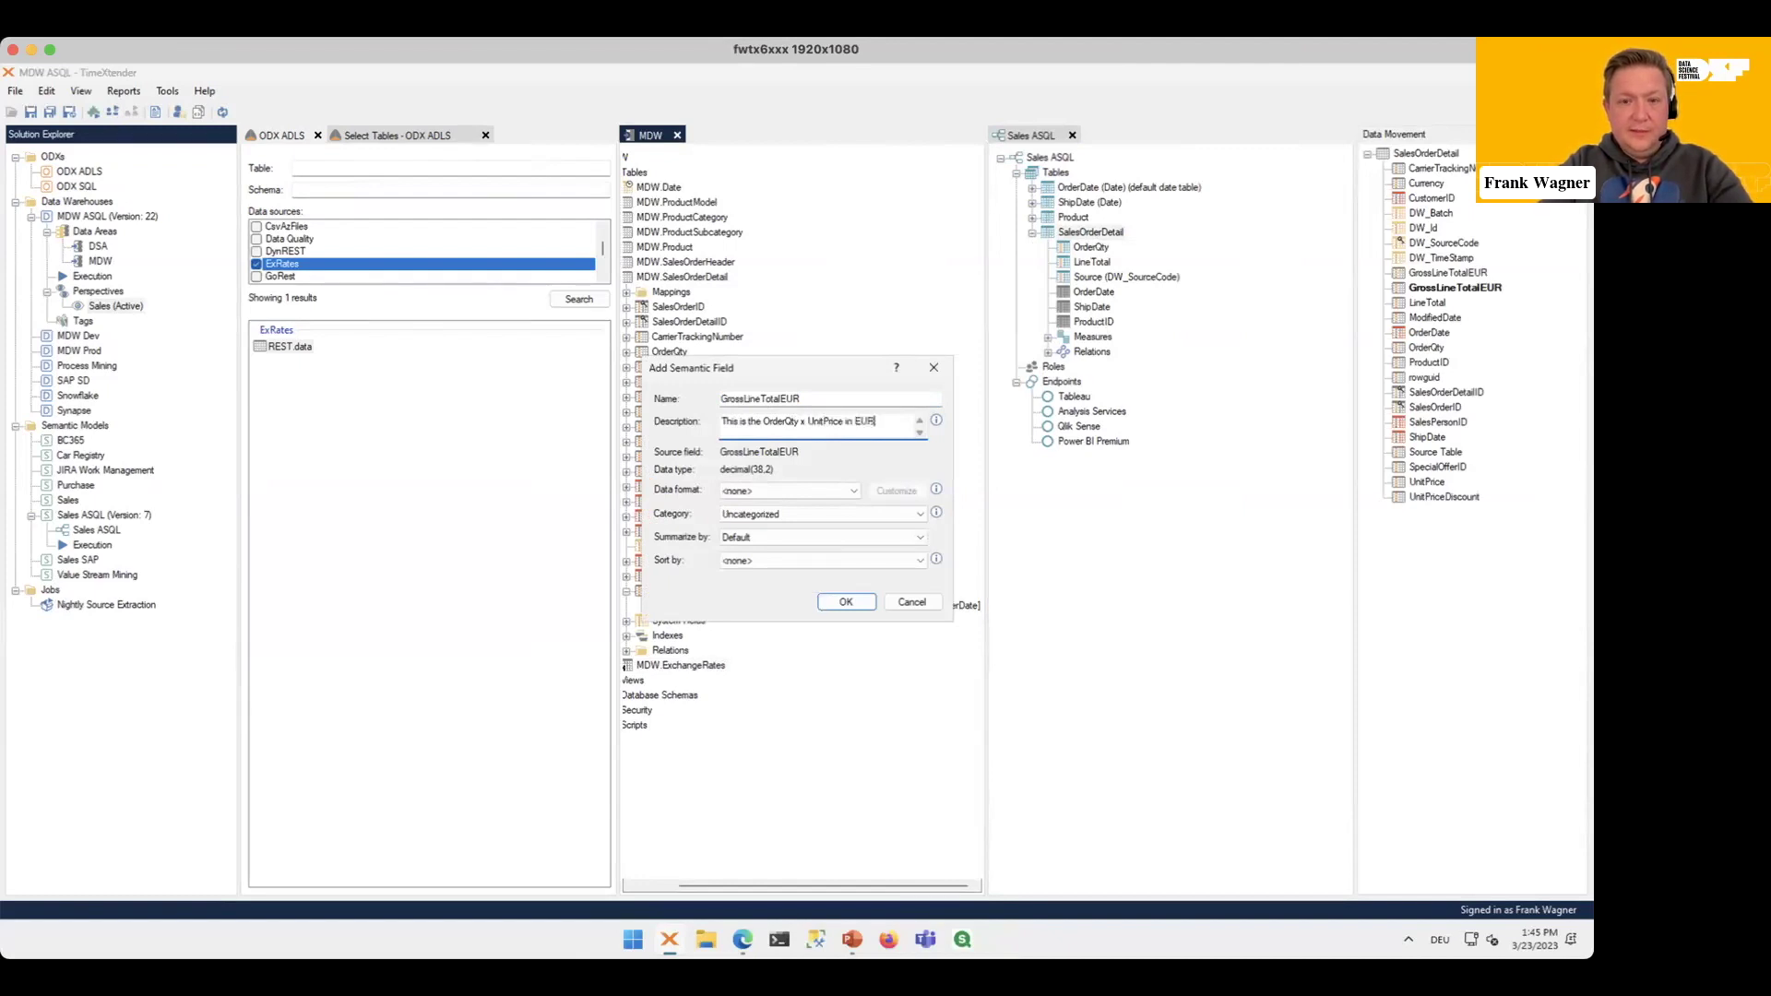
# Step: Format the new semantic field as German euro currency with 0 decimal places and summarize it by Sum
pyautogui.click(828, 491)
pyautogui.click(769, 528)
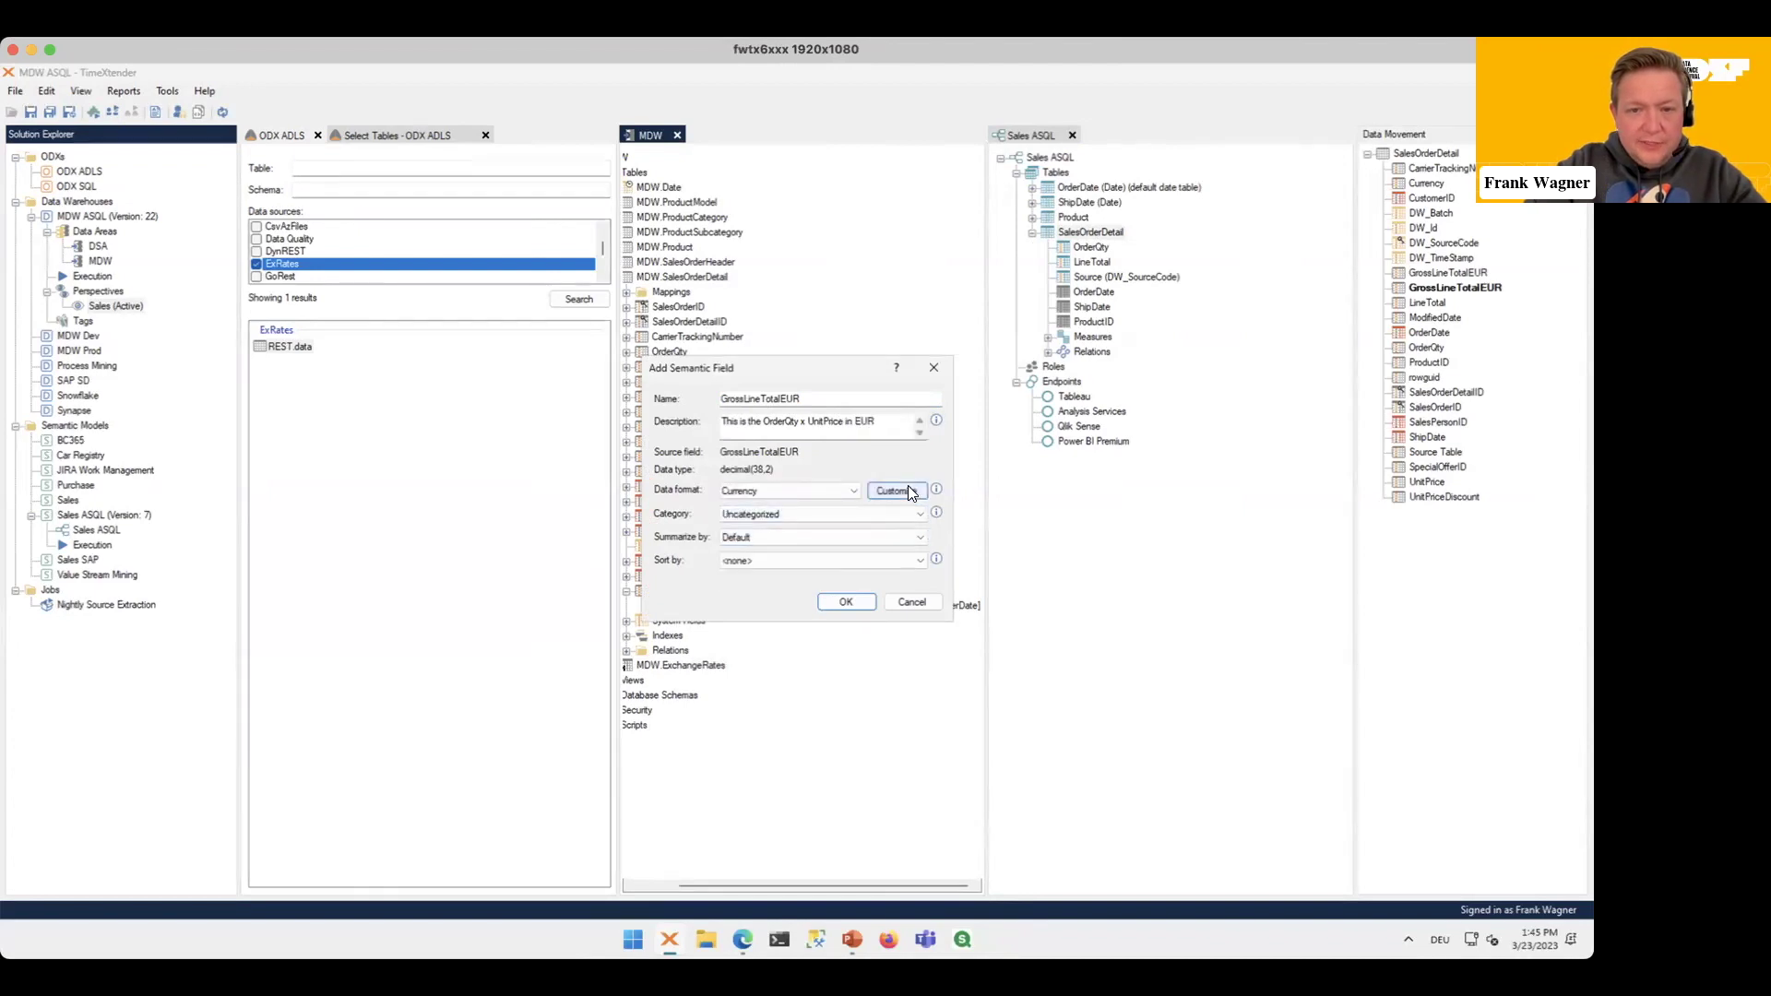
pyautogui.click(905, 489)
pyautogui.click(711, 479)
pyautogui.click(756, 556)
pyautogui.click(840, 584)
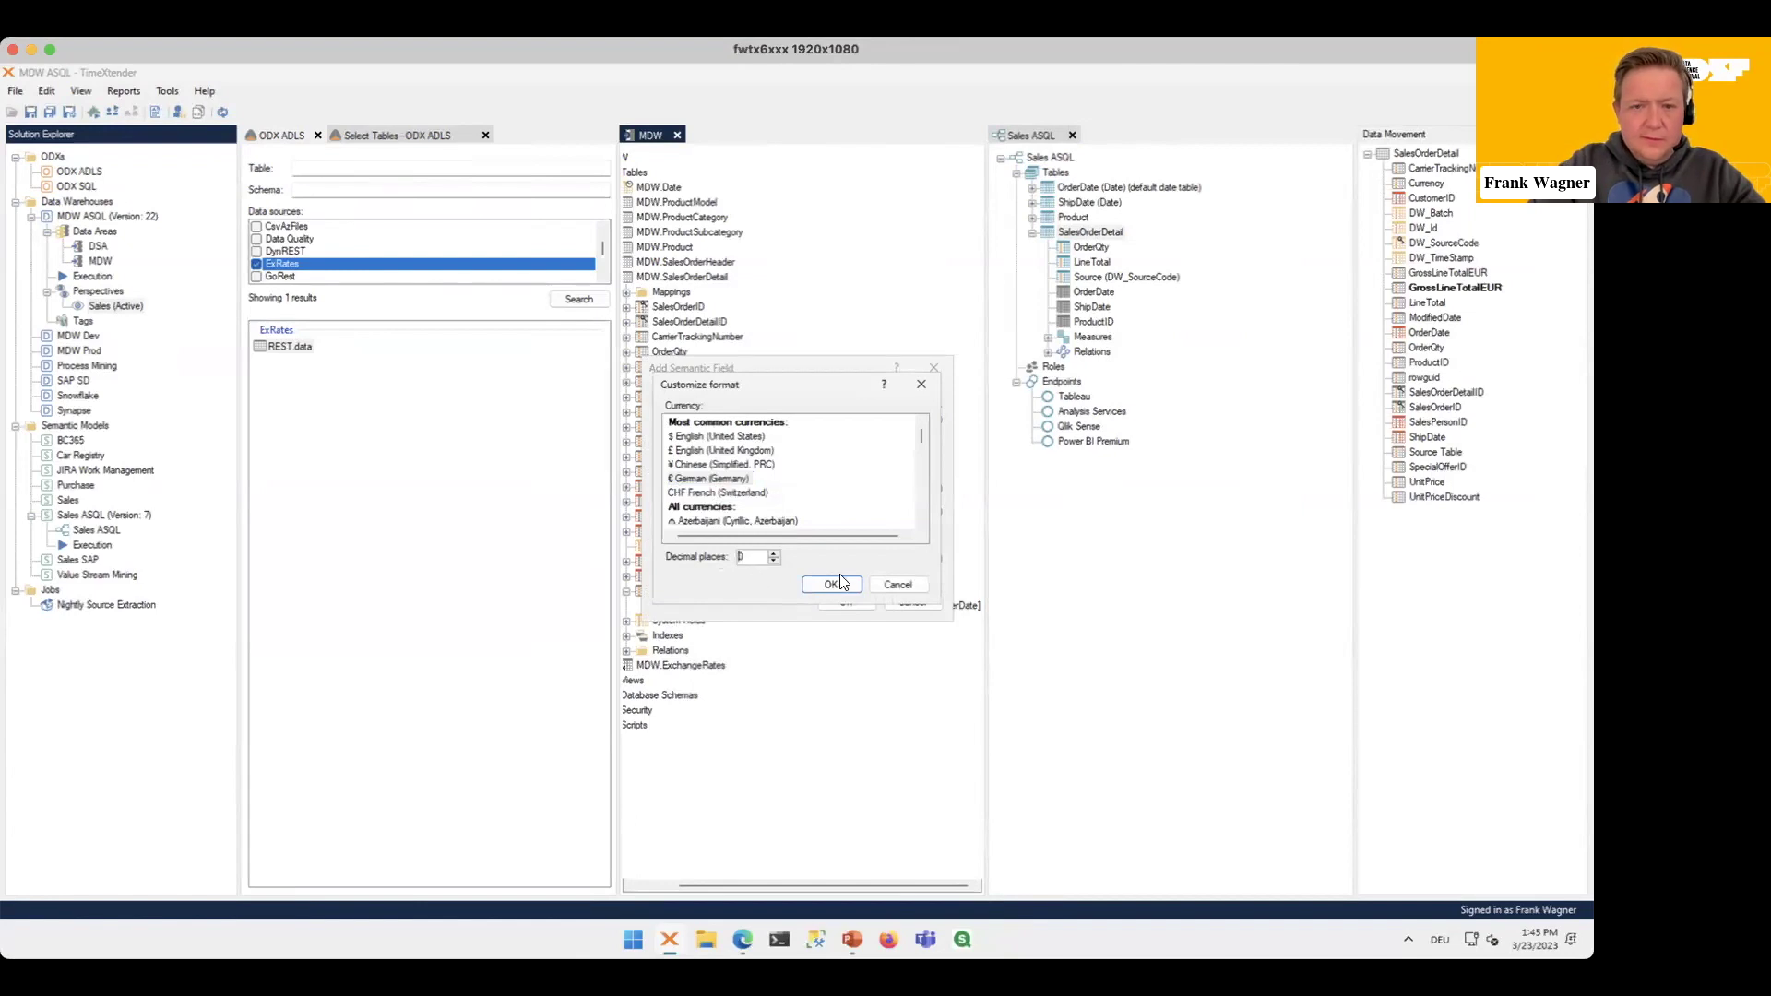
pyautogui.click(771, 539)
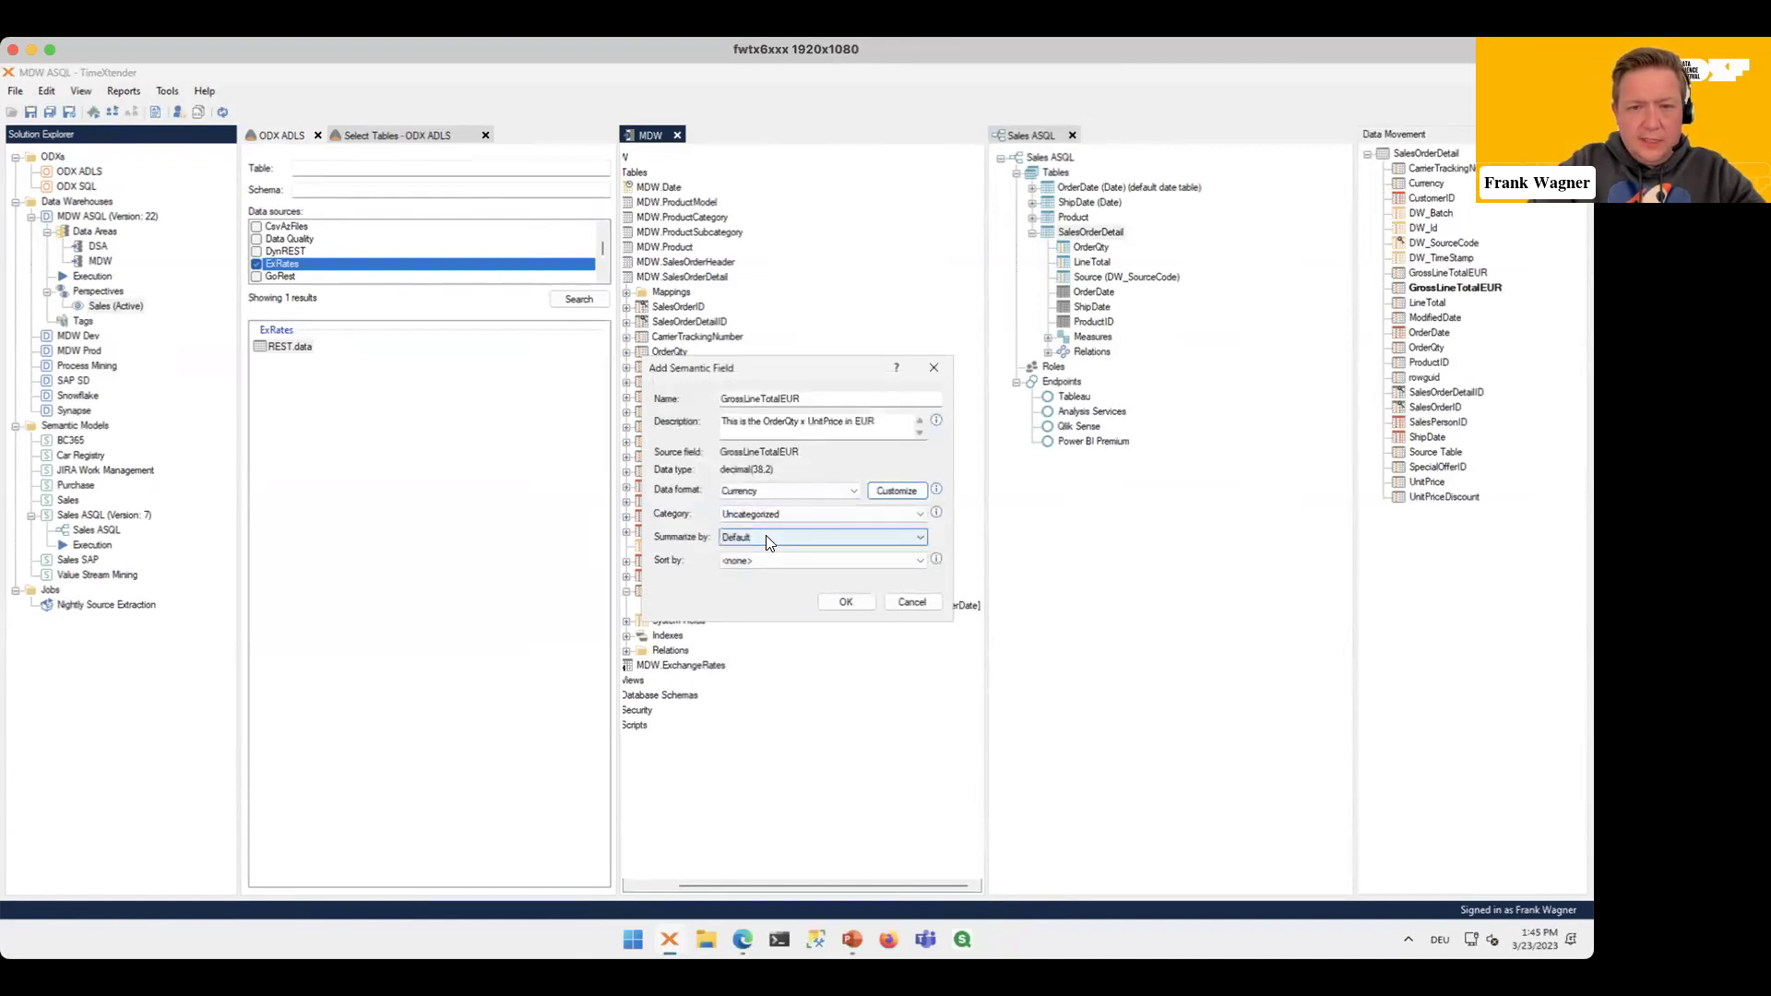
pyautogui.click(741, 575)
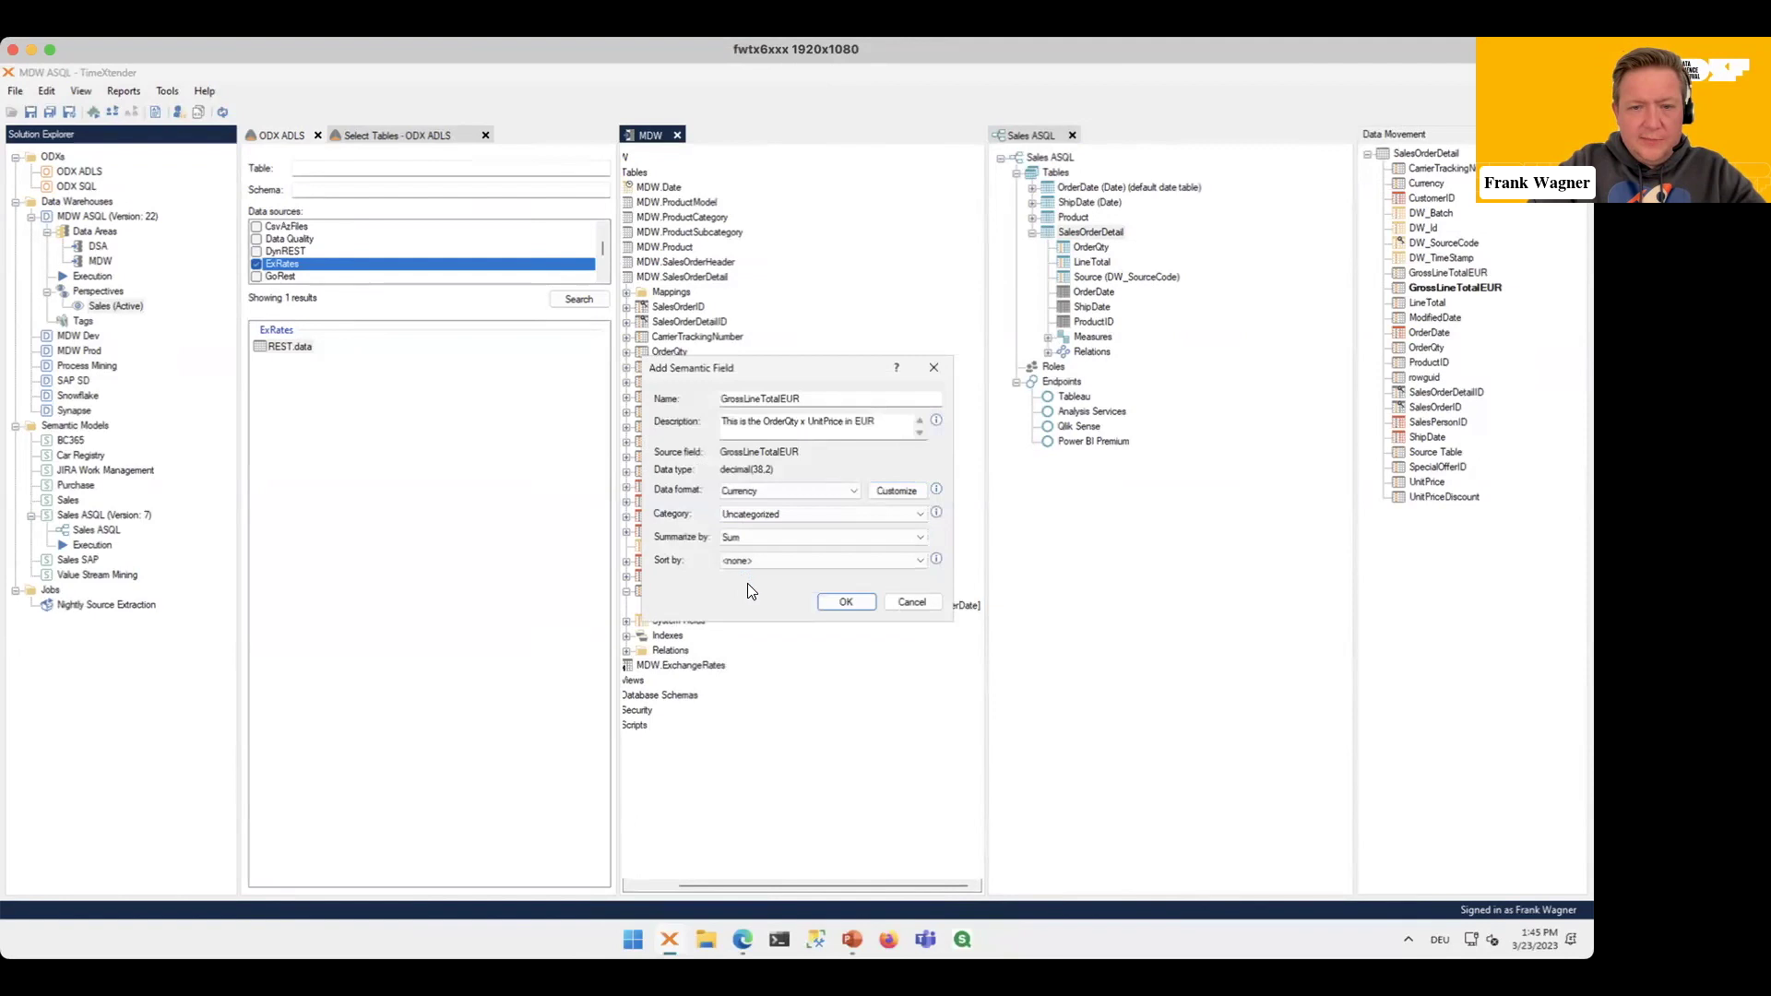
pyautogui.click(844, 602)
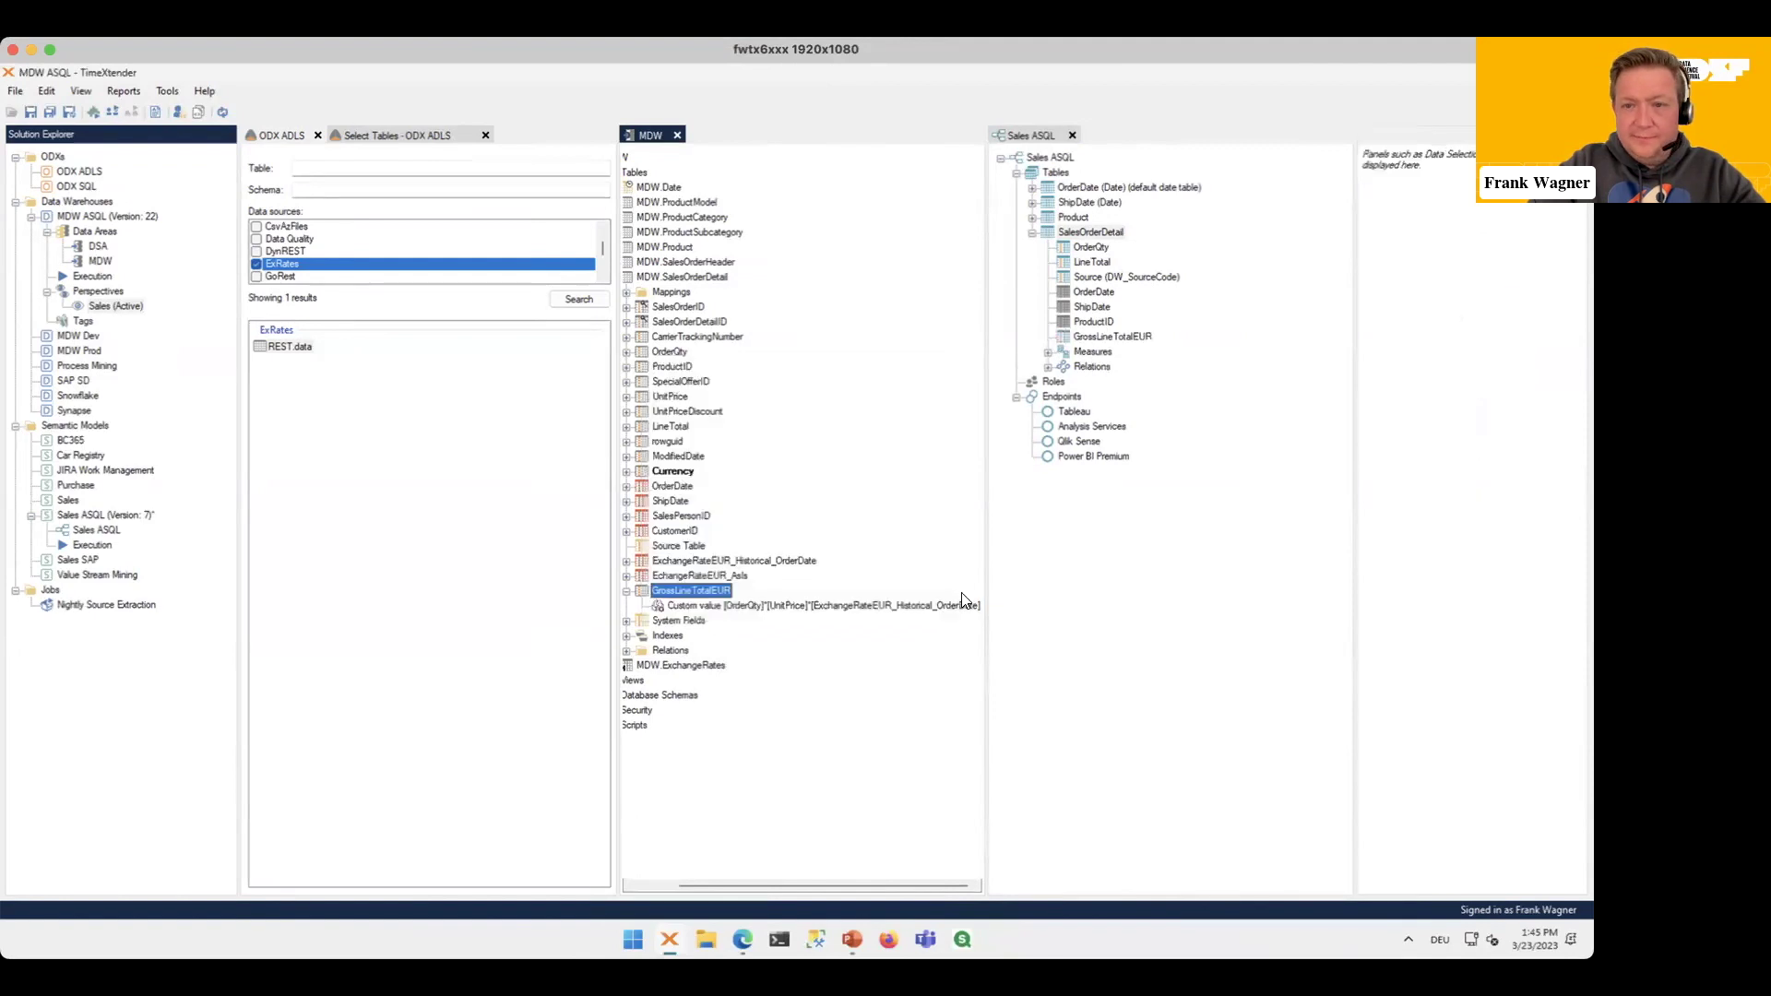
# Step: Deploy and execute the Power BI Premium endpoint, saving the Sales ASQL instance with the version note "GrossLineTotal added"
pyautogui.rightClick(1115, 467)
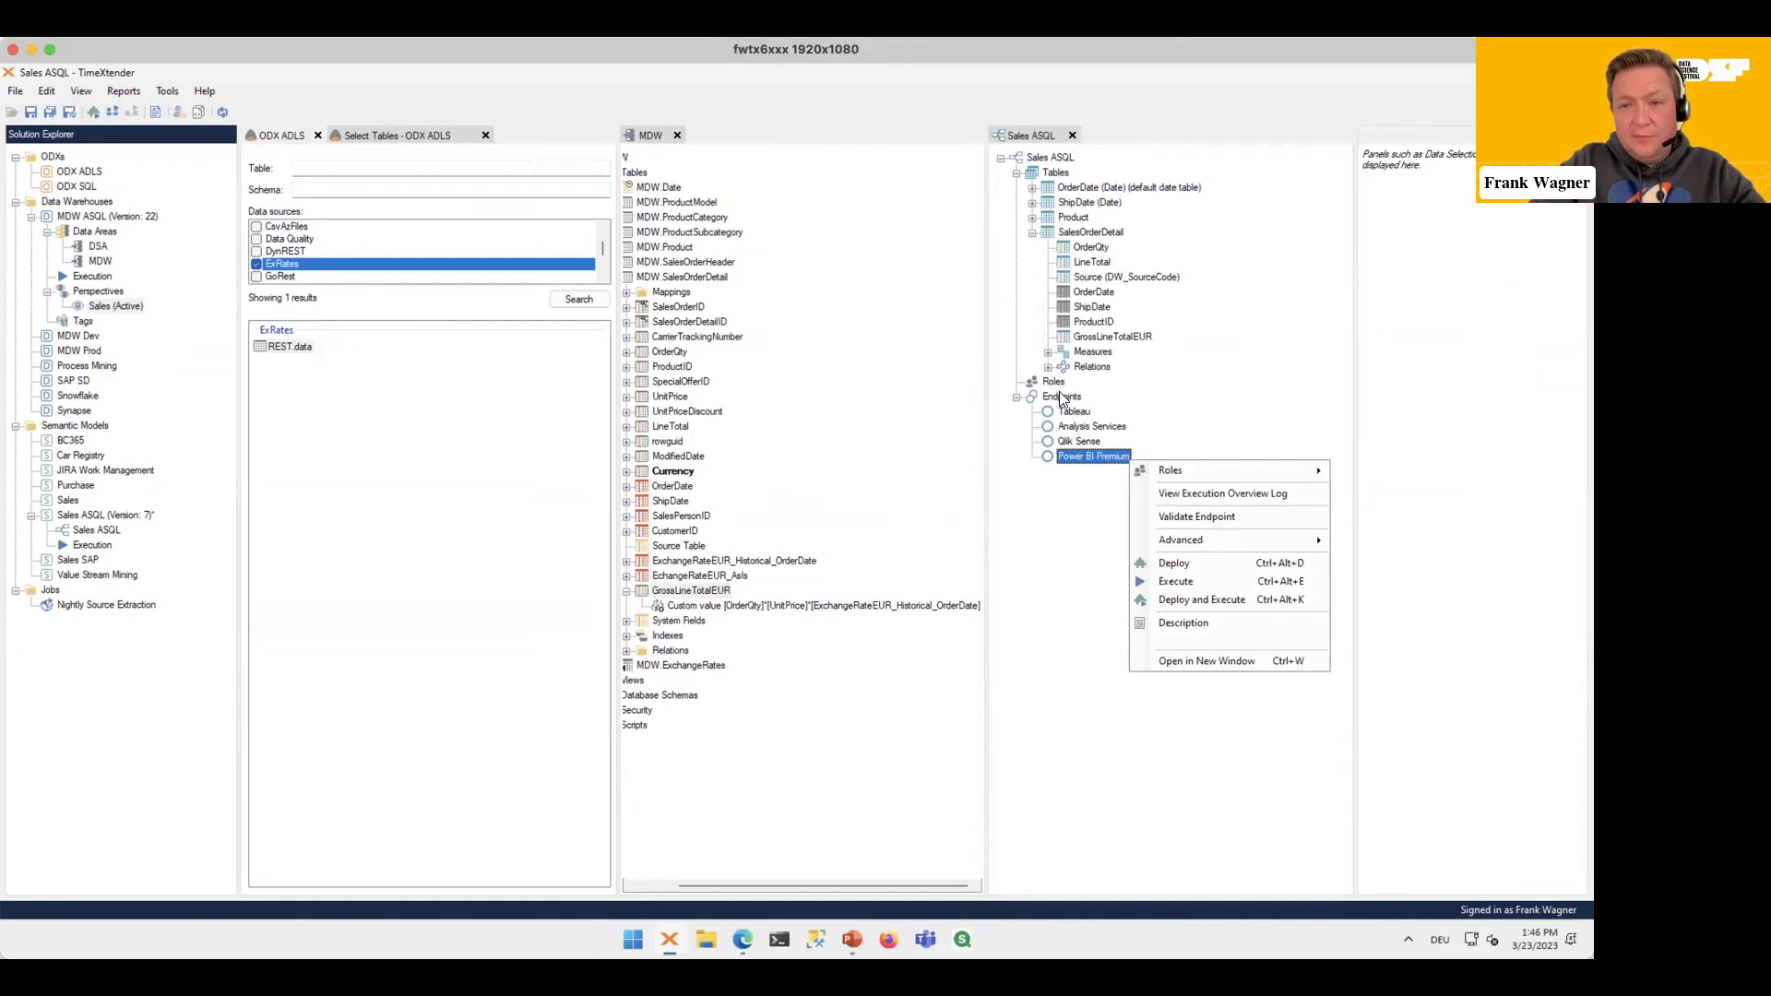
pyautogui.click(1242, 601)
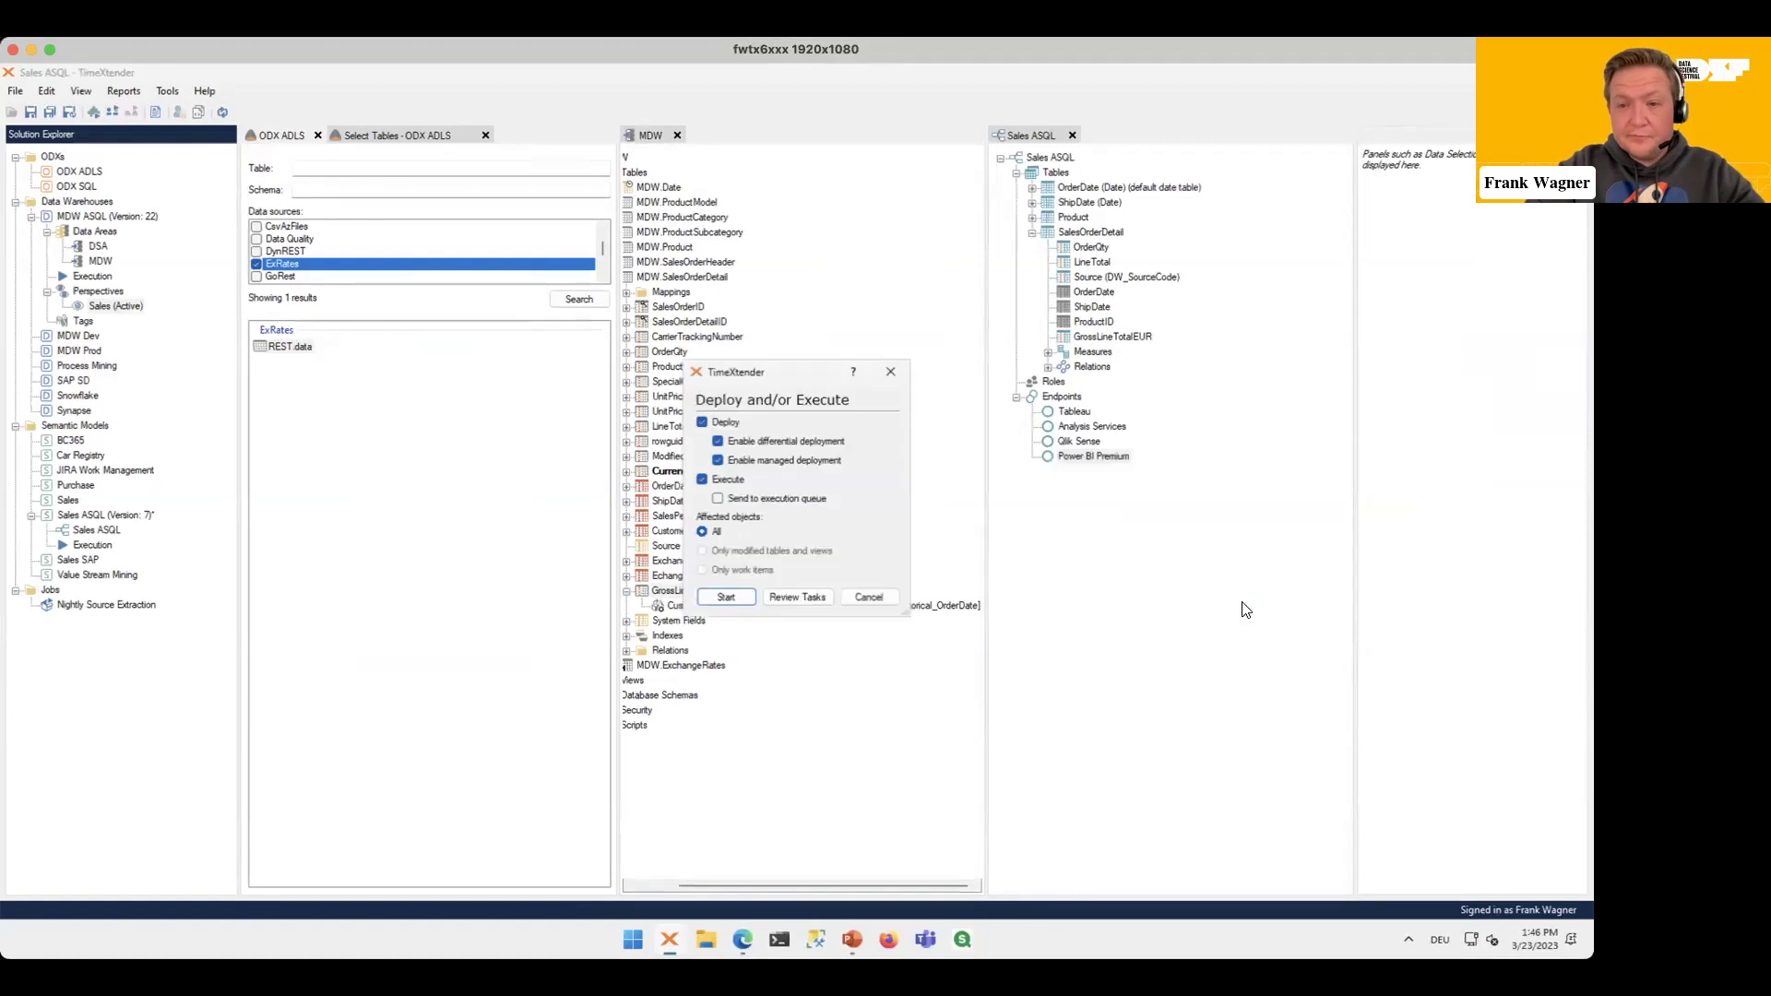
pyautogui.click(724, 598)
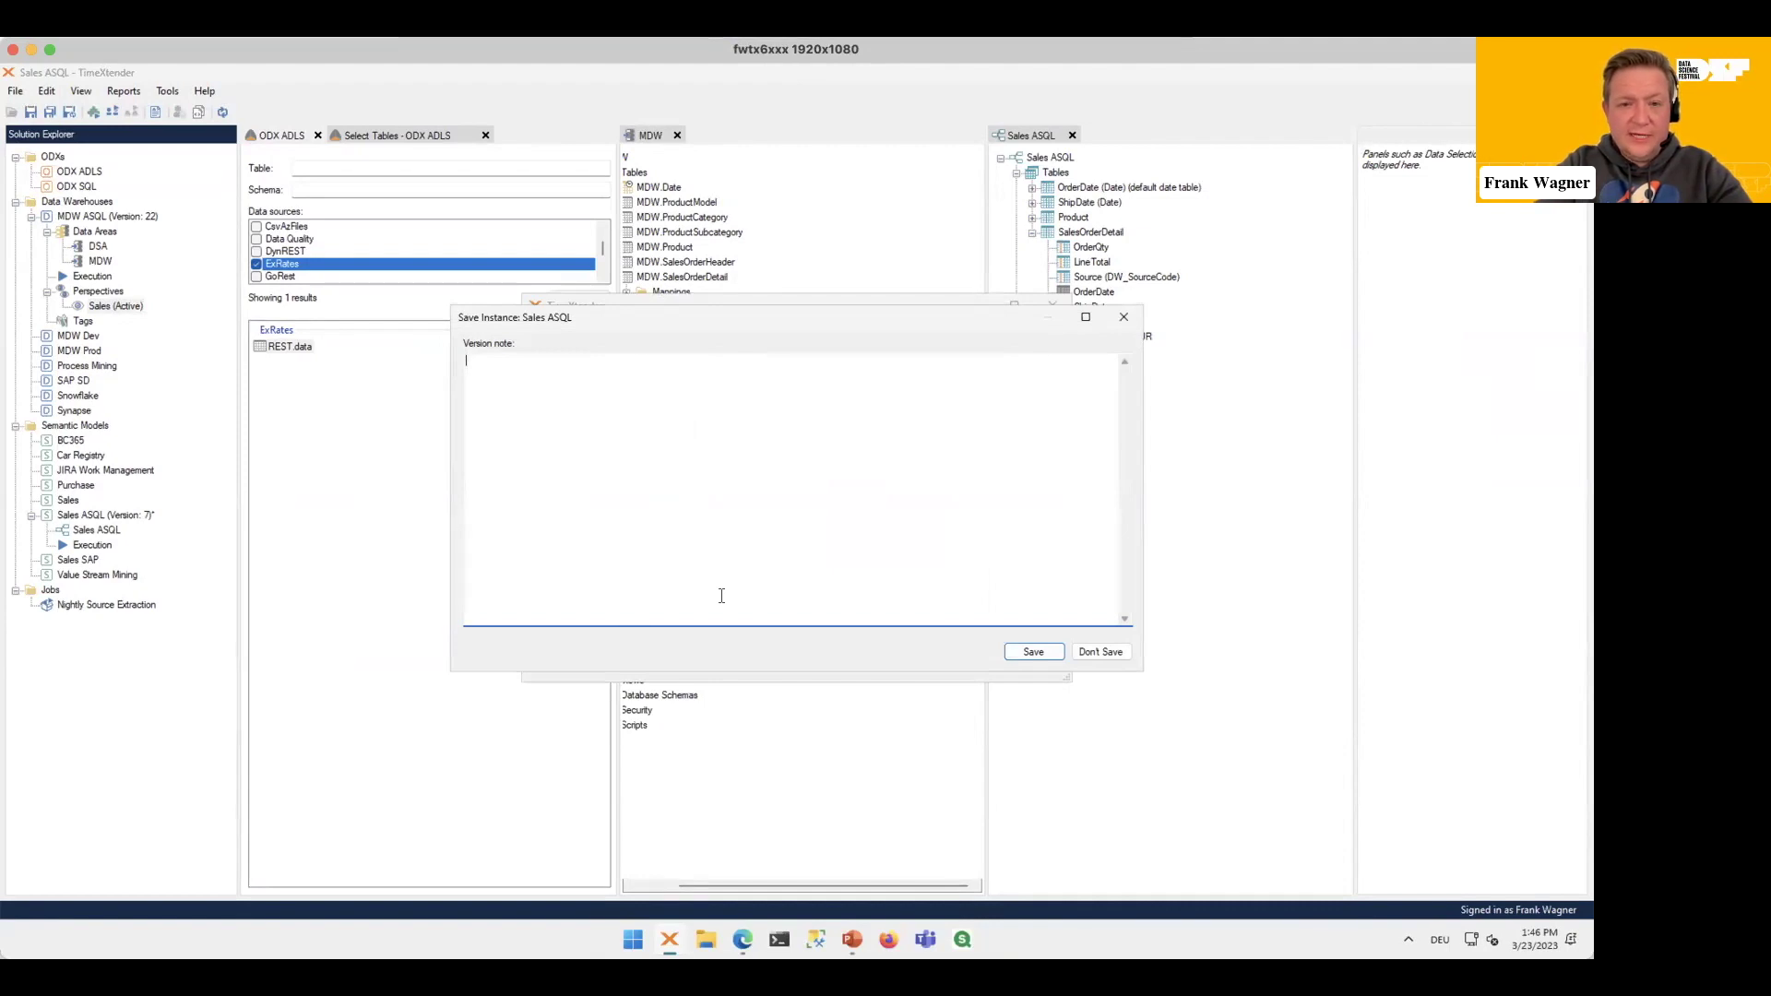
pyautogui.write('GrossLineTotal added')
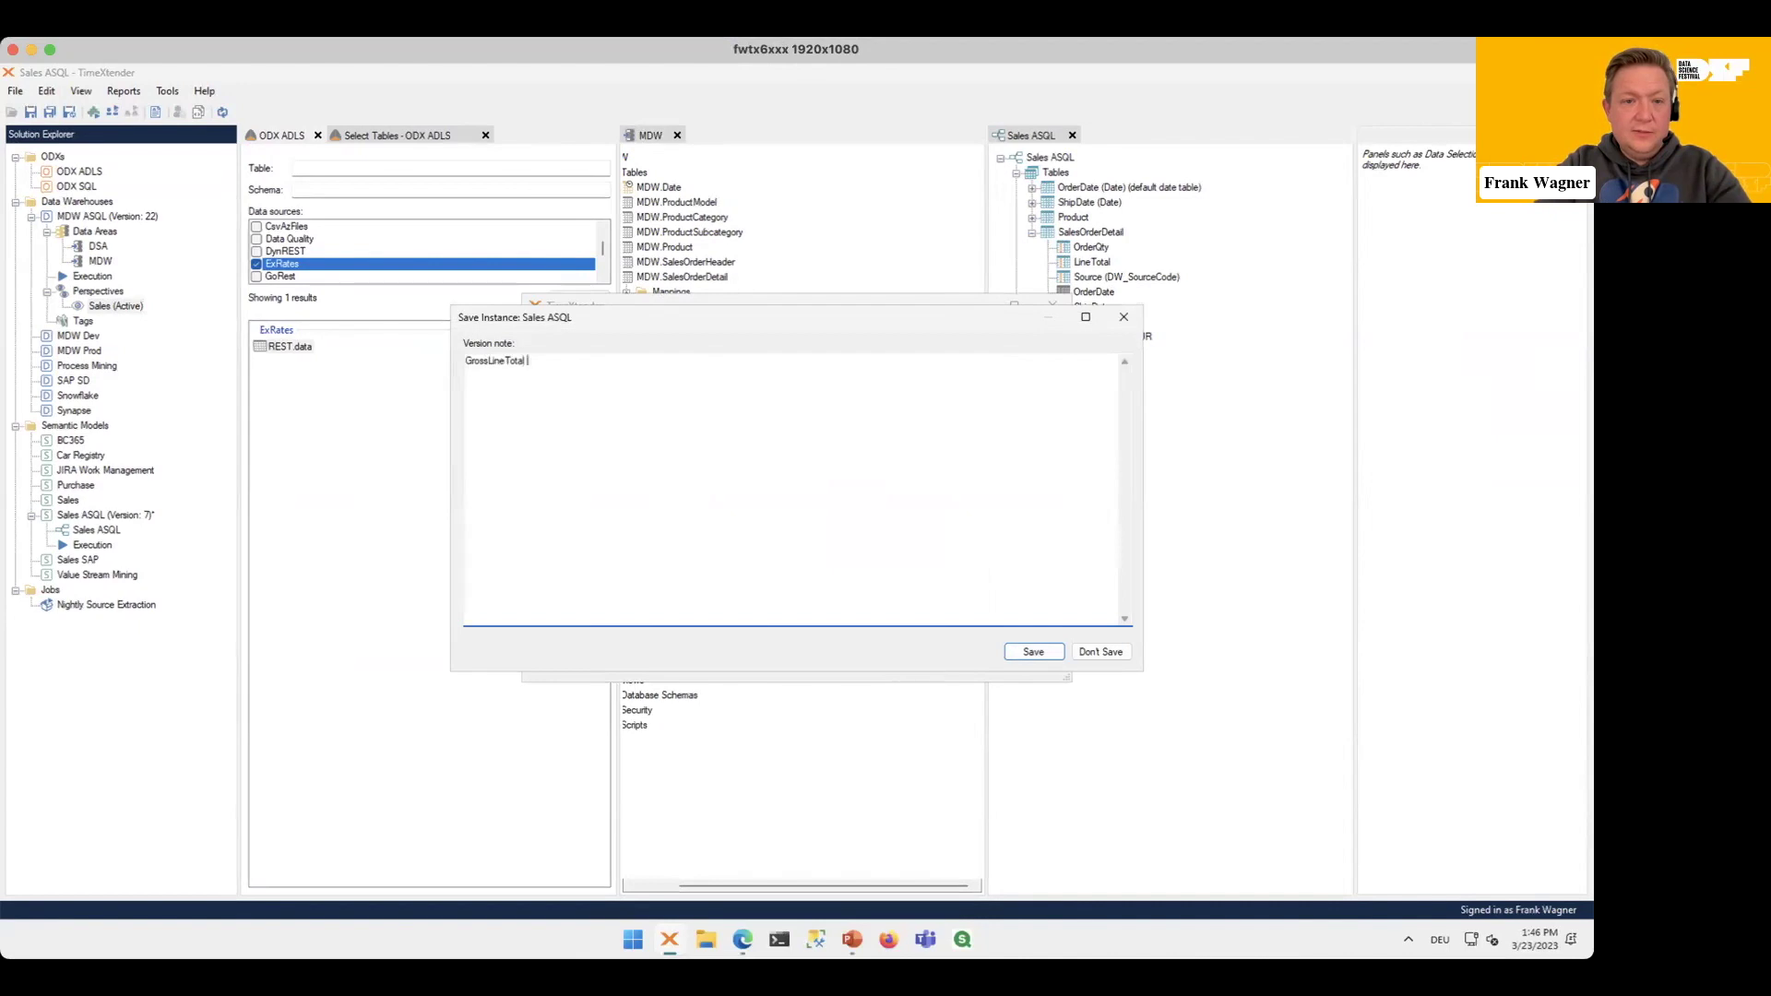
pyautogui.click(1054, 655)
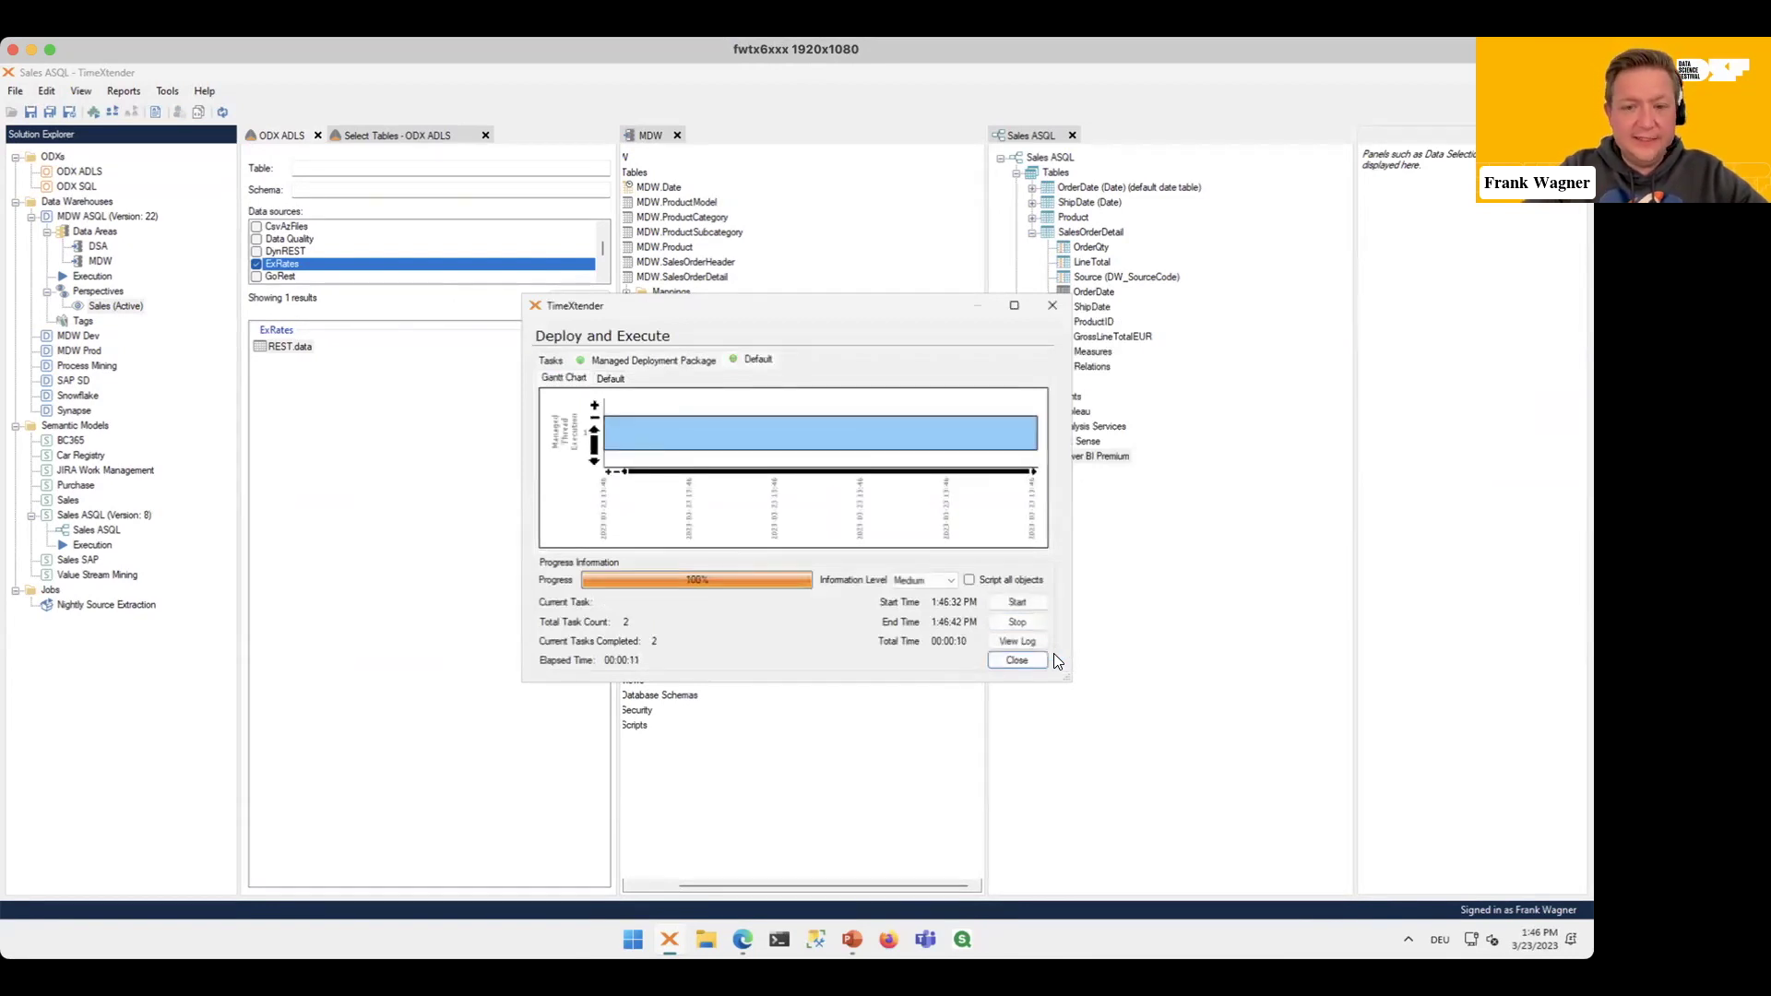
pyautogui.click(1020, 660)
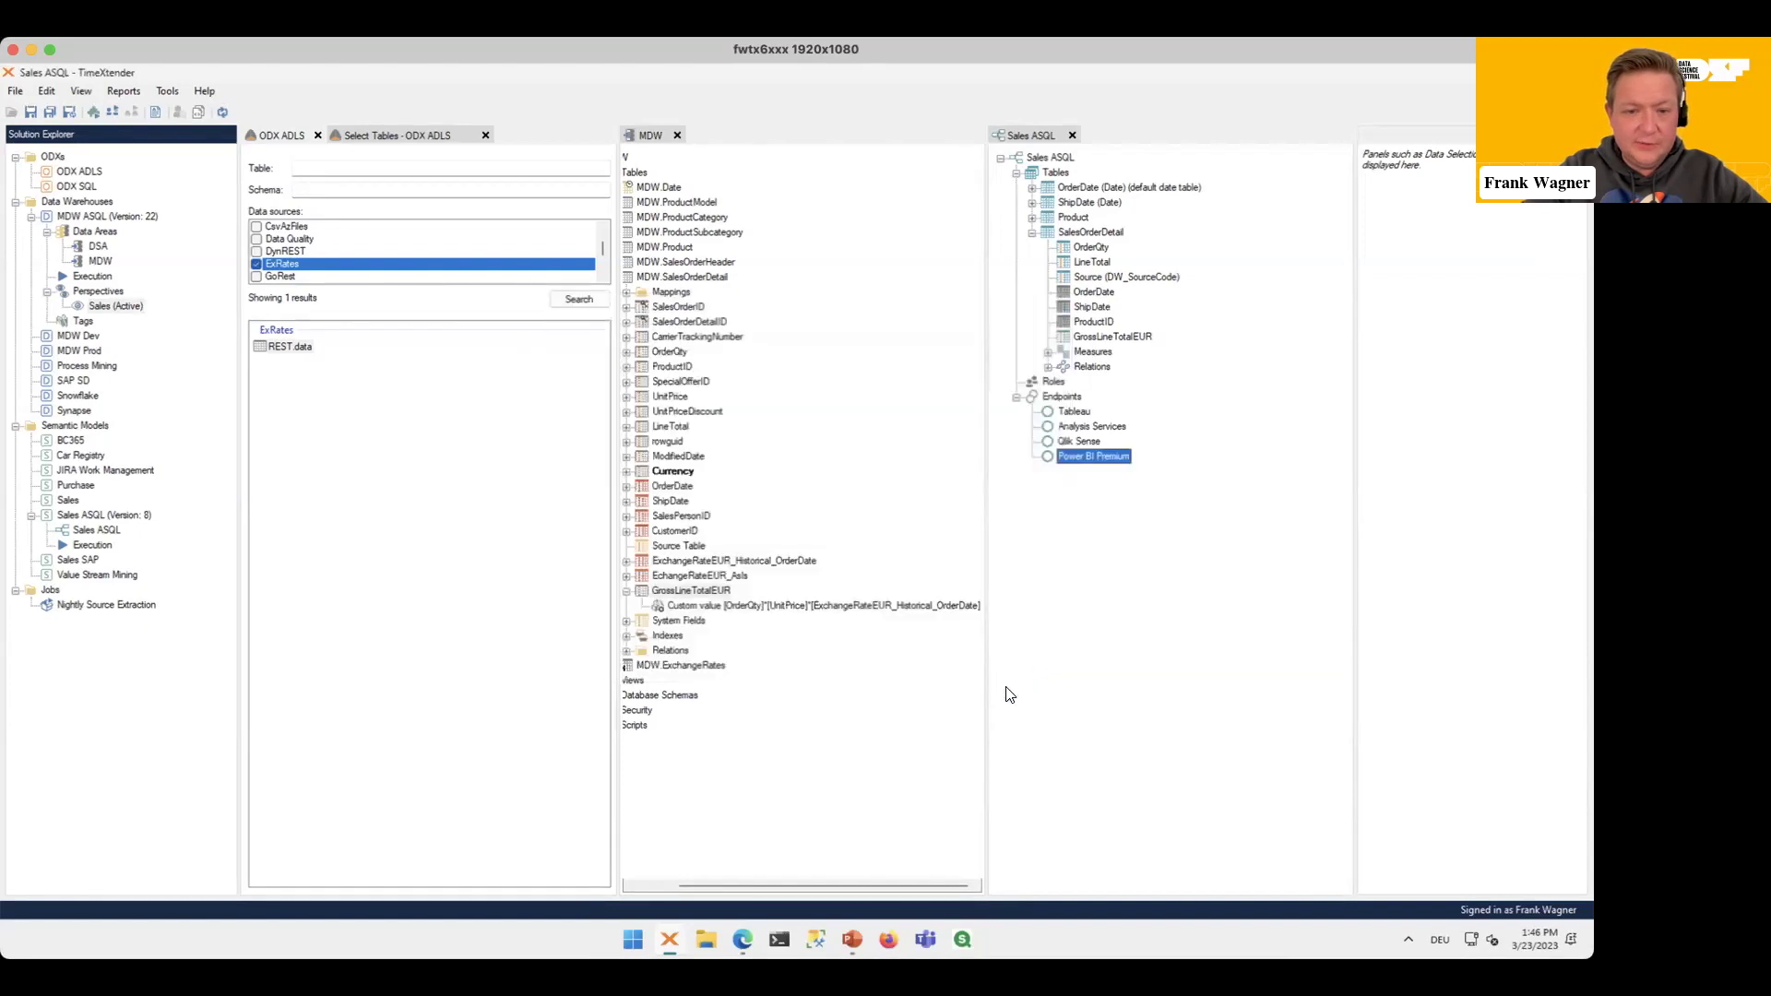
# Step: Switch to the TX Demo Sales ASQL report in Power BI and refresh its visuals
pyautogui.click(743, 939)
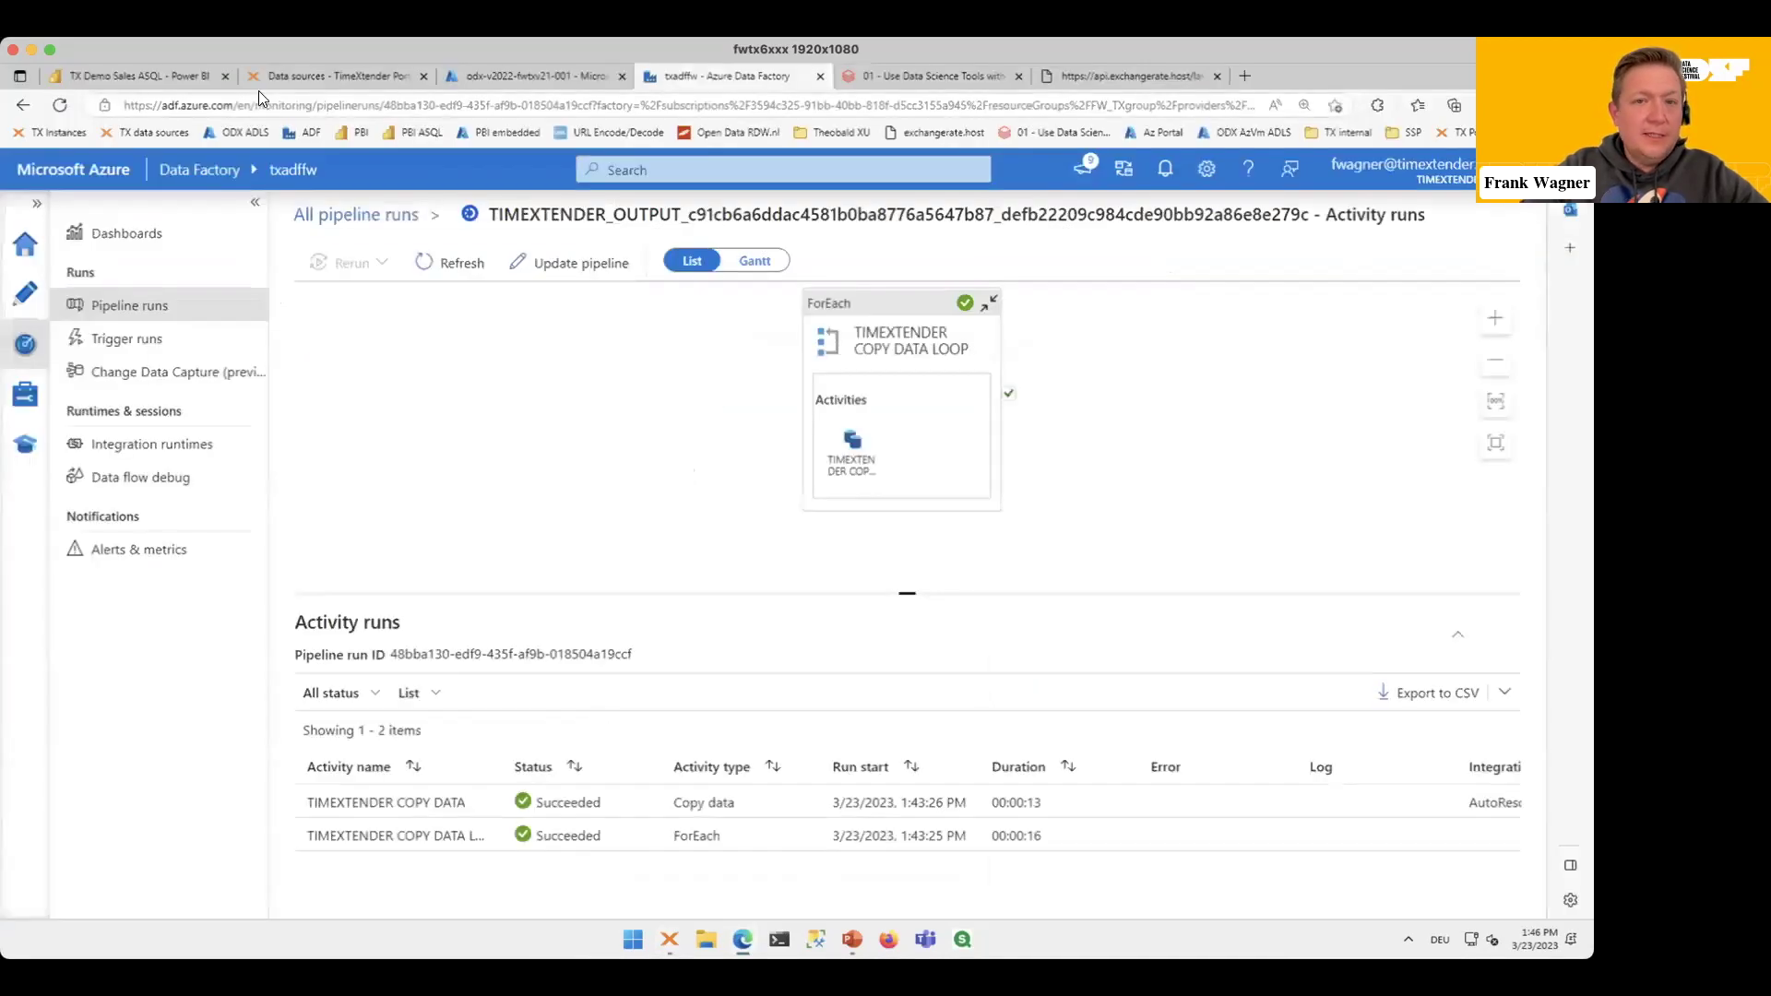
pyautogui.click(195, 89)
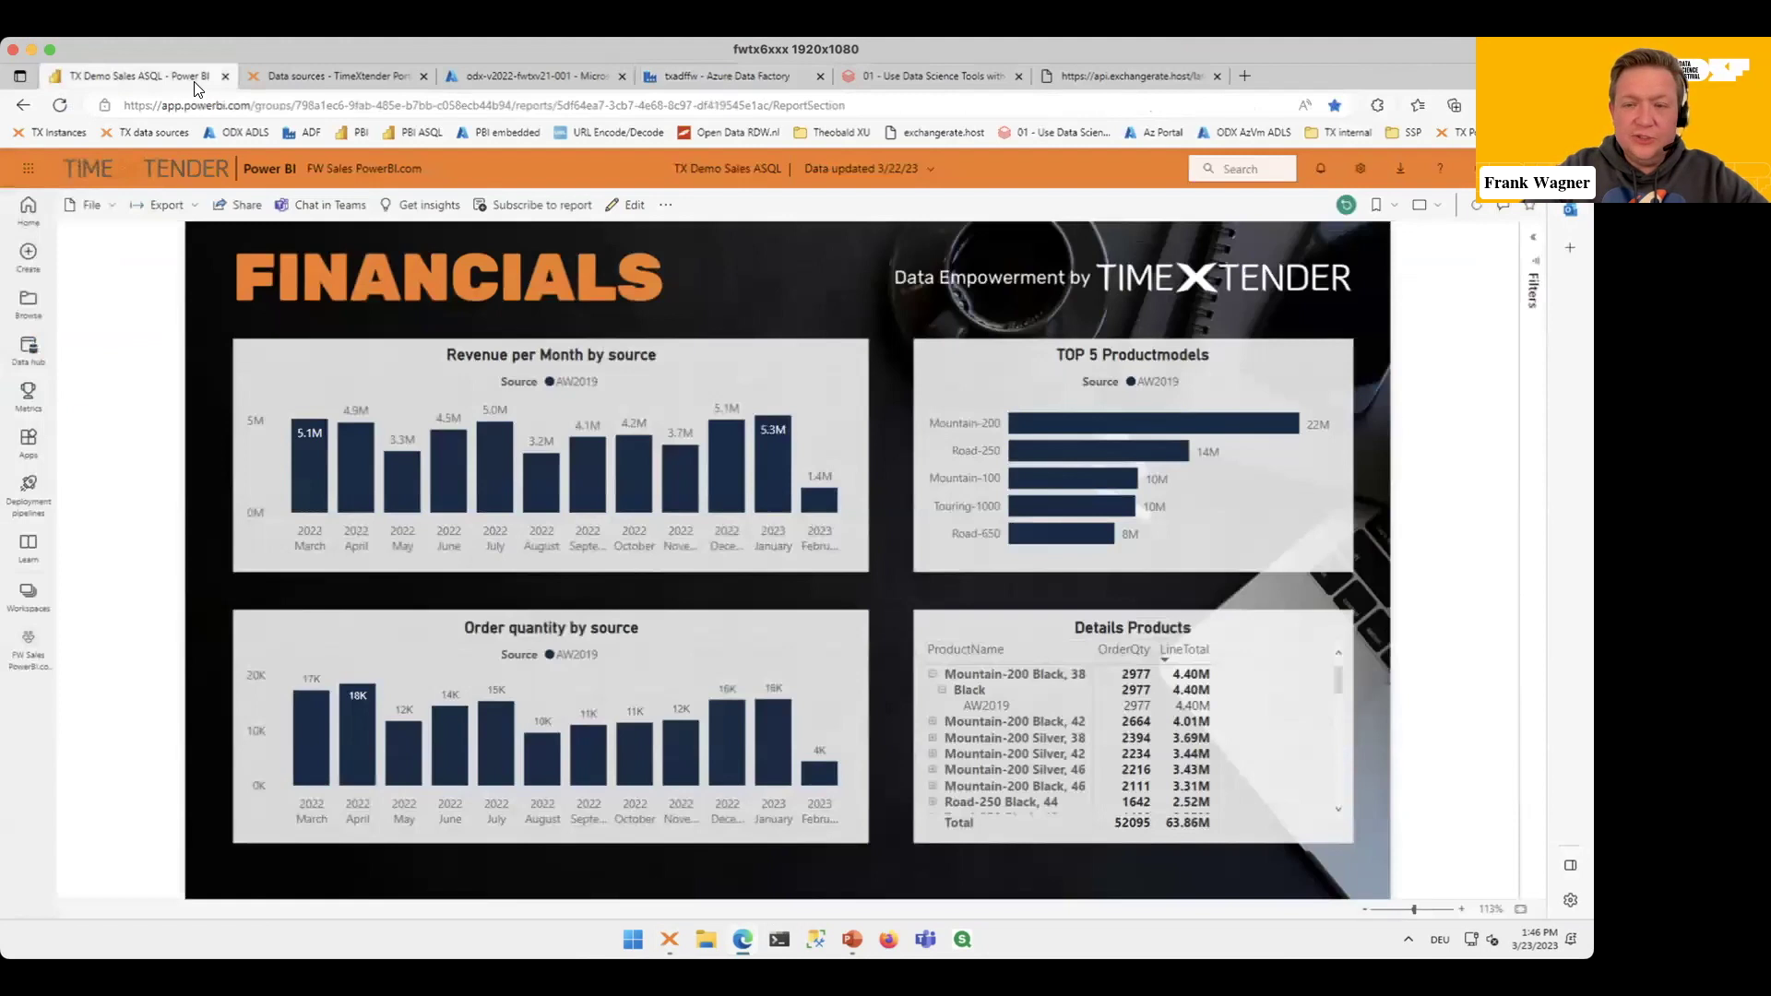
pyautogui.click(1474, 212)
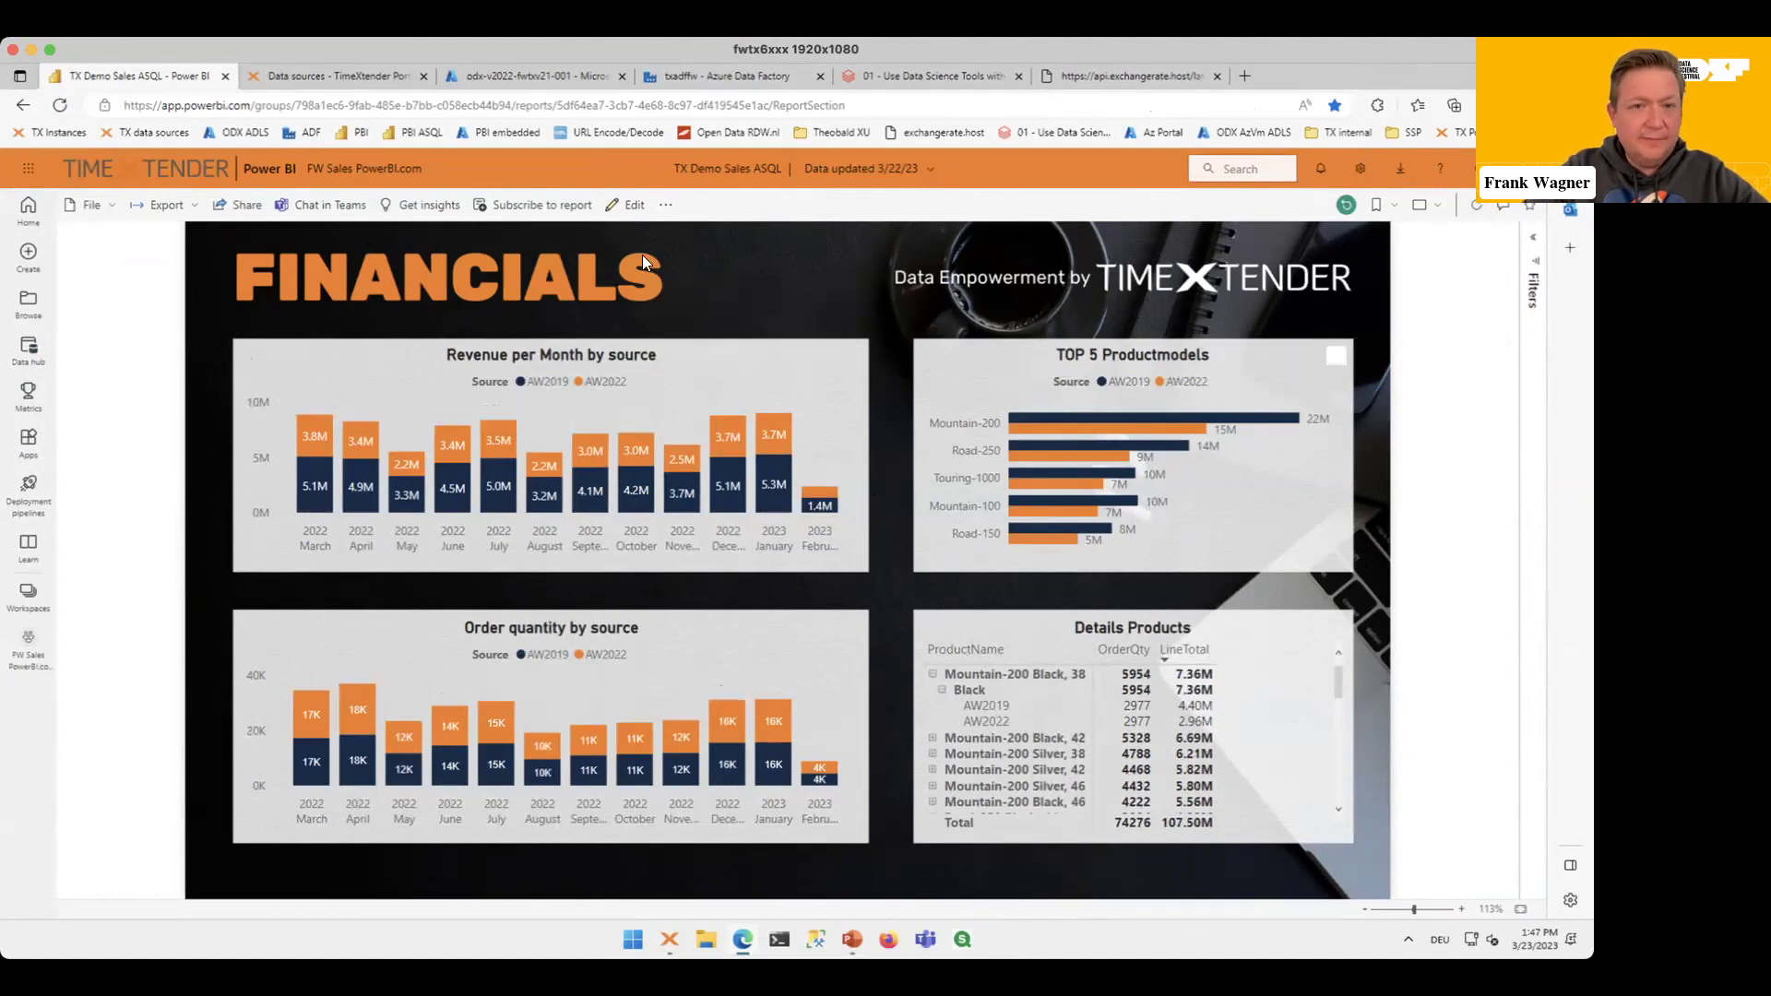
# Step: Put the report in edit mode and add SalesOrderDetail's GrossLineTotalEUR field to the Details Products table
pyautogui.click(630, 212)
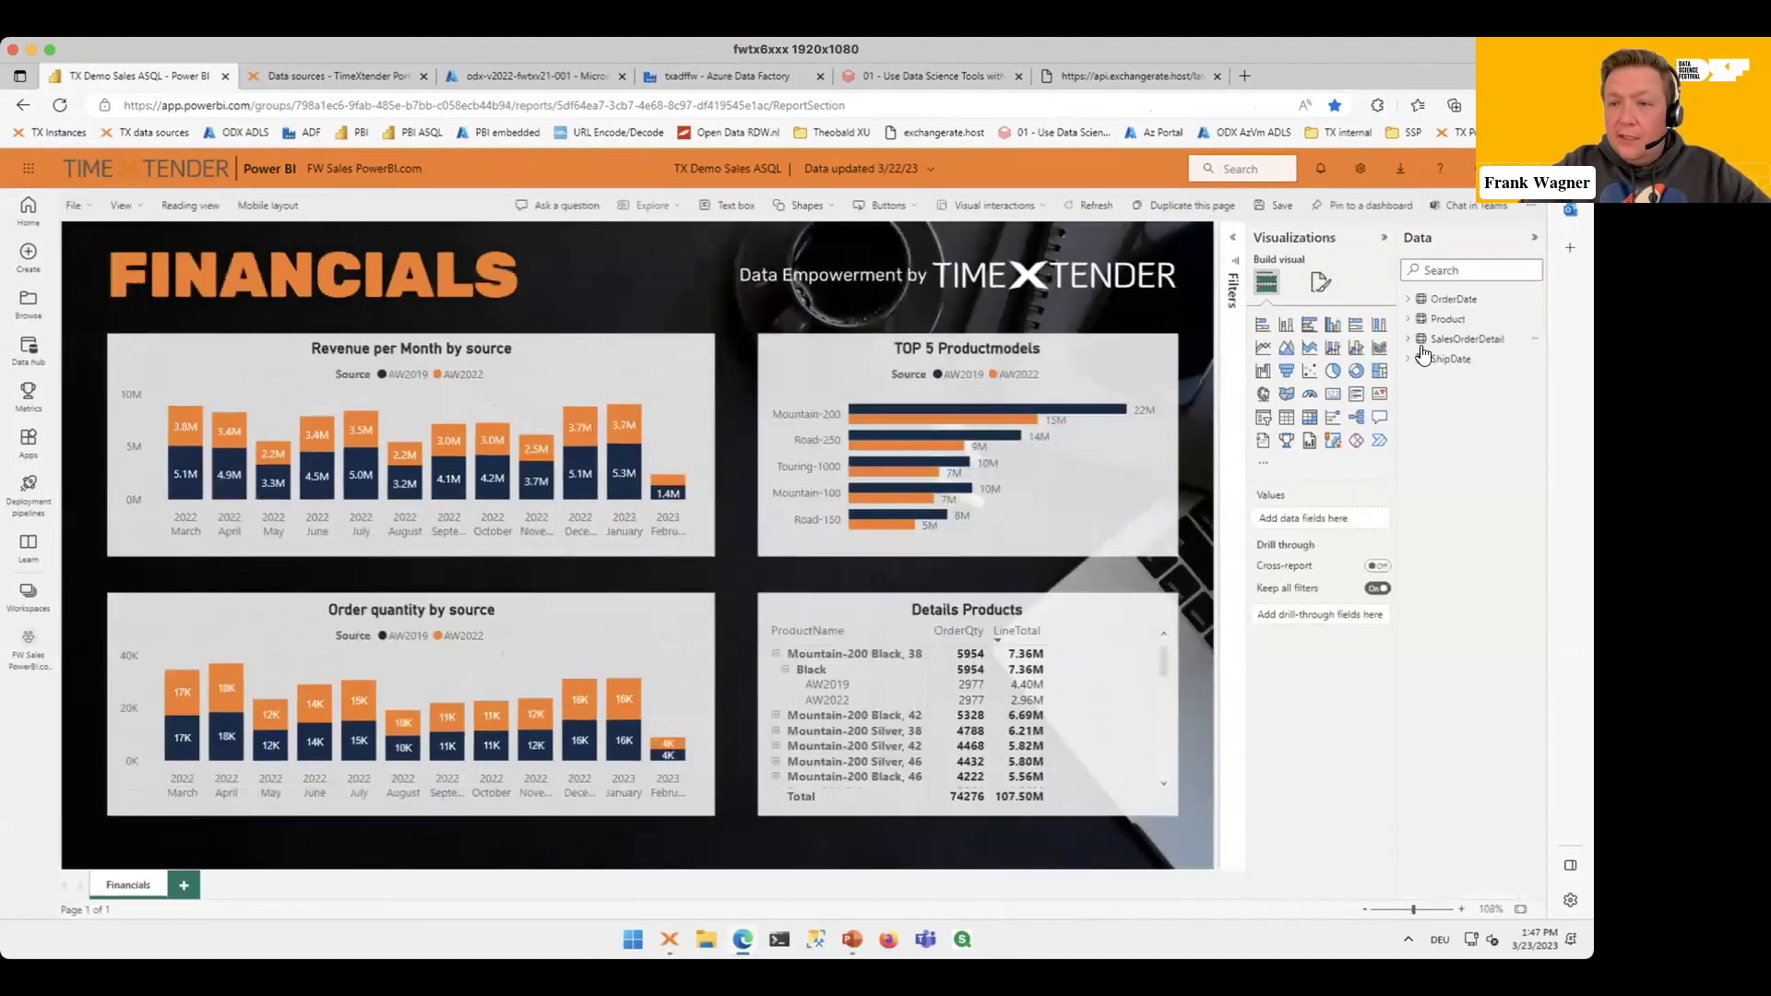
pyautogui.click(1408, 341)
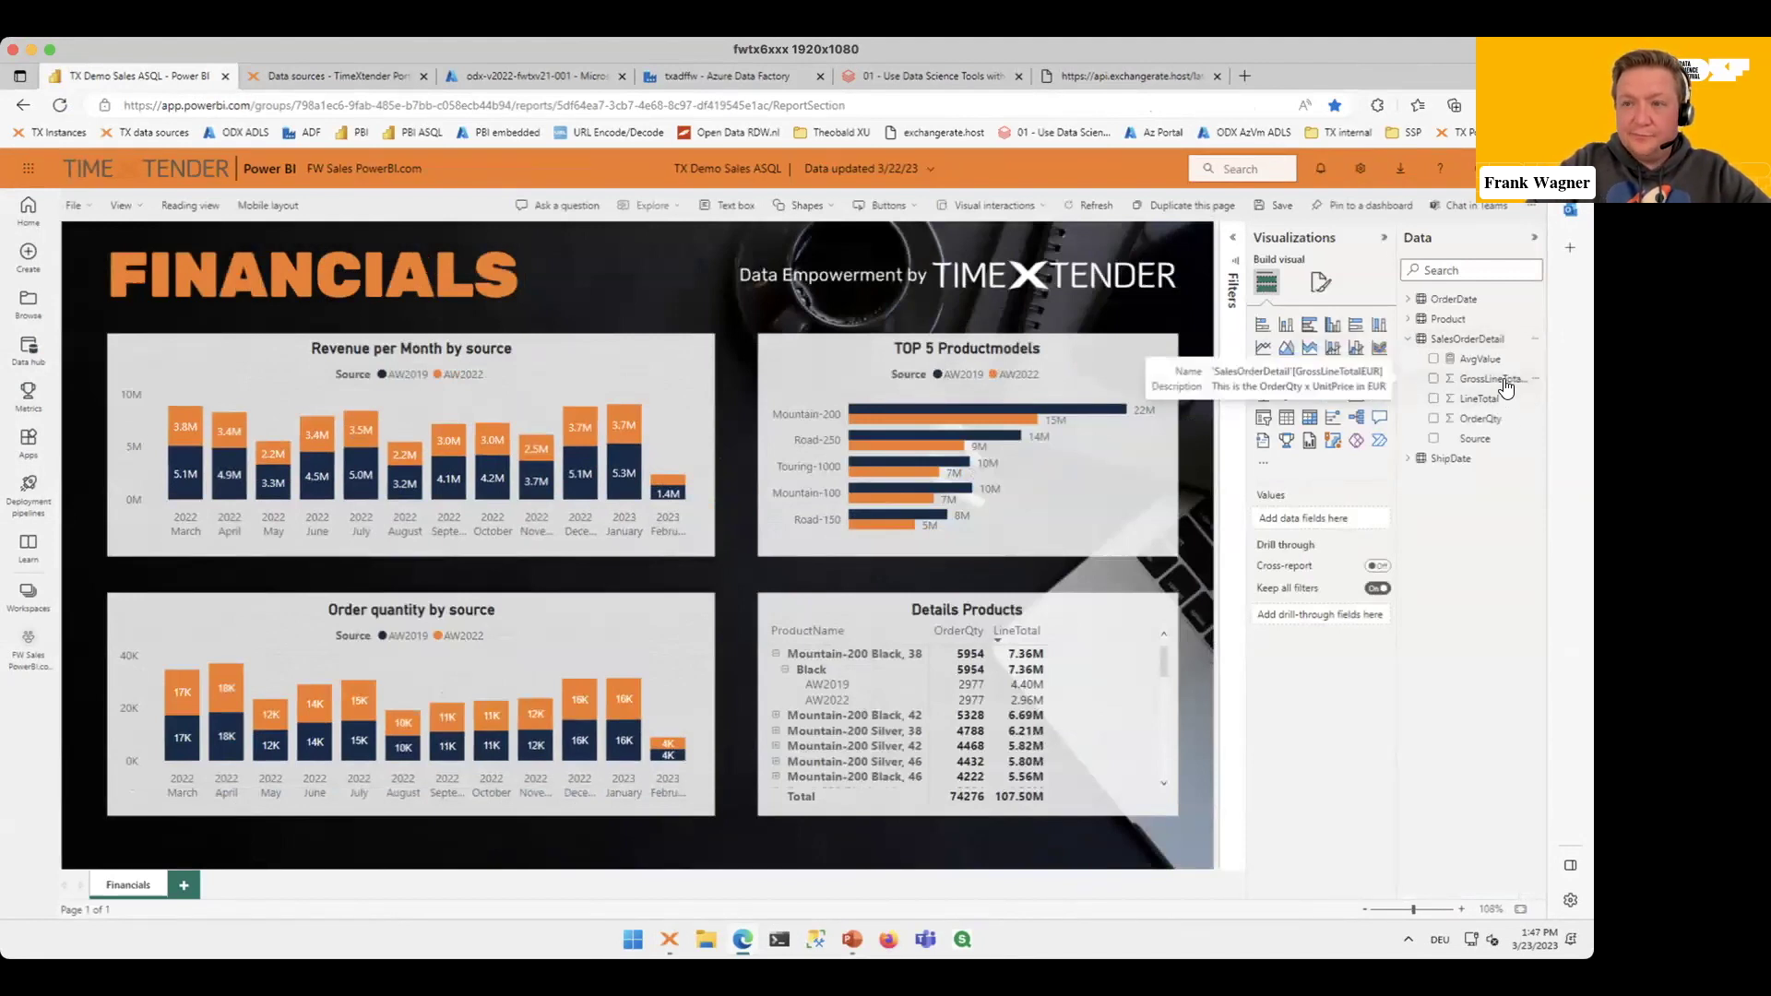
pyautogui.moveTo(1505, 388); pyautogui.dragTo(1076, 722)
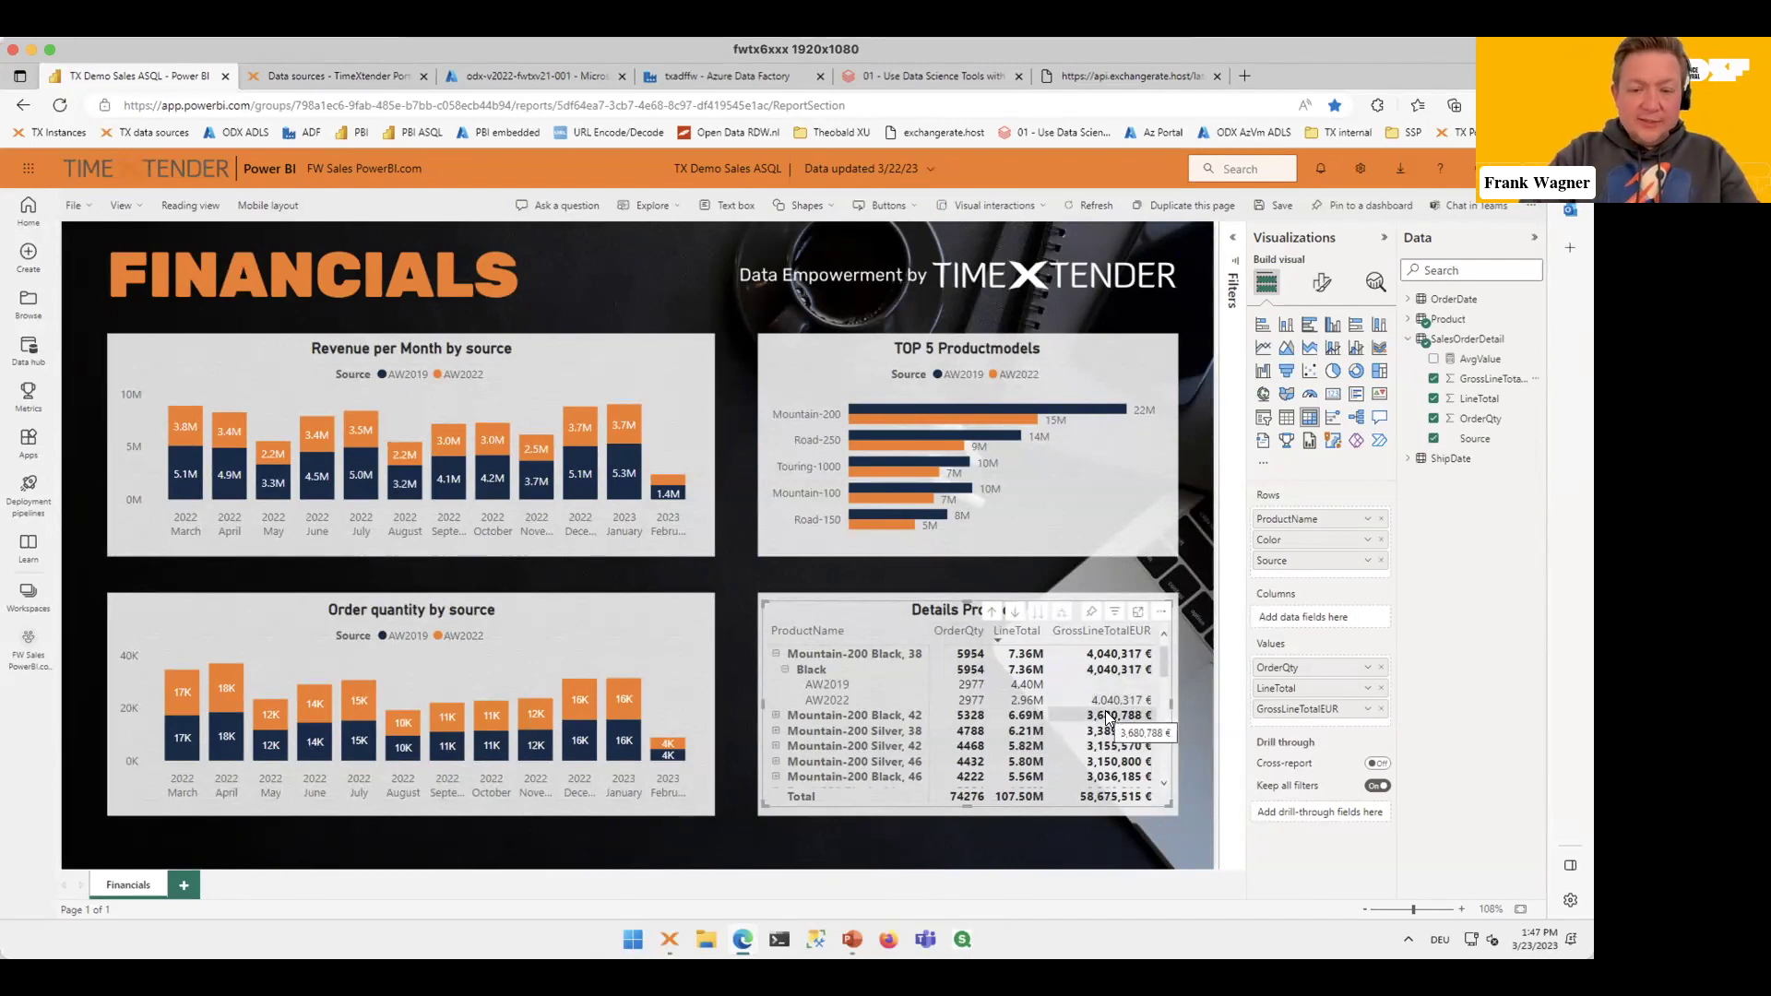
# Step: Return to TimeXtender and bring up the available actions for the GrossLineTotalEUR field of the Sales ASQL SalesOrderDetail table
pyautogui.moveTo(670, 939)
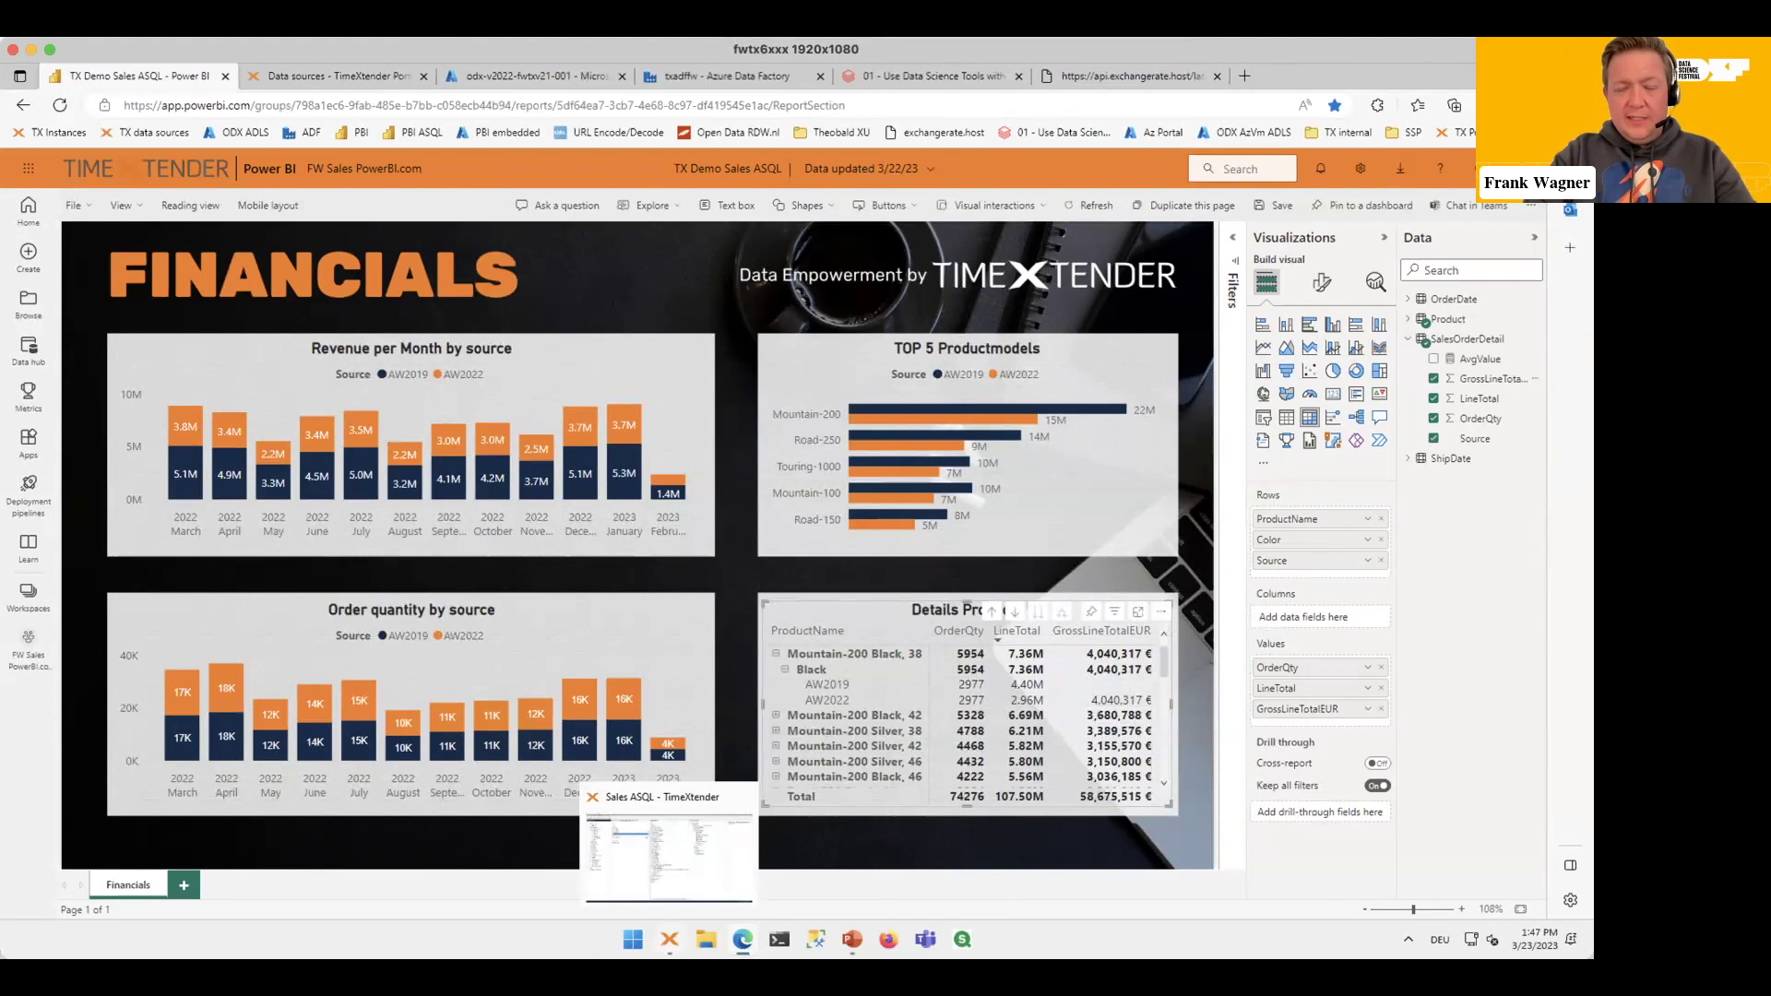
pyautogui.click(669, 853)
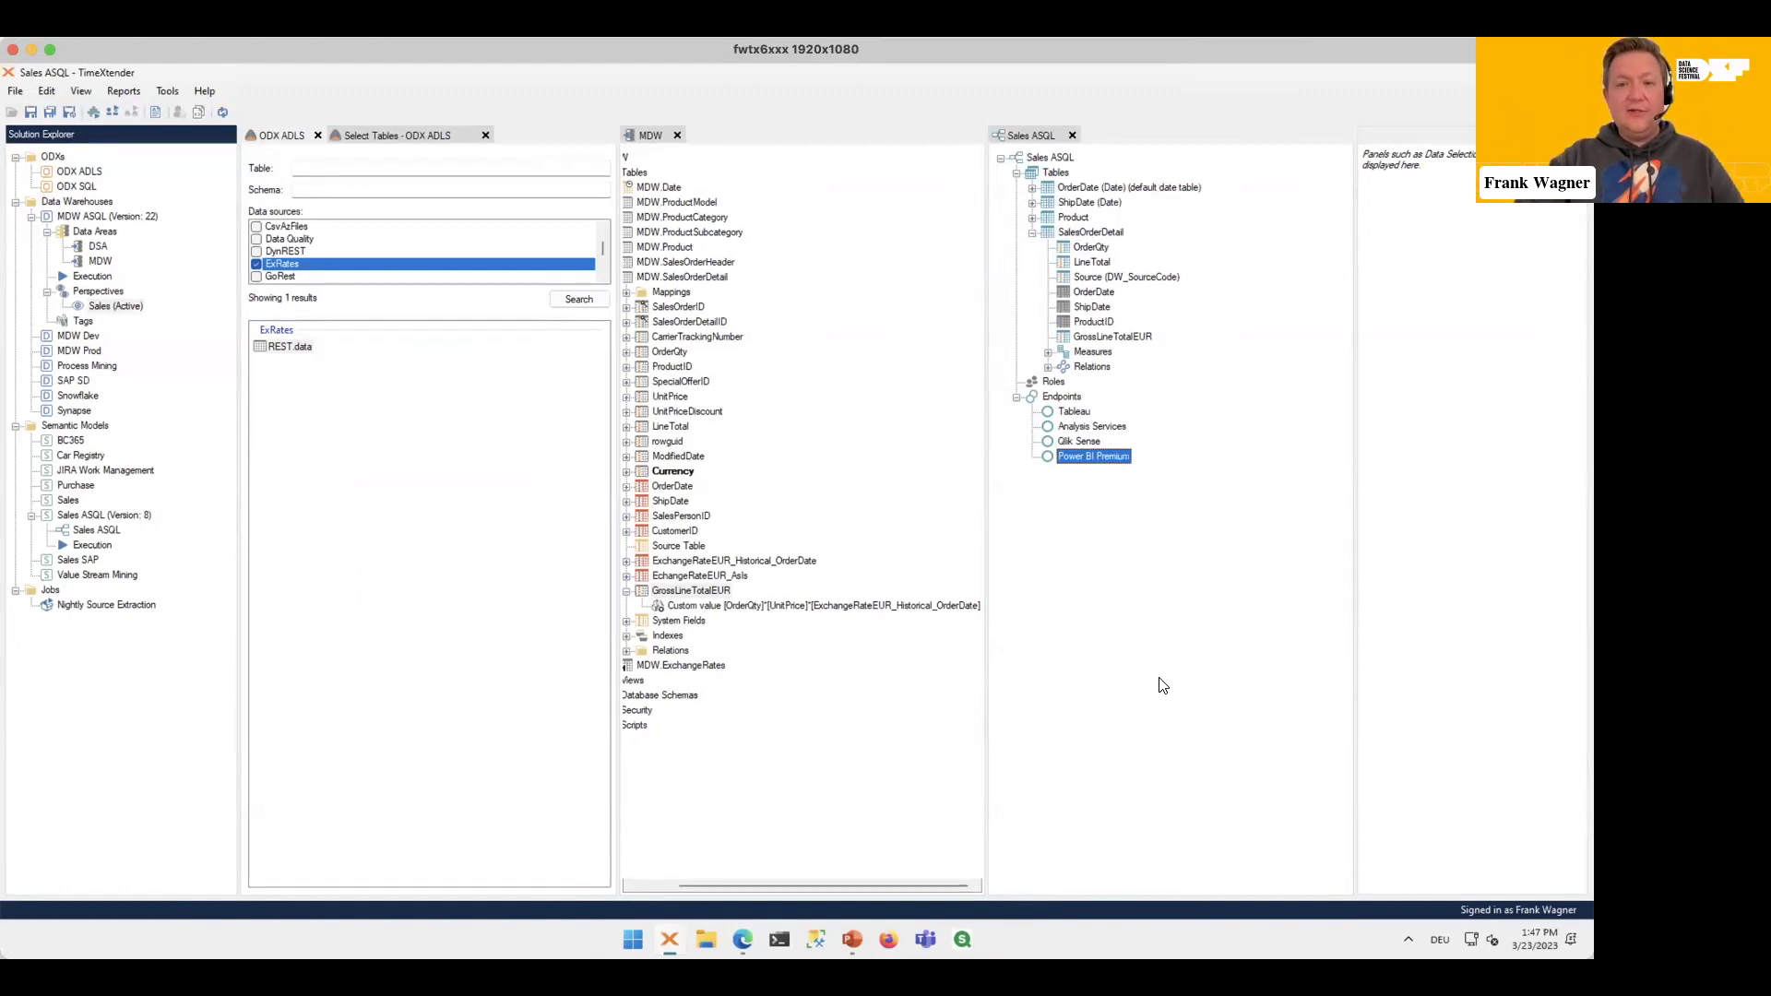
pyautogui.rightClick(1144, 337)
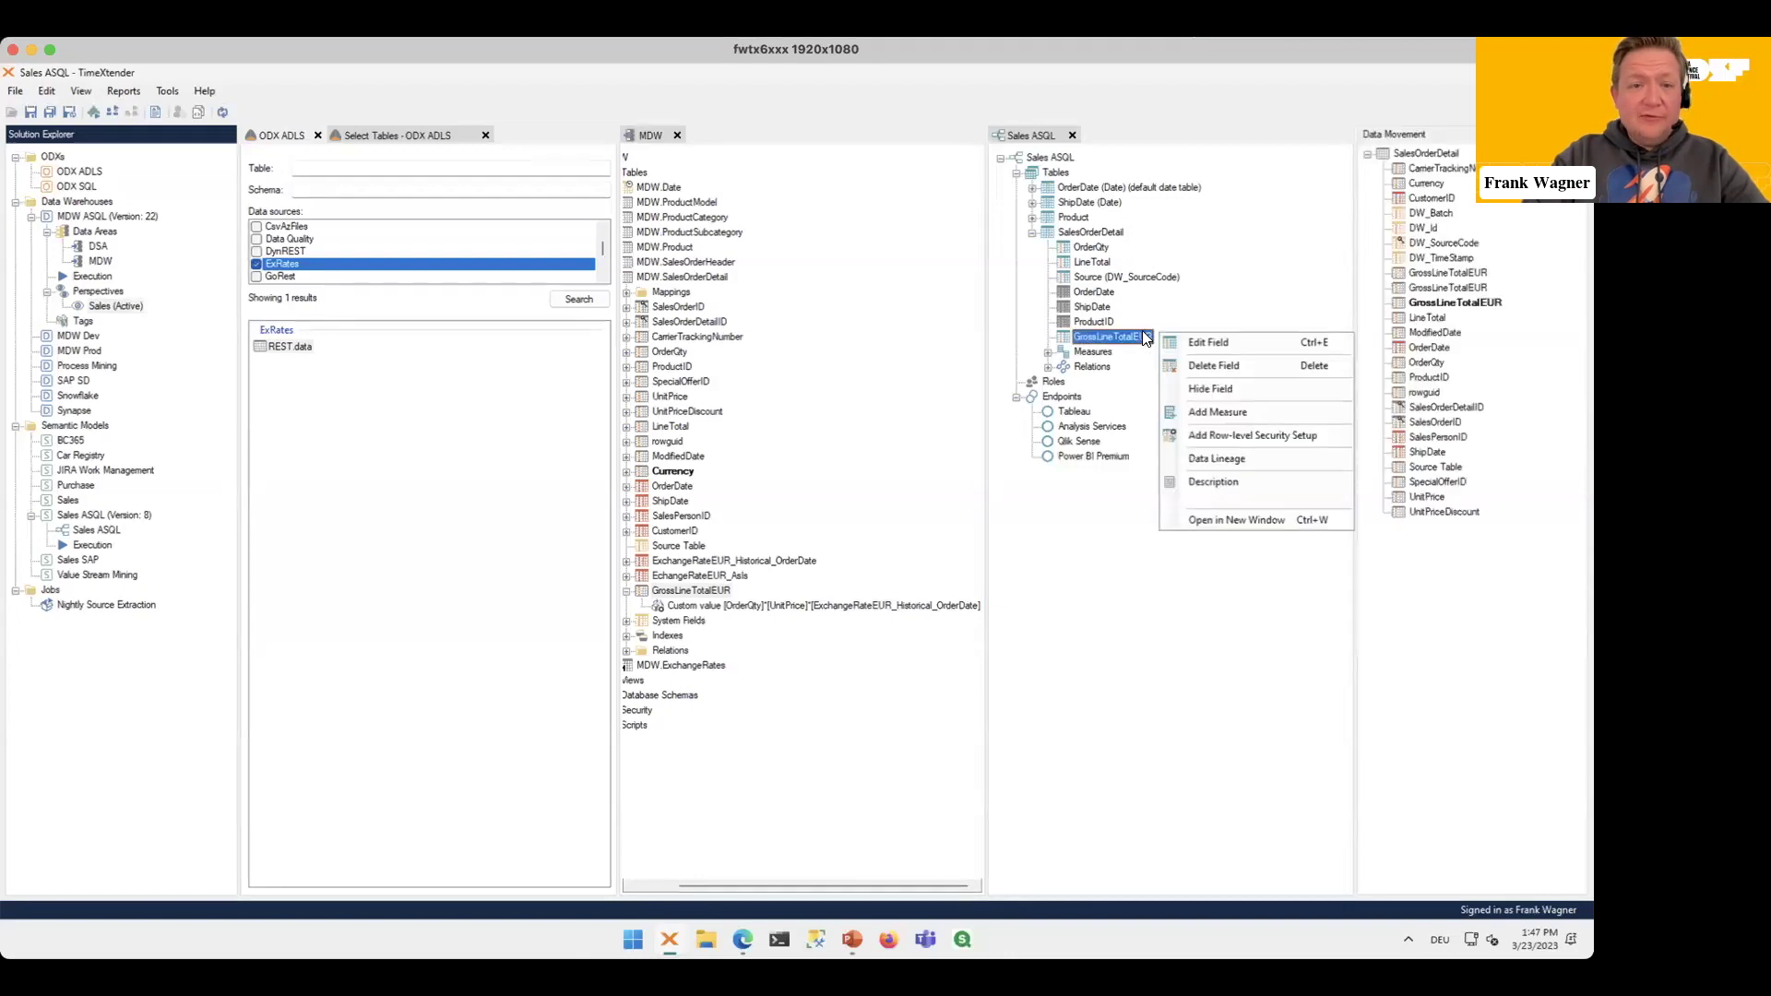